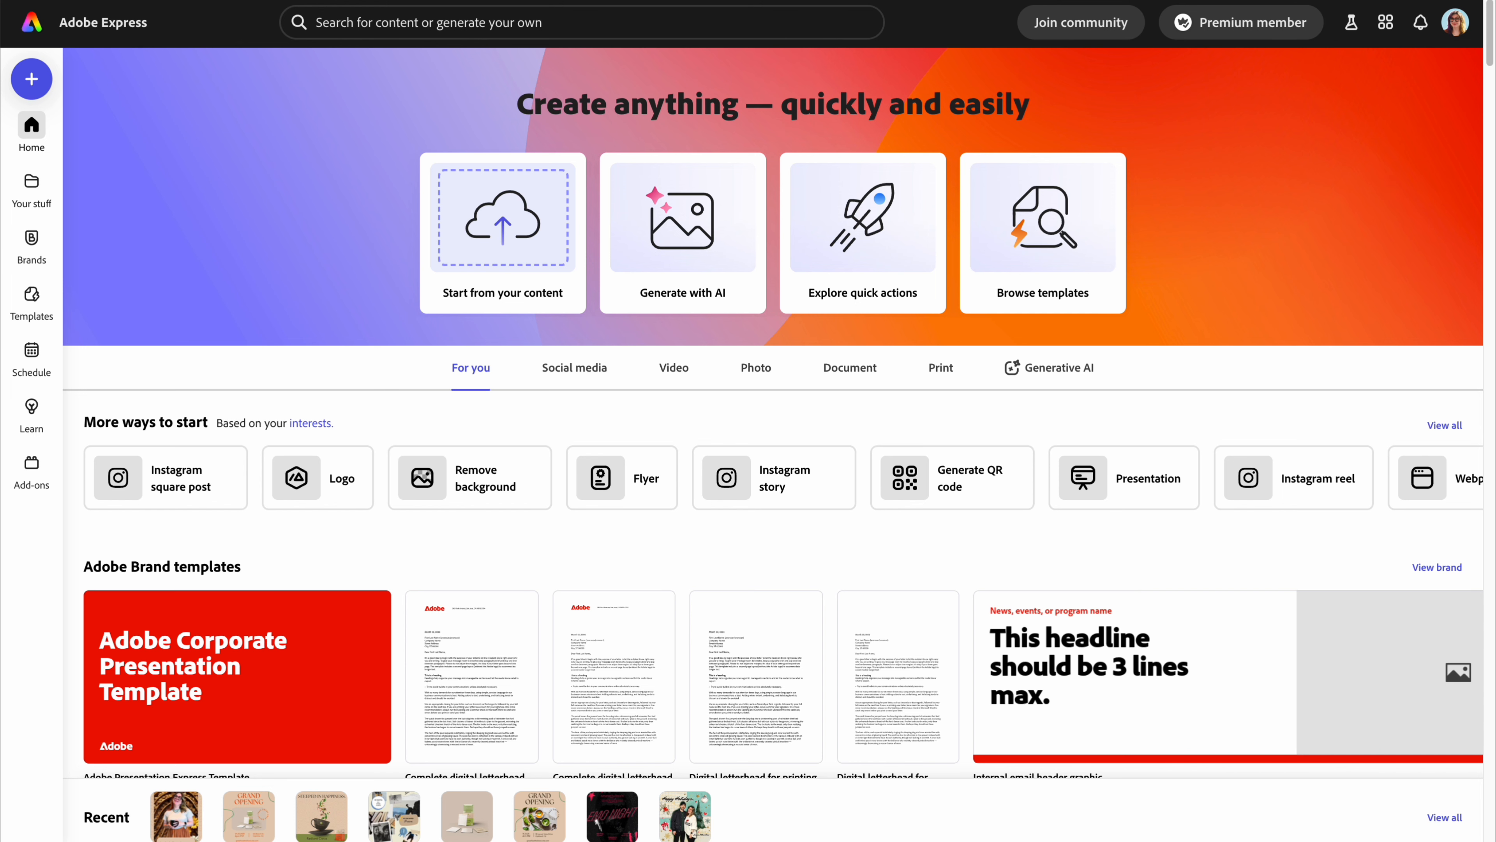
left_click(1355, 0)
left_click(1418, 5)
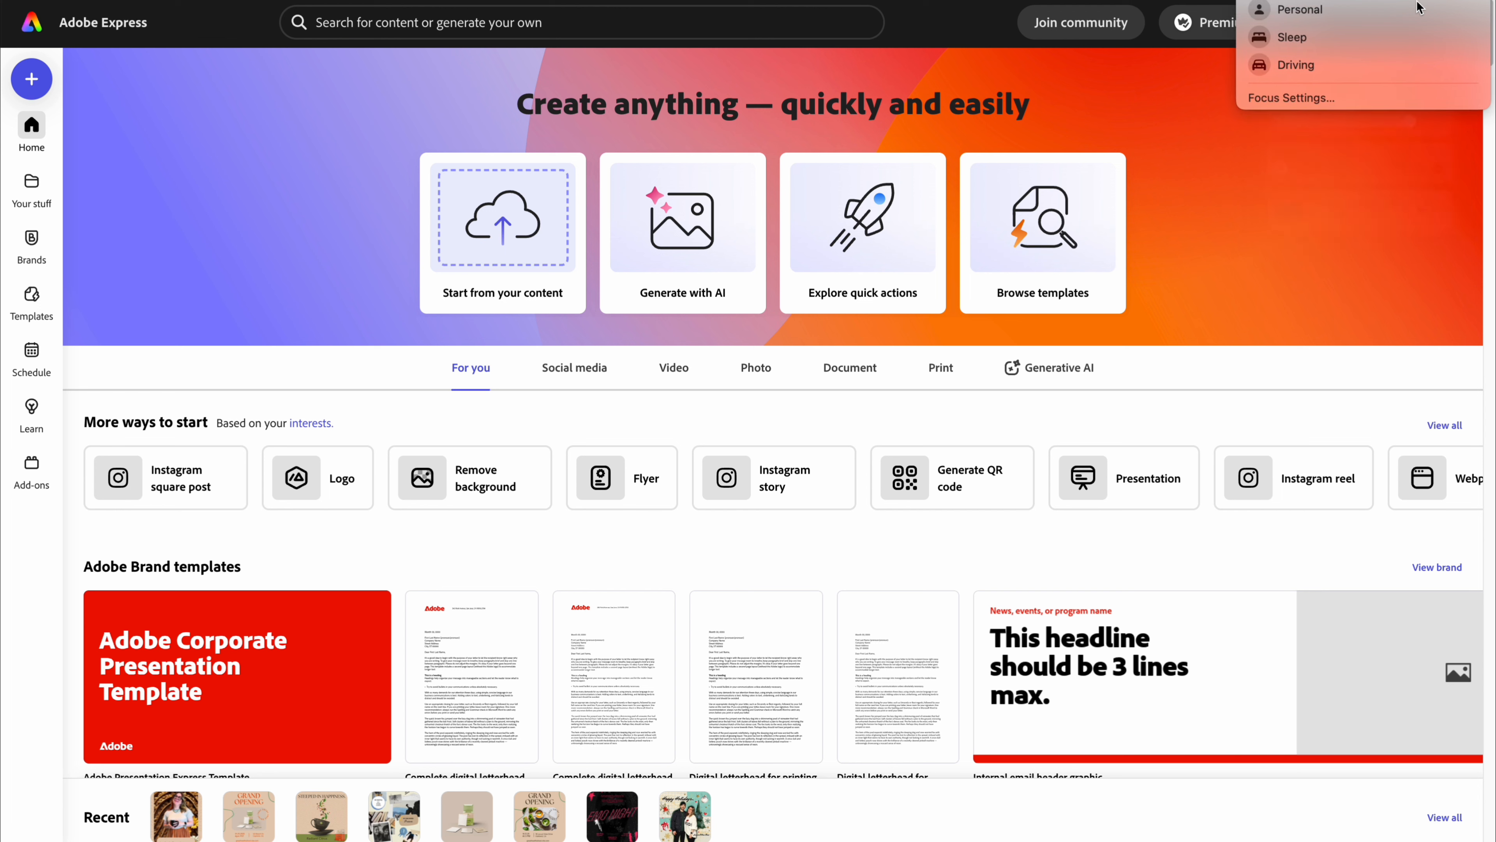
left_click(1355, 0)
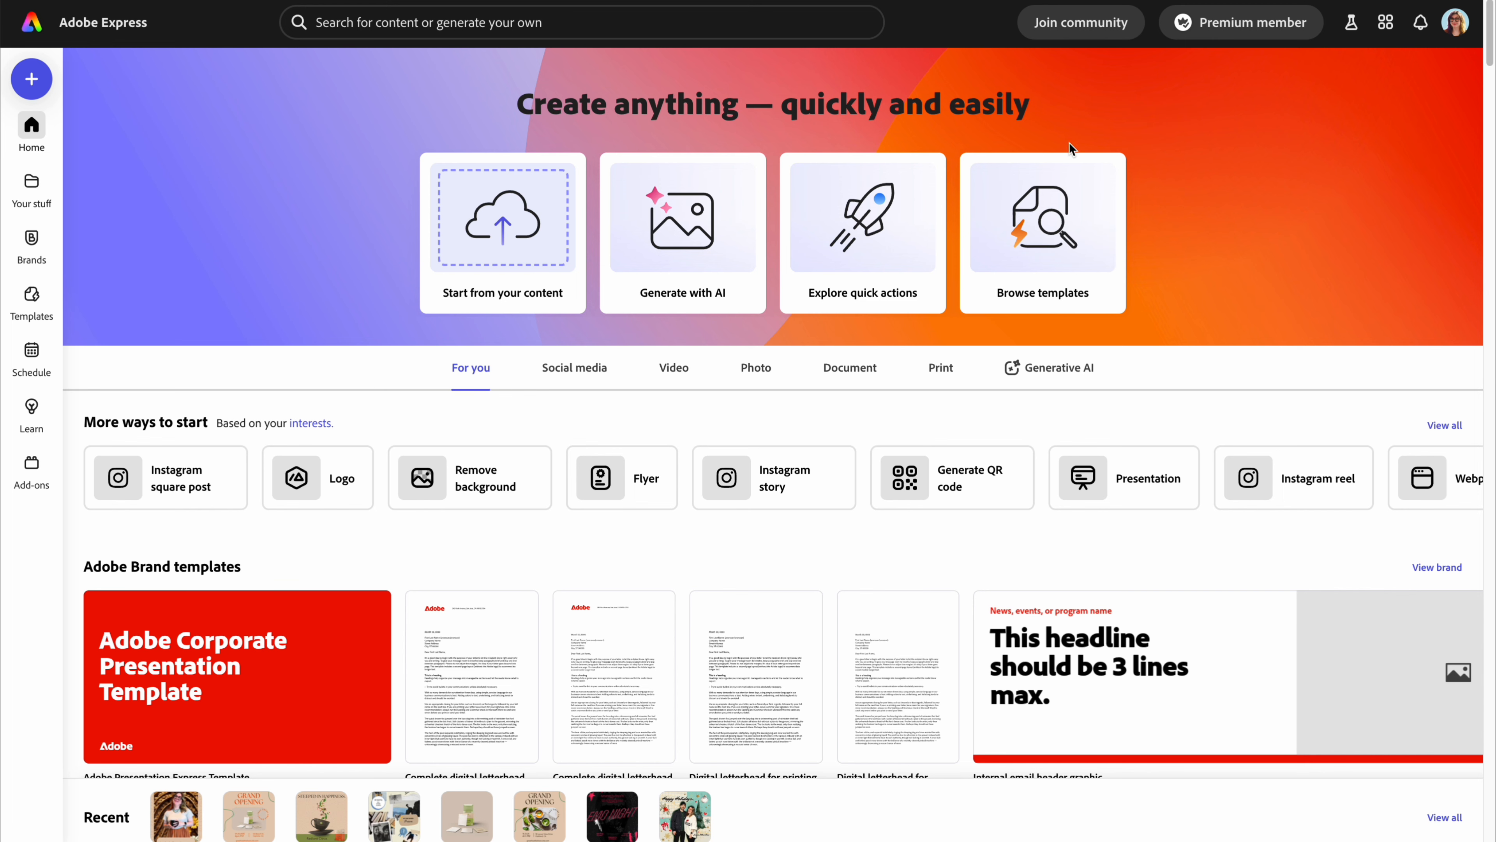
scroll(1283, 372, "down", 10)
scroll(1282, 374, "down", 7)
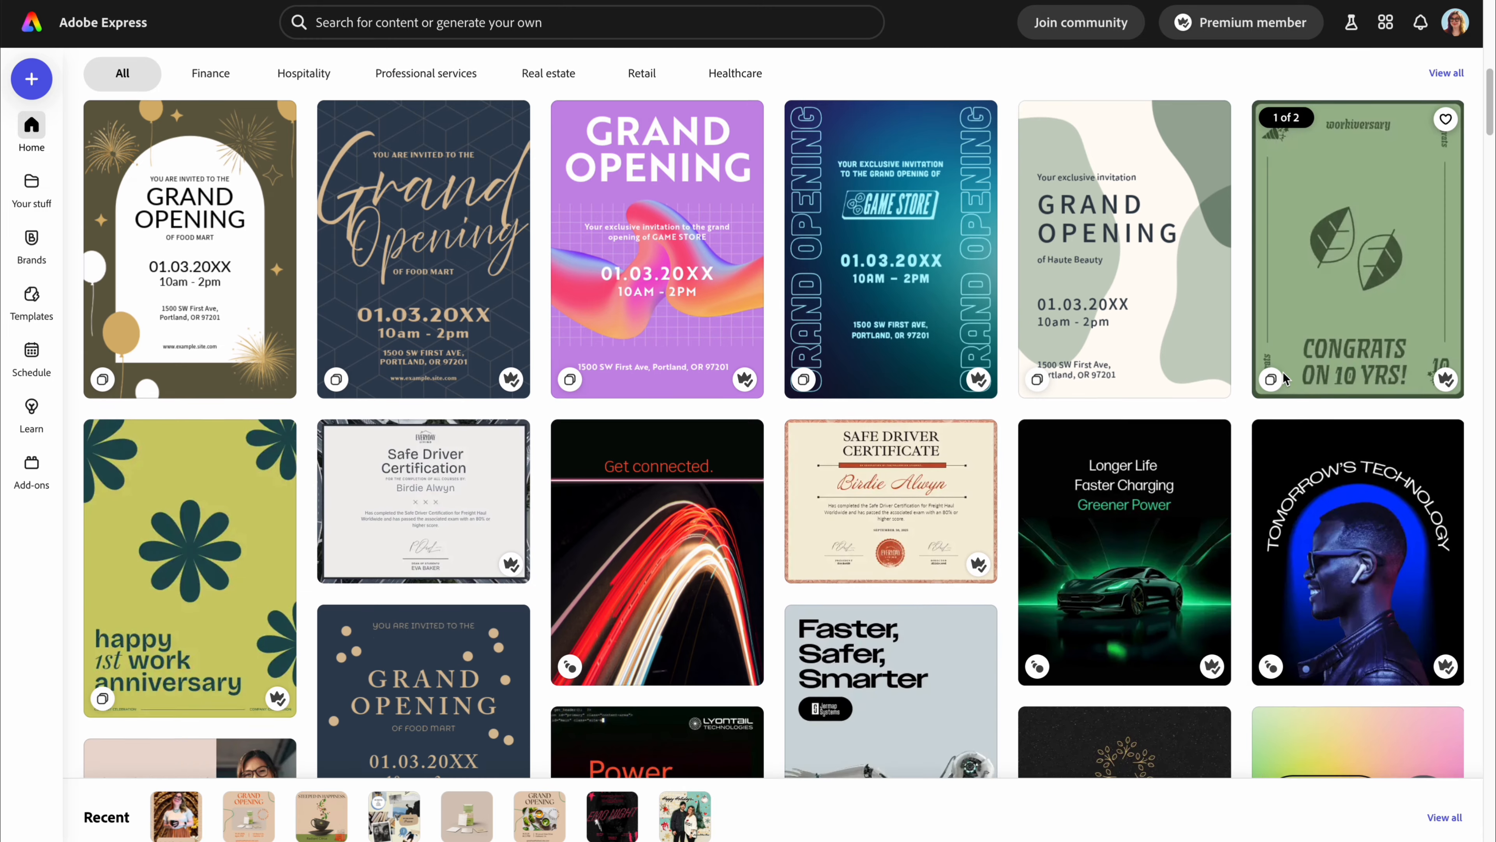
scroll(1283, 375, "up", 17)
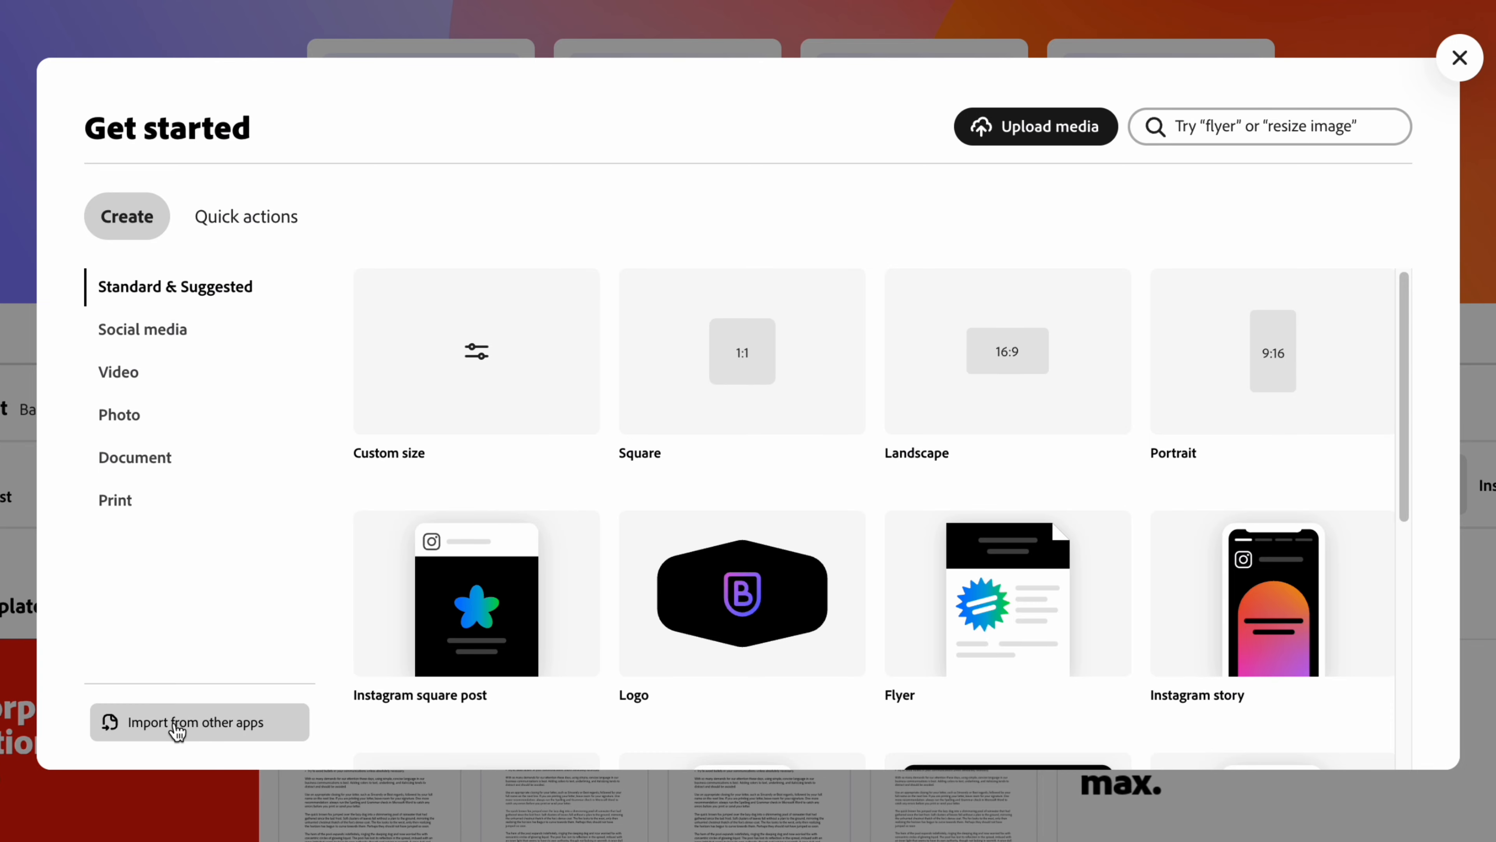
Review the apps supported for file import, including the Canva import instructions and the file browser, and leave without importing anything
left_click(205, 731)
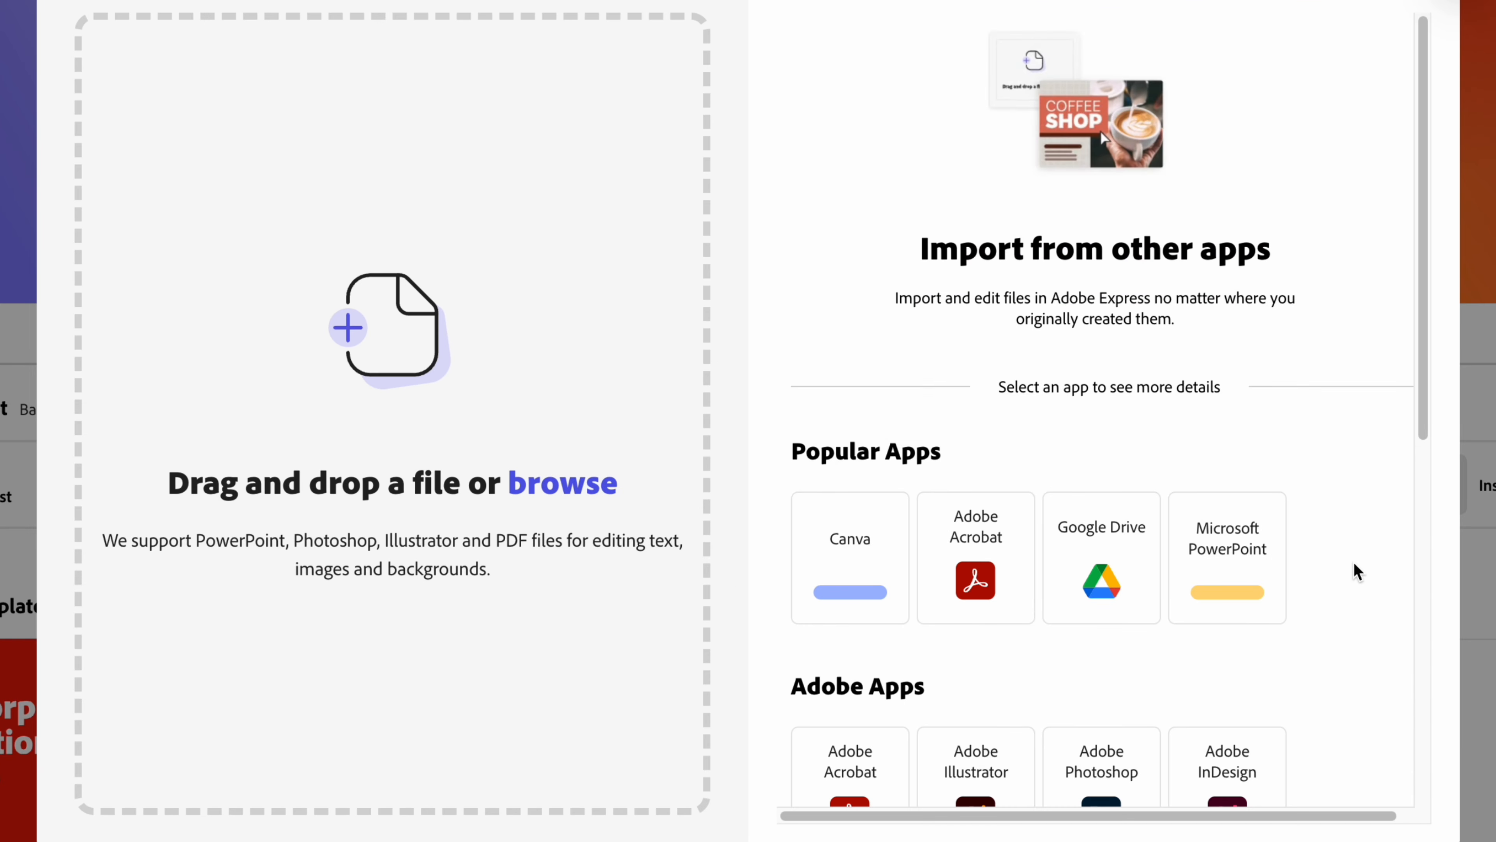
scroll(1355, 565, "down", 5)
scroll(1358, 572, "down", 1)
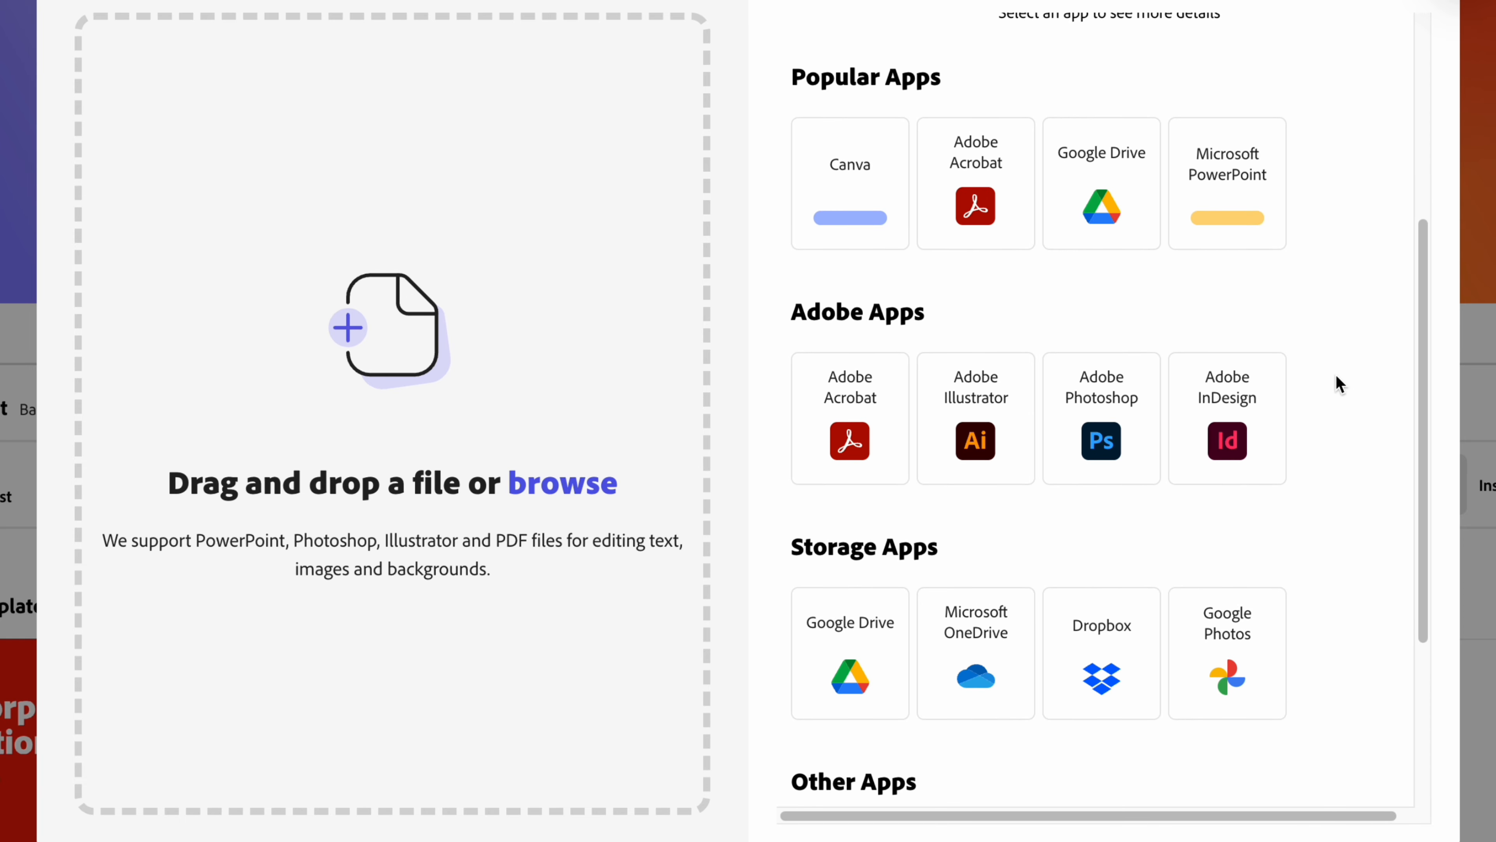
left_click(850, 207)
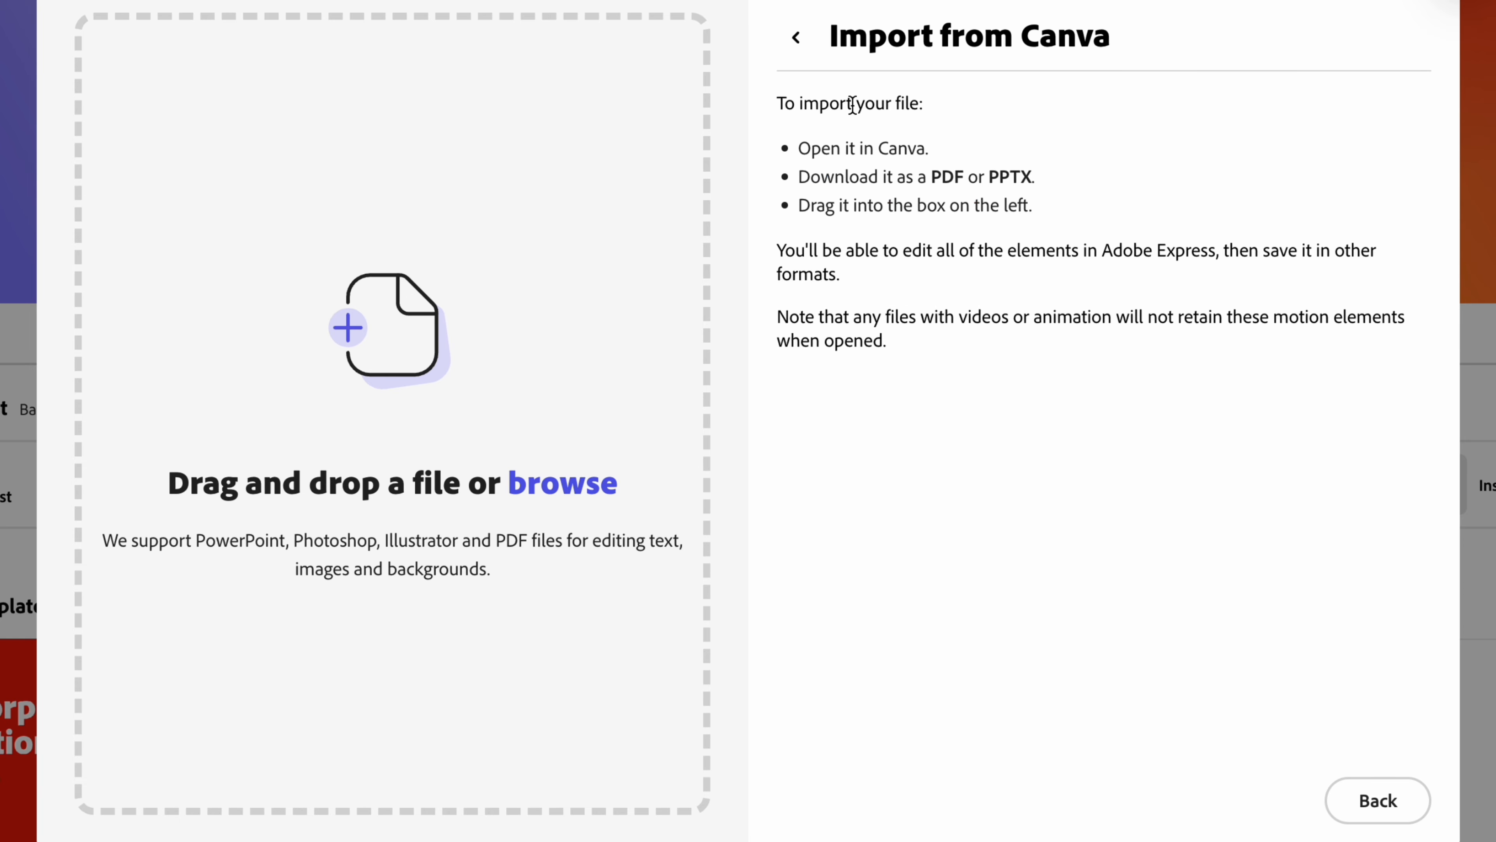
left_click(796, 37)
scroll(956, 442, "down", 5)
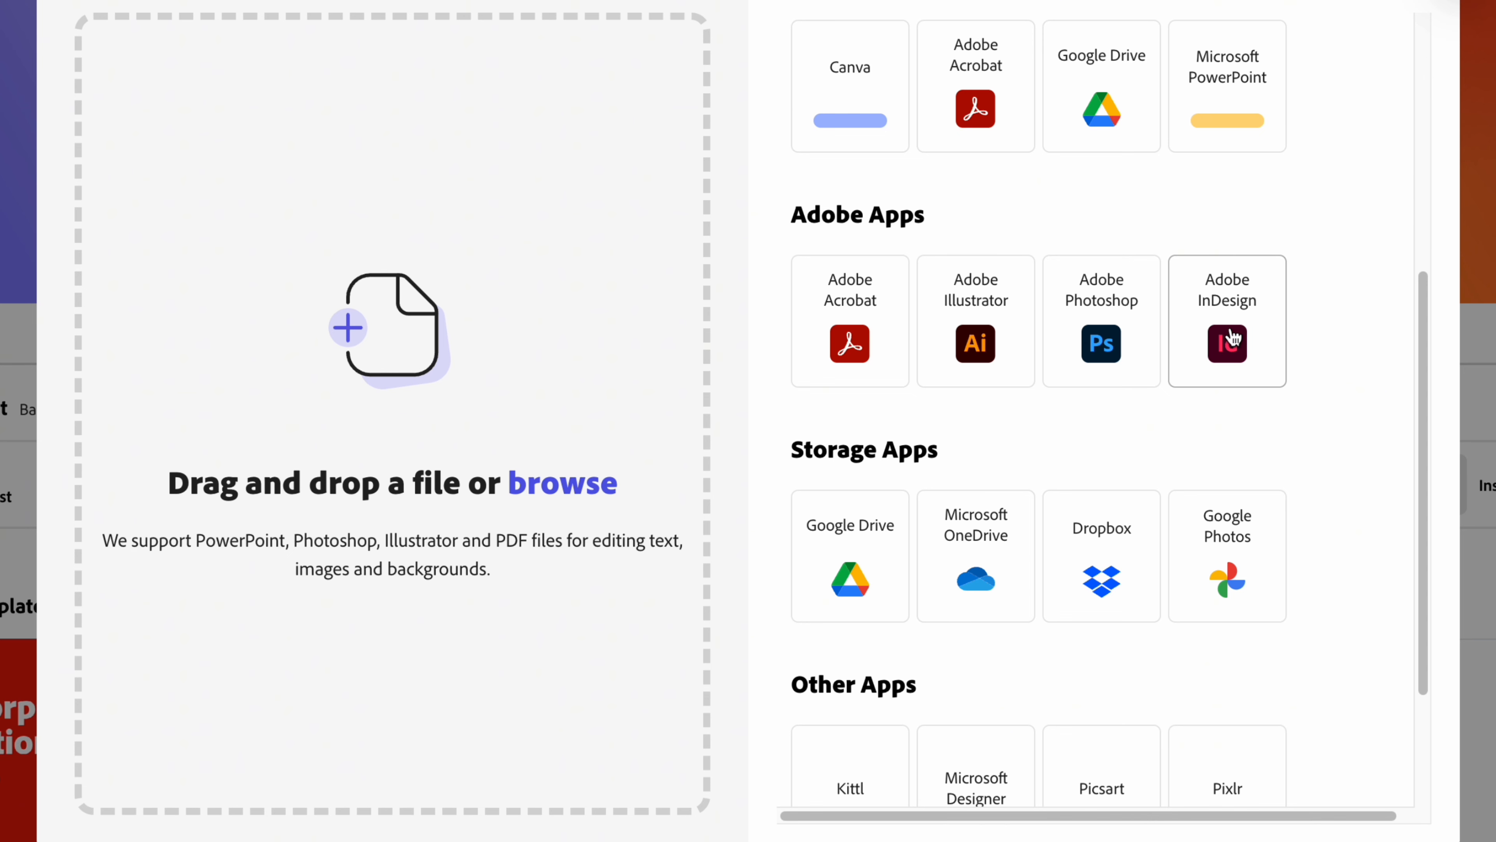
left_click(568, 491)
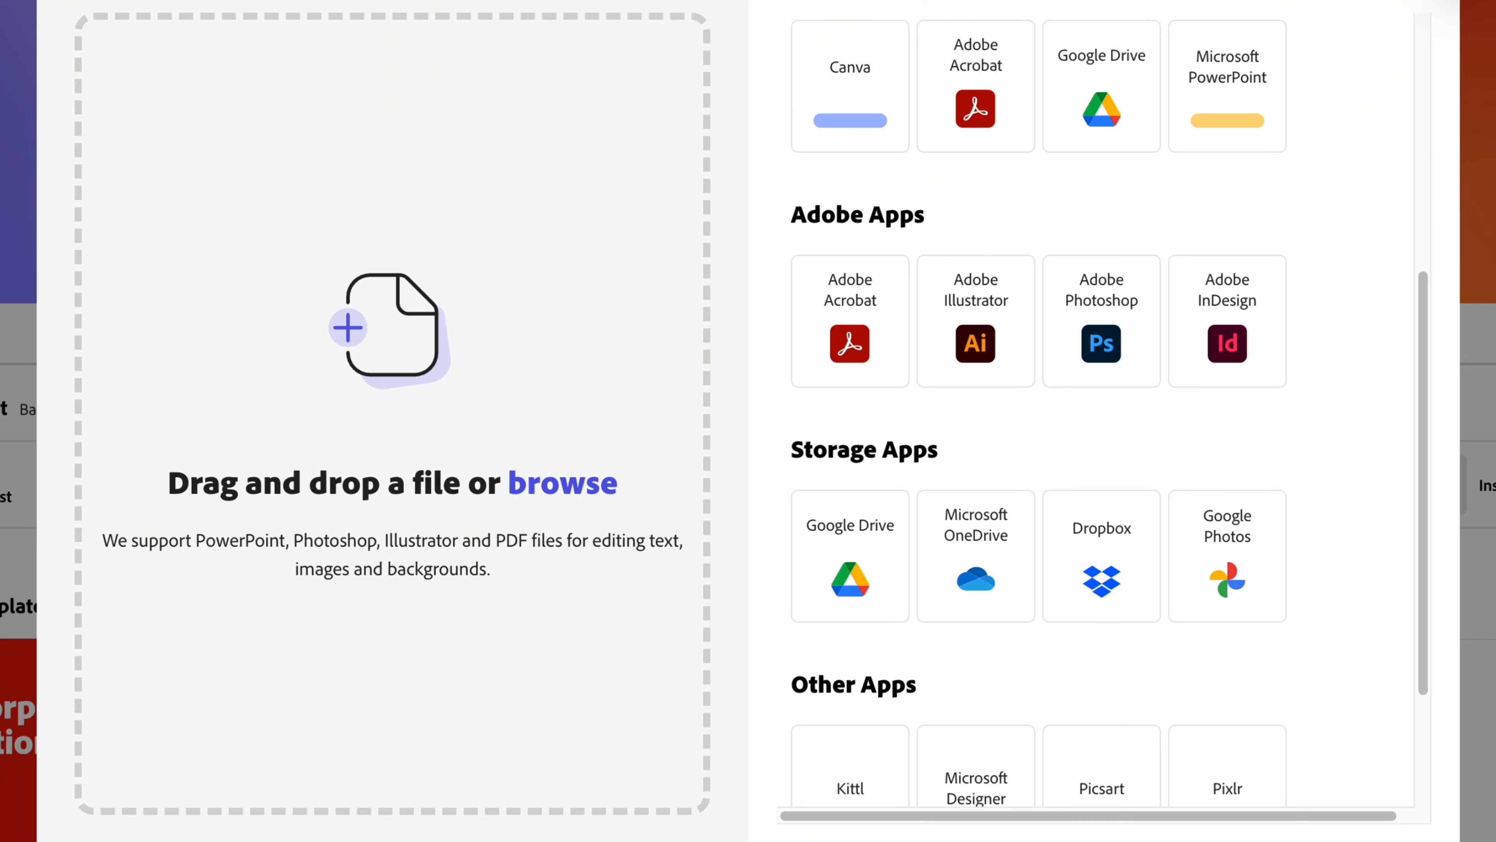
key("Escape")
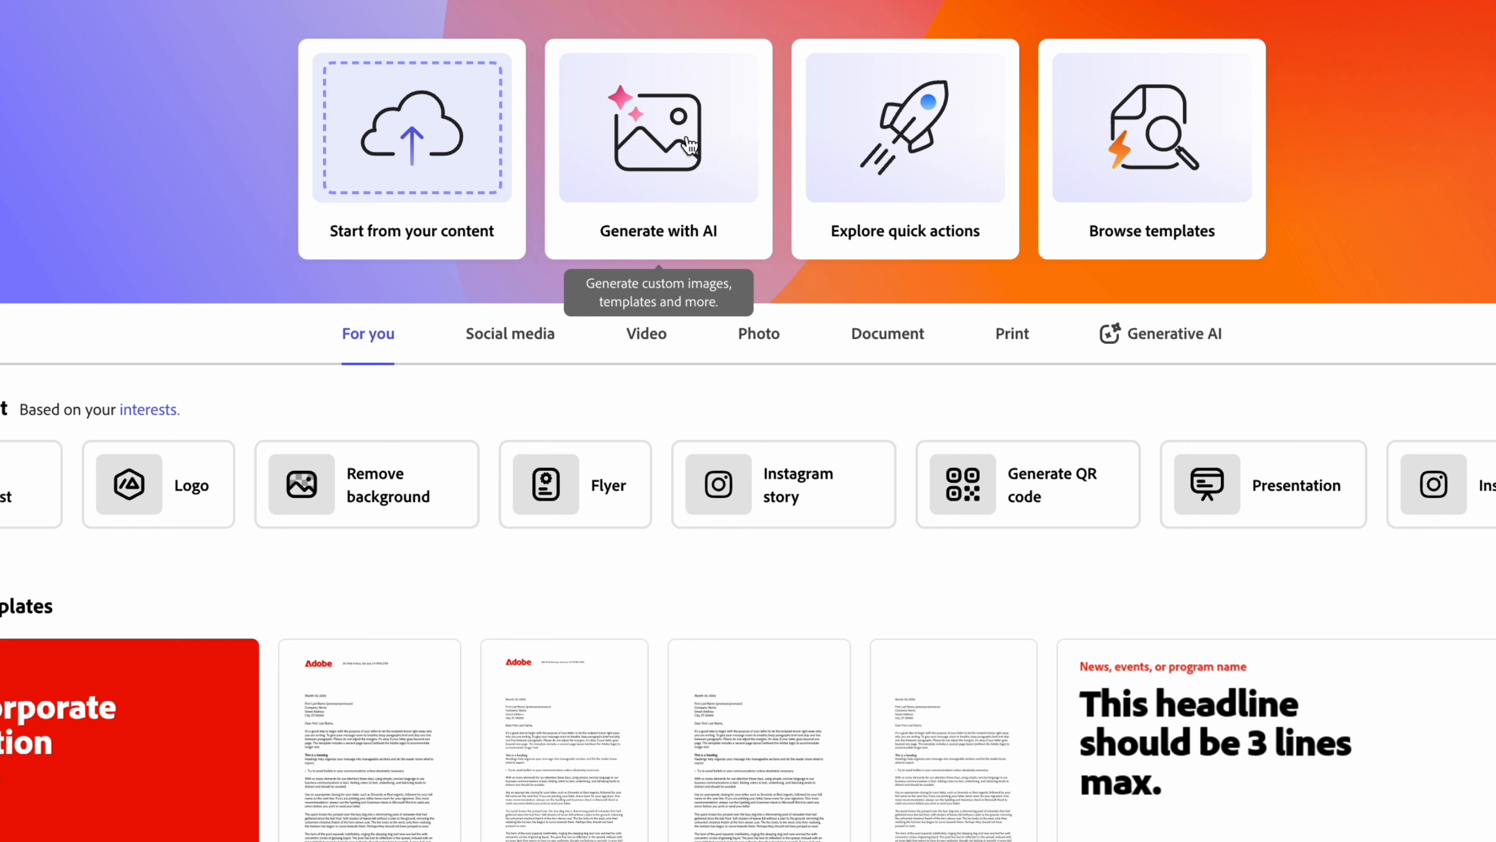
Examine the available quick actions across the All, Social media, Video, Photo, Document and Generative AI categories
left_click(916, 164)
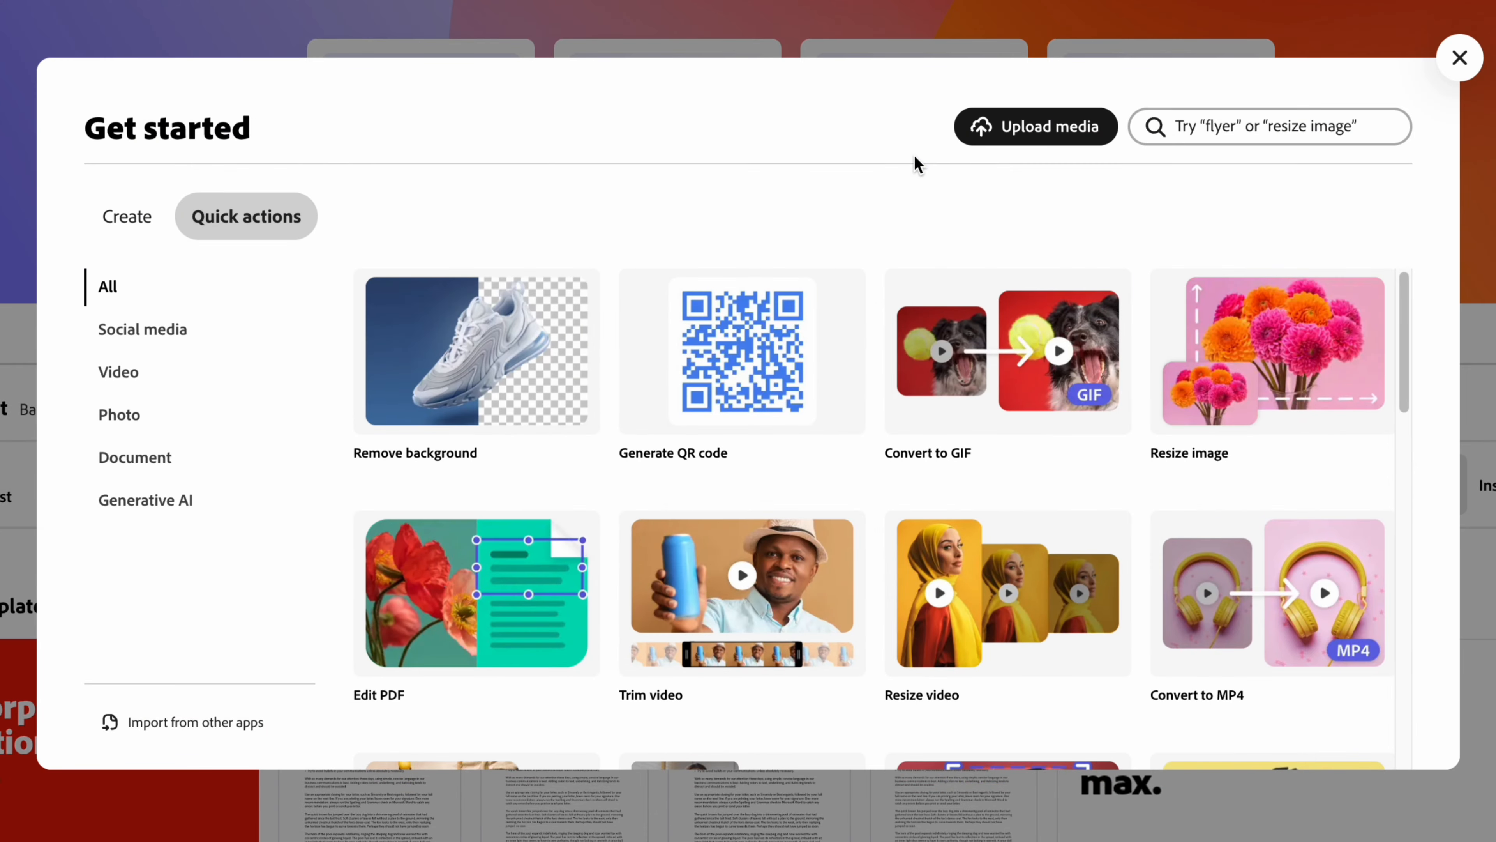
scroll(881, 406, "down", 10)
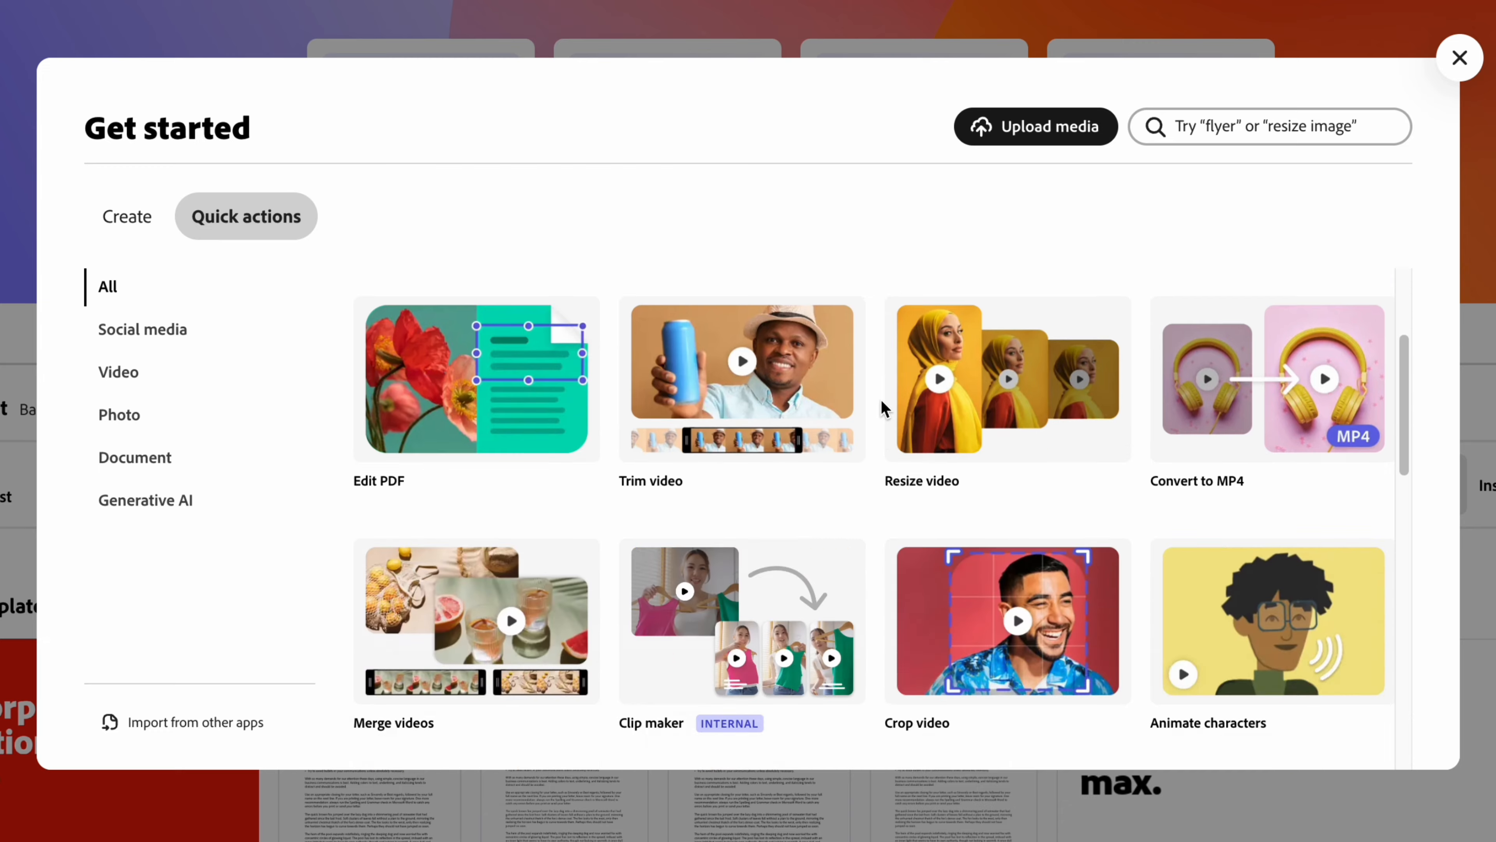
scroll(882, 401, "down", 9)
scroll(882, 407, "up", 18)
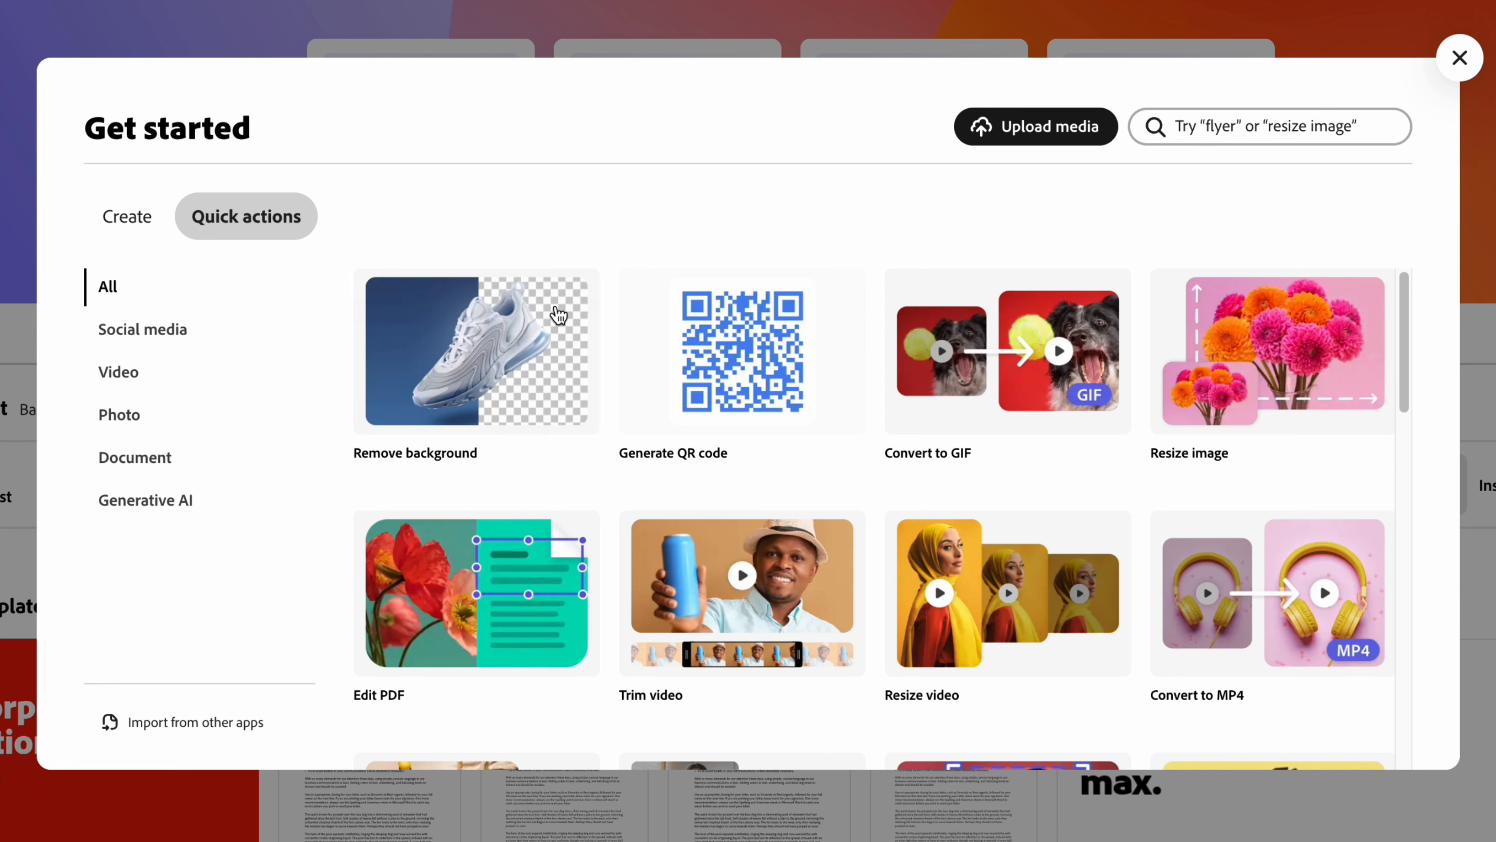
scroll(916, 507, "down", 5)
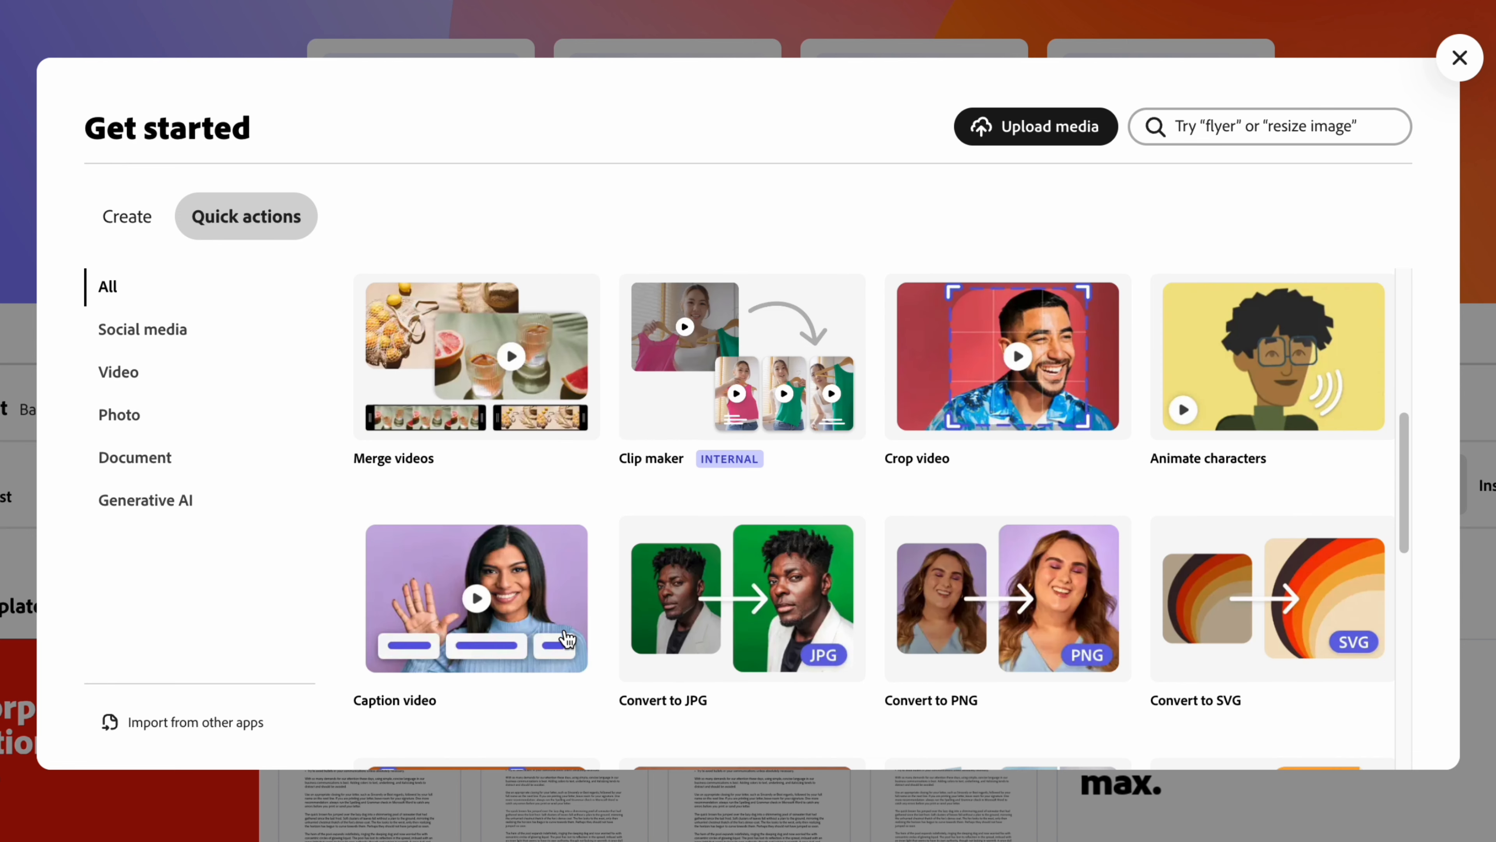
left_click(140, 335)
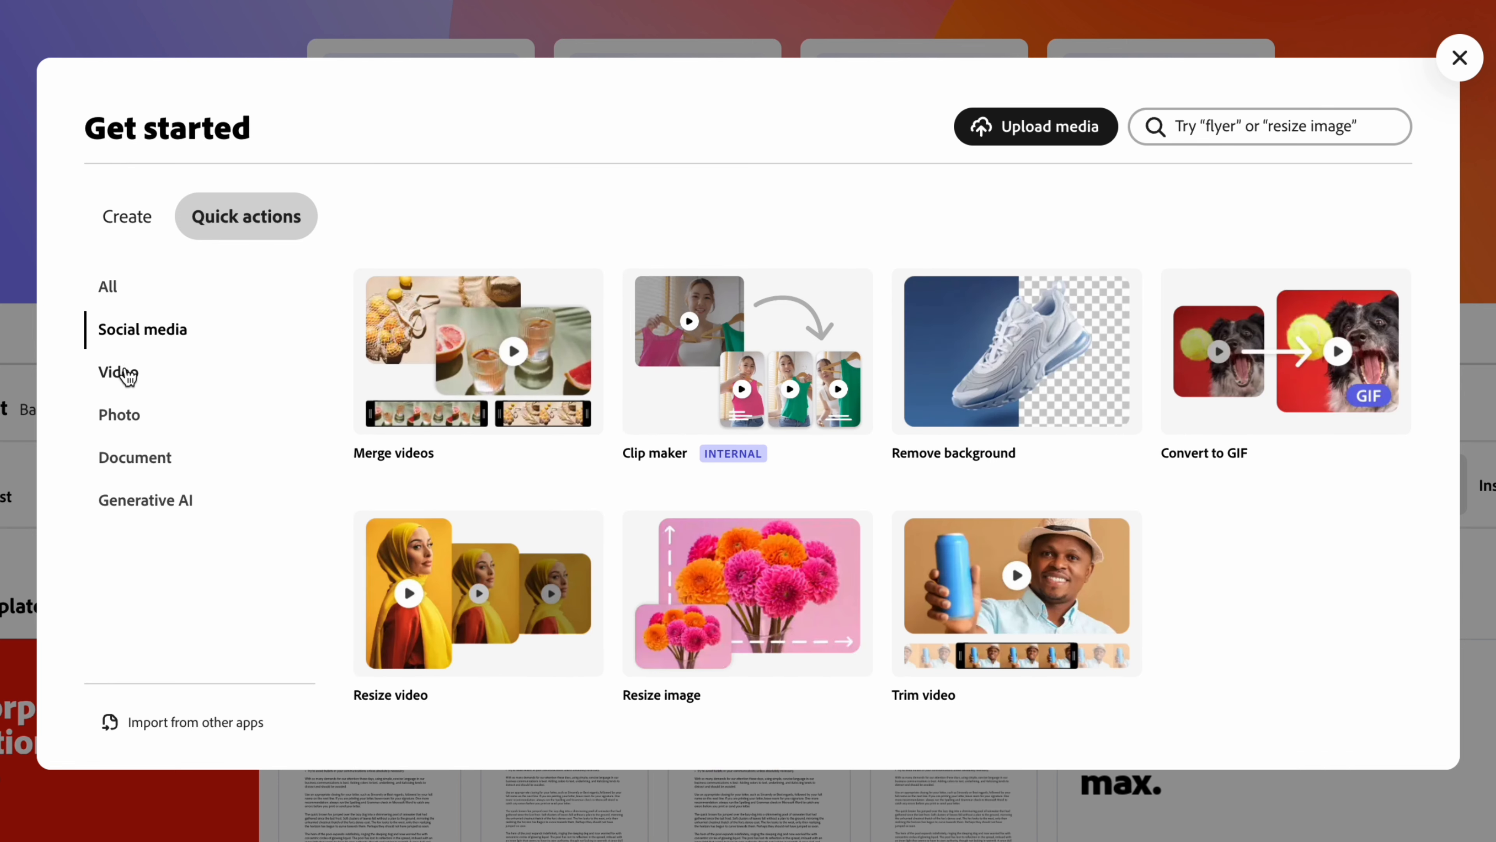
left_click(125, 379)
left_click(118, 414)
left_click(144, 465)
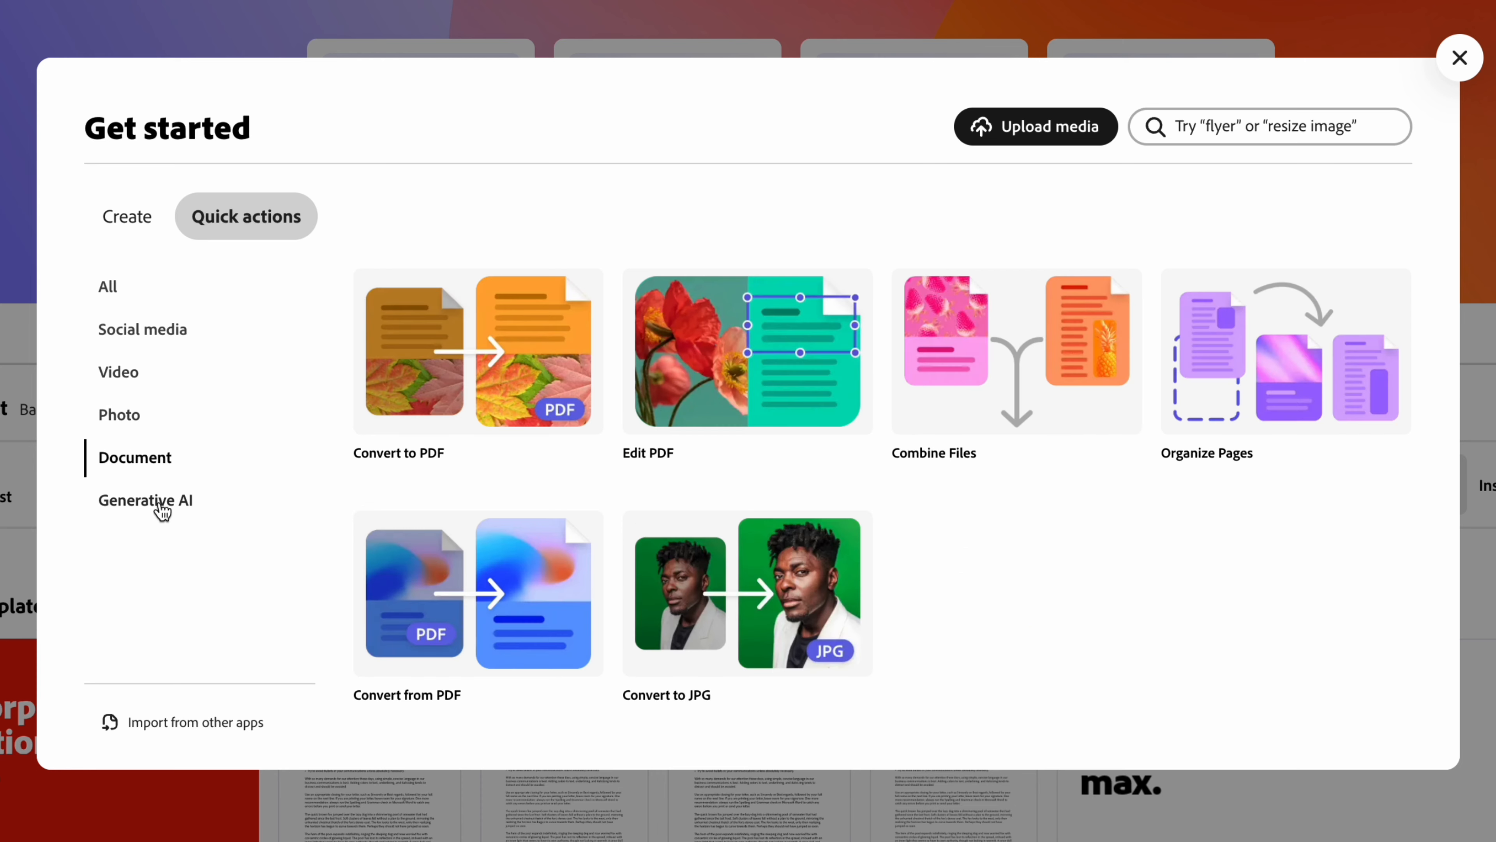
left_click(158, 506)
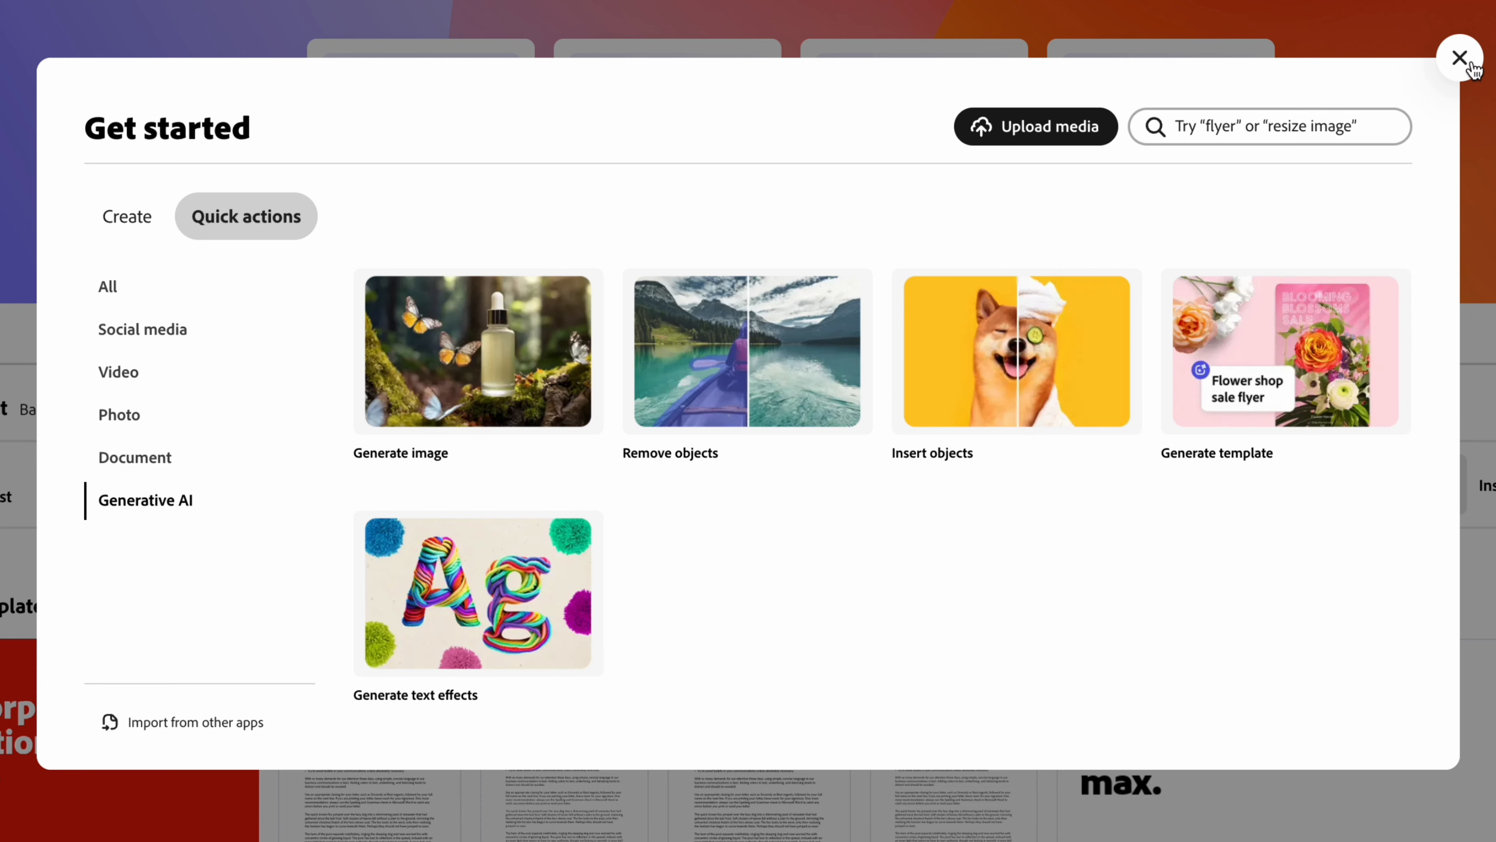
left_click(1461, 57)
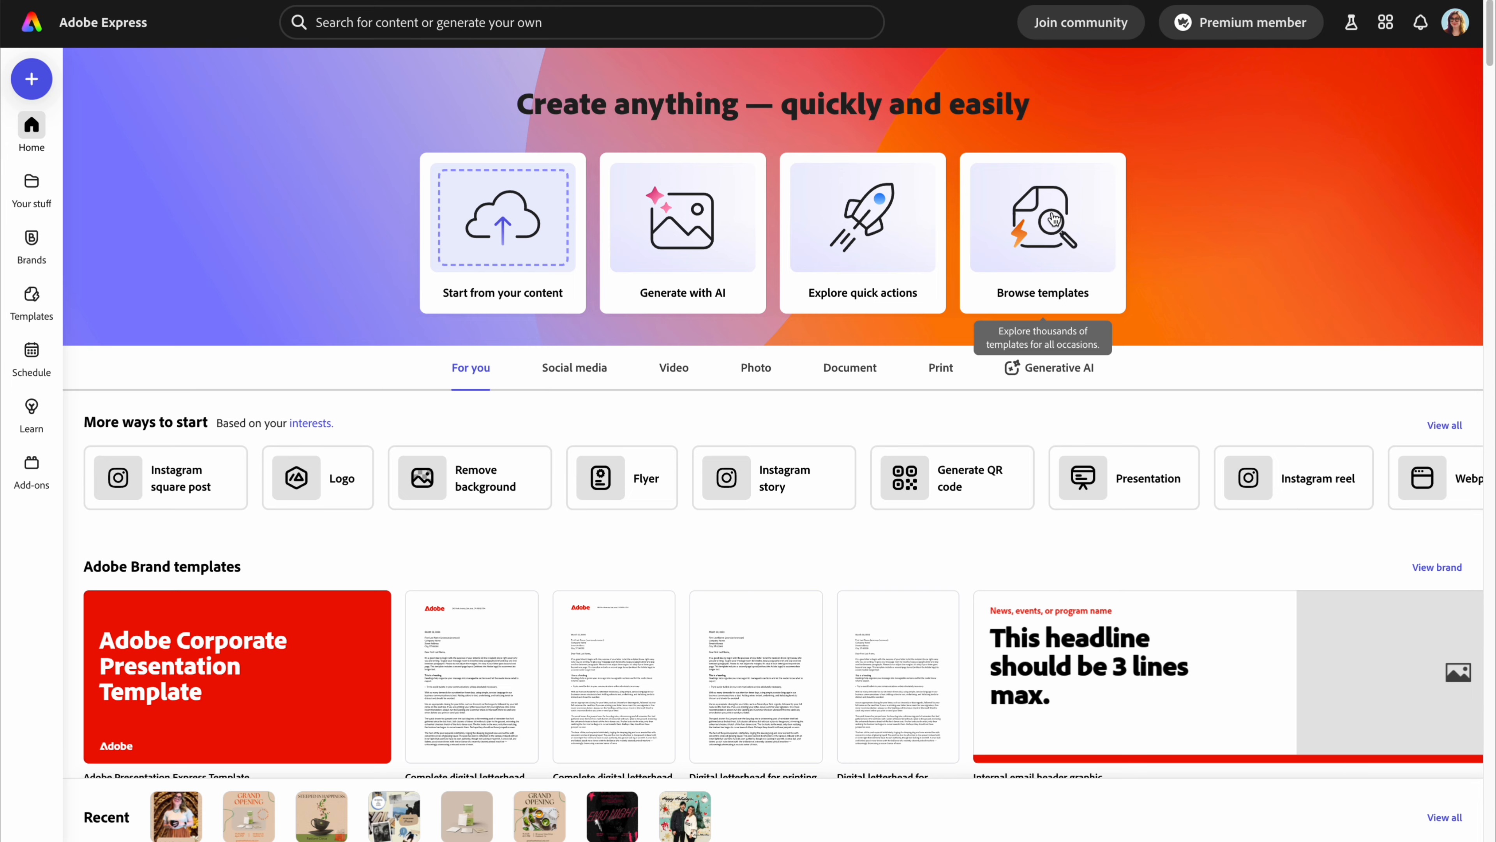
Examine the home page's starting options, Adobe Brand templates and the gallery of templates for all industries
scroll(1261, 312, "down", 3)
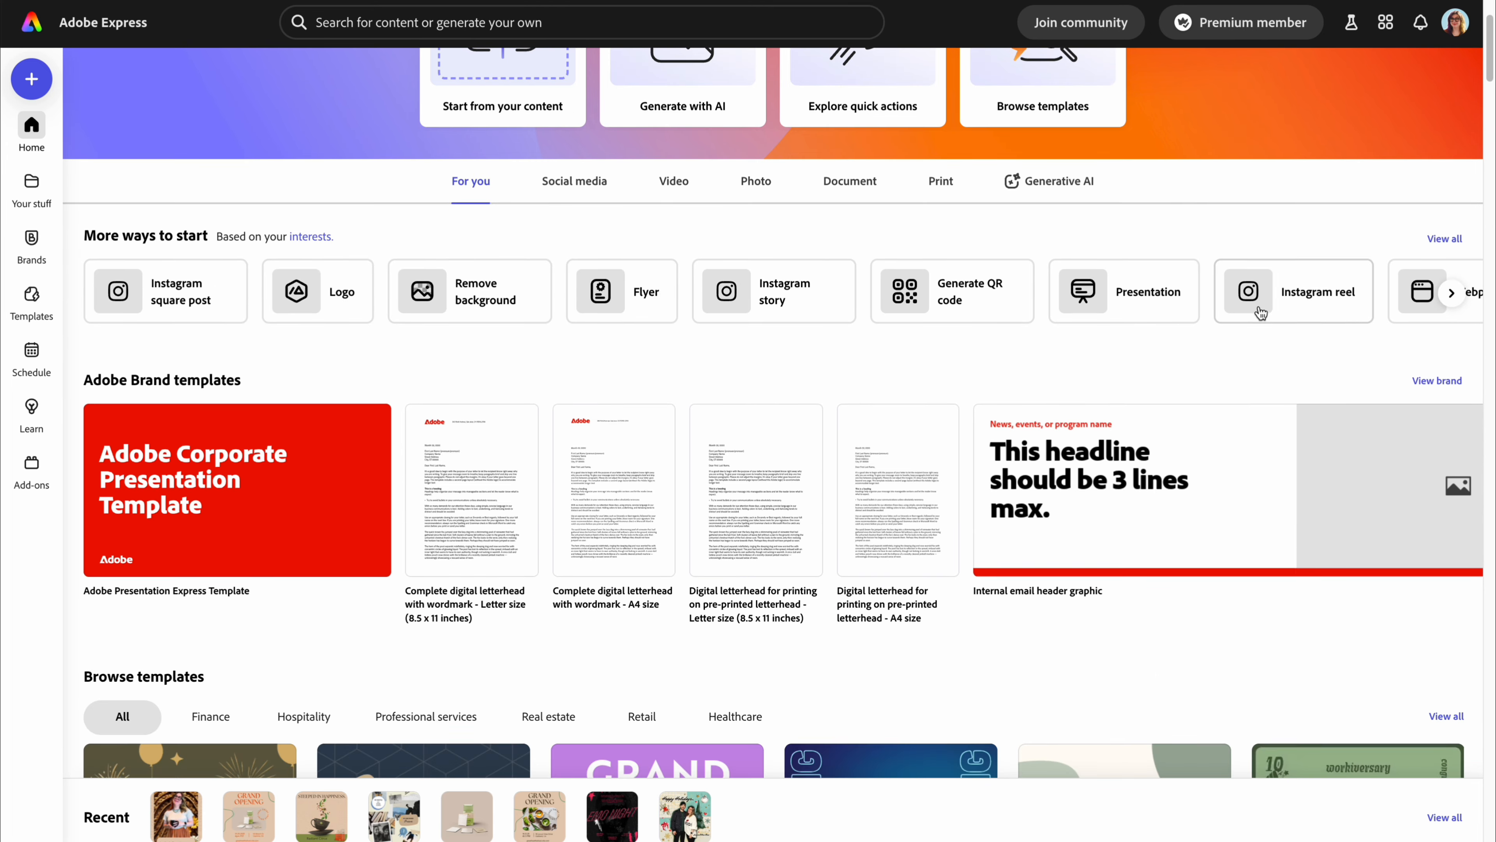
scroll(1261, 312, "down", 8)
scroll(1261, 315, "down", 15)
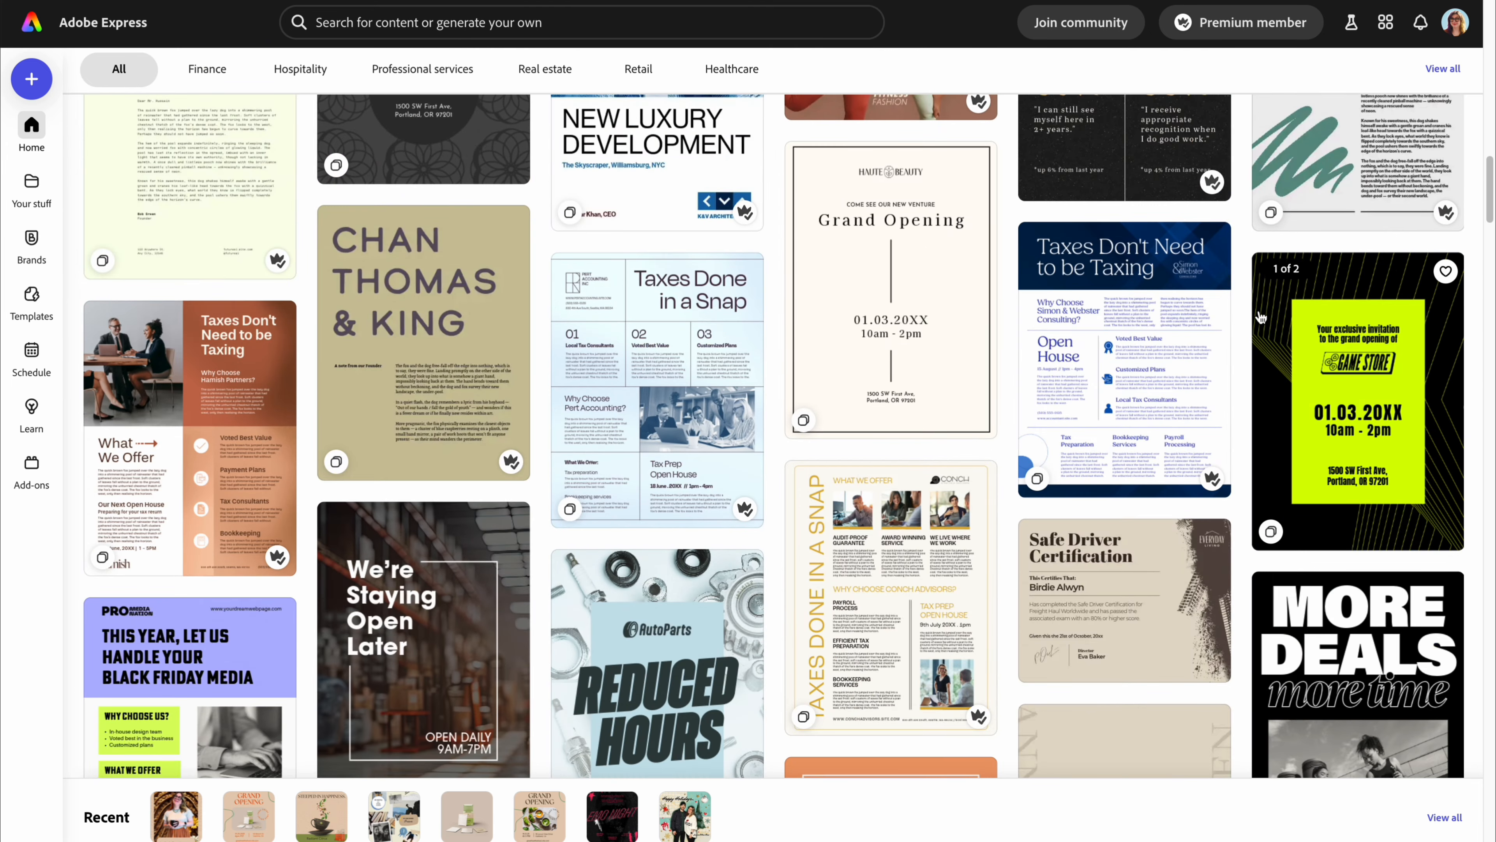
scroll(1260, 319, "down", 7)
scroll(1261, 318, "down", 5)
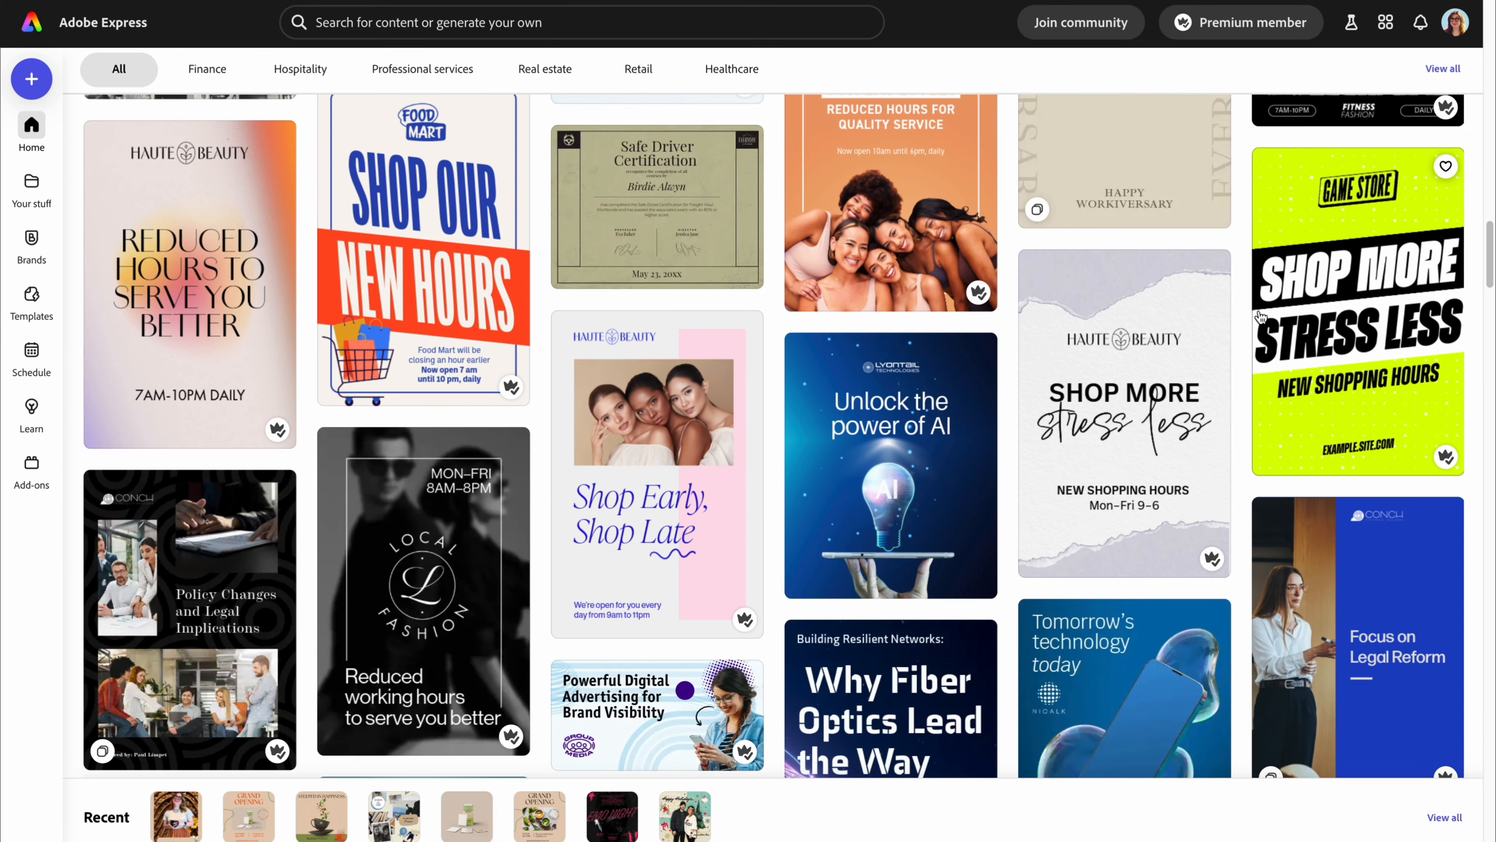
scroll(1260, 318, "down", 5)
scroll(1261, 318, "down", 5)
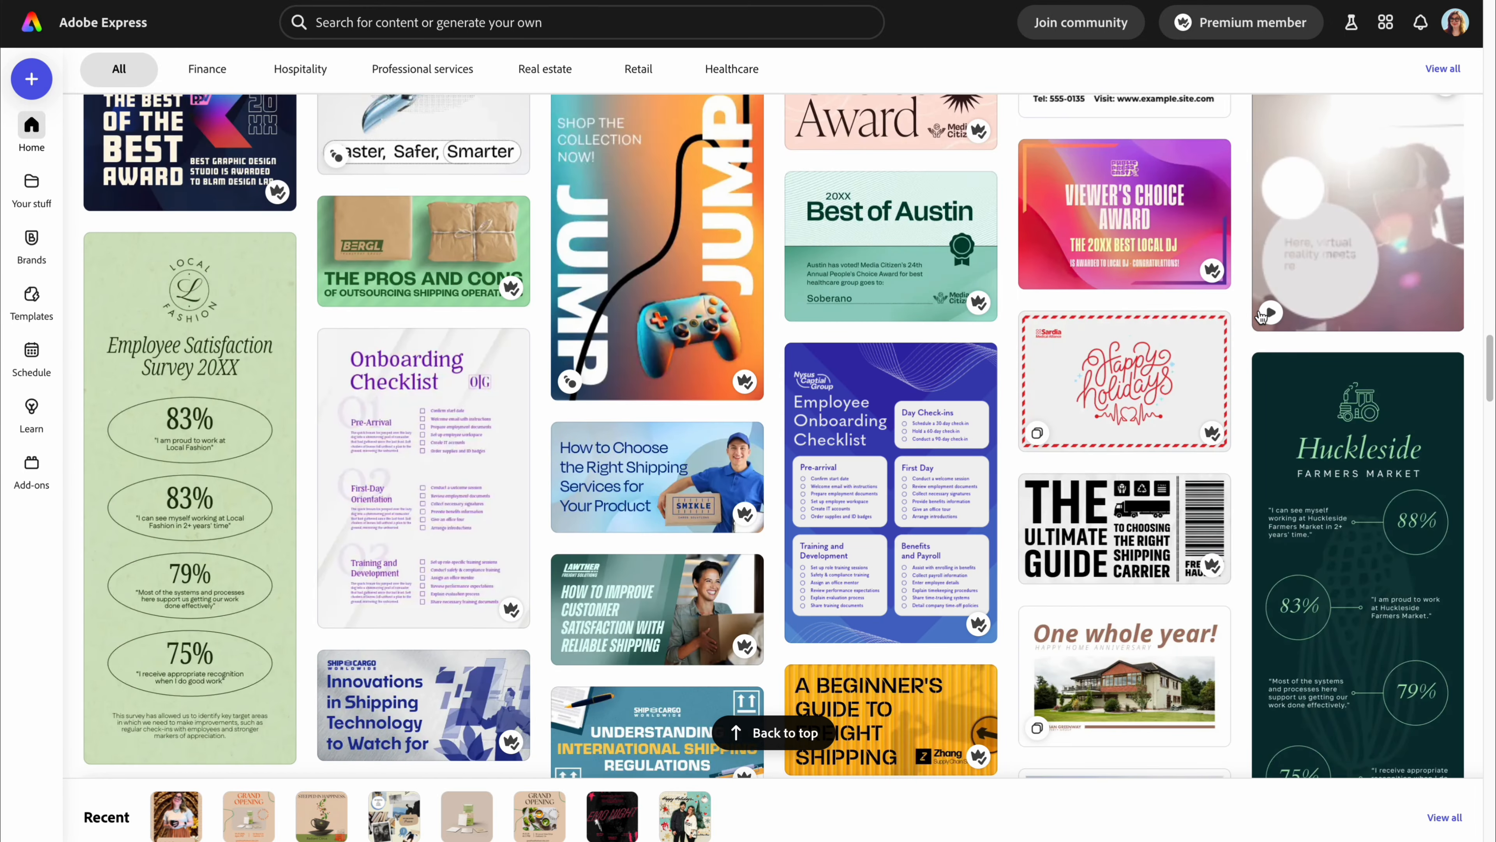
scroll(1237, 418, "down", 10)
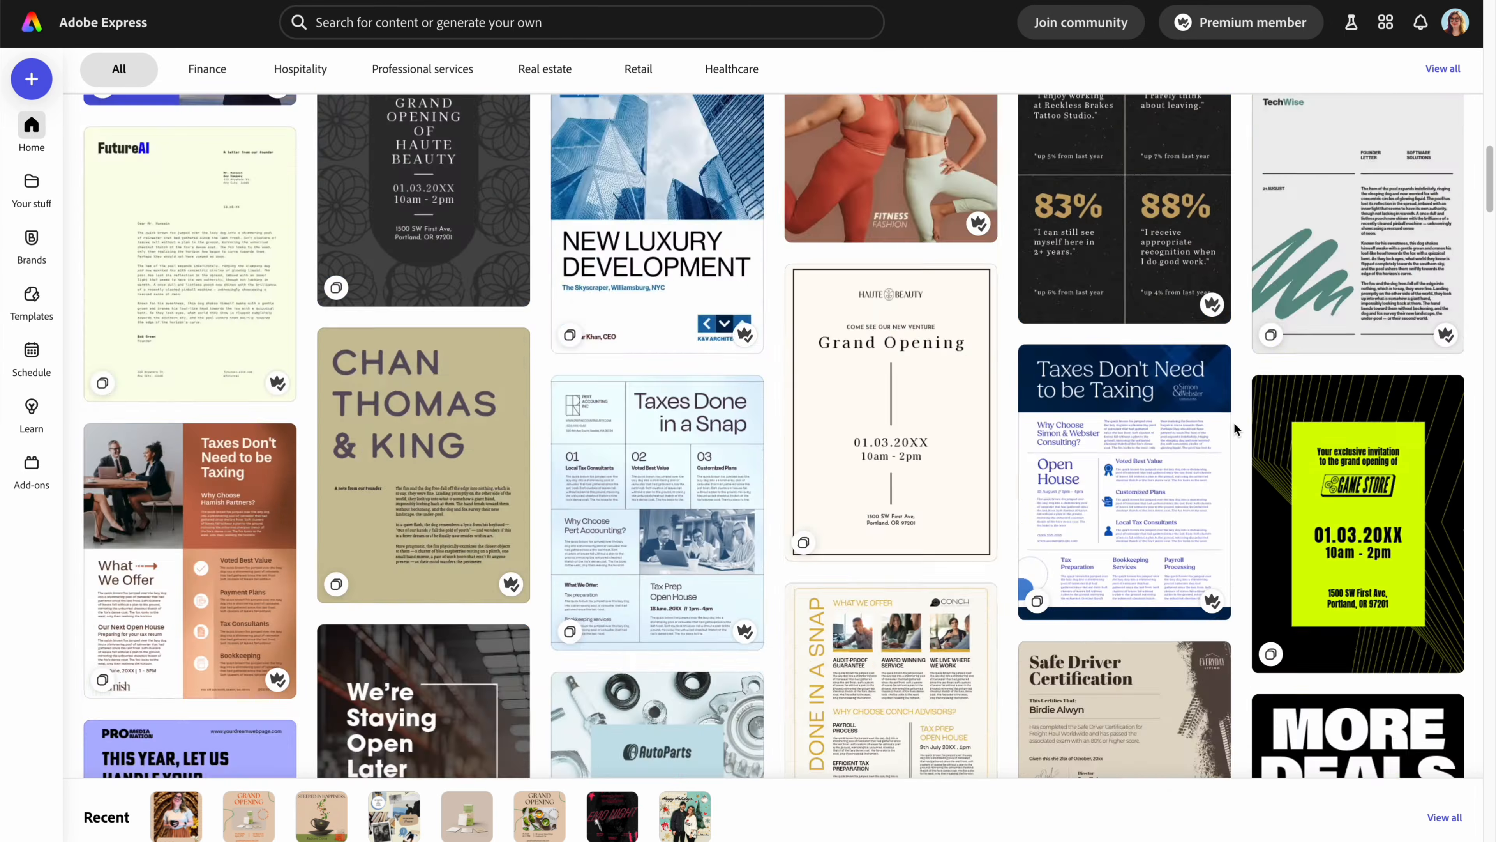
scroll(1235, 422, "up", 15)
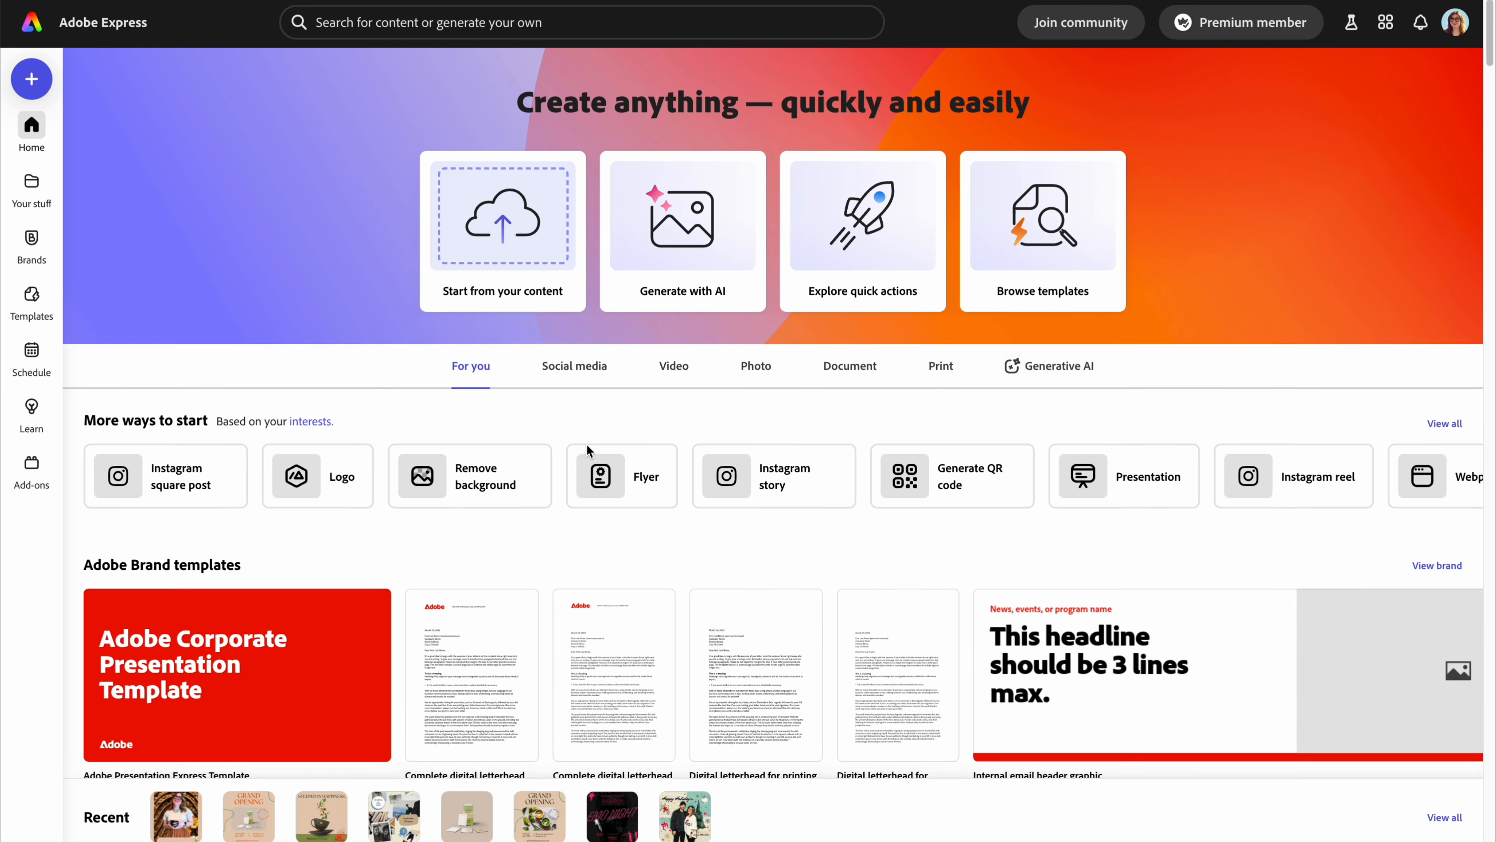
scroll(587, 443, "down", 10)
scroll(866, 375, "up", 10)
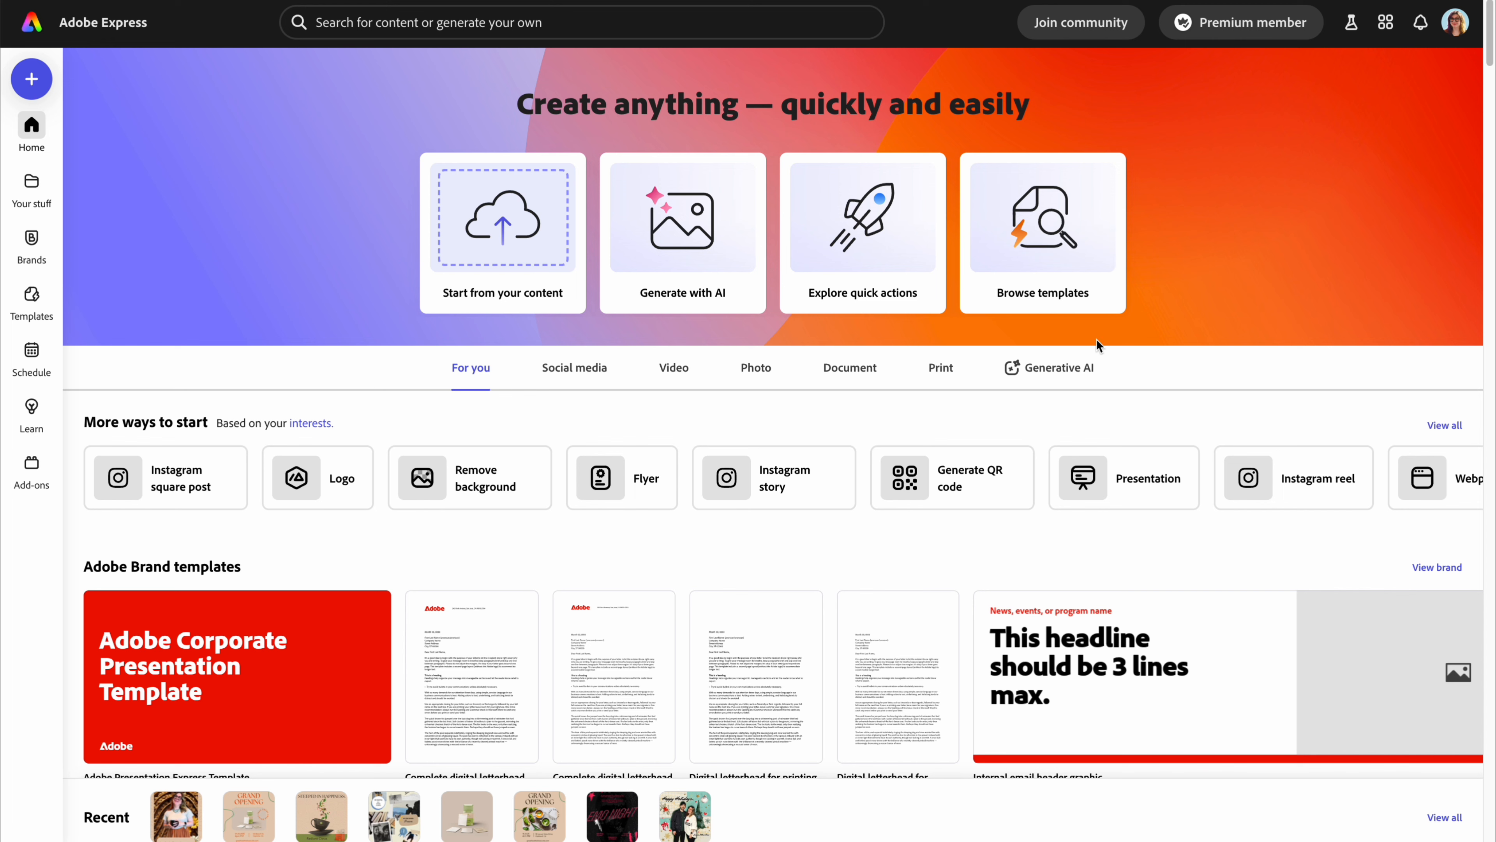
scroll(1092, 515, "down", 5)
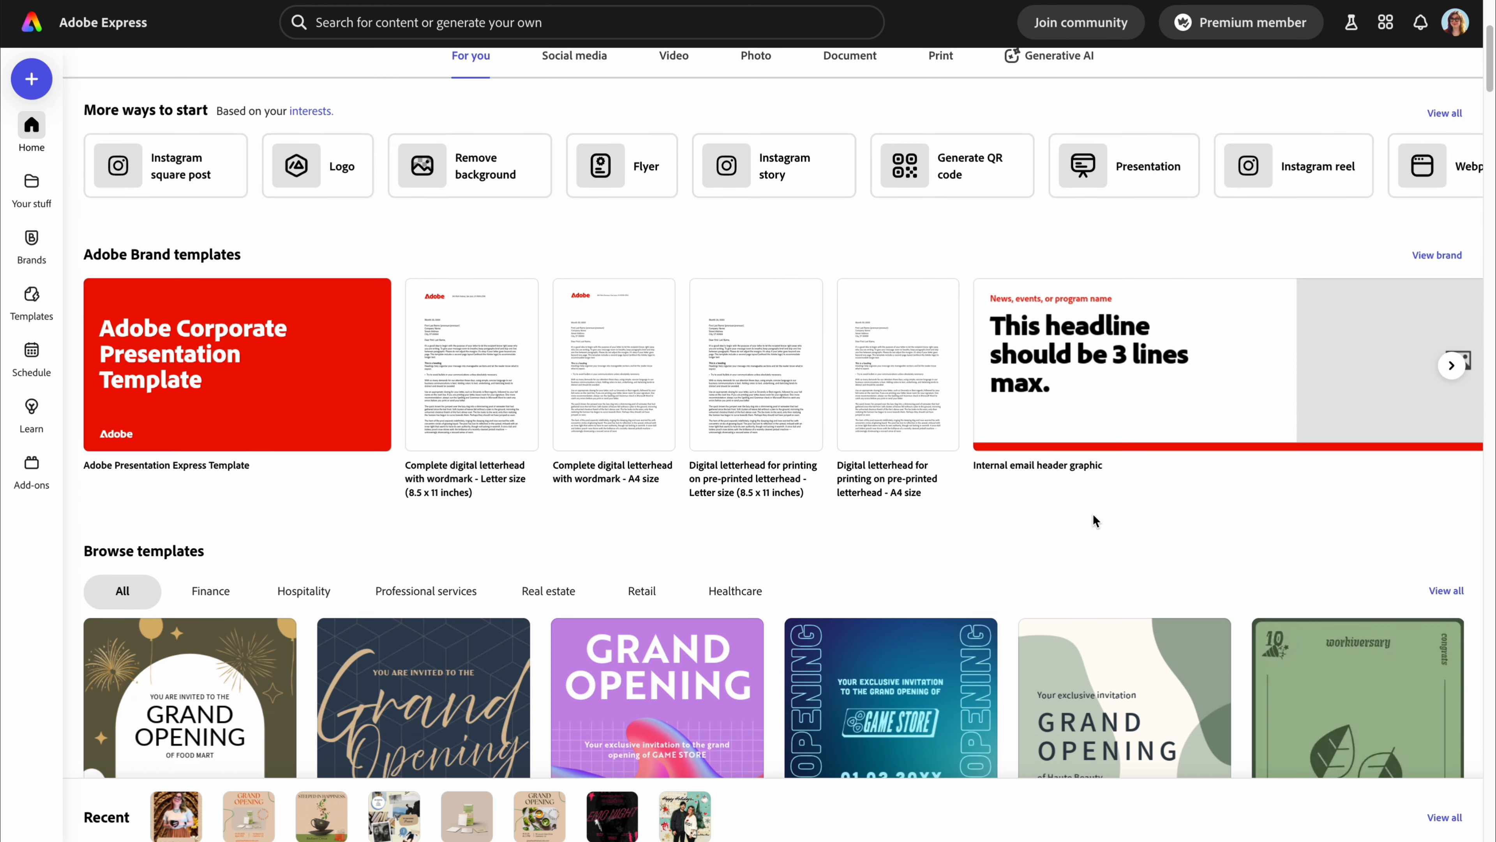
scroll(1090, 511, "up", 5)
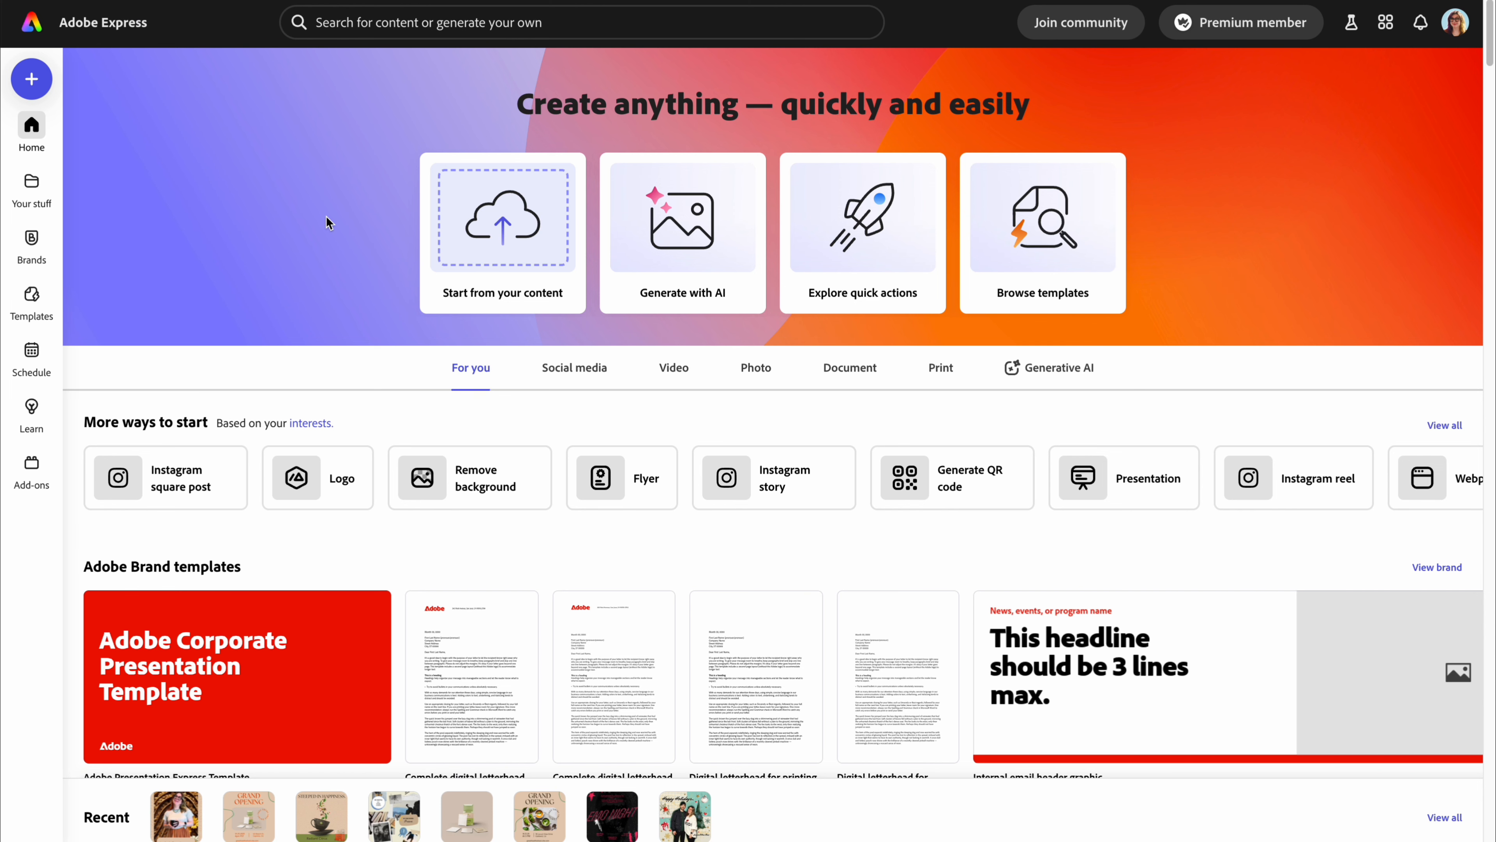
Look through the list of brands and open the Clover Cat Cafe brand
left_click(30, 245)
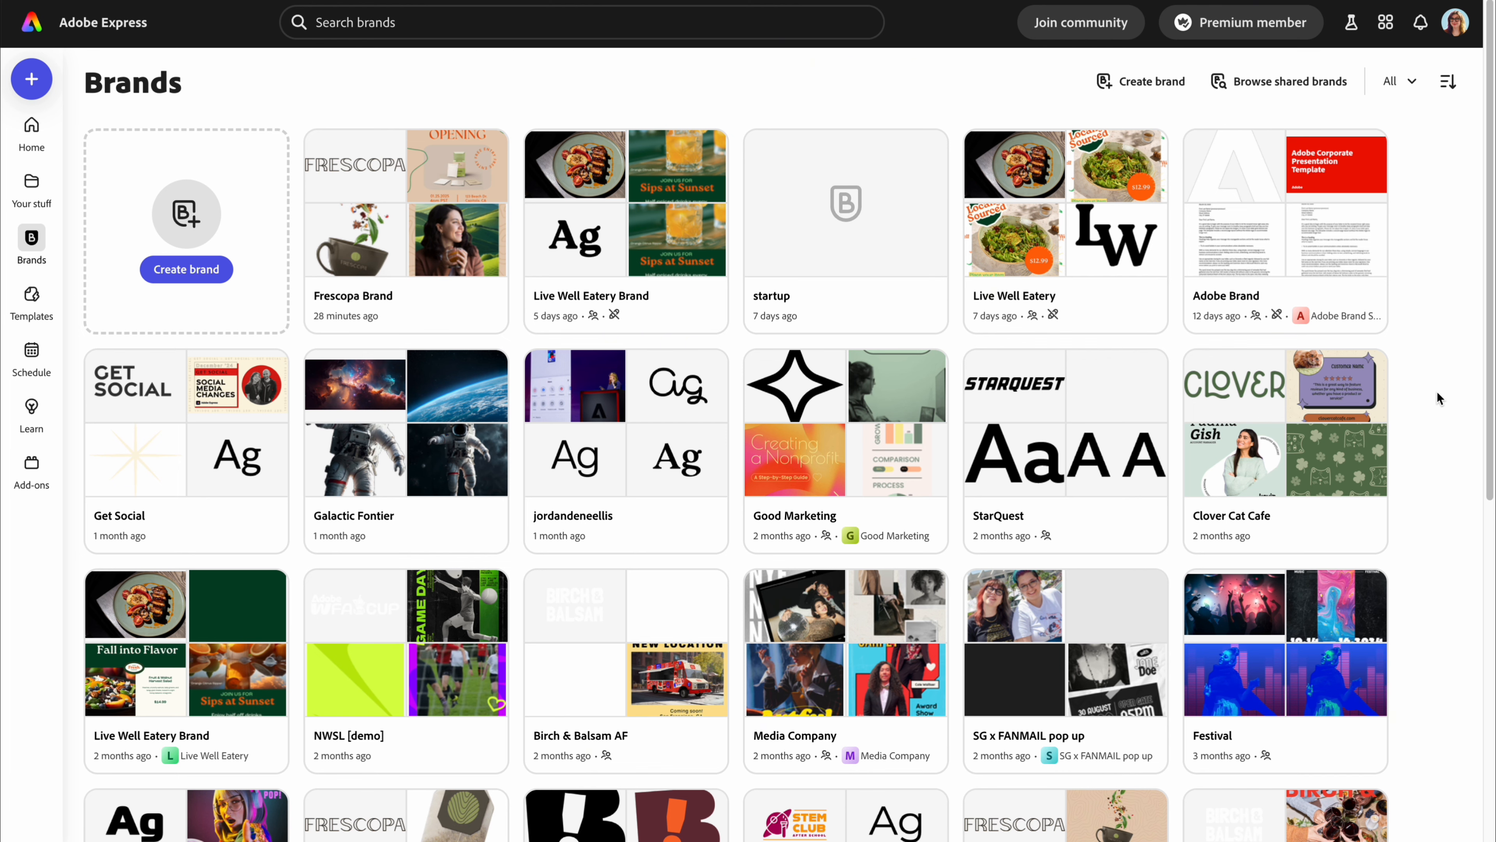
scroll(1437, 393, "down", 10)
scroll(1436, 391, "up", 10)
left_click(1279, 426)
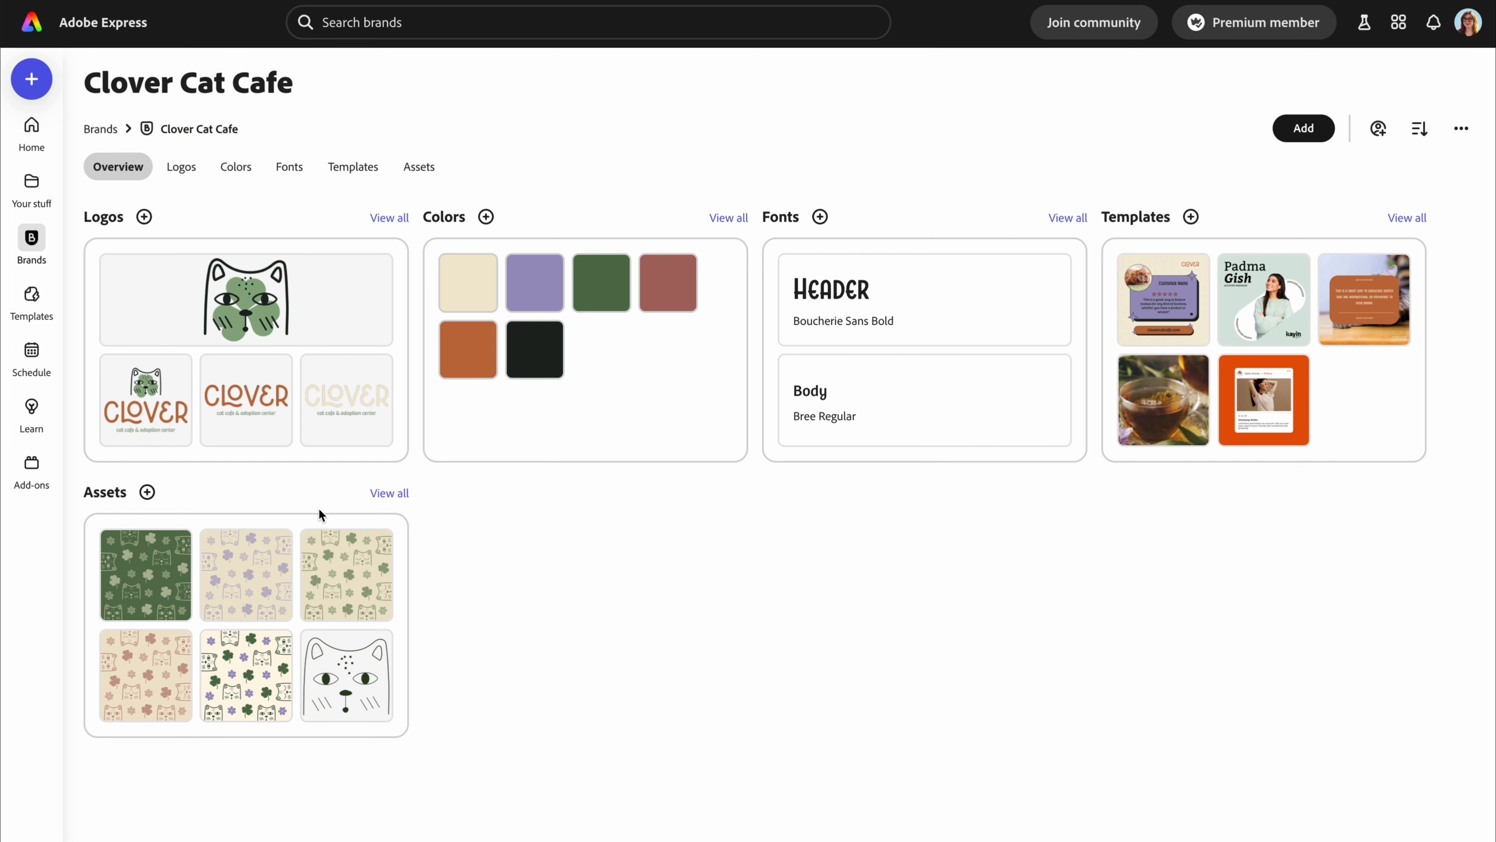
Review the Clover Cat Cafe brand's logos, fonts, templates and assets, ending on the brand overview
left_click(391, 217)
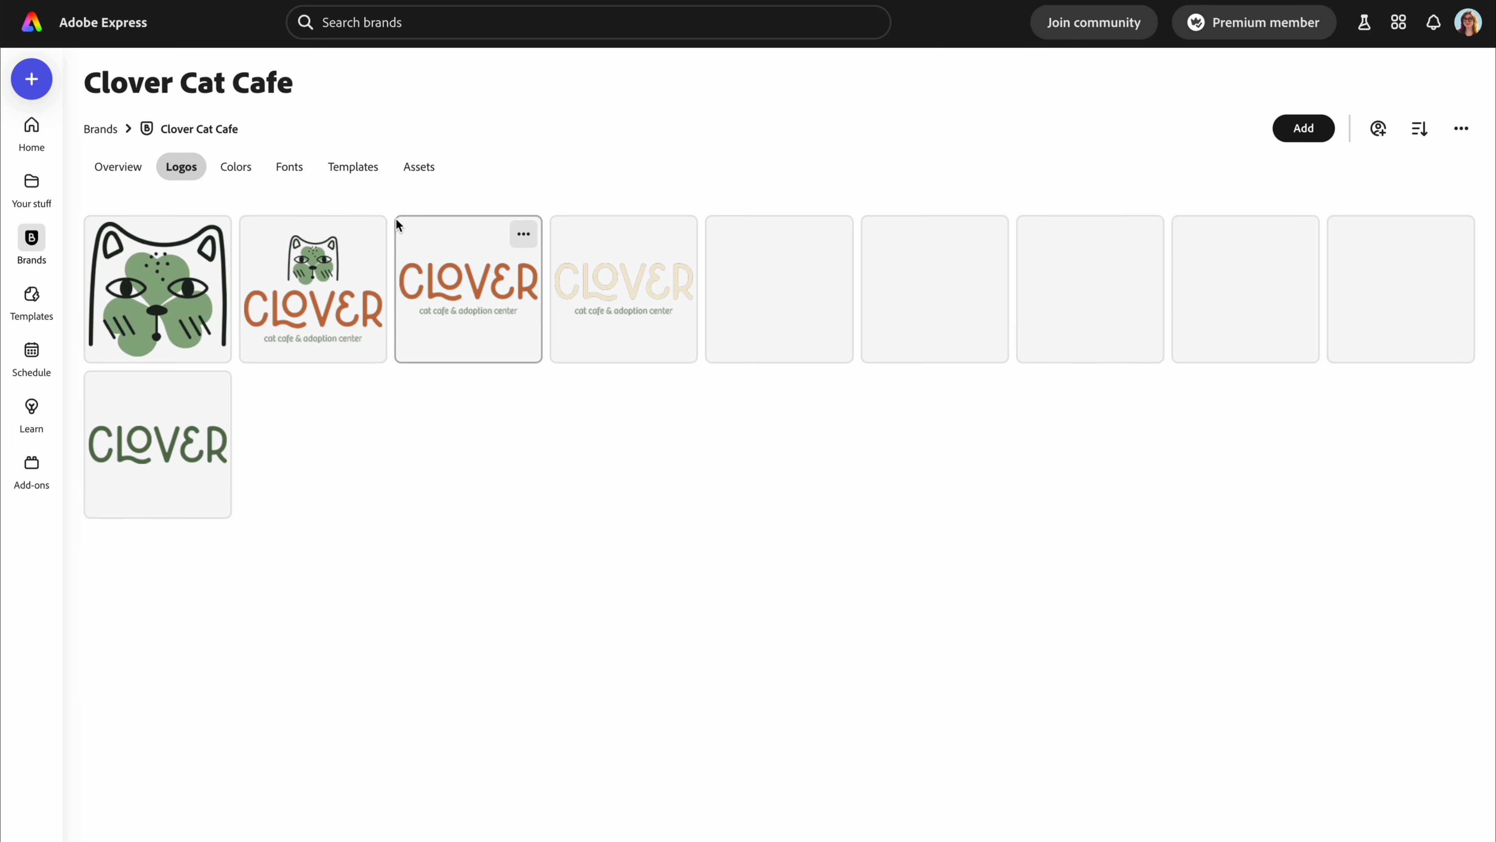
left_click(291, 168)
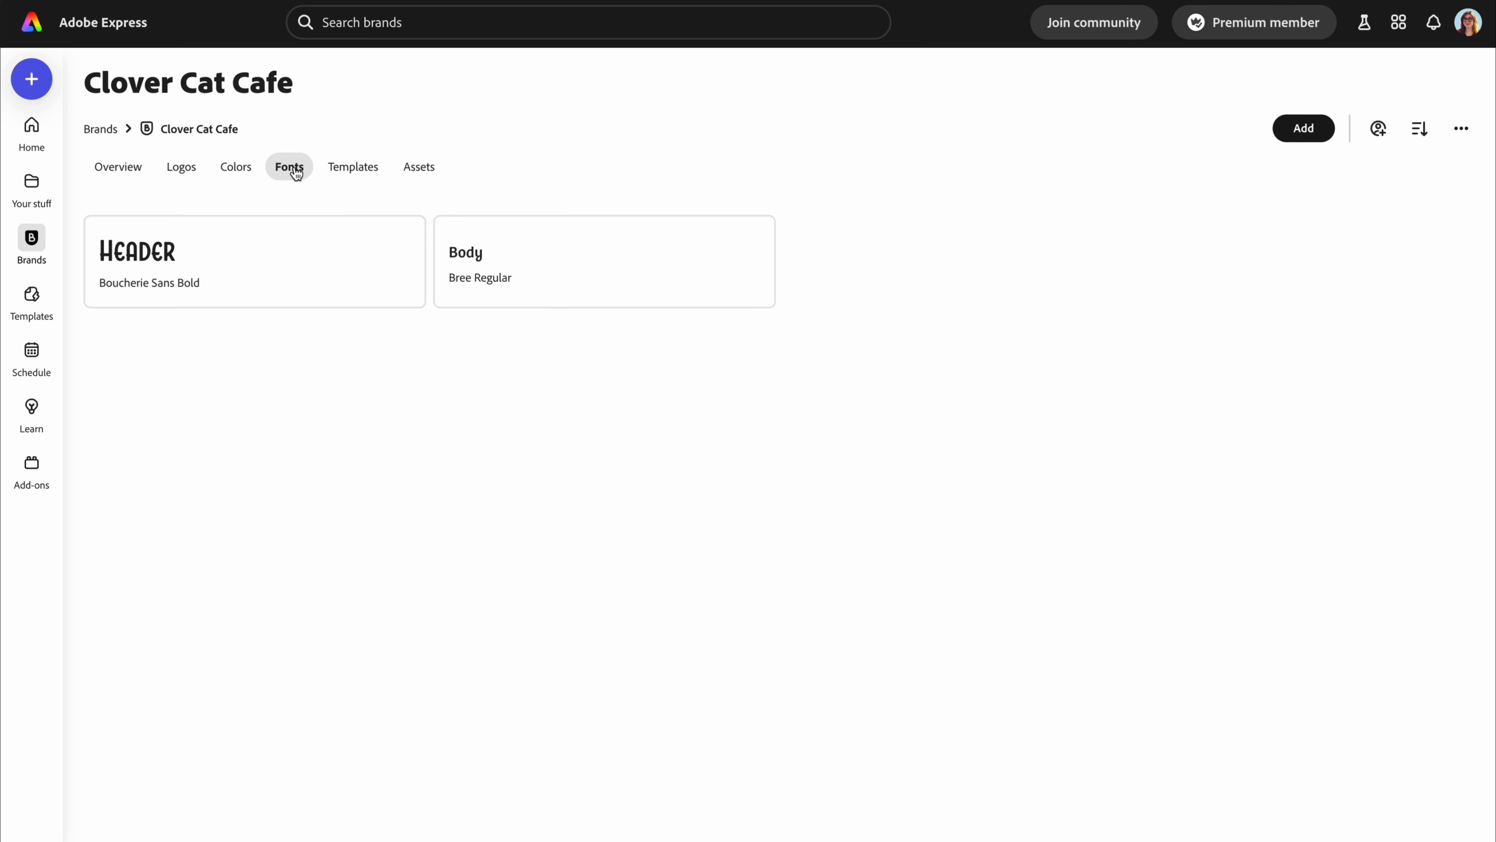
left_click(352, 168)
left_click(416, 167)
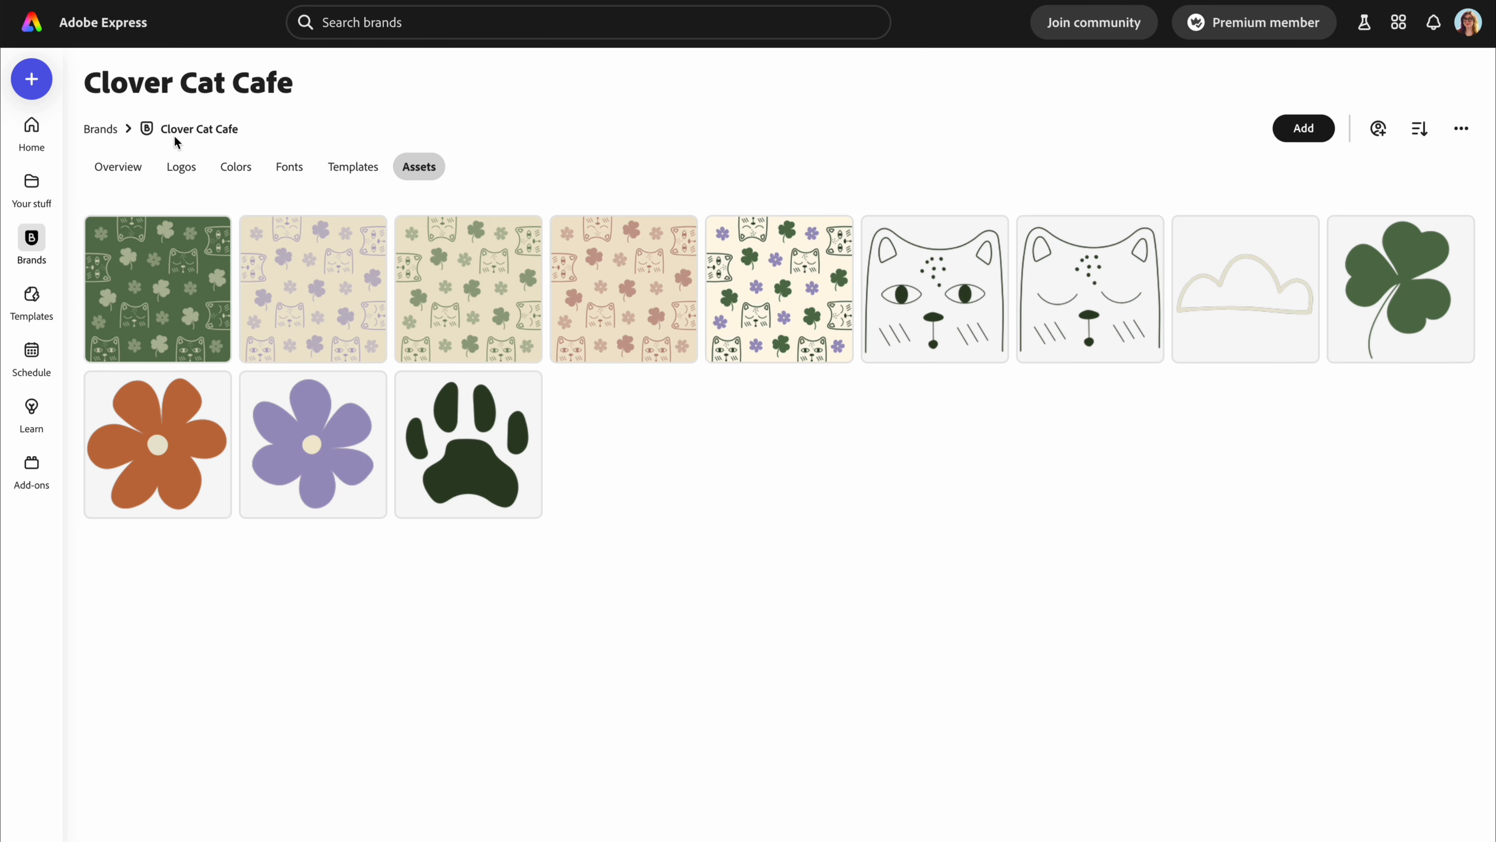
left_click(117, 167)
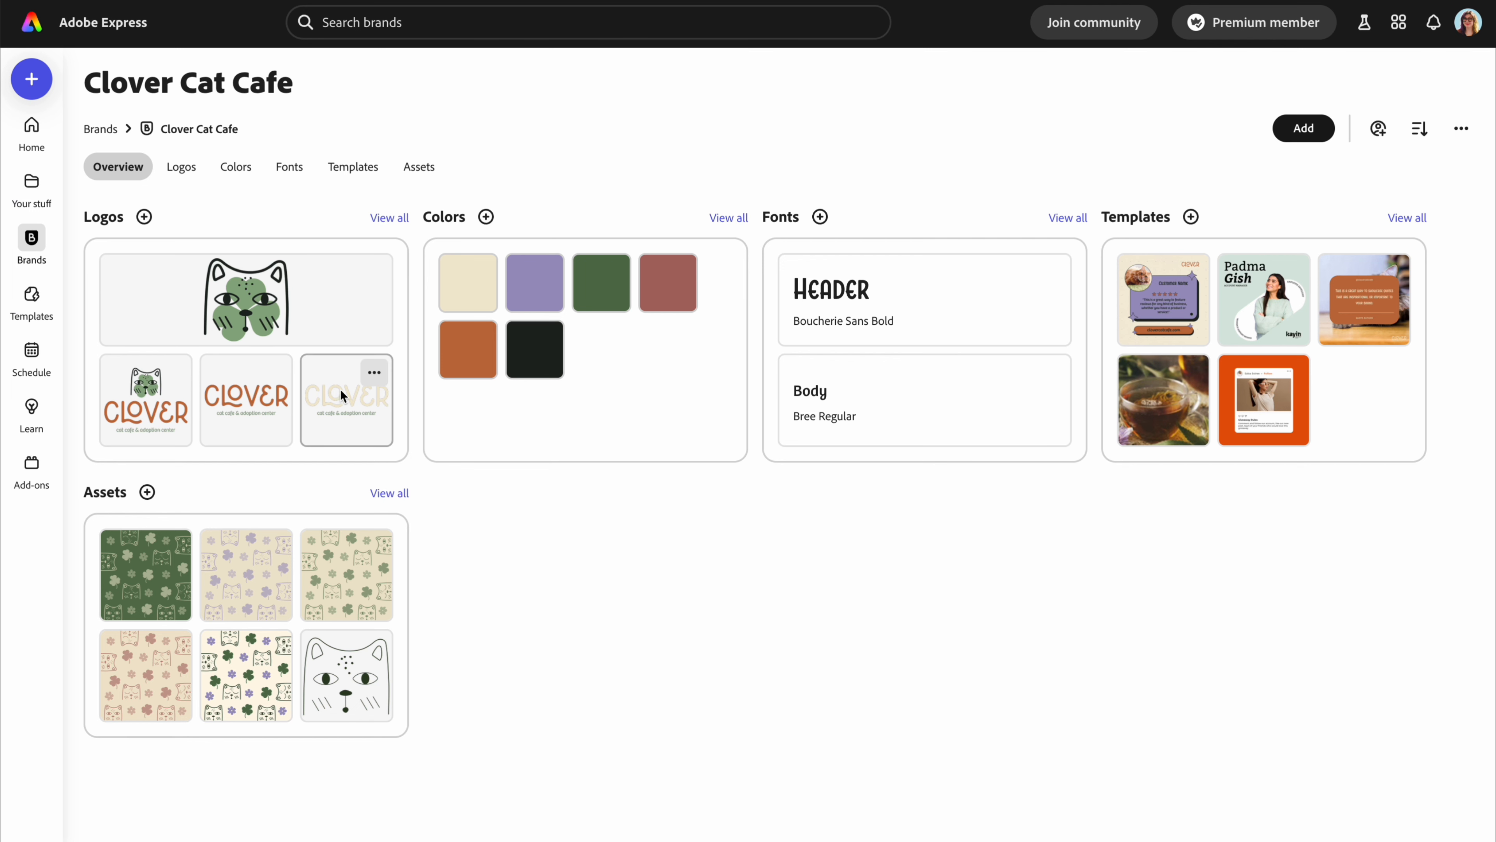
Review the Clover Cat Cafe brand's sharing options and who has access, and close them without sharing
mouse_move(539, 356)
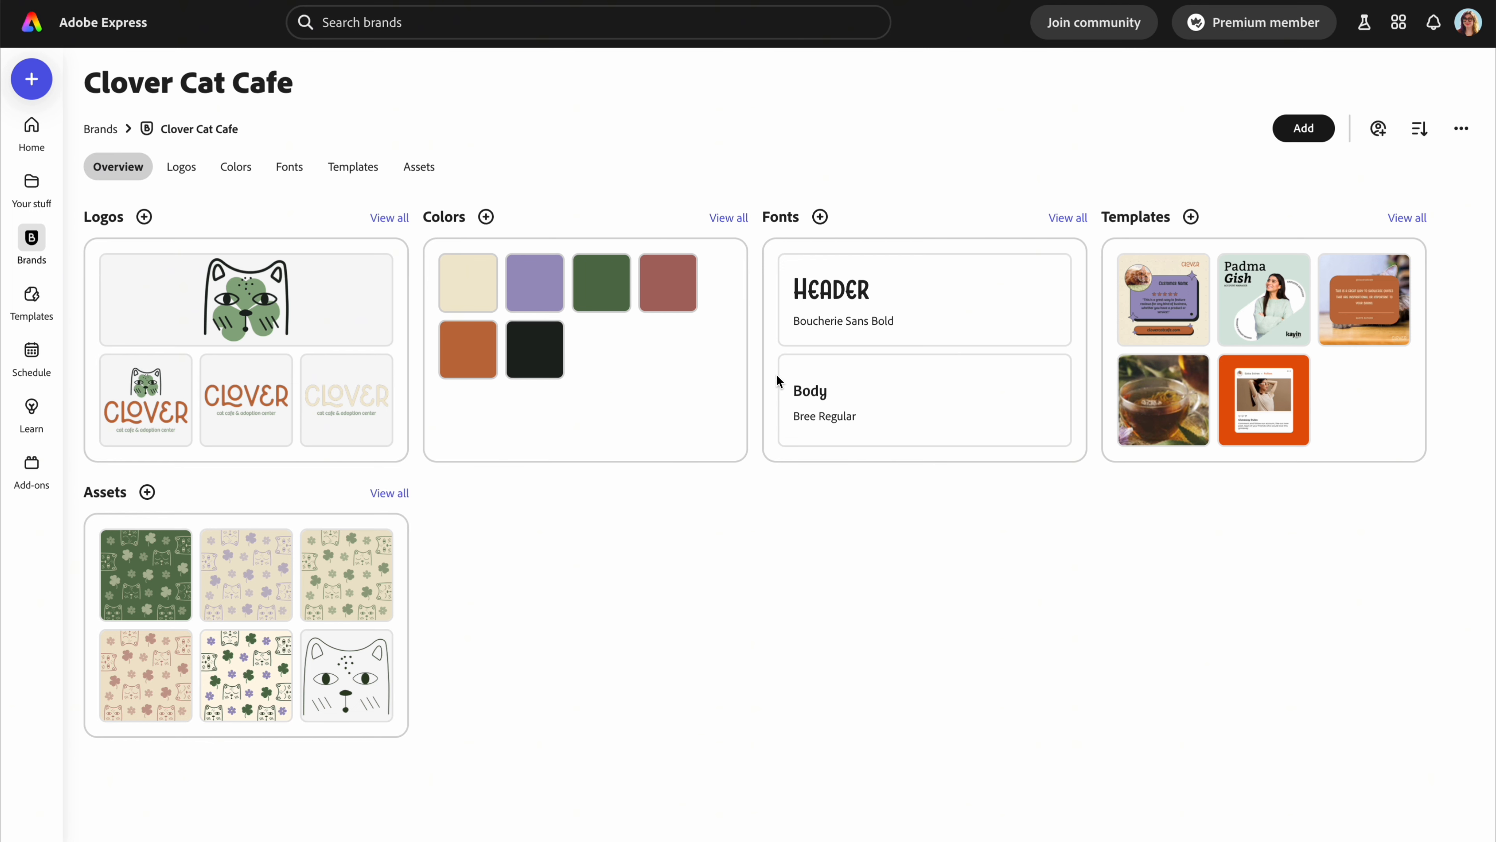
left_click(1381, 134)
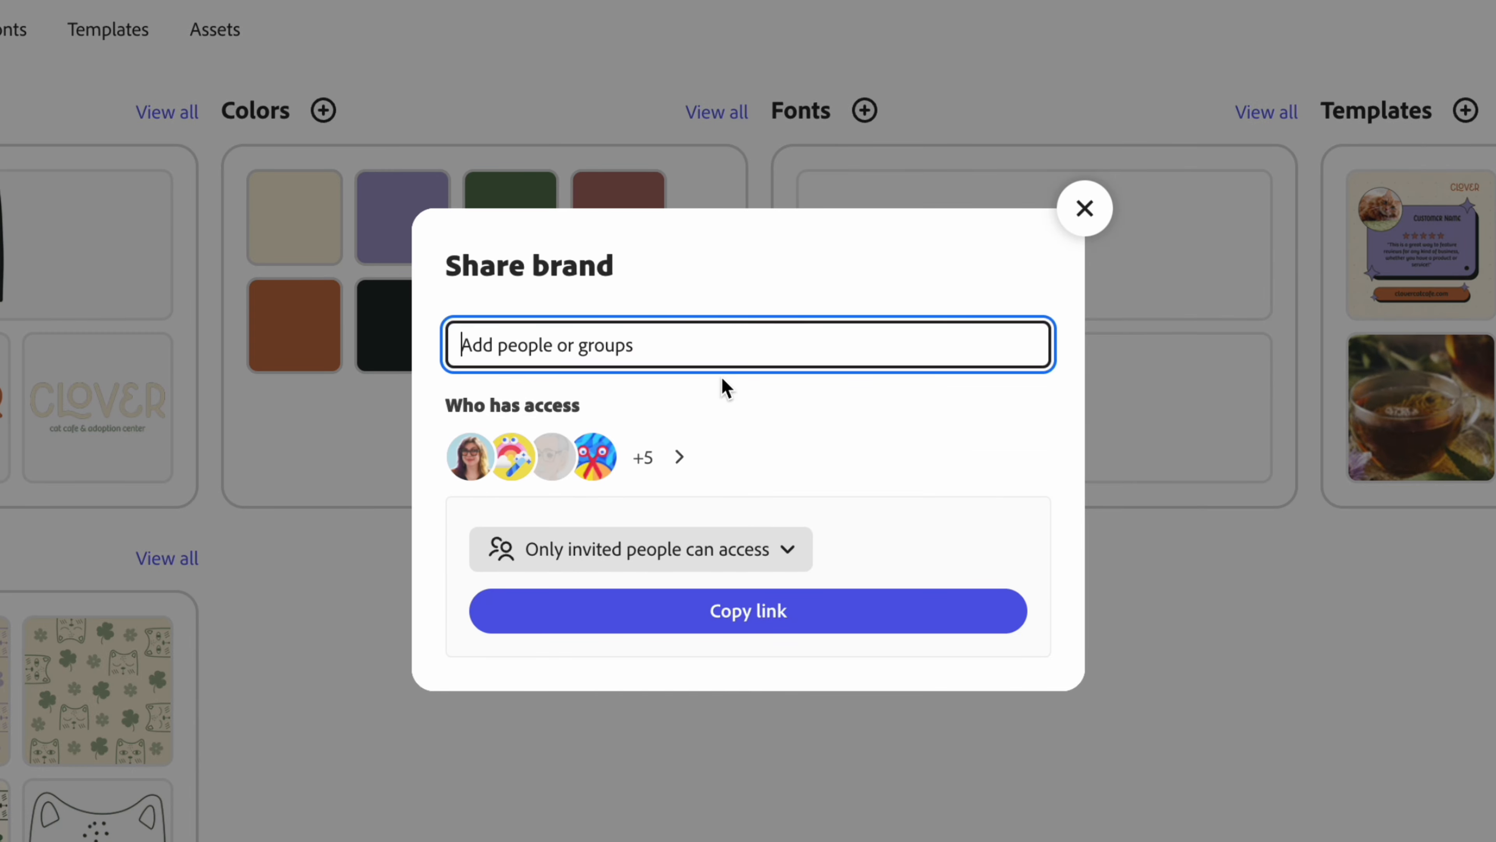
left_click(1084, 209)
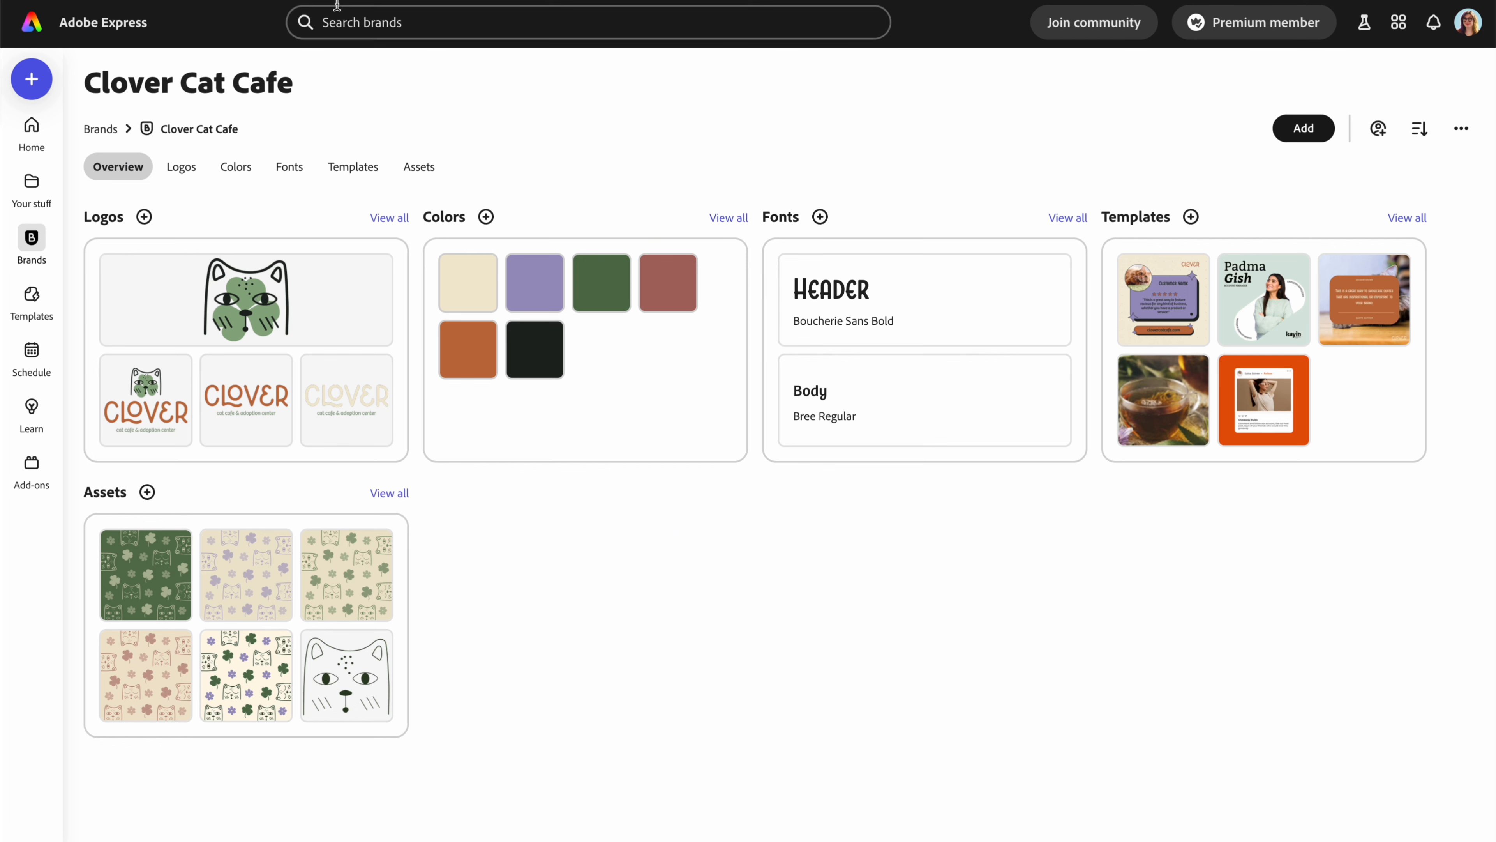
Search the web for Adobe Color in a new tab and open the site with the Adobe Inc. profile
key("super+t")
type("adobe color")
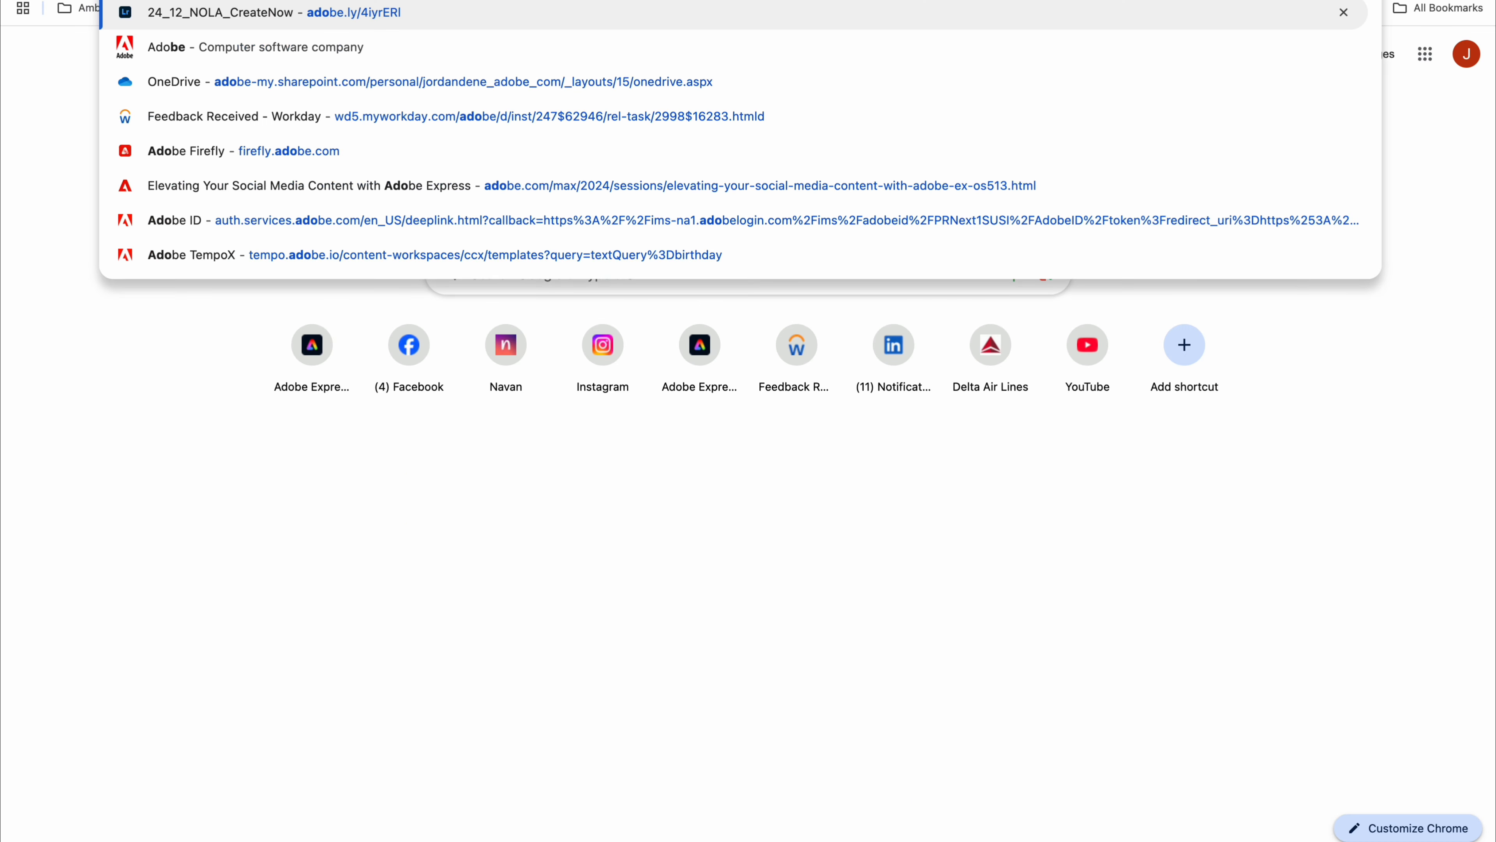
key("Return")
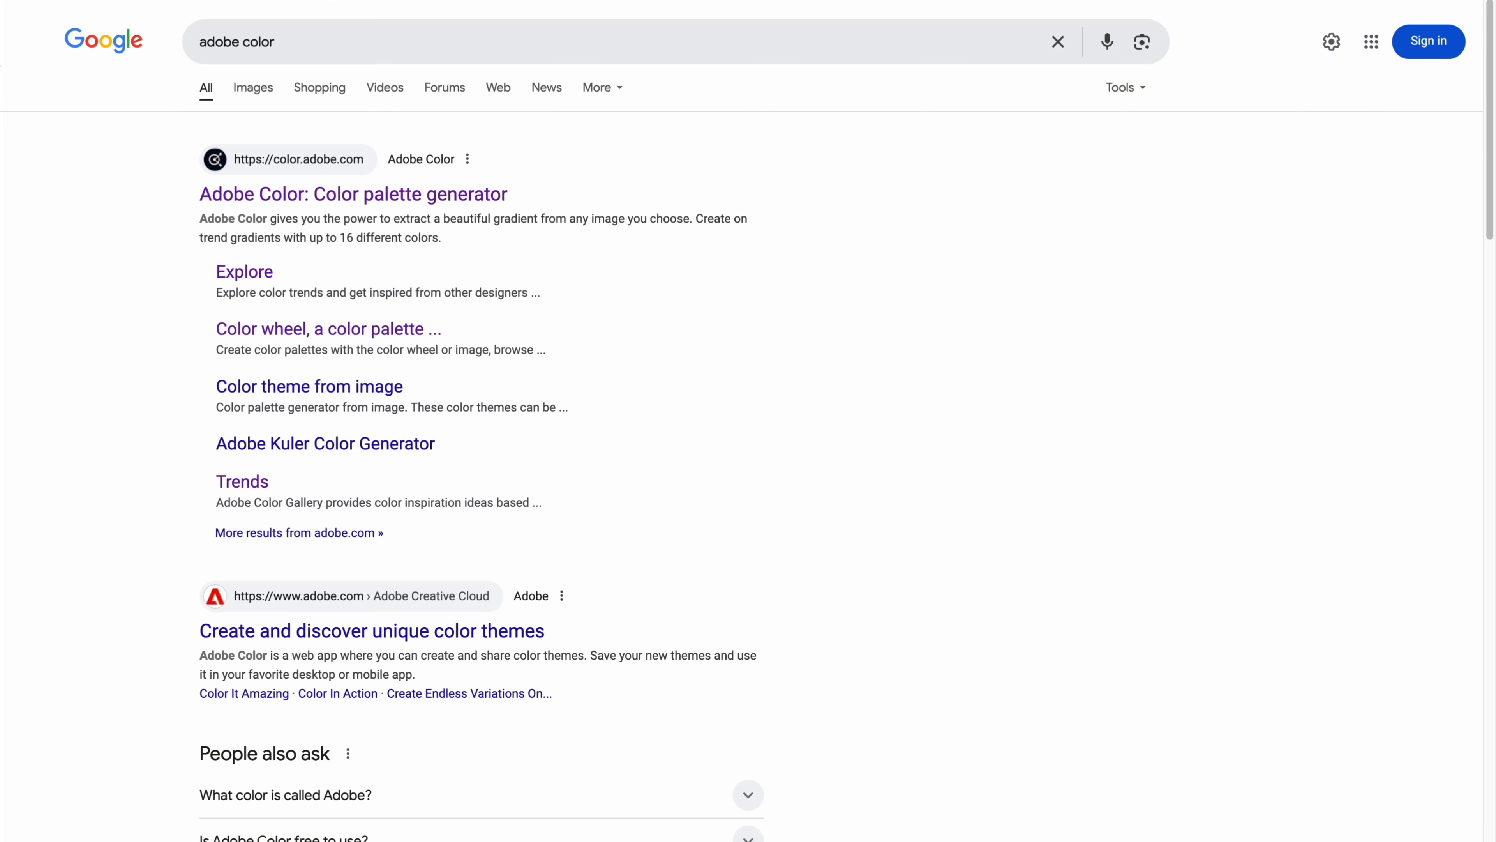
left_click(351, 195)
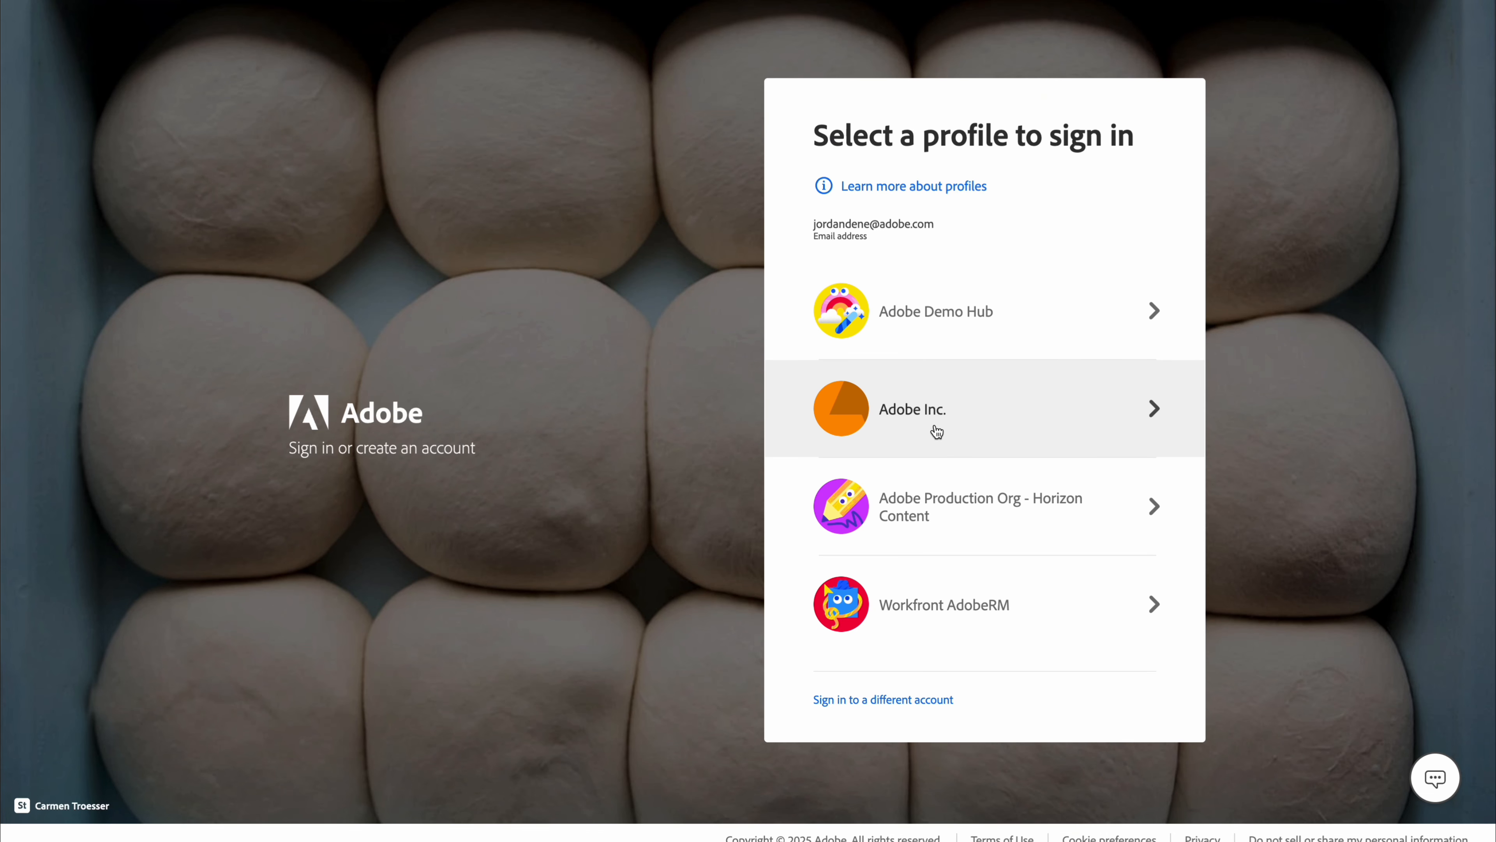
left_click(934, 422)
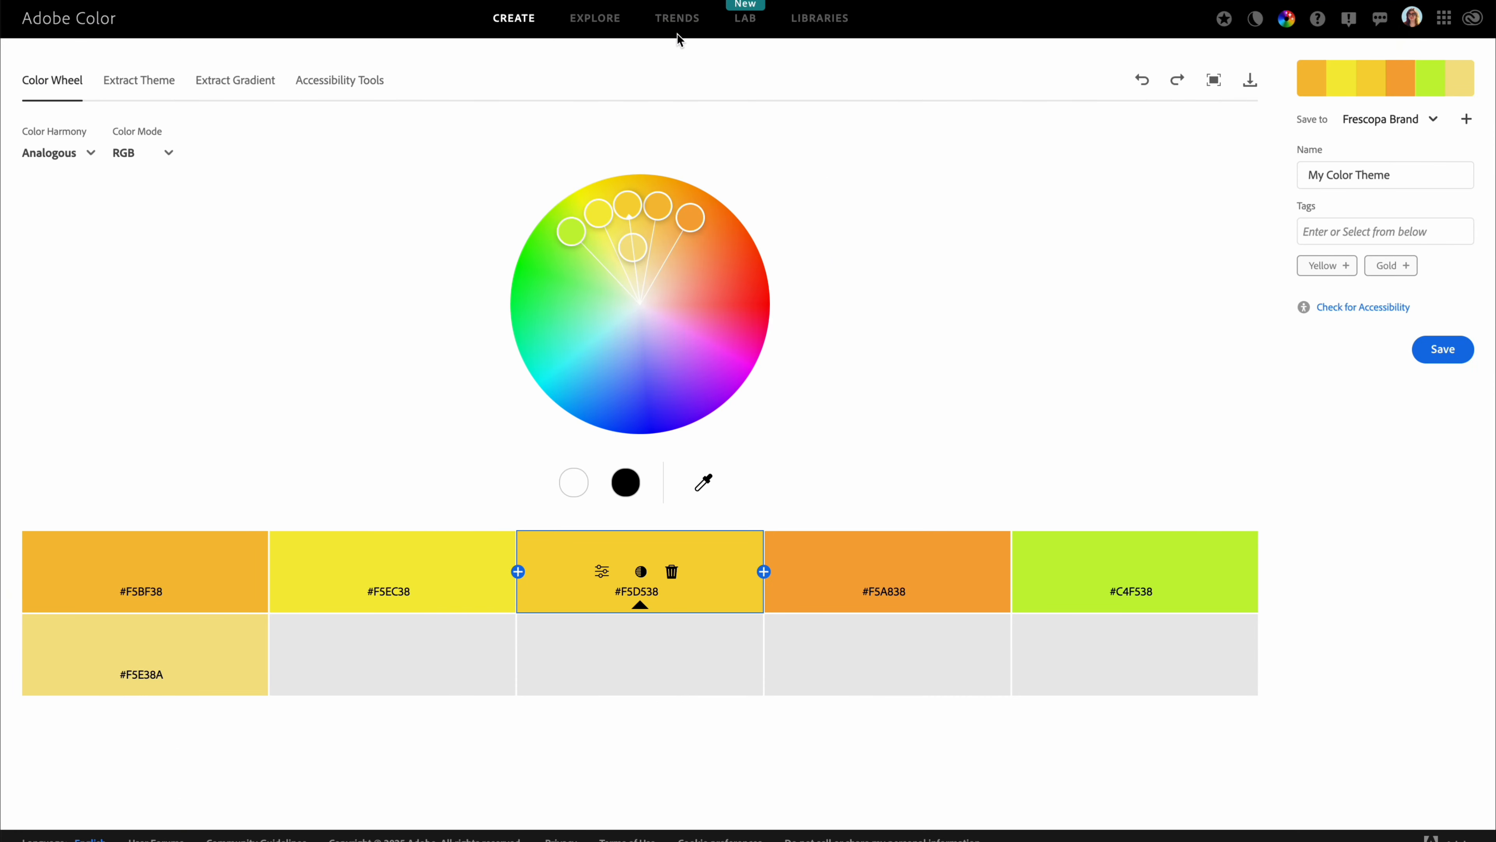
Browse Adobe Color's trend palettes through the fashion, graphic design, illustration and UI/UX sections
left_click(676, 28)
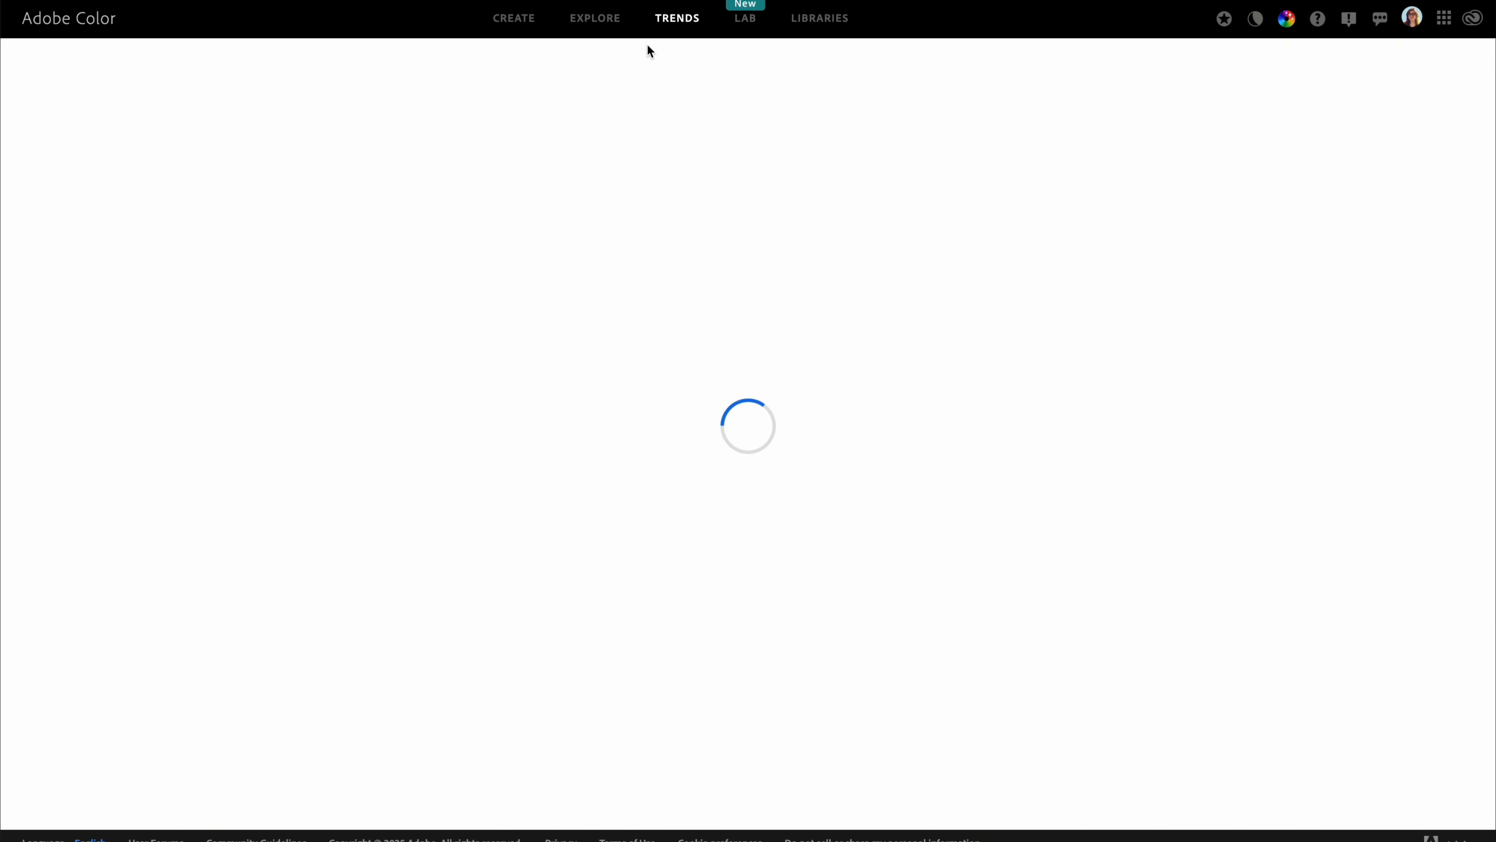
scroll(728, 414, "down", 5)
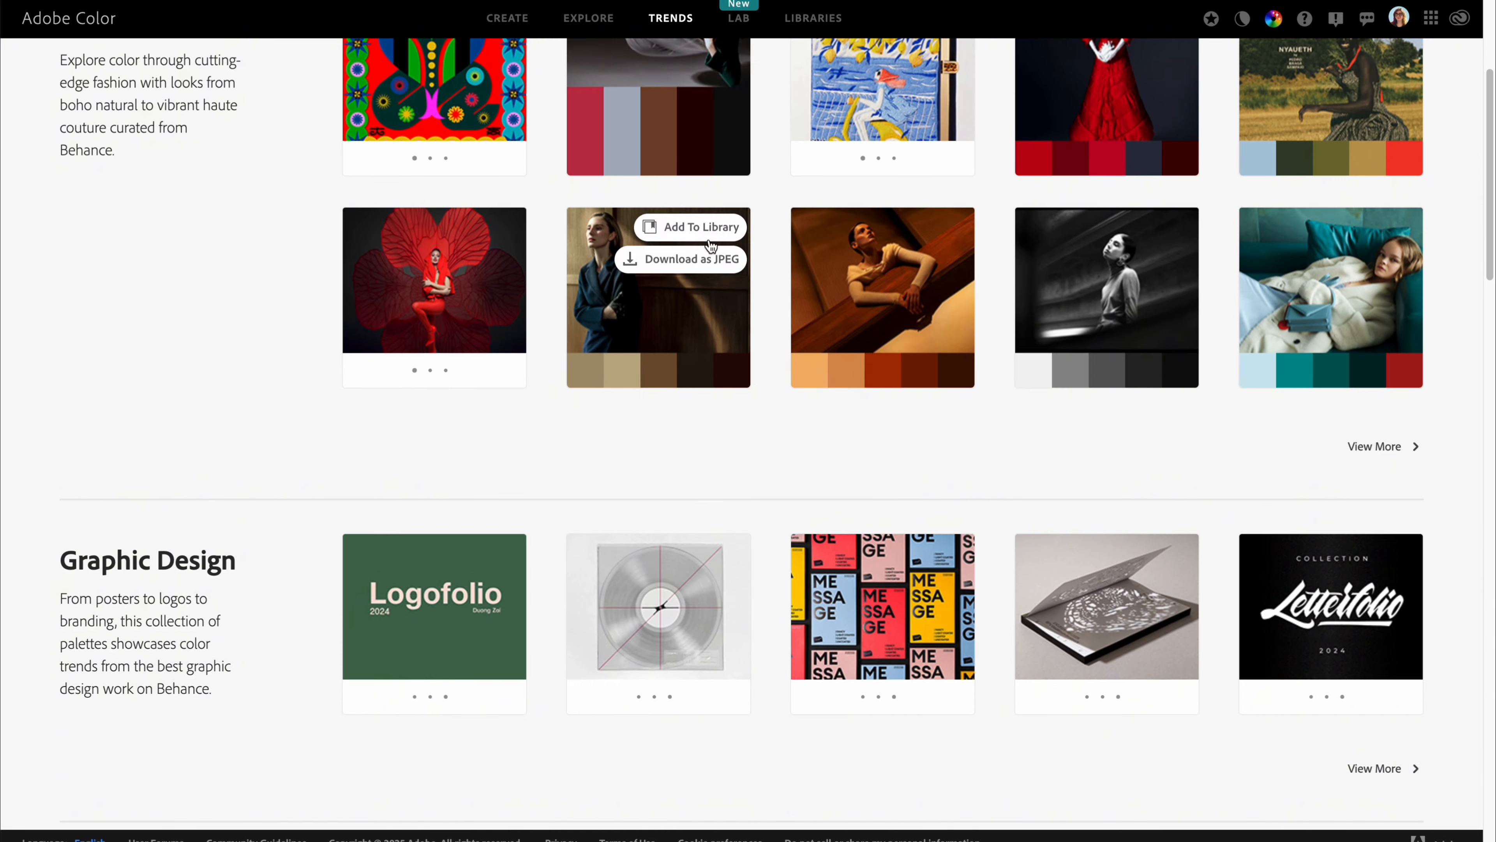
scroll(712, 245, "down", 8)
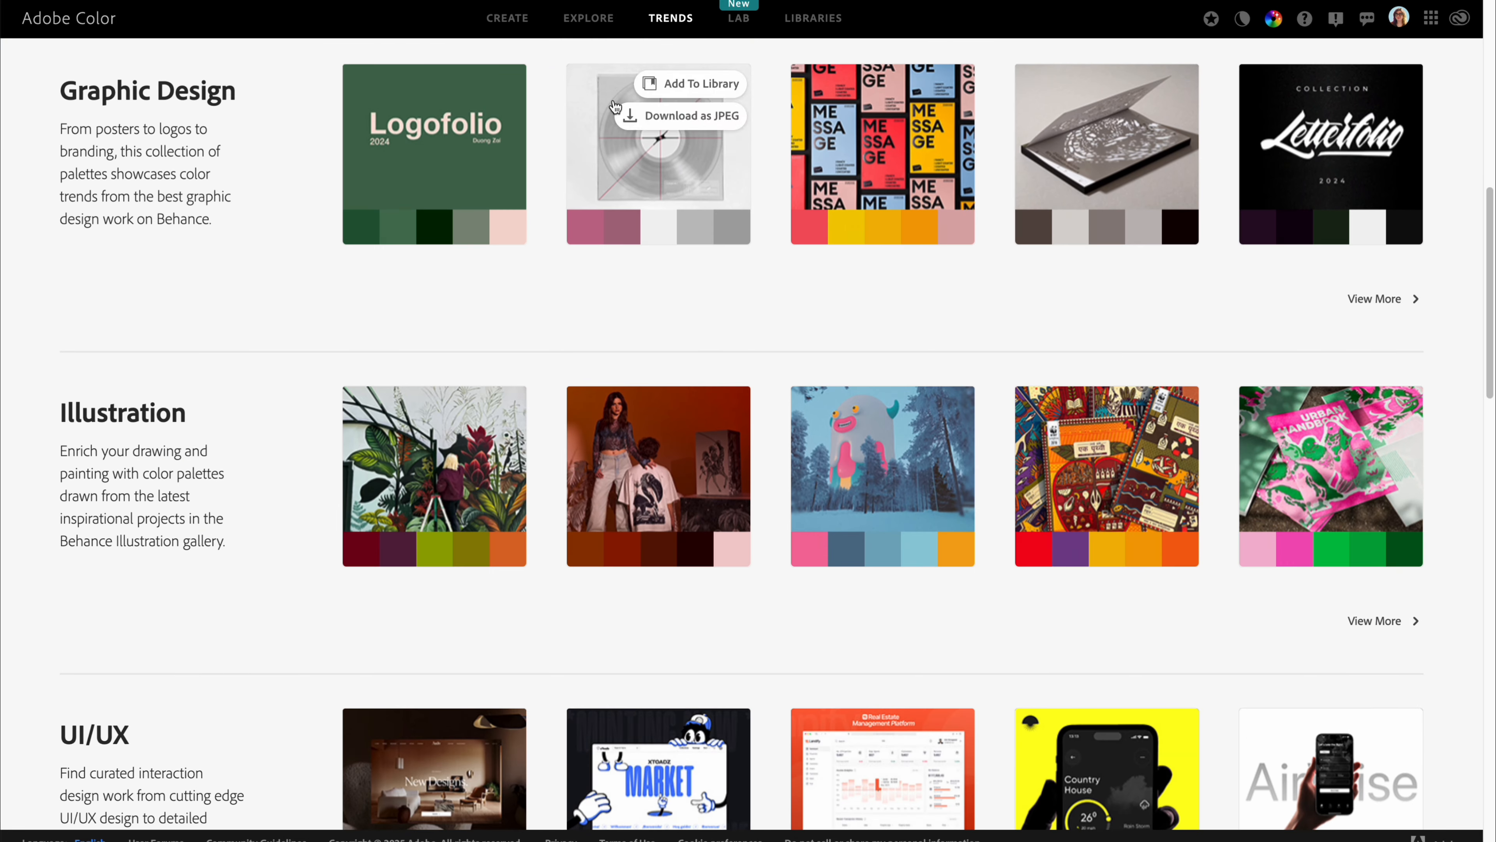
Search Adobe Color's explore gallery for "coffee" palettes and view the Caribou Coffee Caribou Blend Bag 2 palette
left_click(589, 17)
left_click(500, 62)
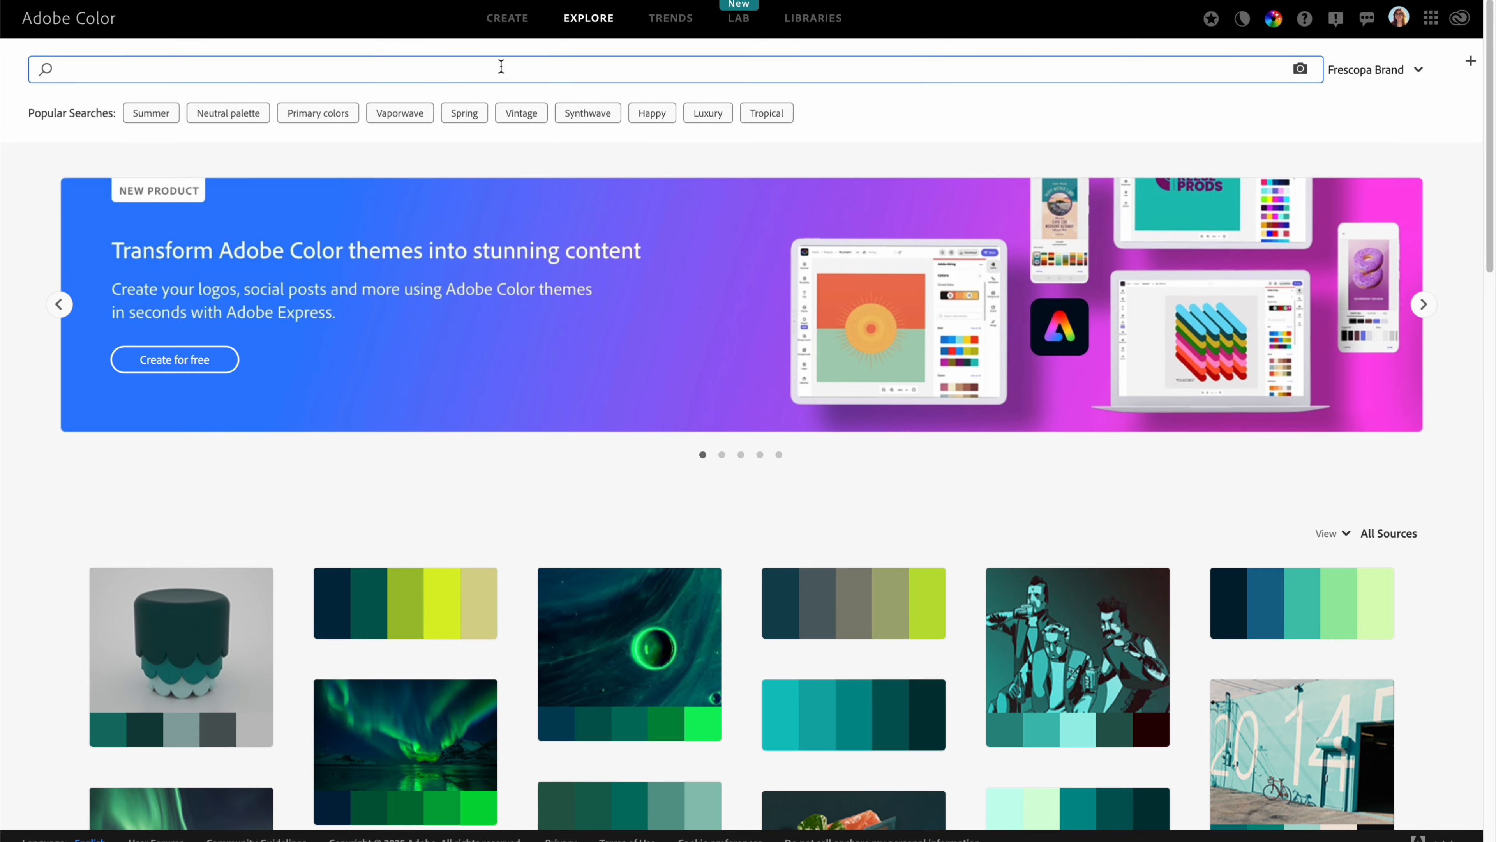
type("coffee")
key("Return")
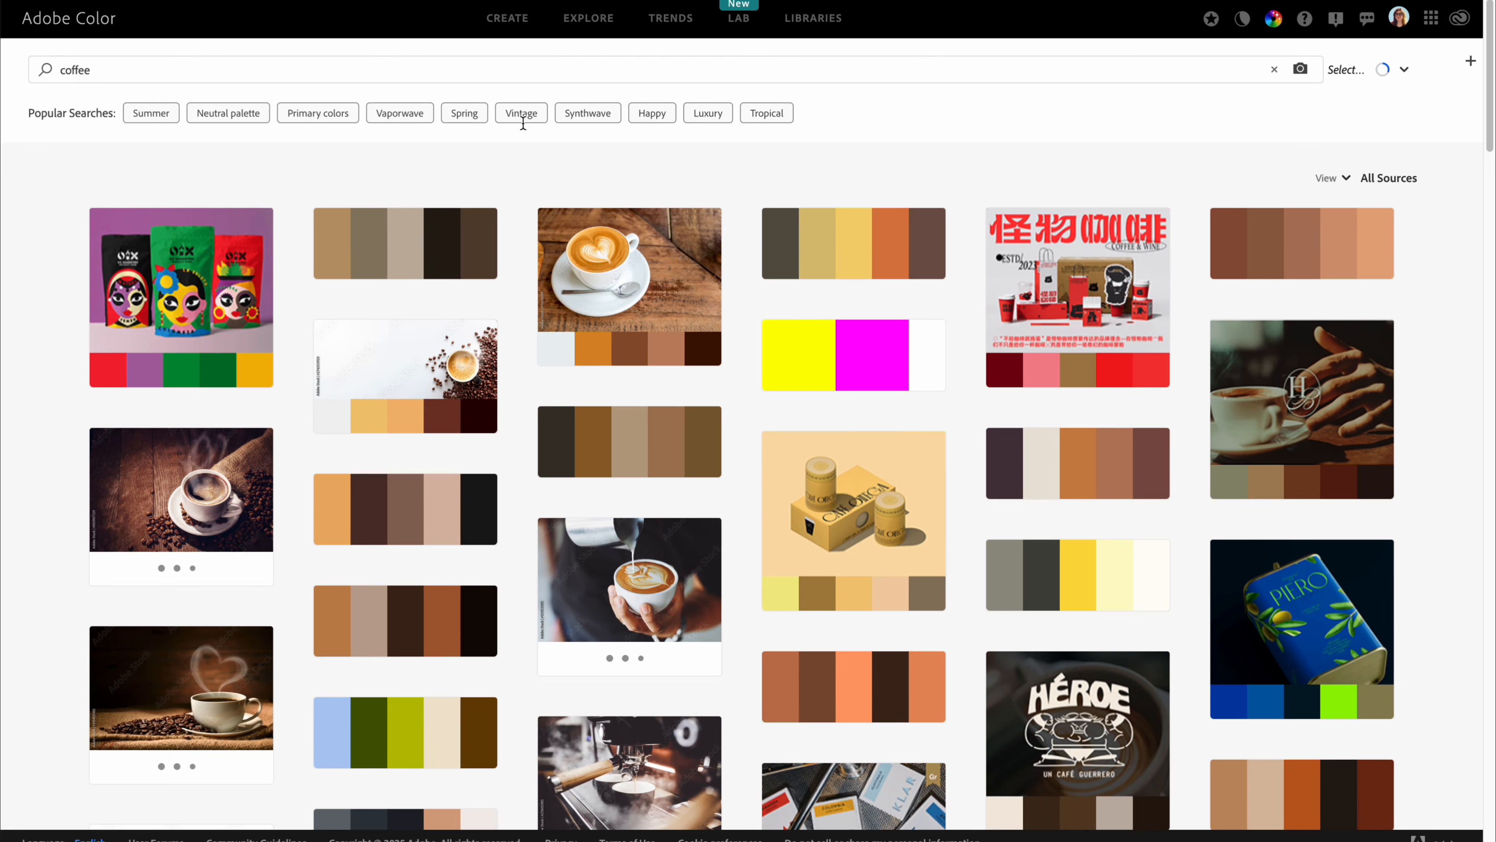
scroll(756, 407, "down", 15)
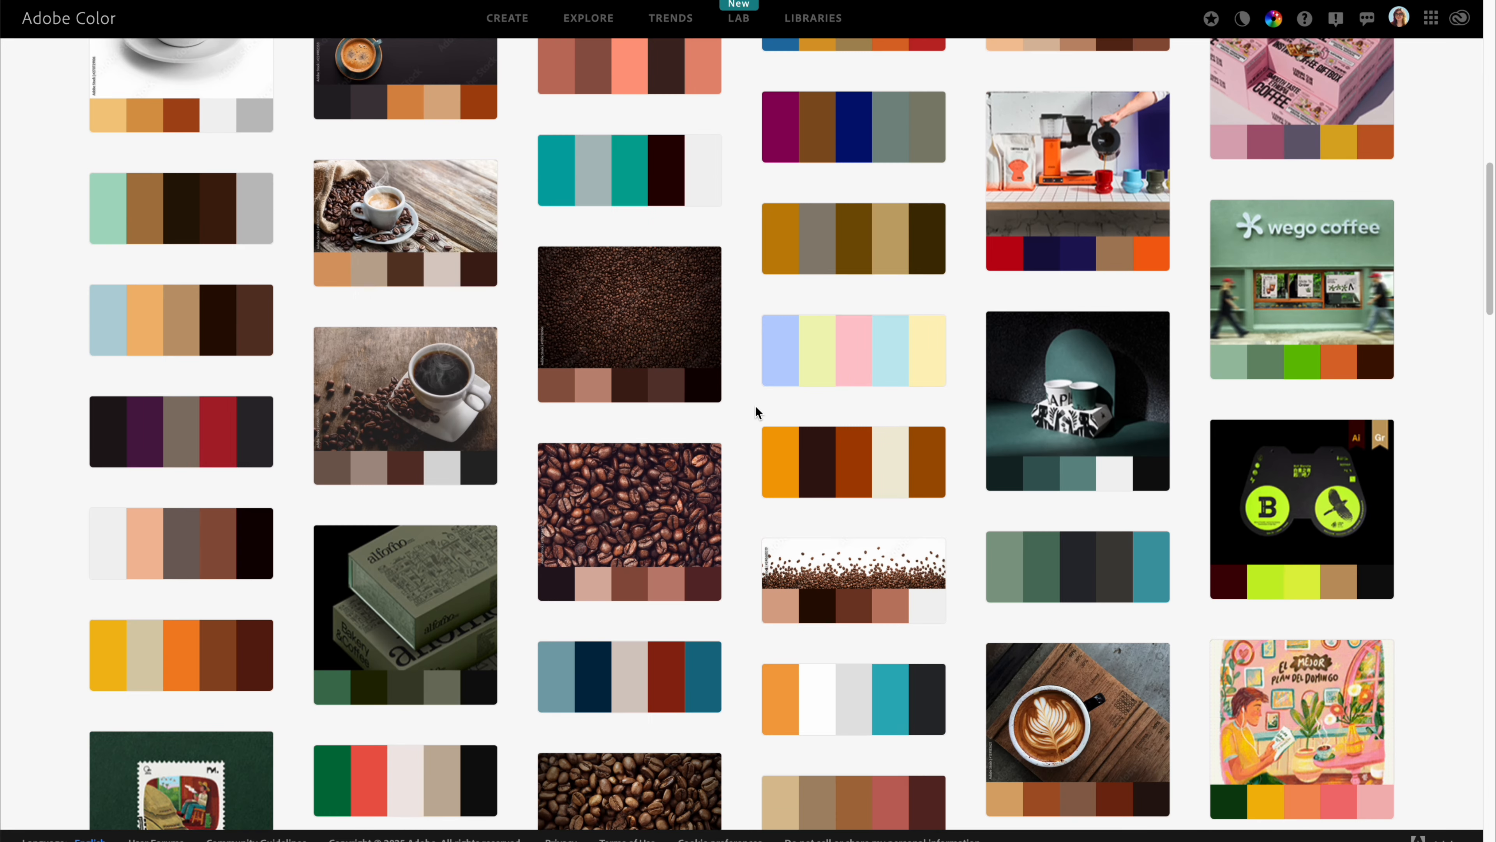
scroll(755, 406, "down", 5)
left_click(580, 391)
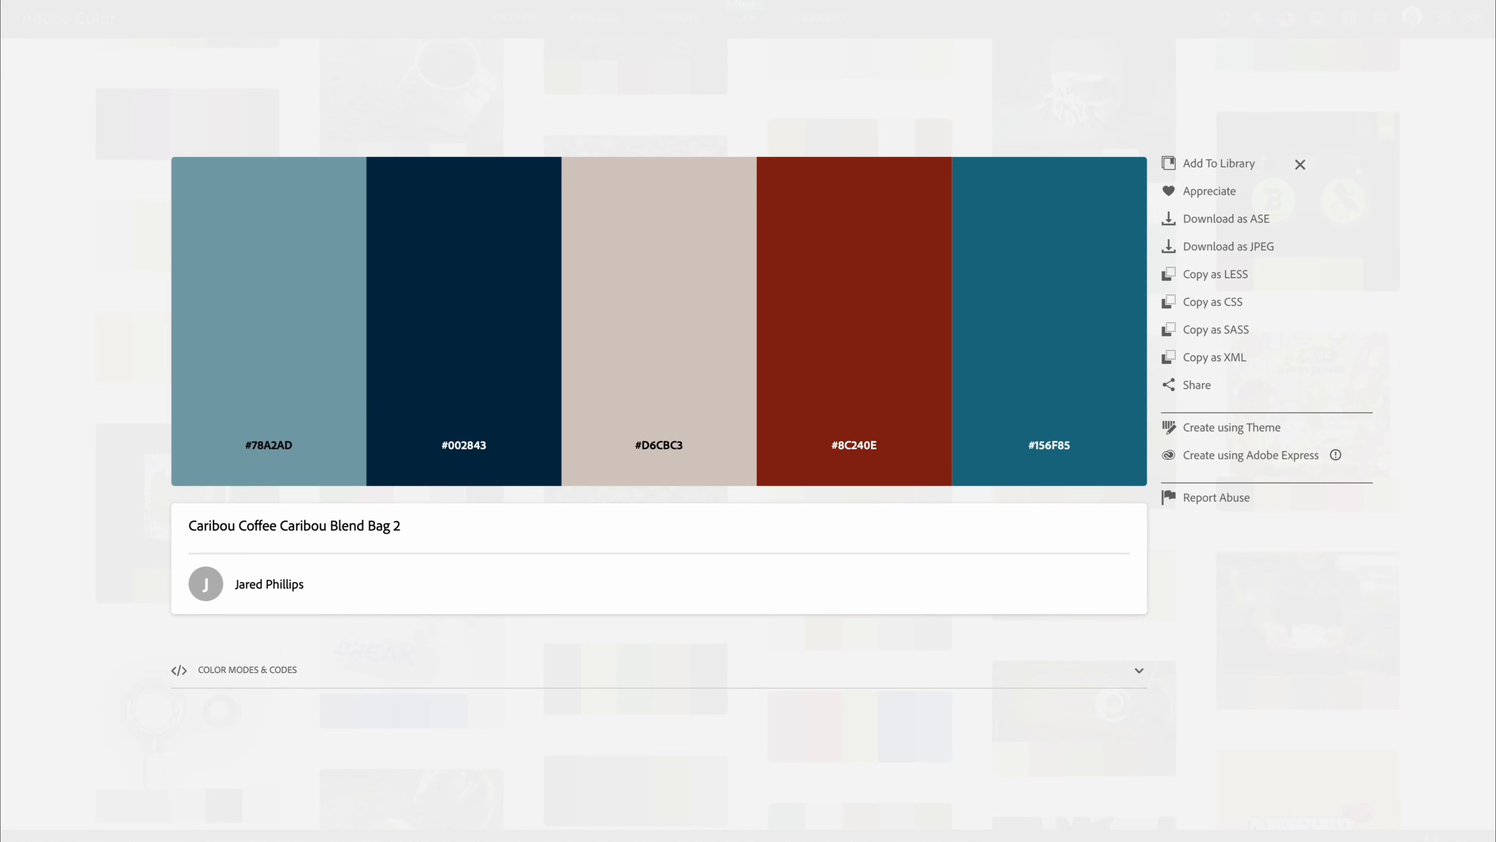
Search the web for Adobe Fonts and open the site with the Adobe Inc. profile
key("ctrl+l")
type("adobe fonts")
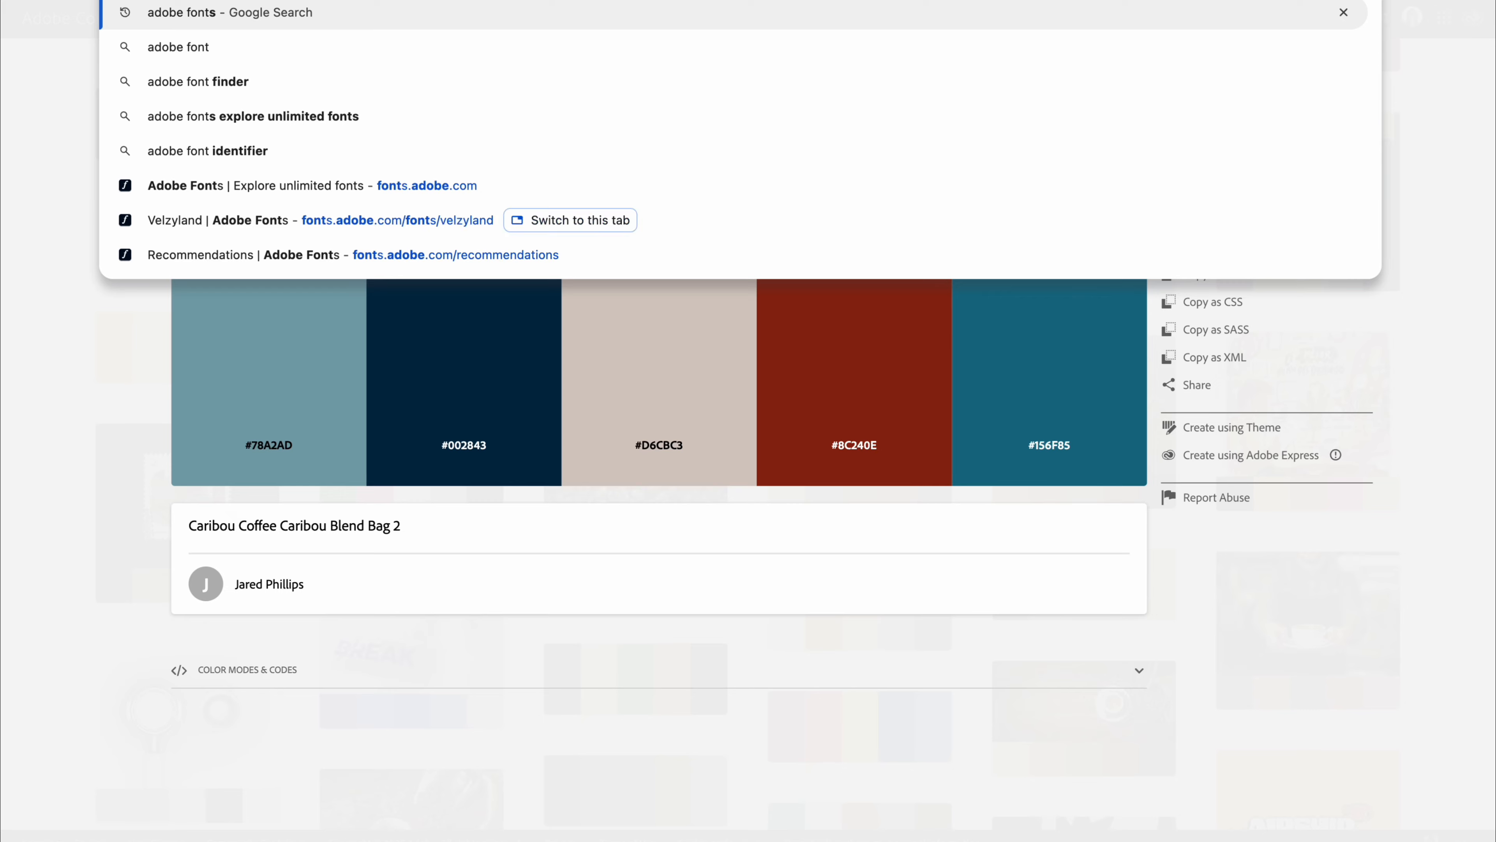
key("Return")
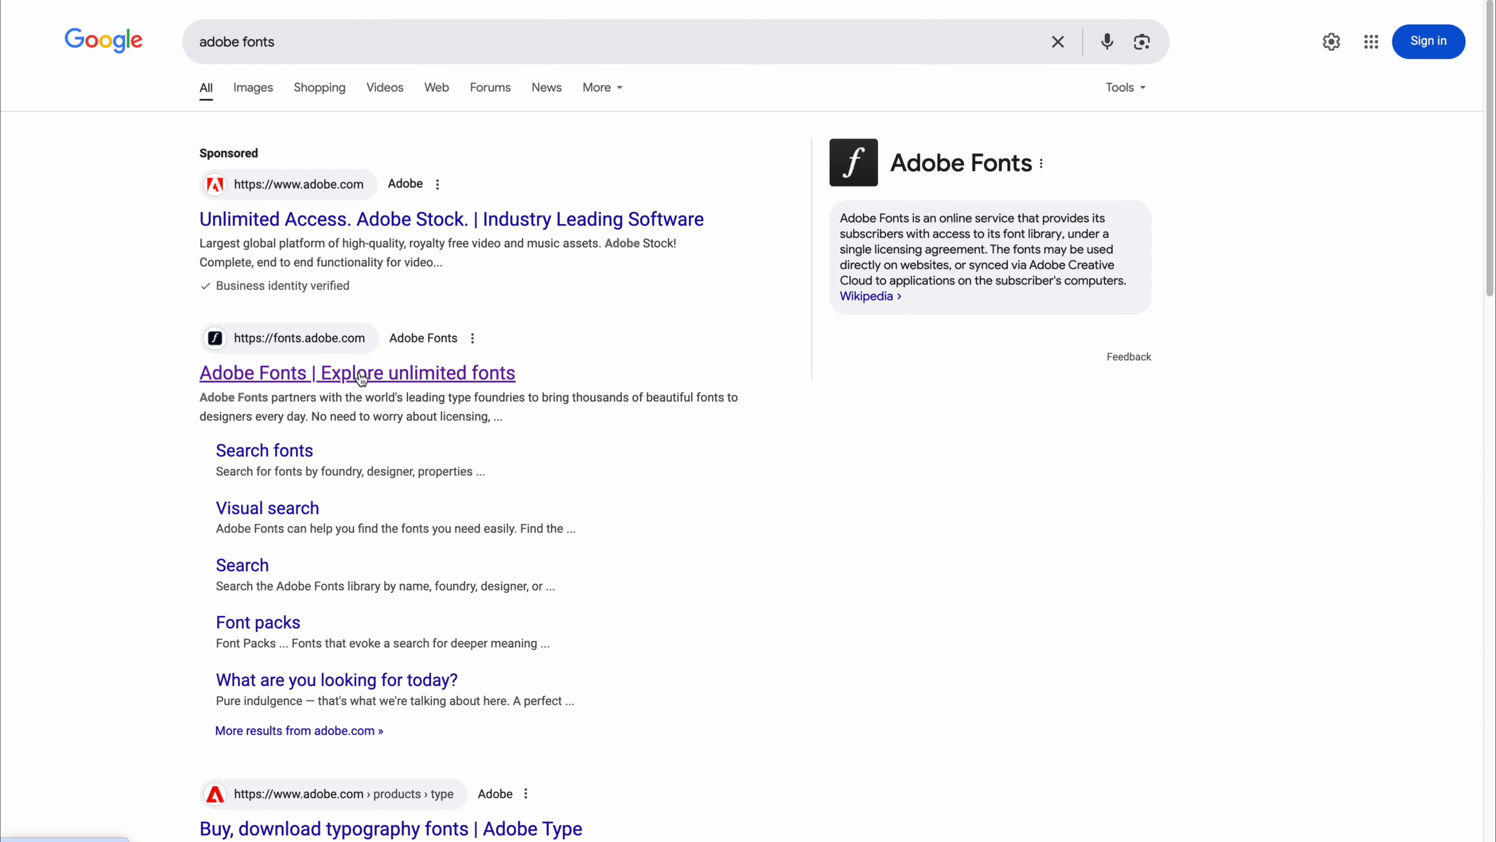
left_click(378, 373)
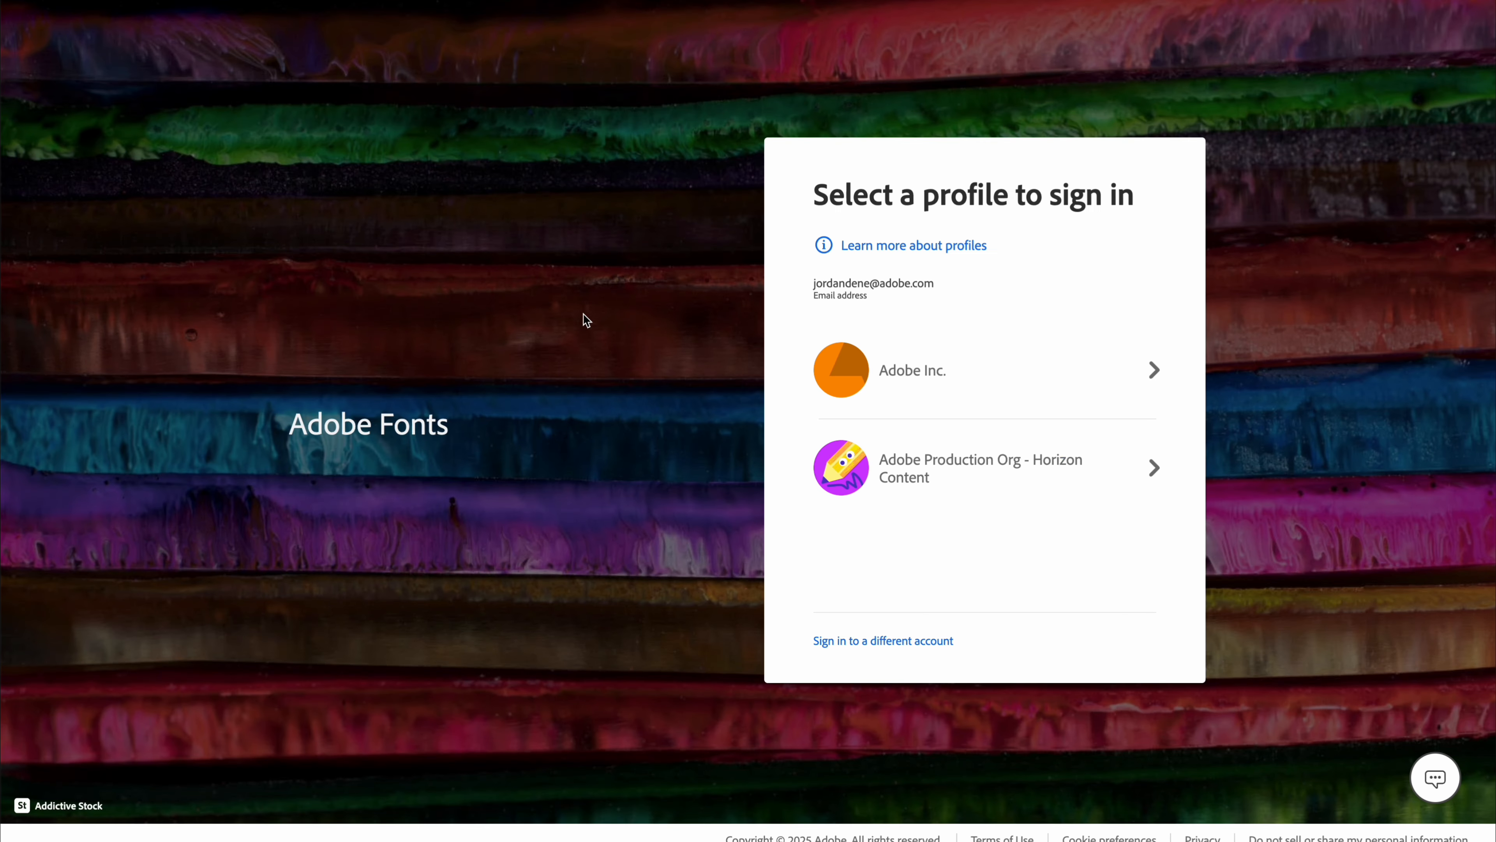
left_click(936, 369)
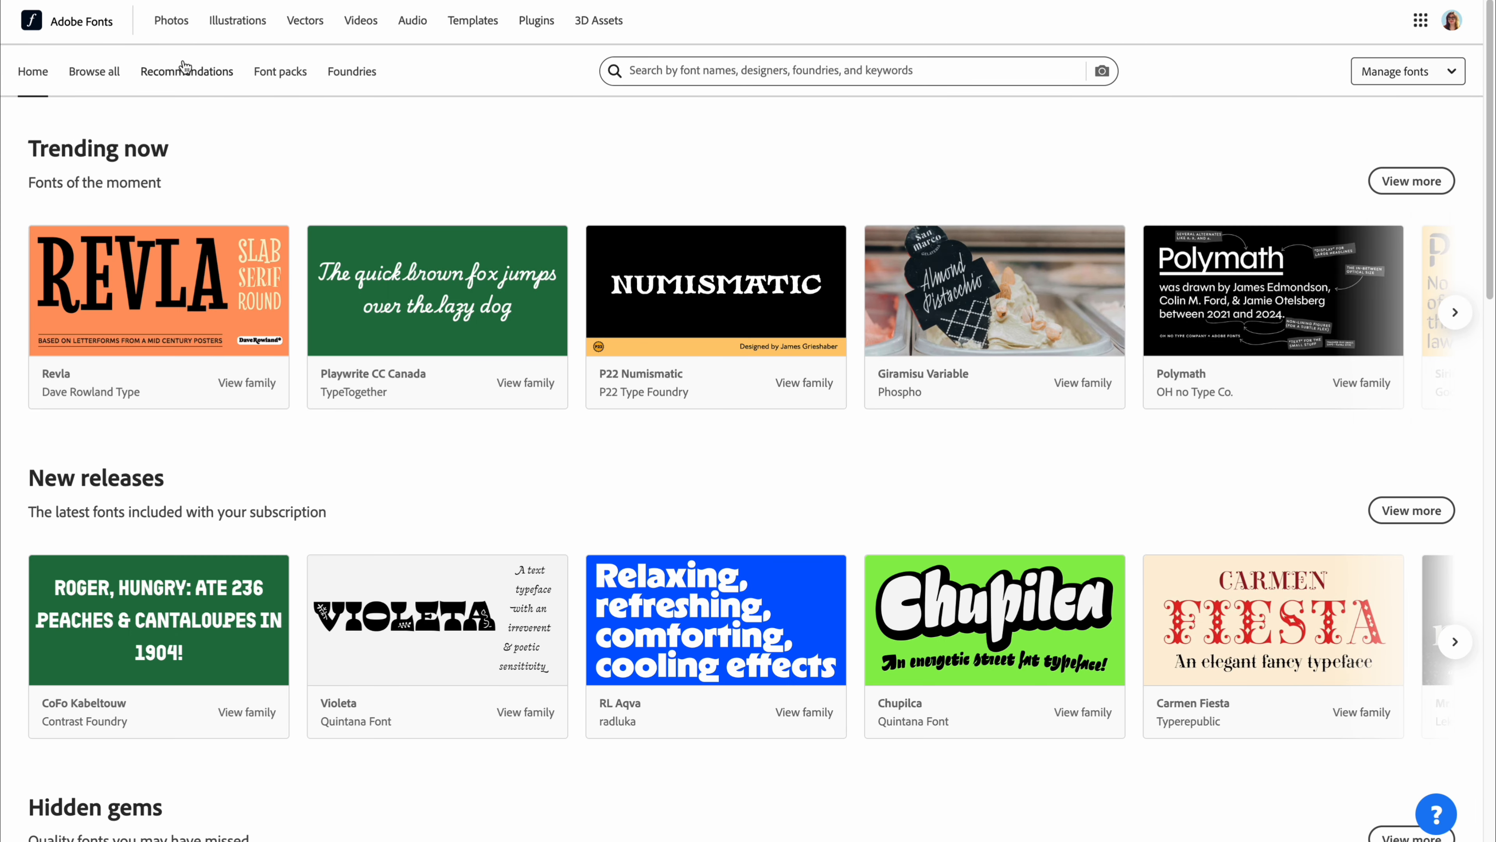
Browse Adobe Fonts' recommended fonts, font pairings and font tags
left_click(188, 71)
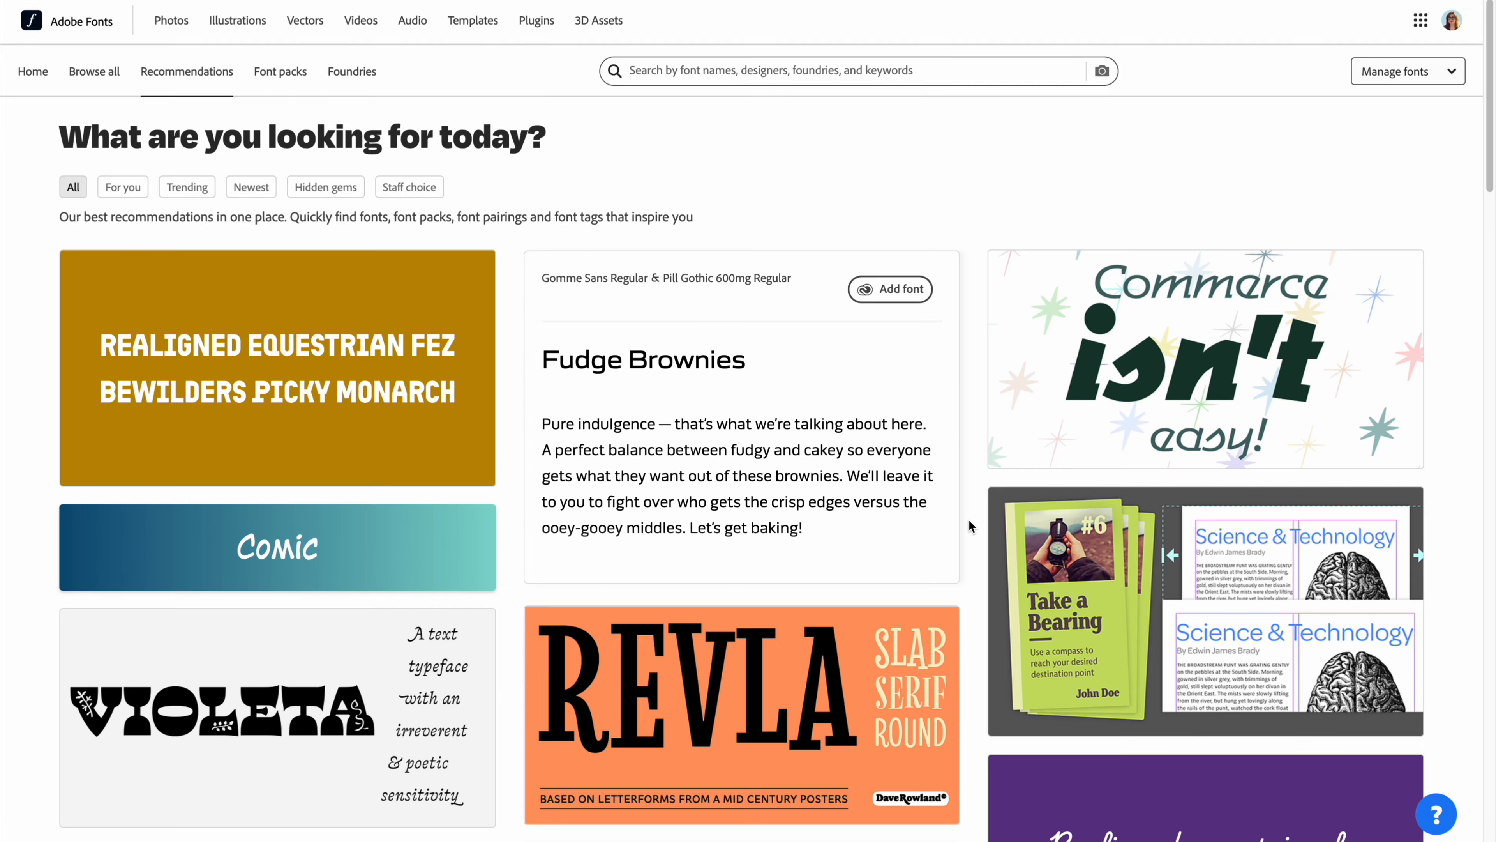
scroll(971, 526, "down", 5)
scroll(970, 519, "down", 20)
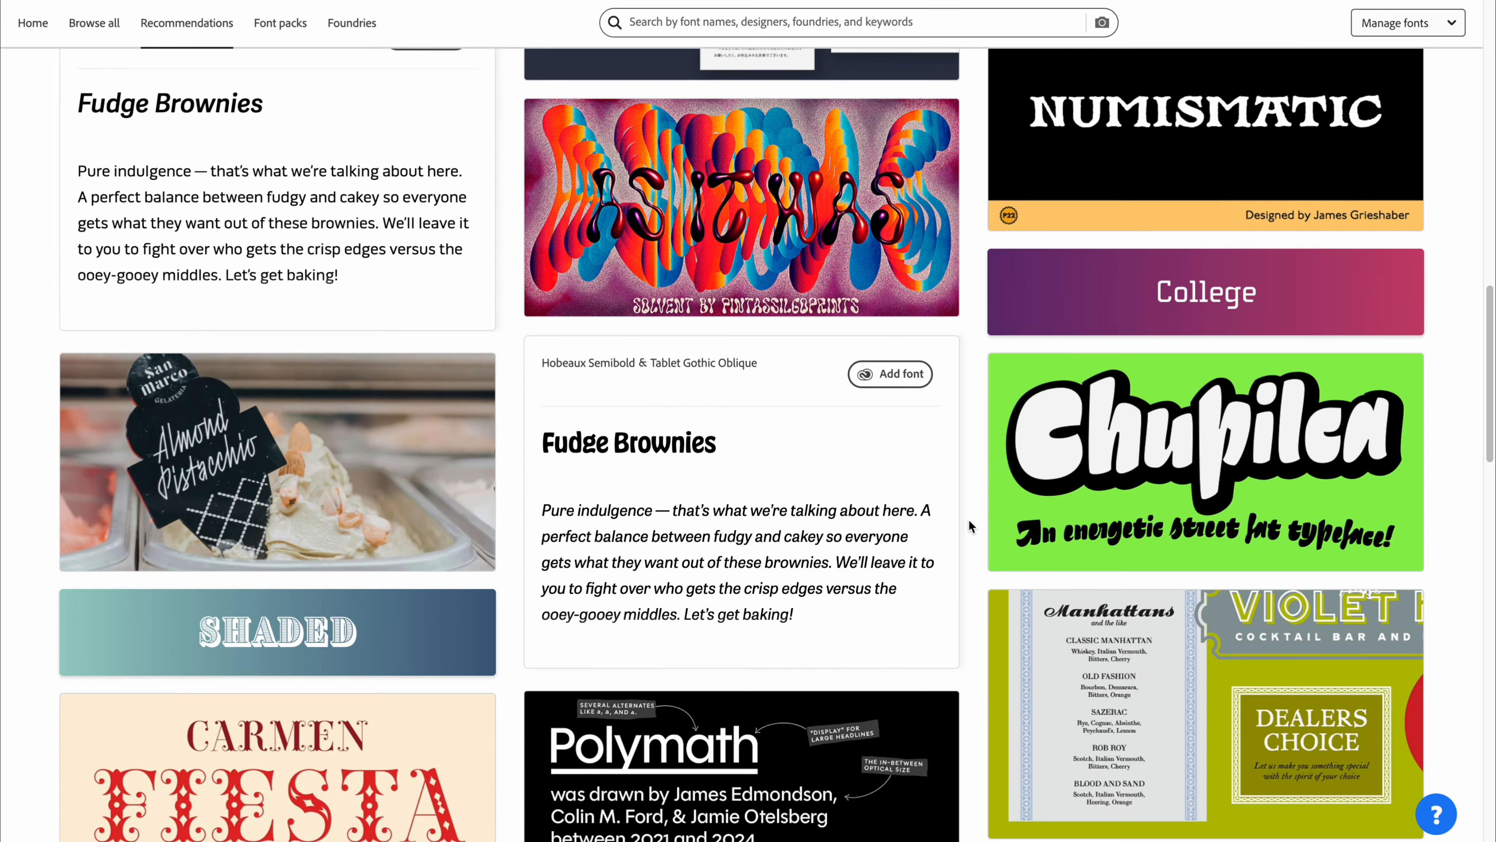
scroll(975, 521, "down", 4)
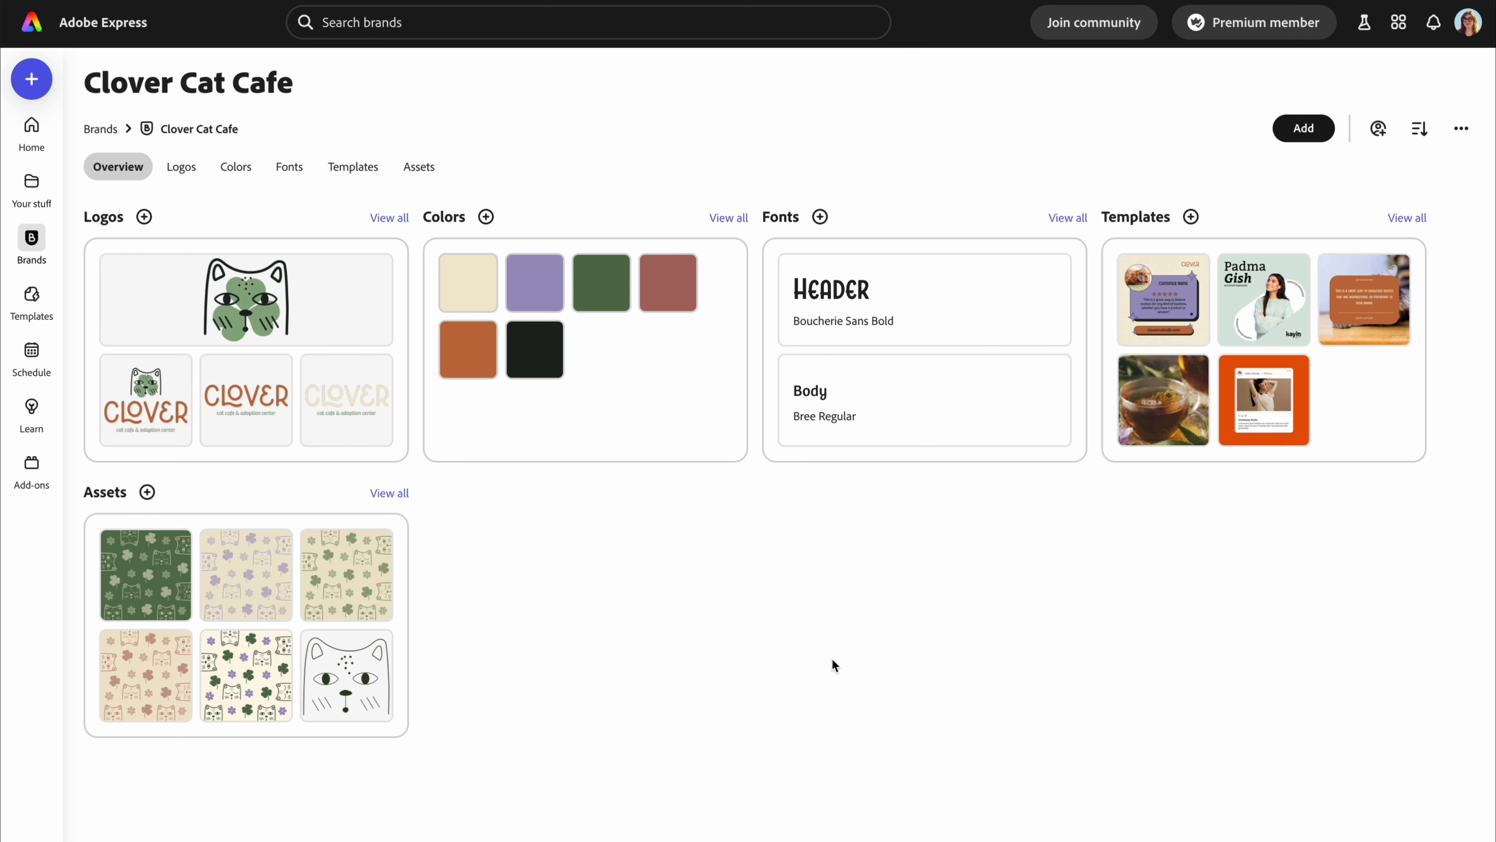
Go back to the Adobe Express home page, start from your own content and browse to the Clover Cat Cafe folder in PROJECTS
left_click(32, 26)
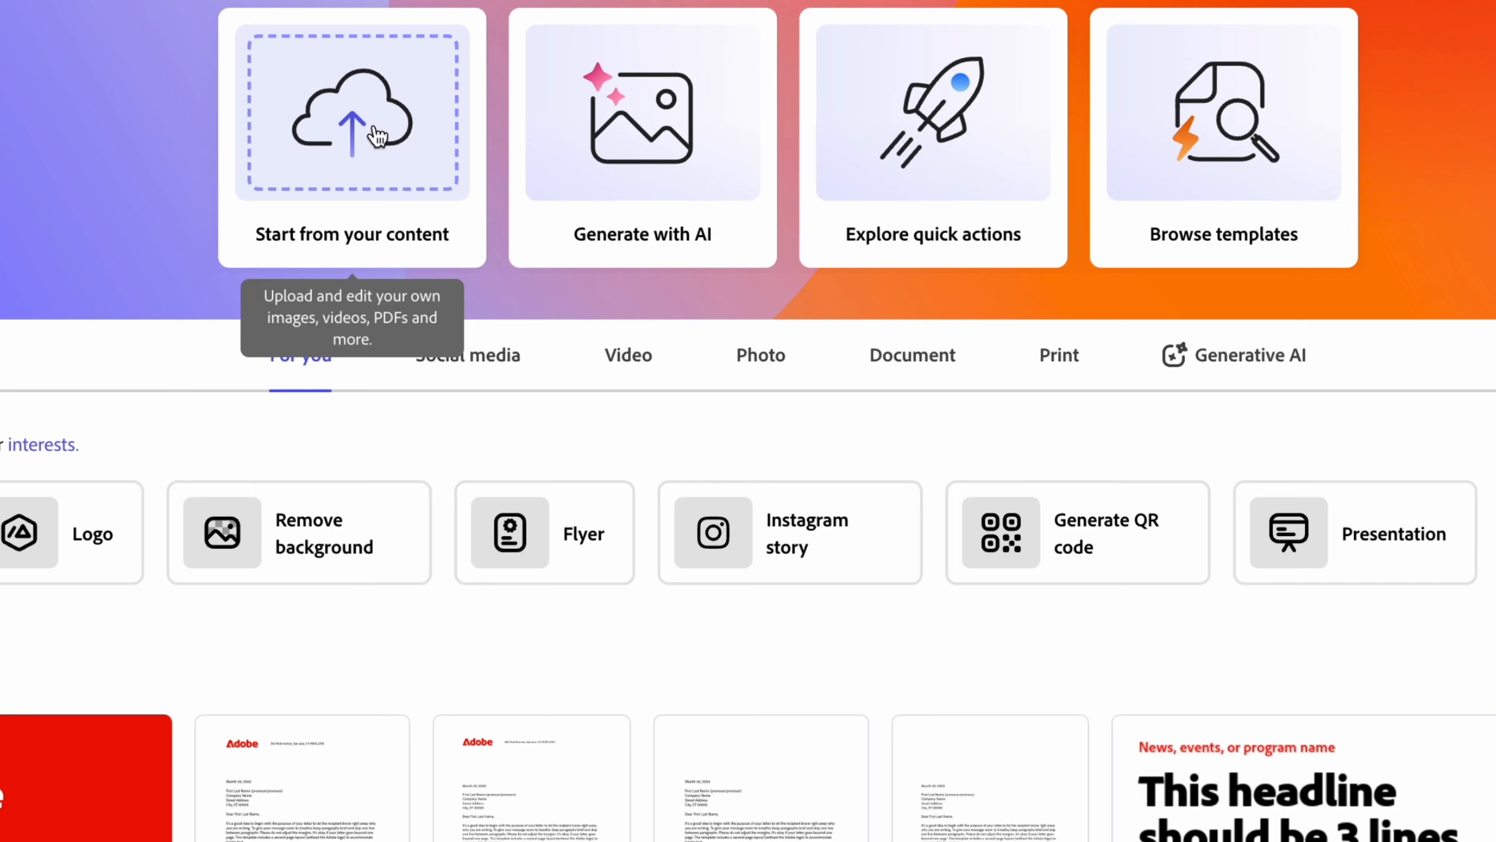
left_click(361, 141)
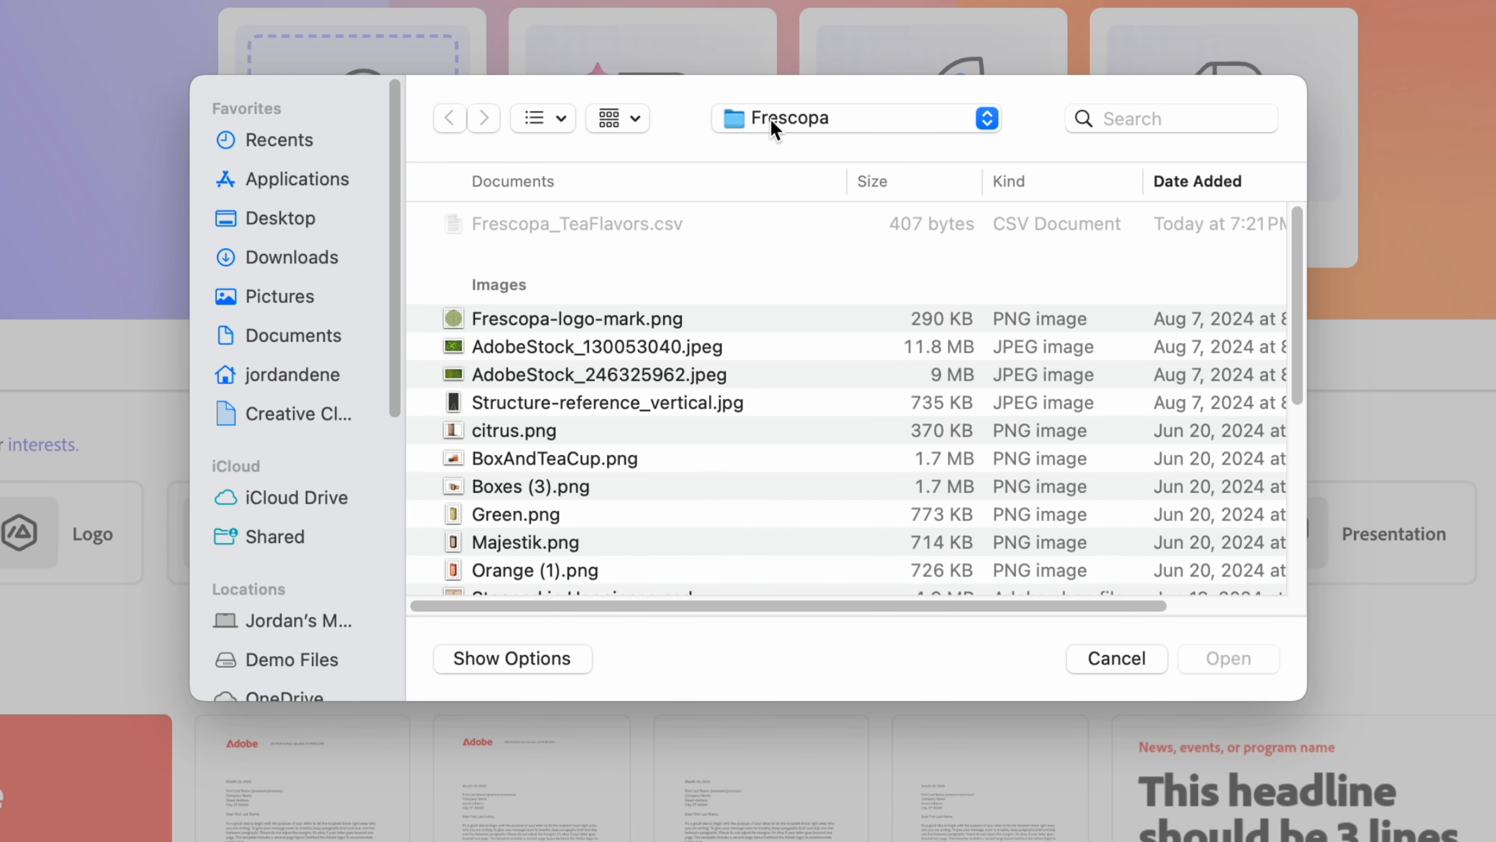
left_click(770, 119)
left_click(784, 152)
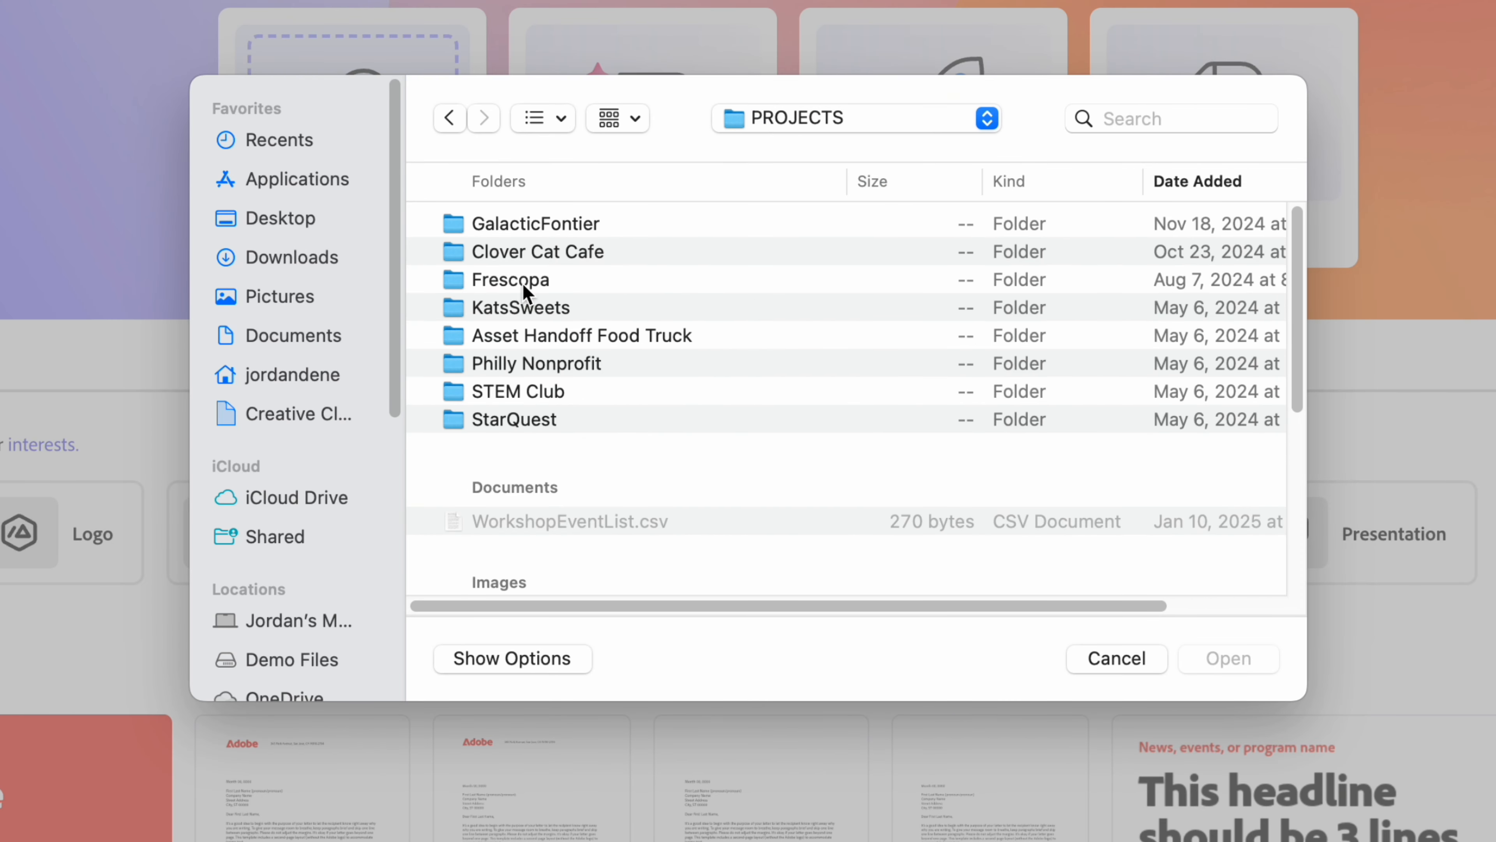
double_click(526, 253)
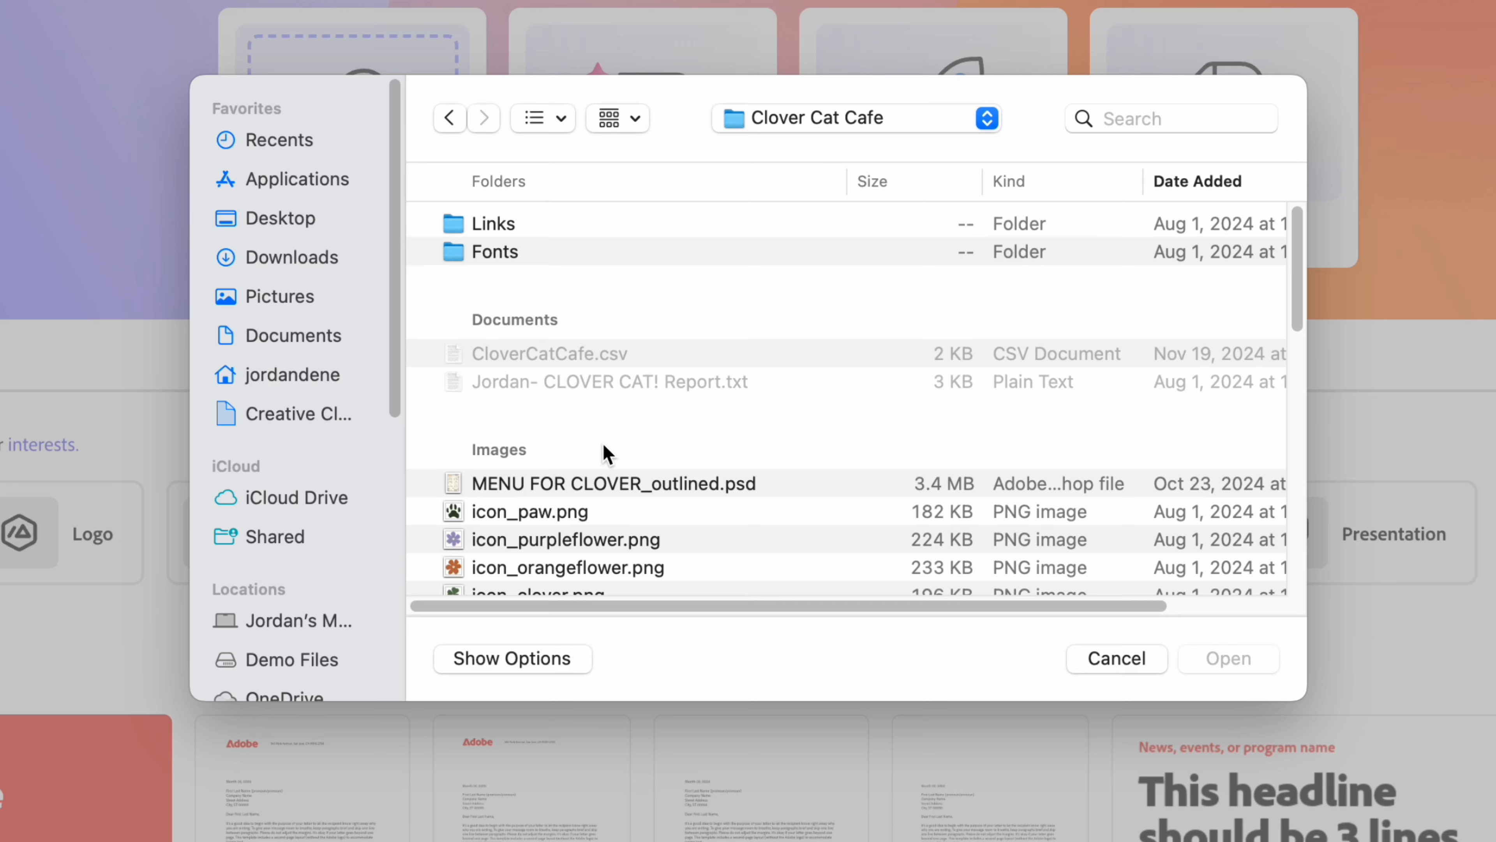
Preview MENU FOR CLOVER_outlined.psd from the Clover Cat Cafe folder and open it for import
scroll(605, 451, "down", 2)
left_click(564, 448)
scroll(566, 448, "down", 10)
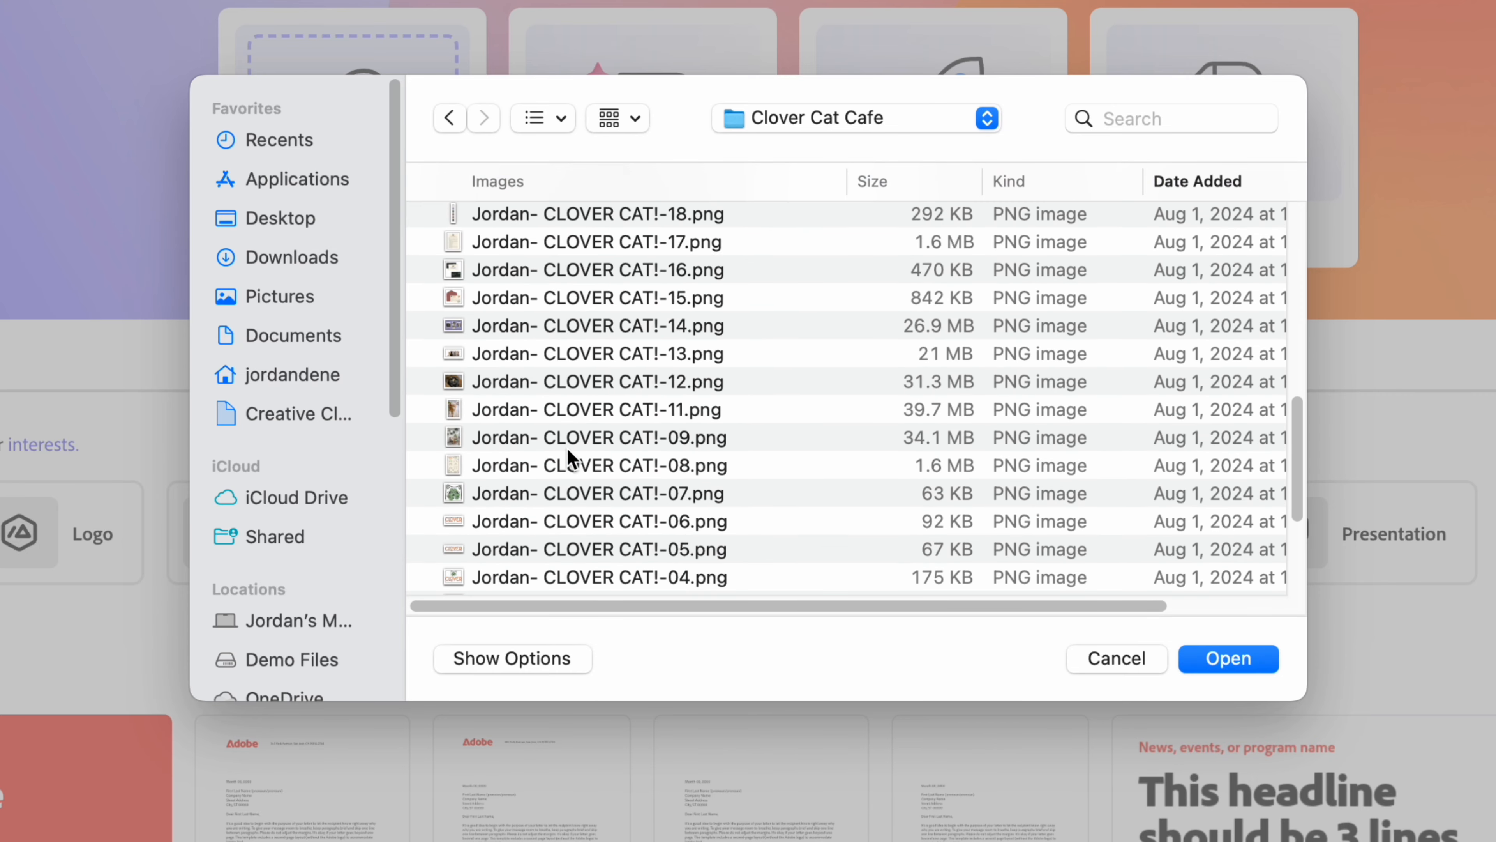
scroll(566, 448, "down", 3)
scroll(560, 460, "up", 10)
key("space")
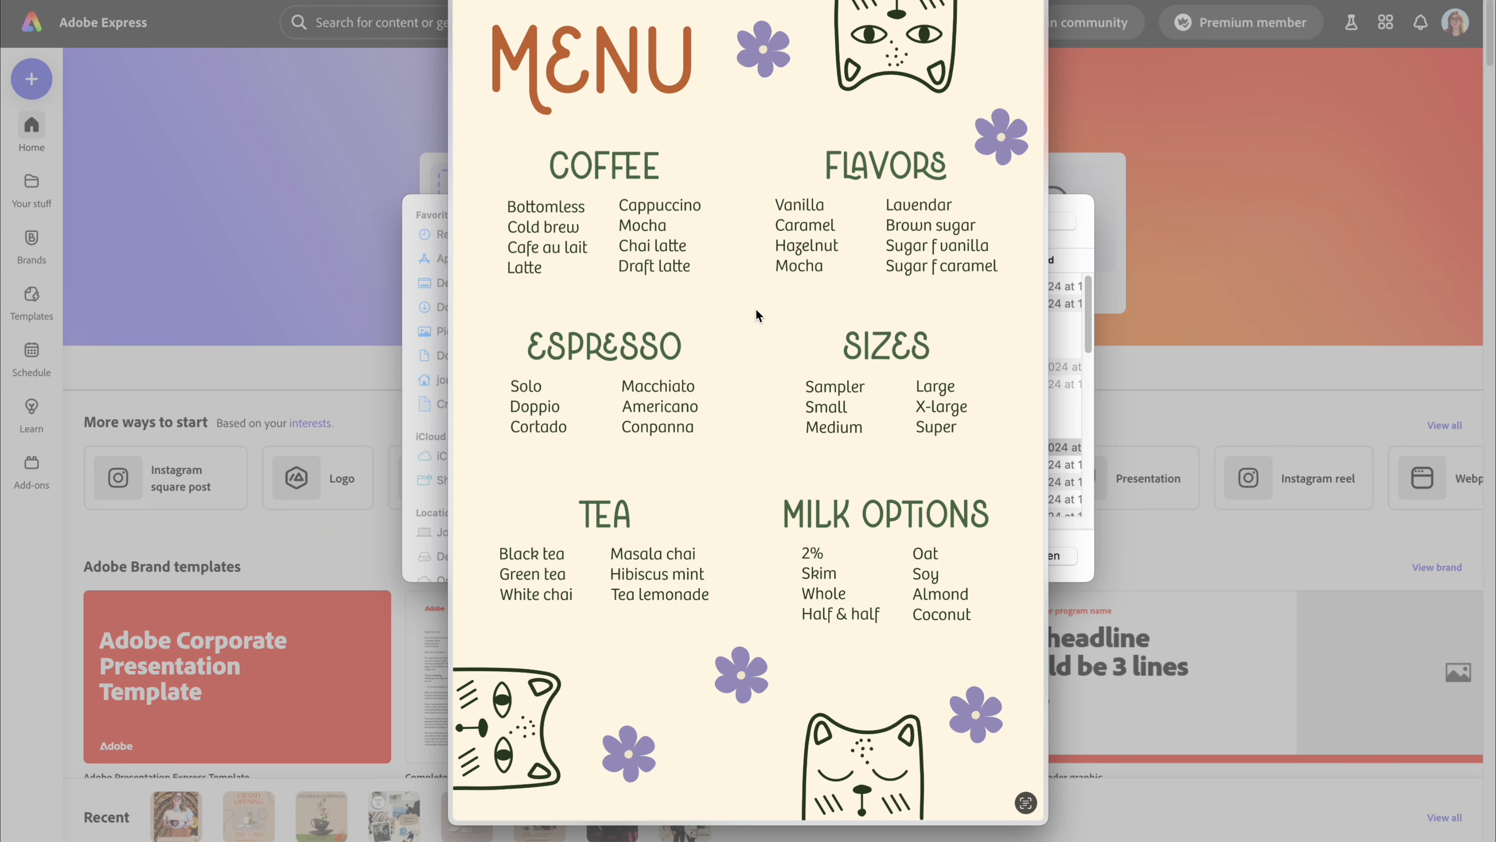
key("space")
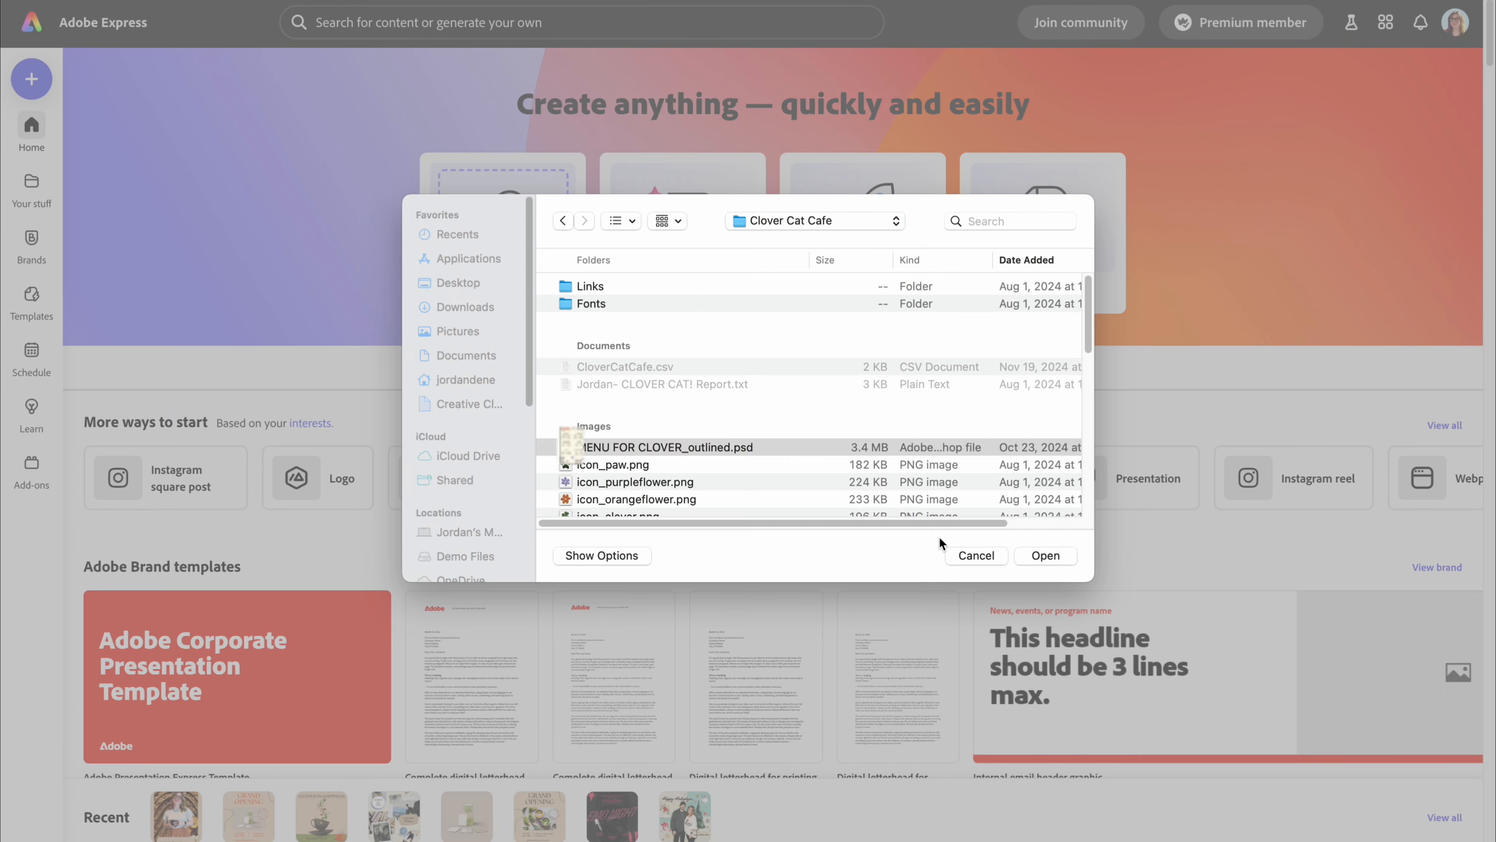
left_click(1059, 553)
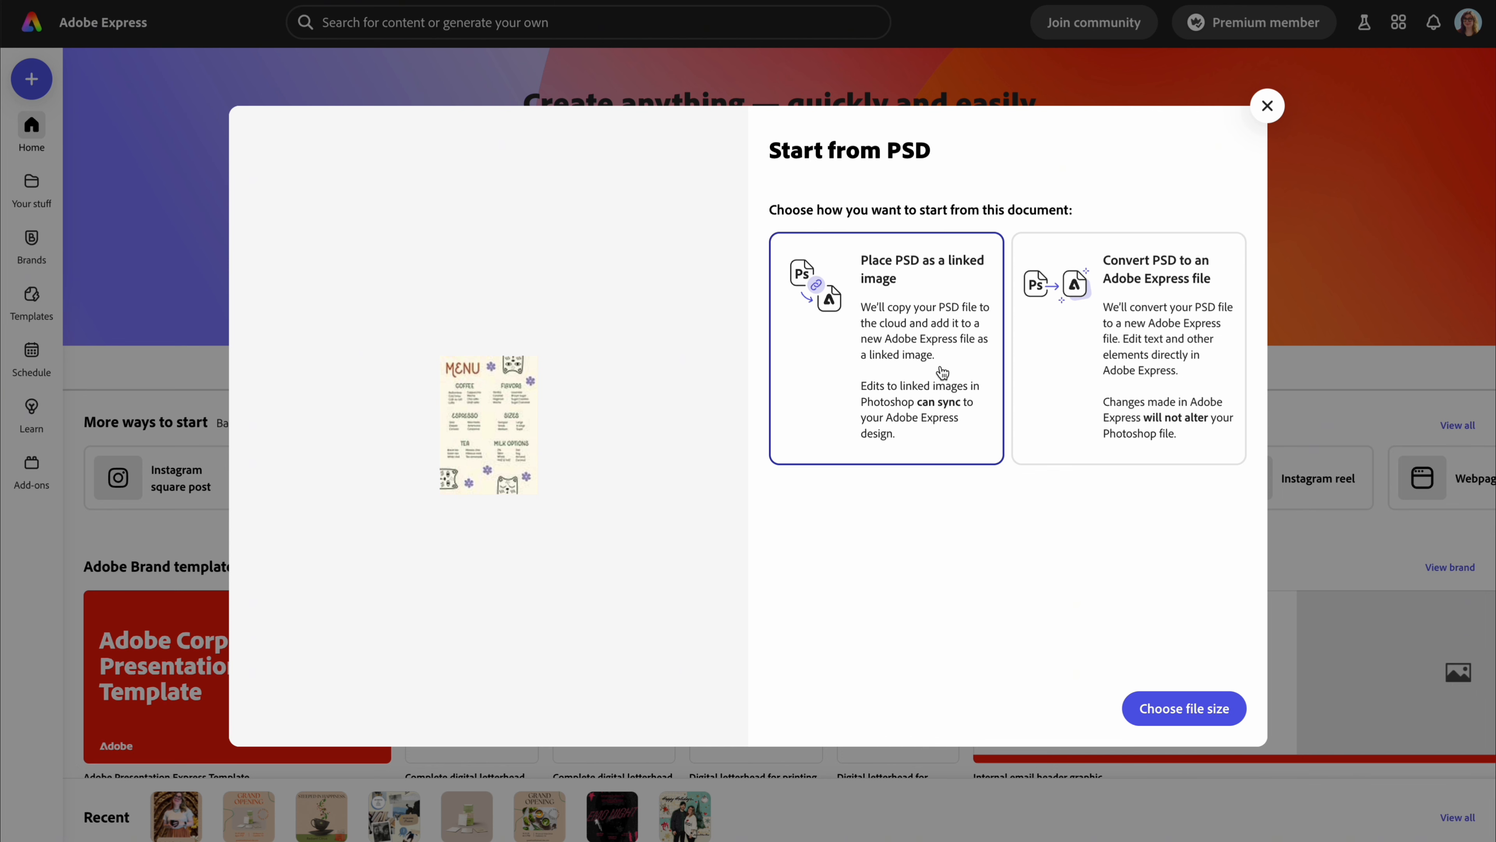
Convert the menu PSD to an Adobe Express file and open the converted file in the editor
left_click(1106, 372)
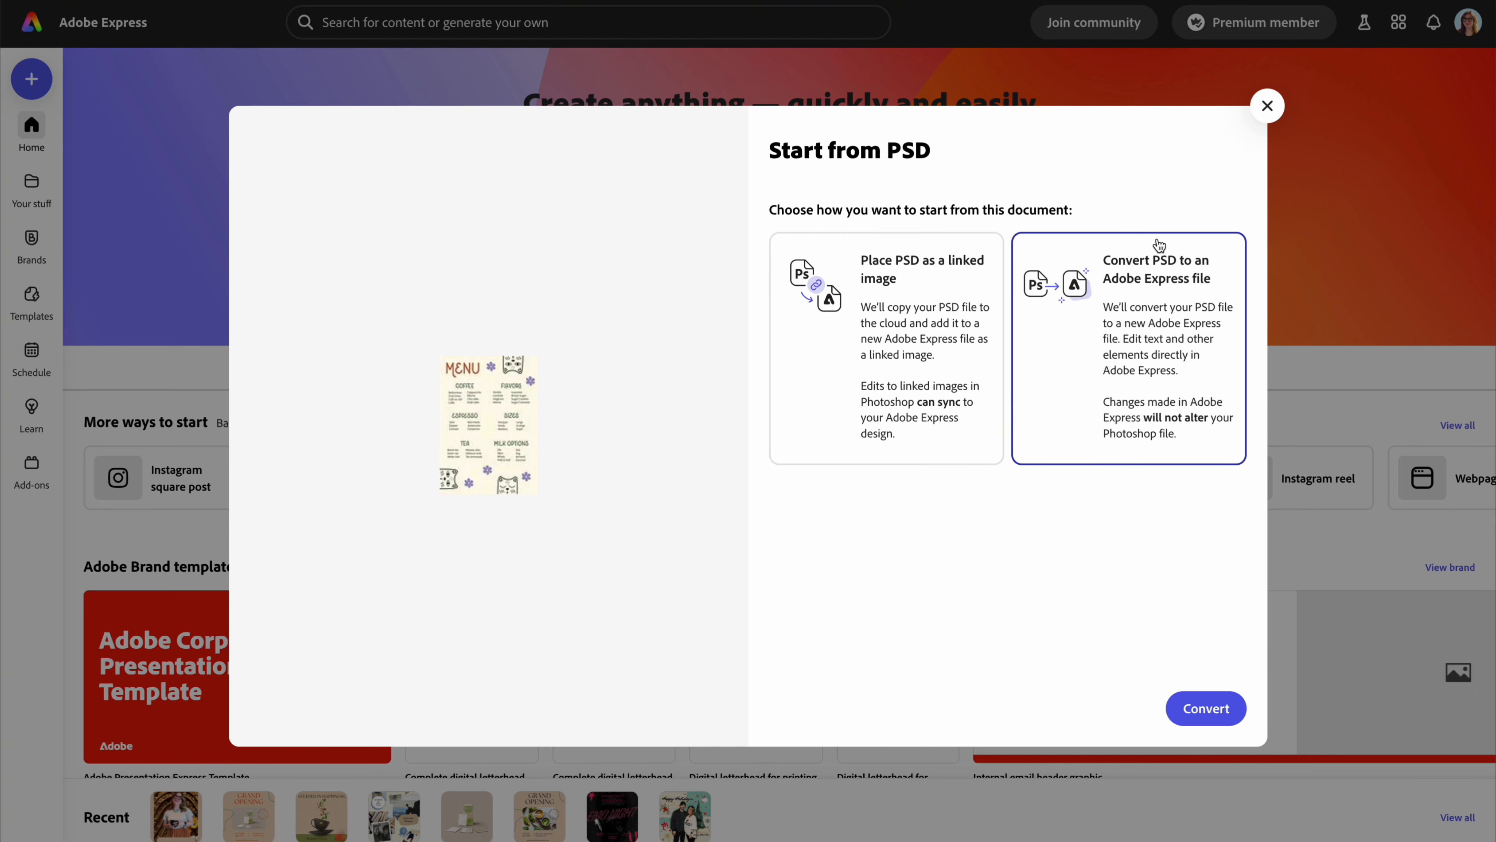
left_click(1202, 707)
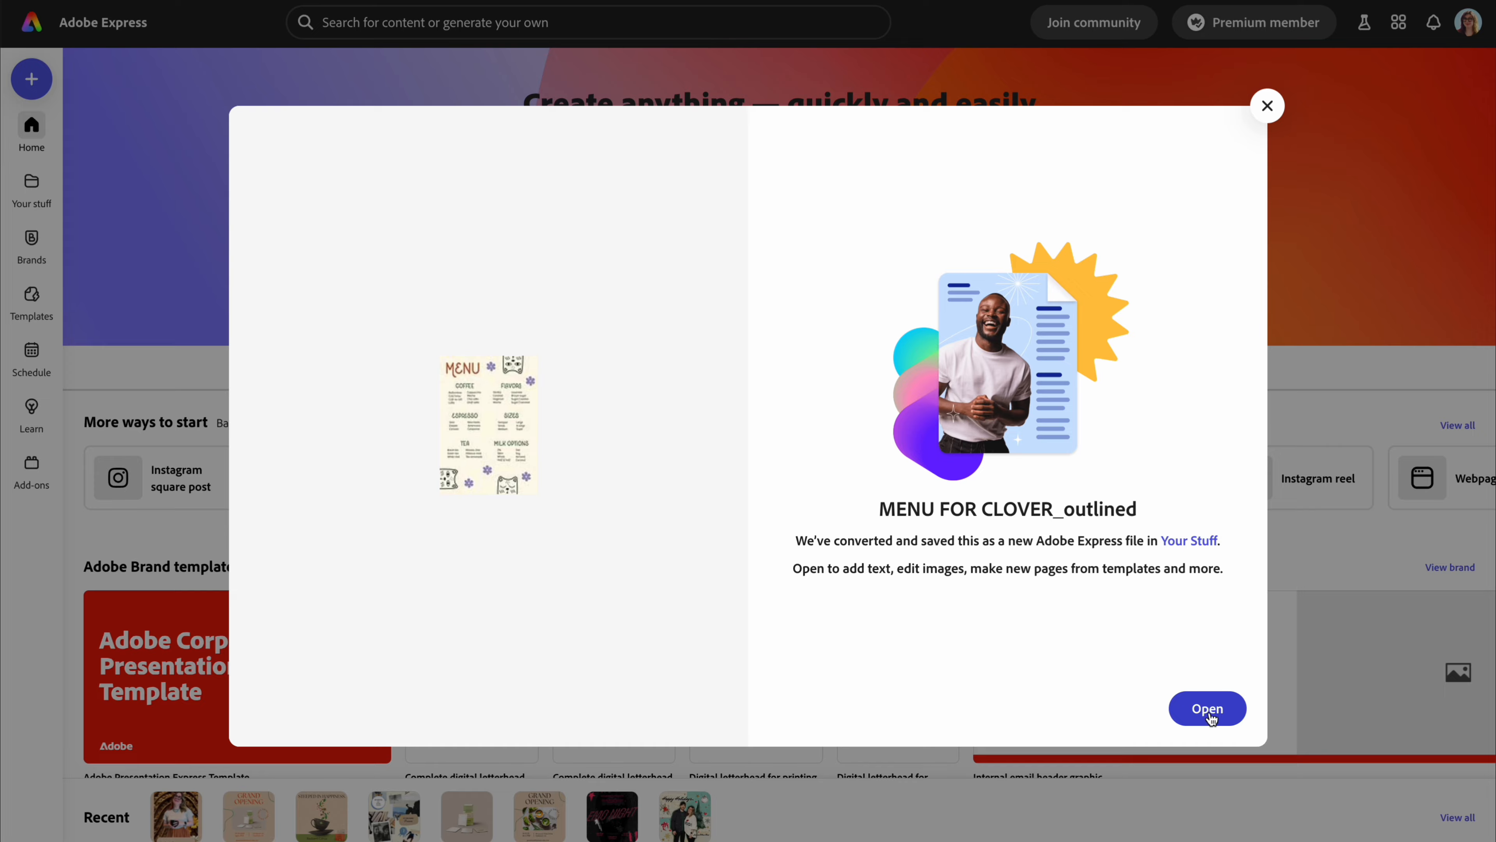
left_click(1207, 709)
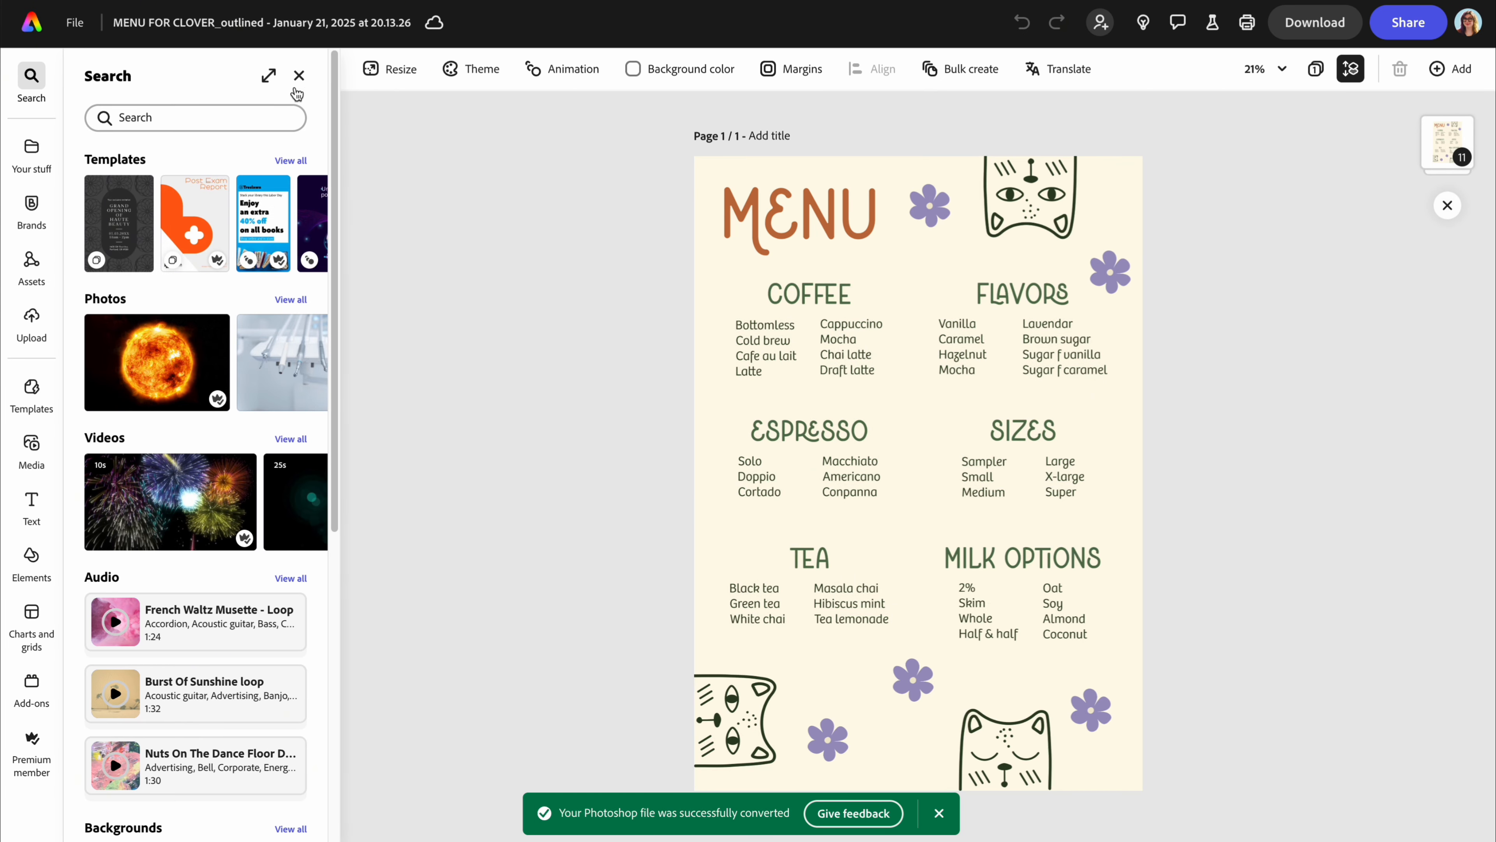
Close the search panel, open the menu design's group in the layer stack and examine its layers
left_click(298, 75)
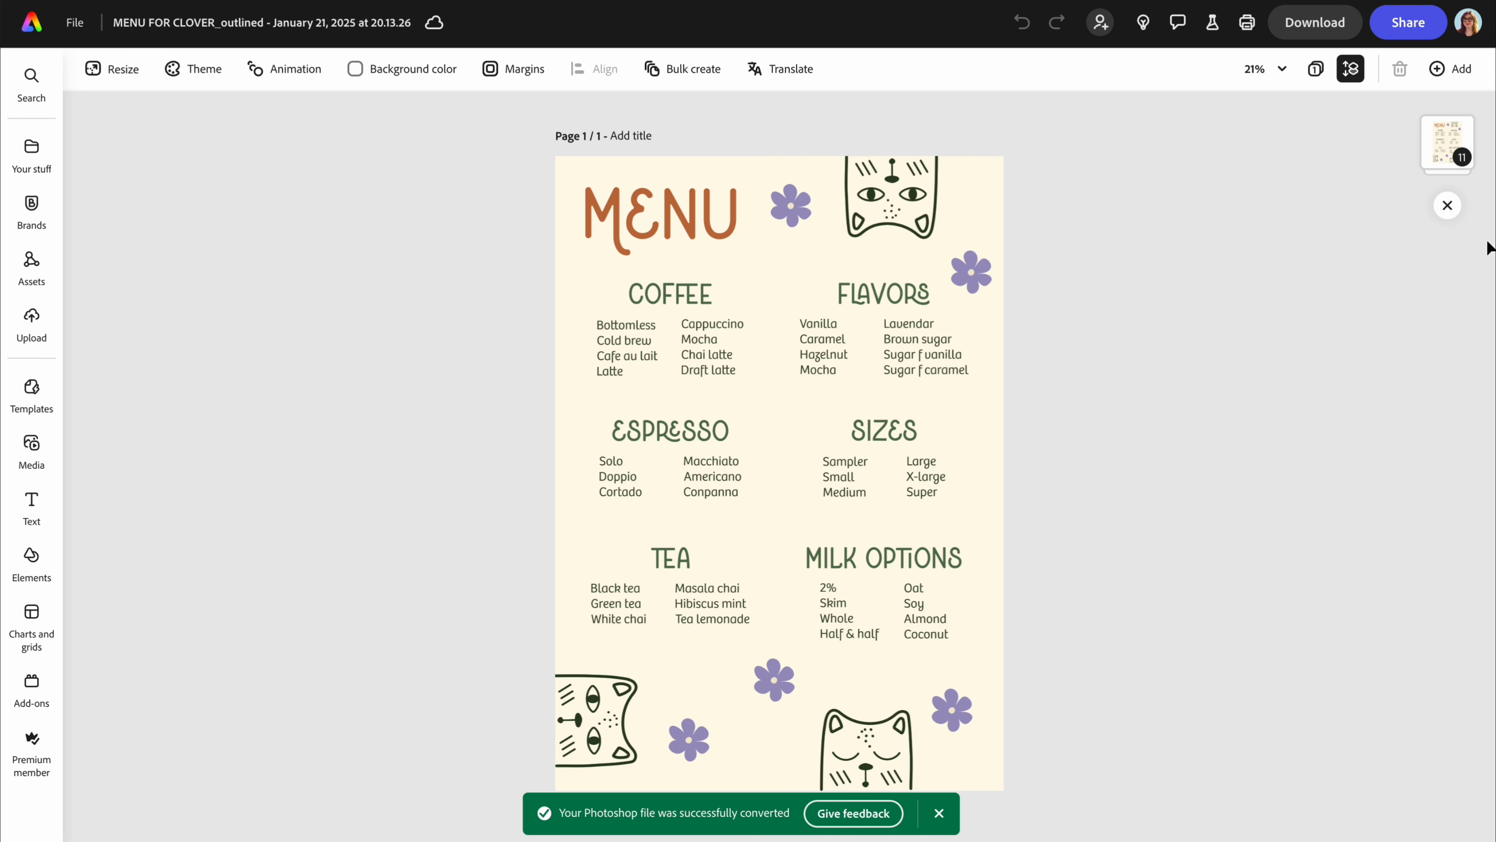
left_click(1436, 160)
left_click(1440, 159)
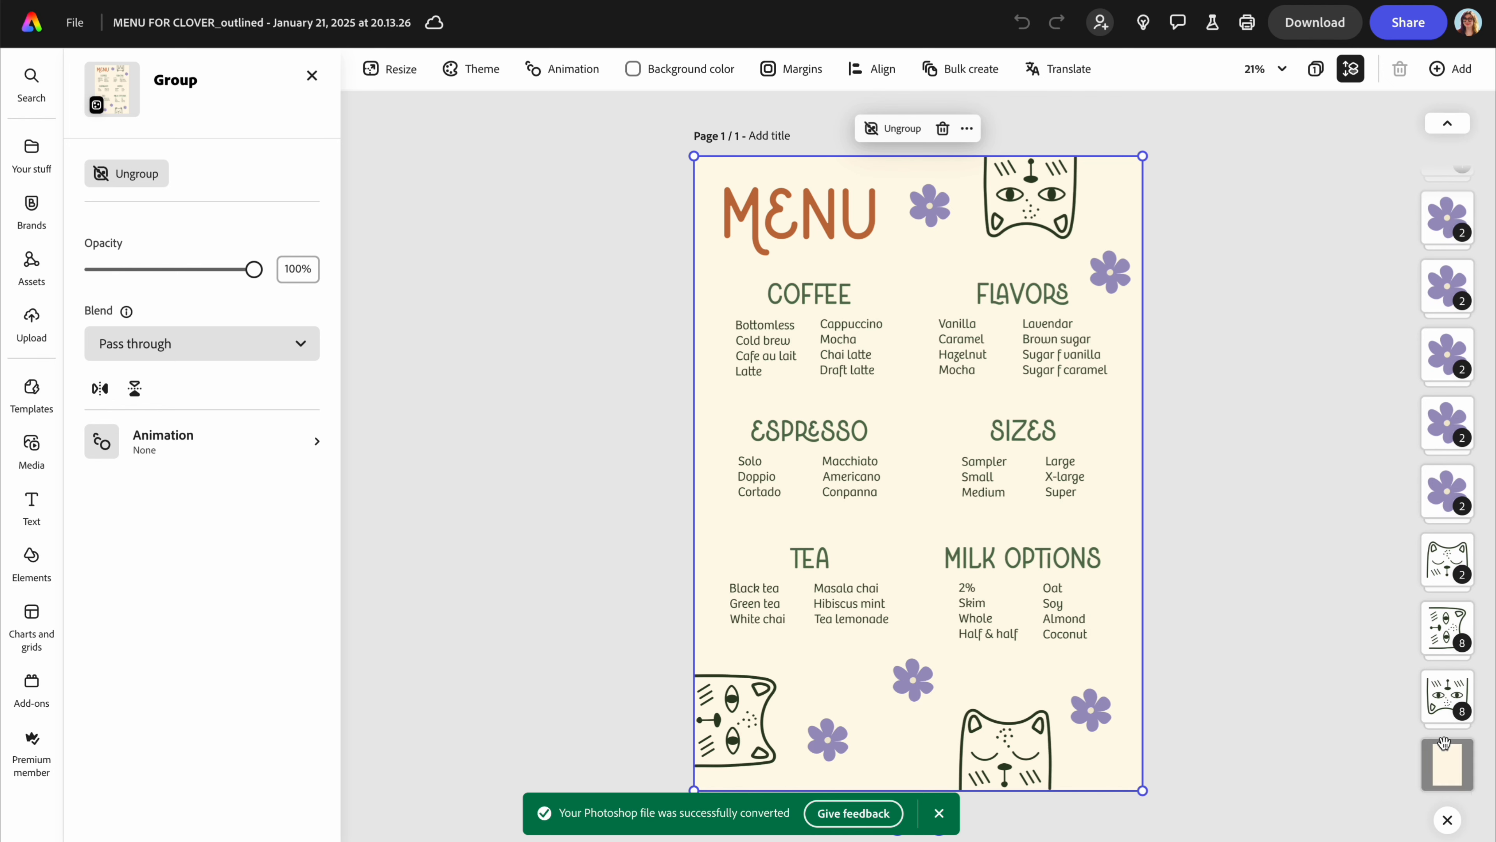
scroll(1443, 289, "up", 3)
scroll(1444, 436, "down", 2)
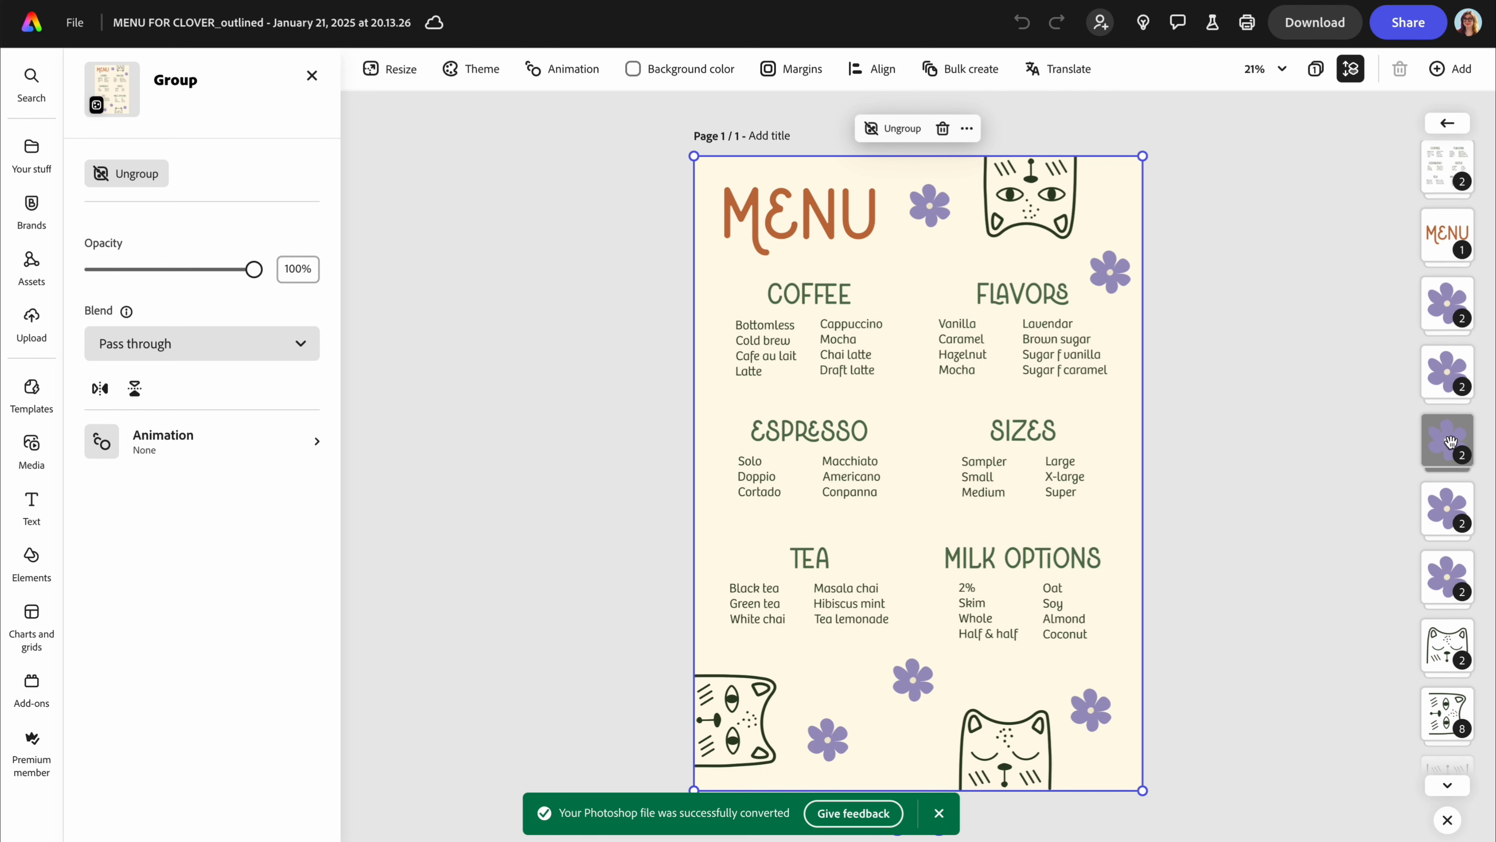
Add the orange flower from the Clover Cat Cafe brand to the menu and place it over the page's edge beside ESPRESSO
left_click(1351, 352)
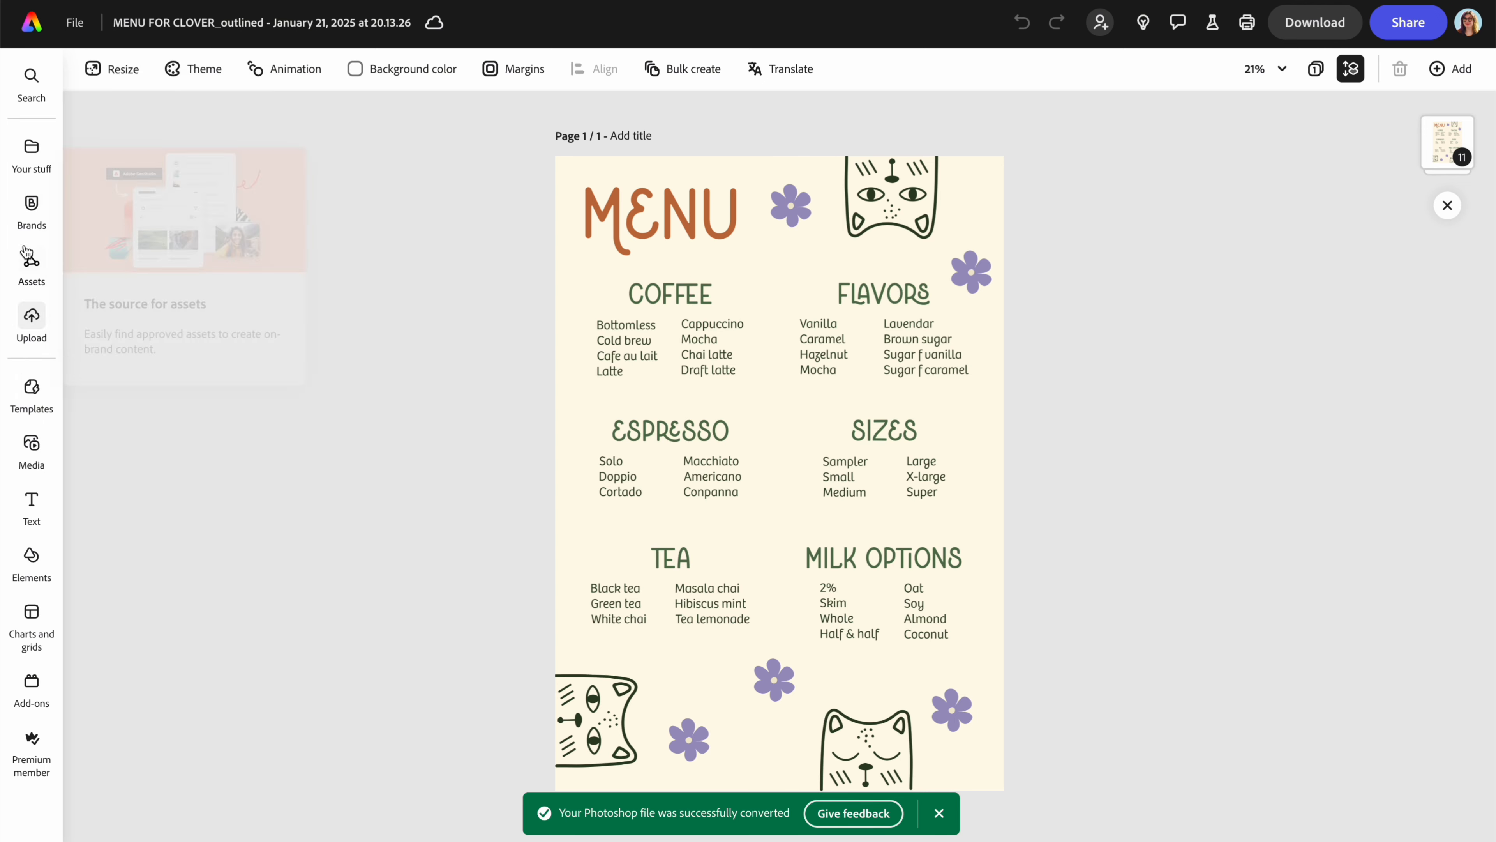
left_click(47, 230)
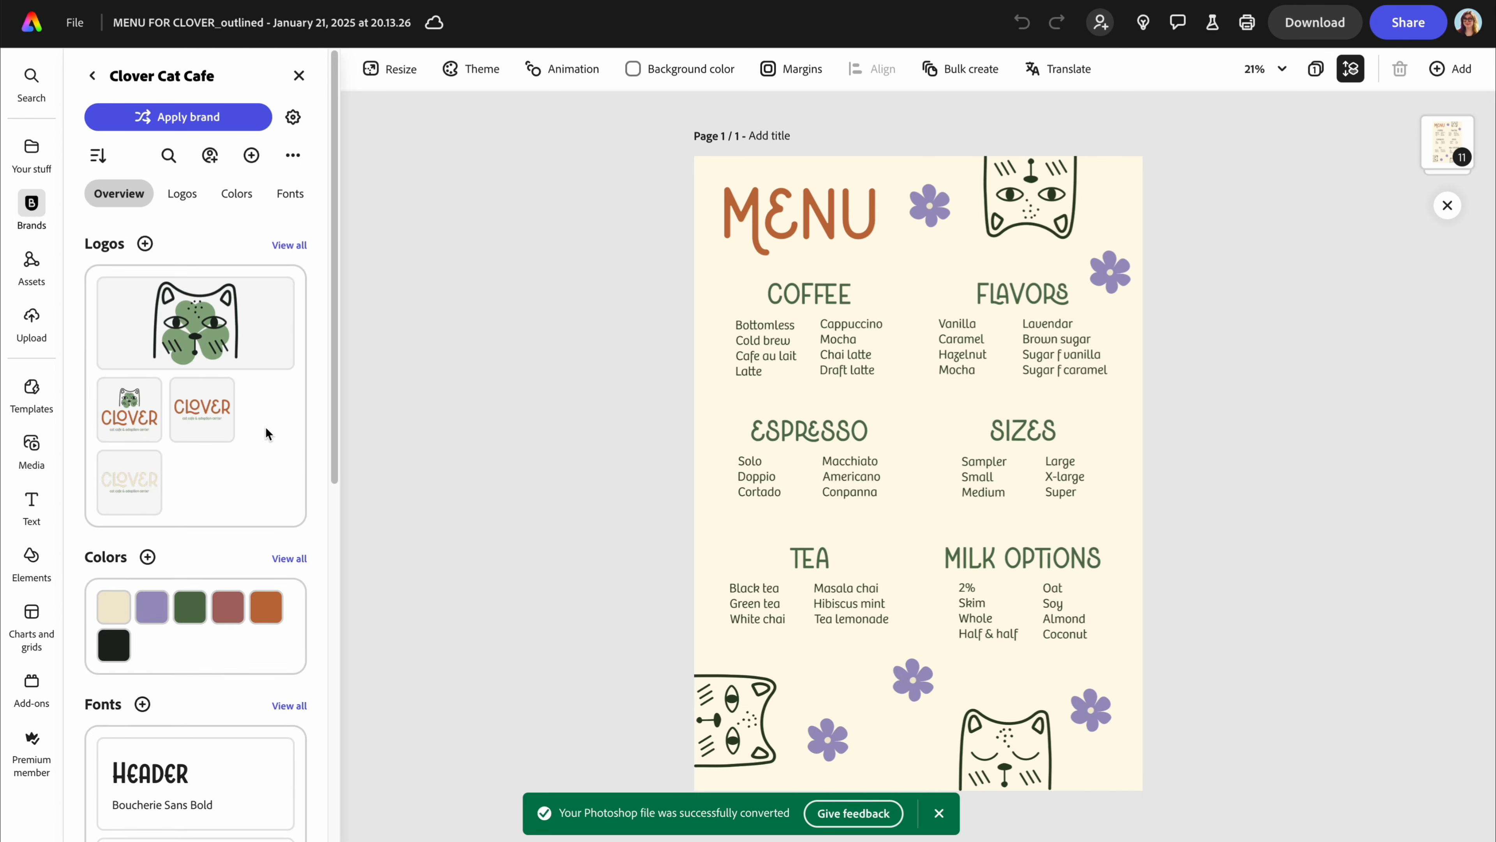
scroll(219, 522, "down", 10)
left_click(301, 581)
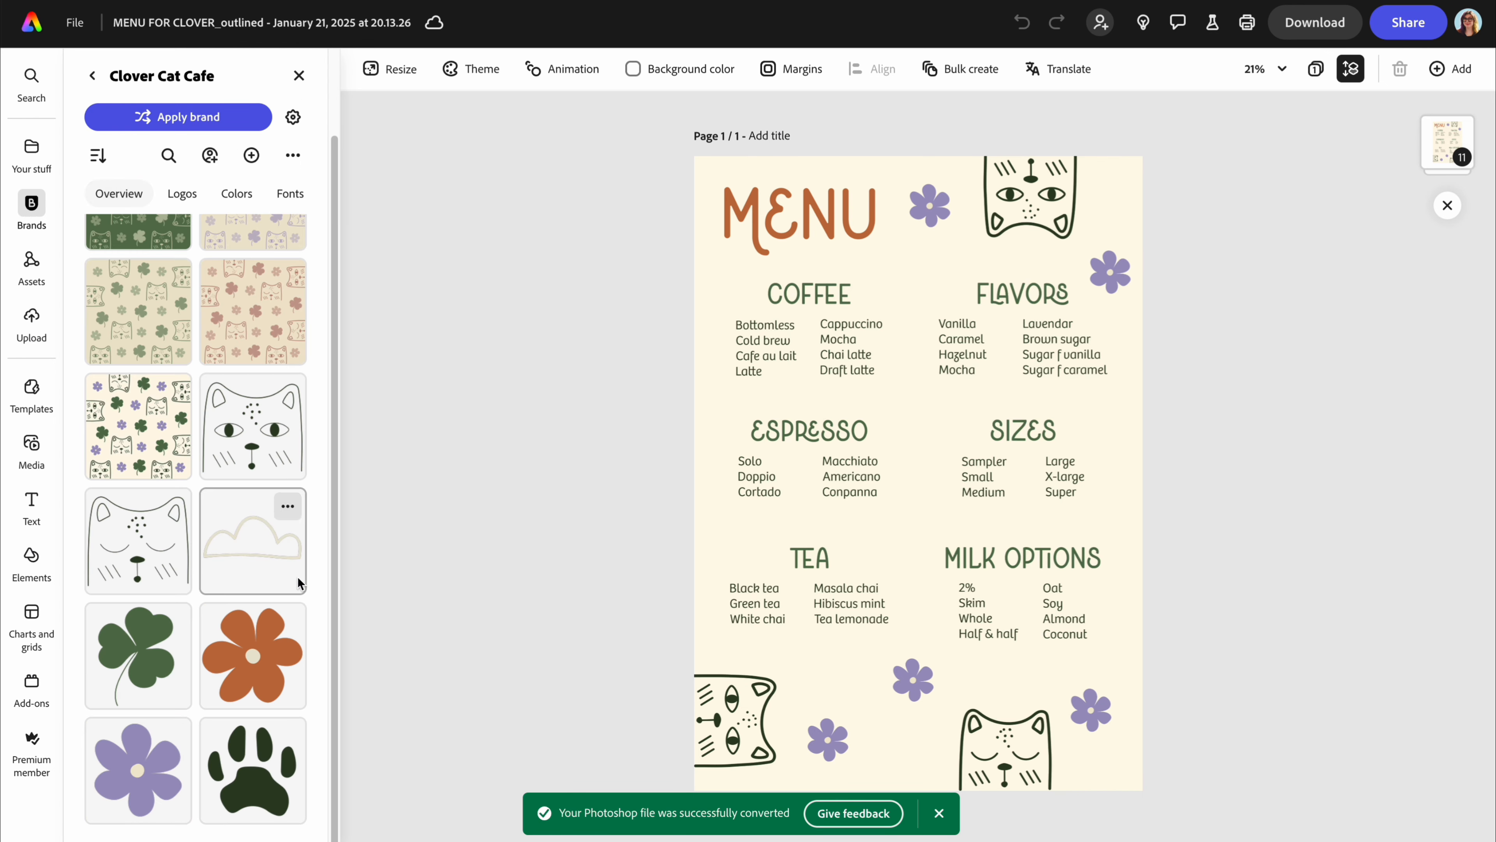
left_click(254, 672)
left_click_drag(934, 472, 716, 407)
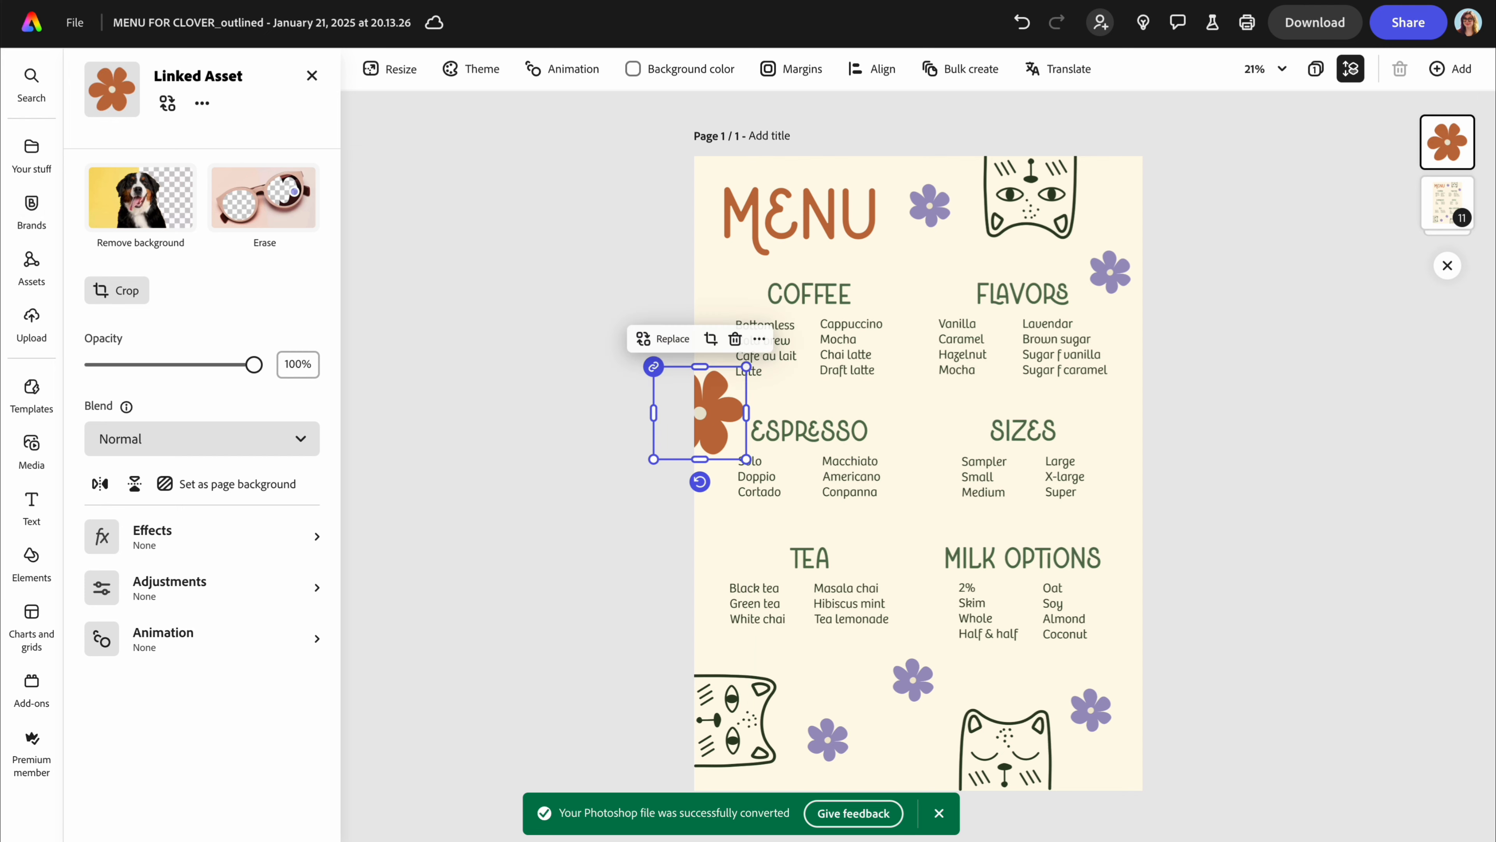
Browse the stock photos, videos and audio available in the media library, return to the photos and deselect the flower
left_click(31, 445)
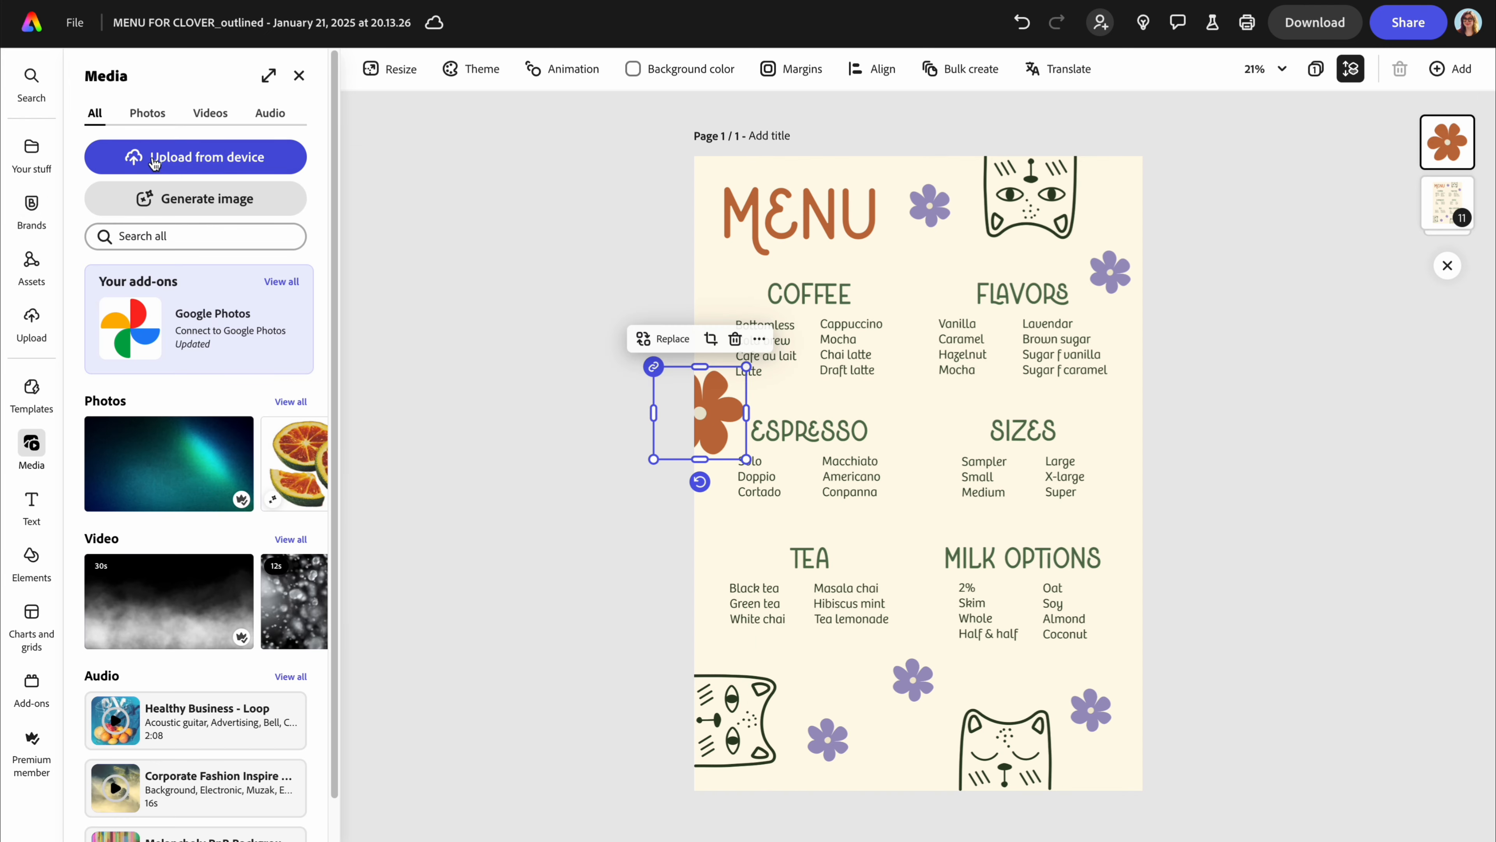
left_click(156, 118)
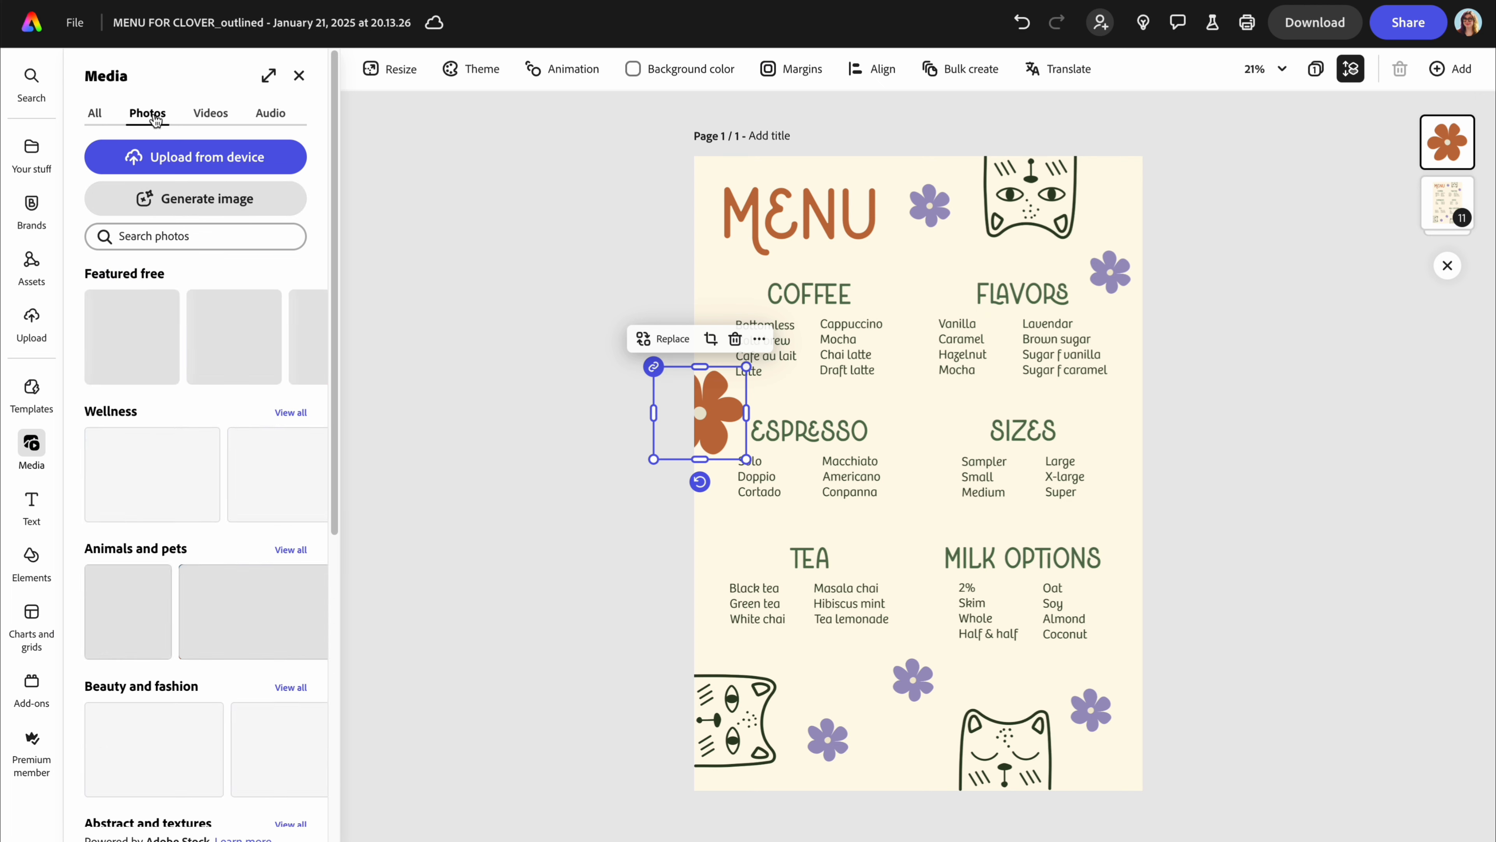
left_click(212, 115)
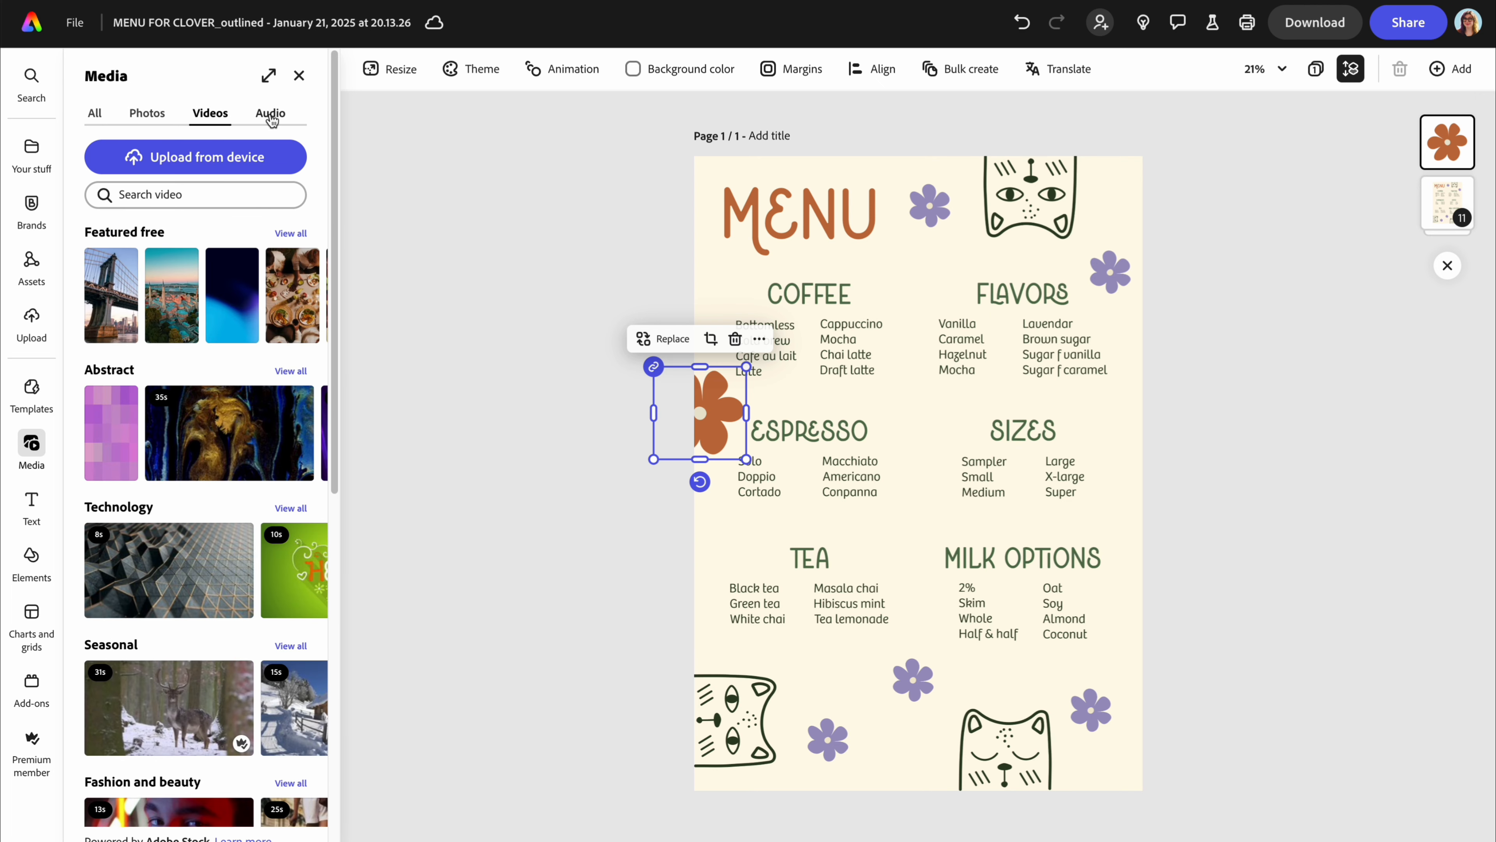
left_click(272, 118)
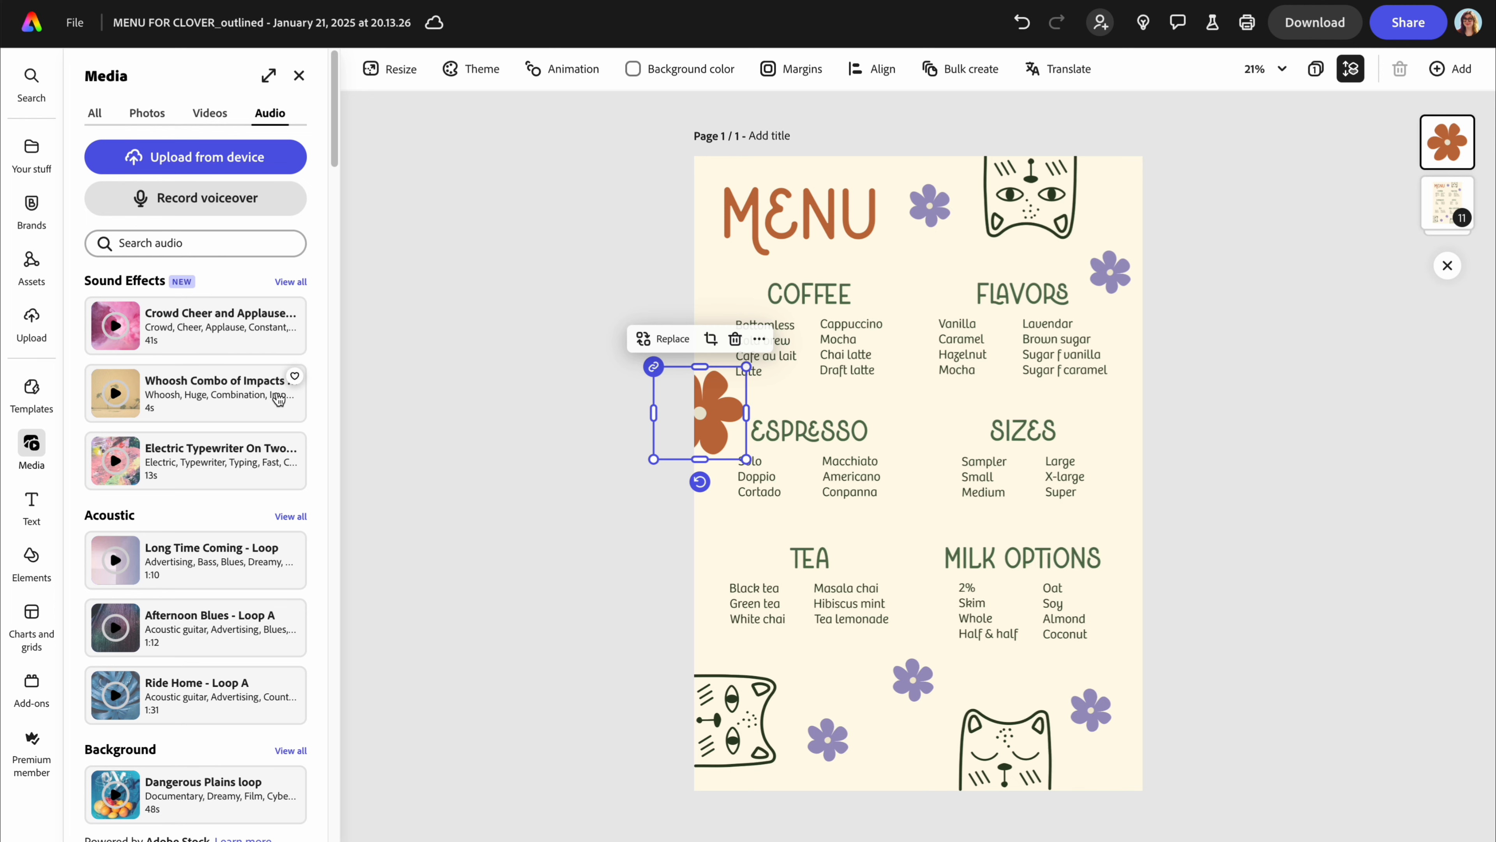
scroll(208, 530, "down", 10)
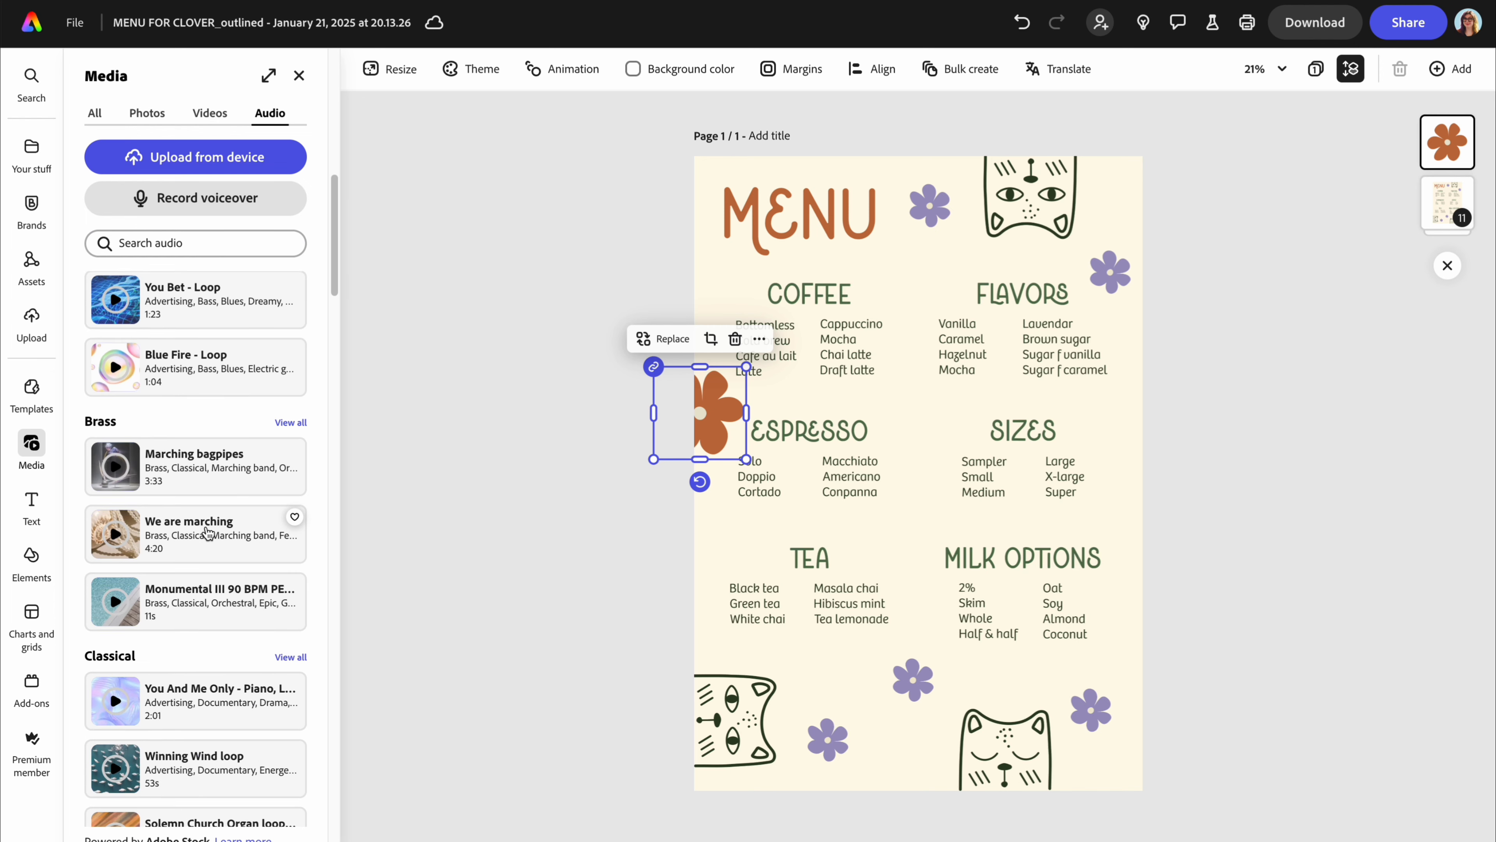
scroll(208, 530, "up", 10)
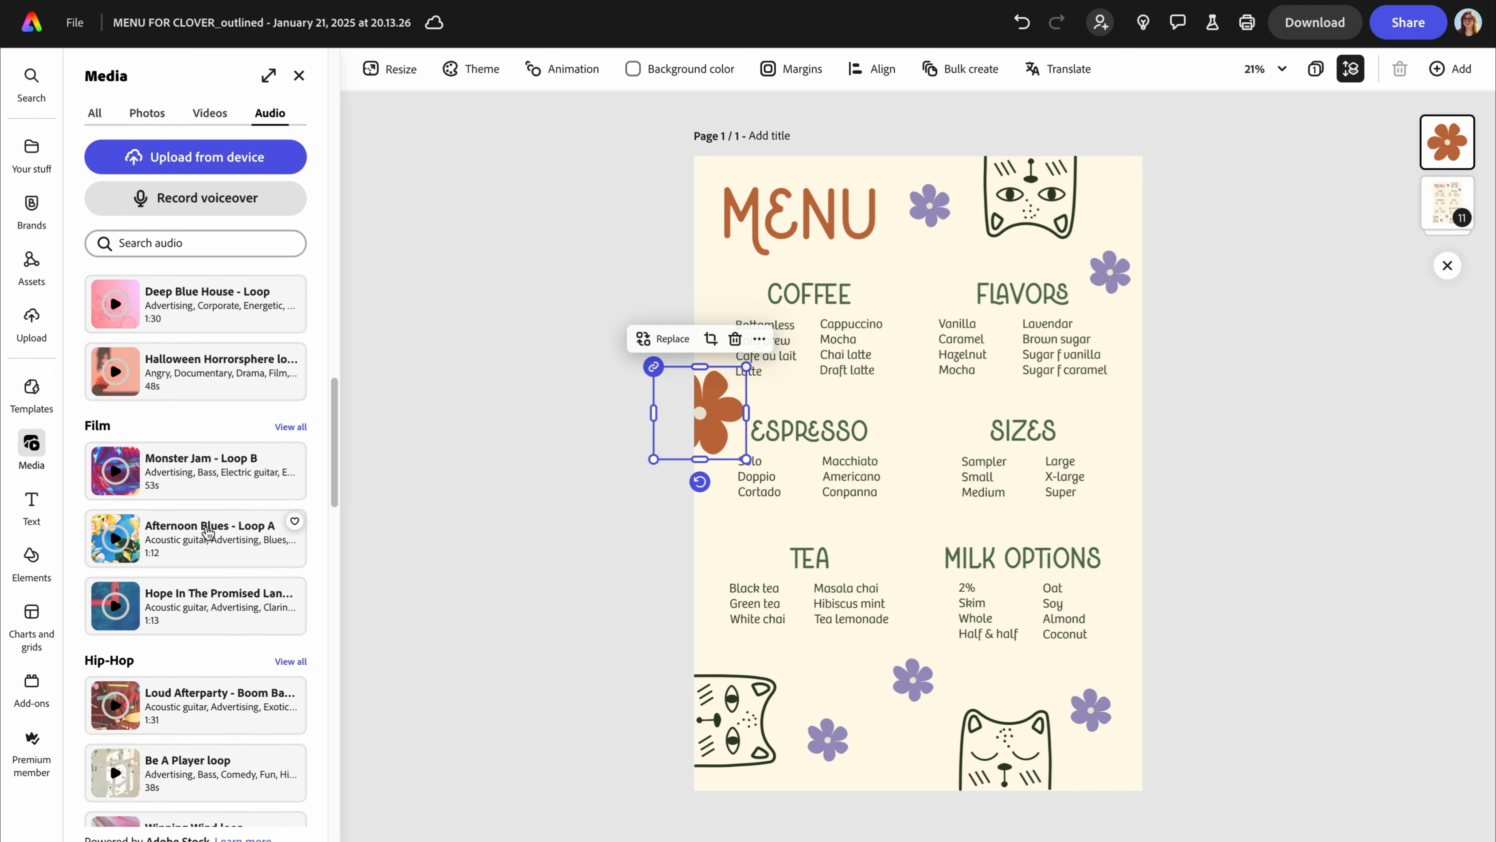
left_click(211, 118)
left_click(158, 112)
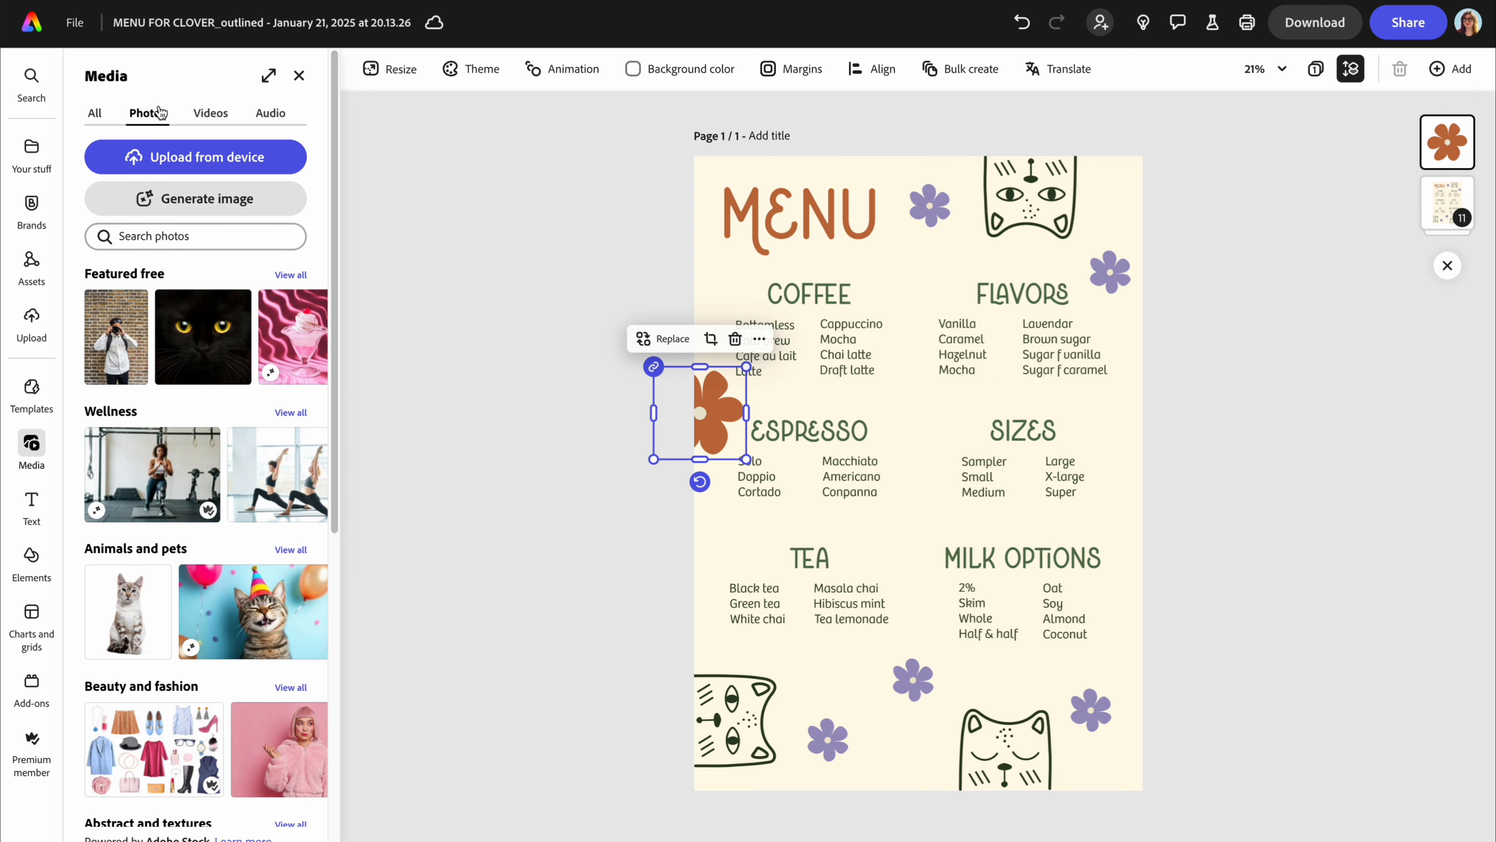
left_click(459, 367)
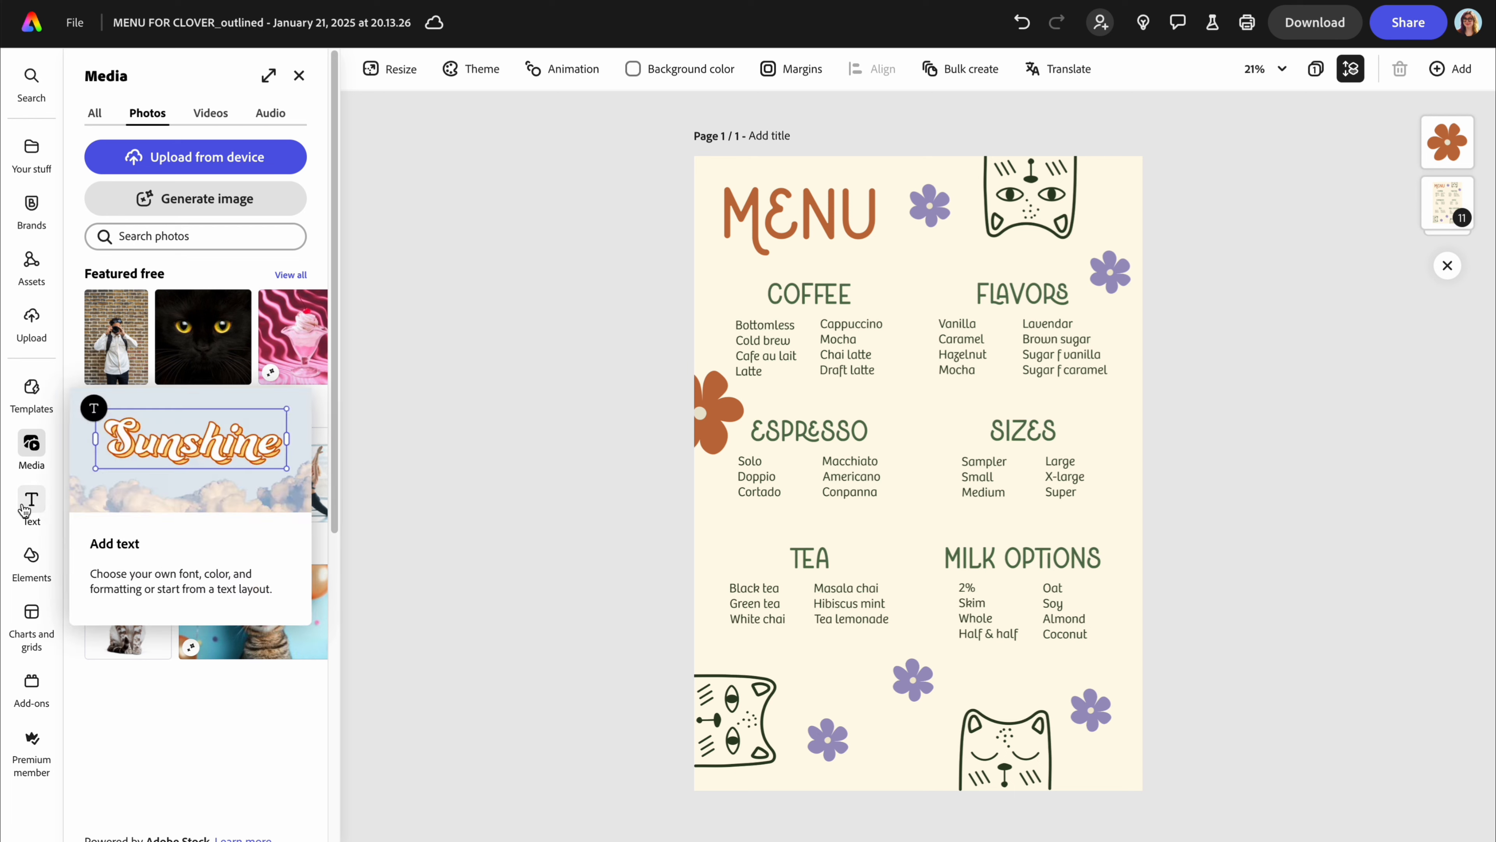
Look through the available design elements, then the full set of charts offered with the grids and tables
left_click(31, 557)
scroll(213, 417, "down", 1)
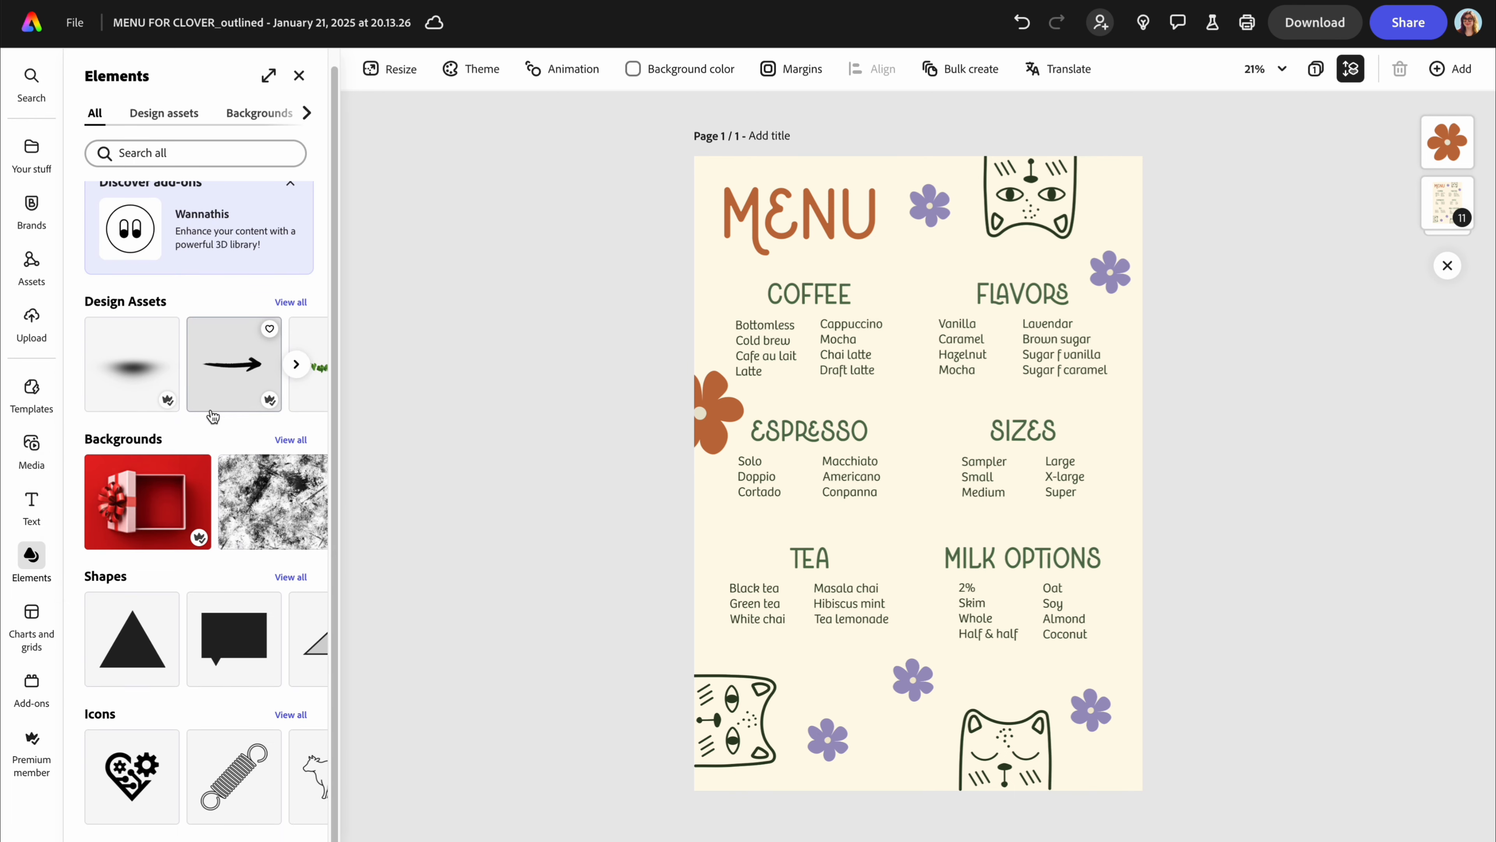
left_click(31, 616)
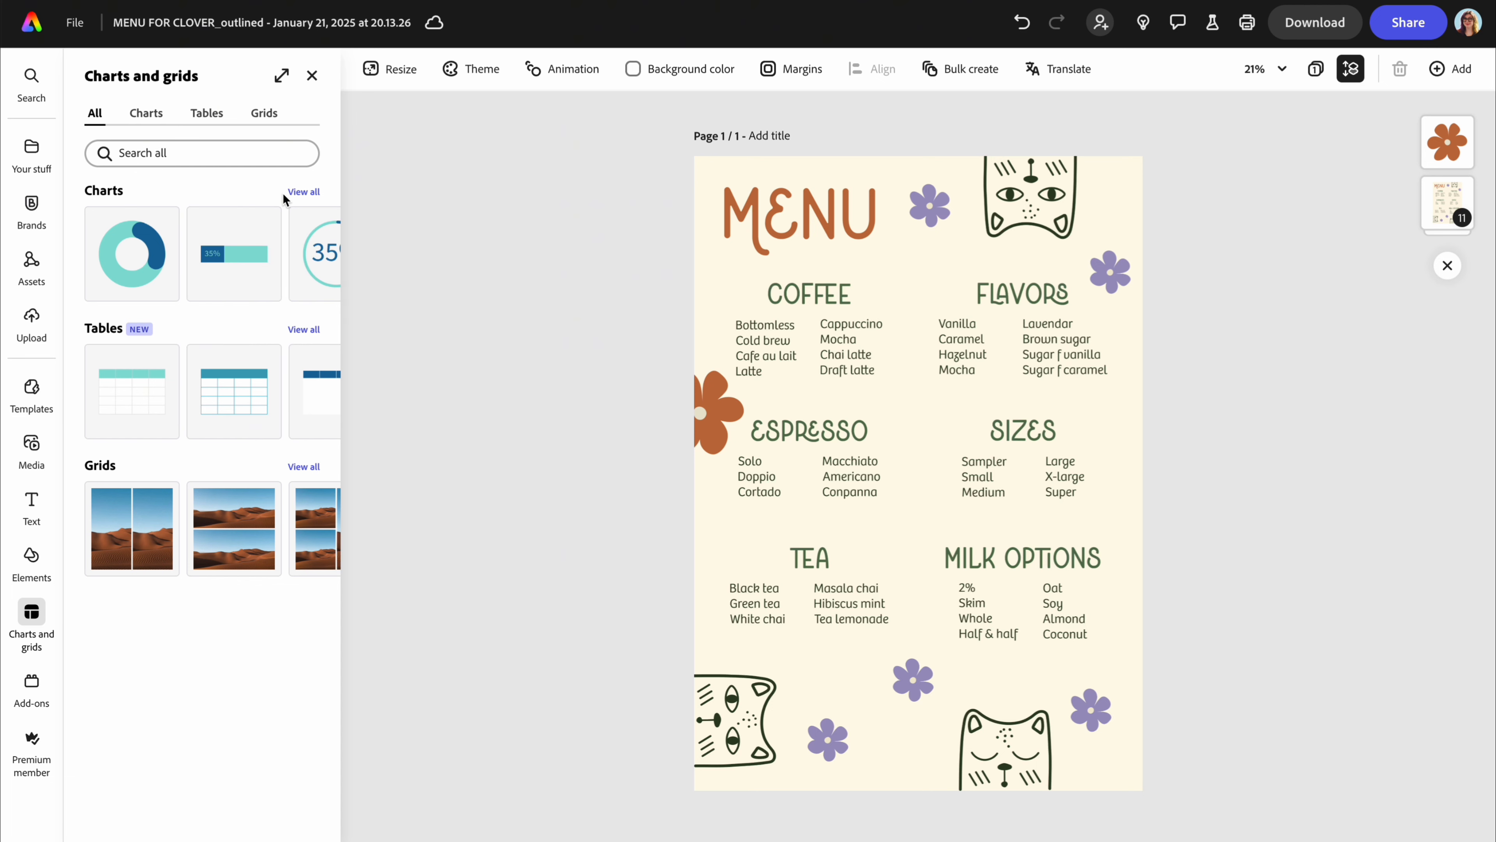
left_click(304, 192)
scroll(236, 501, "down", 5)
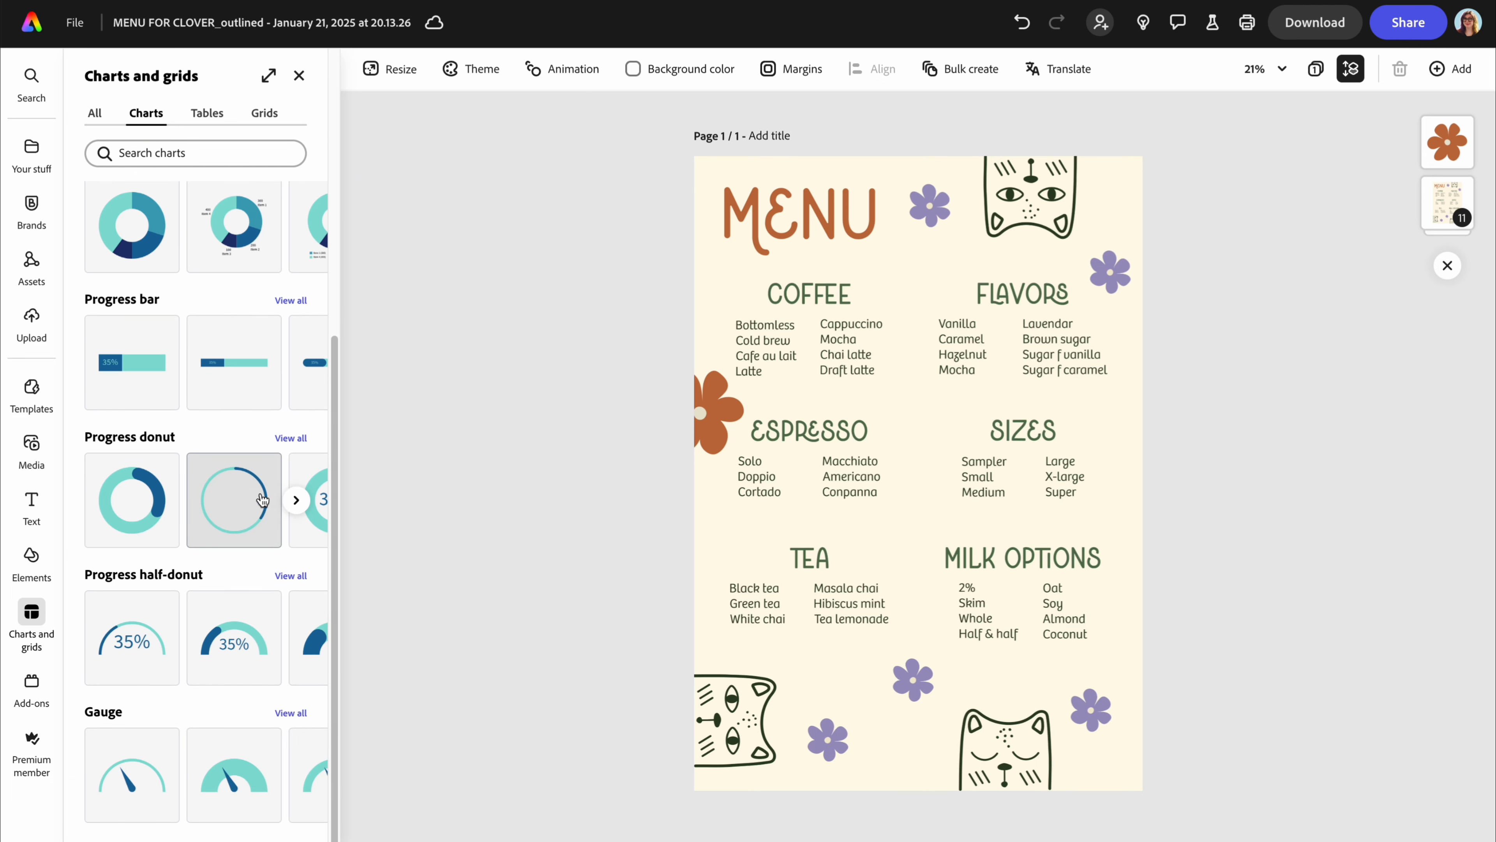
Browse the add-ons to discover and the personal add-ons, and close the add-ons list
left_click(29, 687)
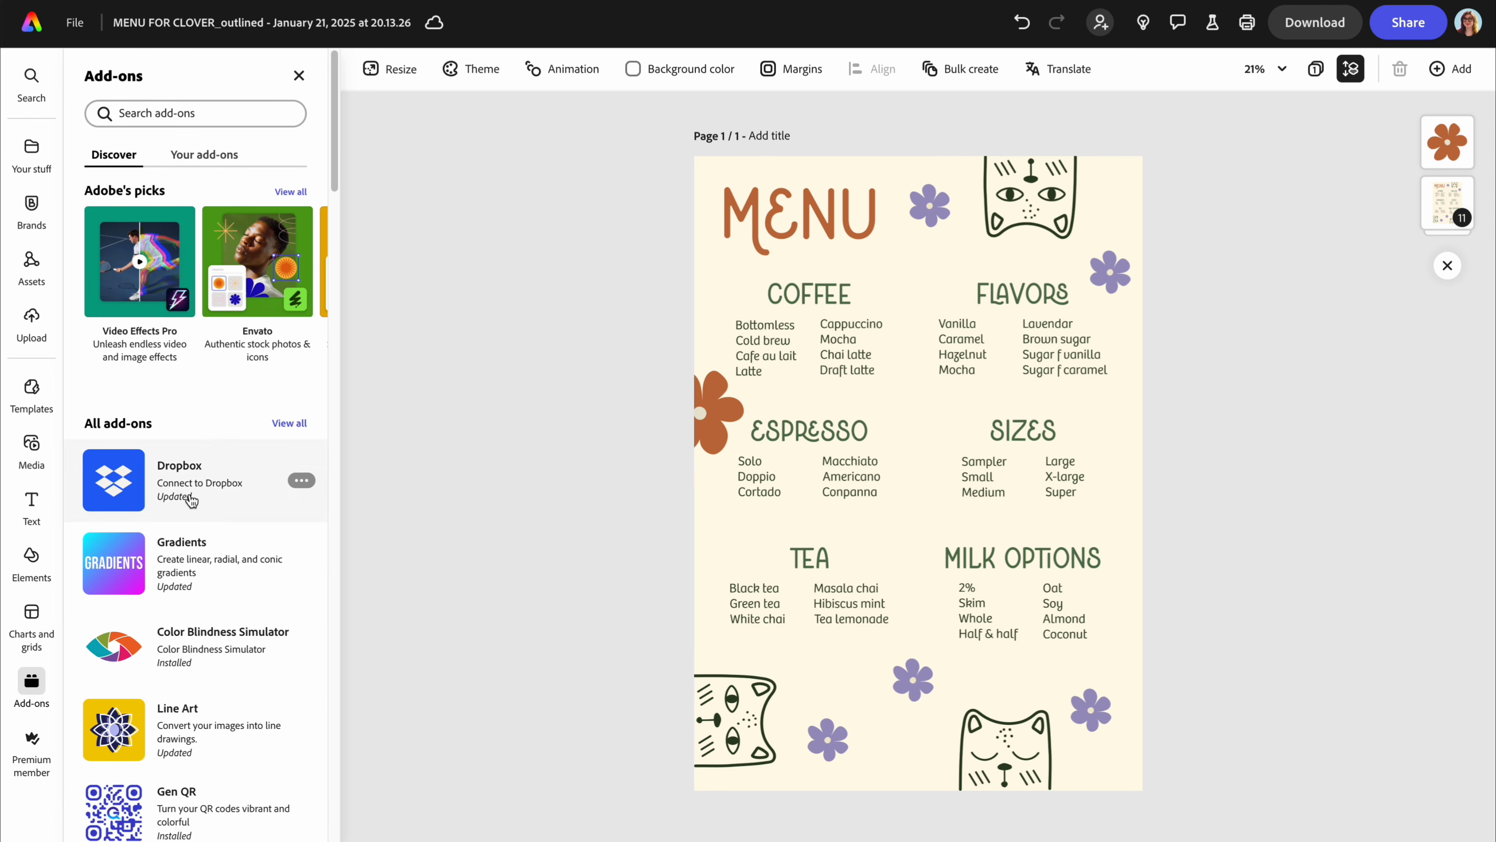
scroll(186, 600, "down", 6)
scroll(187, 600, "down", 15)
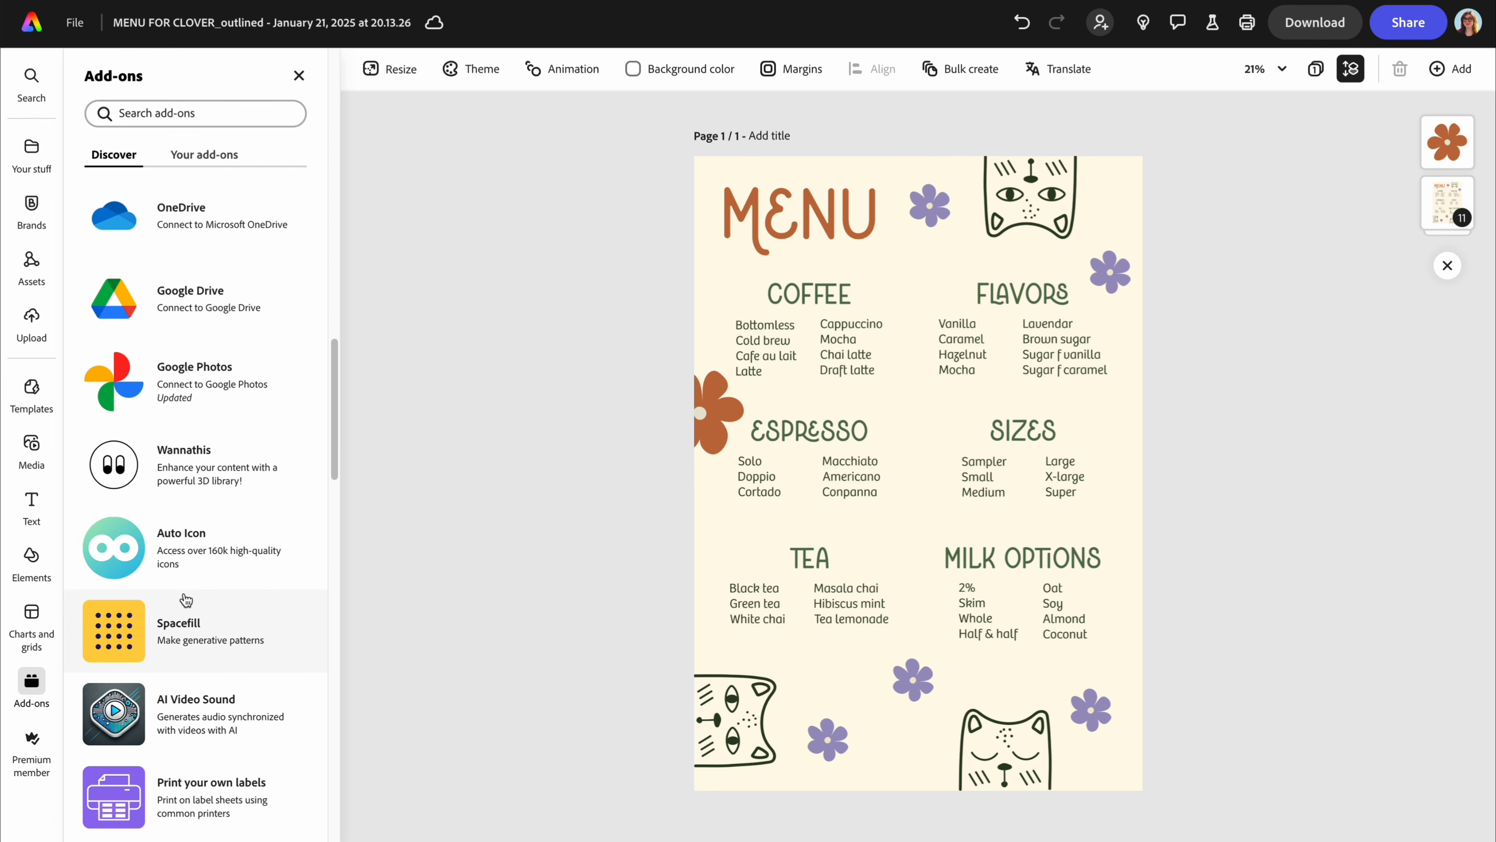
scroll(187, 600, "down", 20)
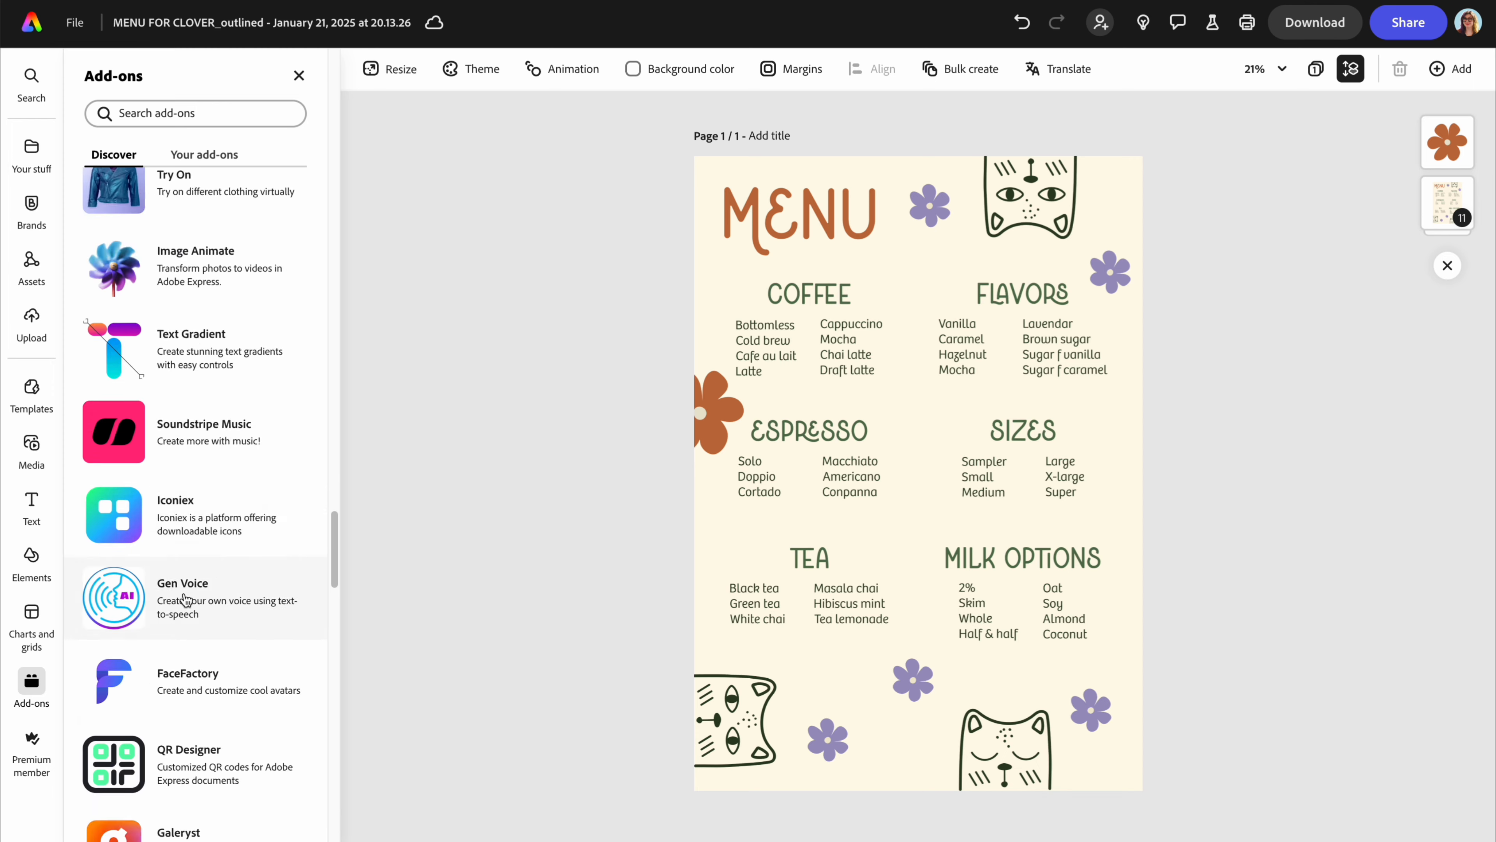
scroll(186, 600, "up", 20)
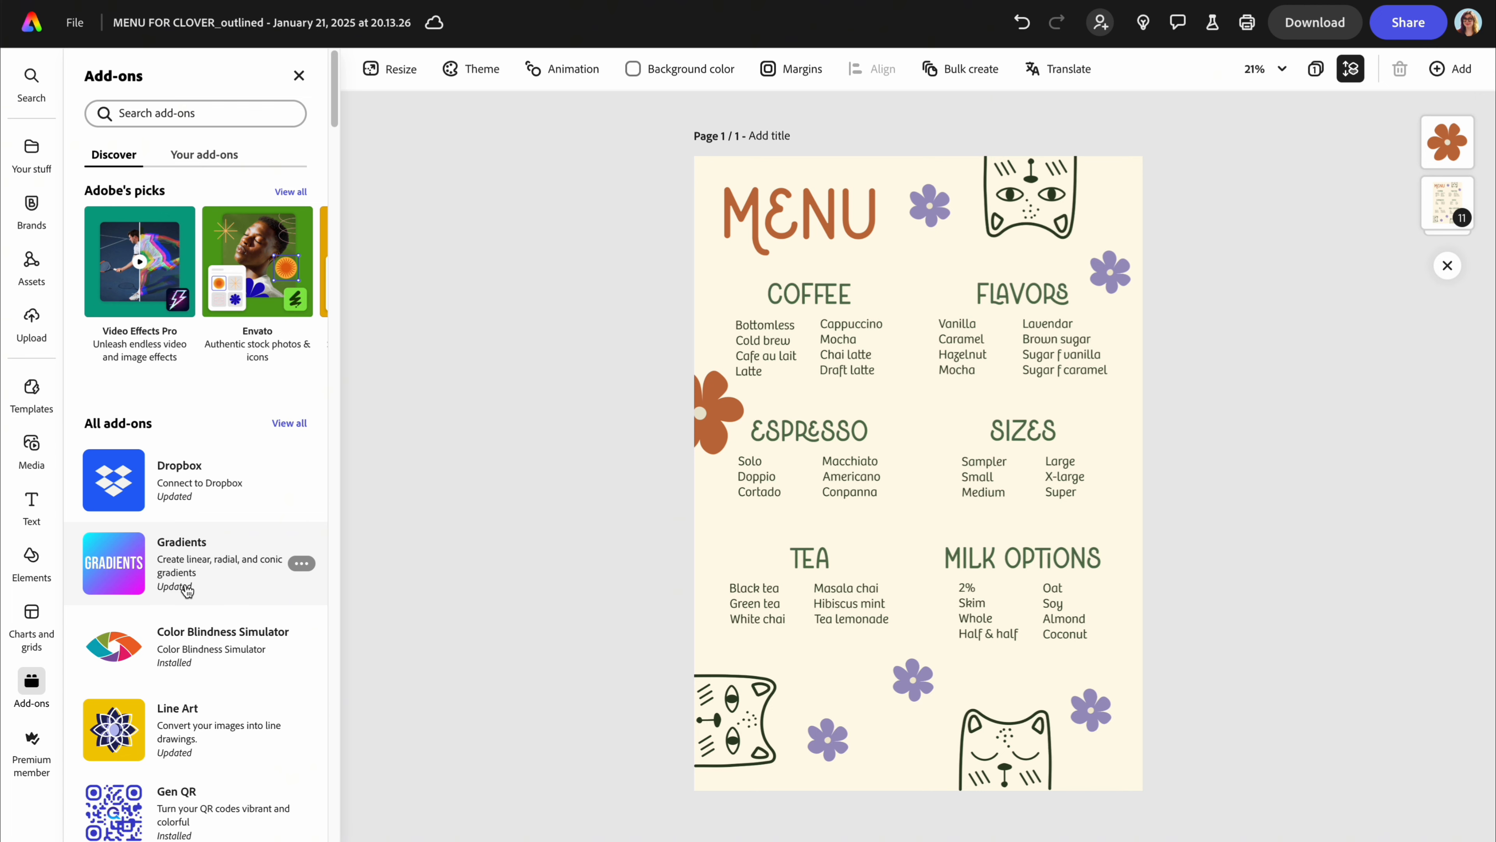
left_click(217, 161)
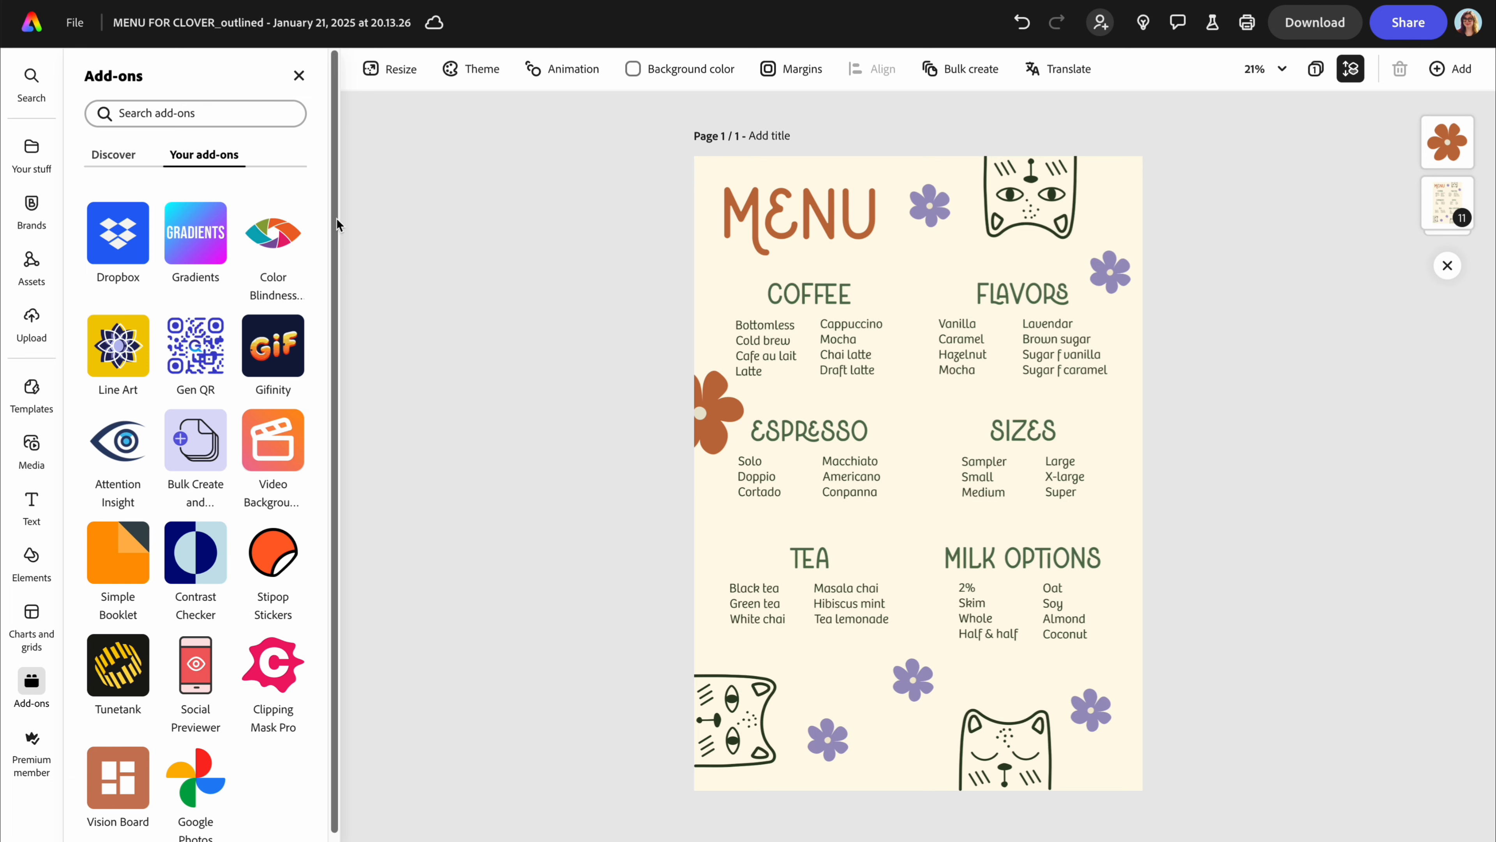
left_click(300, 77)
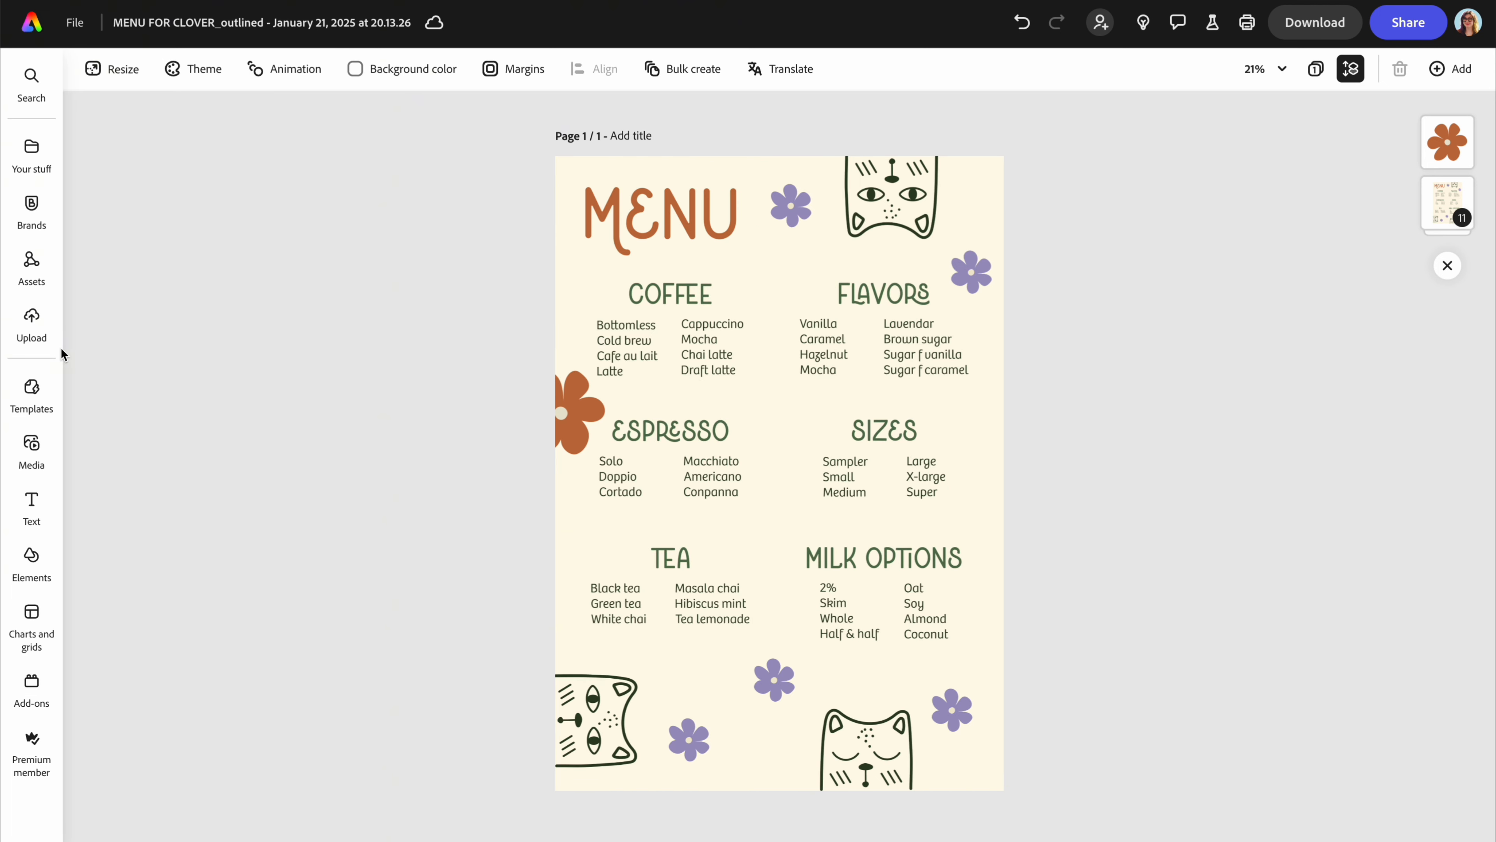
Shrink the orange flower slightly from its outer lower corner and deselect it
left_click(561, 417)
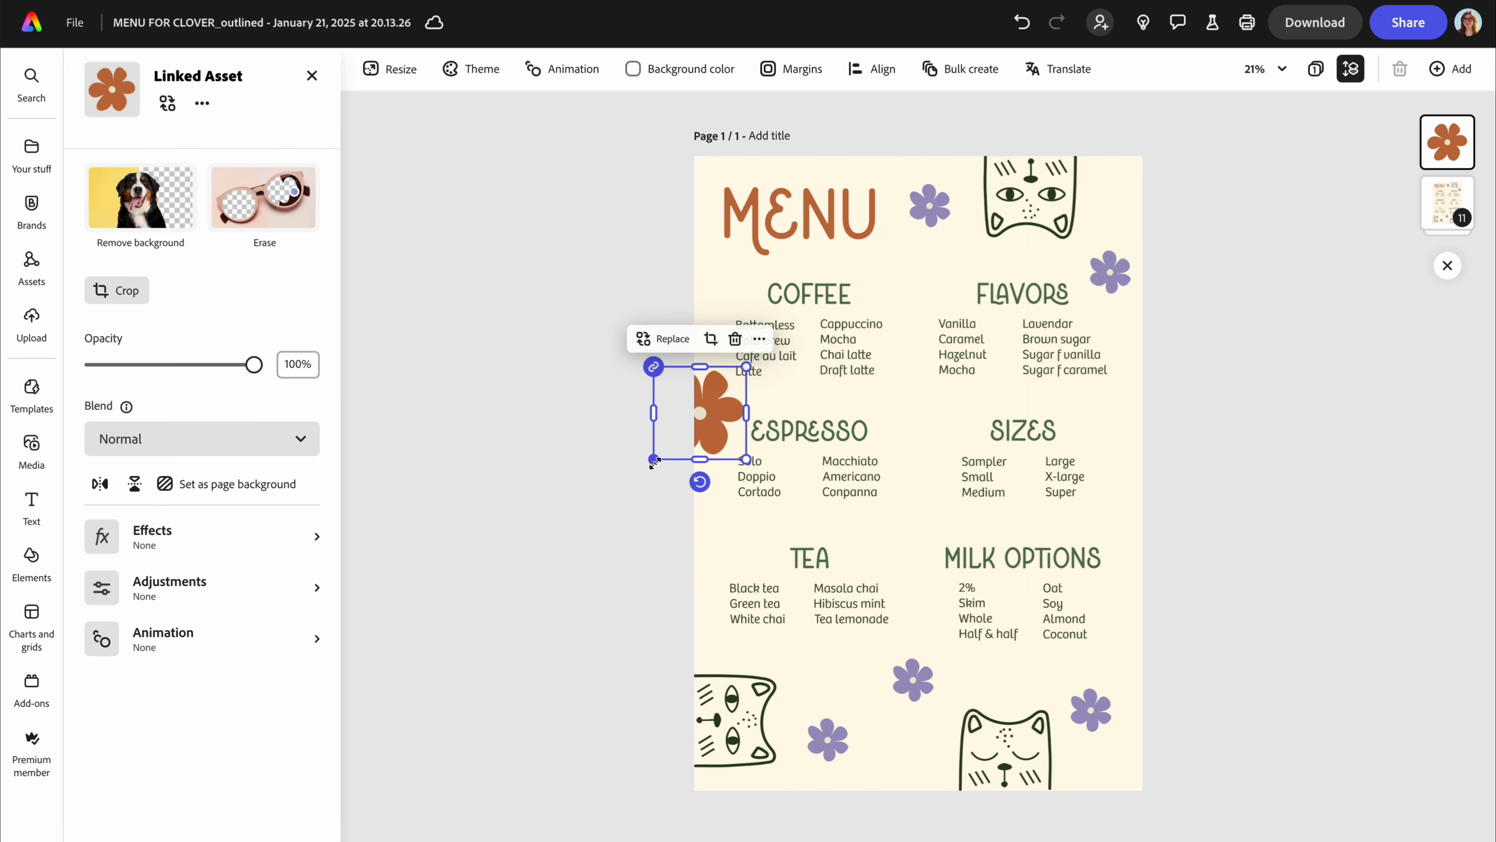
left_click_drag(654, 460, 672, 440)
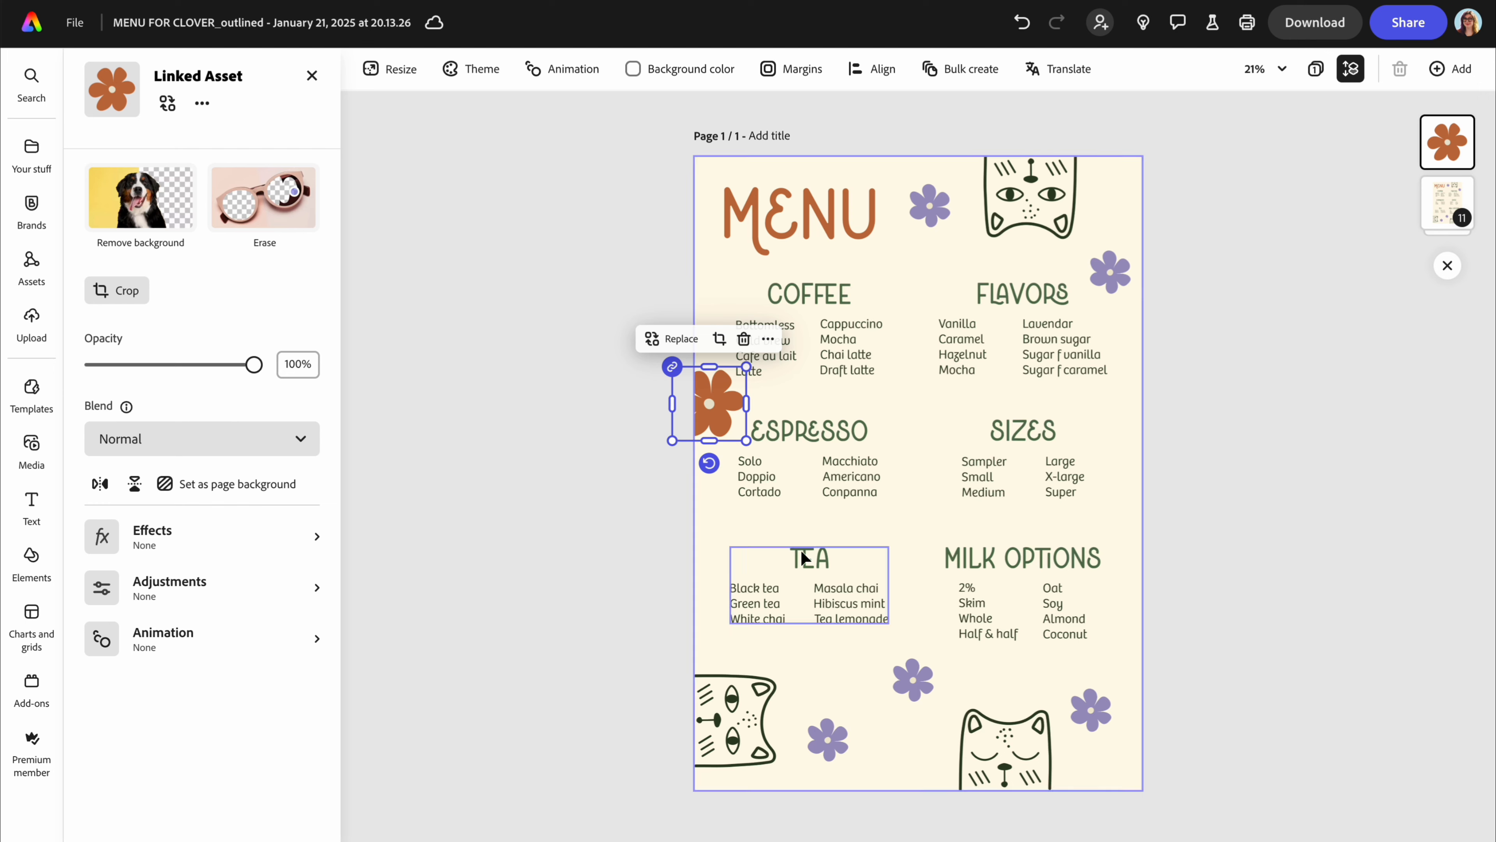
left_click(527, 376)
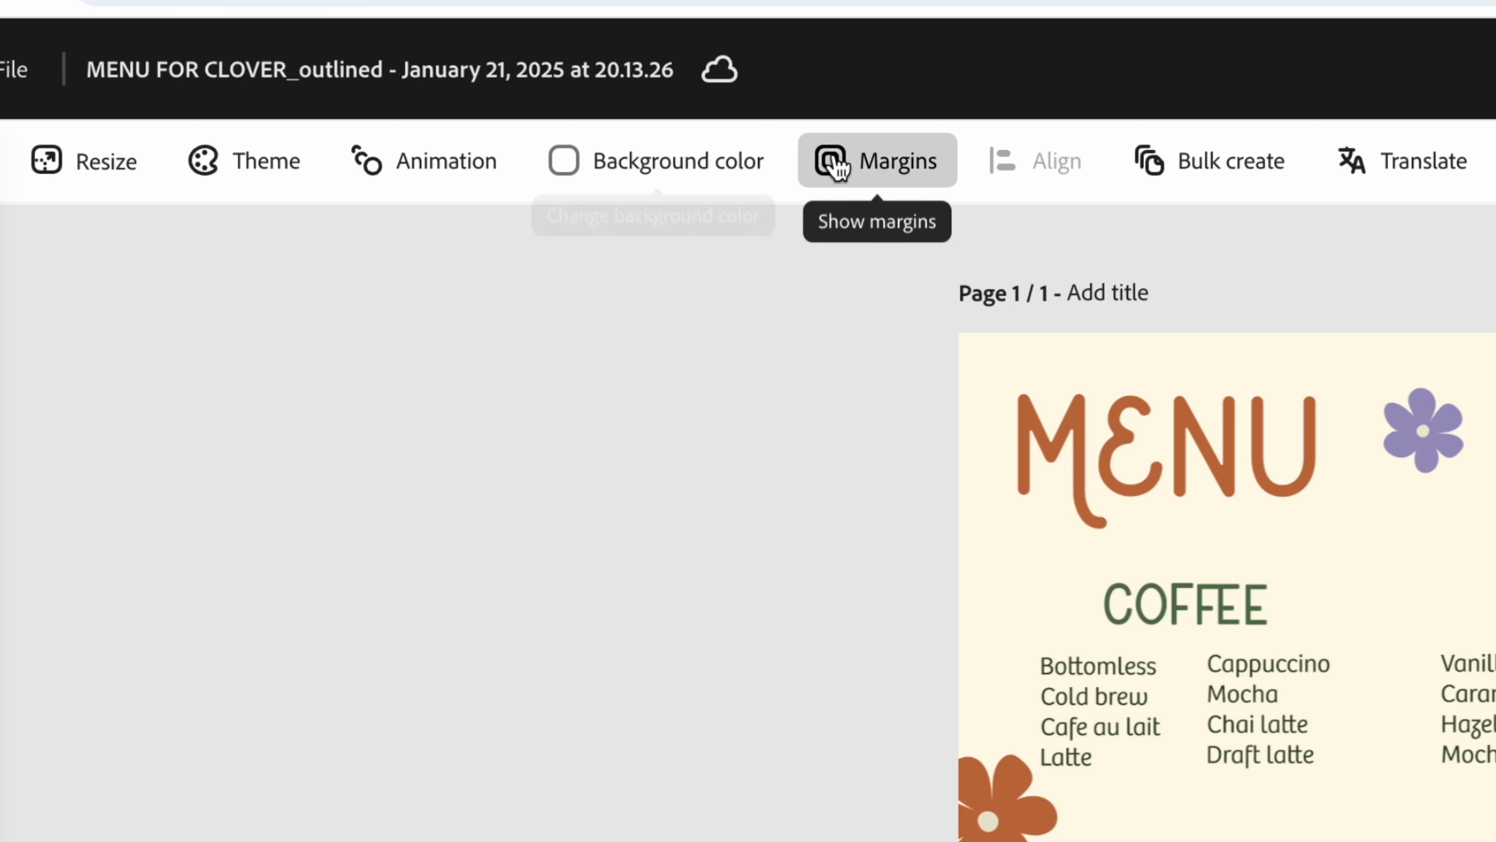
Show the page's margins and bleed guides, and hide both again
left_click(909, 167)
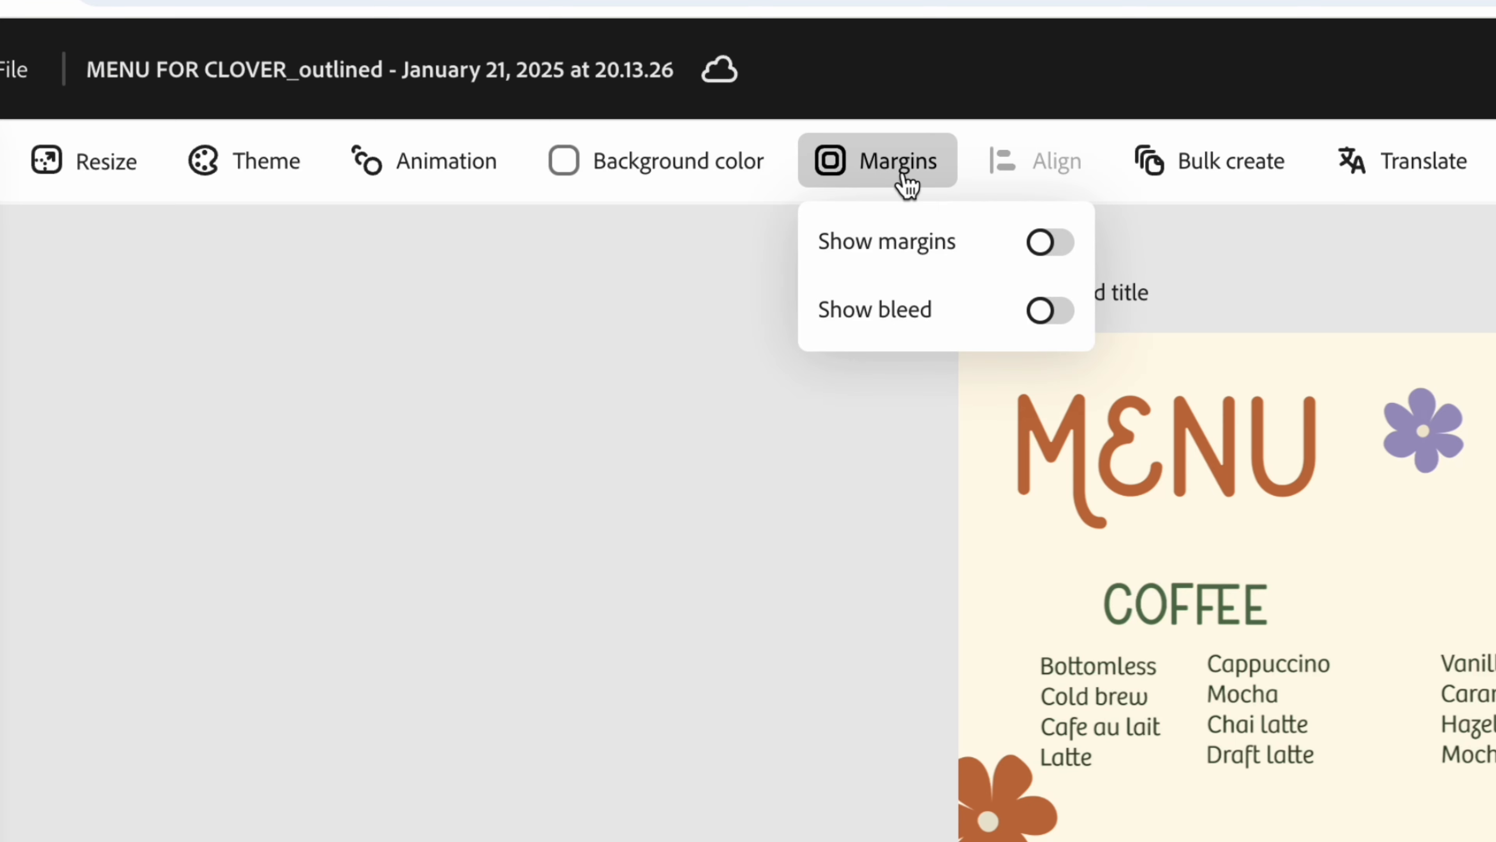
left_click(1061, 251)
left_click(1065, 314)
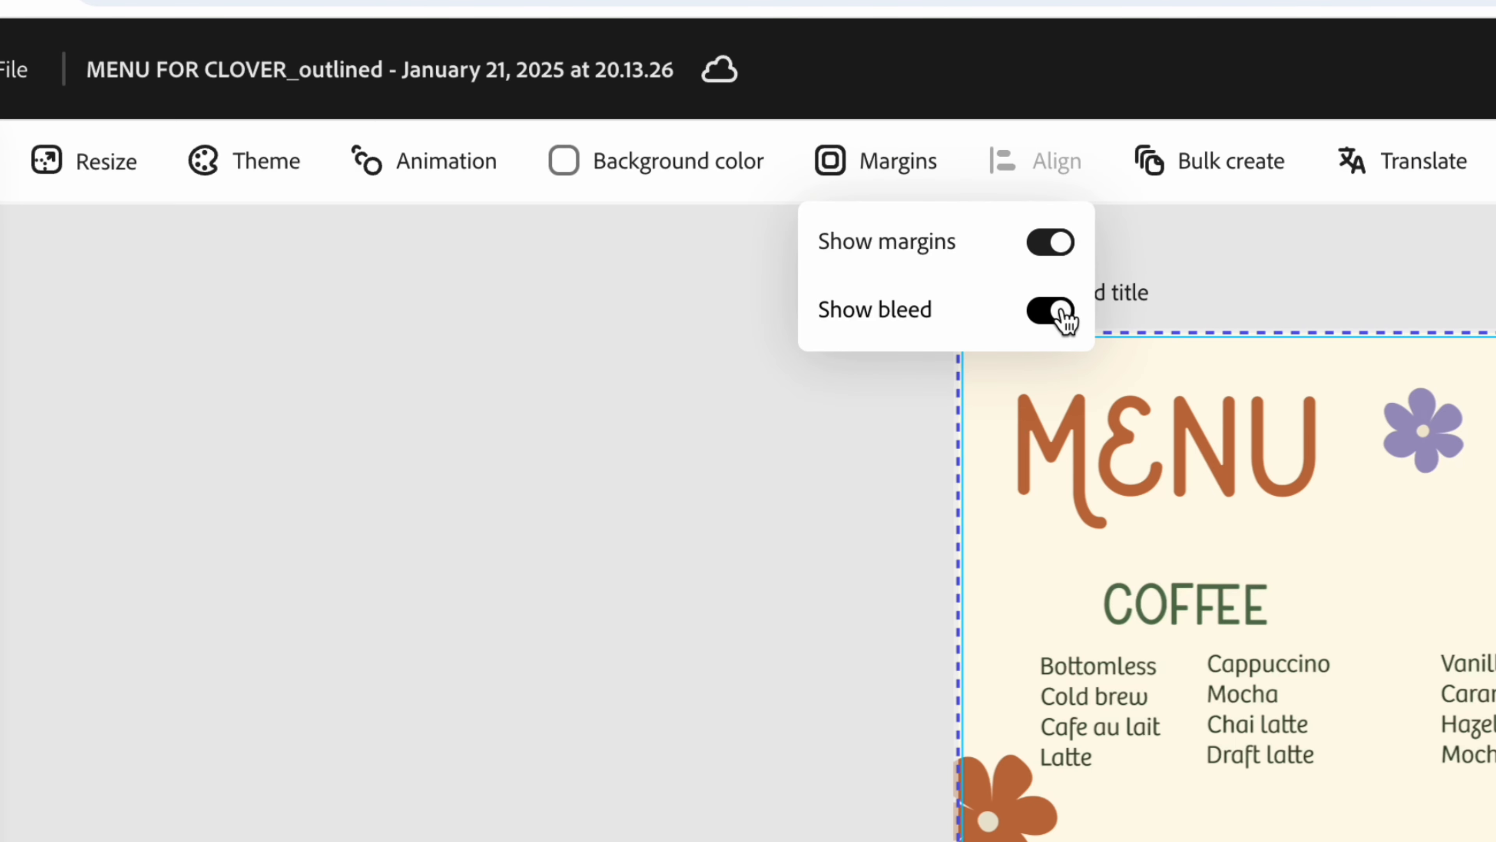
left_click(1040, 313)
left_click(1048, 251)
left_click(1262, 267)
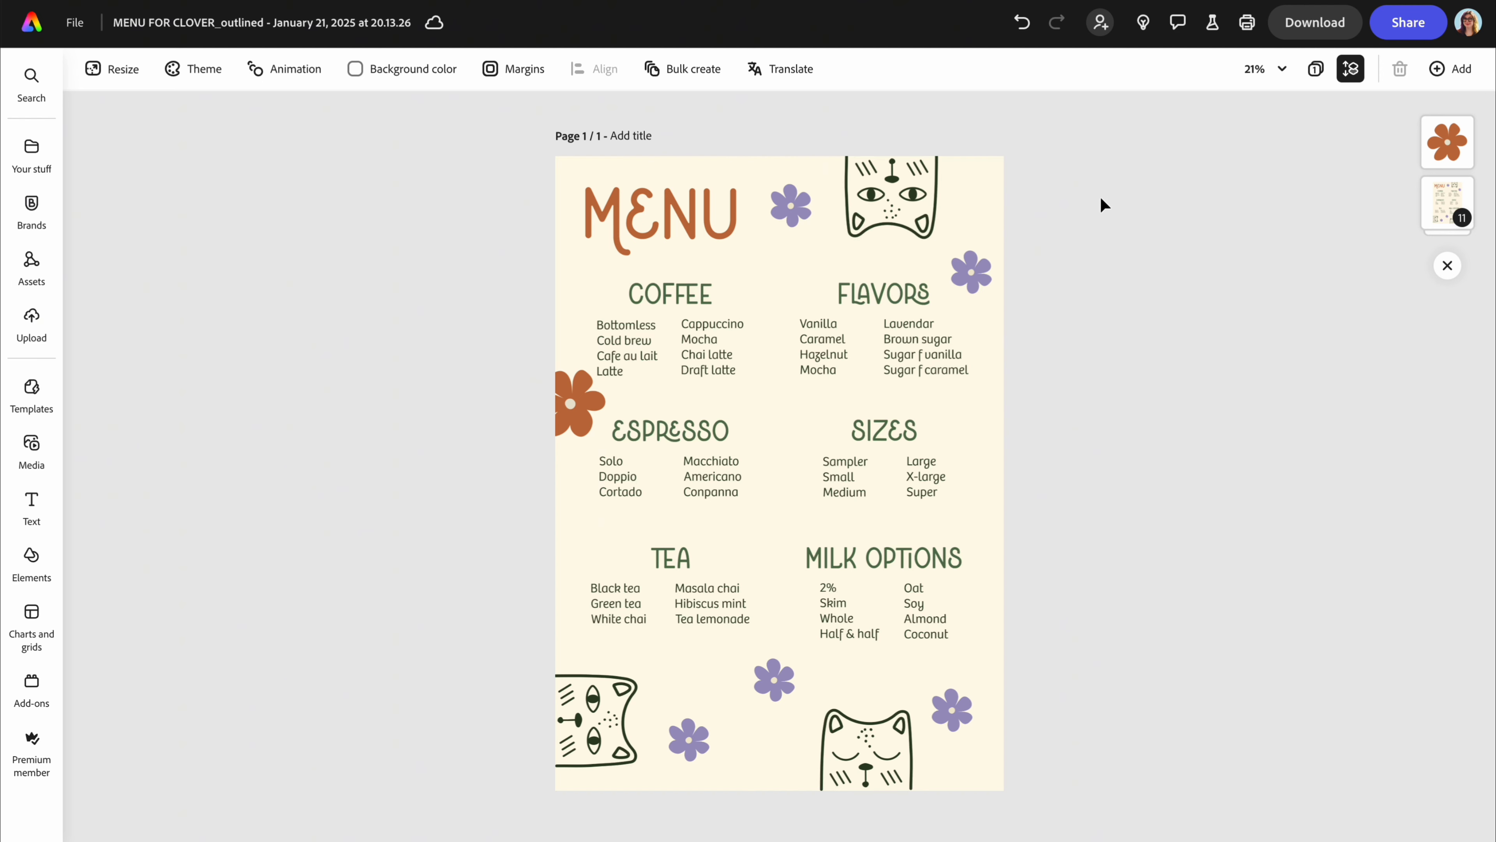
left_click(574, 402)
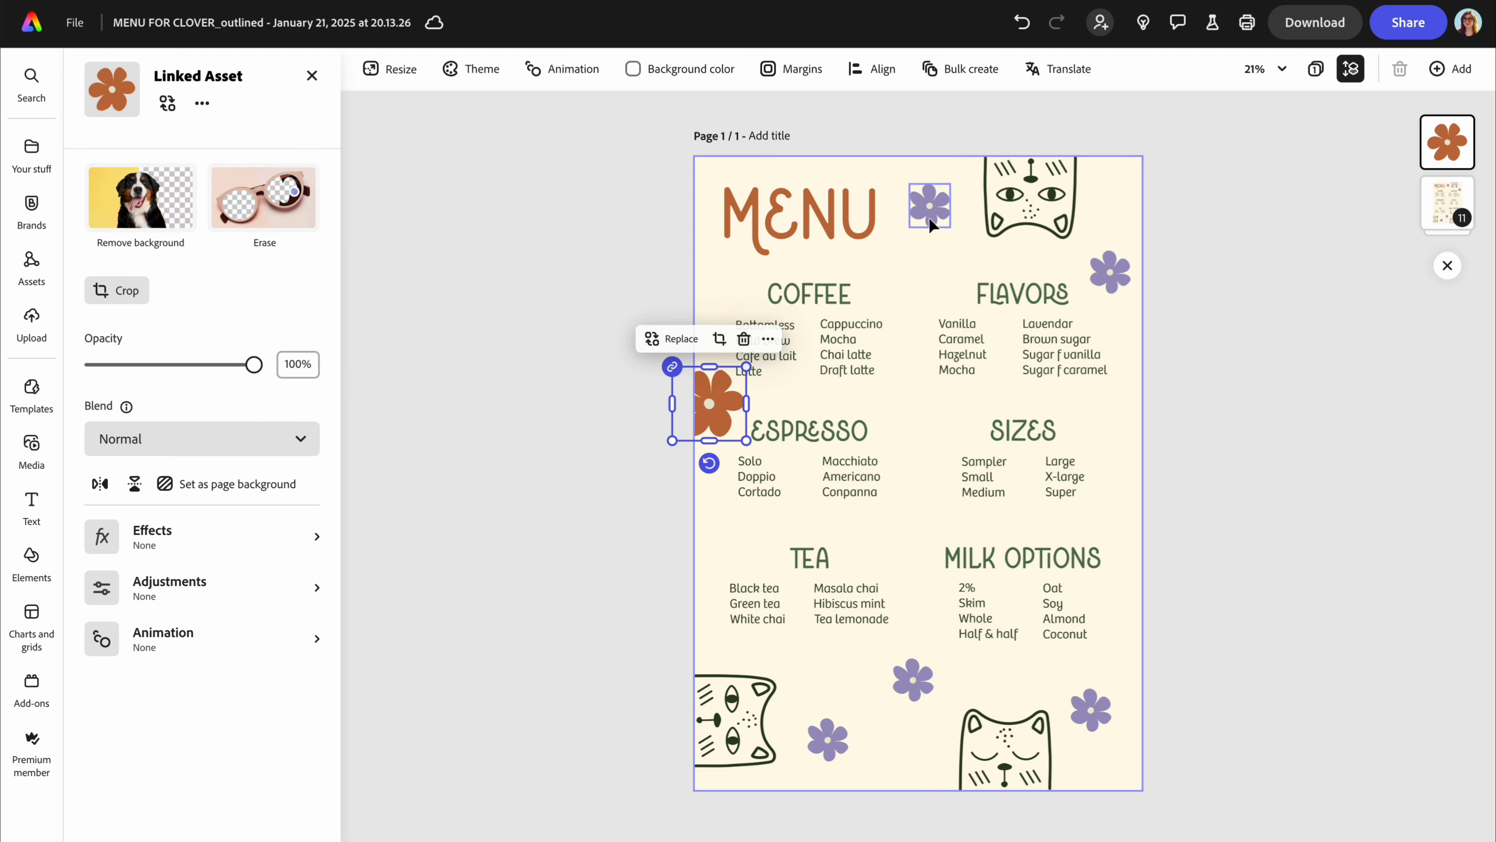
left_click(1107, 272, "shift")
left_click(1183, 310)
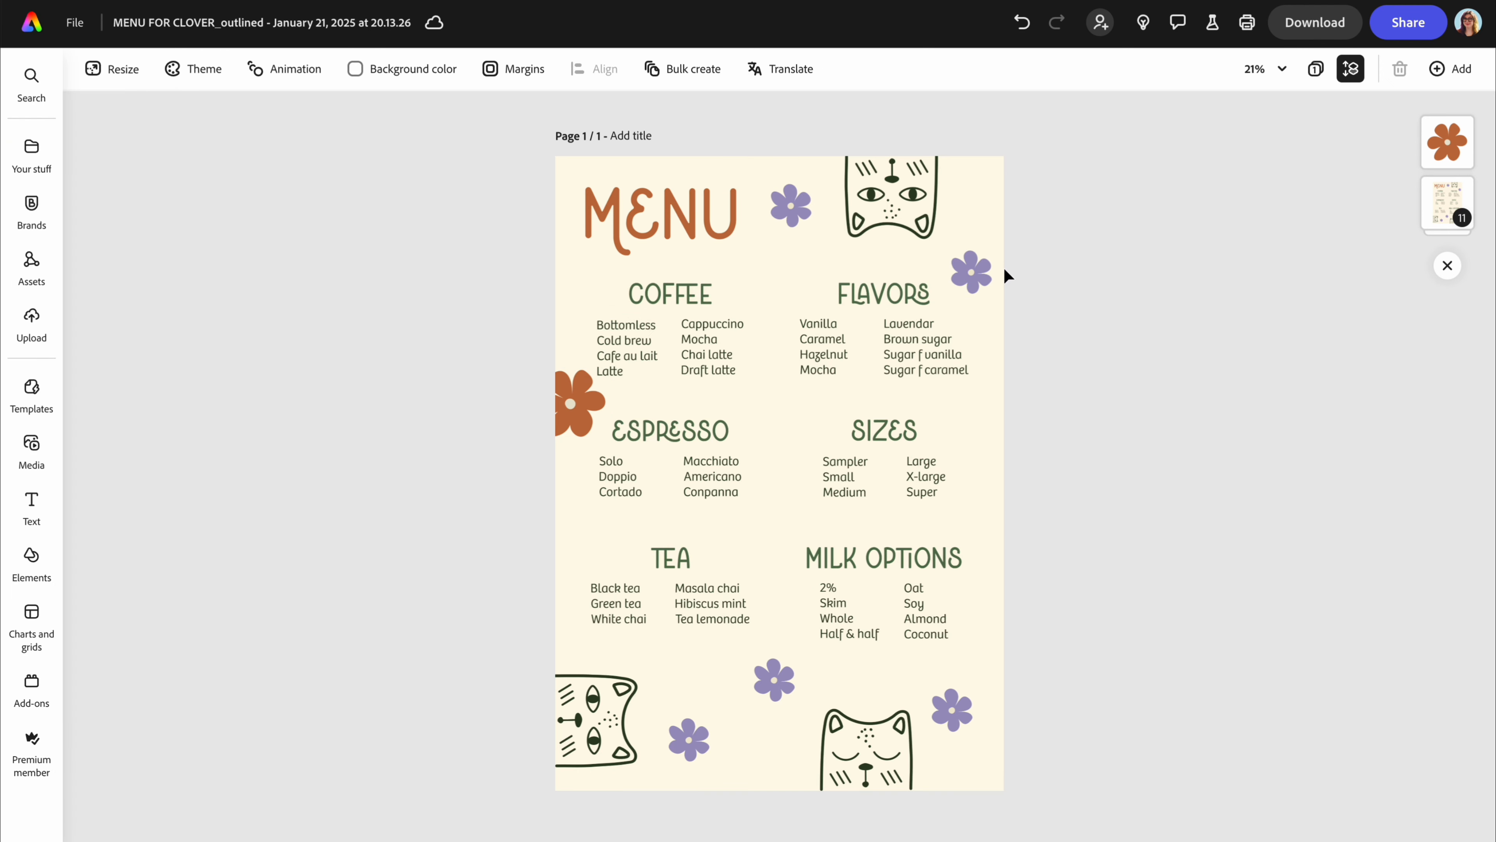
Apply a looping Spin animation to the orange flower, the purple flower beside Flavors and the purple flower below Tea and Milk Options
left_click(567, 395)
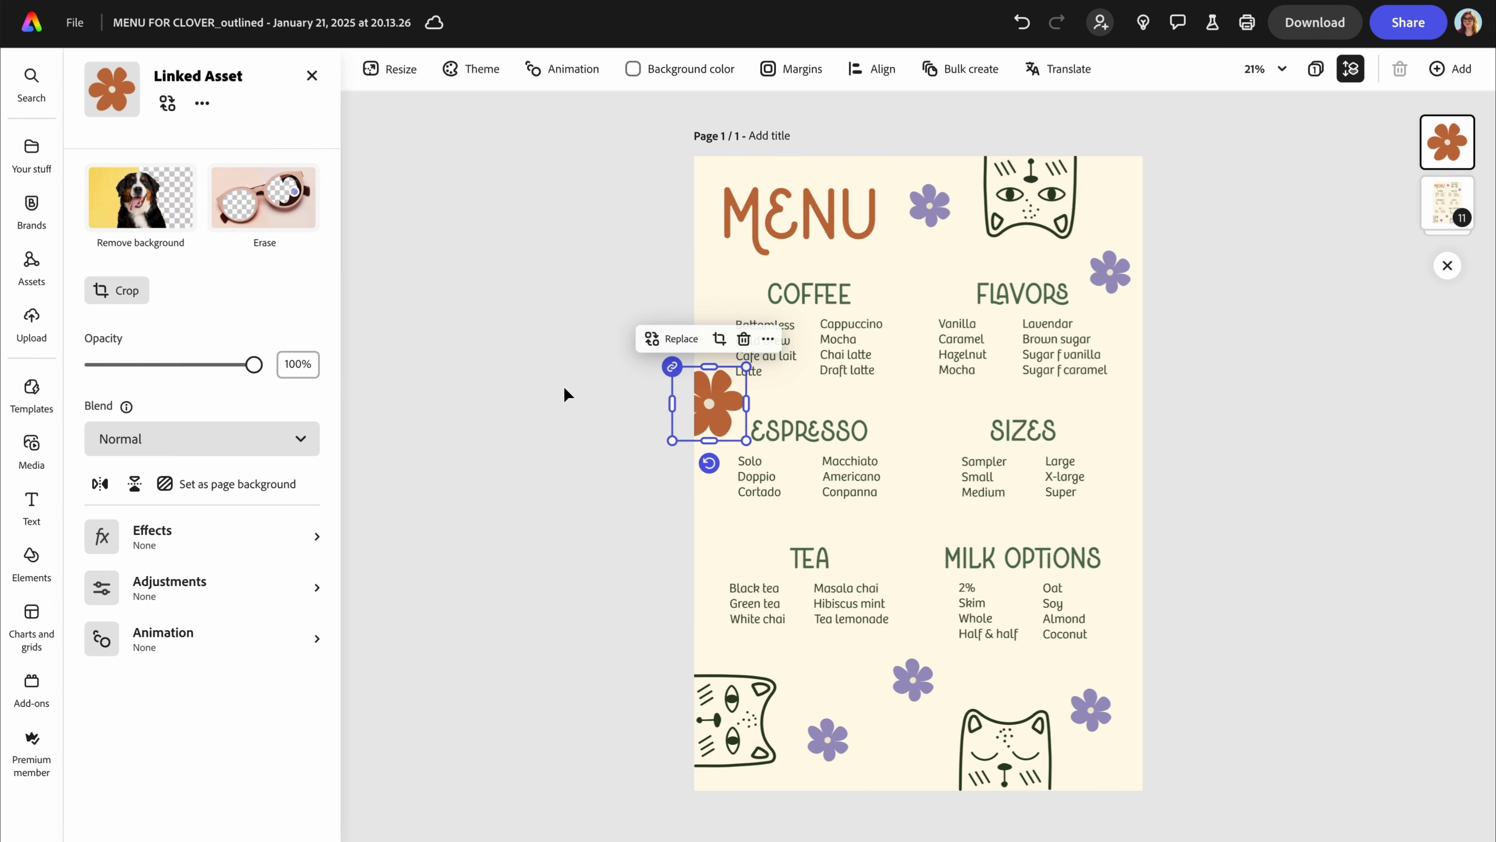
left_click(1095, 265, "shift")
left_click(913, 679, "shift")
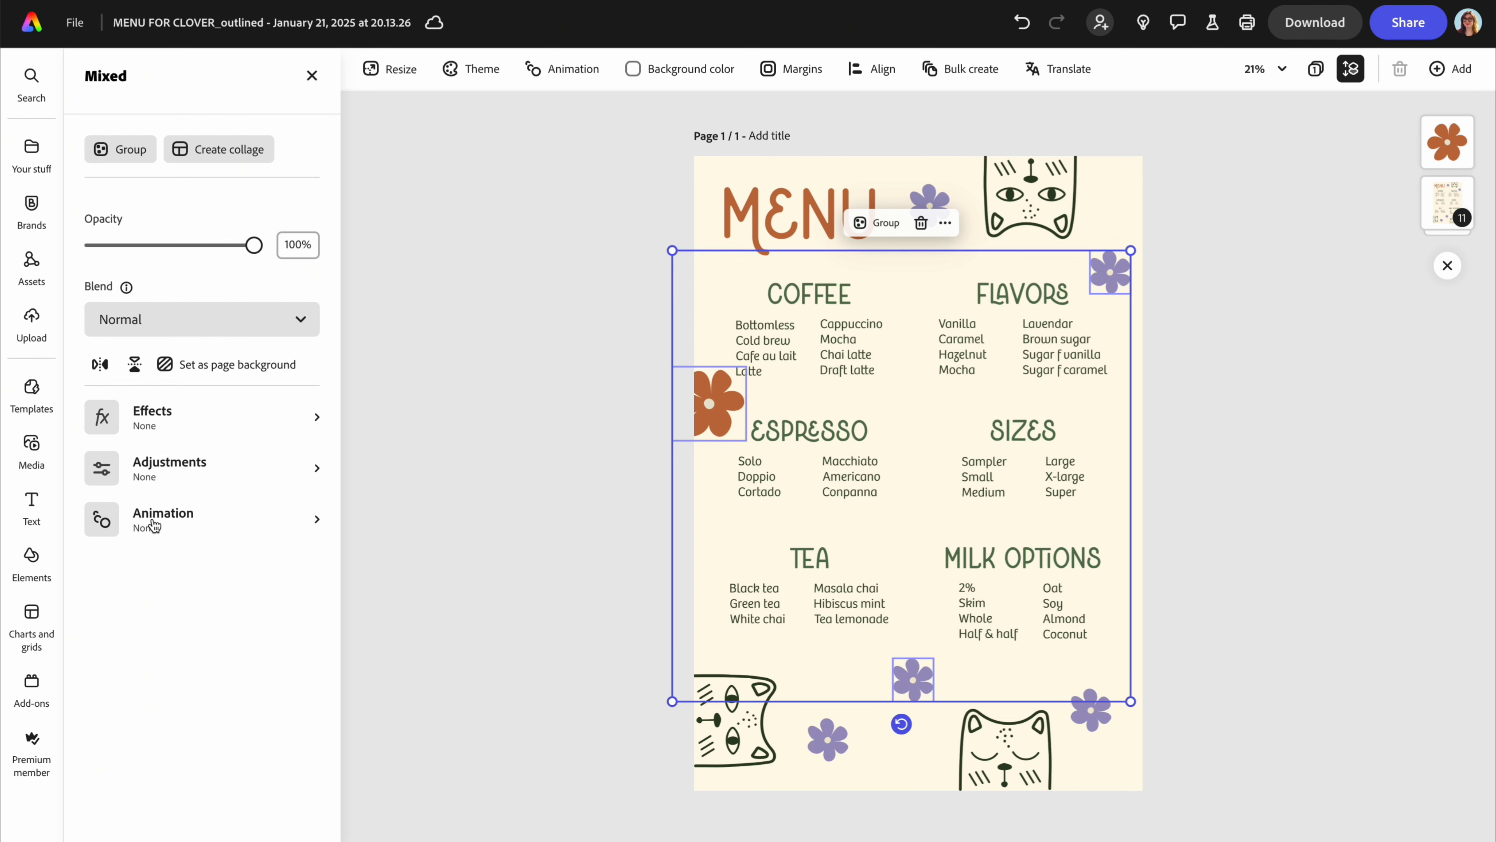
left_click(133, 519)
scroll(249, 583, "down", 1)
scroll(249, 583, "down", 4)
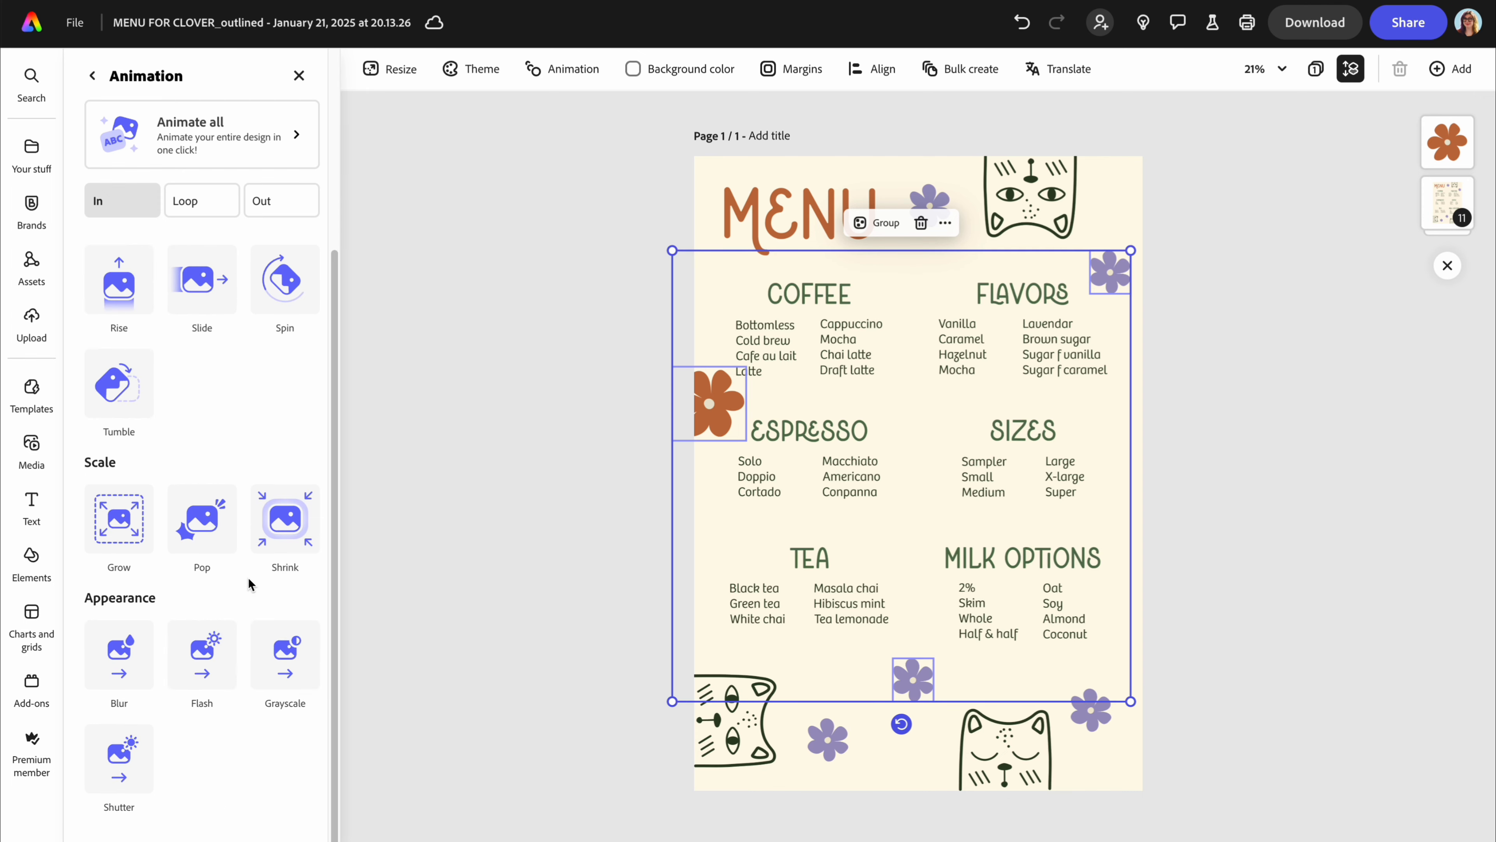
scroll(265, 548, "up", 5)
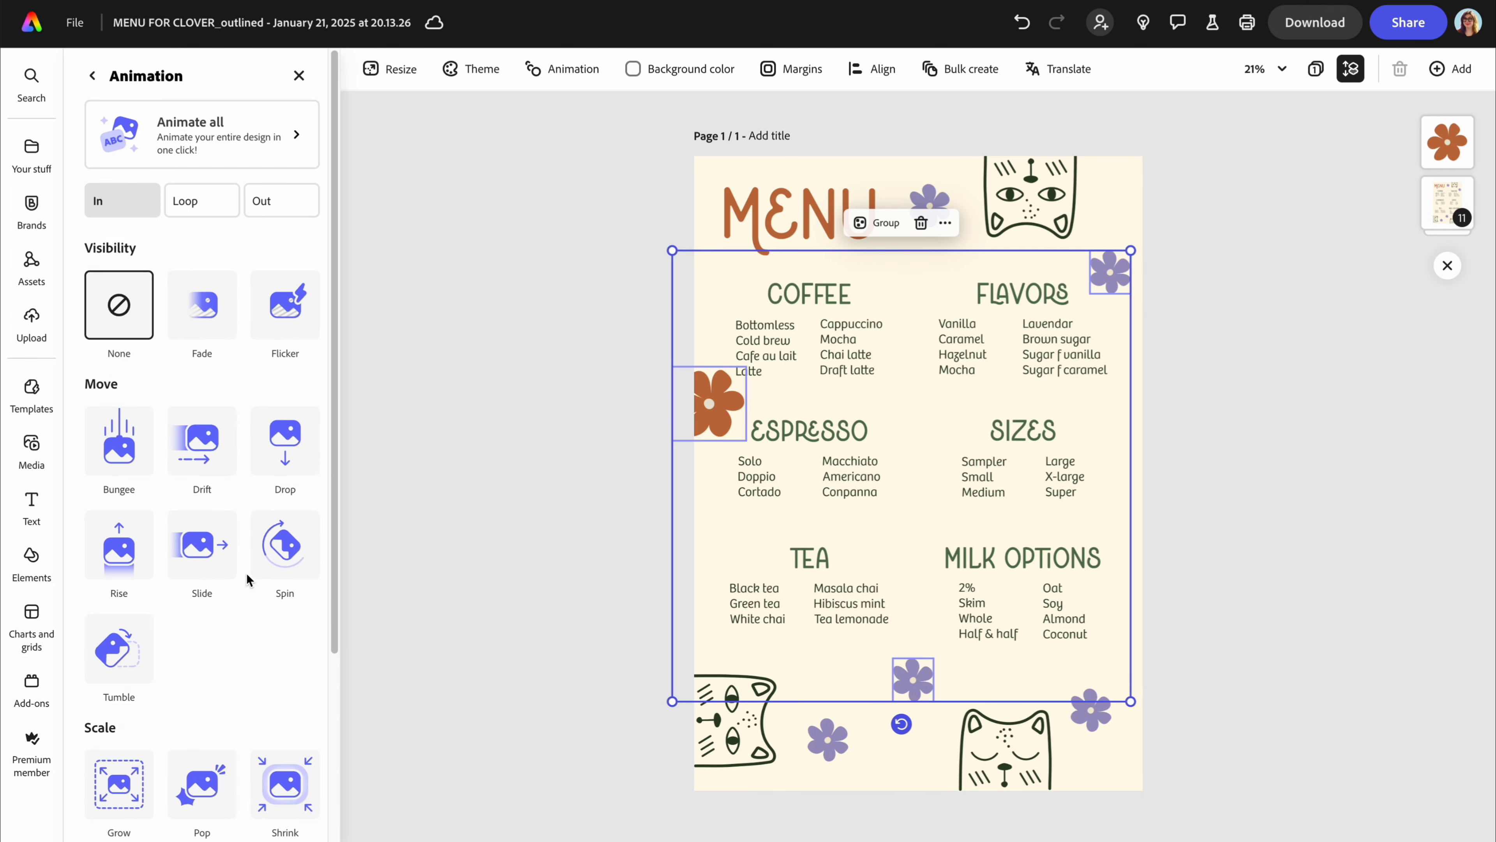
left_click(194, 203)
left_click(285, 445)
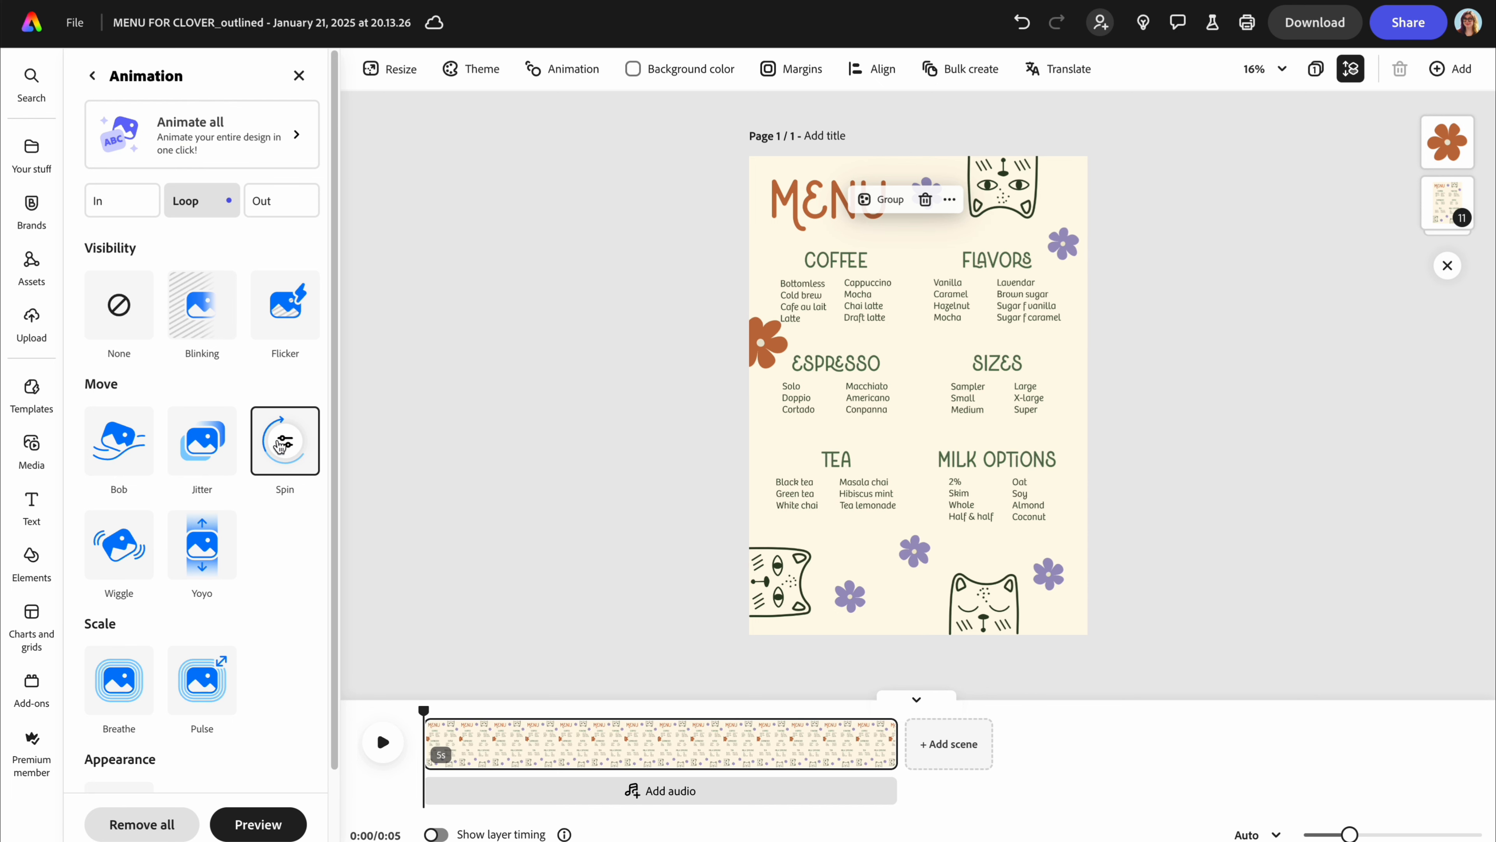
left_click(283, 443)
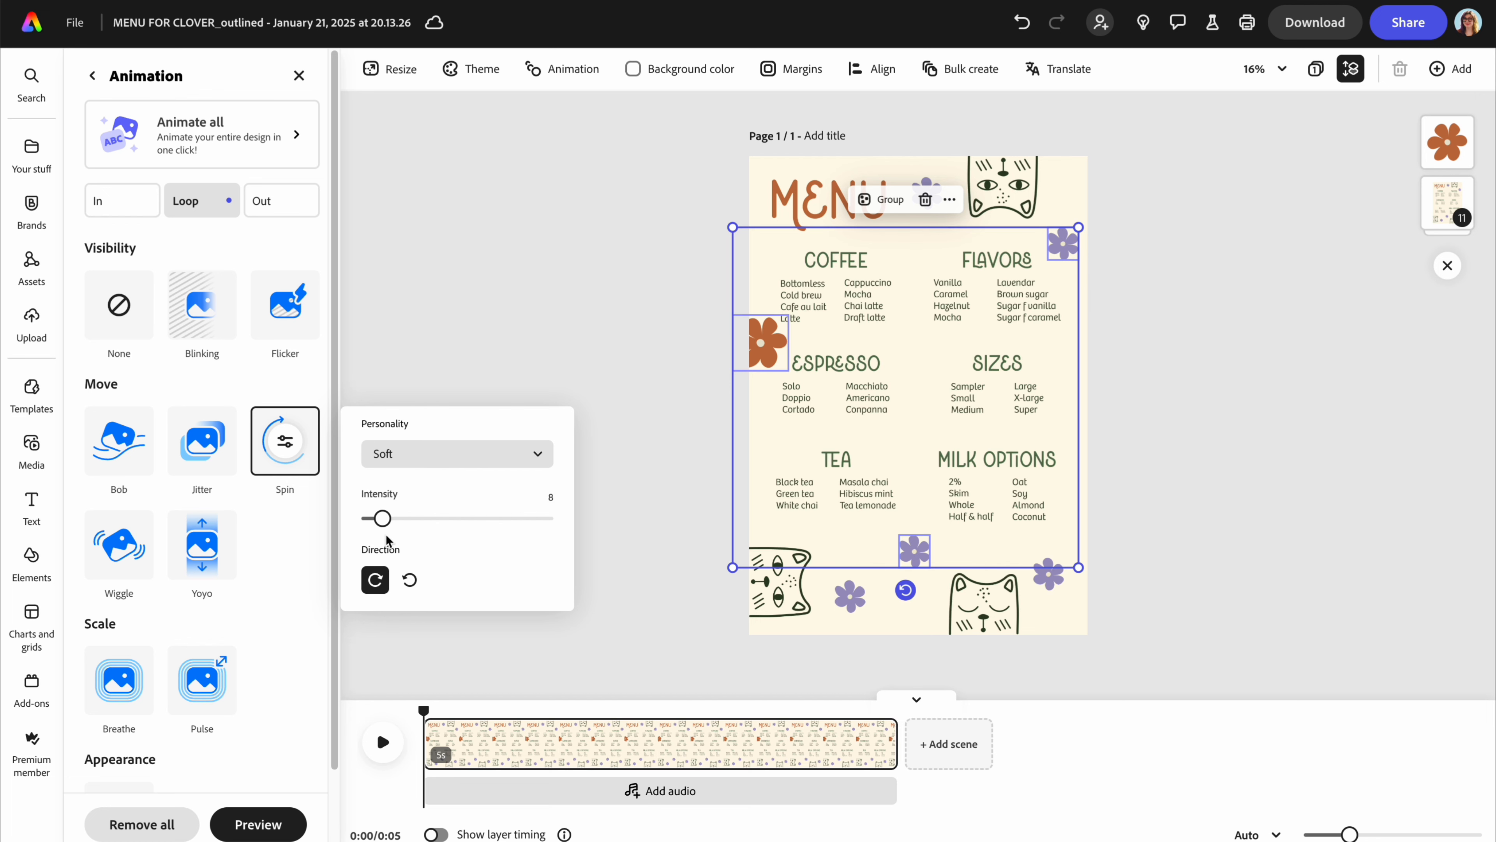
left_click(543, 268)
left_click(549, 261)
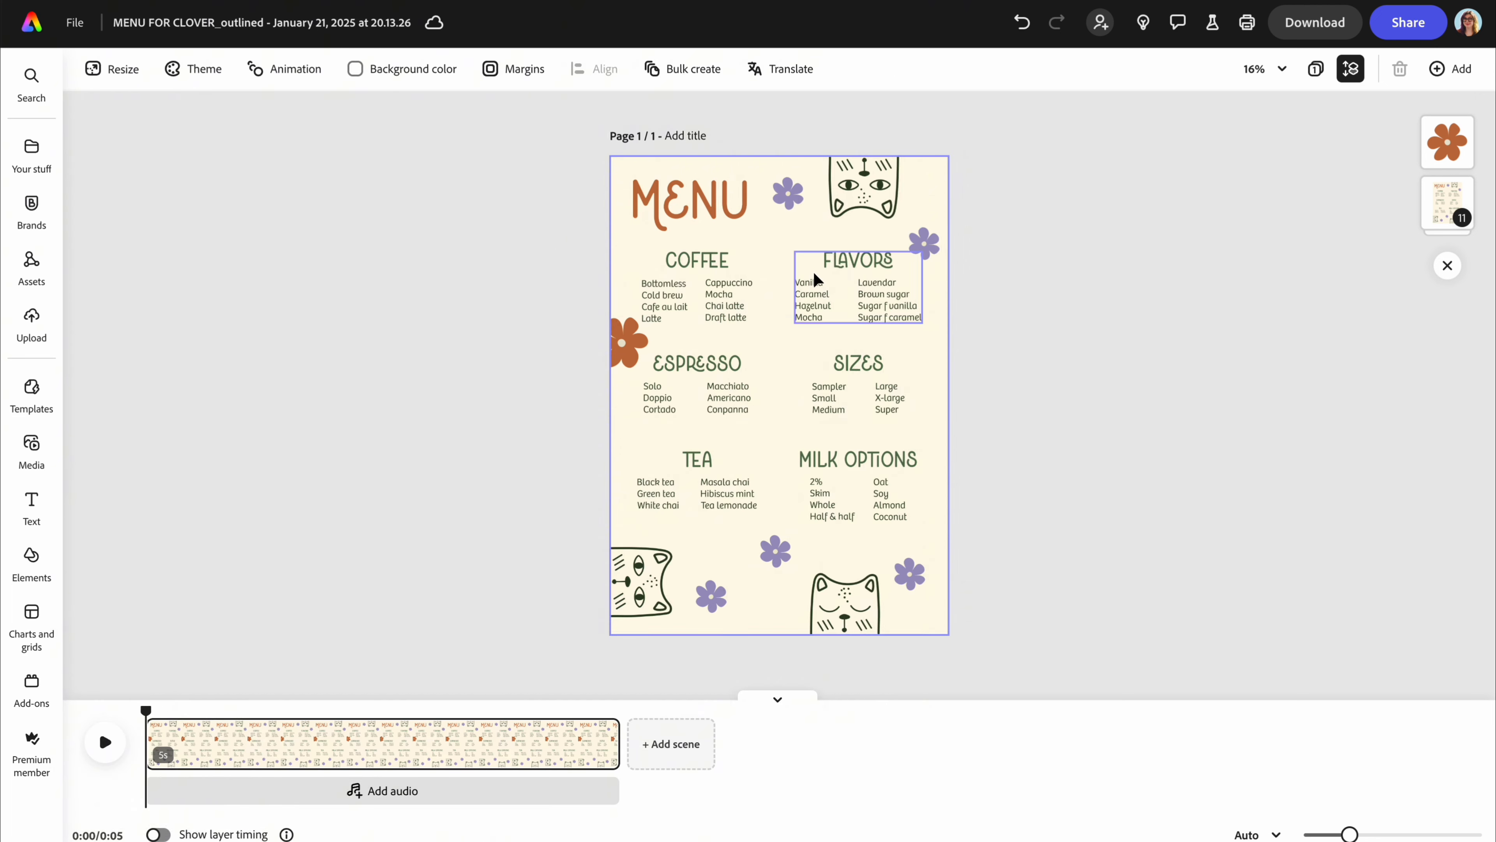
Add a counterclockwise Spin entrance animation to the remaining purple flowers and play the scene
left_click(800, 203)
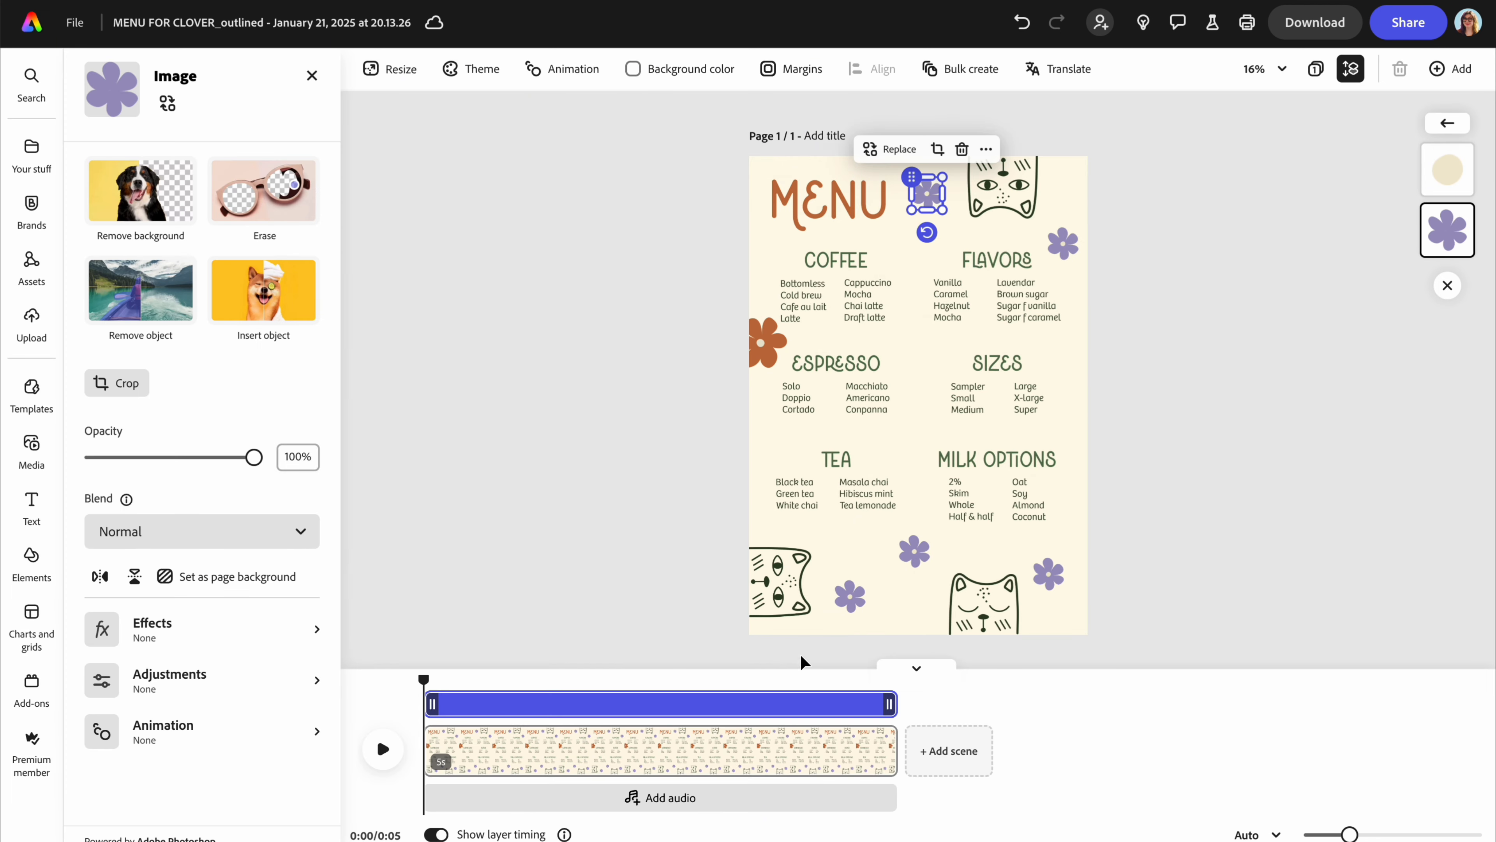
left_click(848, 598, "shift")
left_click(1050, 575, "shift")
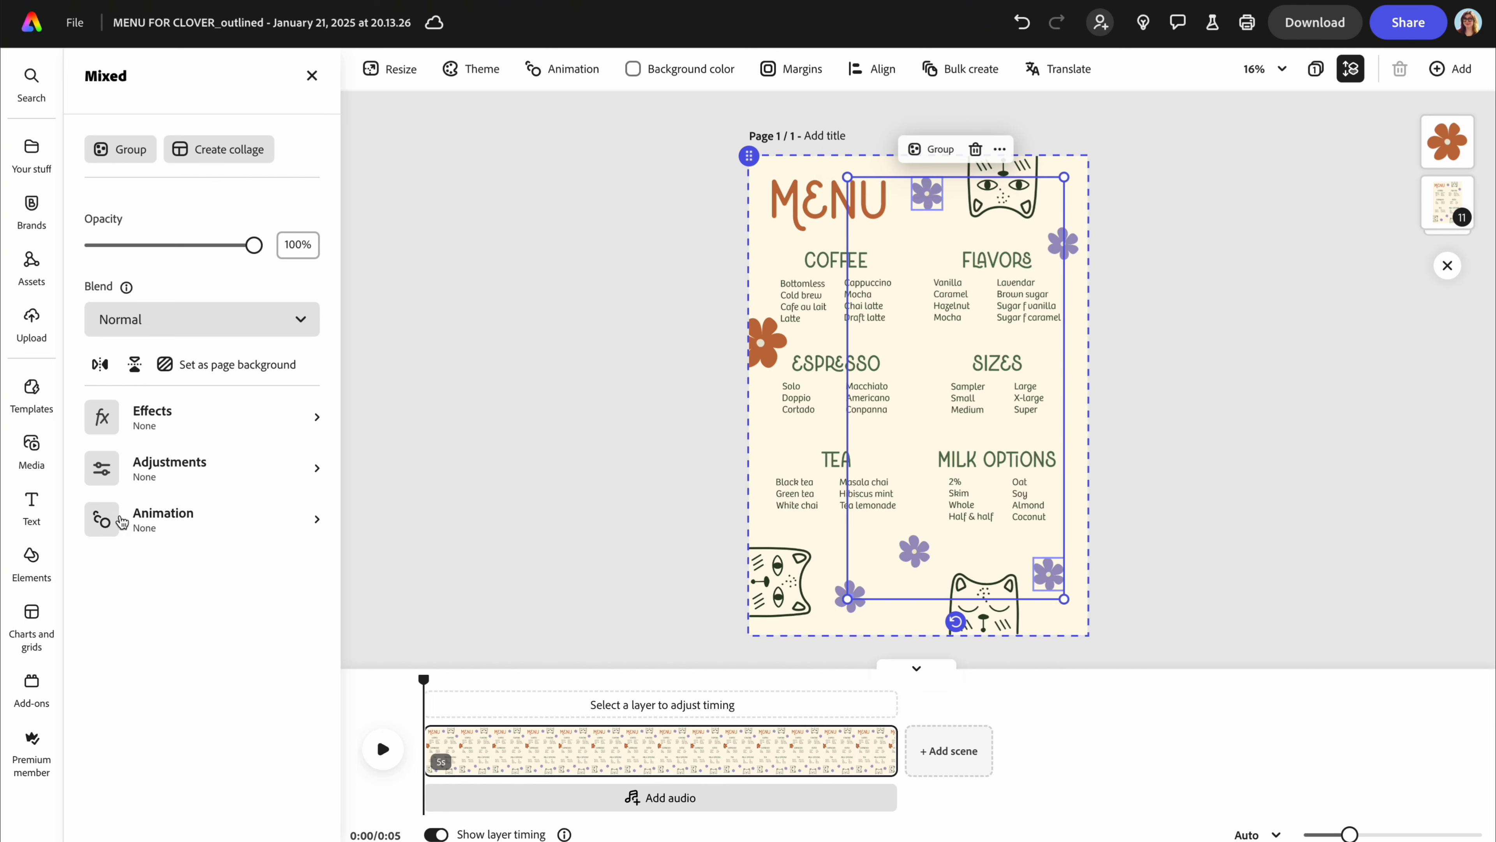
left_click(122, 521)
left_click(278, 577)
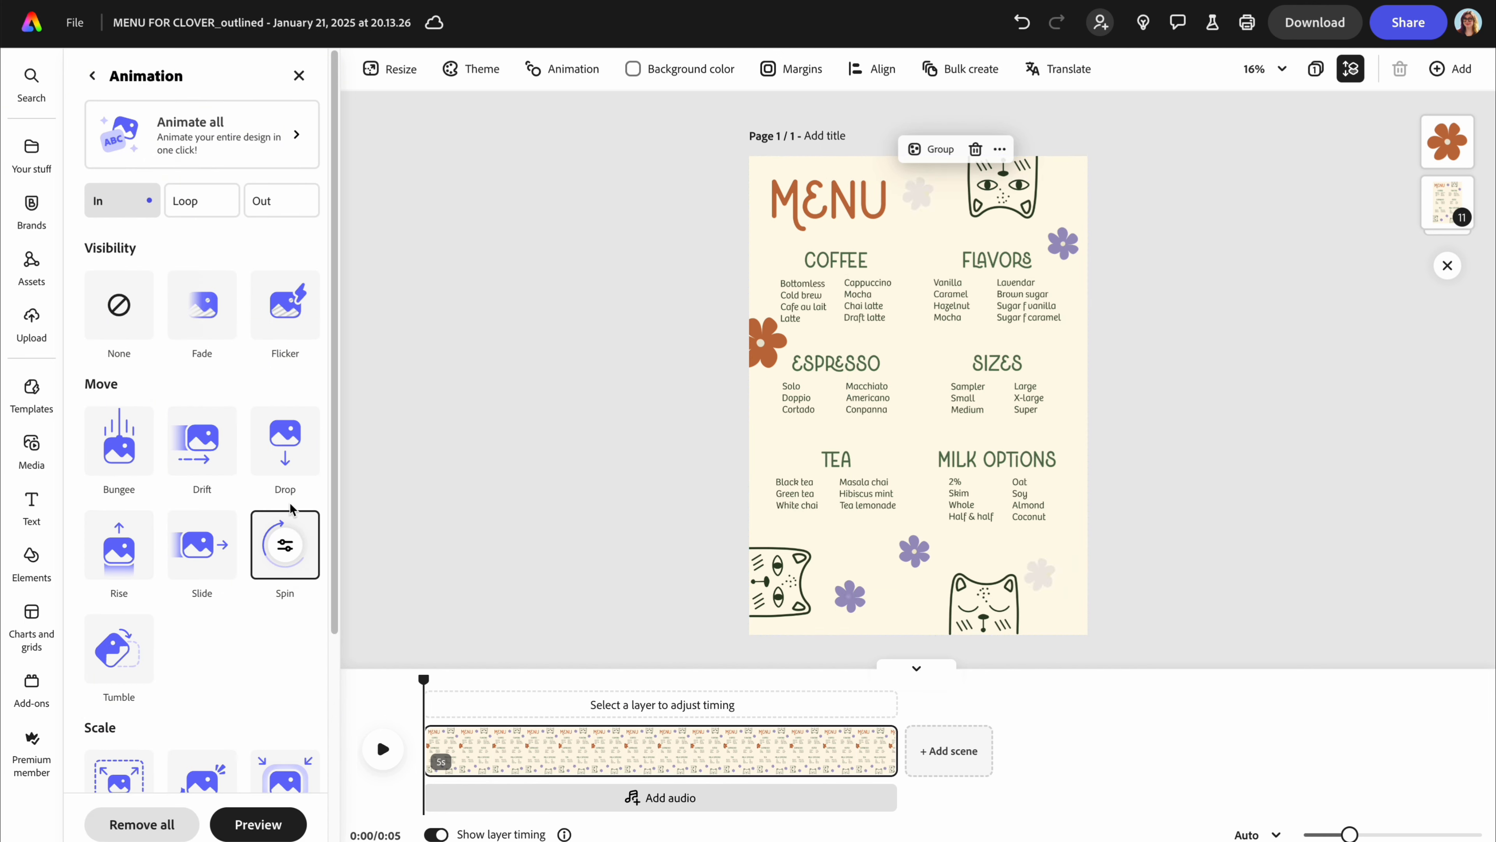
left_click(285, 546)
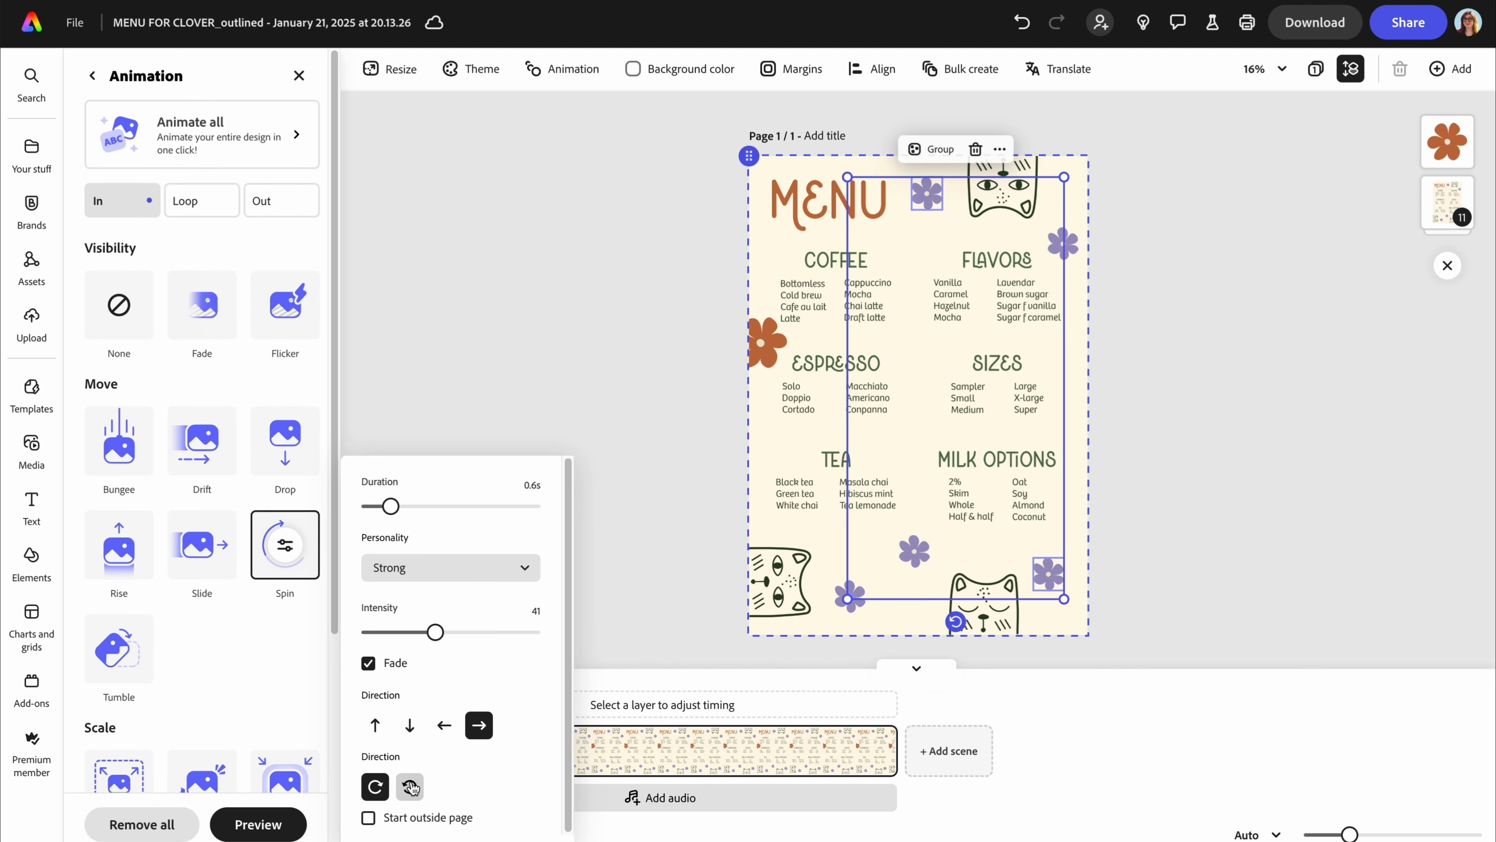
left_click(411, 787)
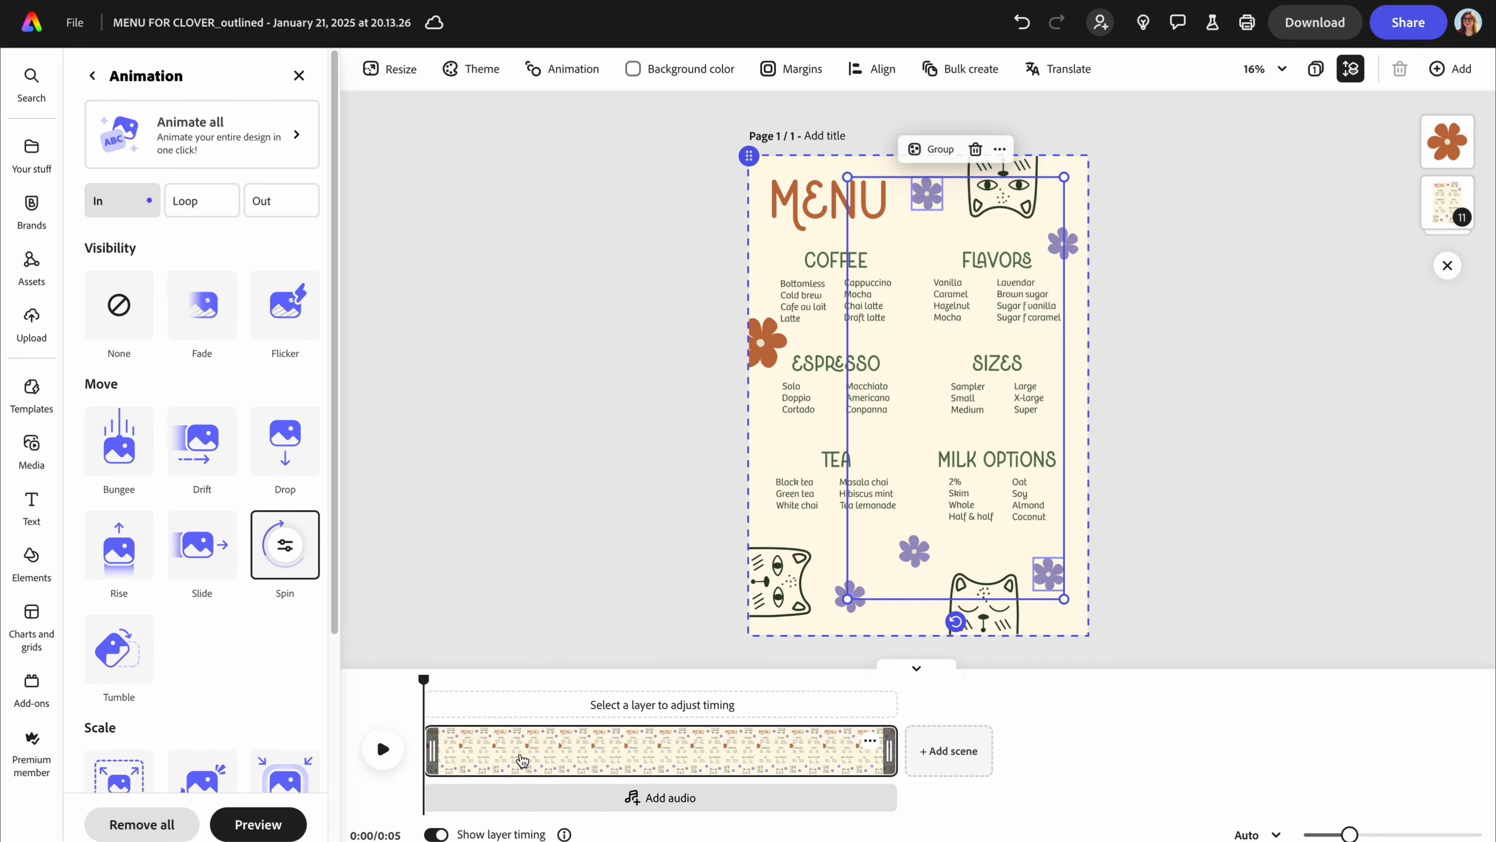
left_click(608, 321)
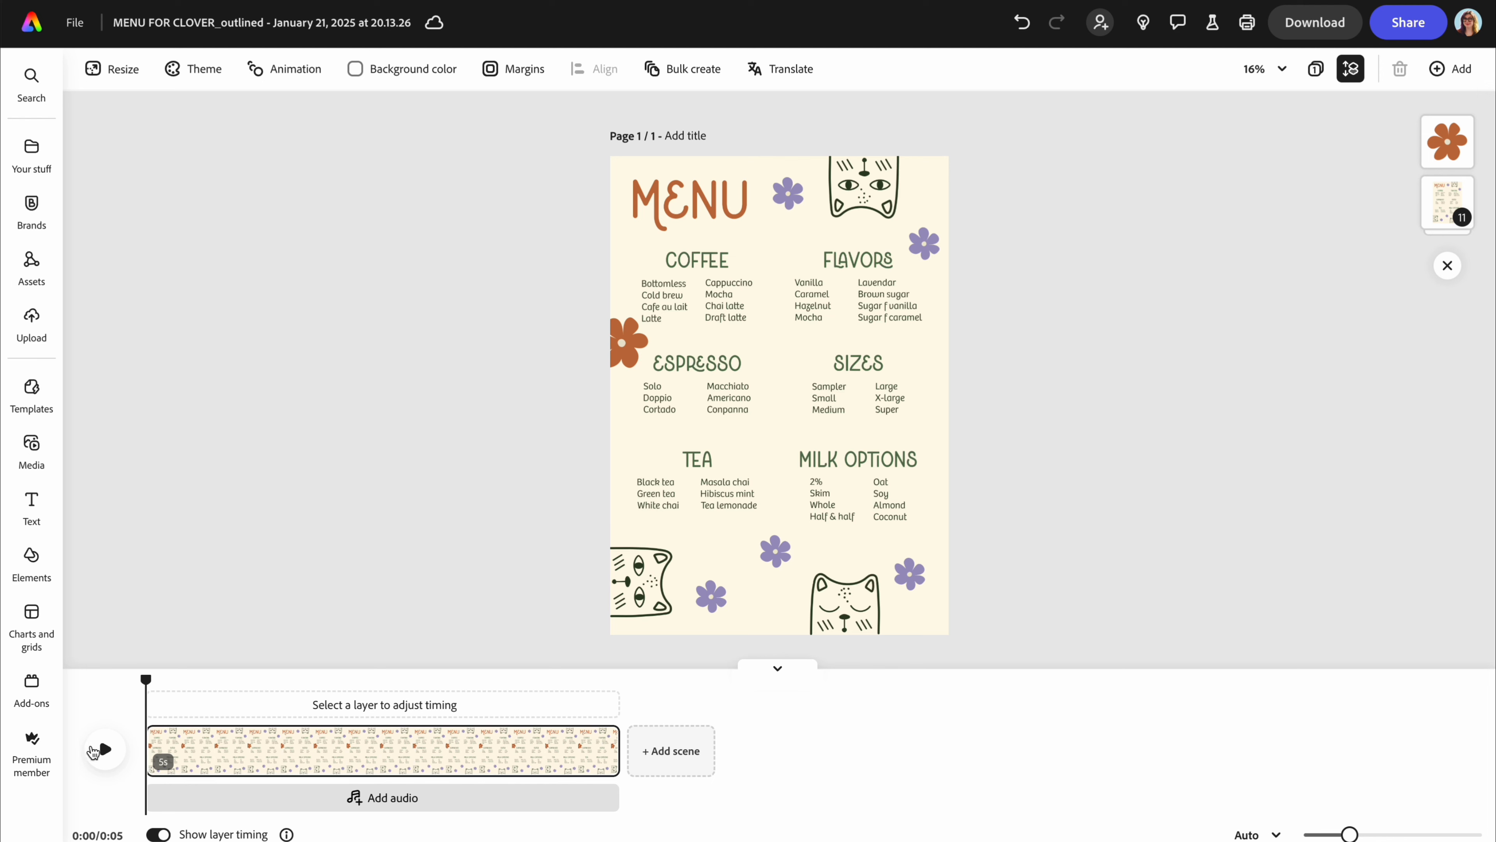
left_click(102, 750)
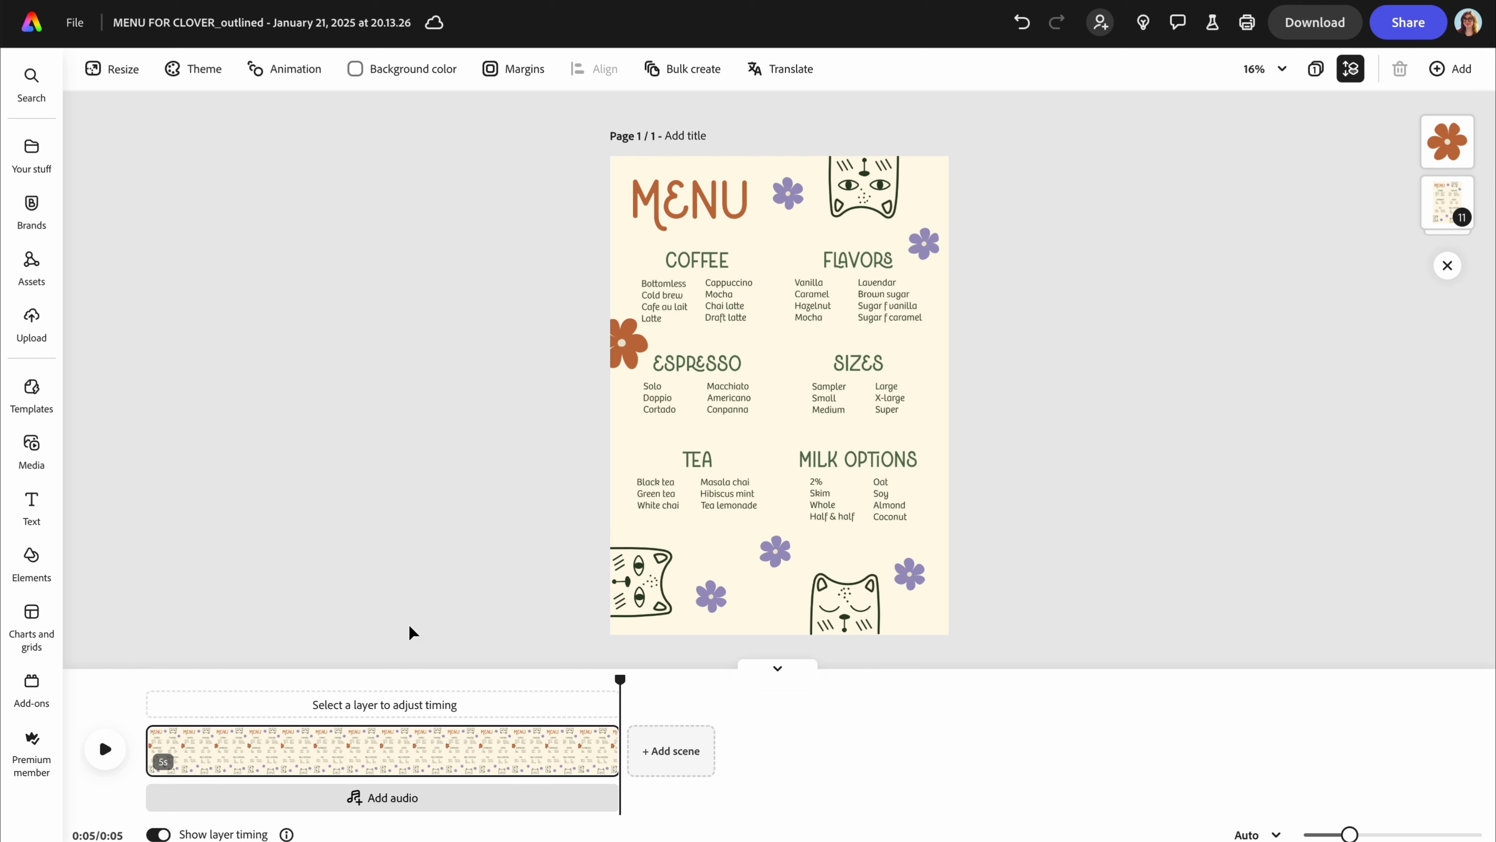
Add a looping counterclockwise Spin animation to the purple flowers beside the Menu title, the sideways cat and the lower cat
left_click(789, 194)
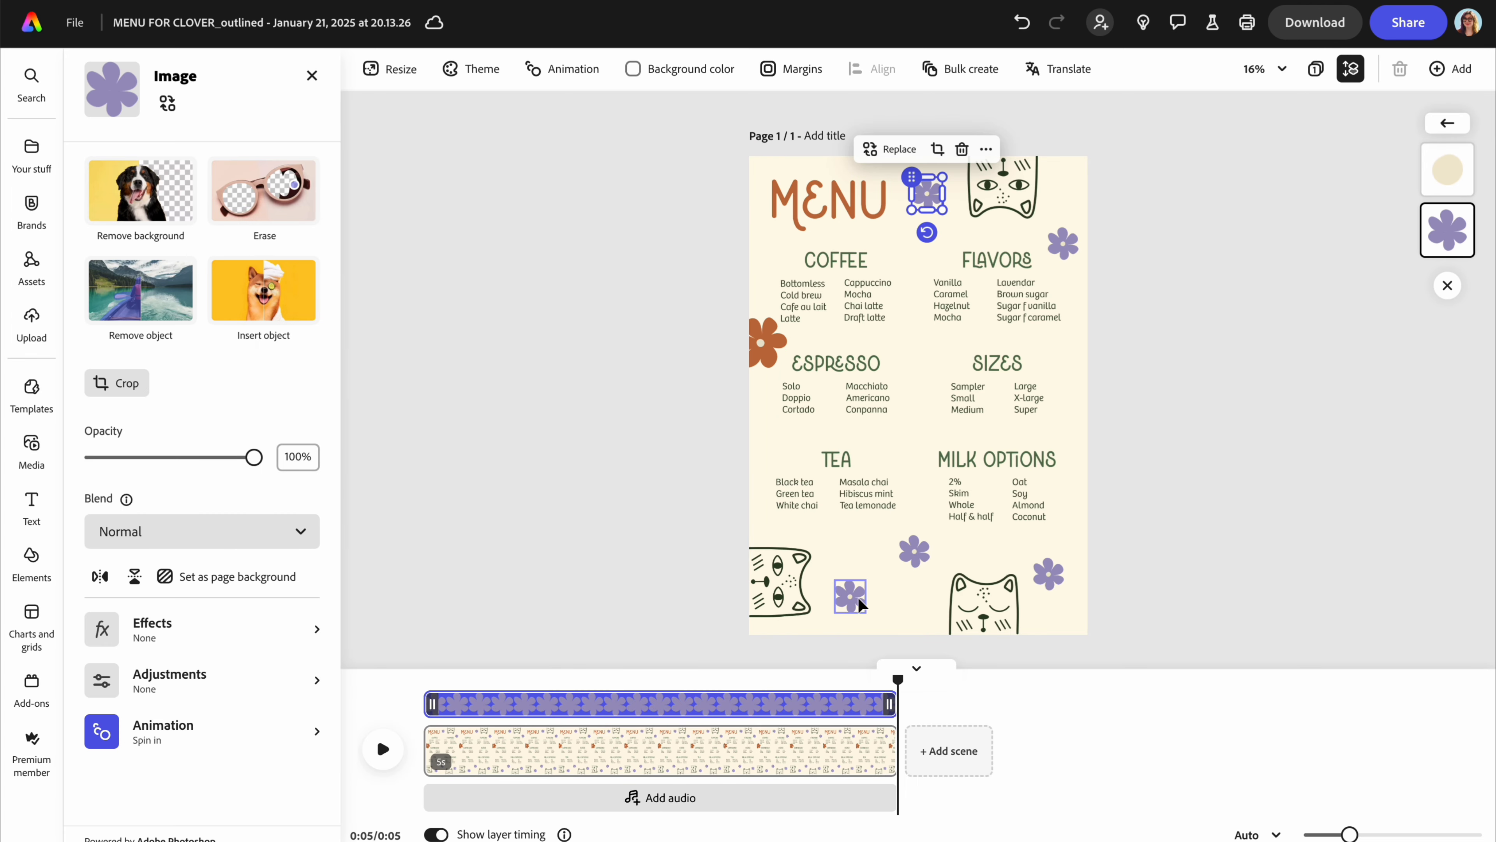
left_click(860, 604, "shift")
left_click(1057, 586, "shift")
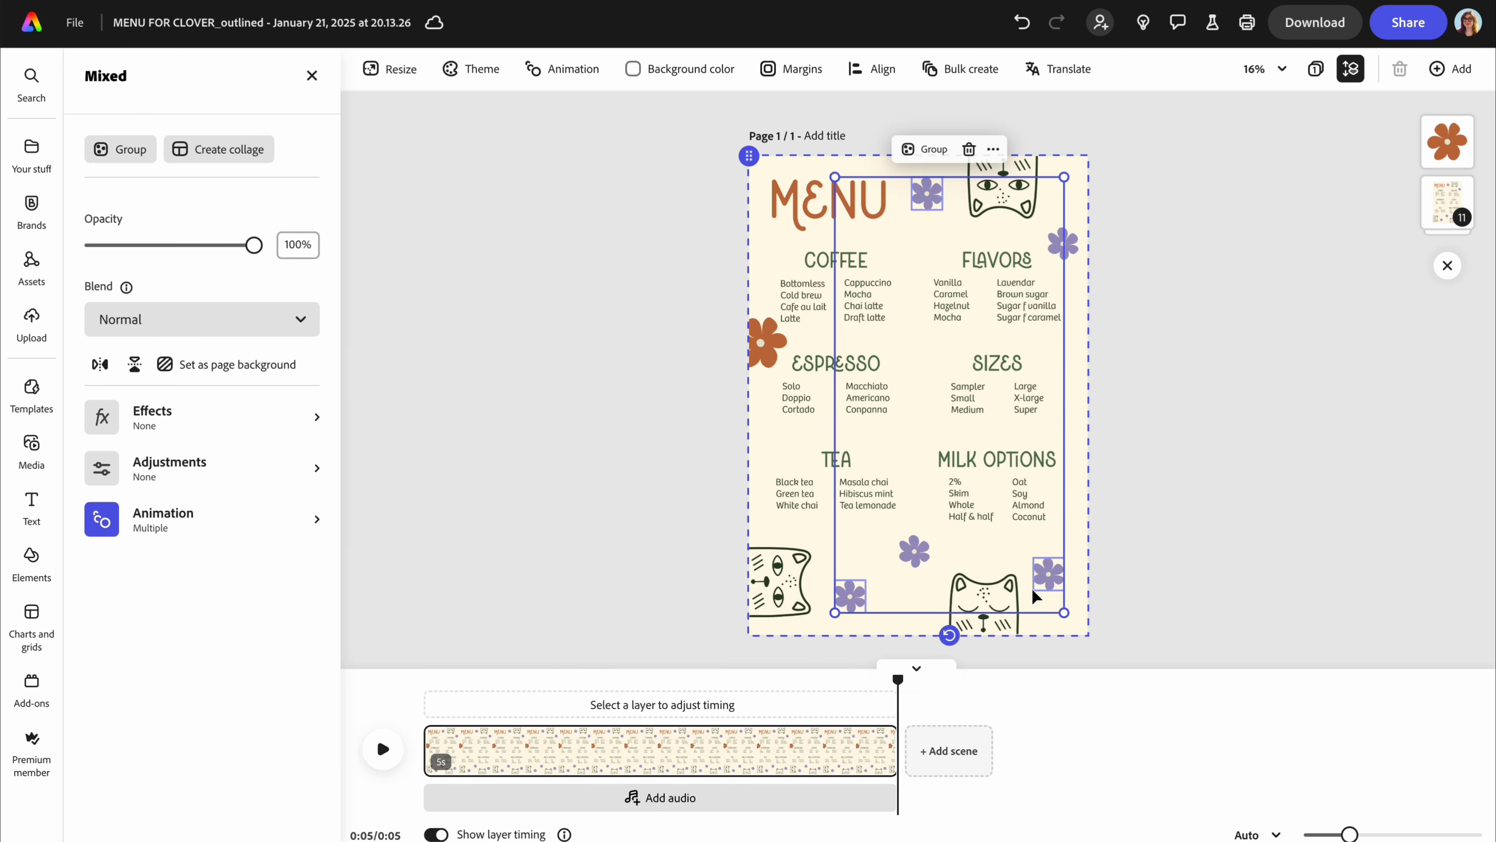
left_click(172, 527)
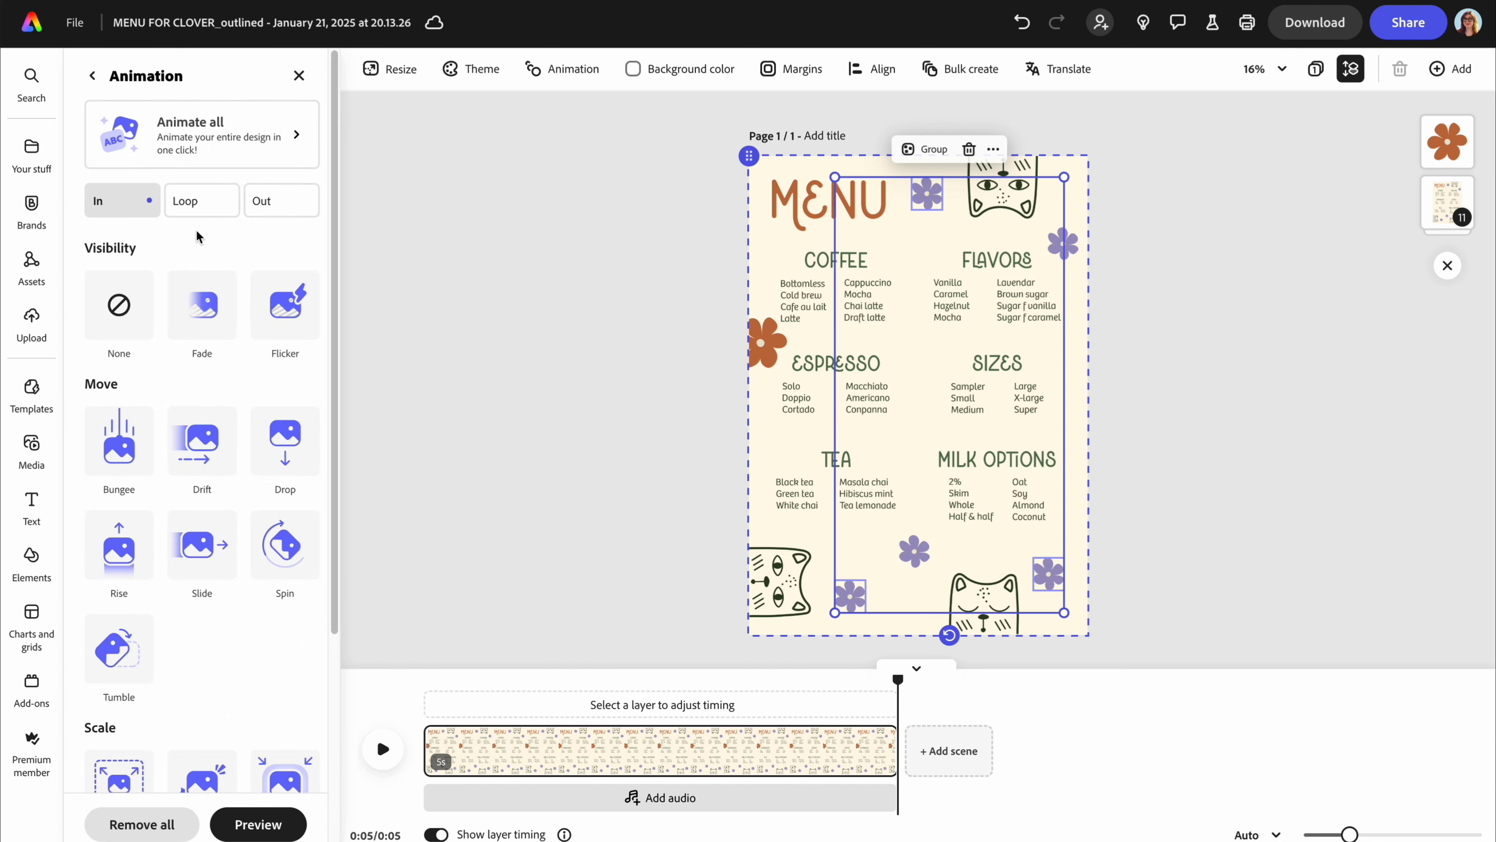
left_click(199, 214)
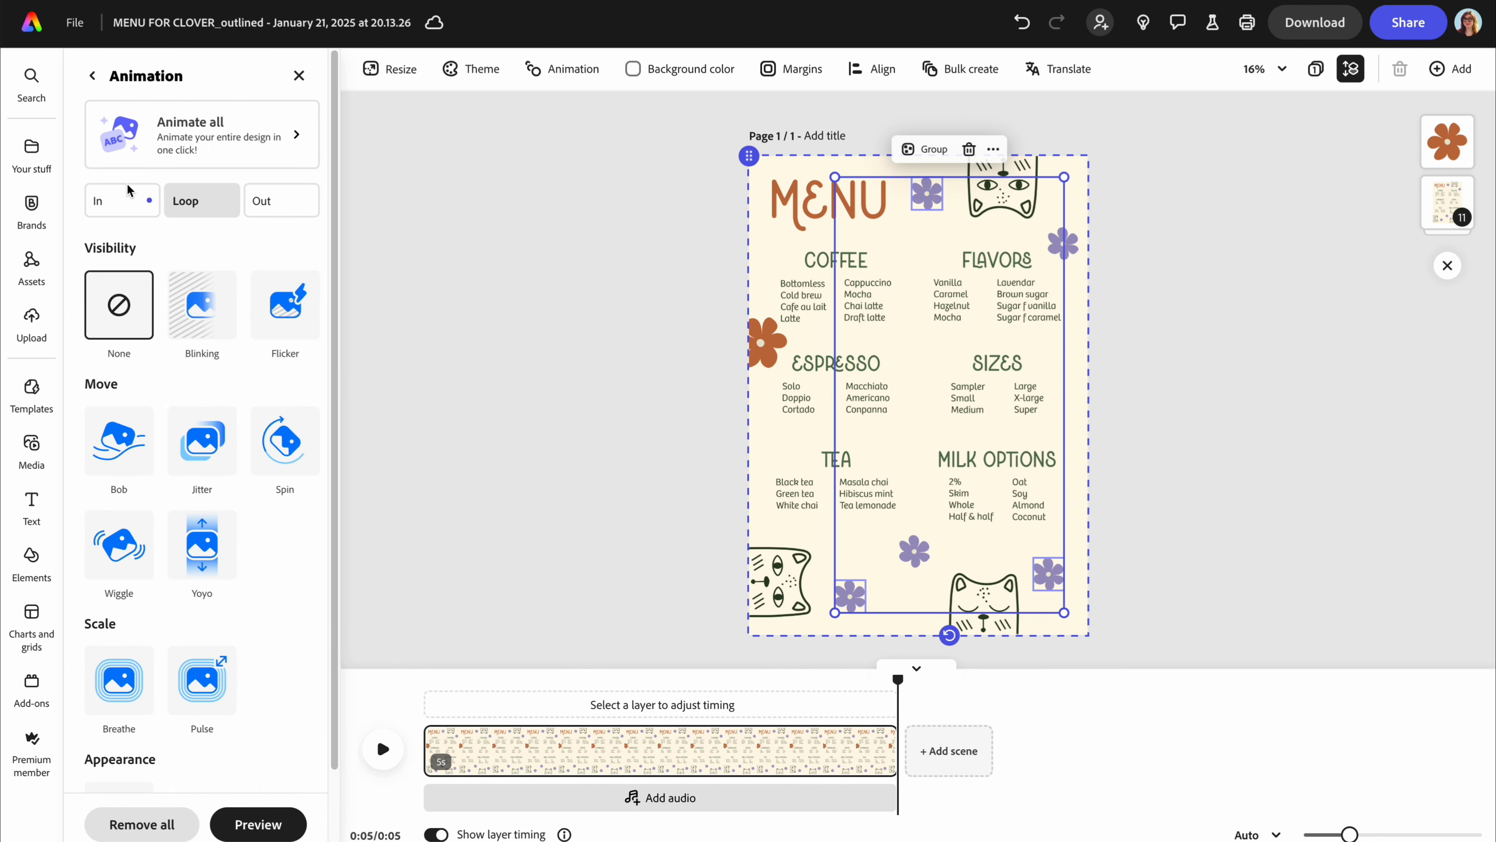
left_click(129, 203)
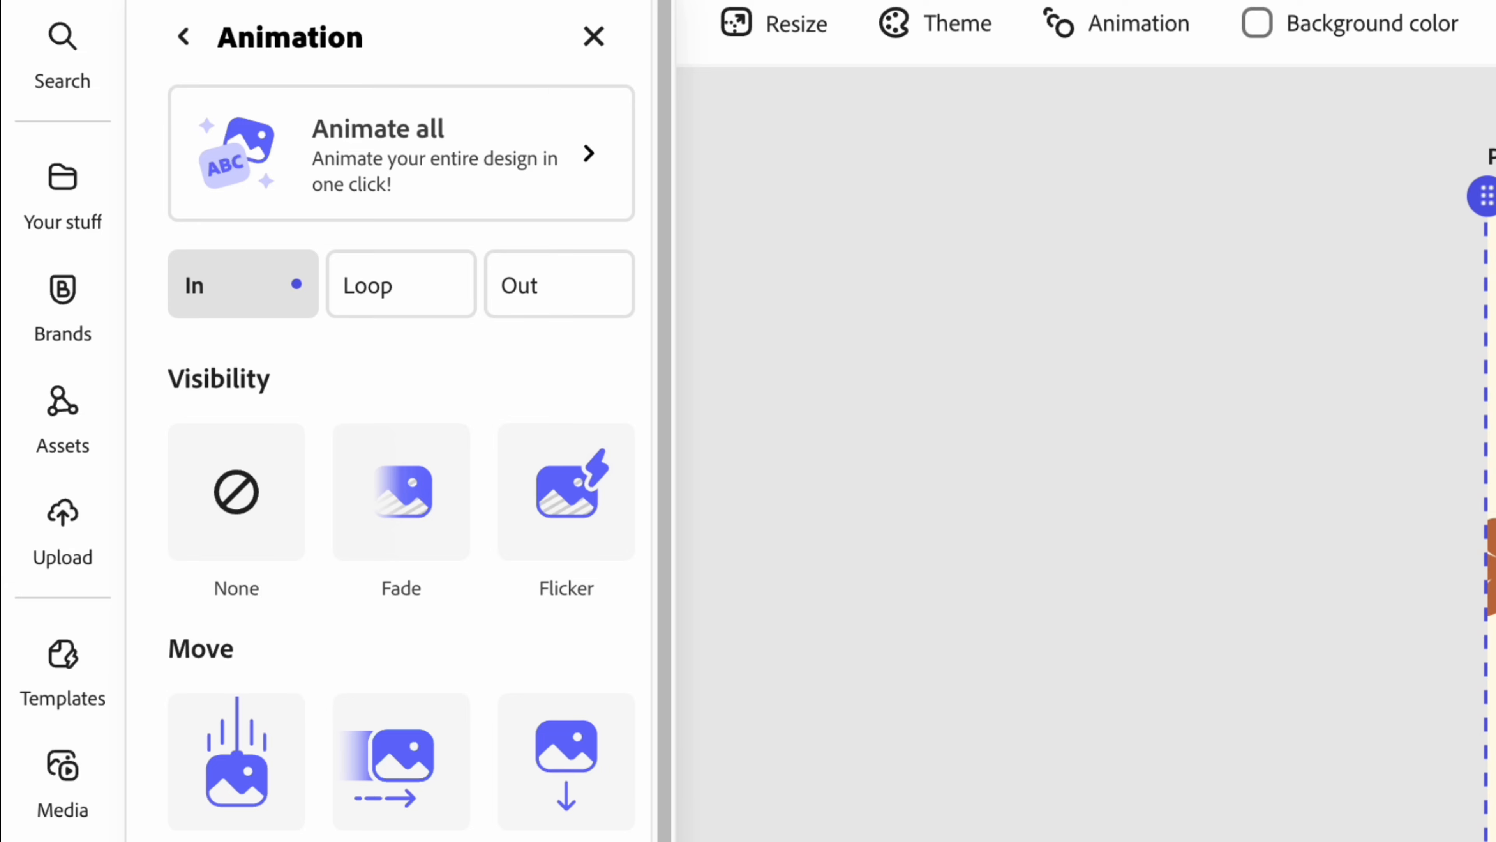
left_click(389, 288)
left_click(574, 772)
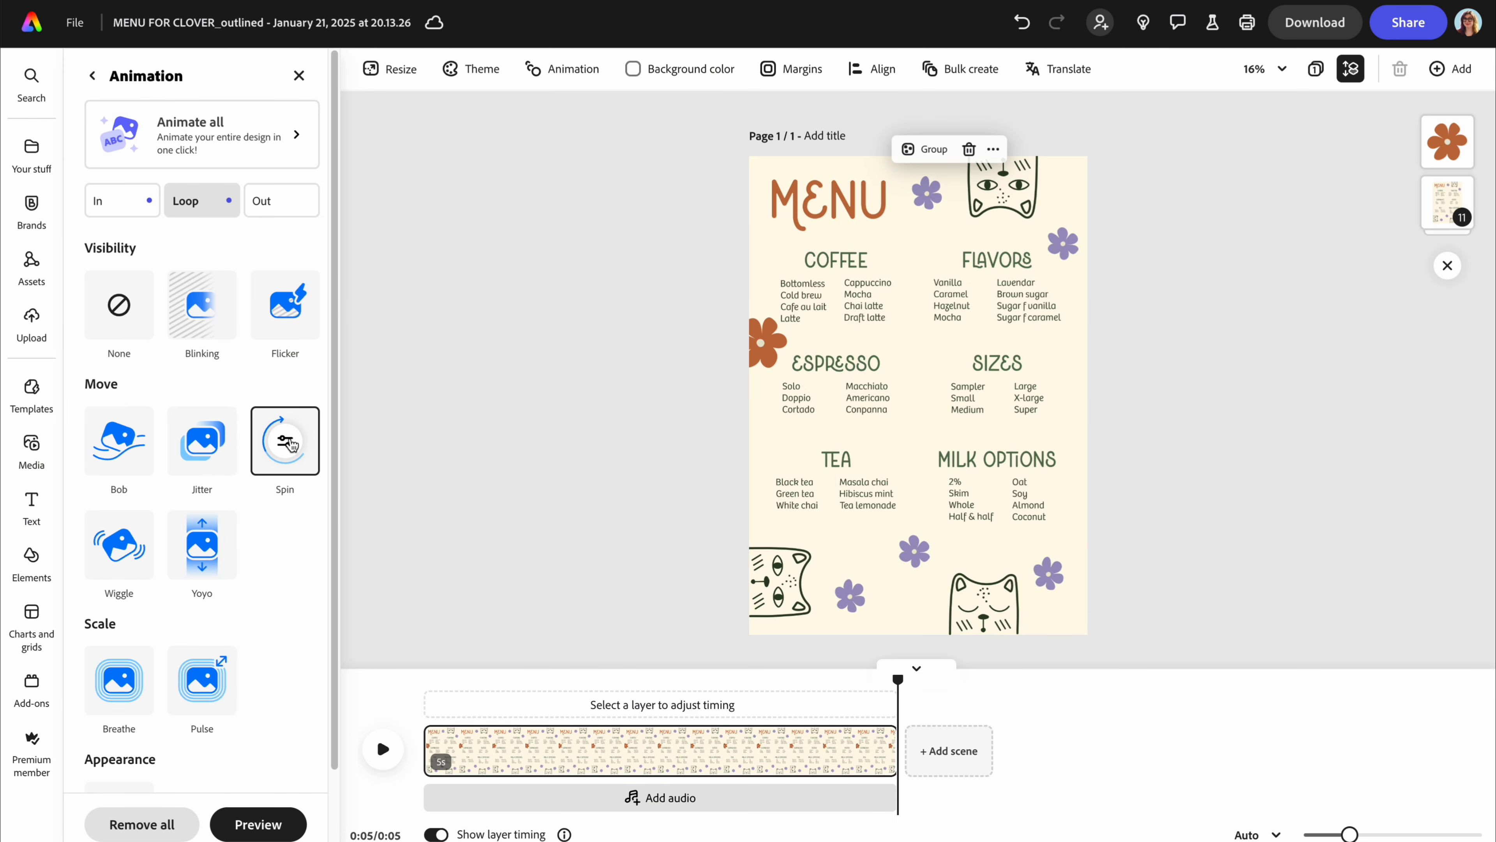
left_click(286, 442)
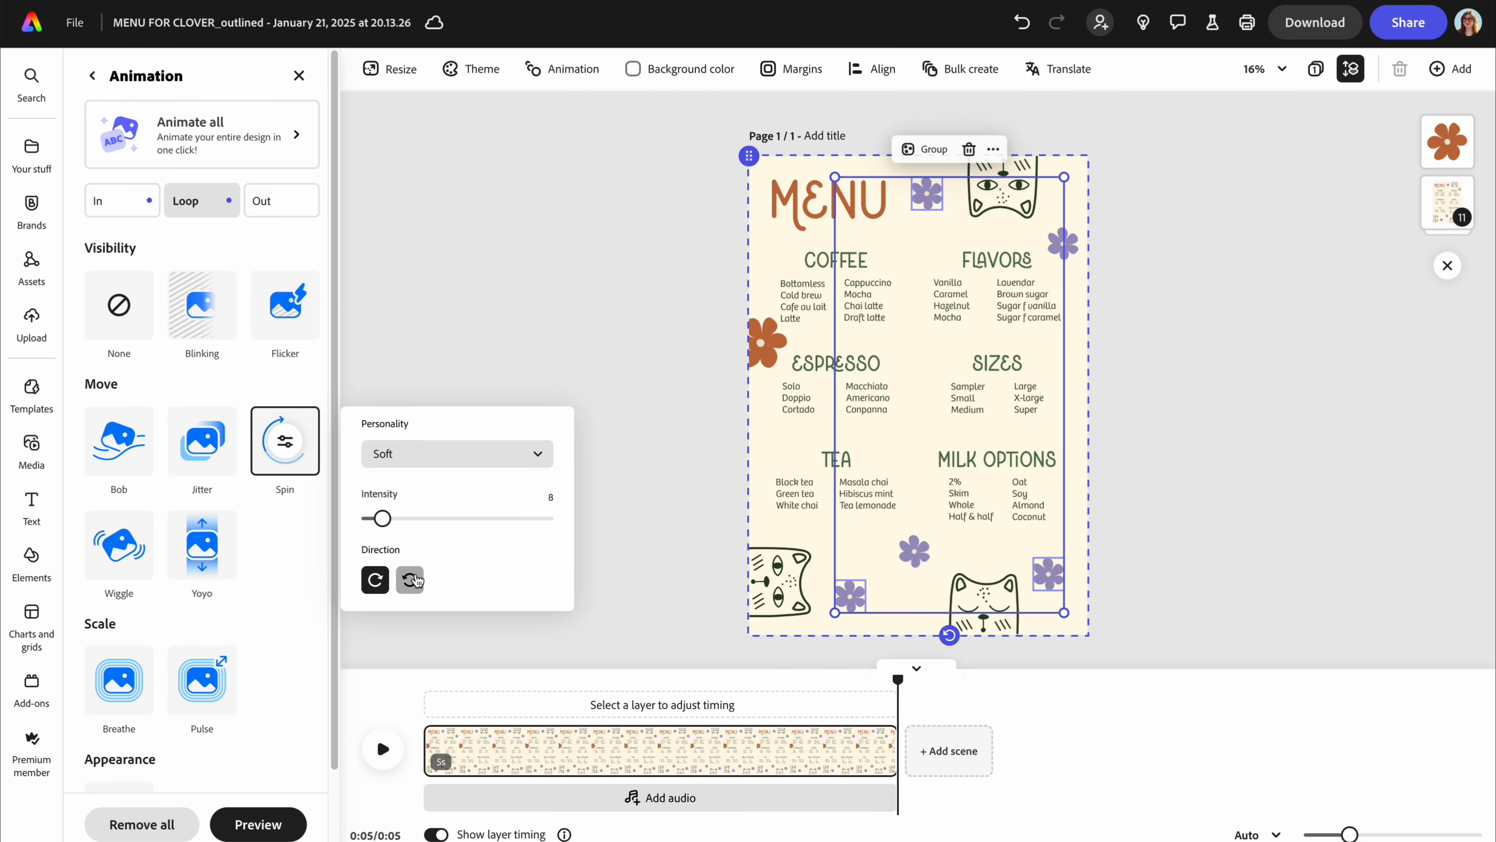
left_click(410, 579)
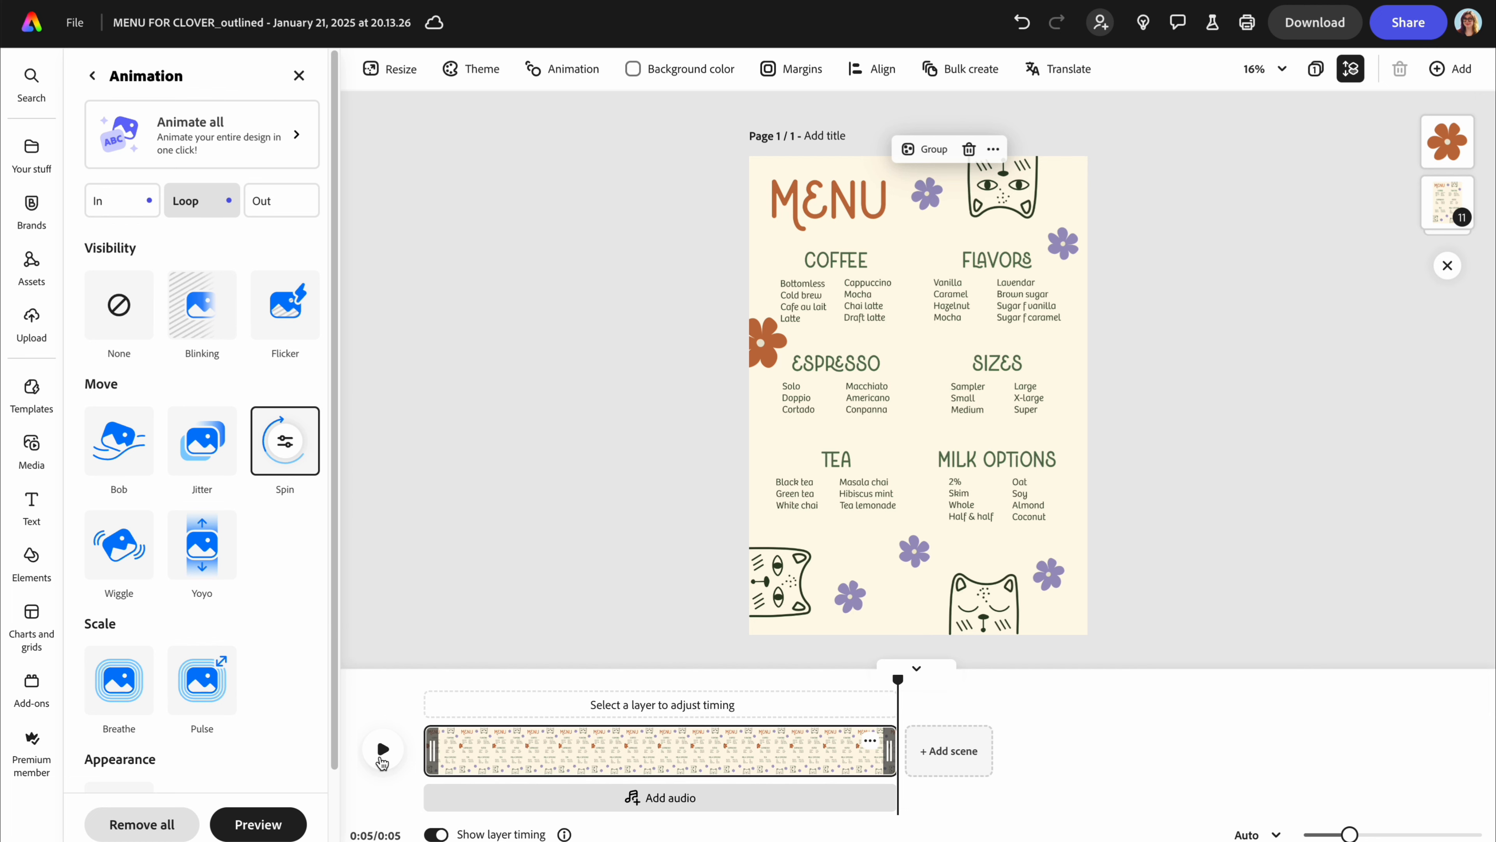
Play the menu scene to check the spinning flowers, and deselect them
left_click(383, 750)
left_click(383, 750)
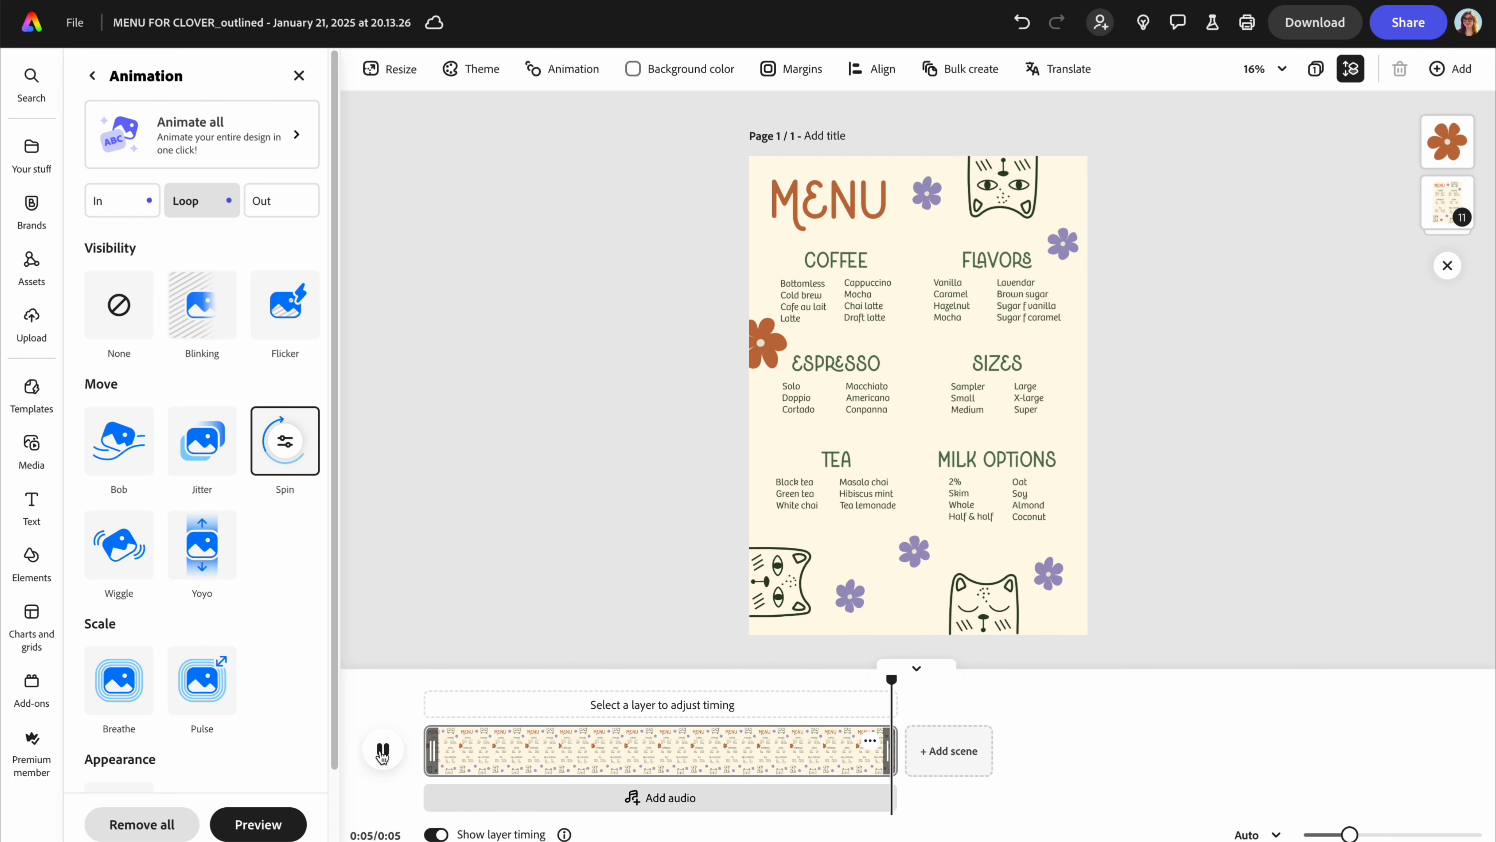
left_click(436, 553)
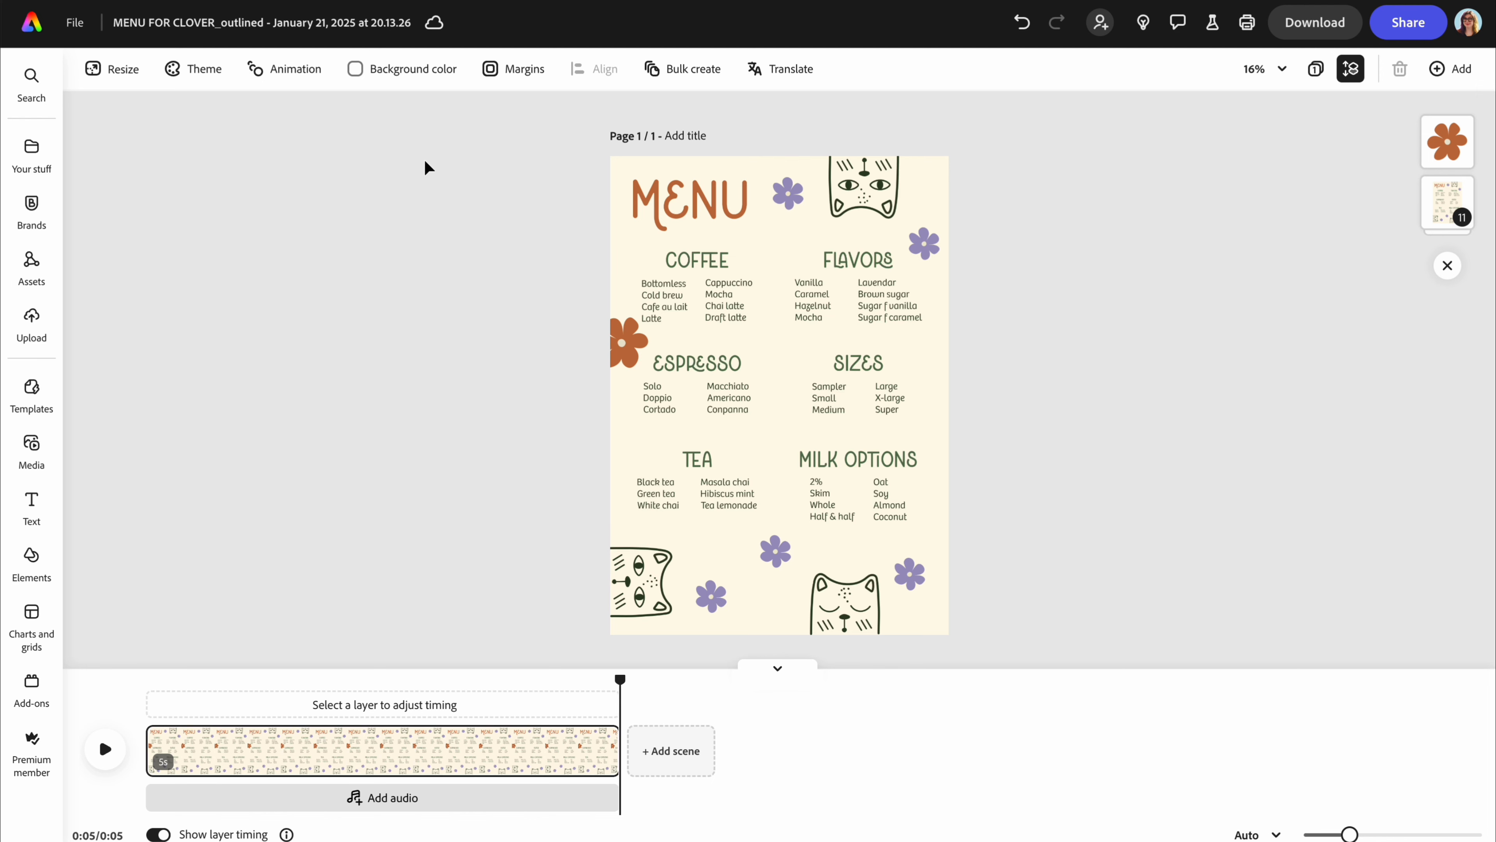
Leave the menu design and show all templates of the Clover Cat Cafe brand
left_click(26, 23)
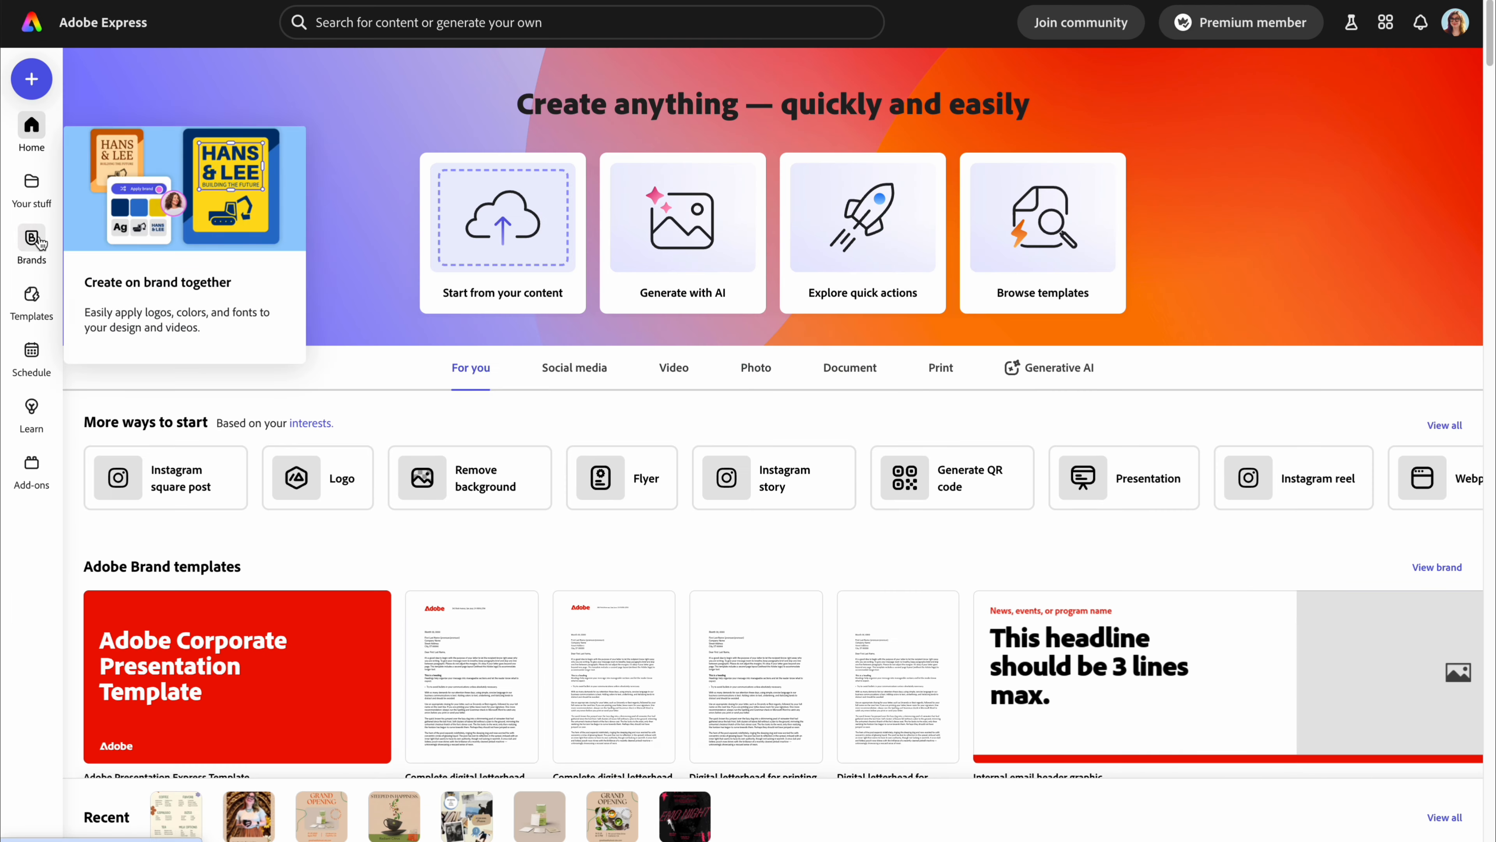
left_click(34, 238)
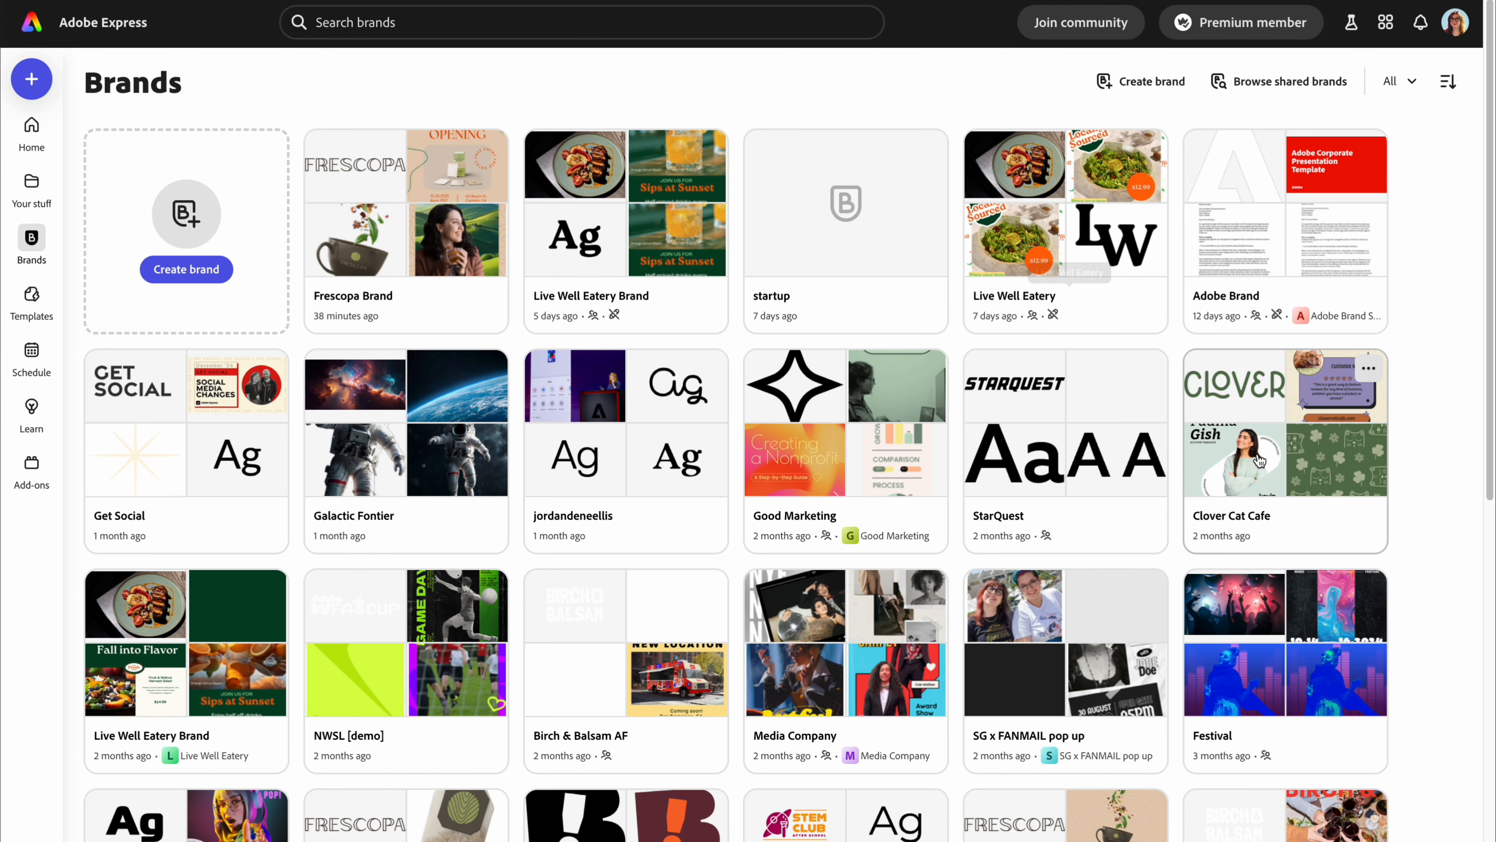
left_click(1260, 495)
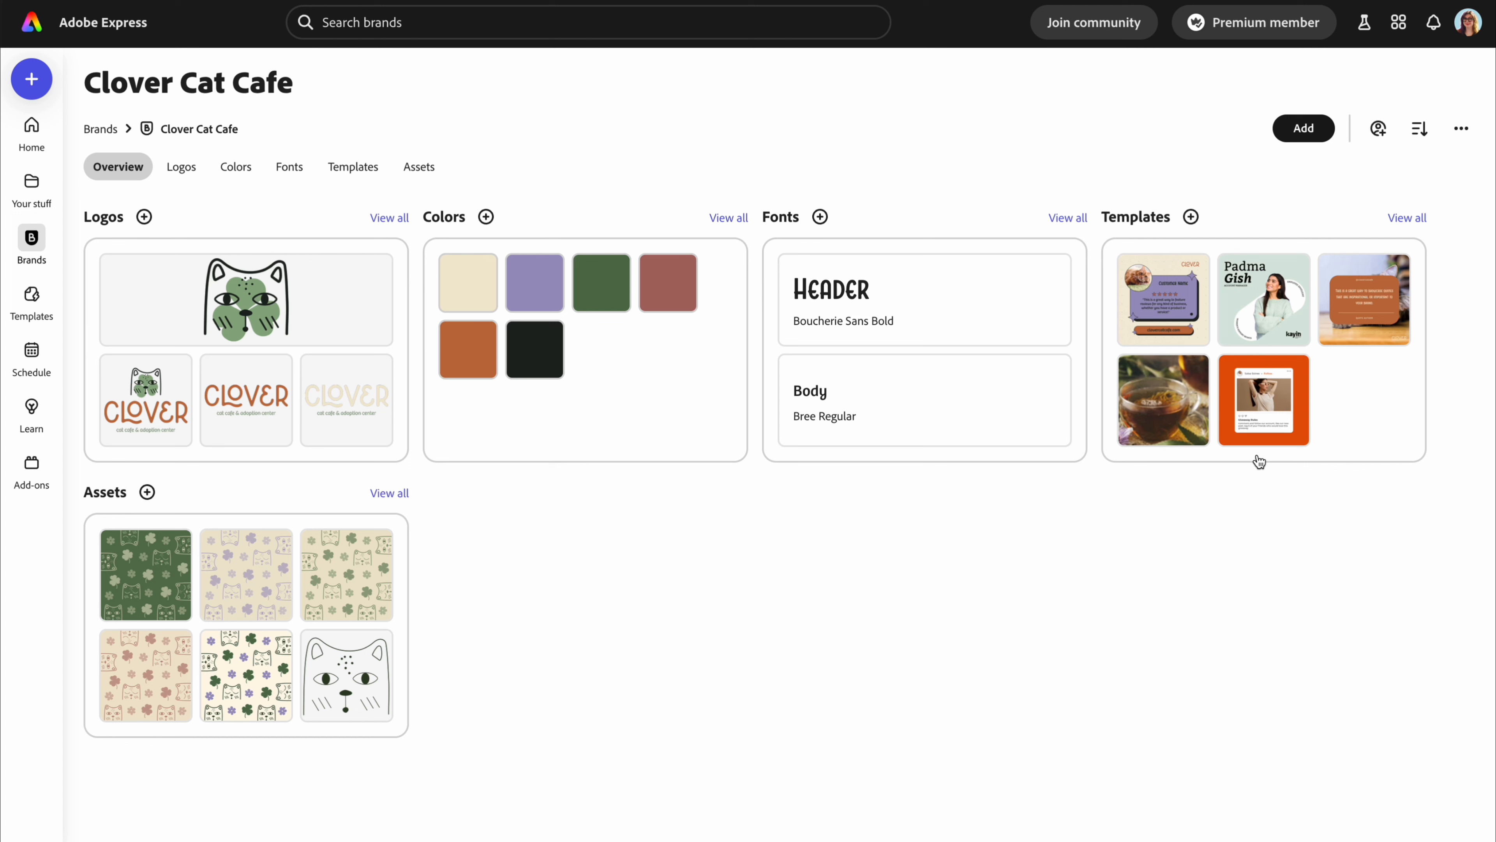
left_click(1407, 218)
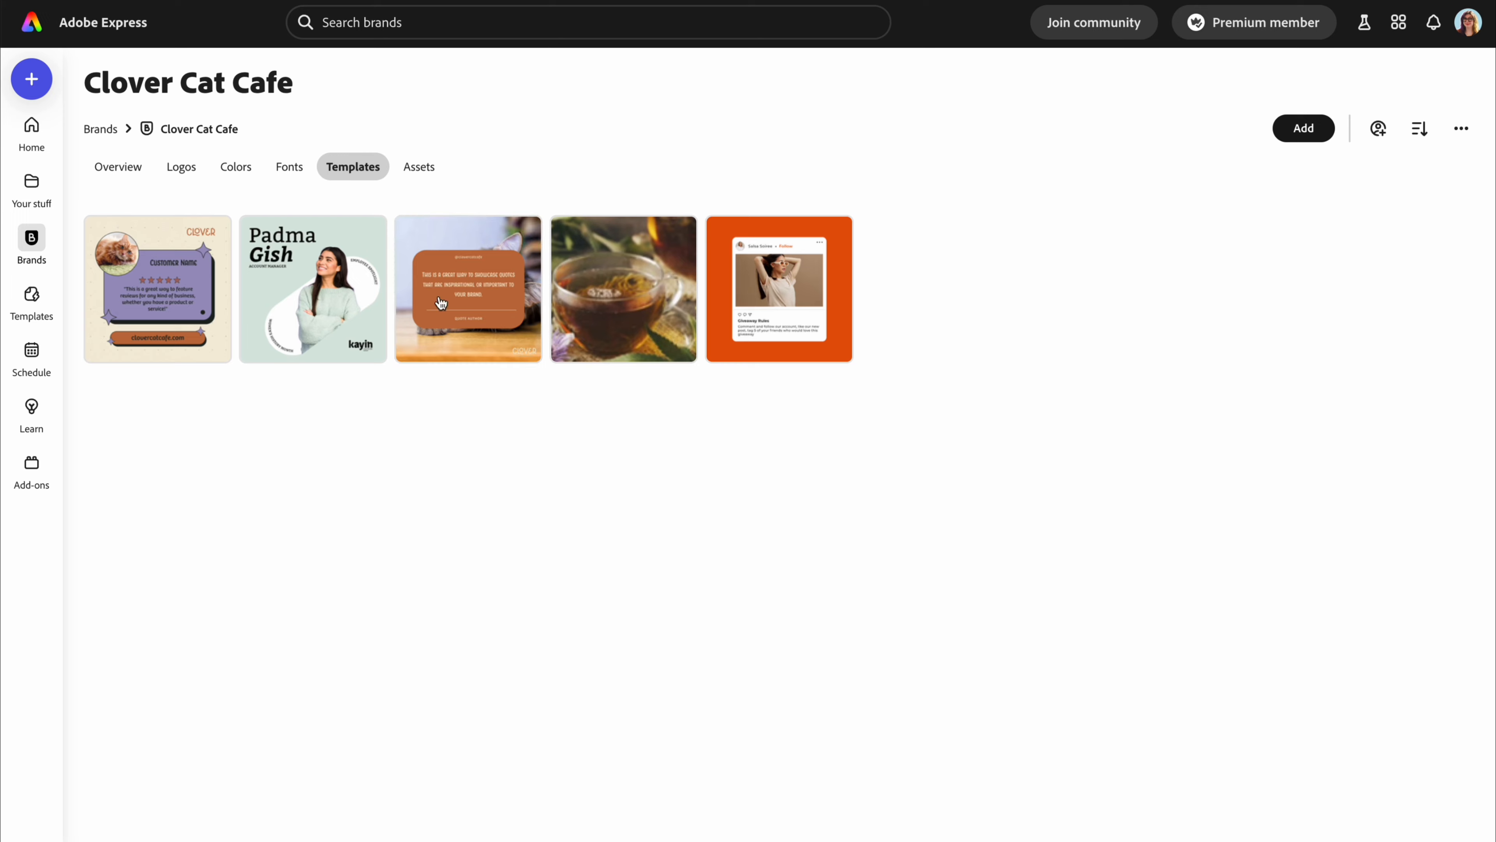
Start a new file from the Employee Spotlight brand template and close the search suggestions
left_click(334, 326)
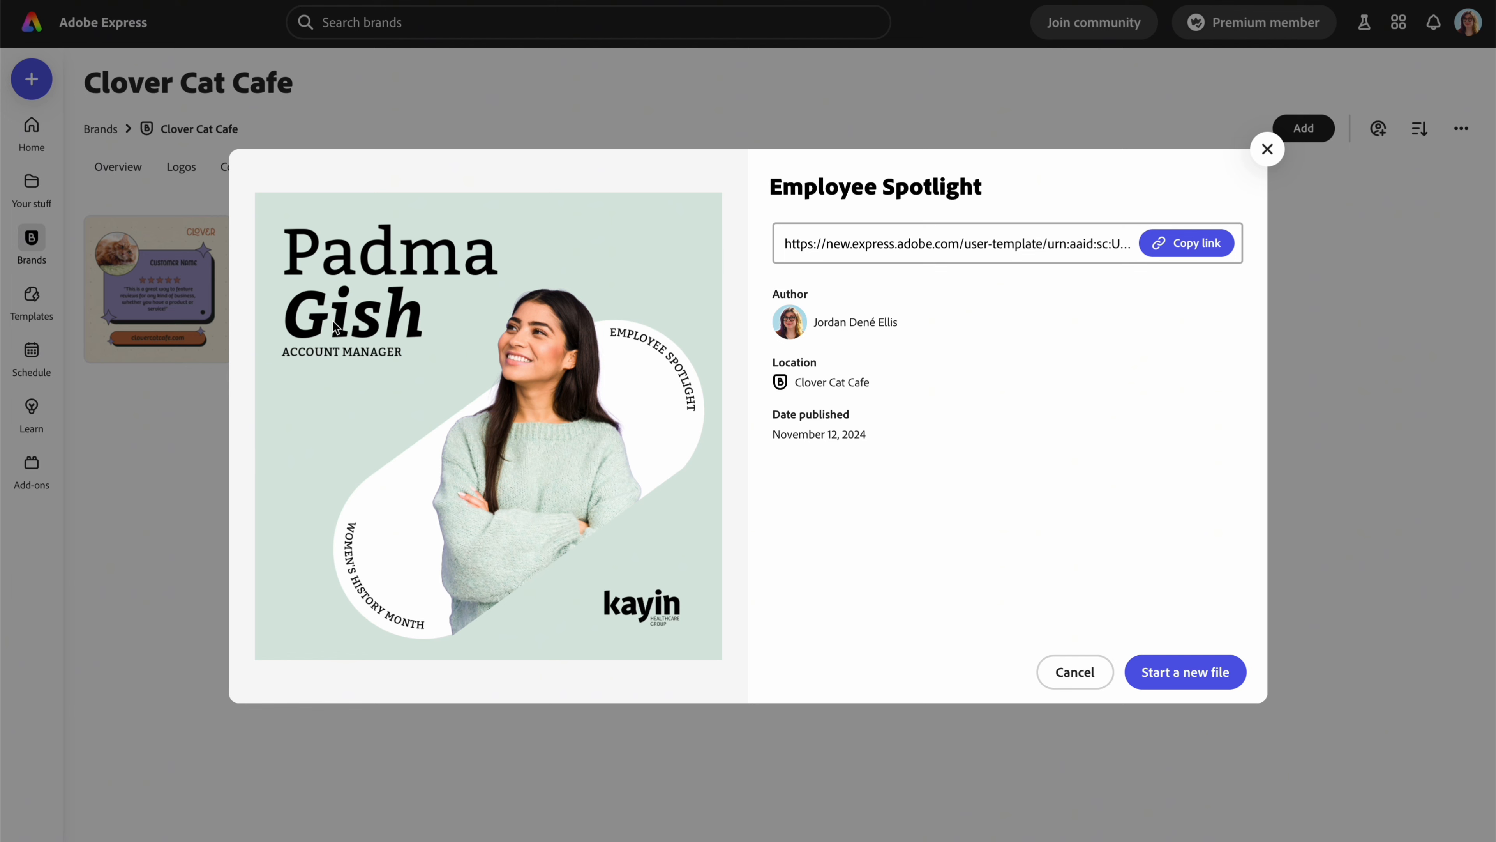
left_click(1205, 670)
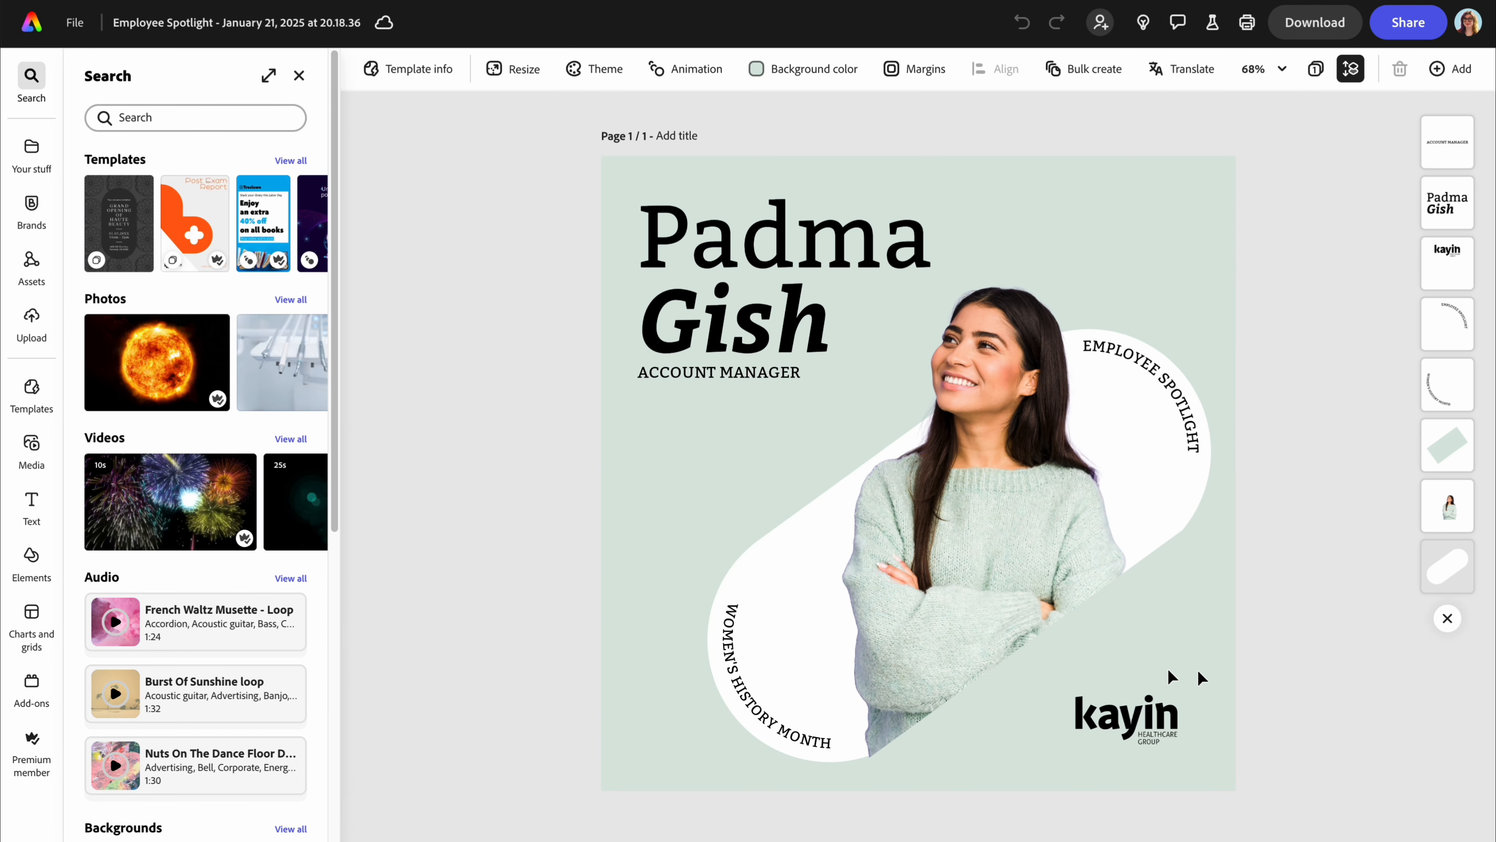
left_click(300, 76)
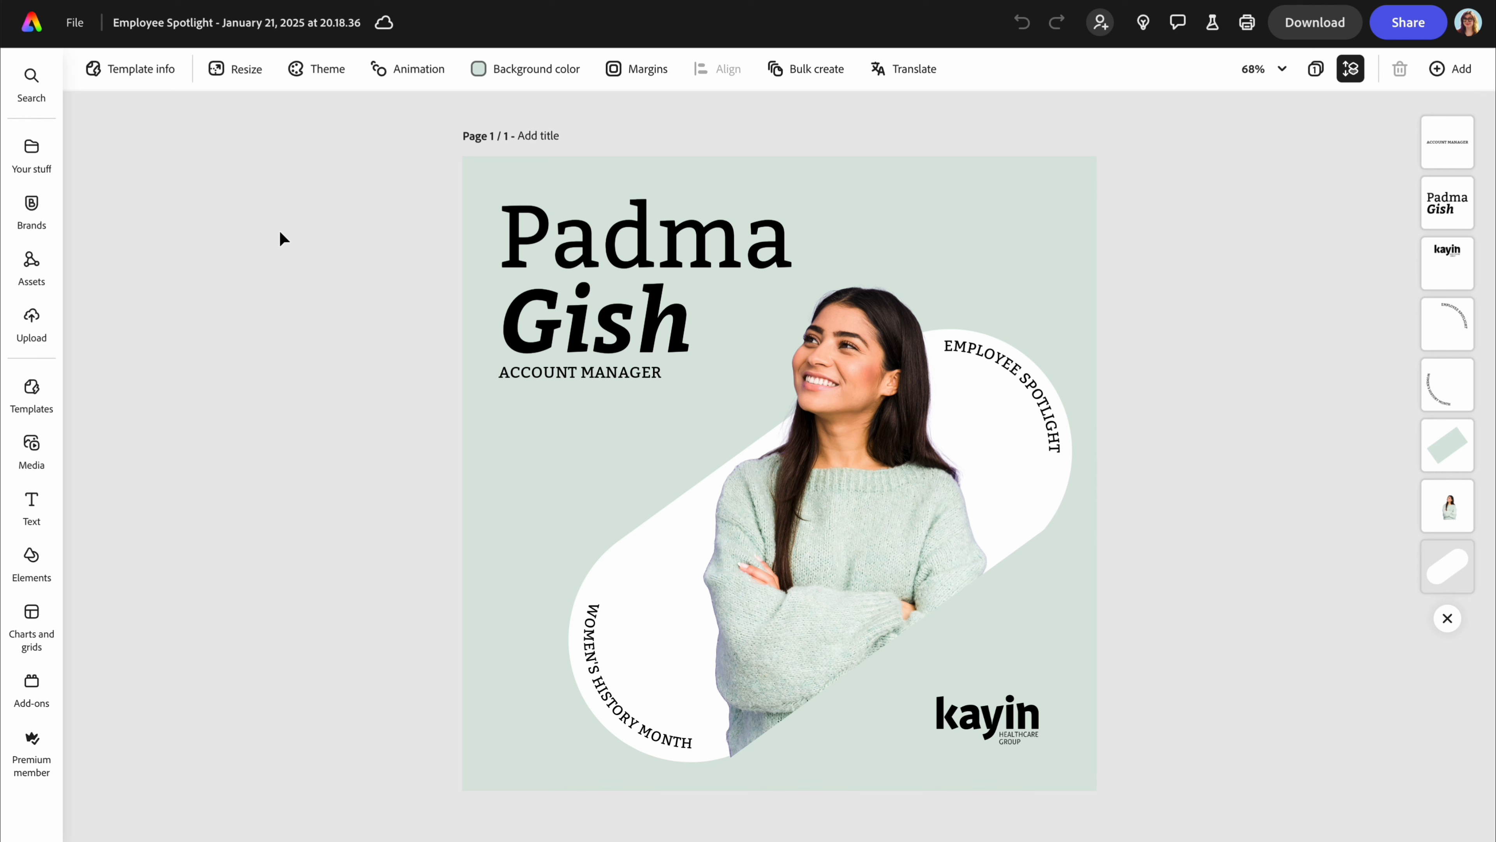
Apply the Clover Cat Cafe brand to the Employee Spotlight design and shuffle its colors several times
left_click(32, 207)
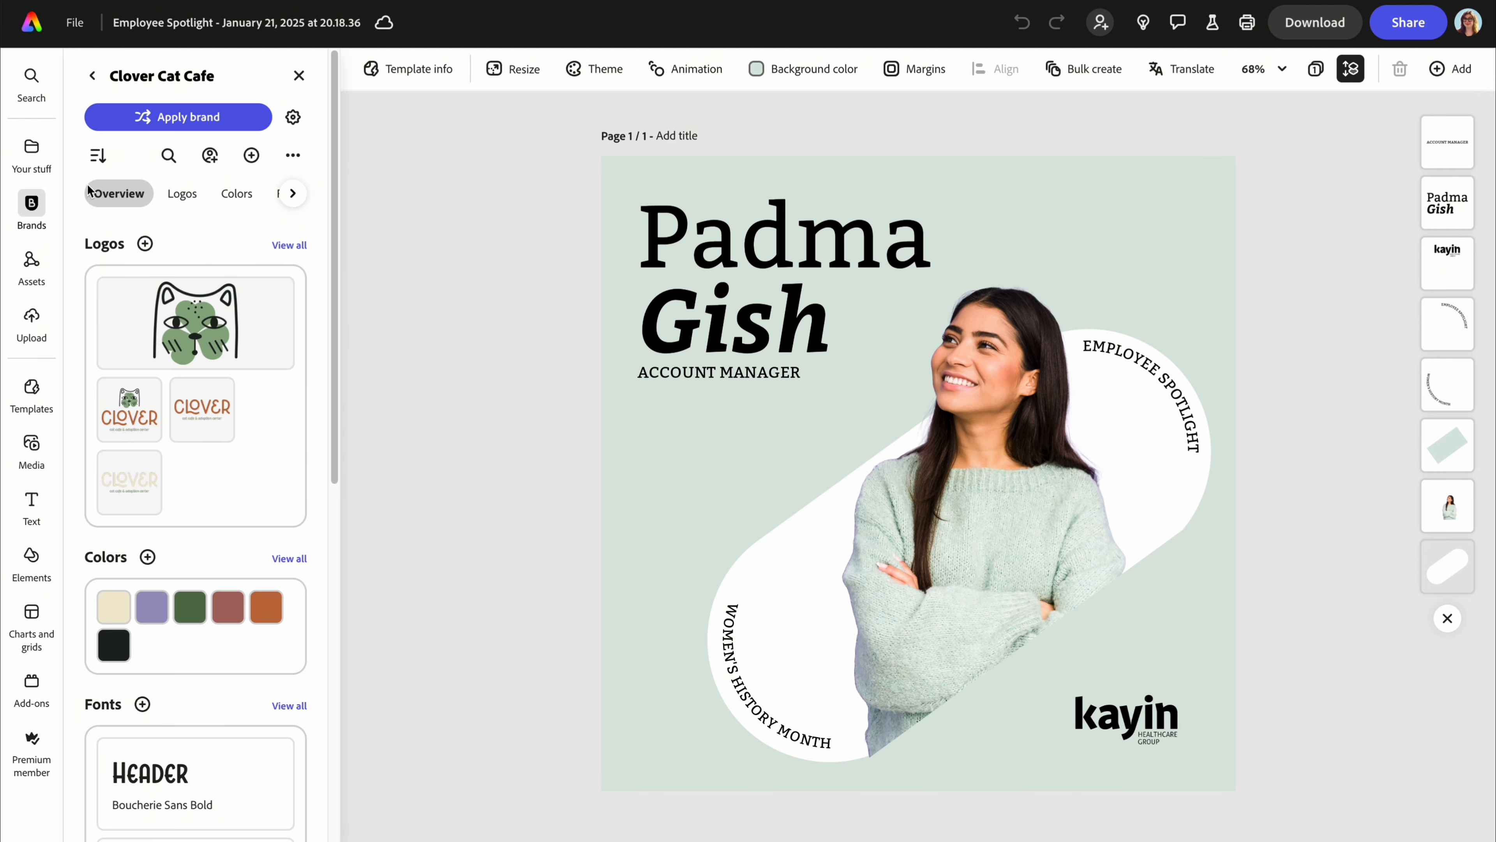
left_click(220, 118)
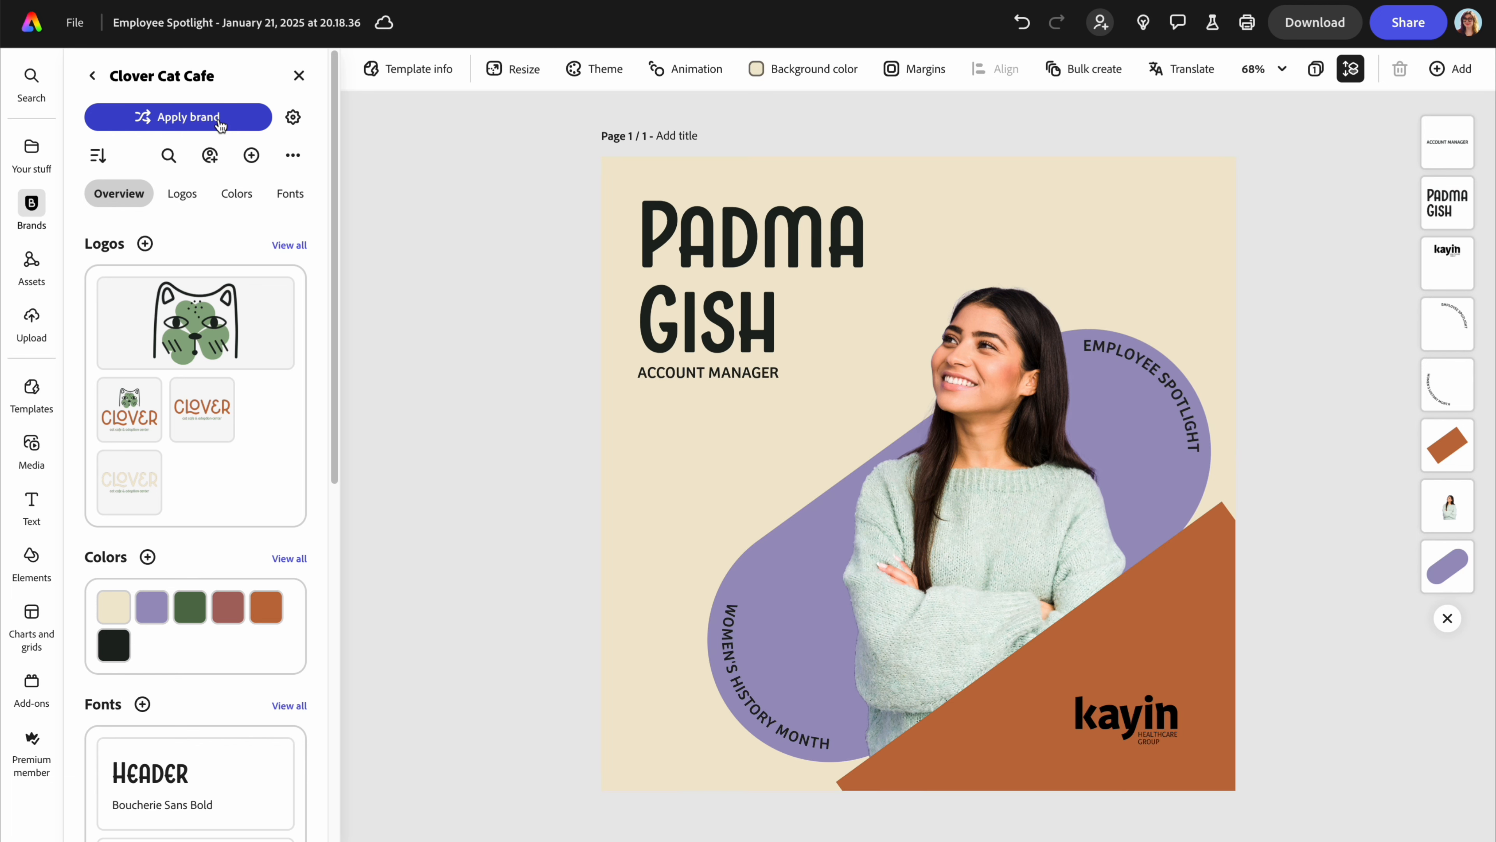
left_click(200, 124)
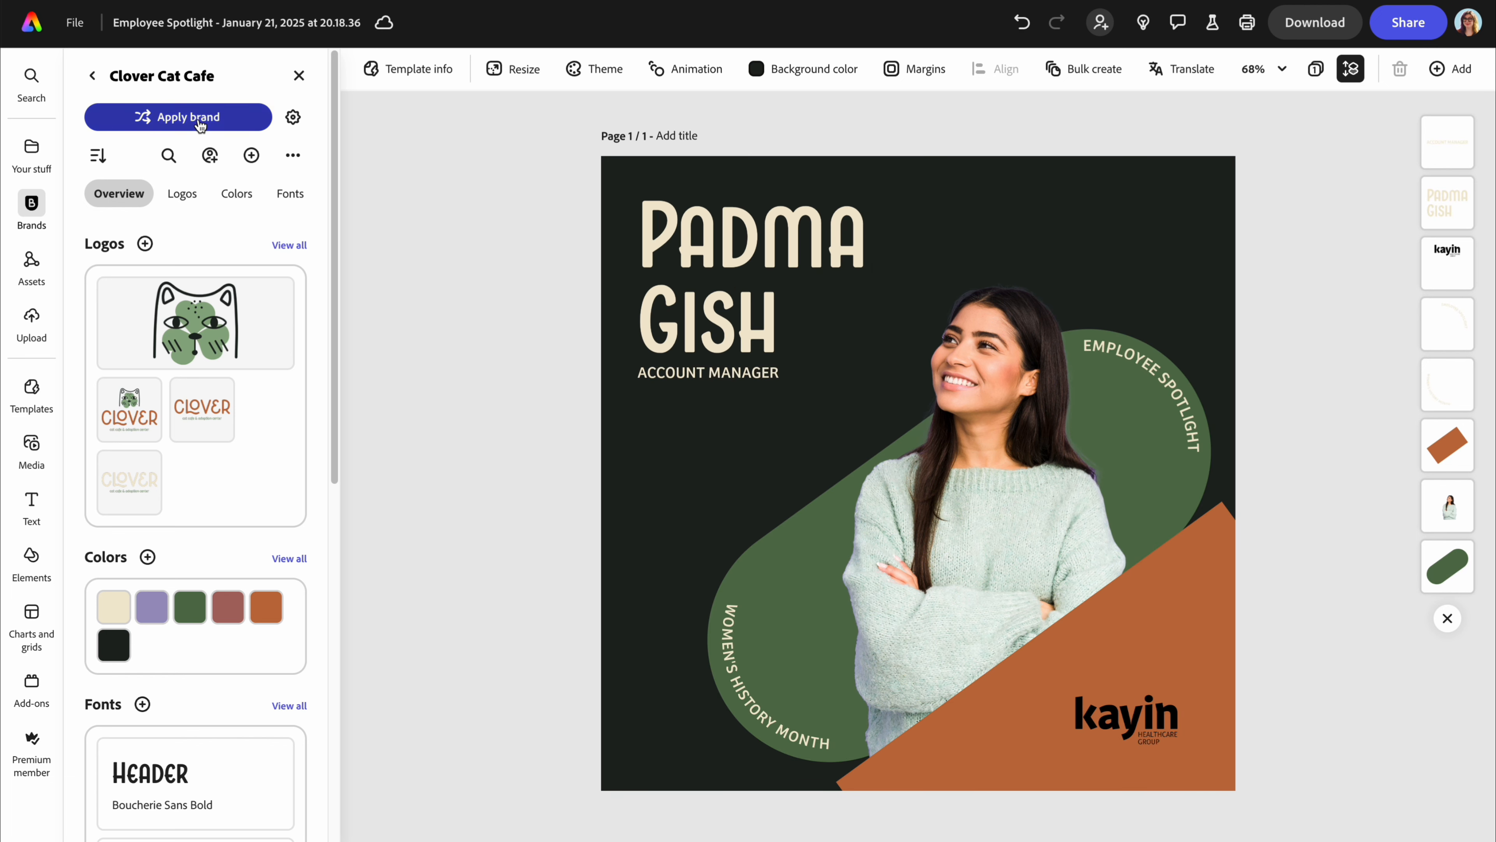
left_click(201, 124)
left_click(200, 124)
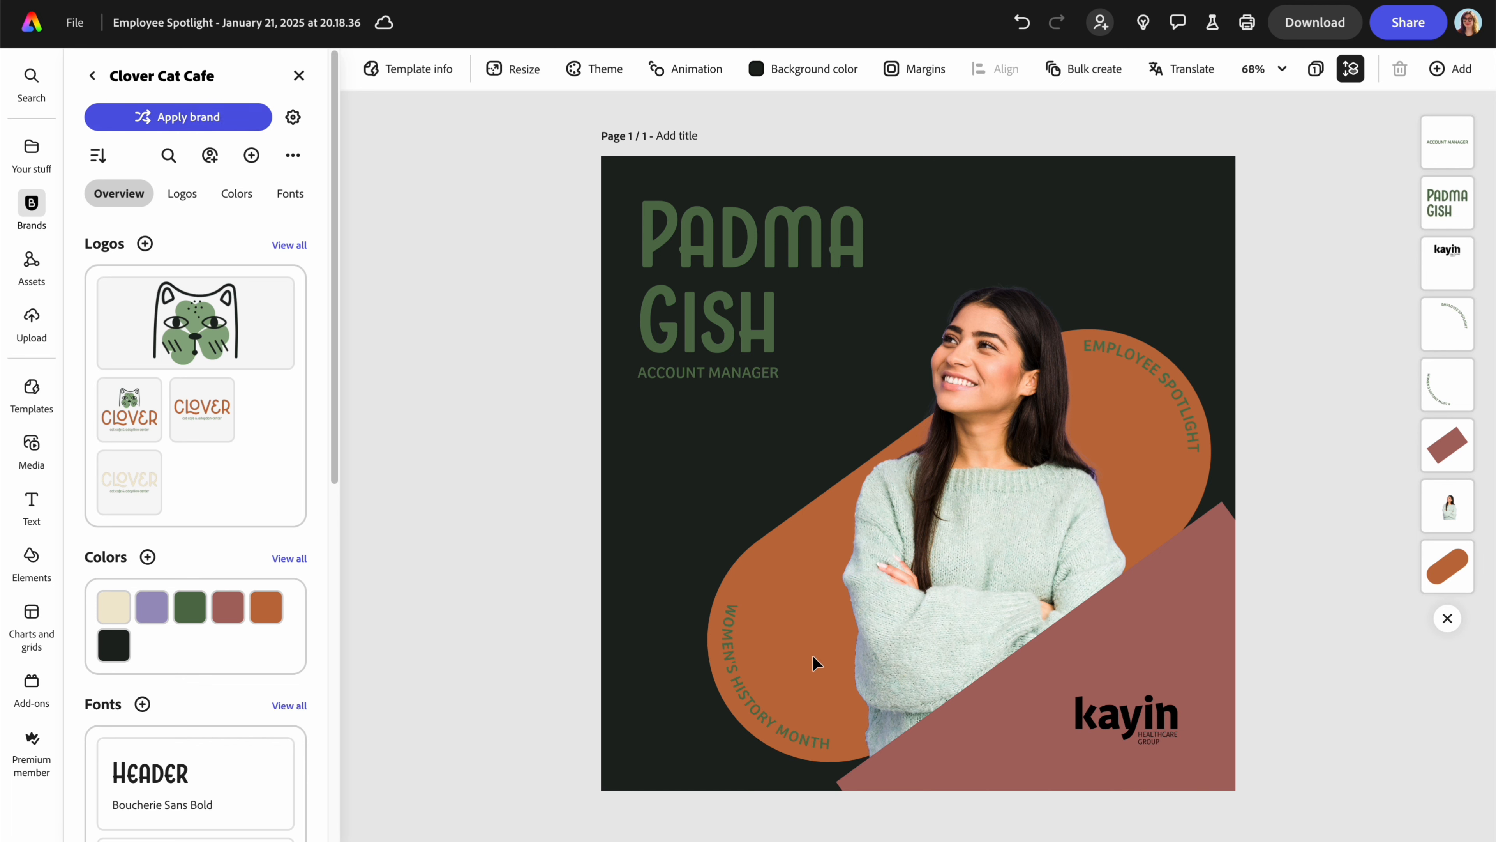
Undo the brand styling applied to the Employee Spotlight design and select the diagonal rectangle behind the kayin logo
left_click(1017, 25)
left_click(1017, 25)
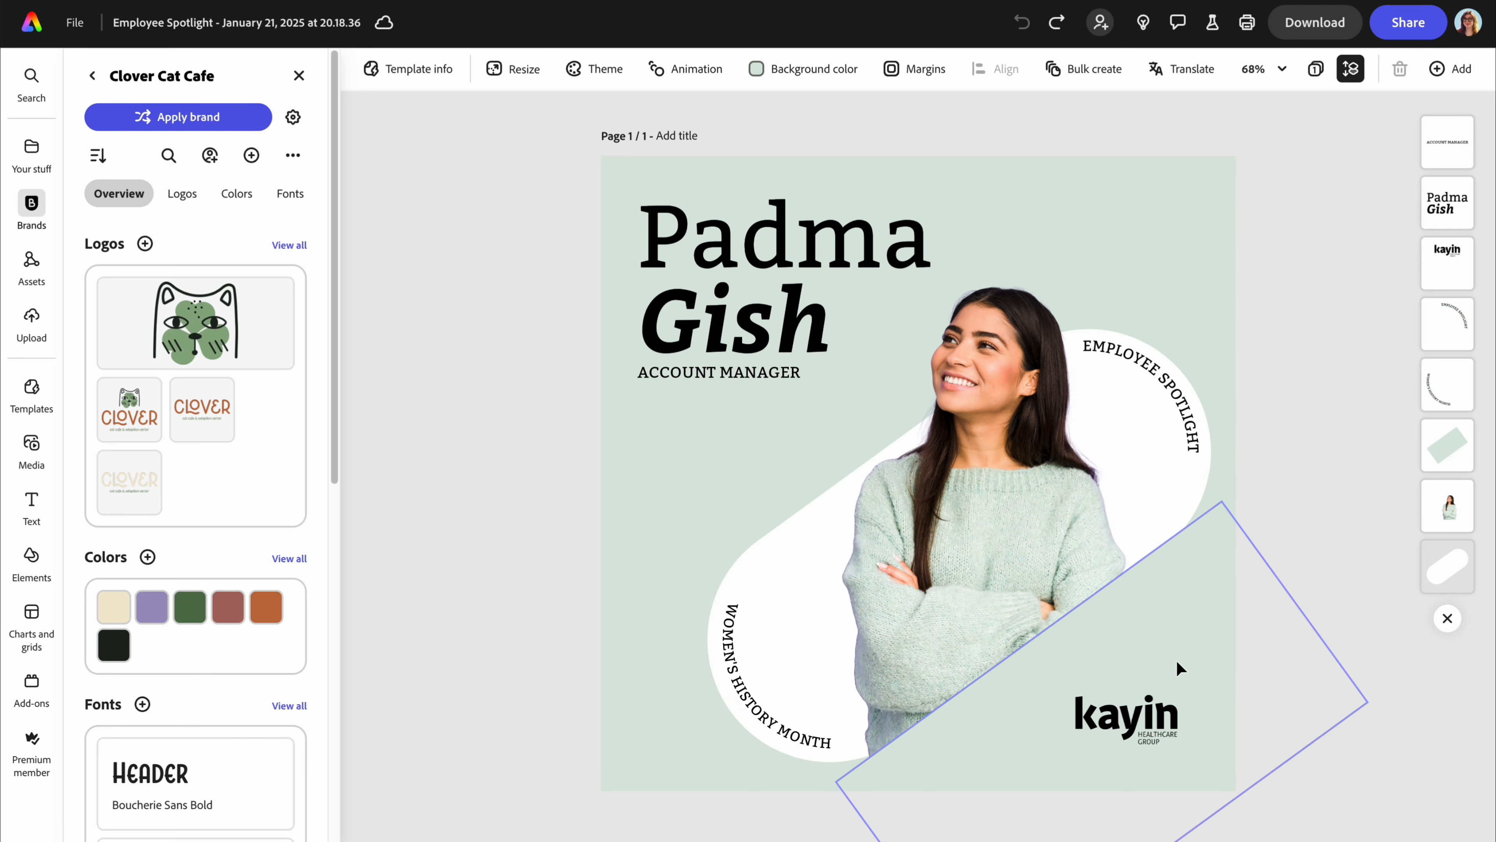
left_click(1181, 640)
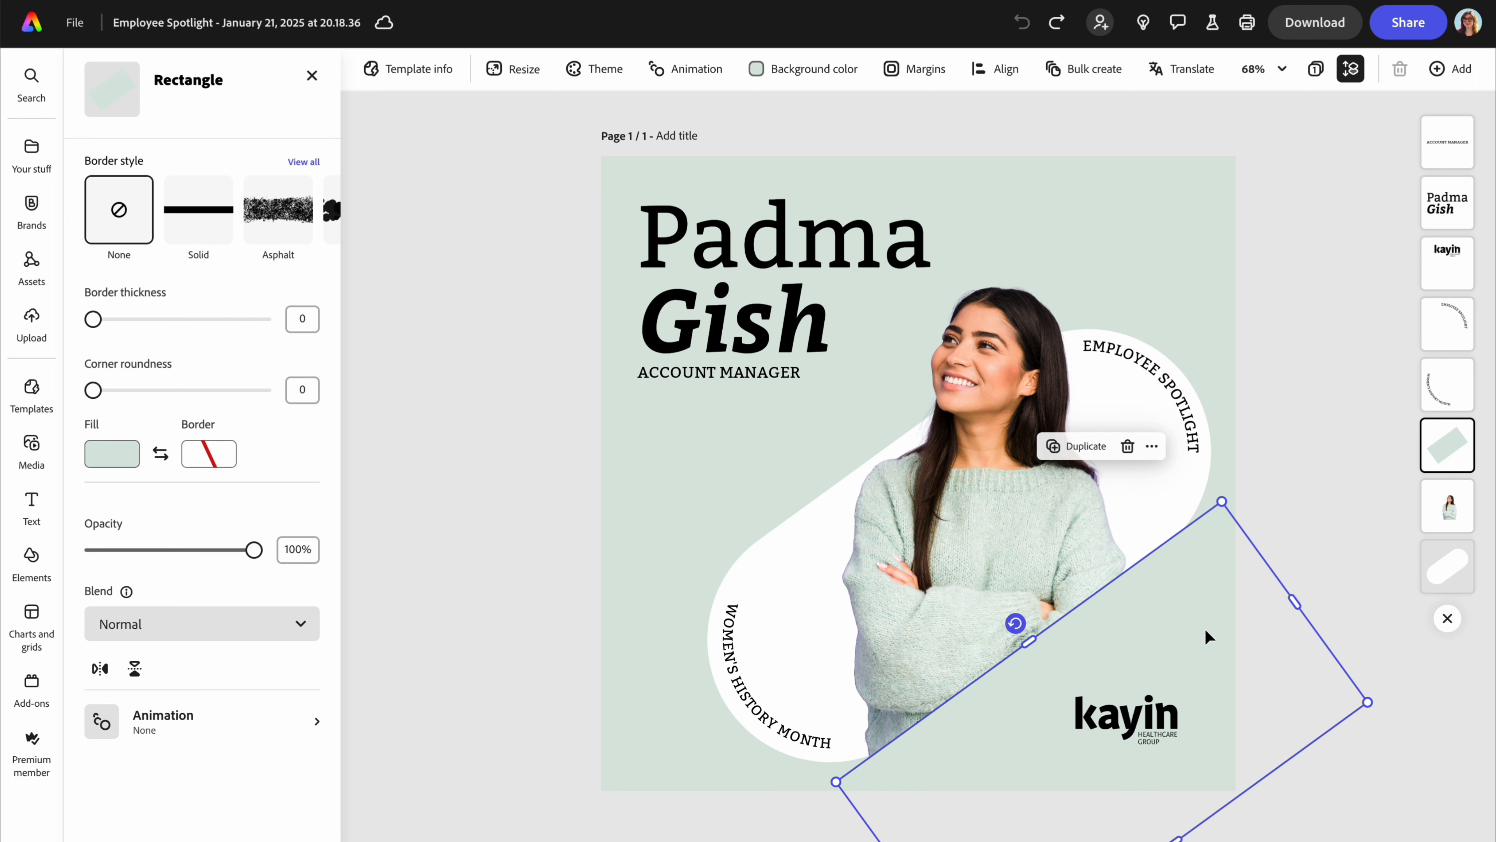
Apply the Clover Cat Cafe brand again and shuffle its colors until the page background is purple and the pill shape black
left_click(169, 119)
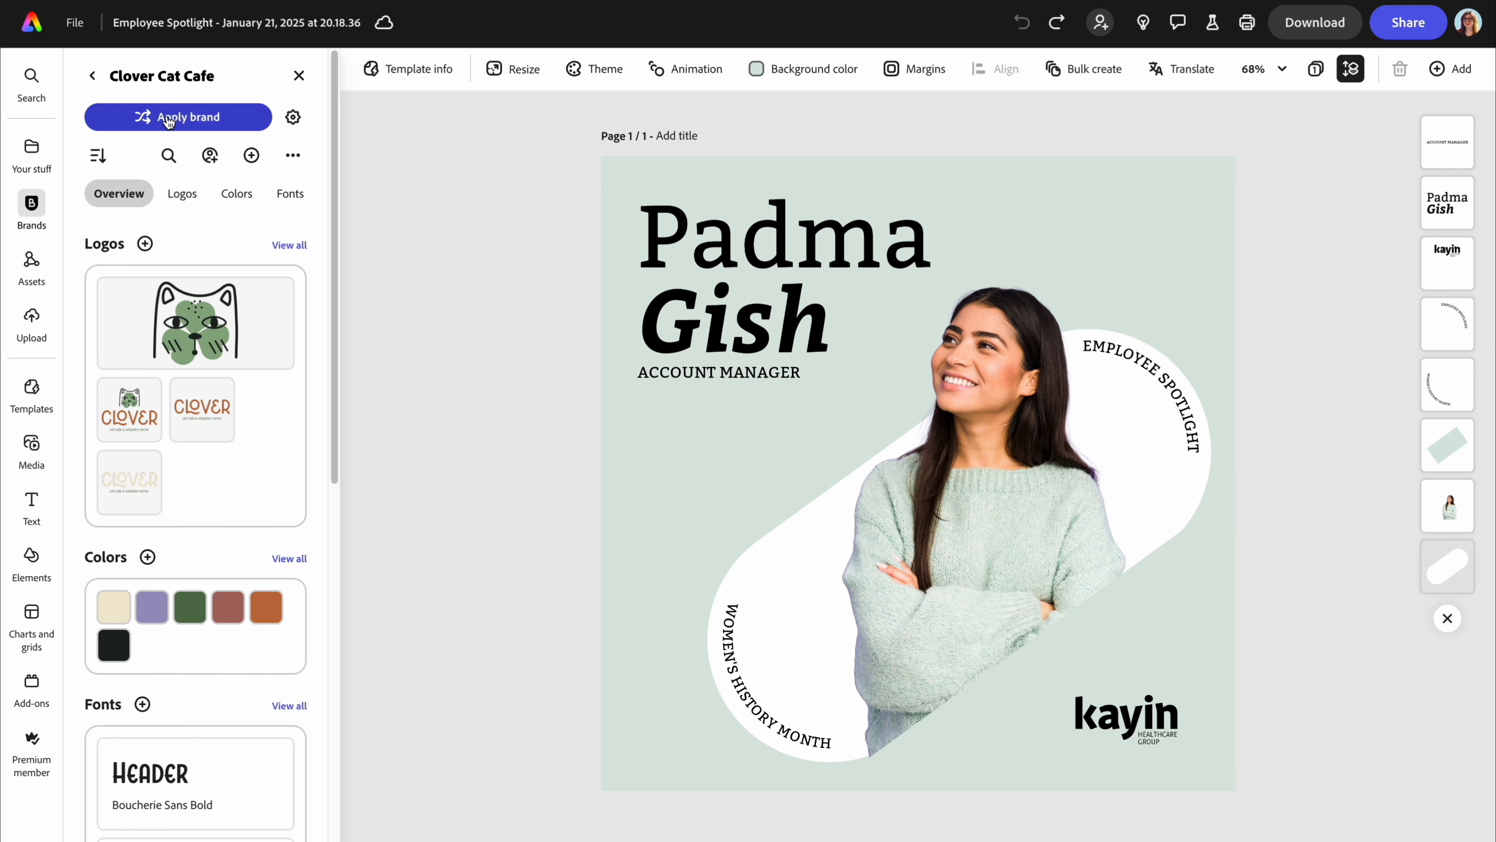
left_click(169, 119)
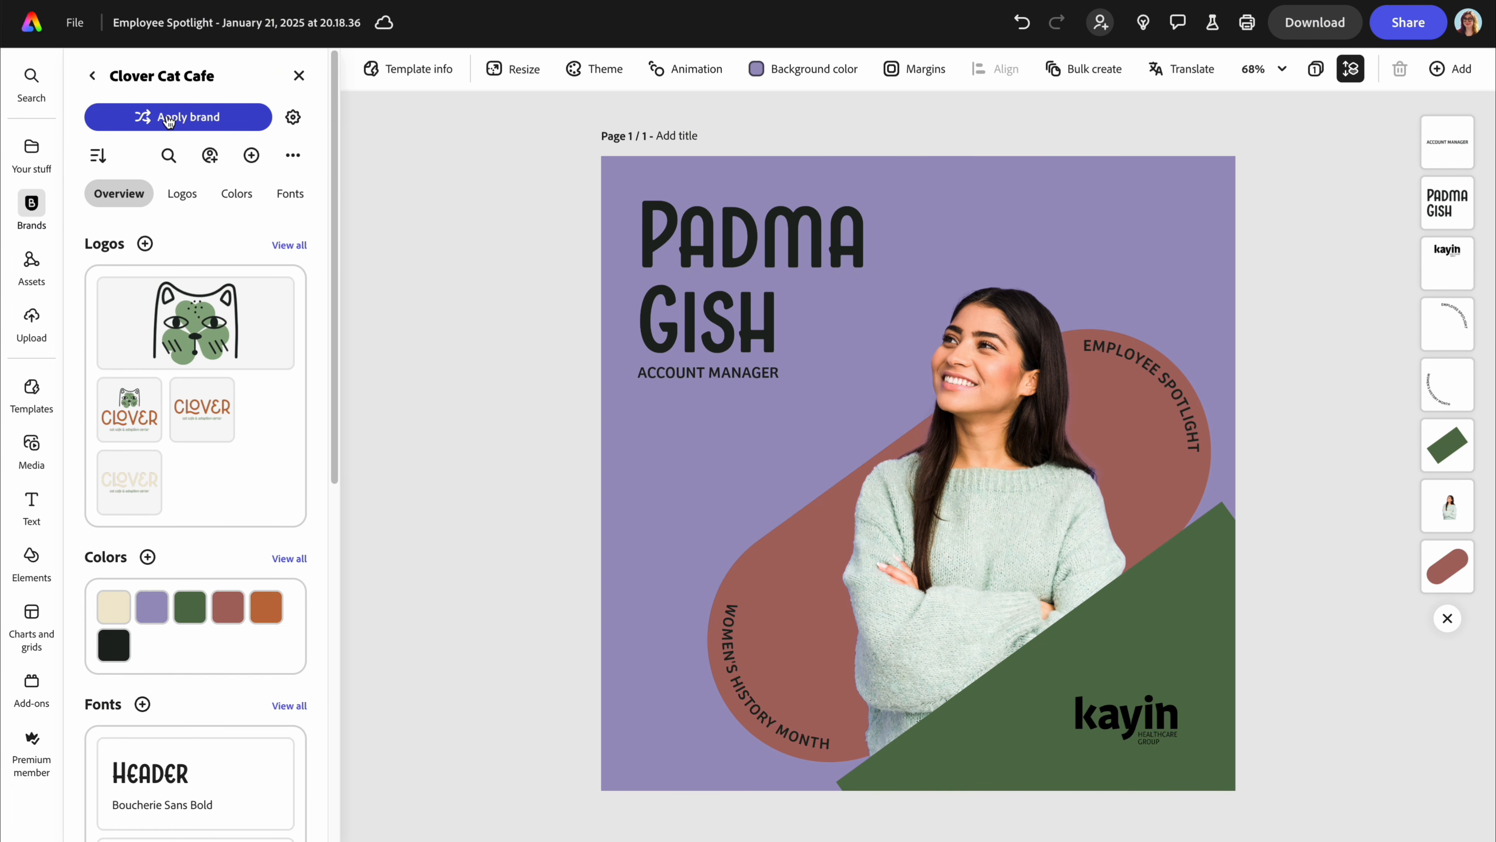
left_click(169, 119)
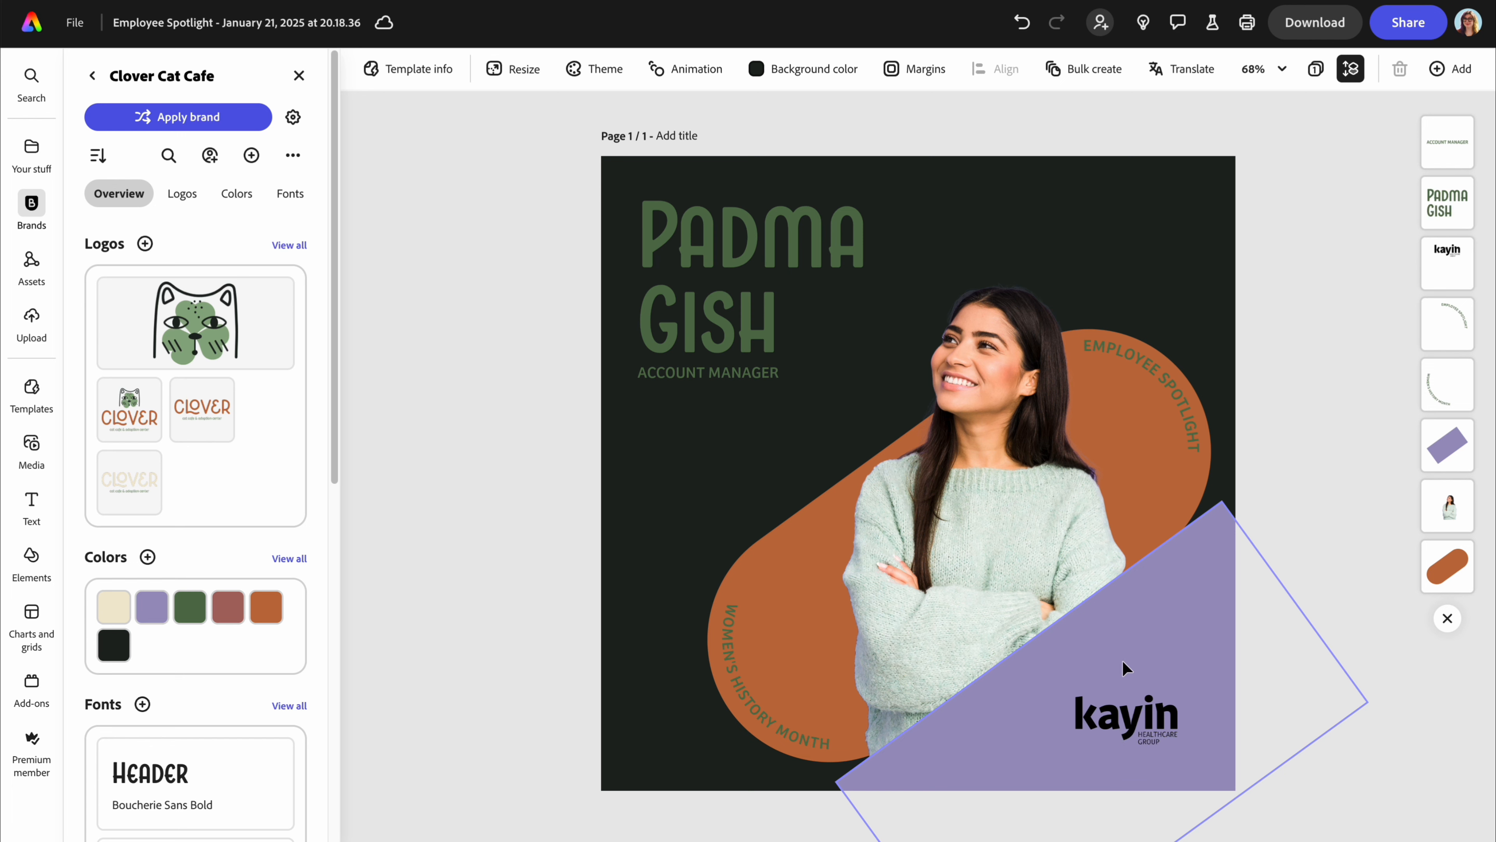
left_click(207, 118)
Fill the diagonal rectangle with the theme's purple to match the page background, and deselect it
left_click(1217, 651)
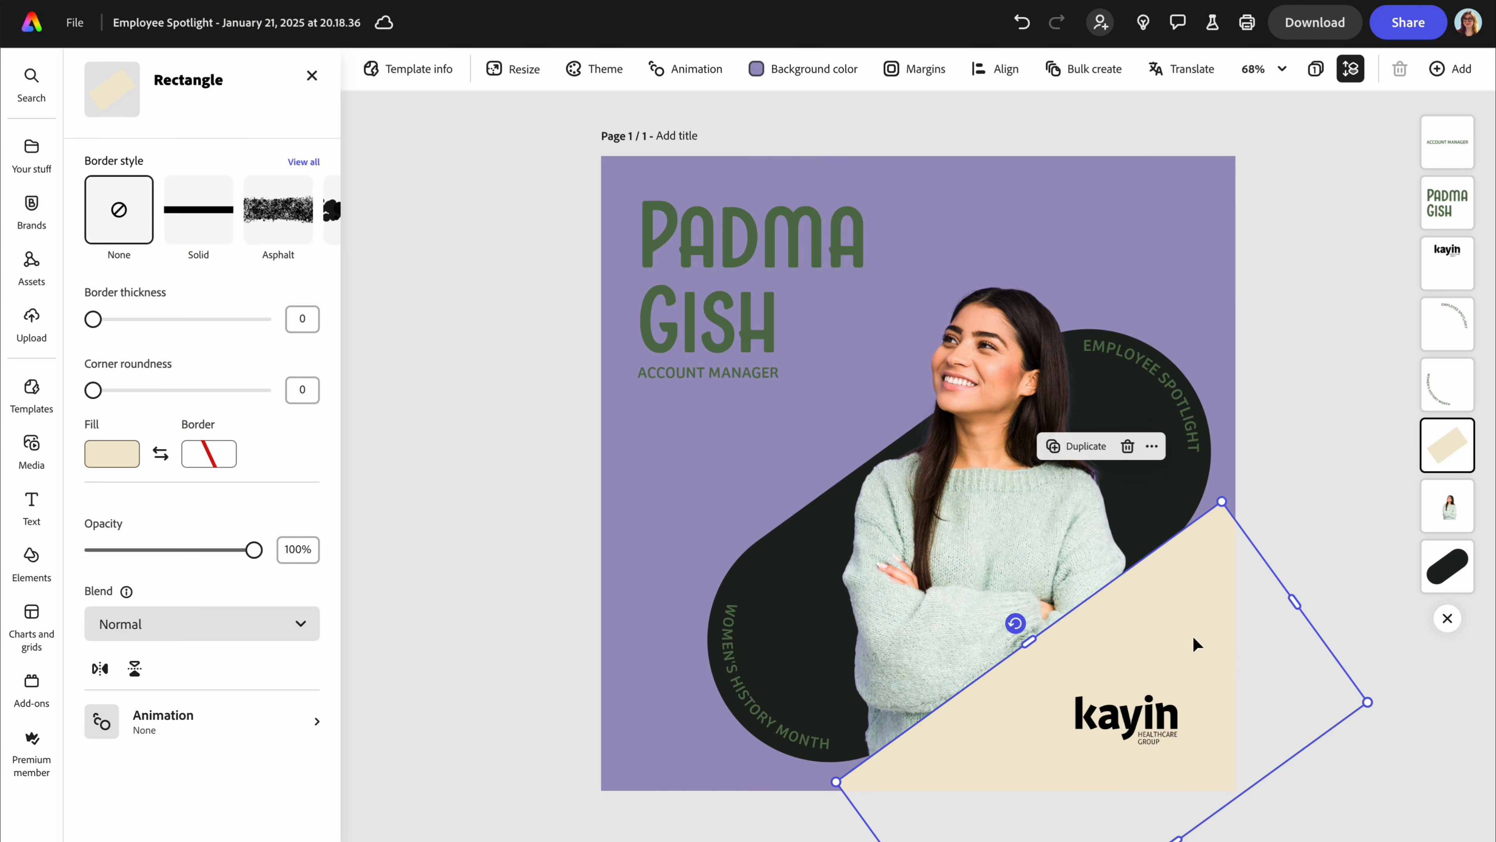
left_click(117, 459)
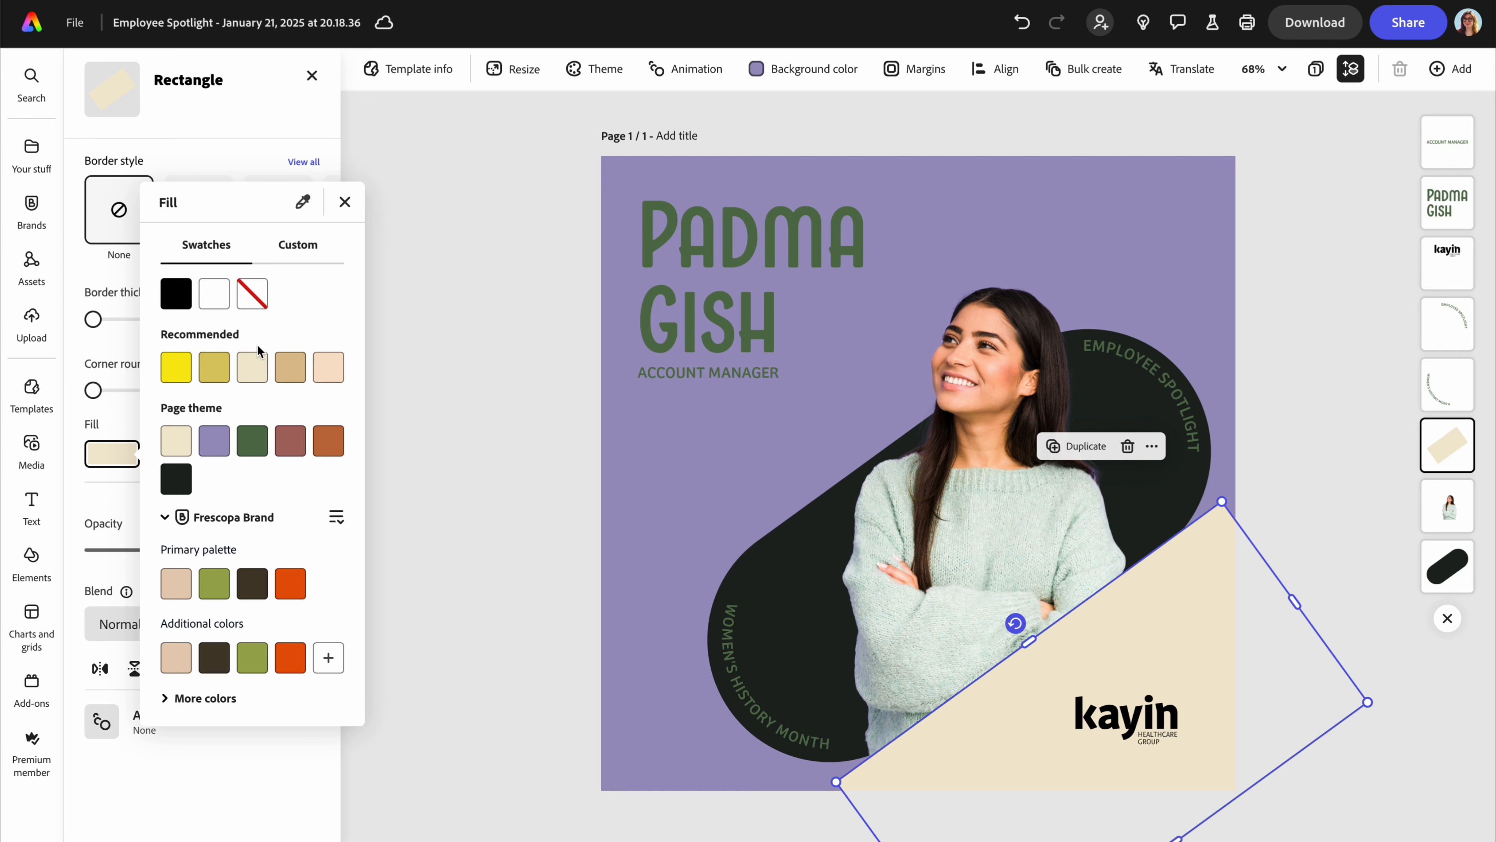
left_click(680, 462)
left_click(532, 385)
left_click(531, 384)
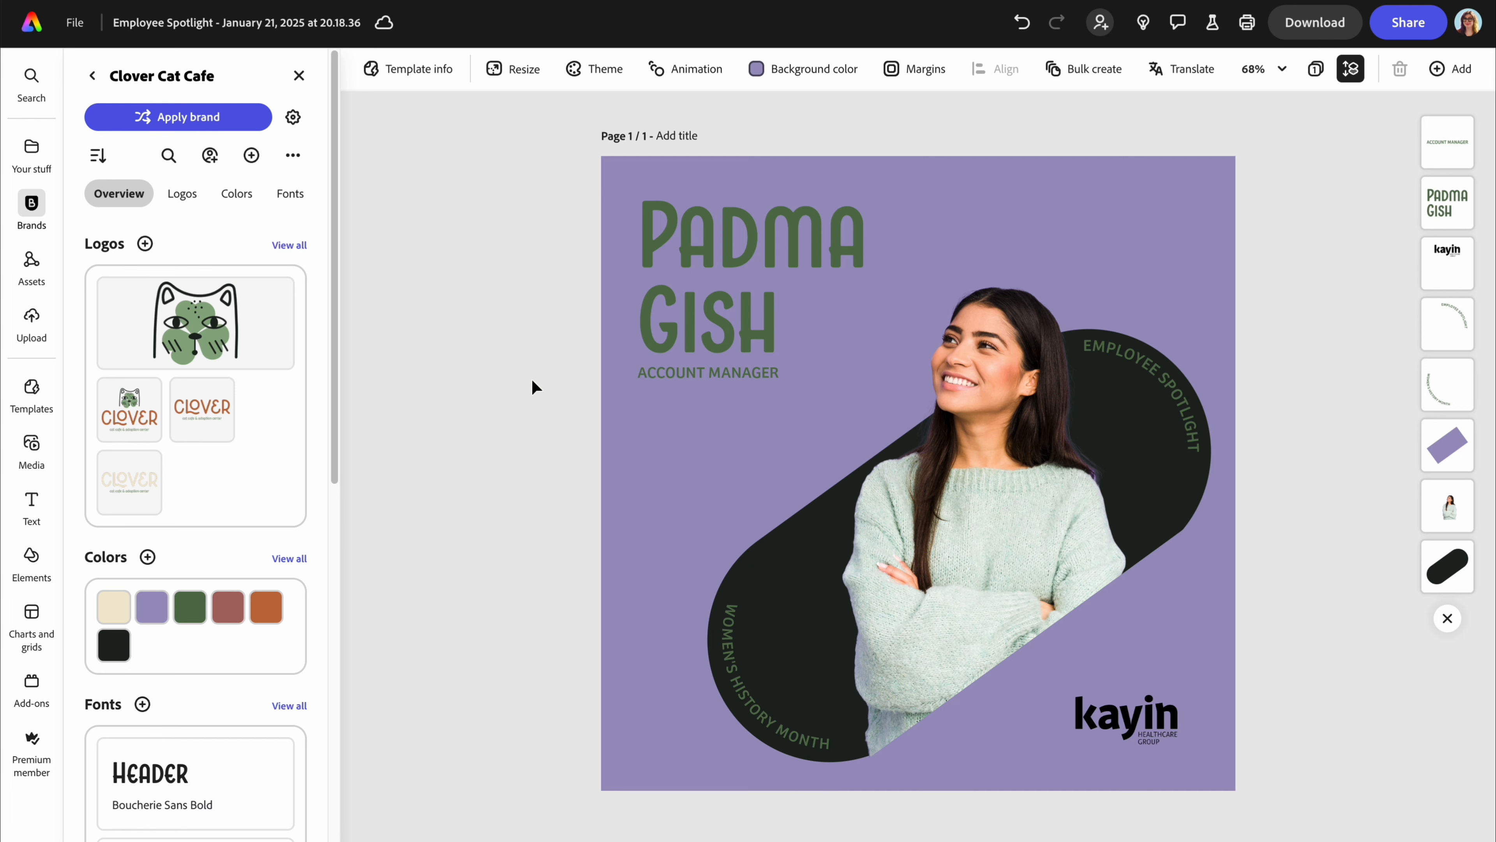
Close the brand options and delete the kayin logo from the design
left_click(299, 76)
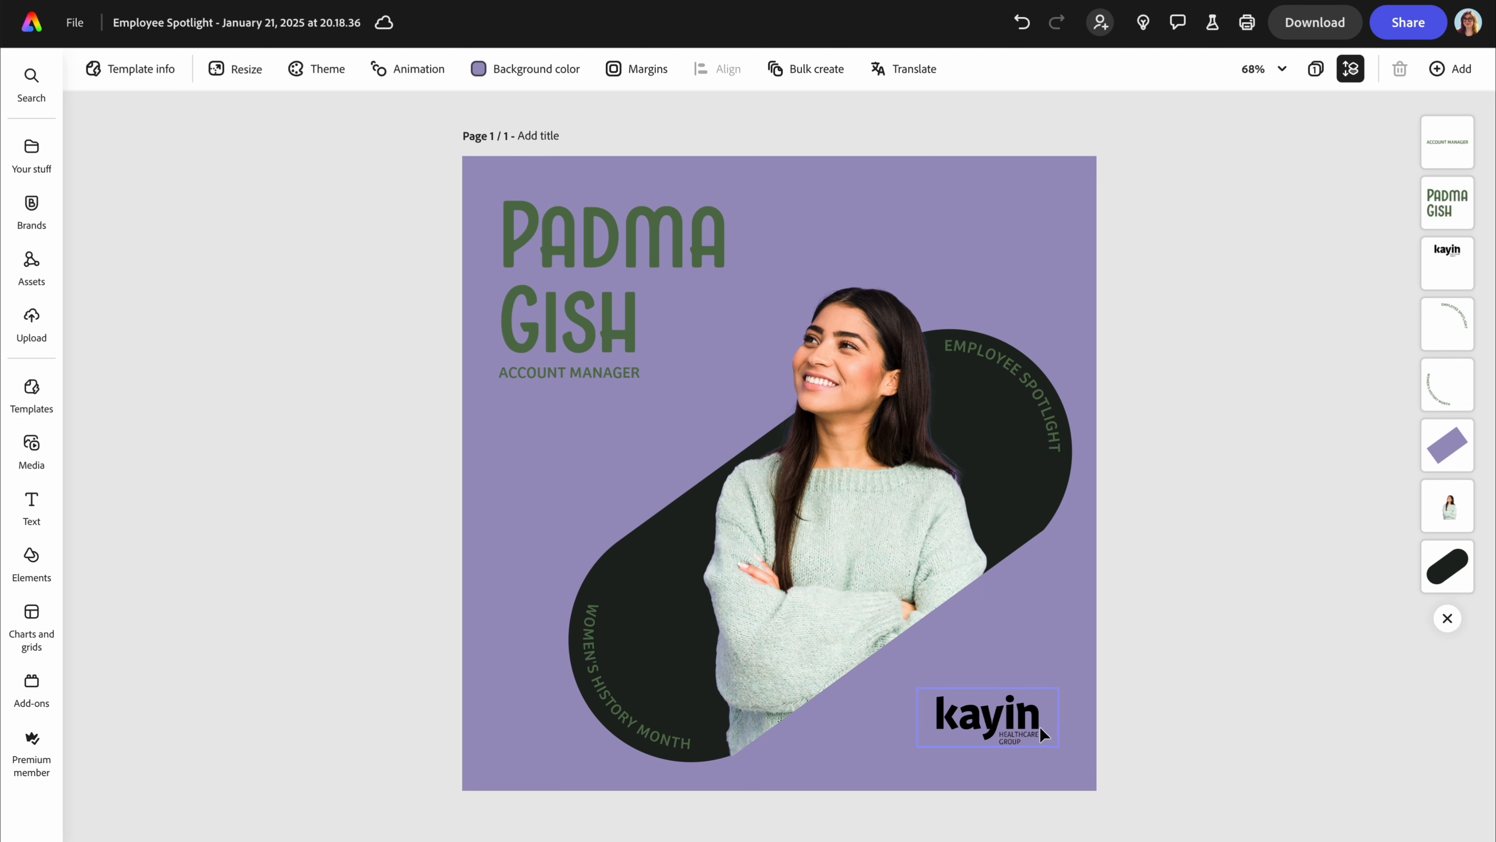
left_click(1028, 727)
key("Delete")
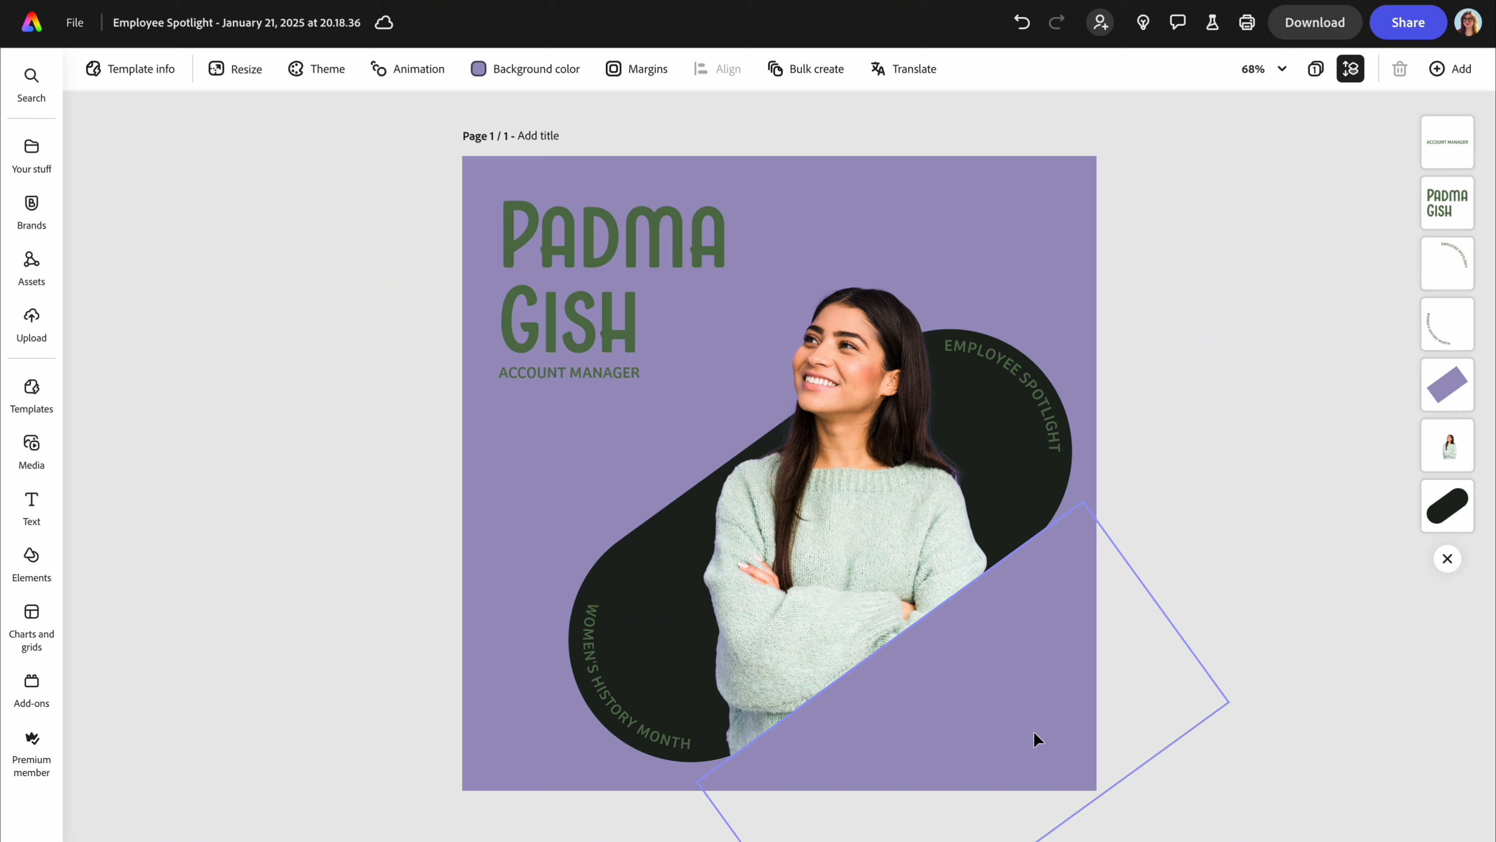
Add the Clover Cat Cafe cat logo from the brand, move it to the page's lower right corner and shrink it
left_click(31, 209)
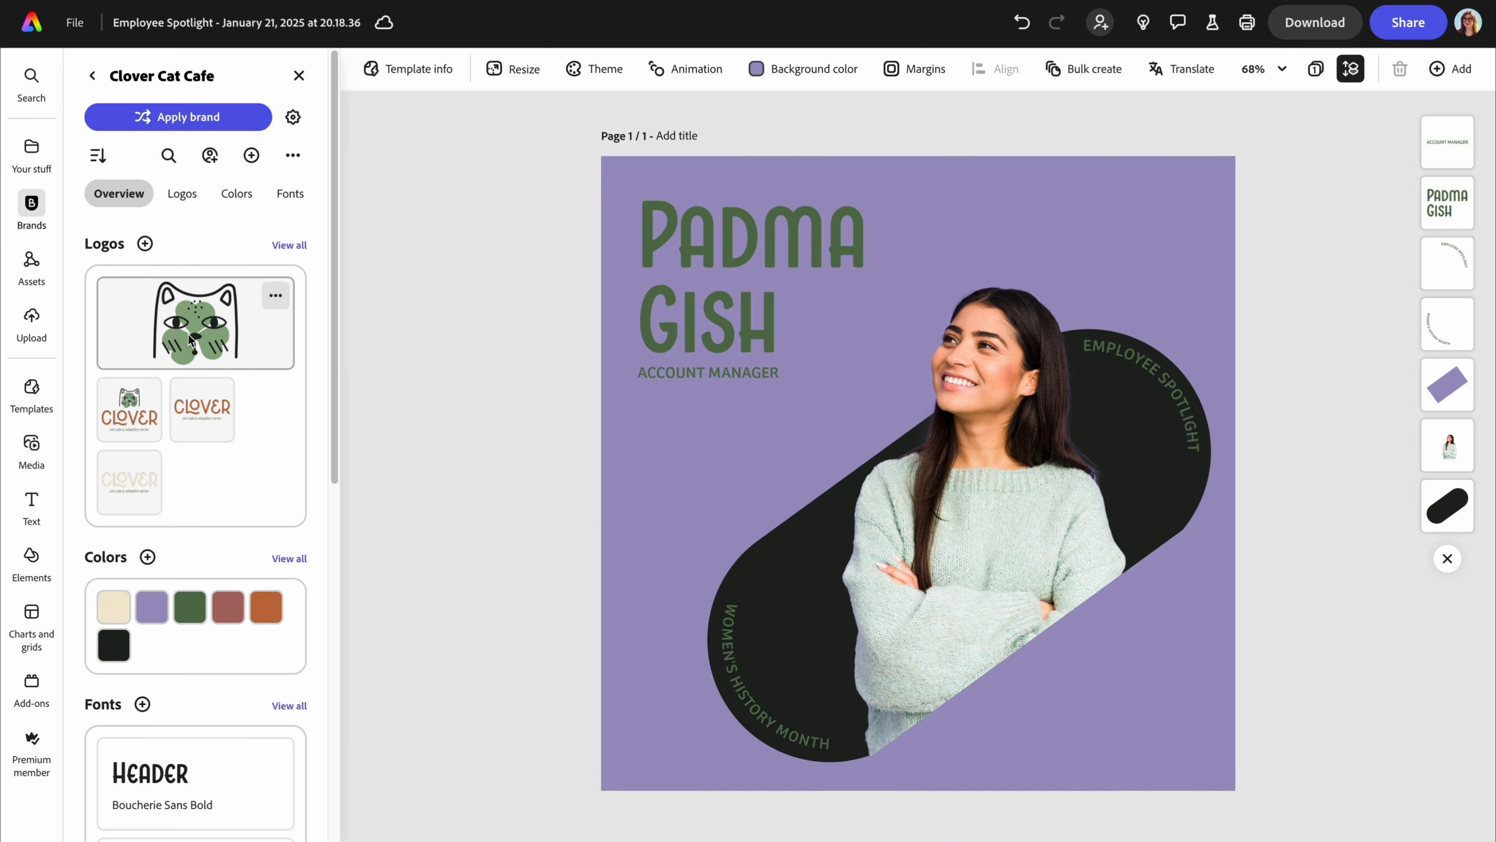
left_click(188, 334)
left_click_drag(778, 320, 901, 458)
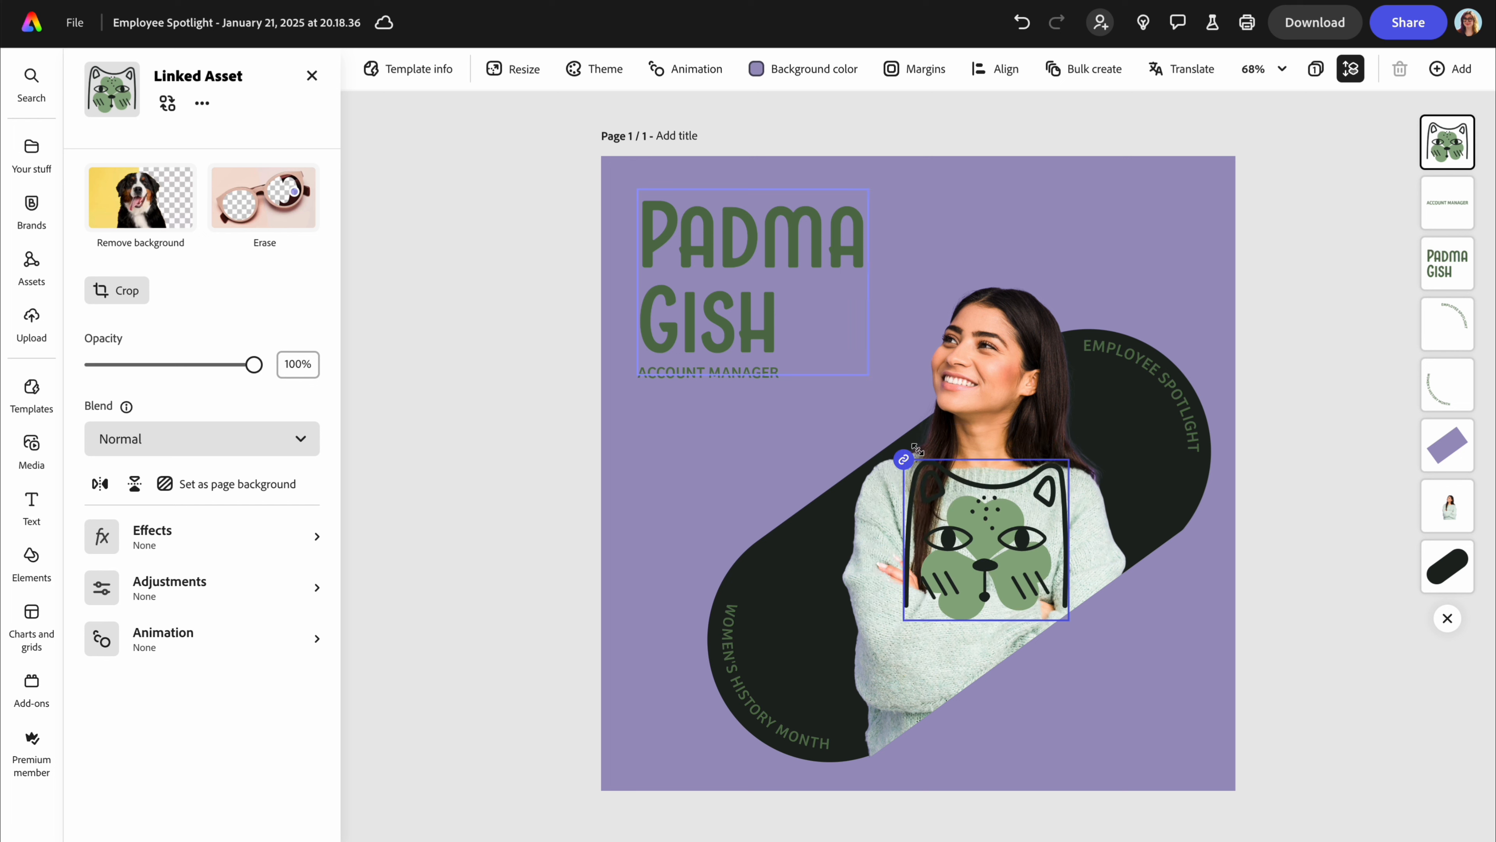
left_click_drag(990, 519, 1126, 642)
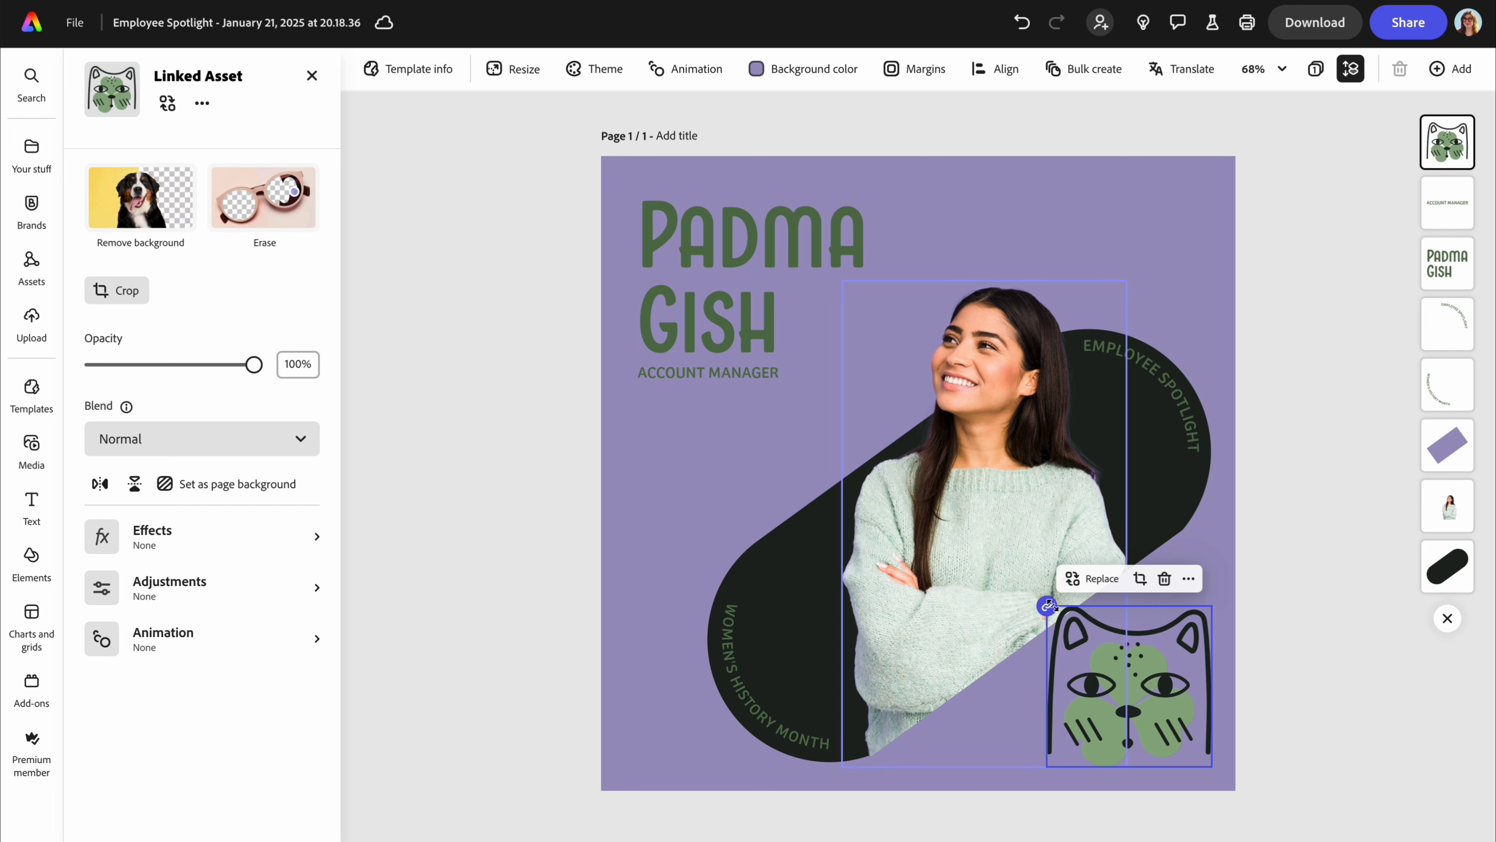
left_click_drag(1050, 604, 1179, 698)
left_click(1297, 686)
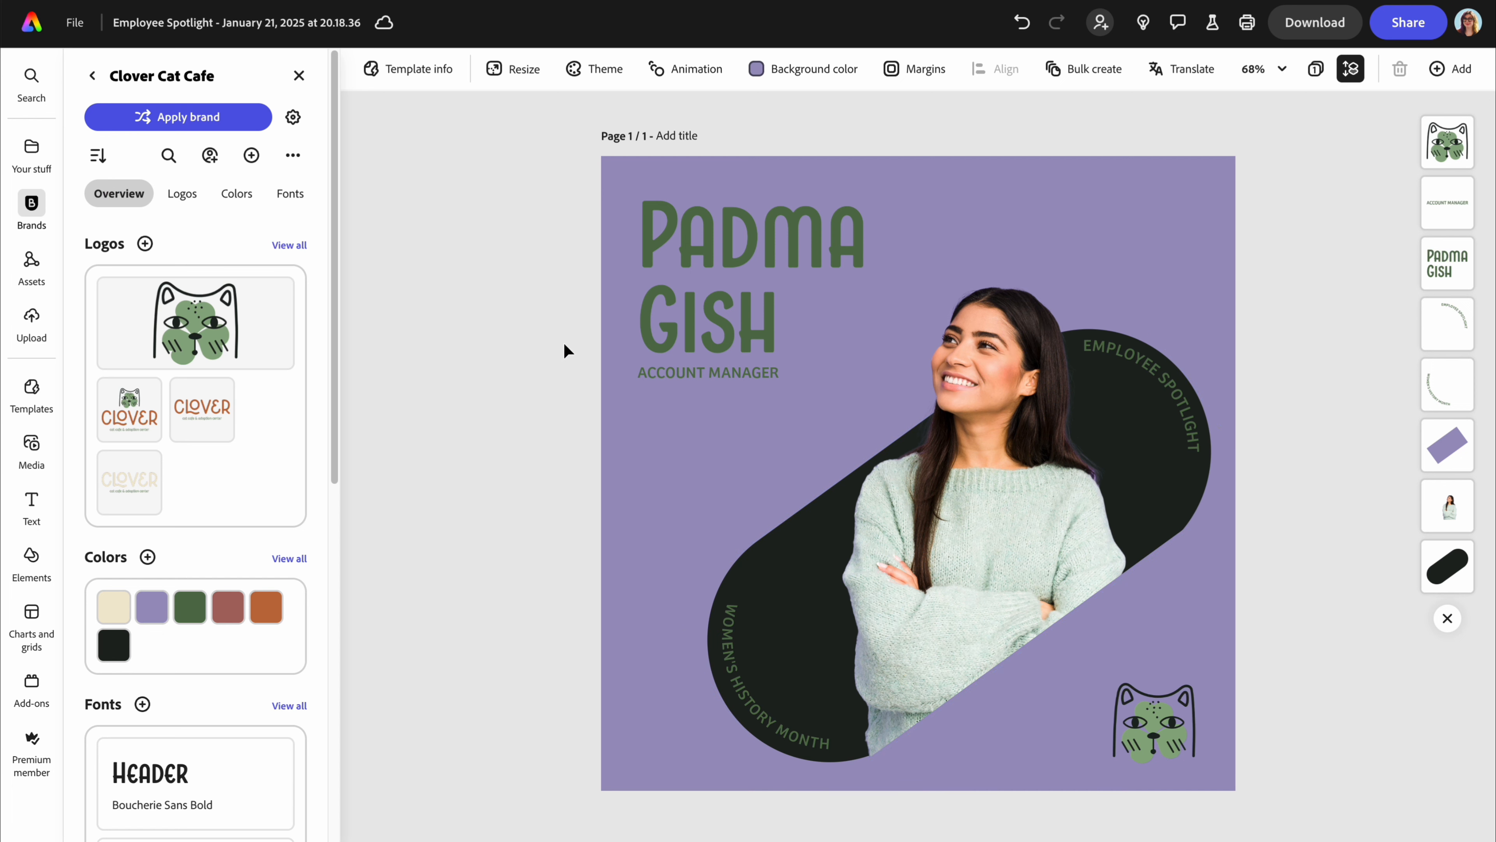
Start replacing the woman's photo with a video uploaded from the device
left_click(298, 76)
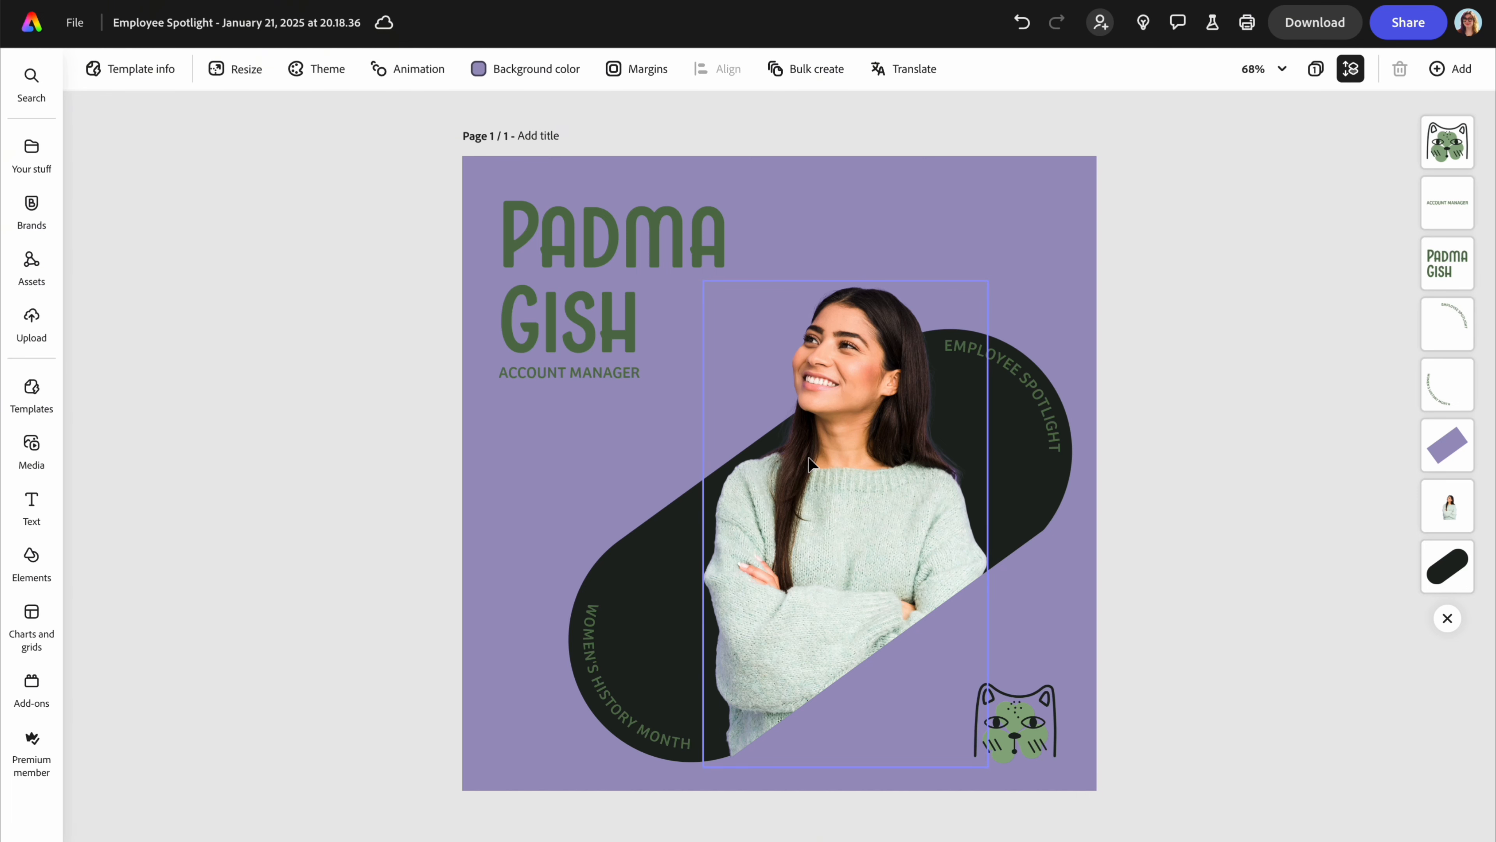
left_click(859, 485)
left_click(939, 253)
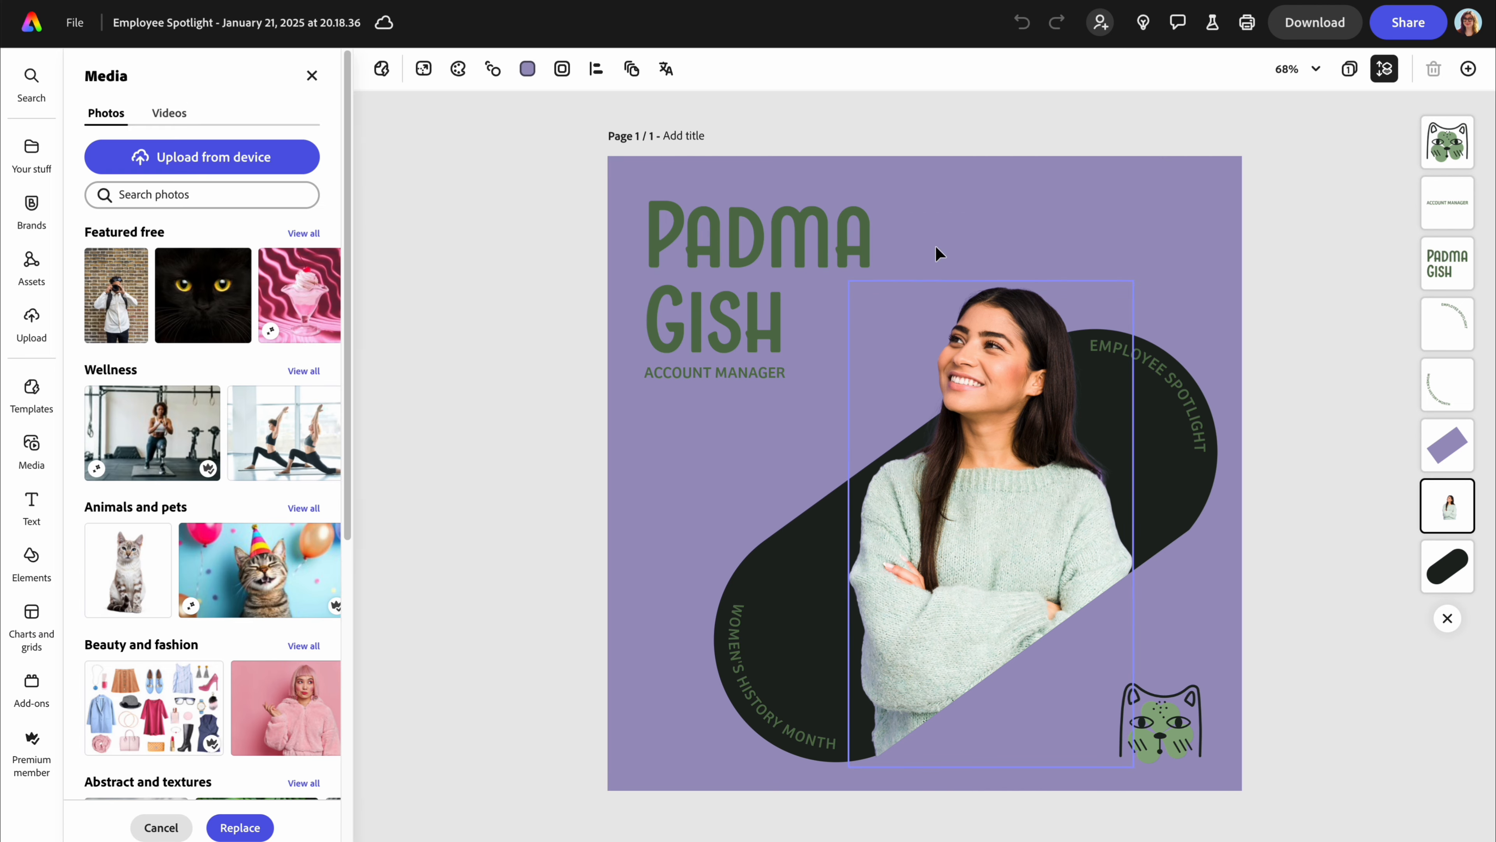
left_click(168, 112)
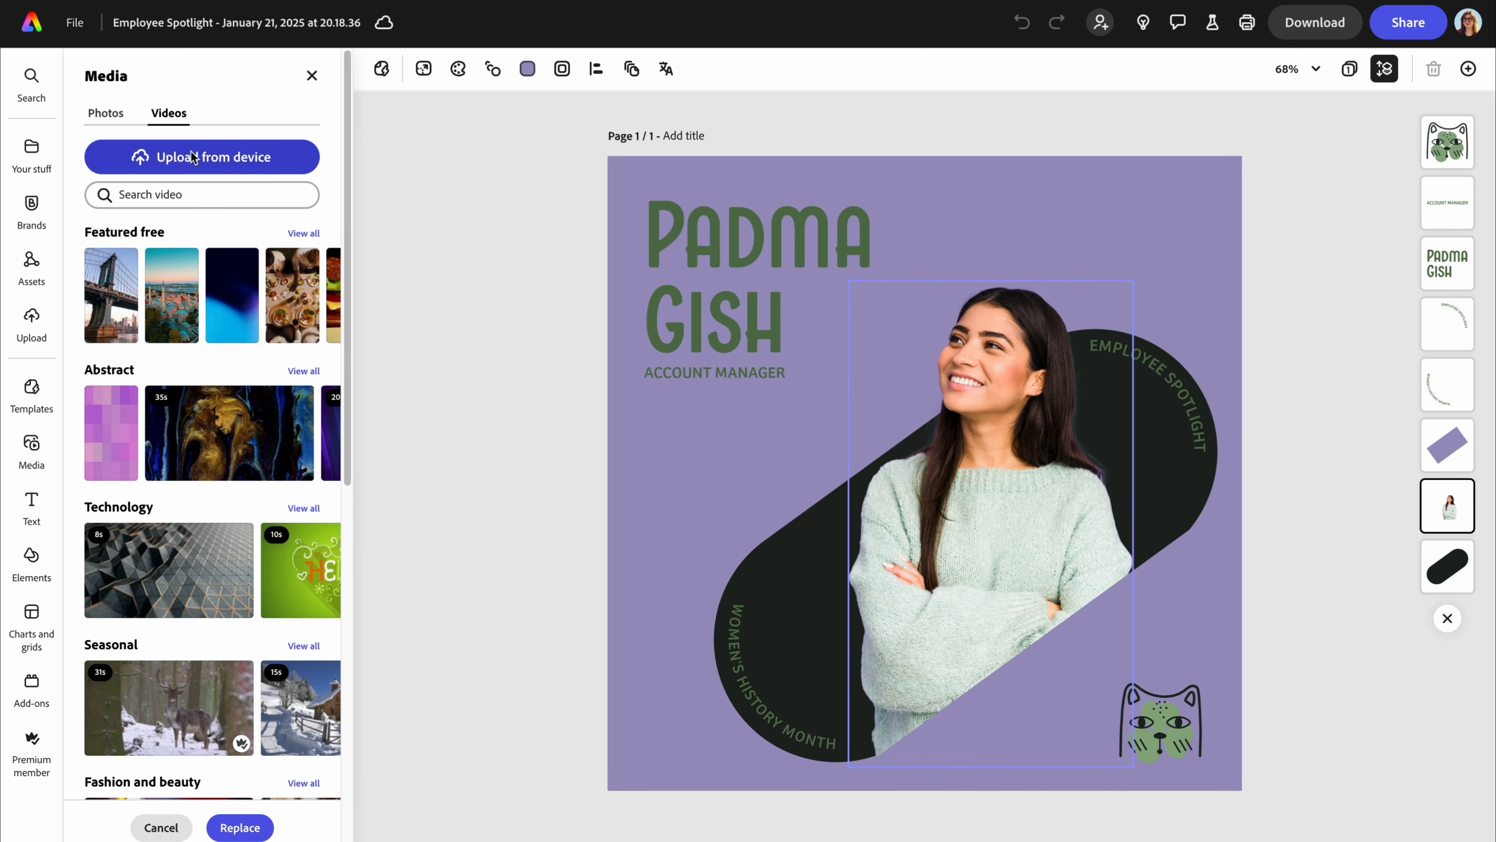
left_click(193, 158)
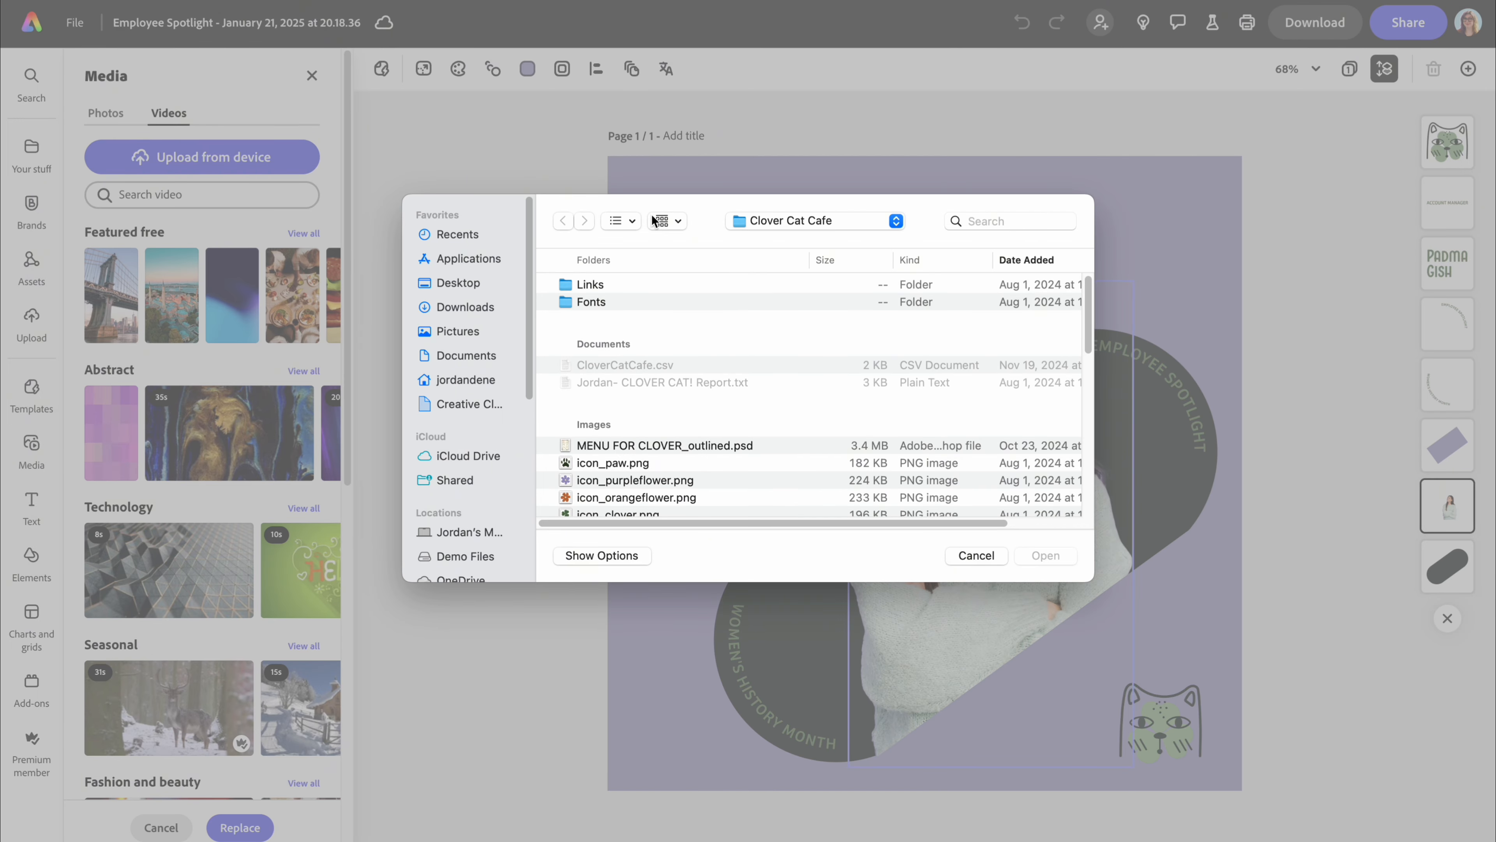
Preview Video_waving_1.mp4 in the PROJECTS folder and insert it as the replacement for the photo
left_click(811, 229)
left_click(790, 242)
scroll(701, 401, "down", 10)
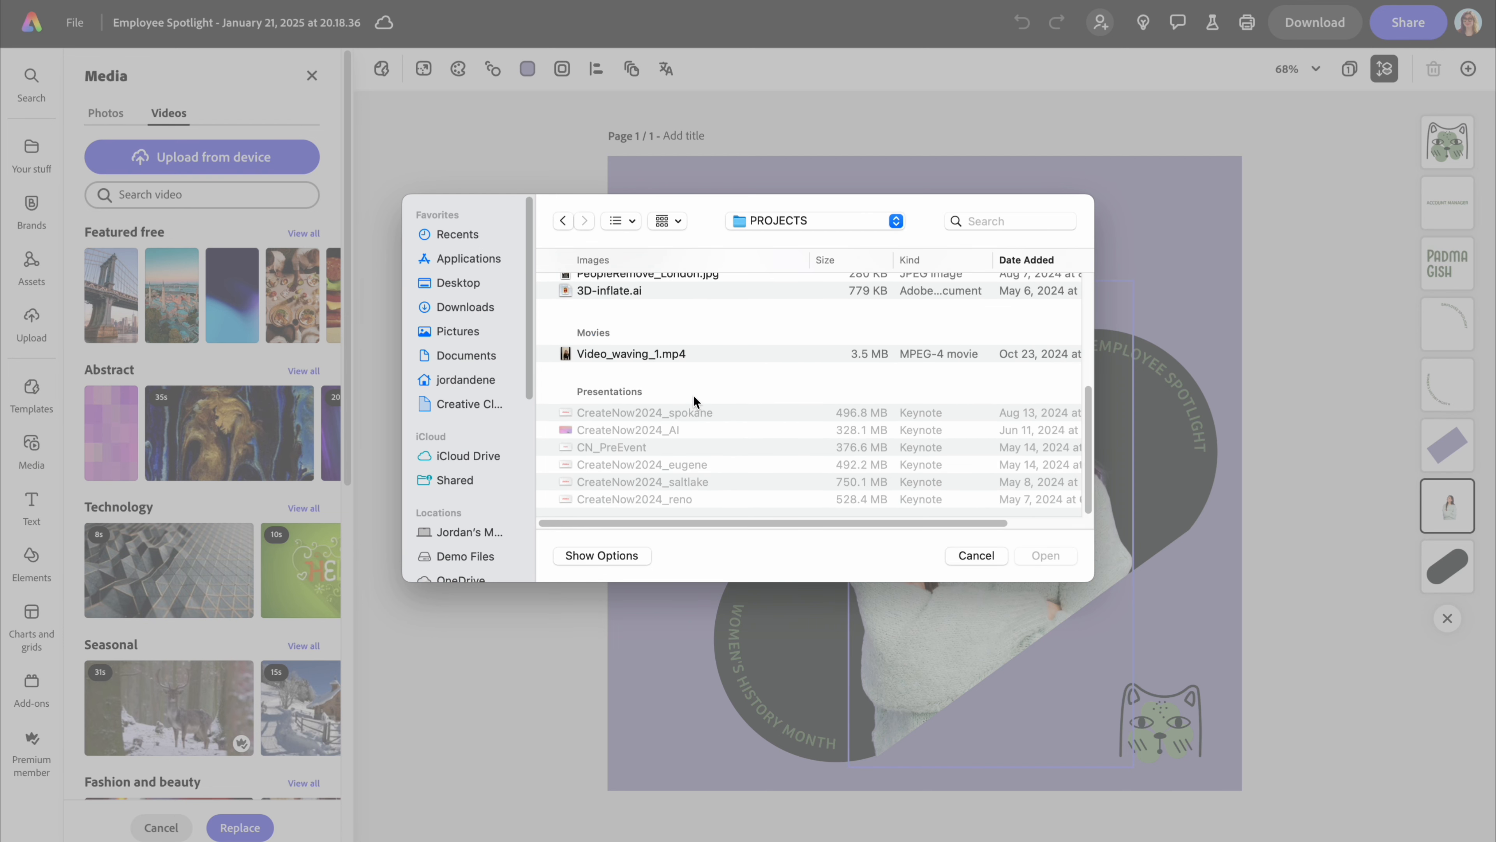
left_click(638, 355)
key("space")
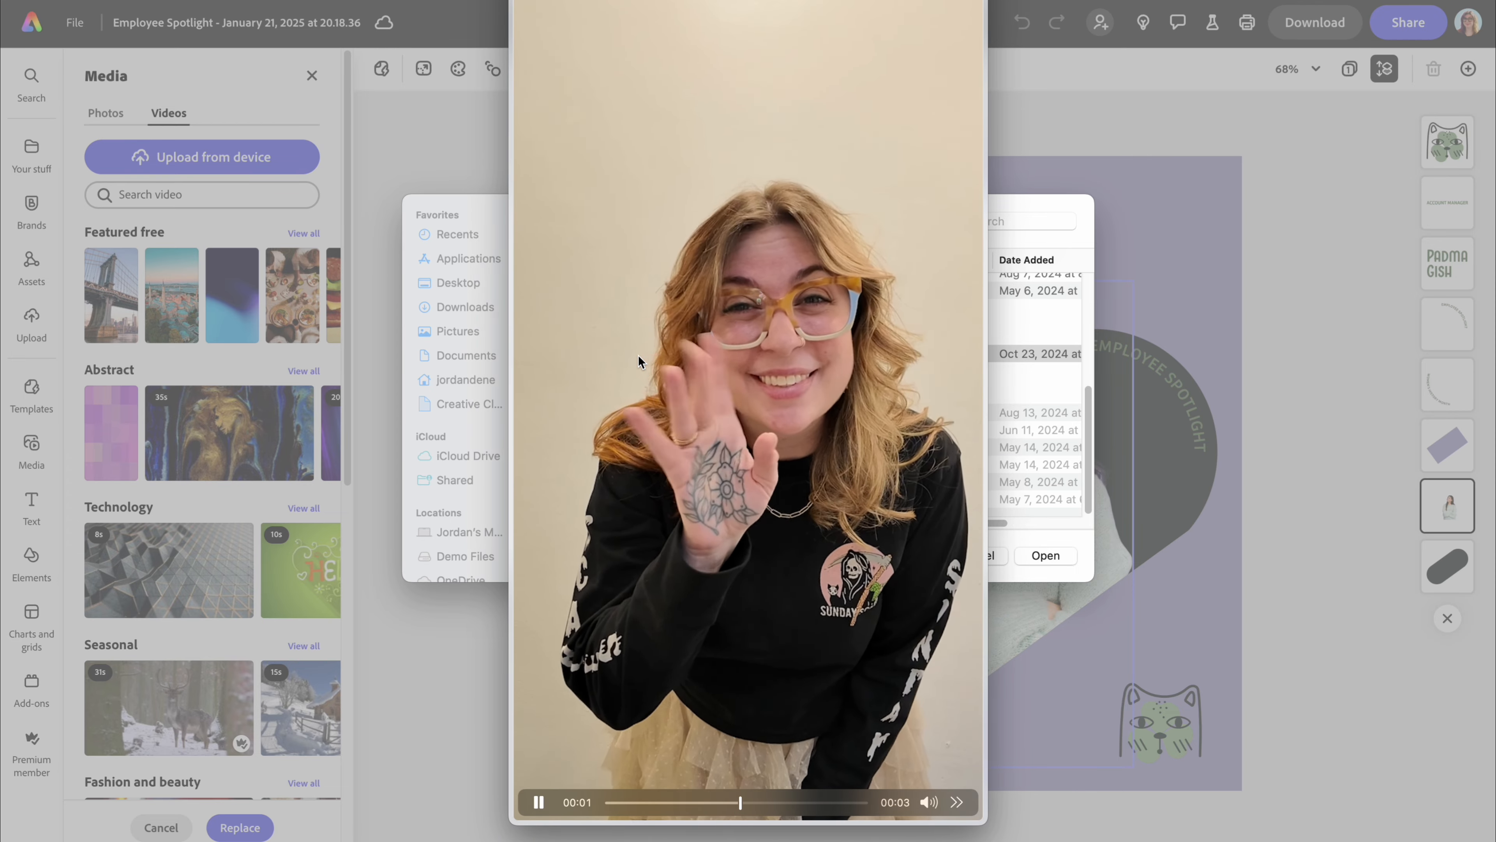
key("space")
double_click(638, 354)
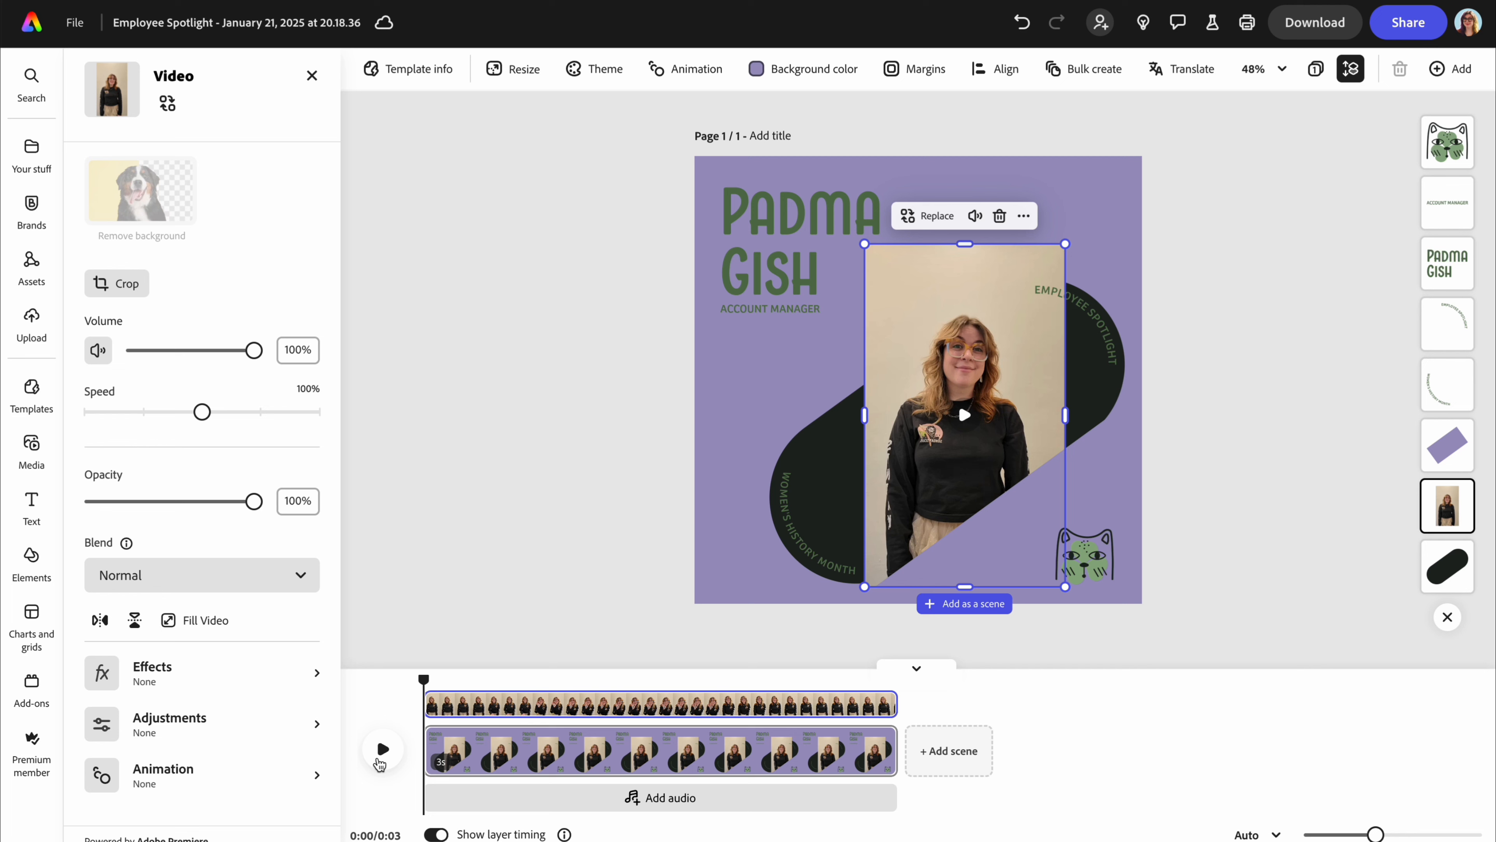
Play the scene with the inserted video and remove the video's background
left_click(382, 754)
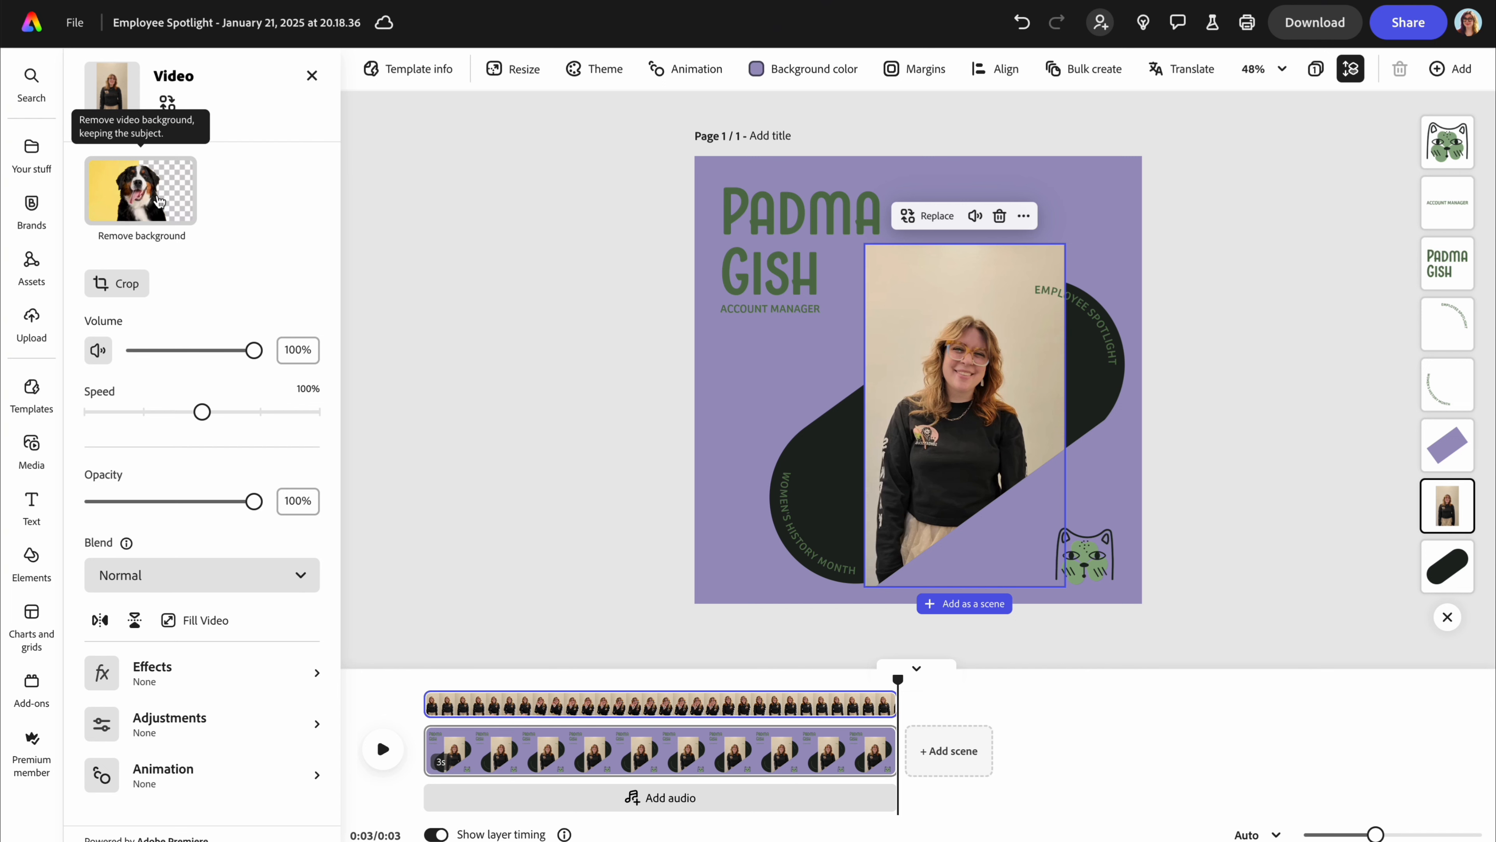
left_click(159, 200)
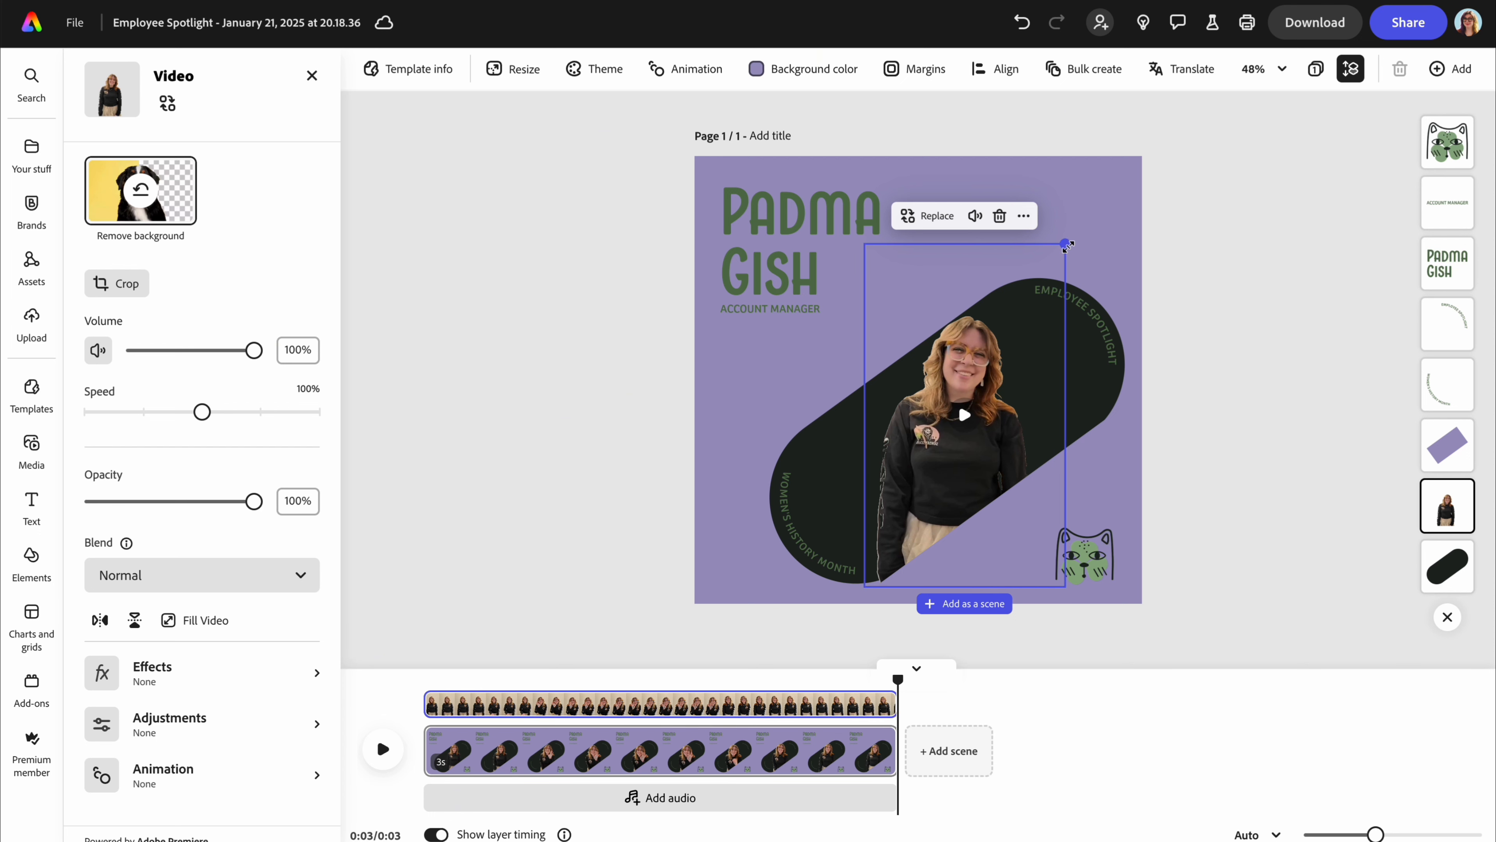
Enlarge and reposition the cutout video over the black pill shape, and play the scene to check it
left_click_drag(1065, 243, 1106, 170)
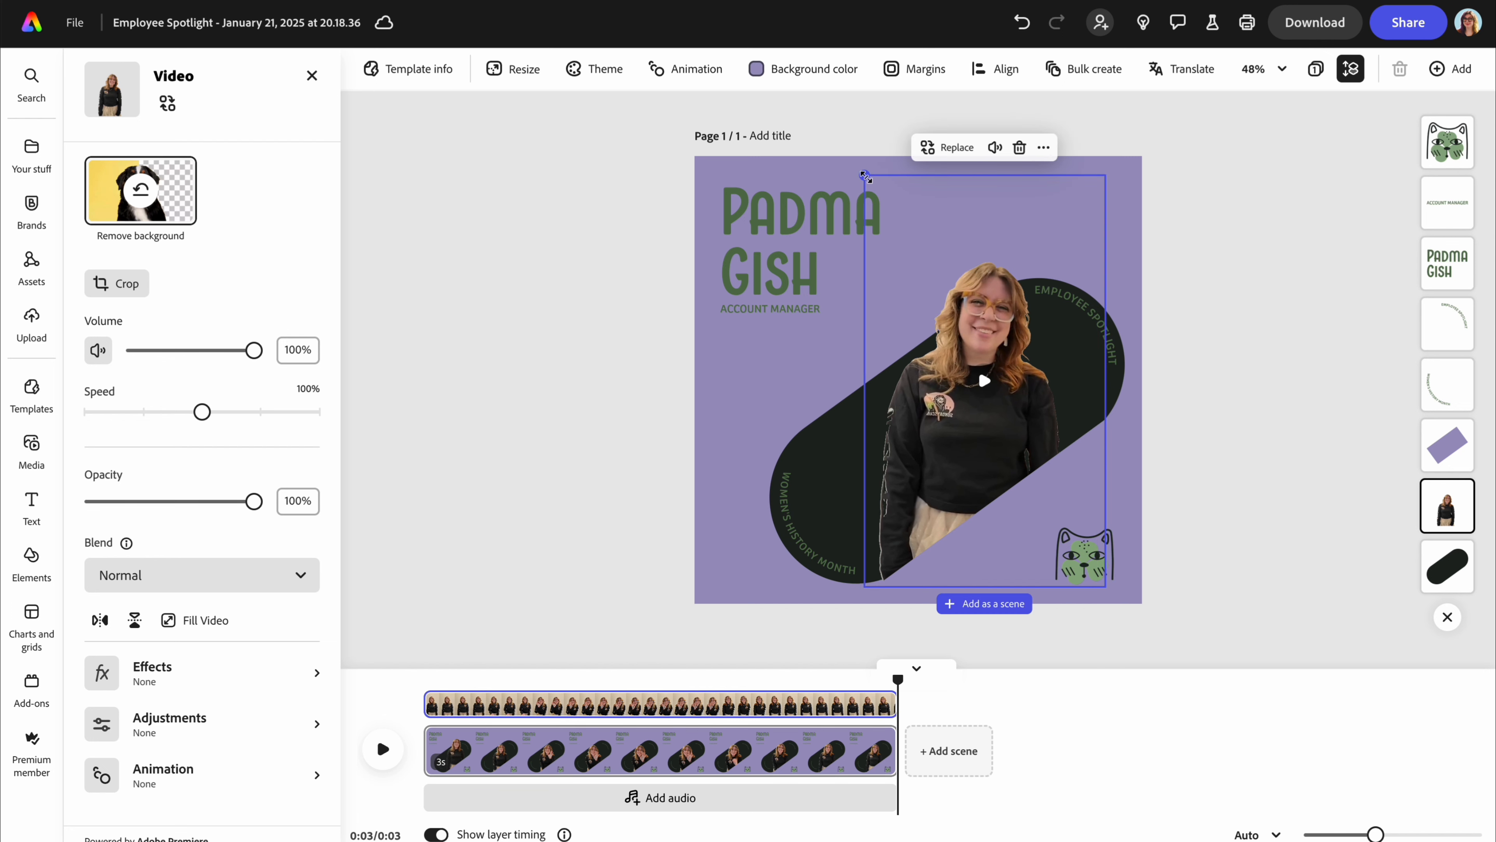
left_click_drag(868, 170, 853, 156)
left_click_drag(920, 419, 924, 414)
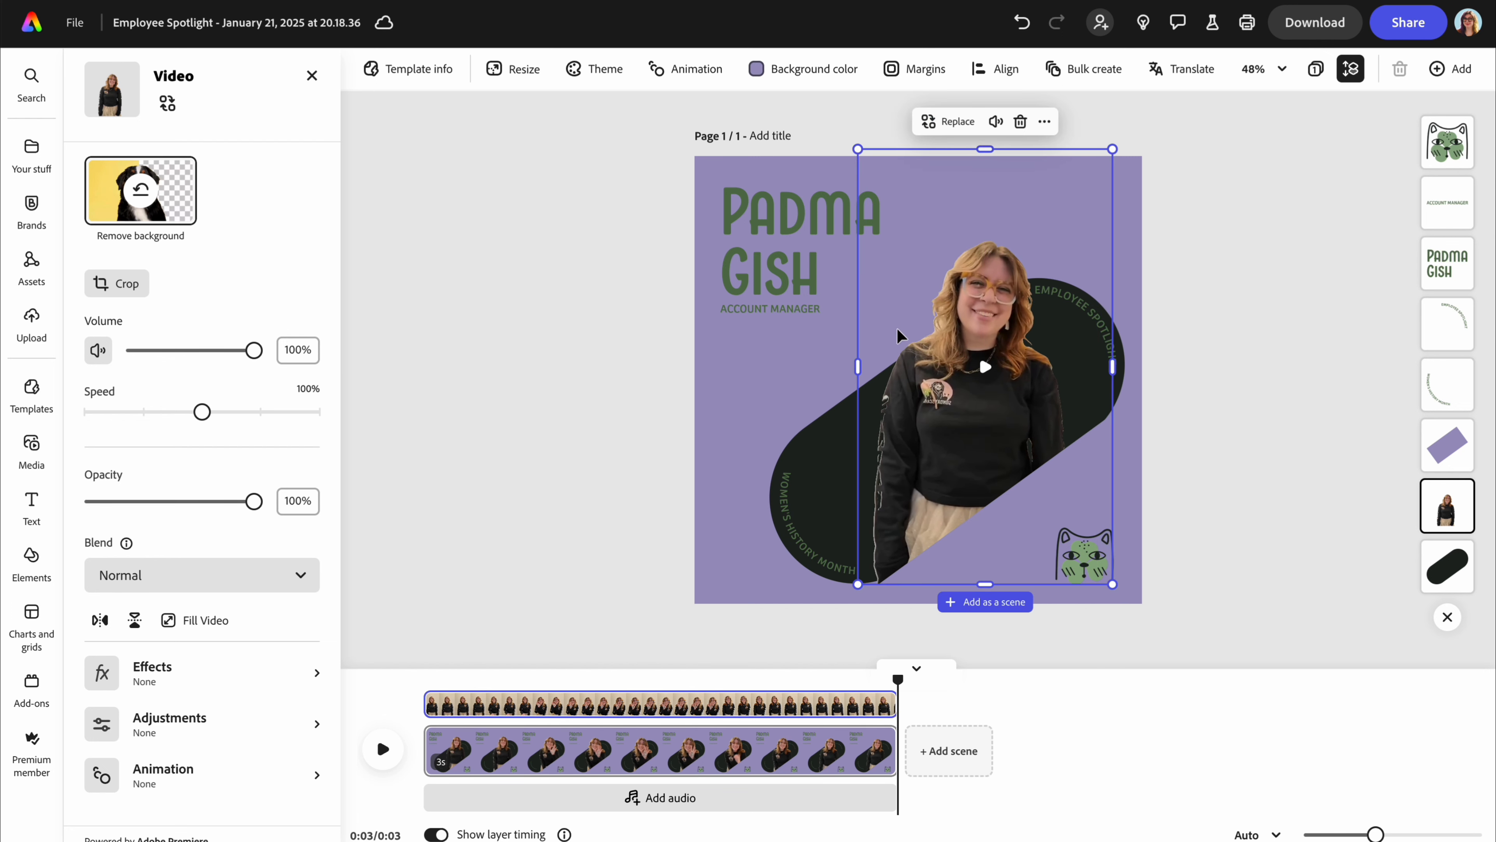
left_click(383, 749)
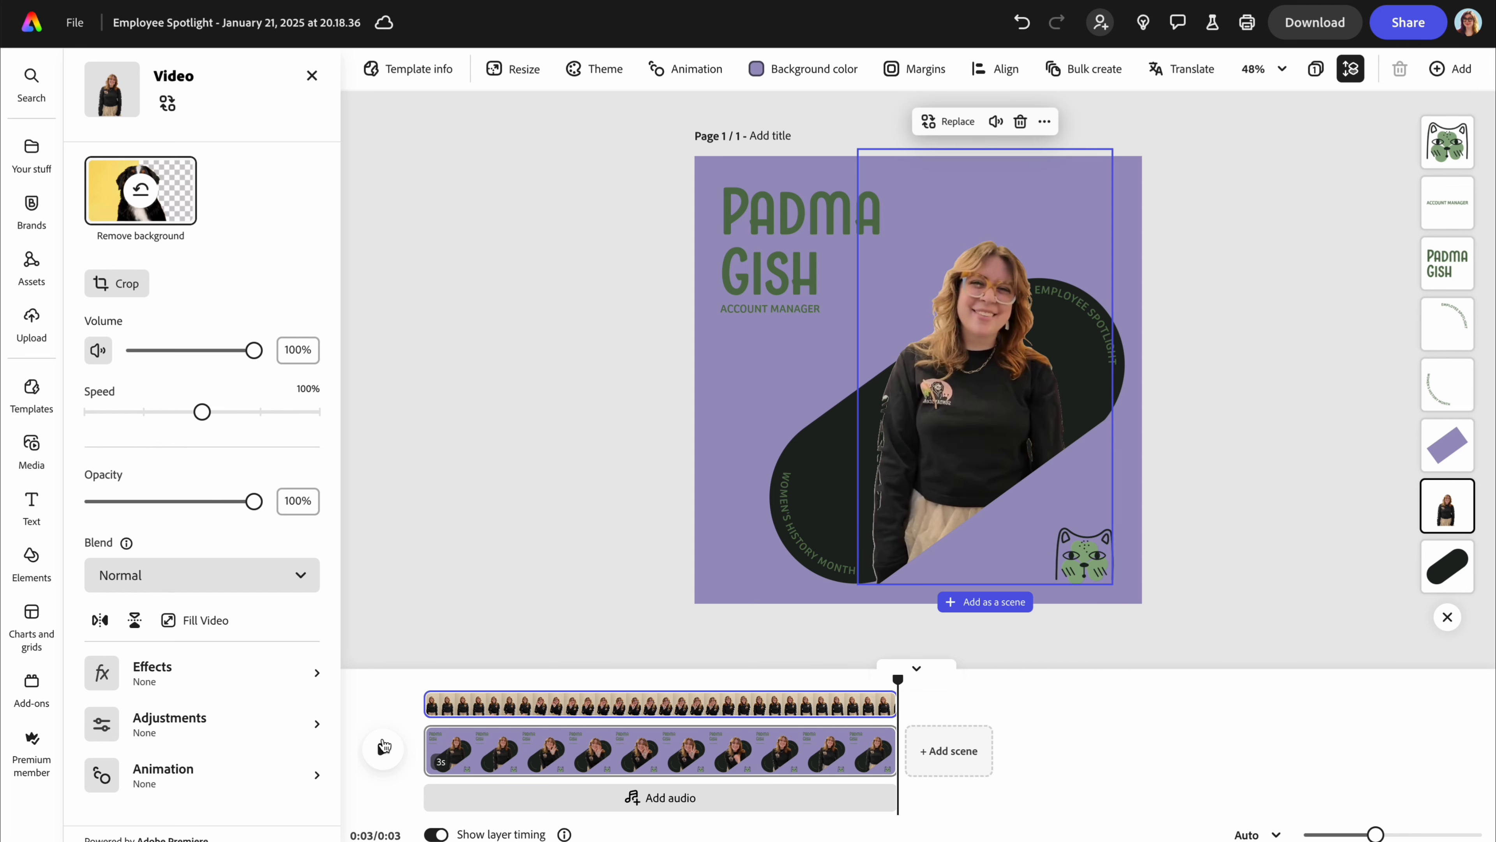
left_click(524, 435)
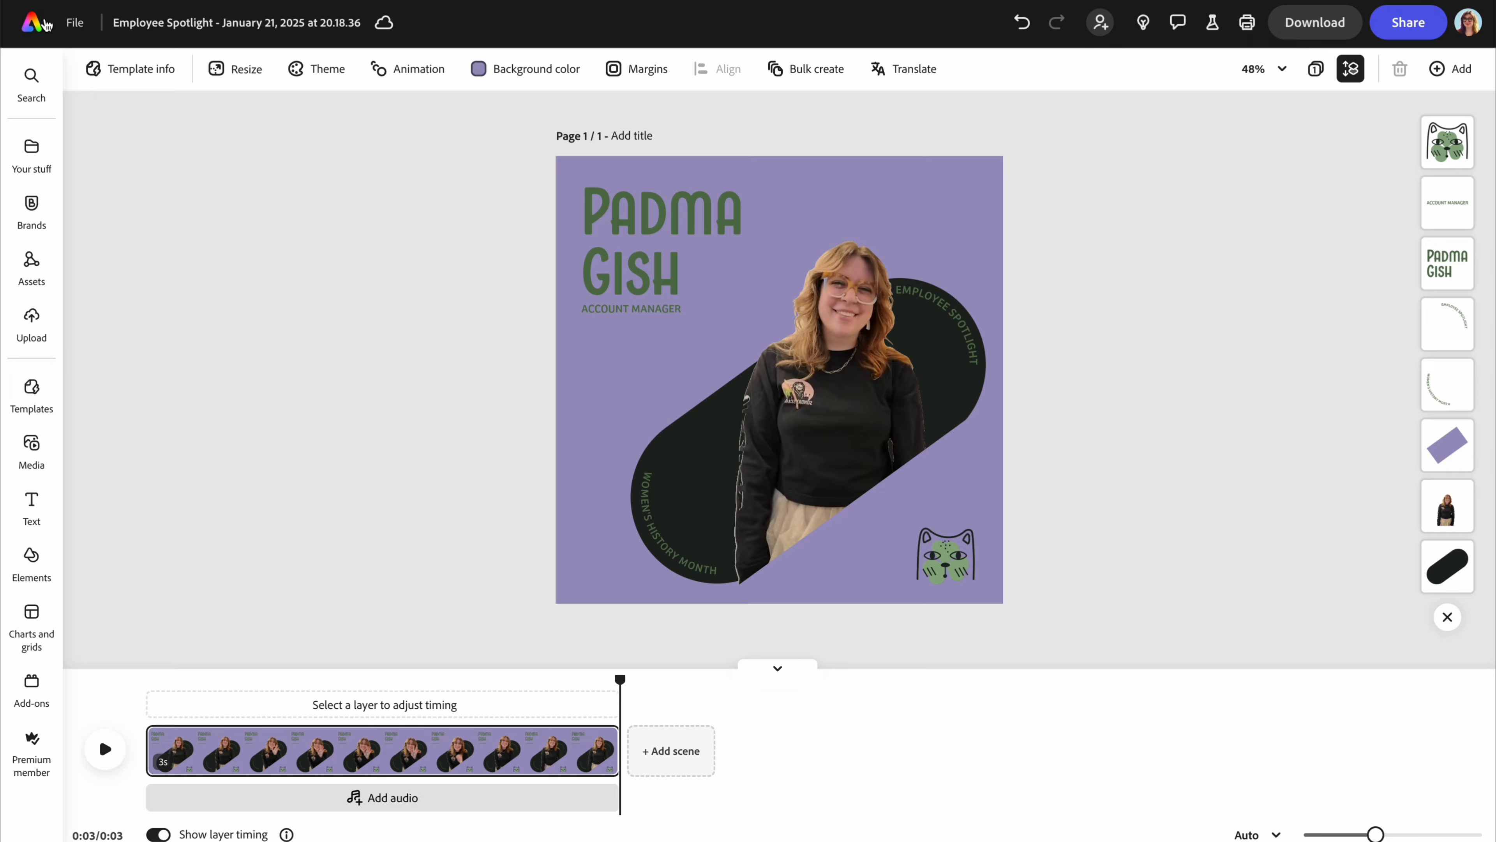
Leave the design for the home page and search all content for "event workshop"
left_click(46, 25)
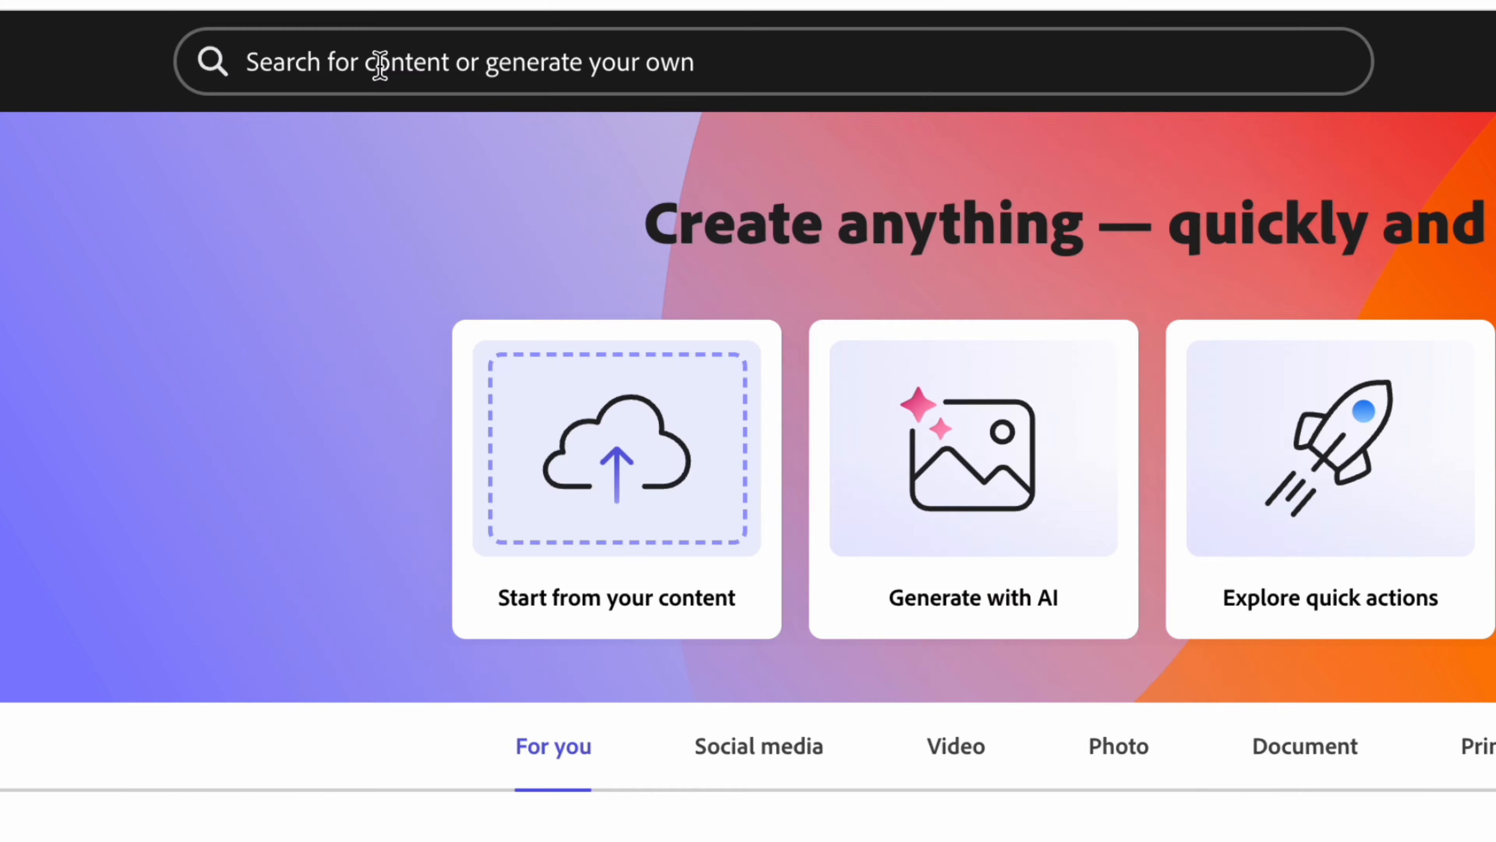
left_click(381, 24)
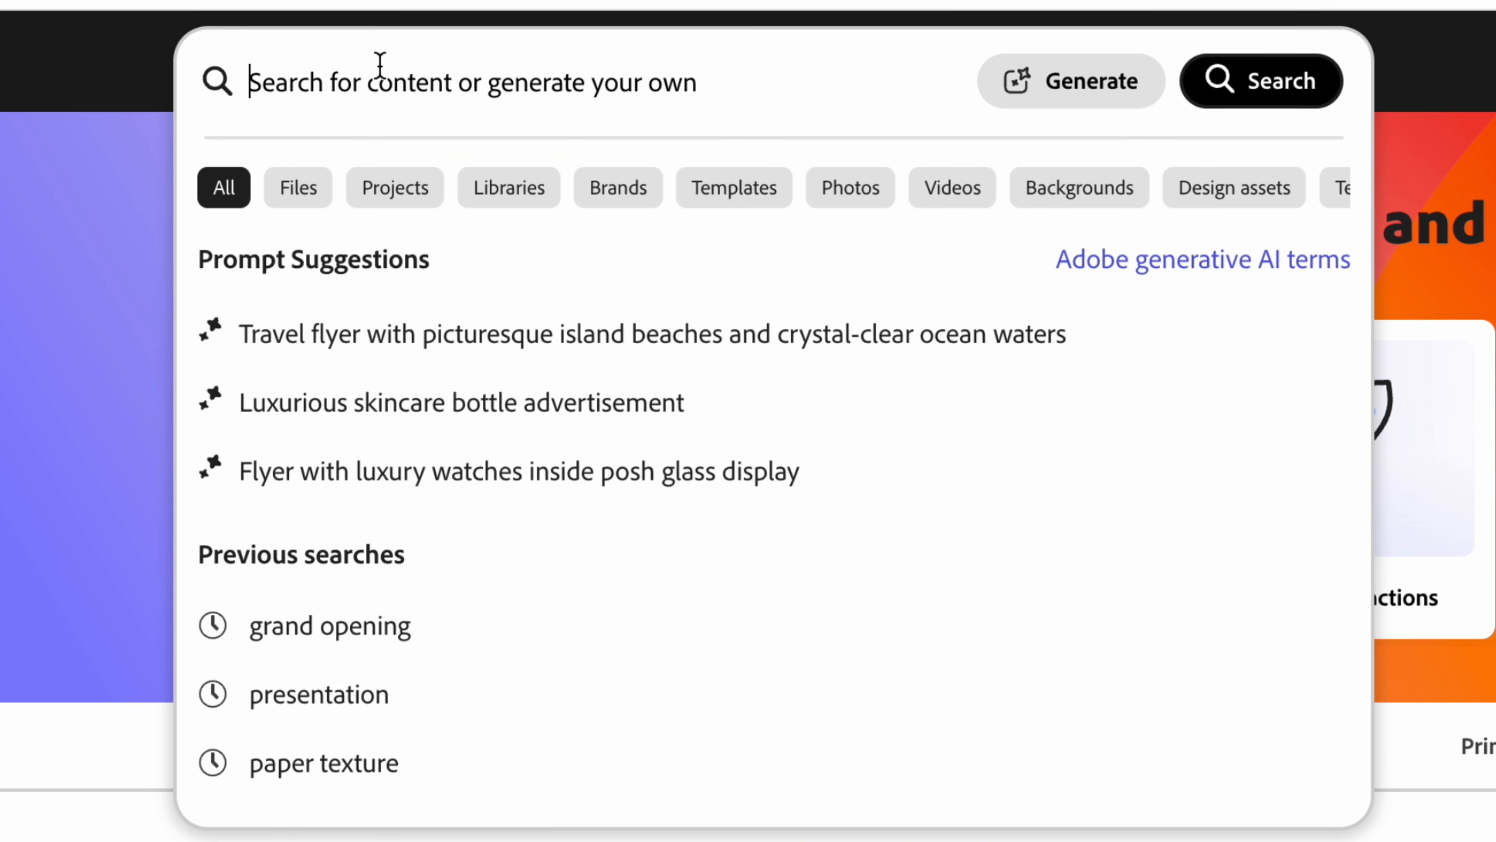
type("even")
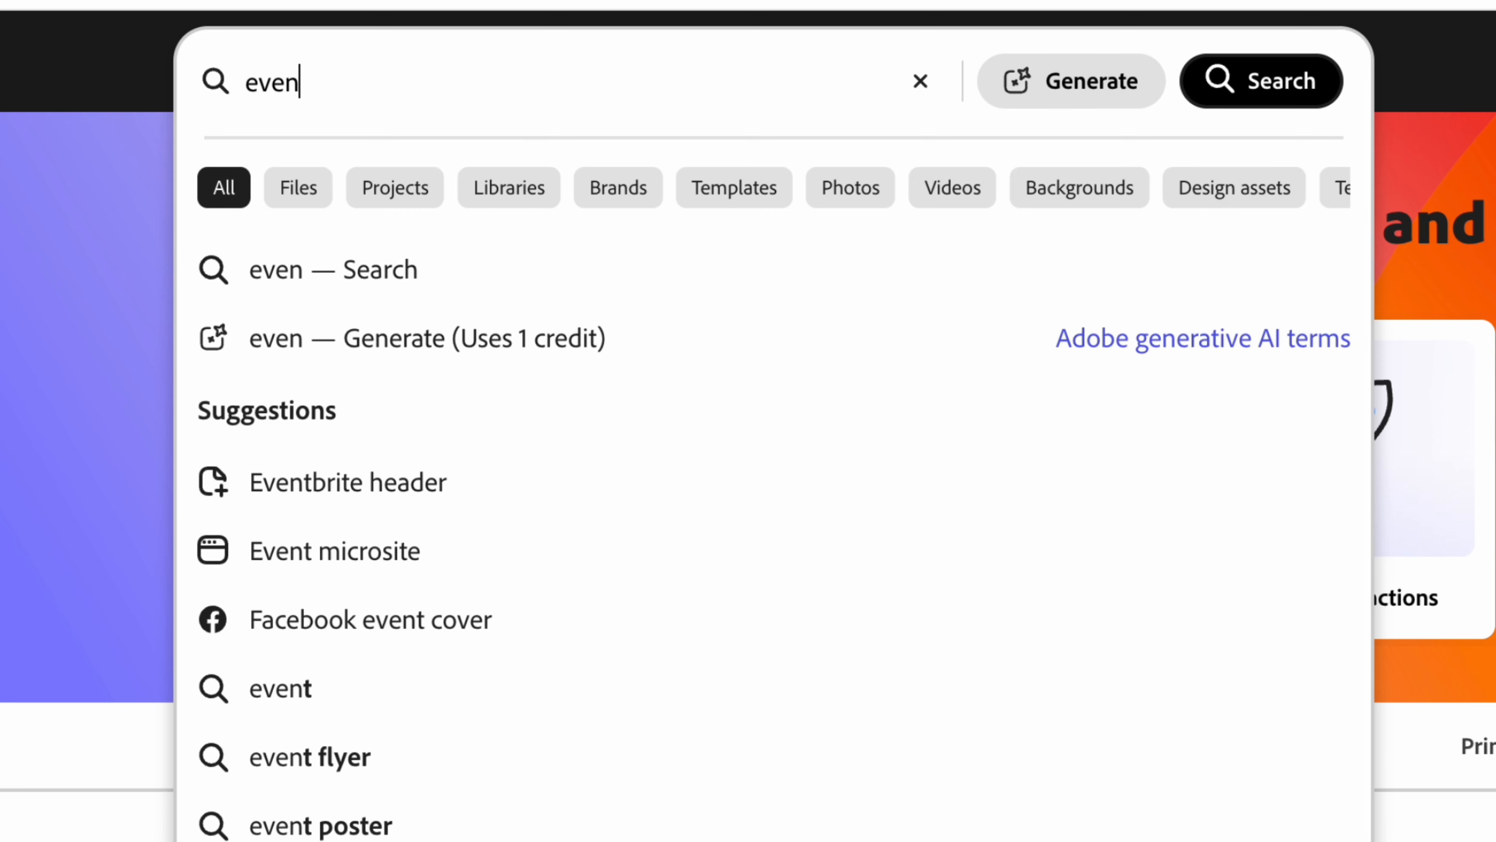
type("t workshop")
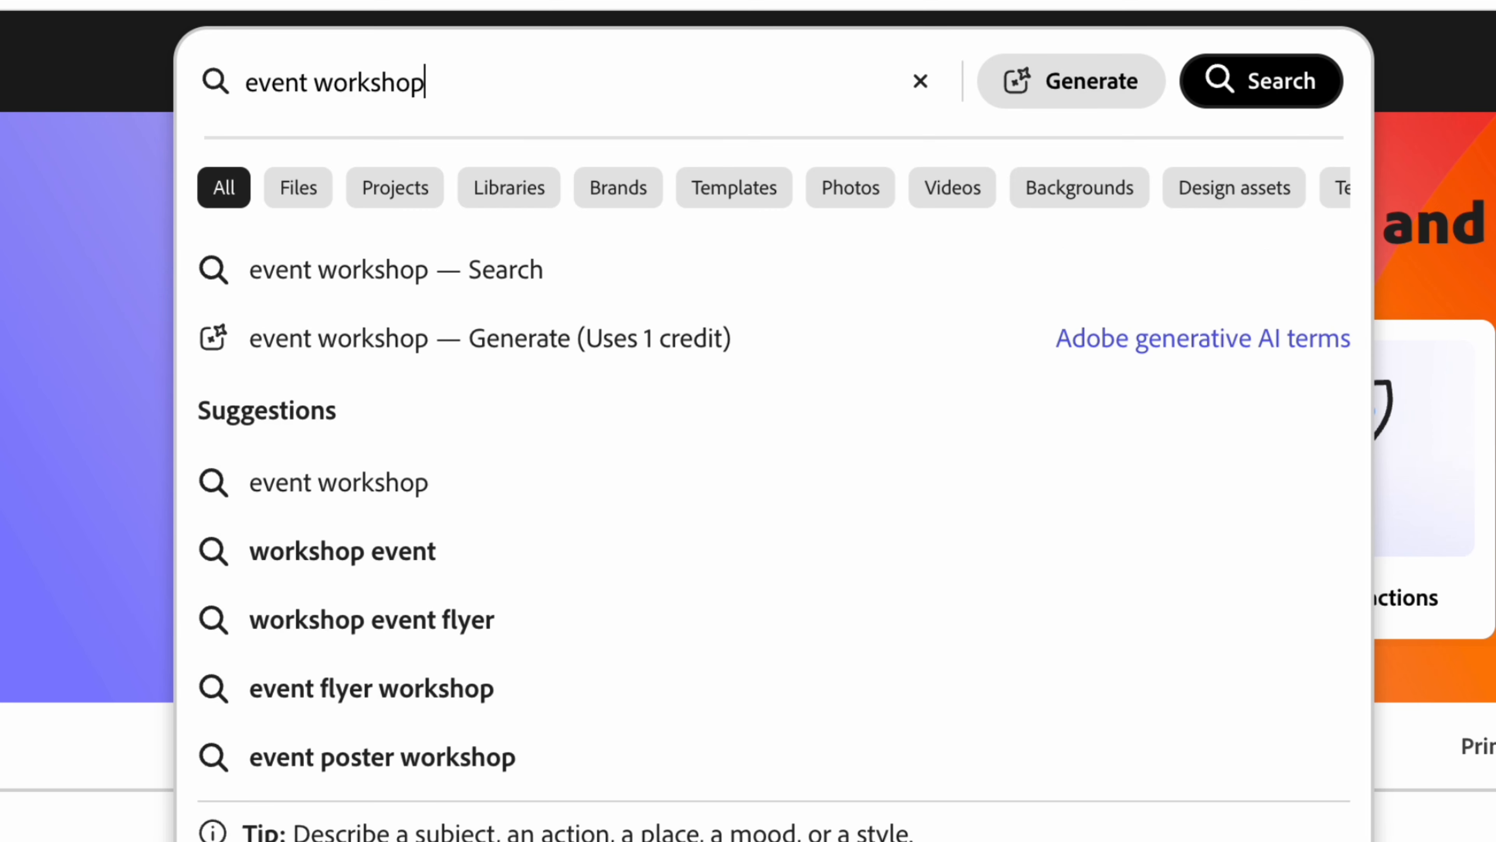
key("Return")
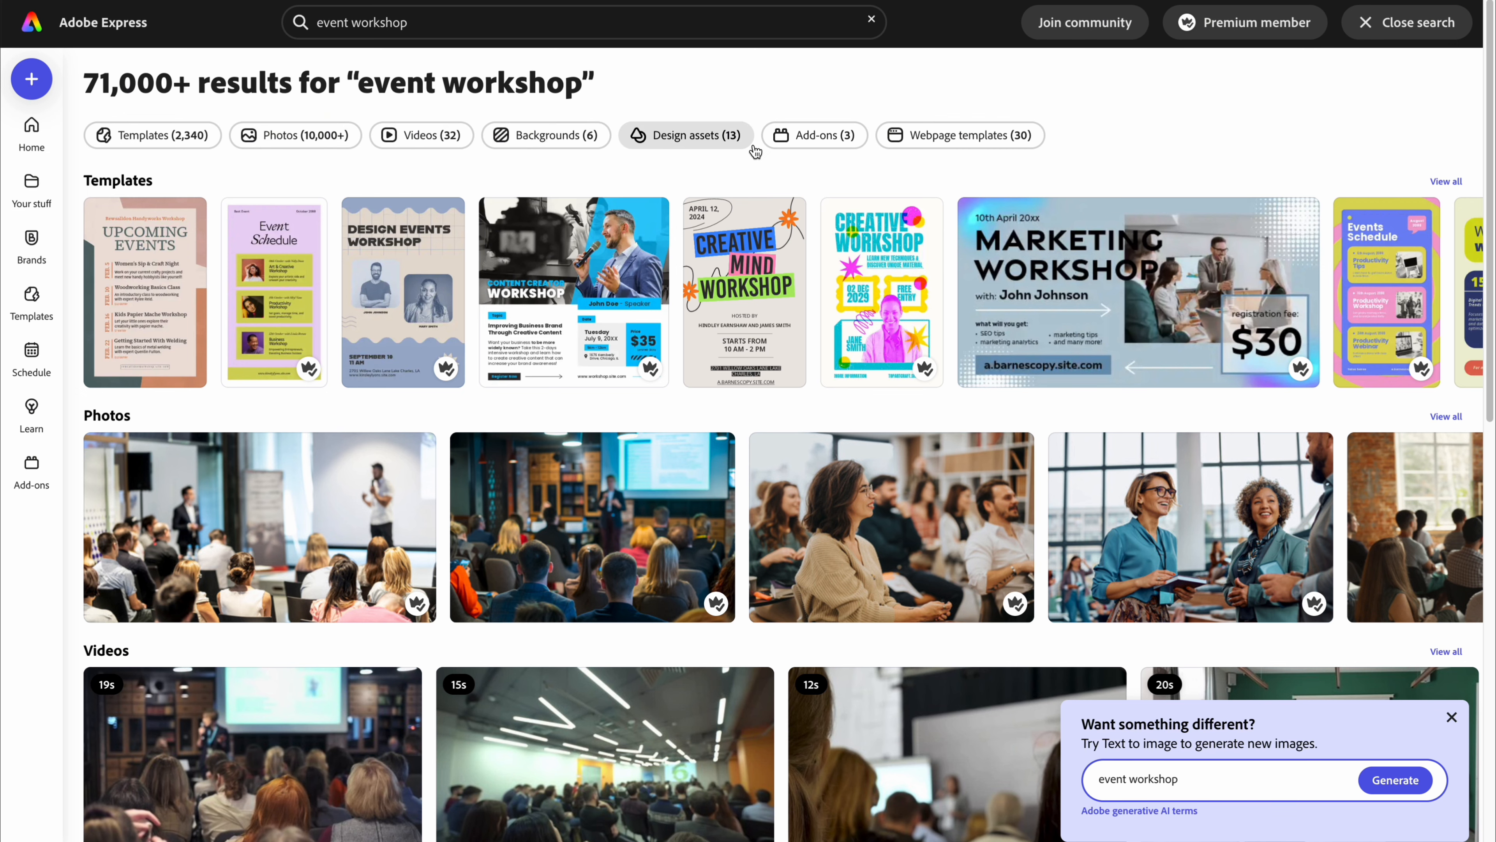
Look through the event workshop result categories and narrow the results to templates
scroll(672, 412, "down", 10)
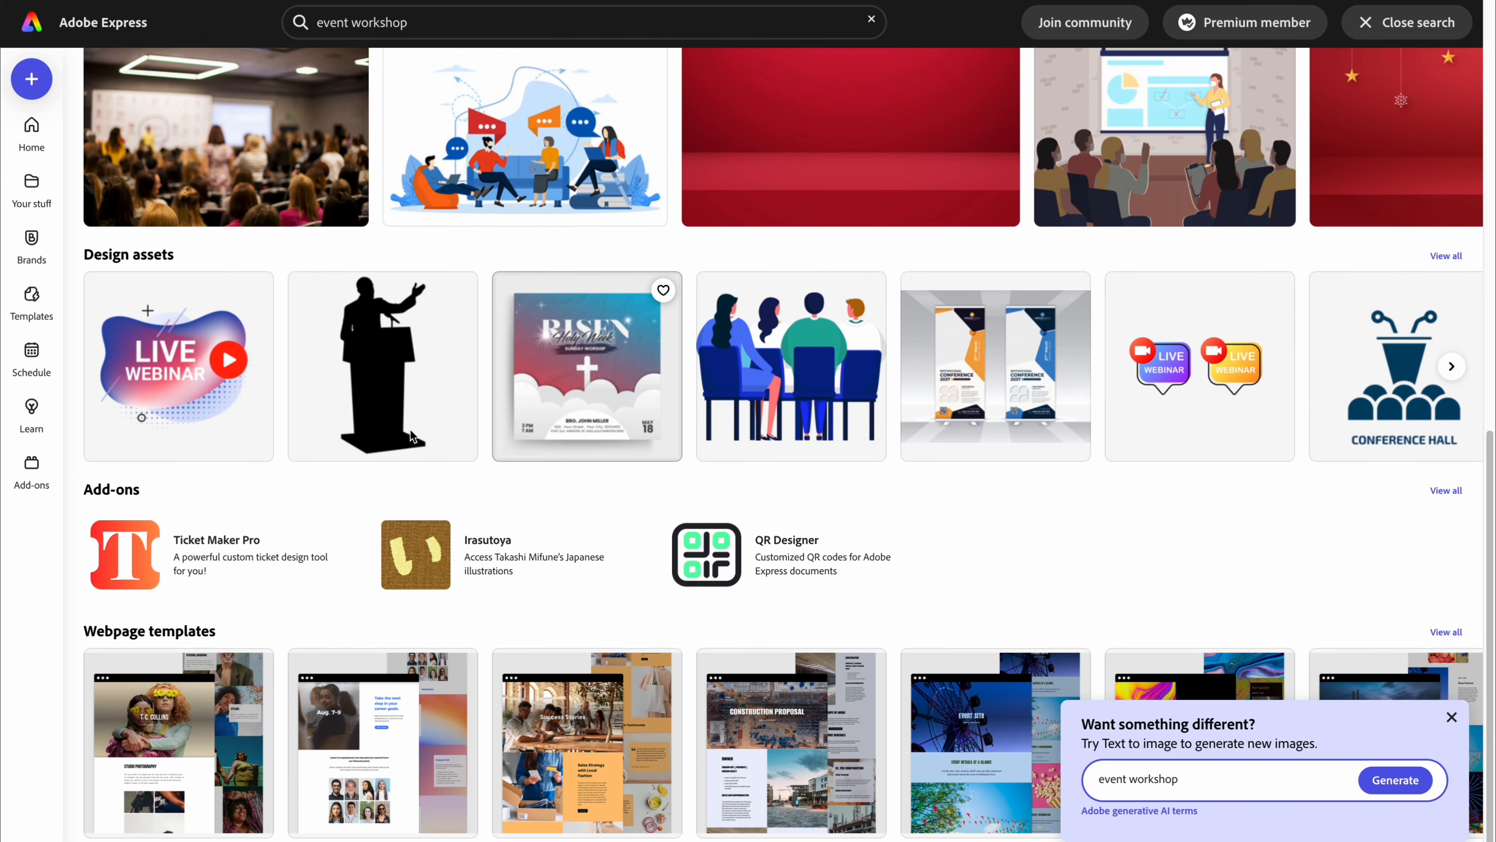
scroll(665, 417, "up", 10)
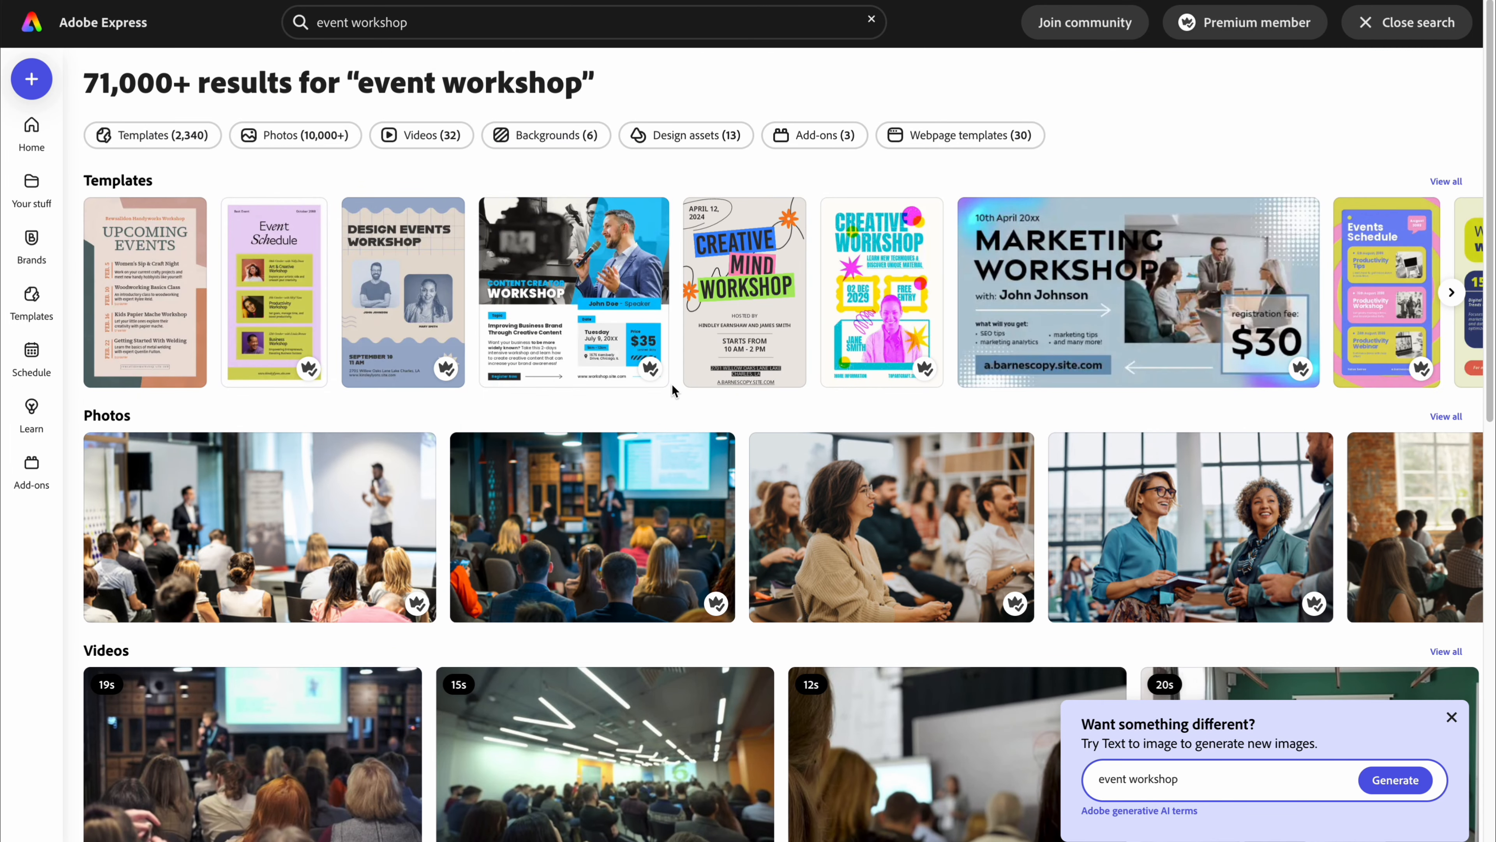
left_click(158, 136)
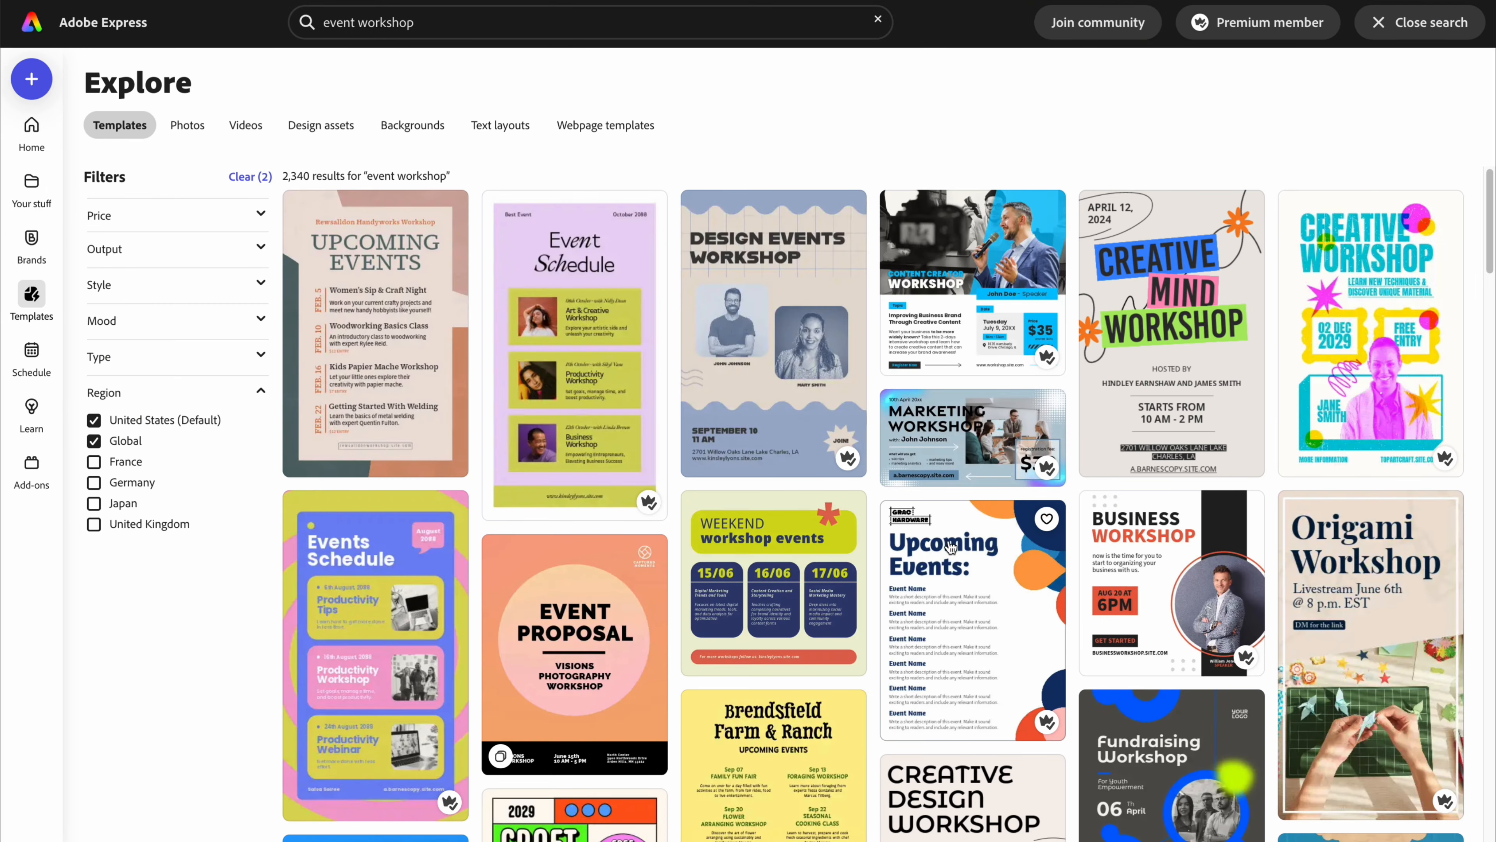
Browse the event workshop template results for a suitable workshop design
scroll(951, 548, "down", 3)
scroll(951, 548, "down", 5)
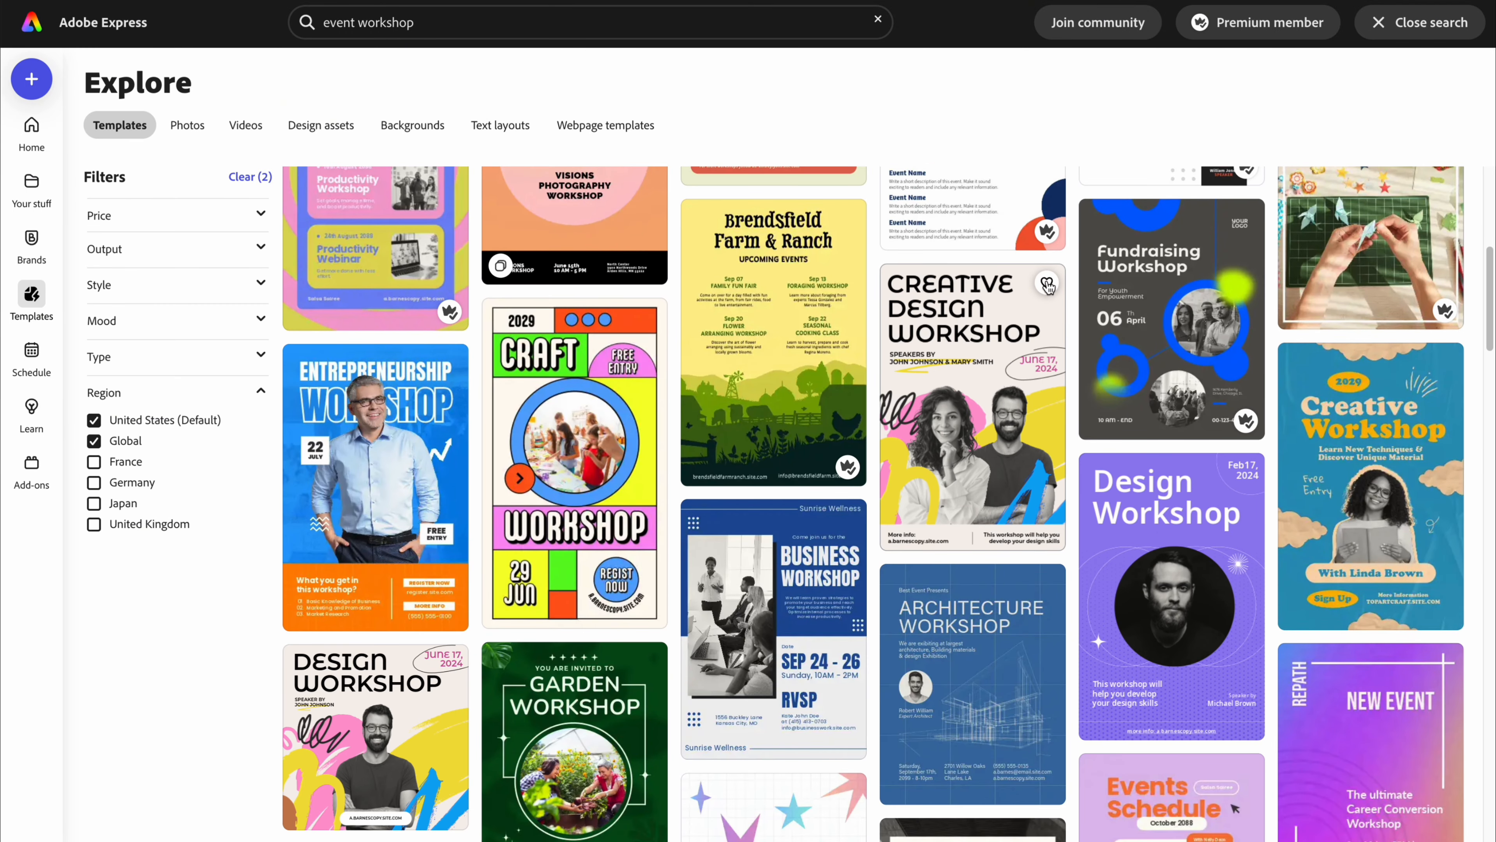
scroll(1014, 509, "down", 9)
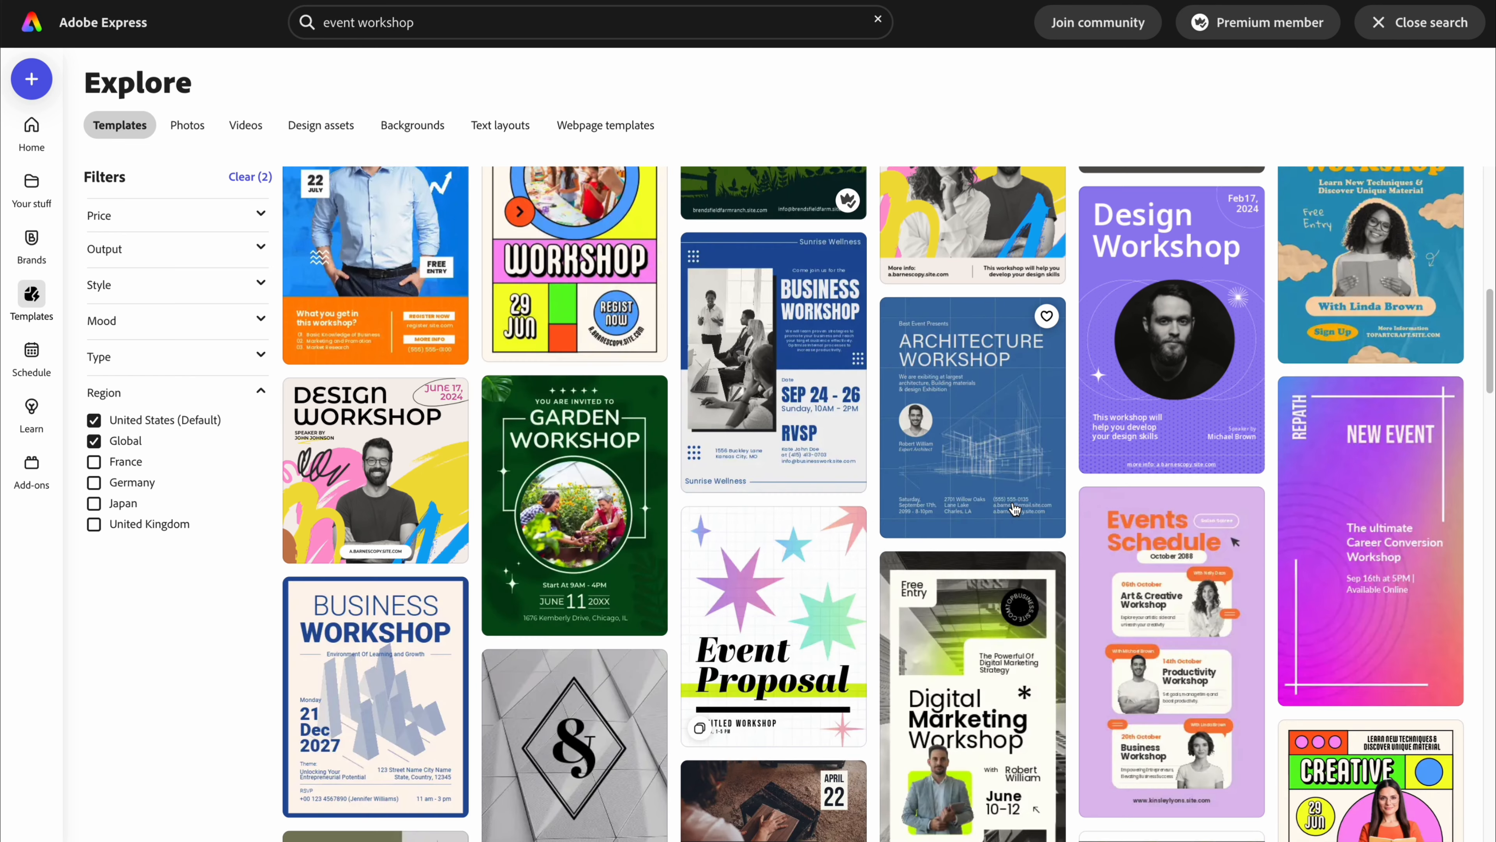
scroll(1014, 509, "down", 5)
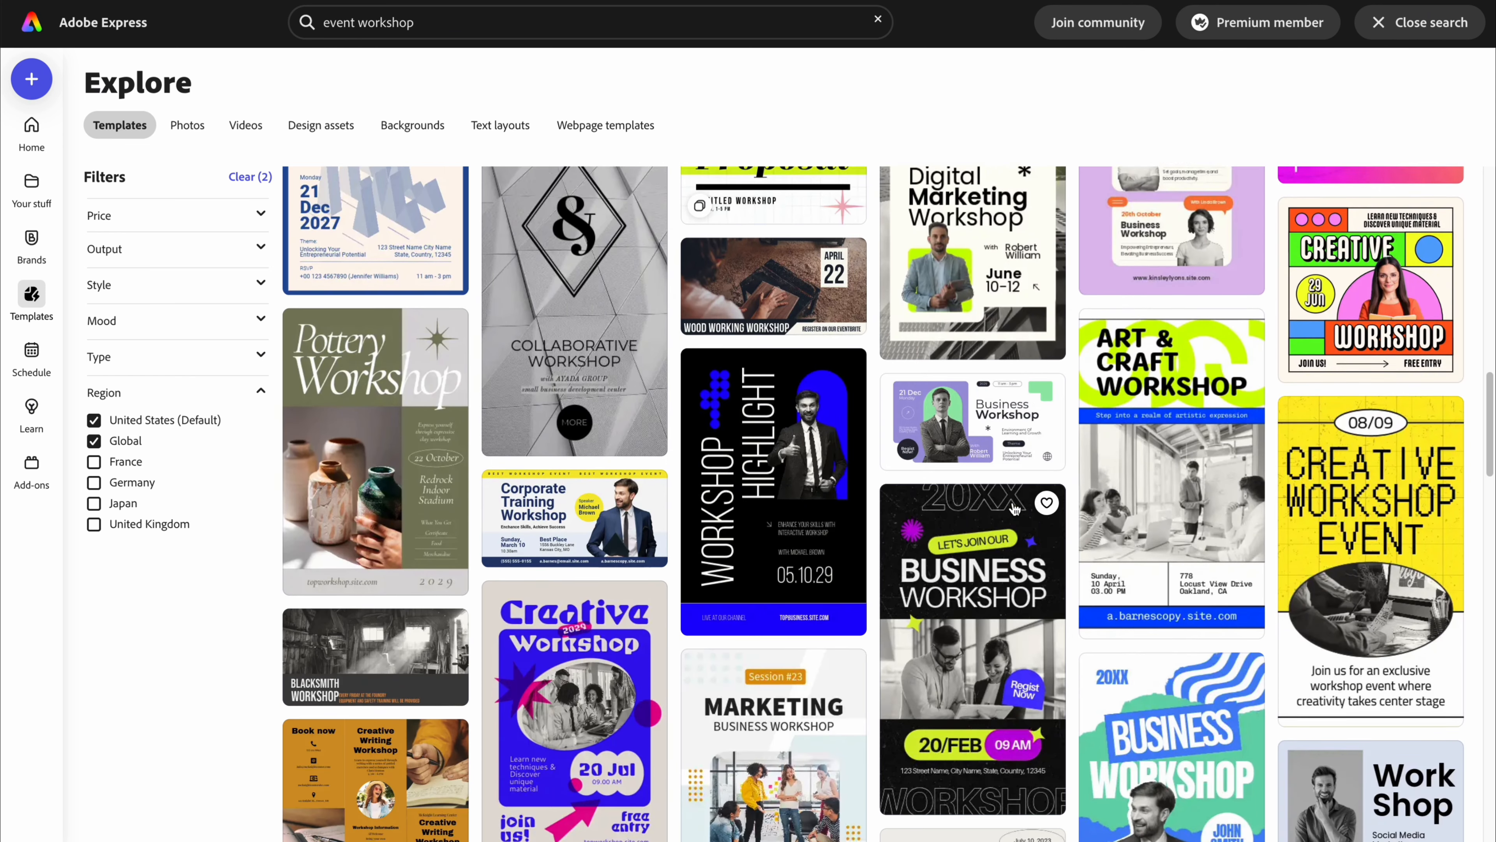
scroll(1014, 509, "down", 9)
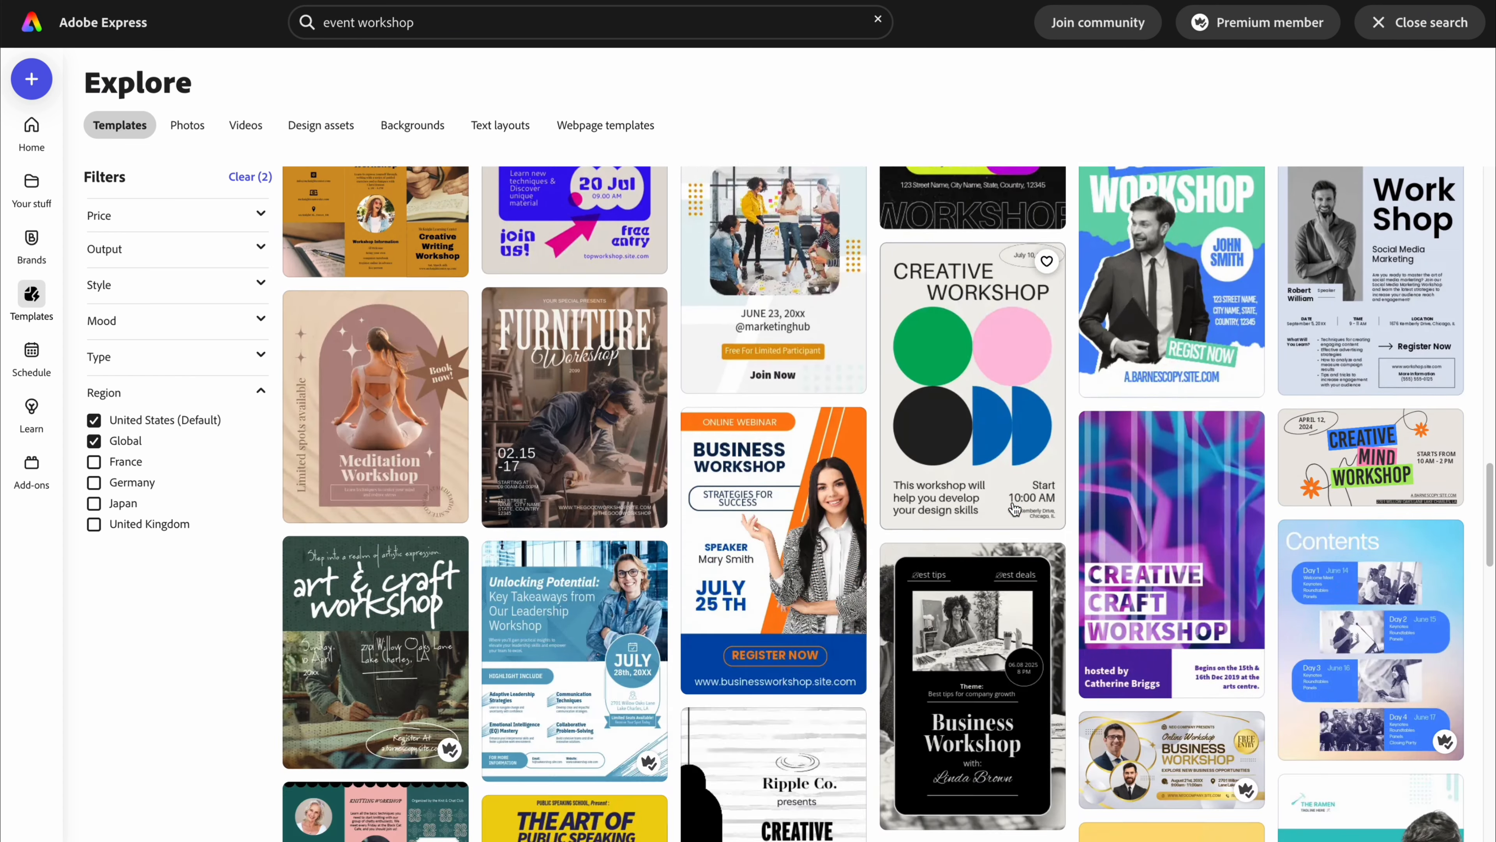
scroll(1014, 508, "down", 4)
scroll(1014, 509, "down", 15)
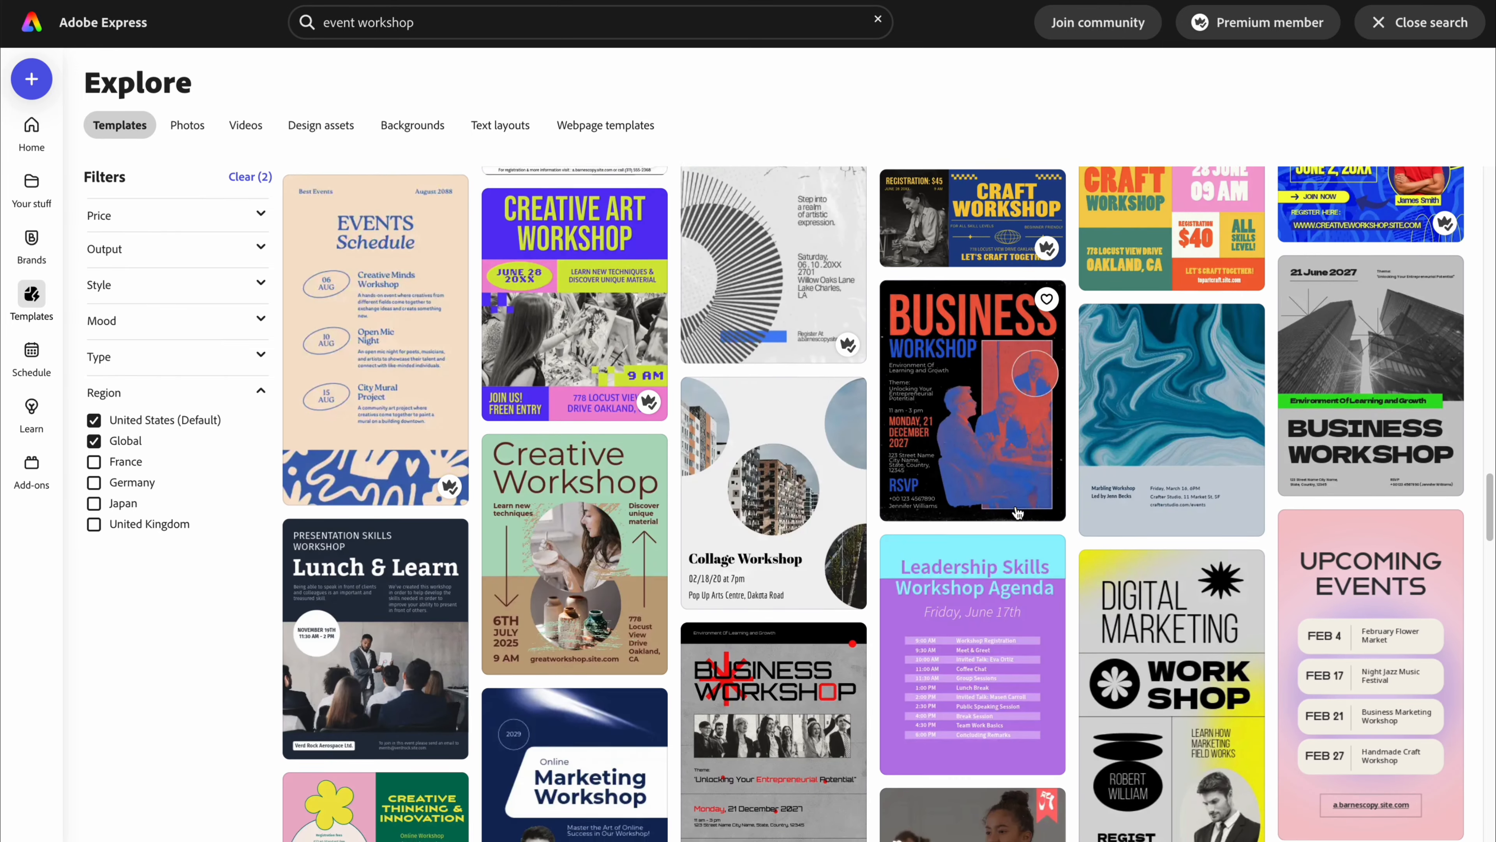
scroll(1016, 510, "down", 12)
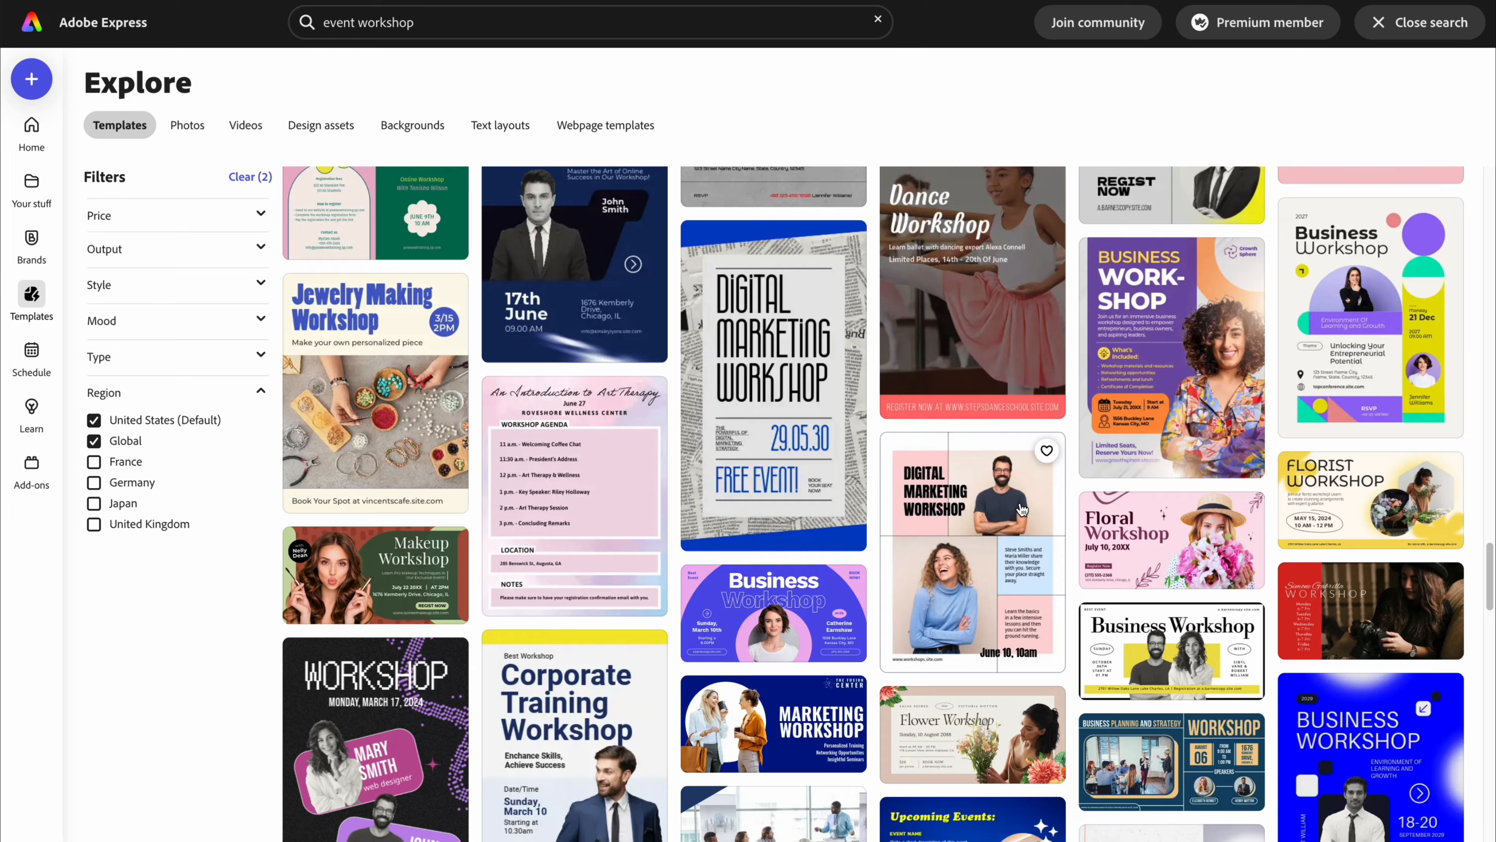
scroll(1023, 509, "down", 15)
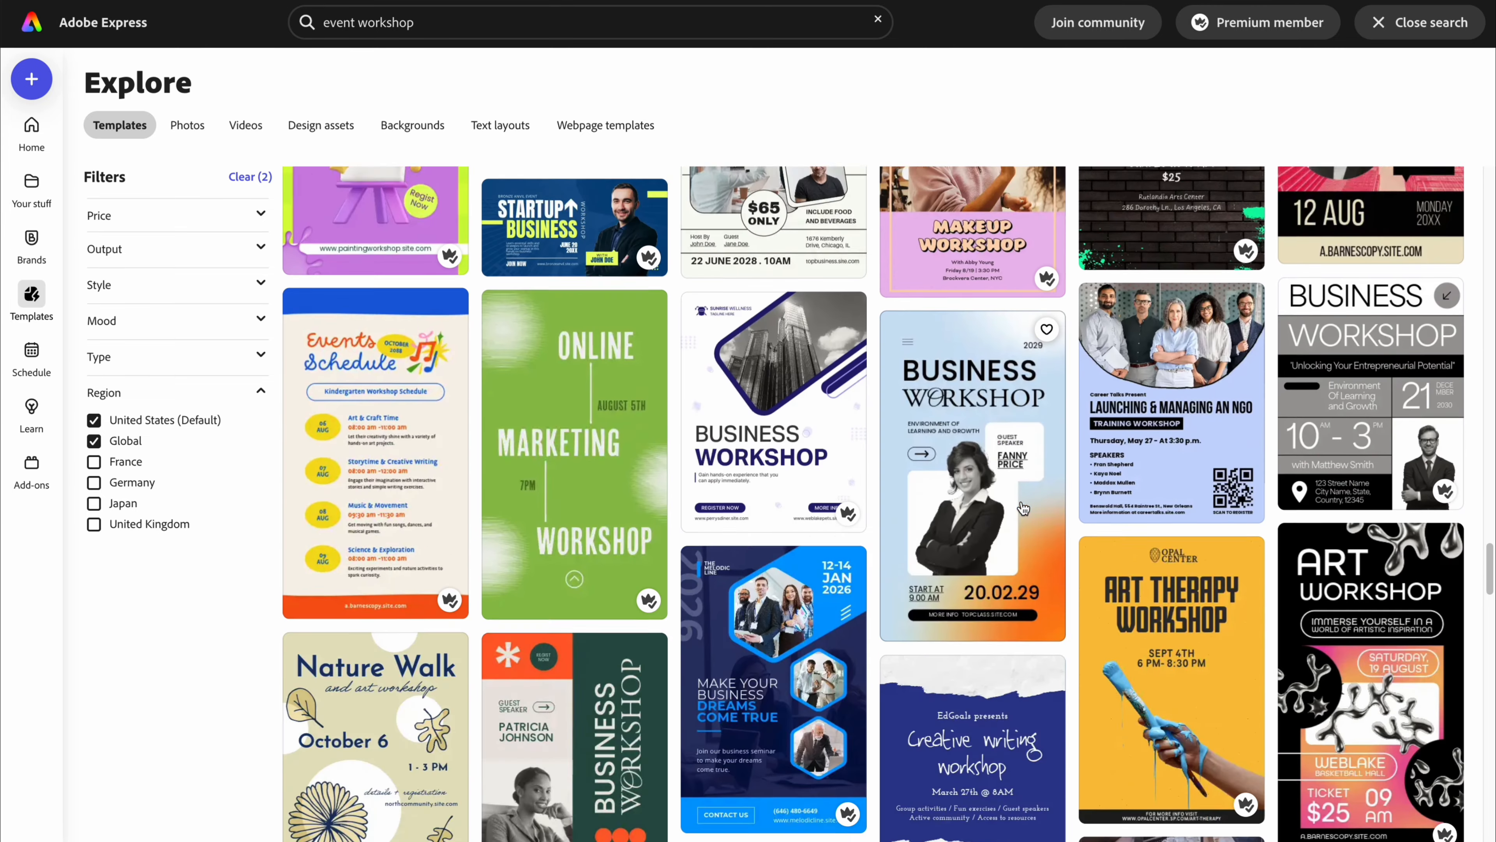
scroll(1024, 508, "down", 1)
scroll(1023, 508, "down", 15)
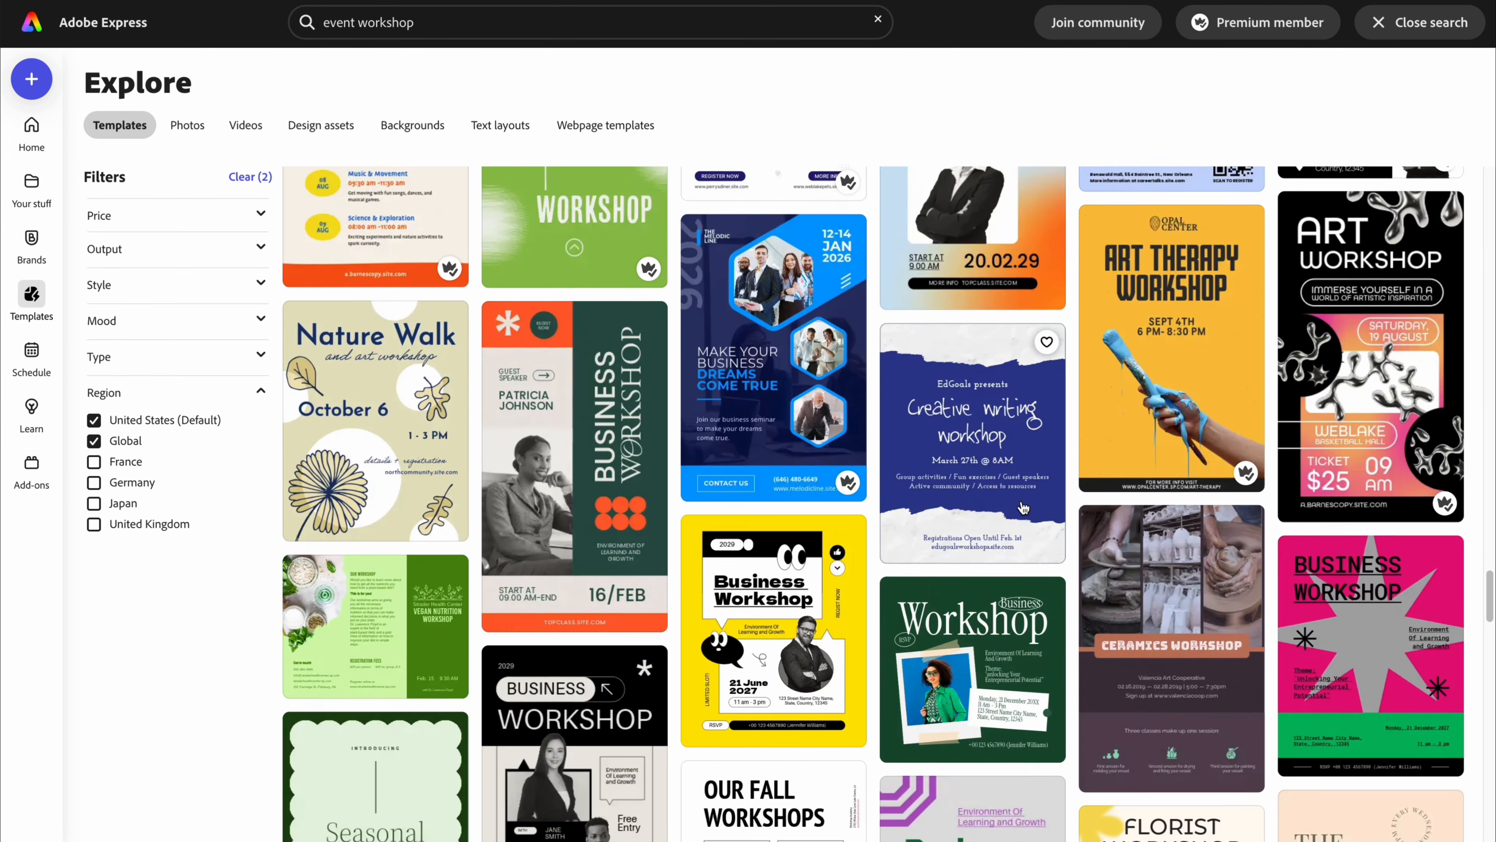
scroll(1016, 475, "up", 10)
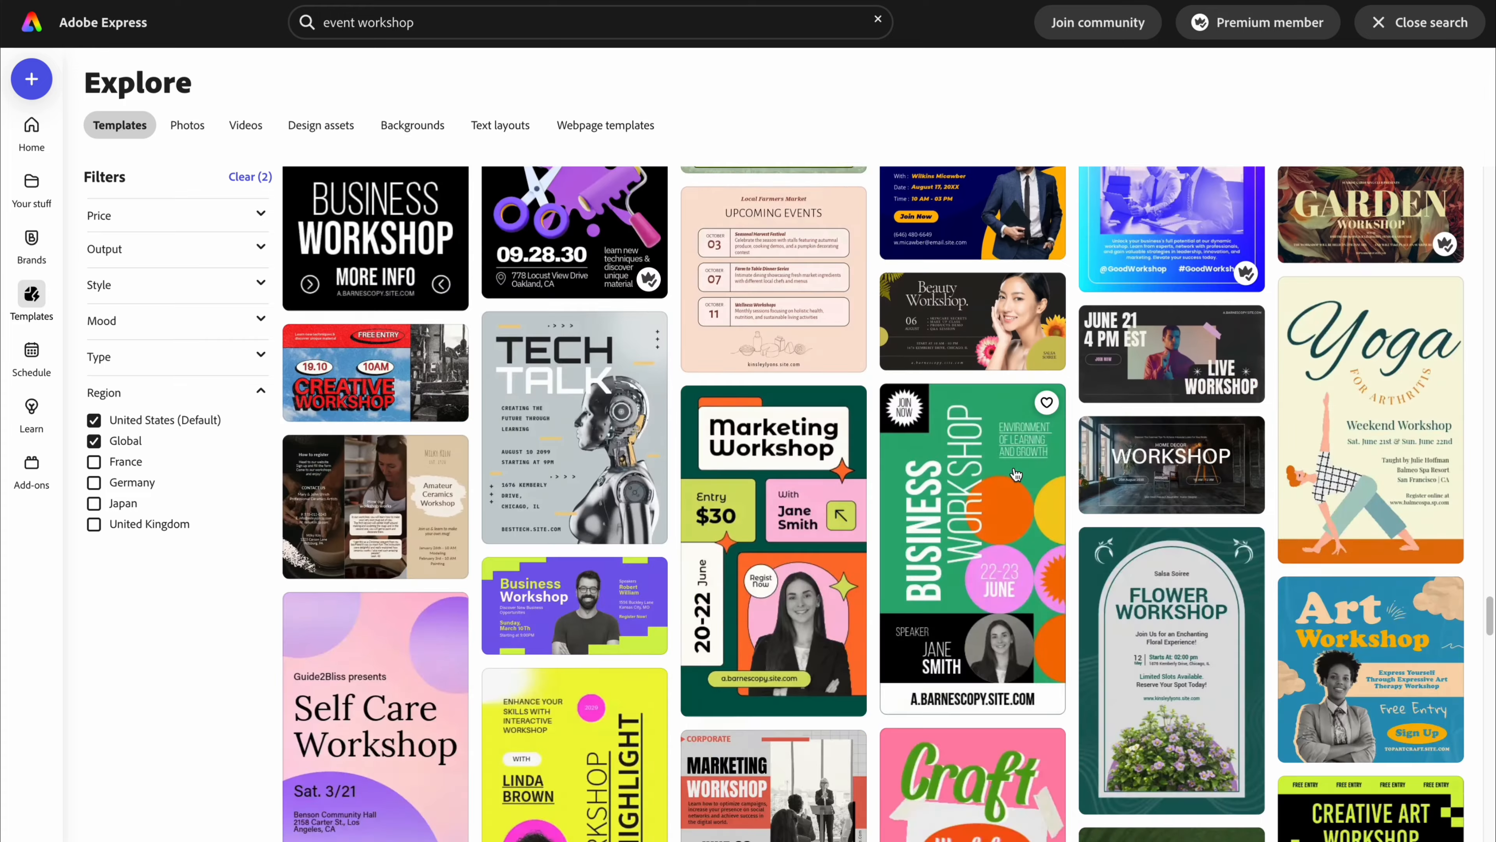
Return to the home page and open the favorites saved in Your stuff
left_click(35, 25)
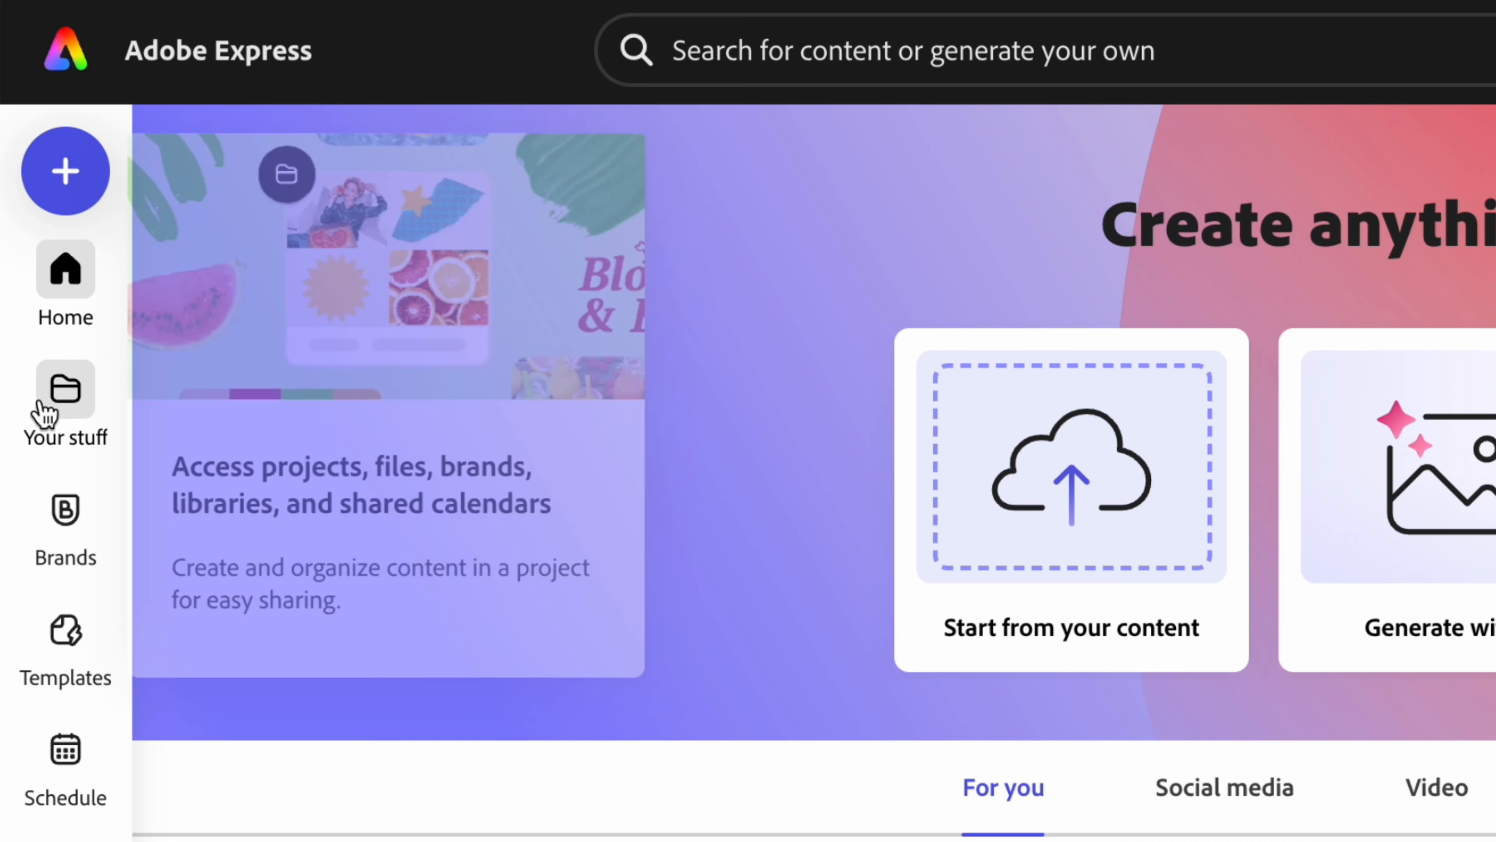
left_click(21, 188)
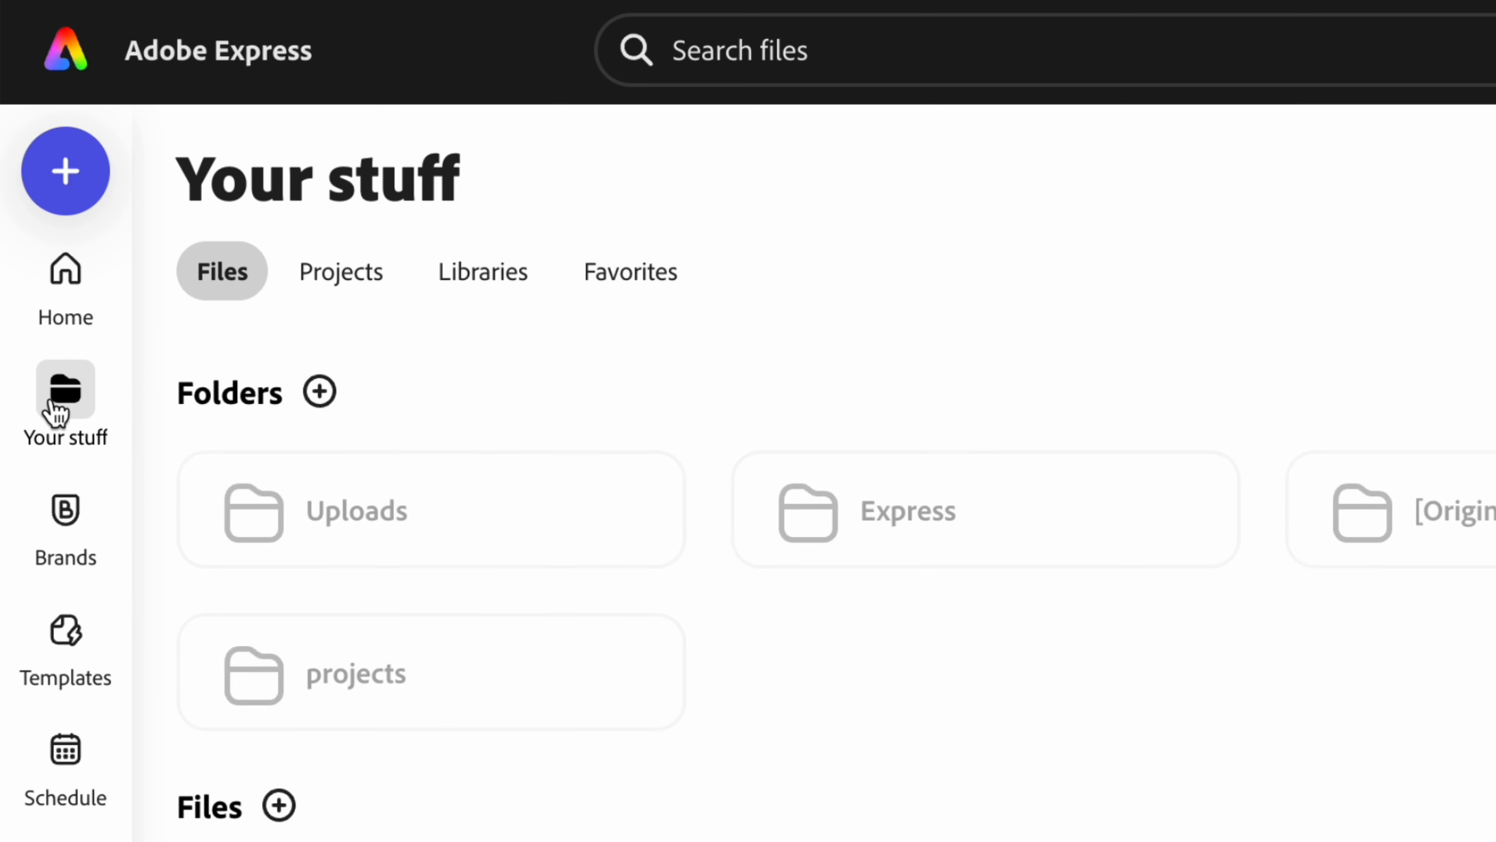
left_click(654, 280)
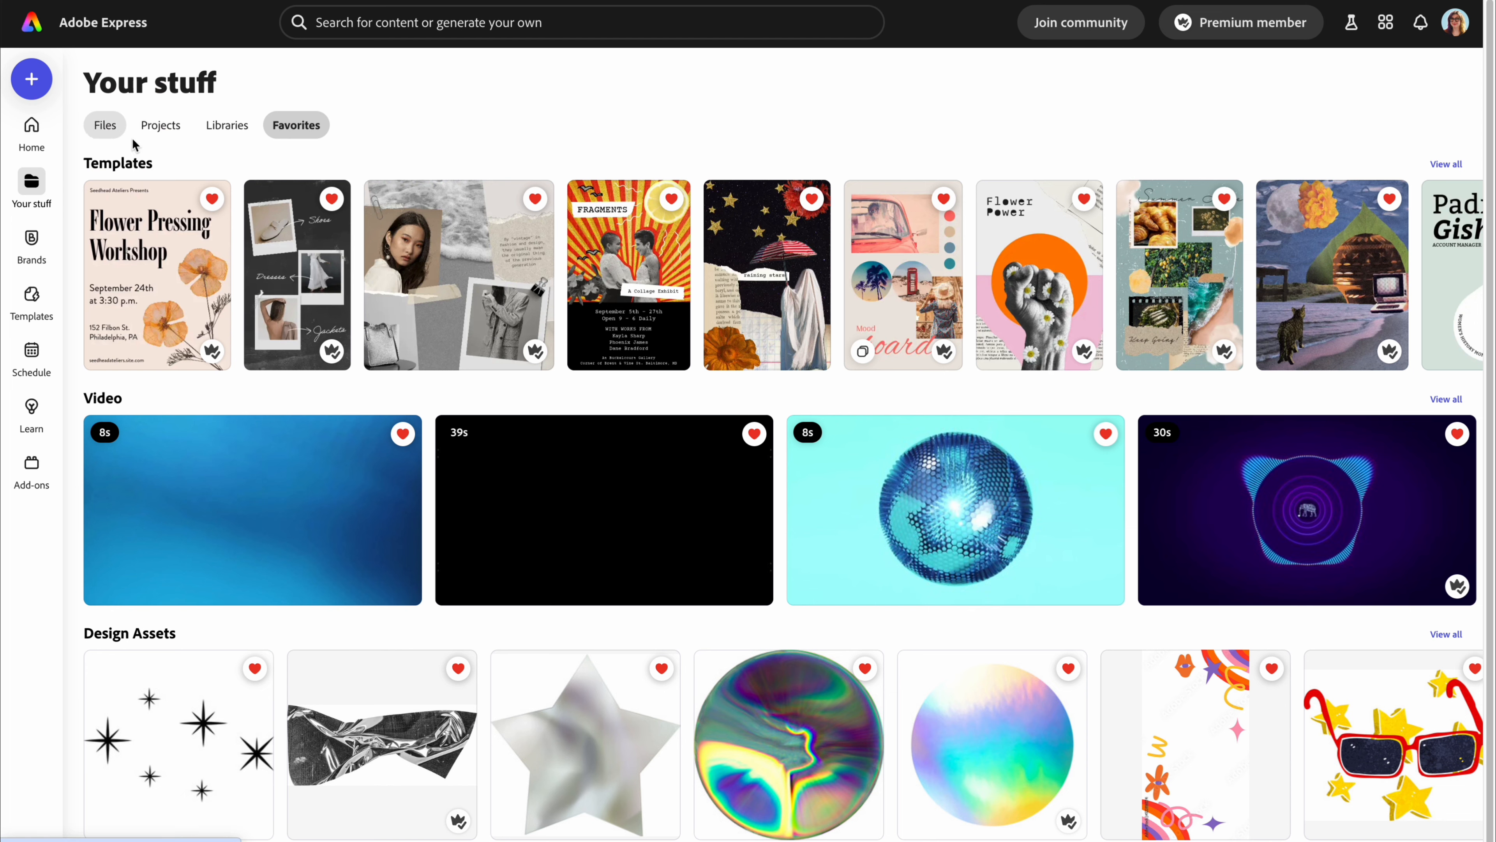
Start a design from the favorited Black and Pink Flower Workshop Flyer template and clear the side panels away from the canvas
left_click(151, 255)
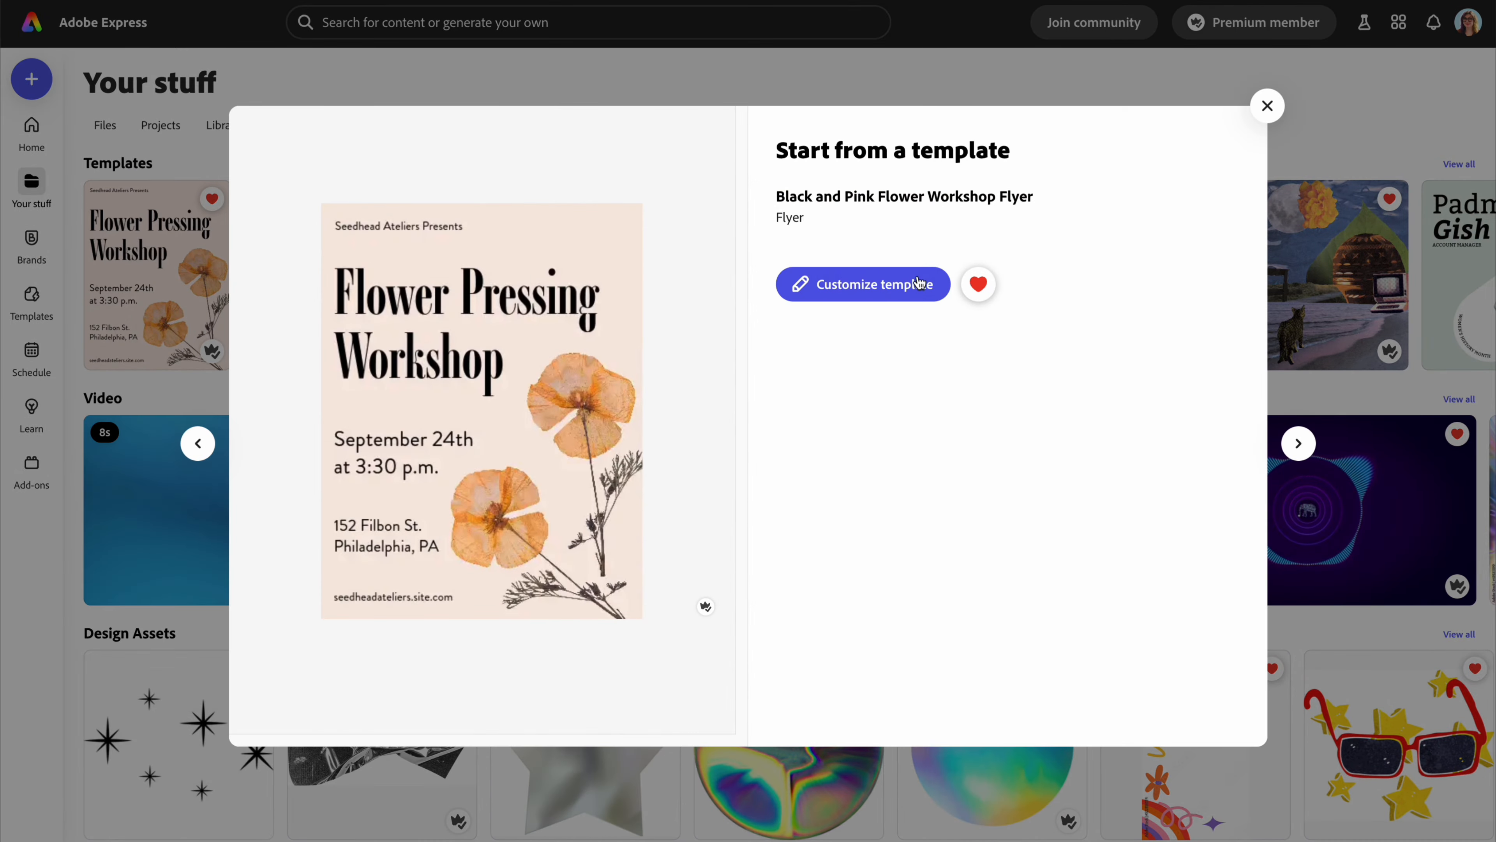
left_click(893, 285)
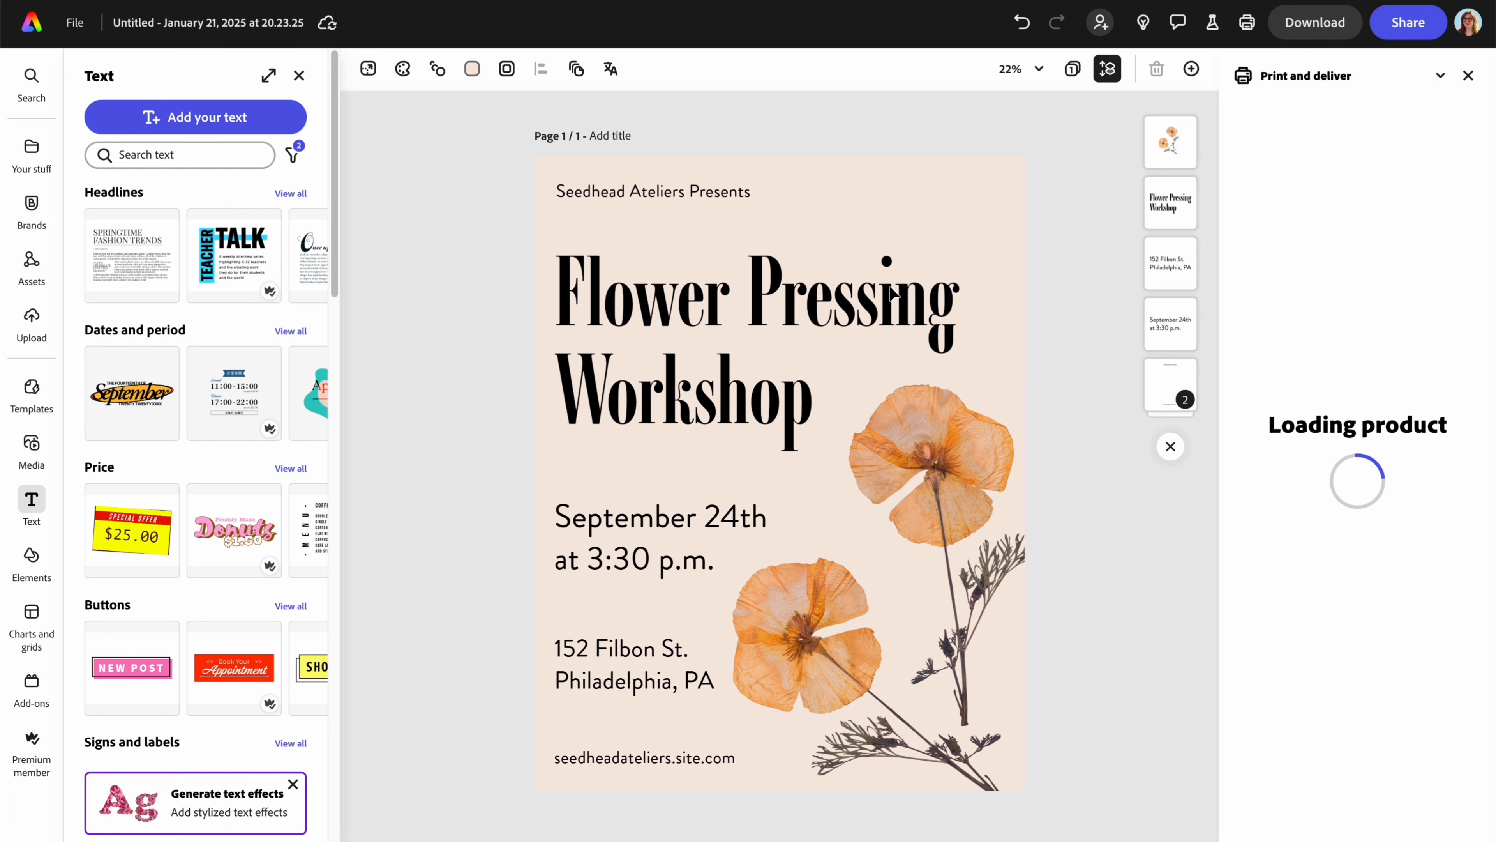
left_click(1468, 75)
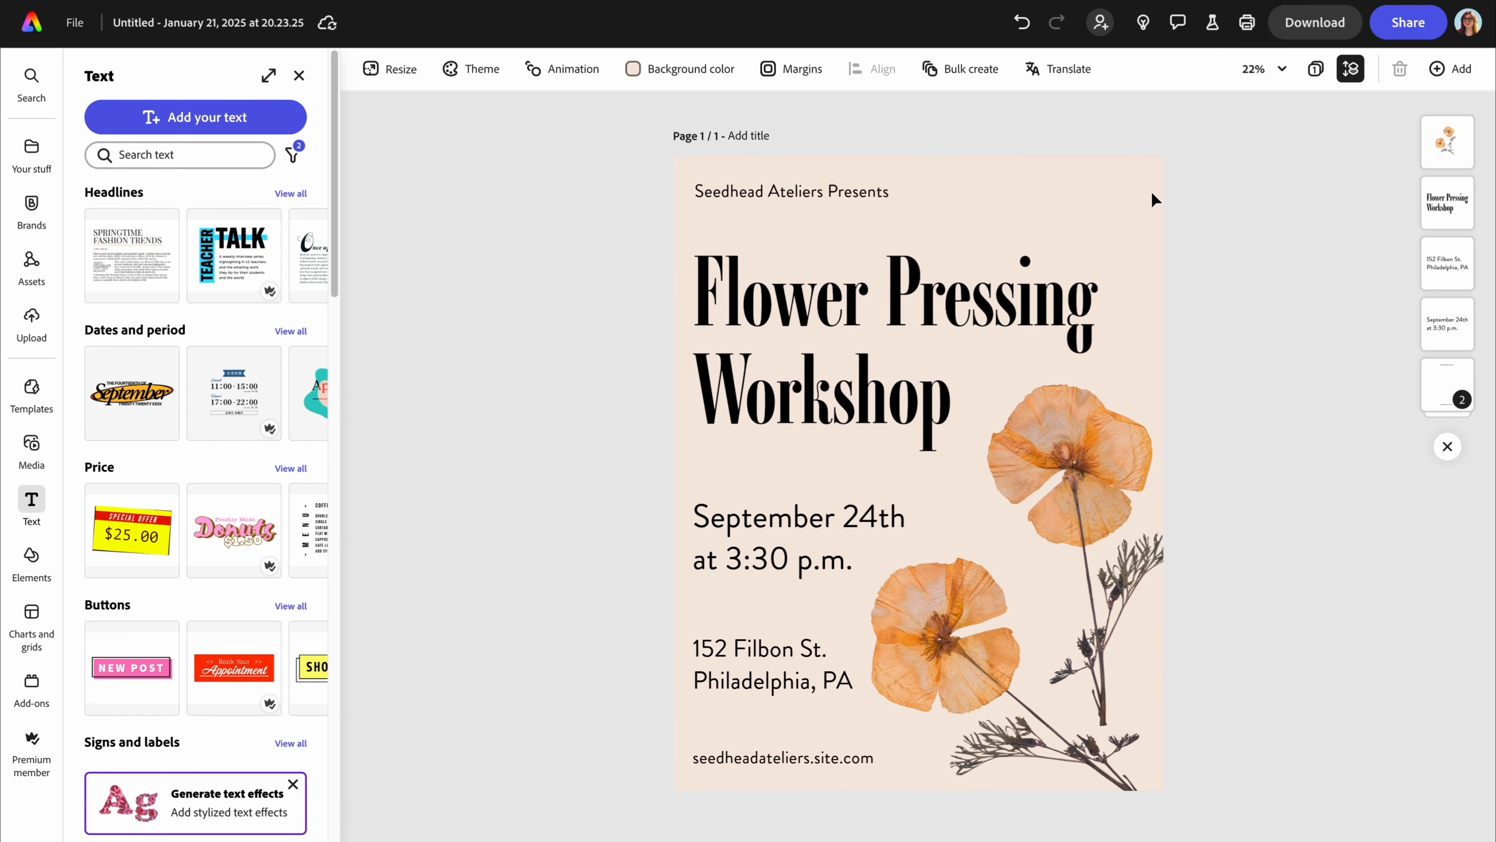
left_click(298, 77)
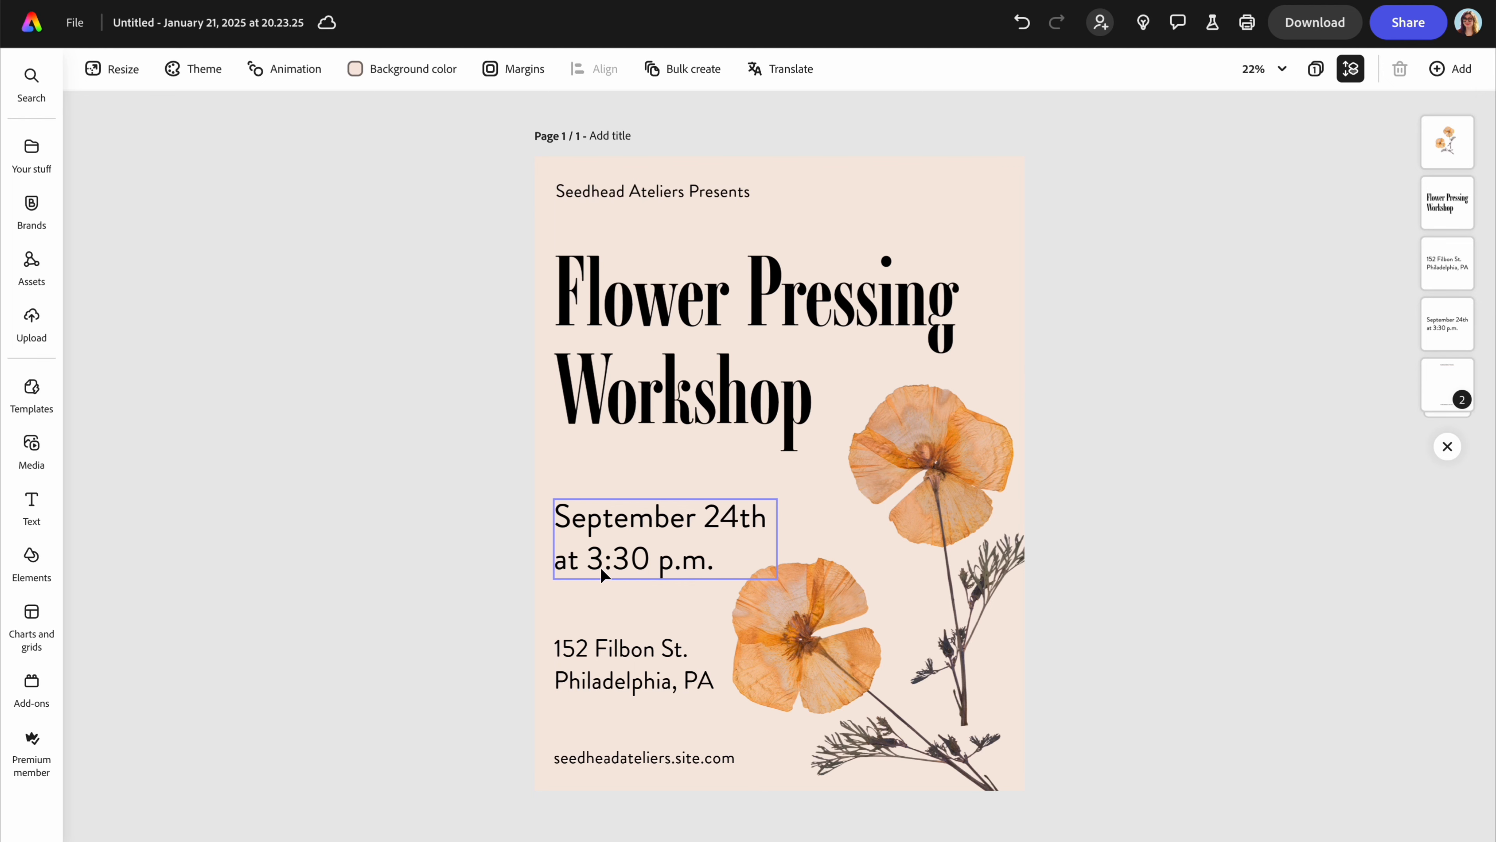
Copy "3:30 p.m." from the flyer's date text and delete "at 3:30 p.m." so the box holds only "September 24th"
left_click(588, 553)
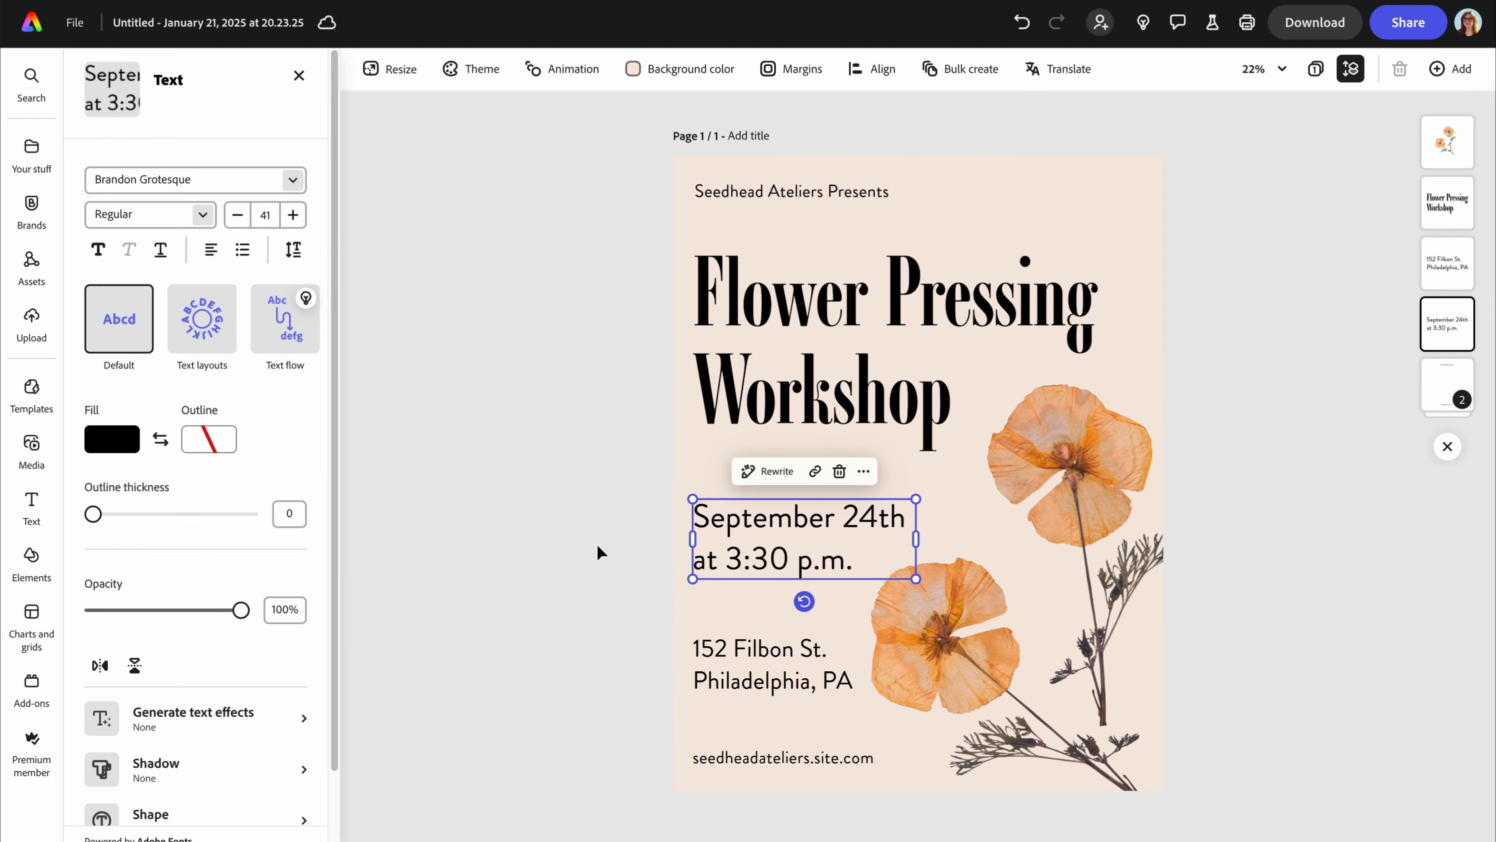
double_click(728, 569)
left_click(728, 566)
left_click_drag(856, 560, 726, 557)
key("ctrl+c")
key("BackSpace")
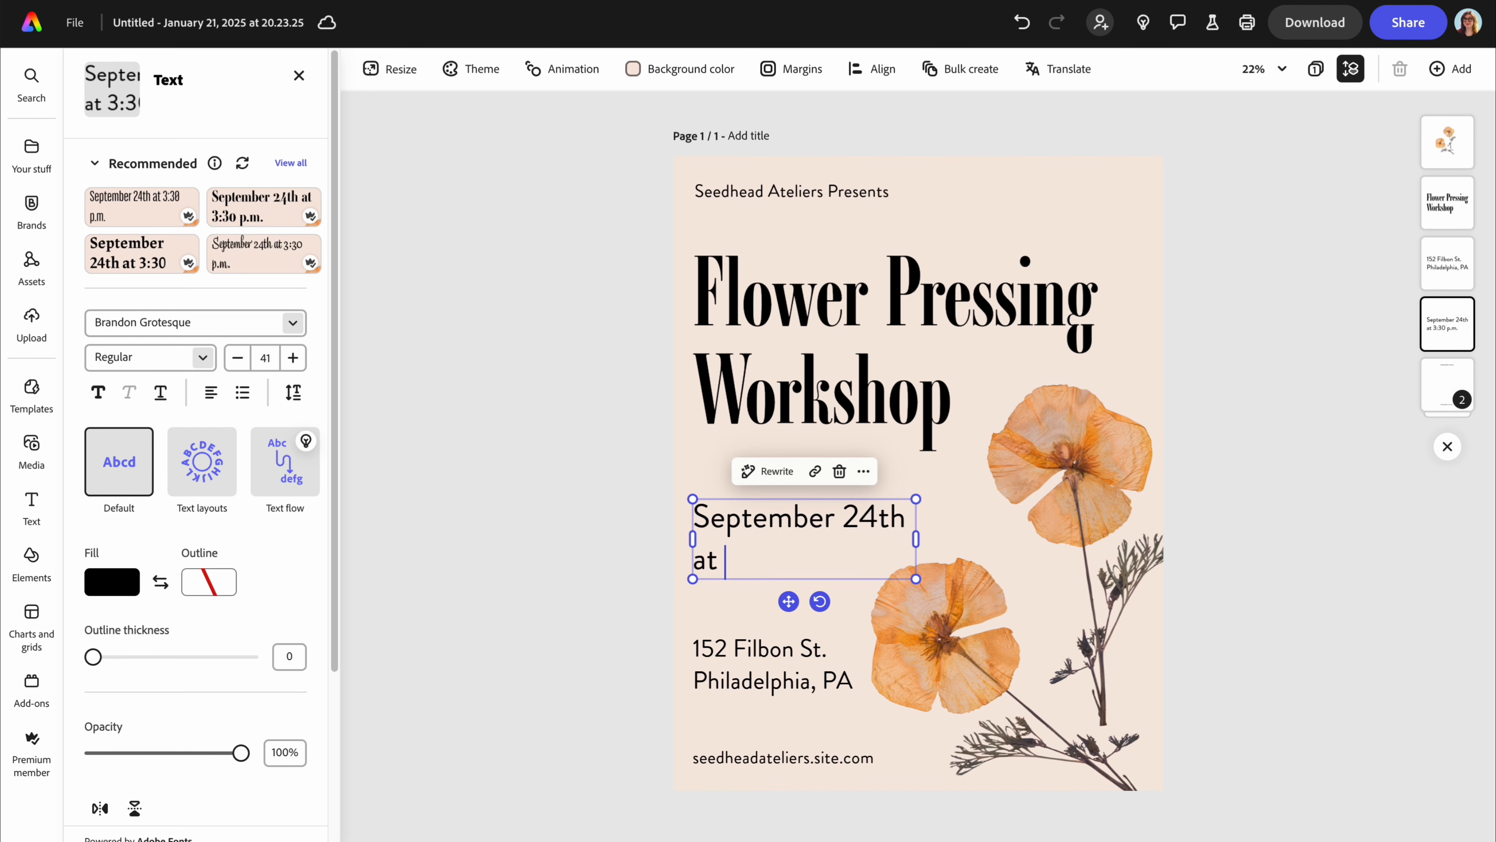
key("BackSpace")
key("BackSpace")
key("BackSpace")
key("BackSpace")
key("Escape")
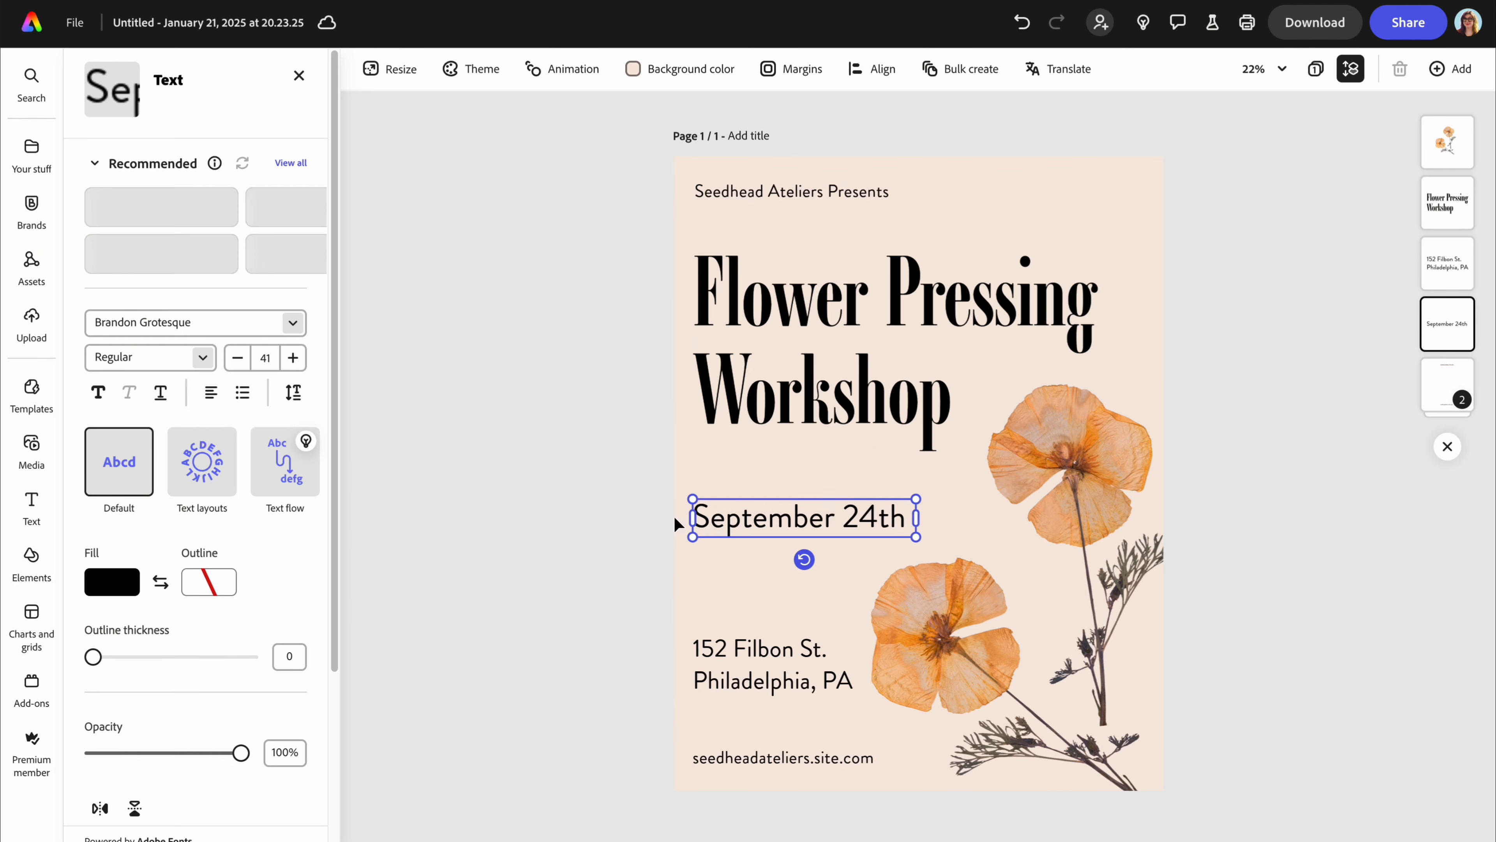
Paste "3:30 p.m." as a separate text box and position it directly under the date, aligned with its left edge
left_click(667, 591)
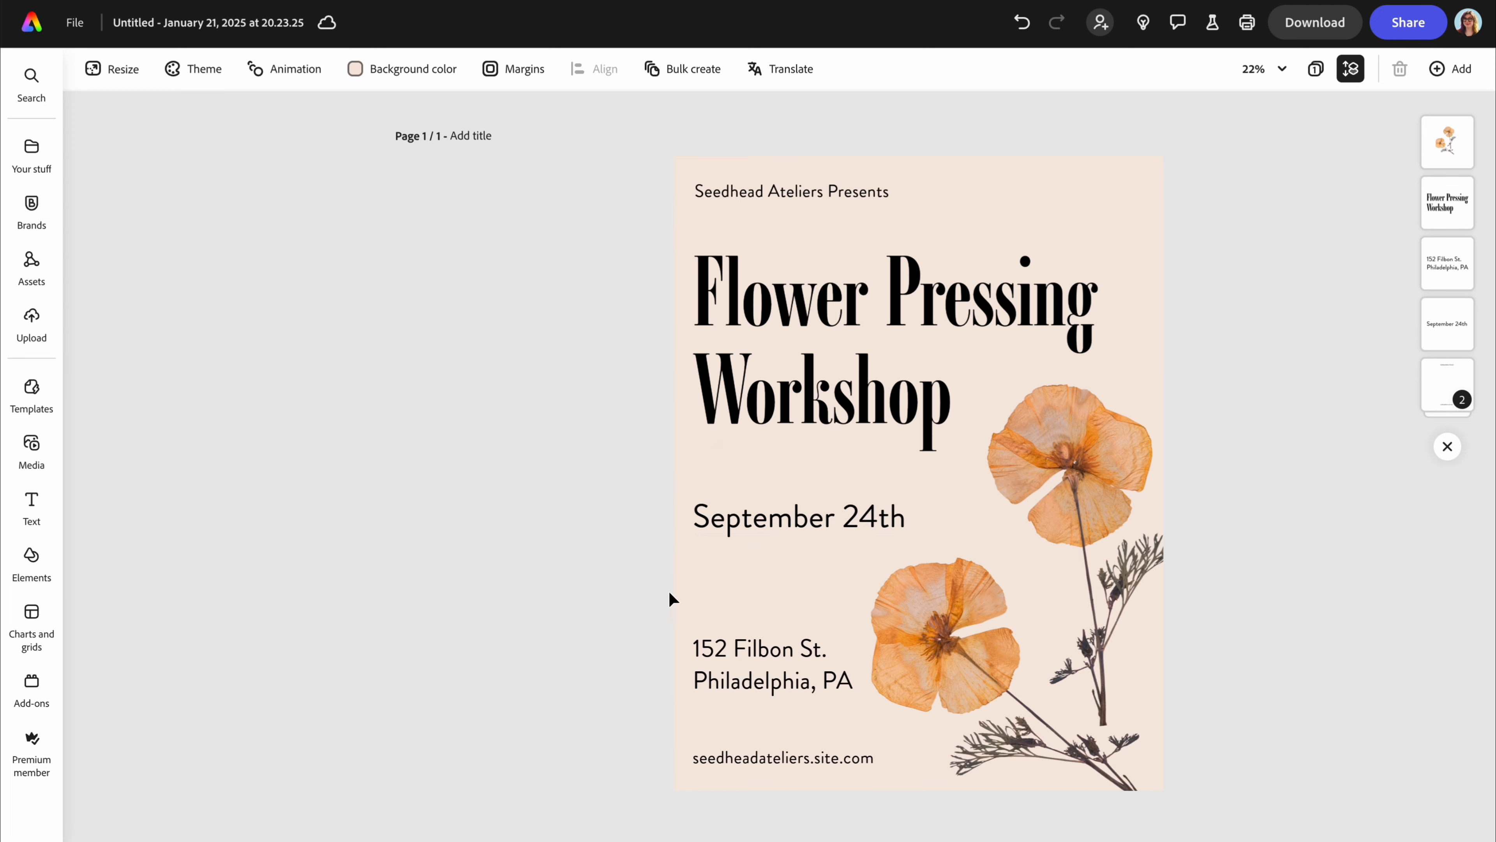
key("ctrl+v")
left_click_drag(754, 530, 743, 564)
left_click(601, 536)
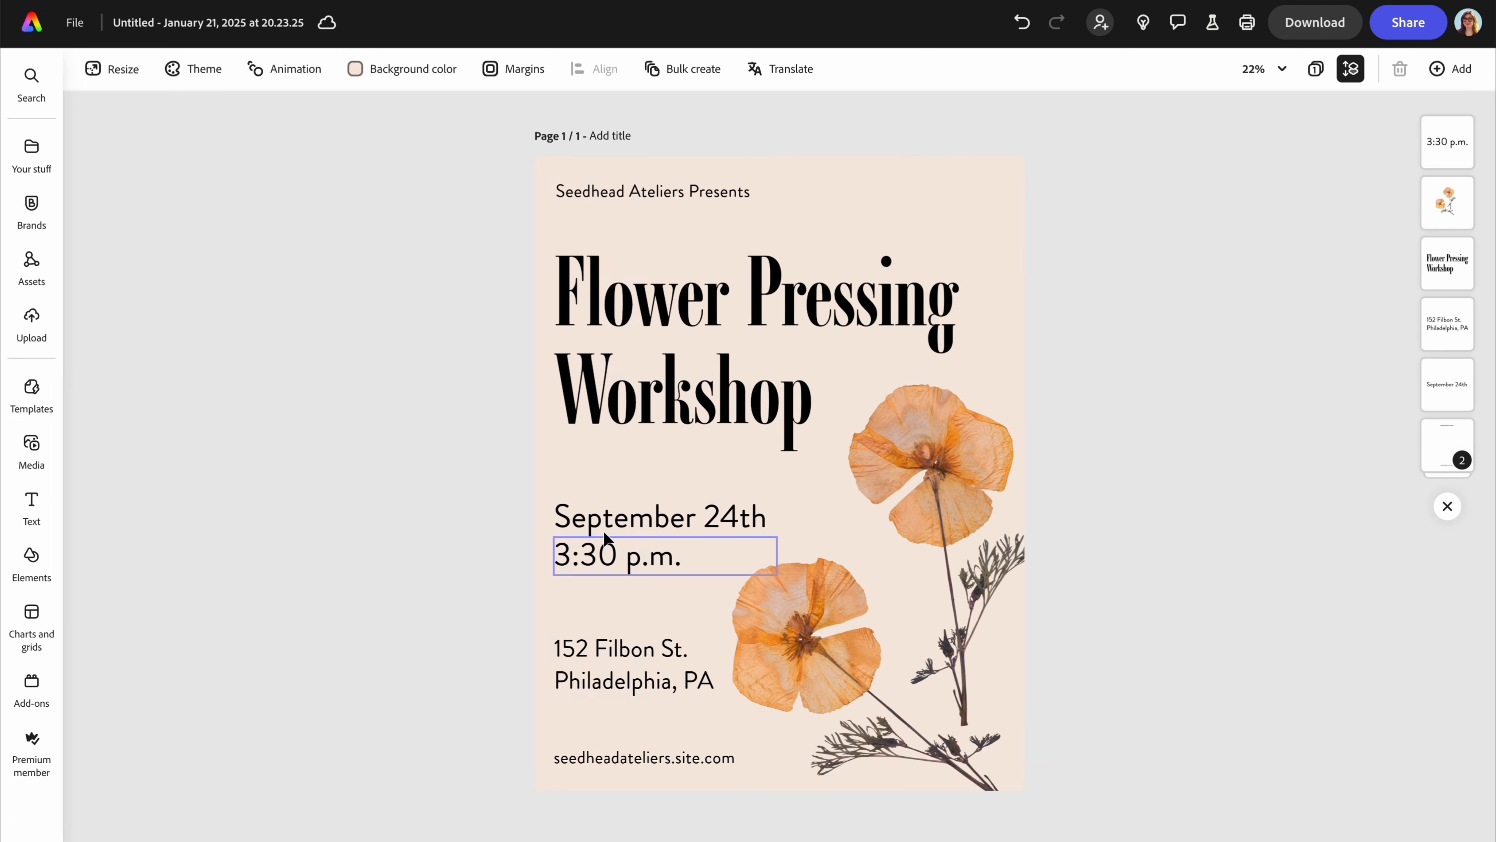
left_click(568, 554)
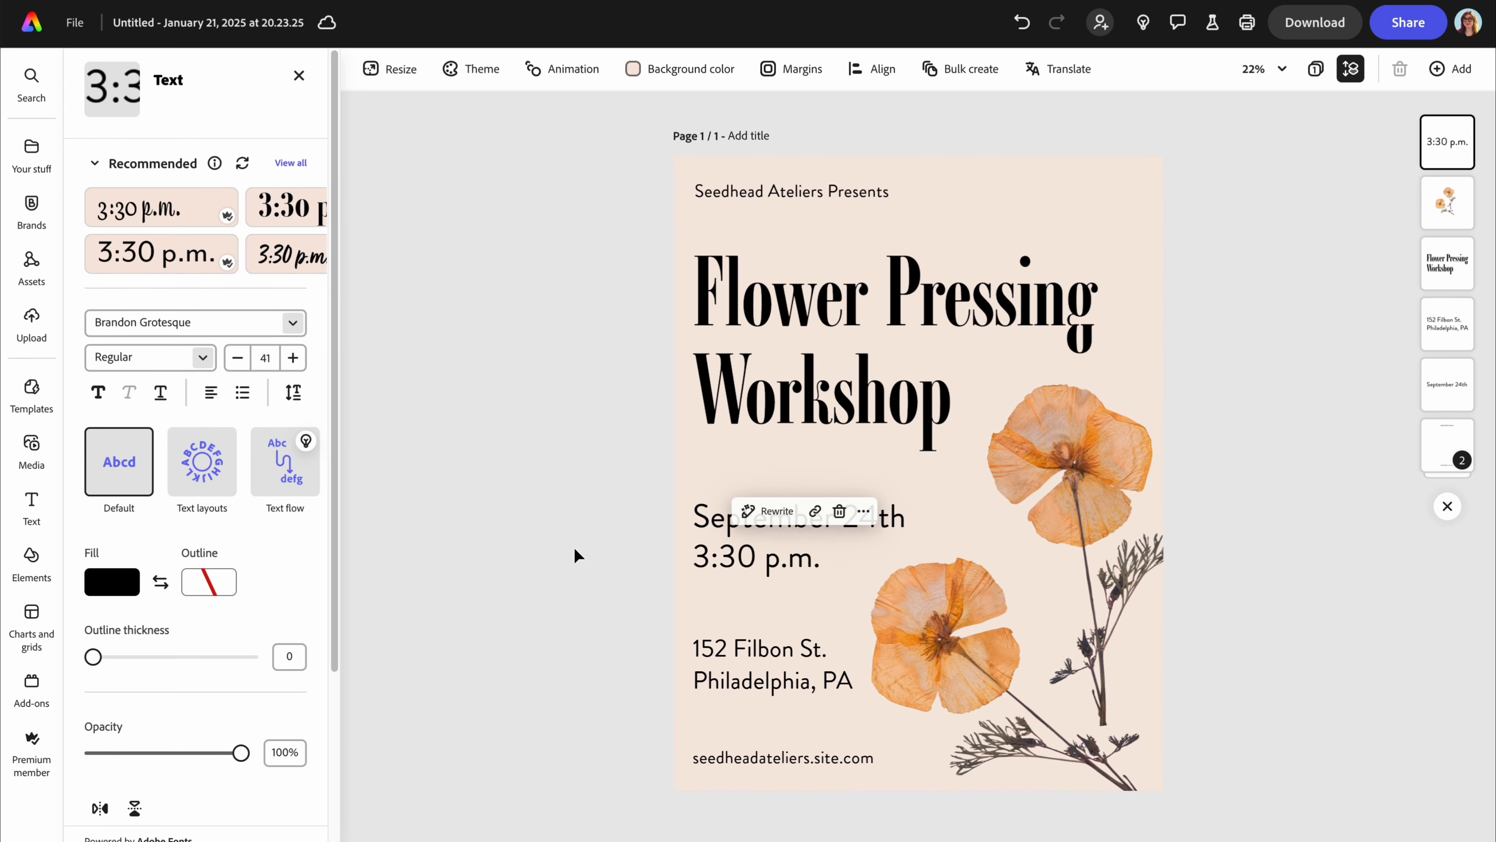
left_click(576, 547)
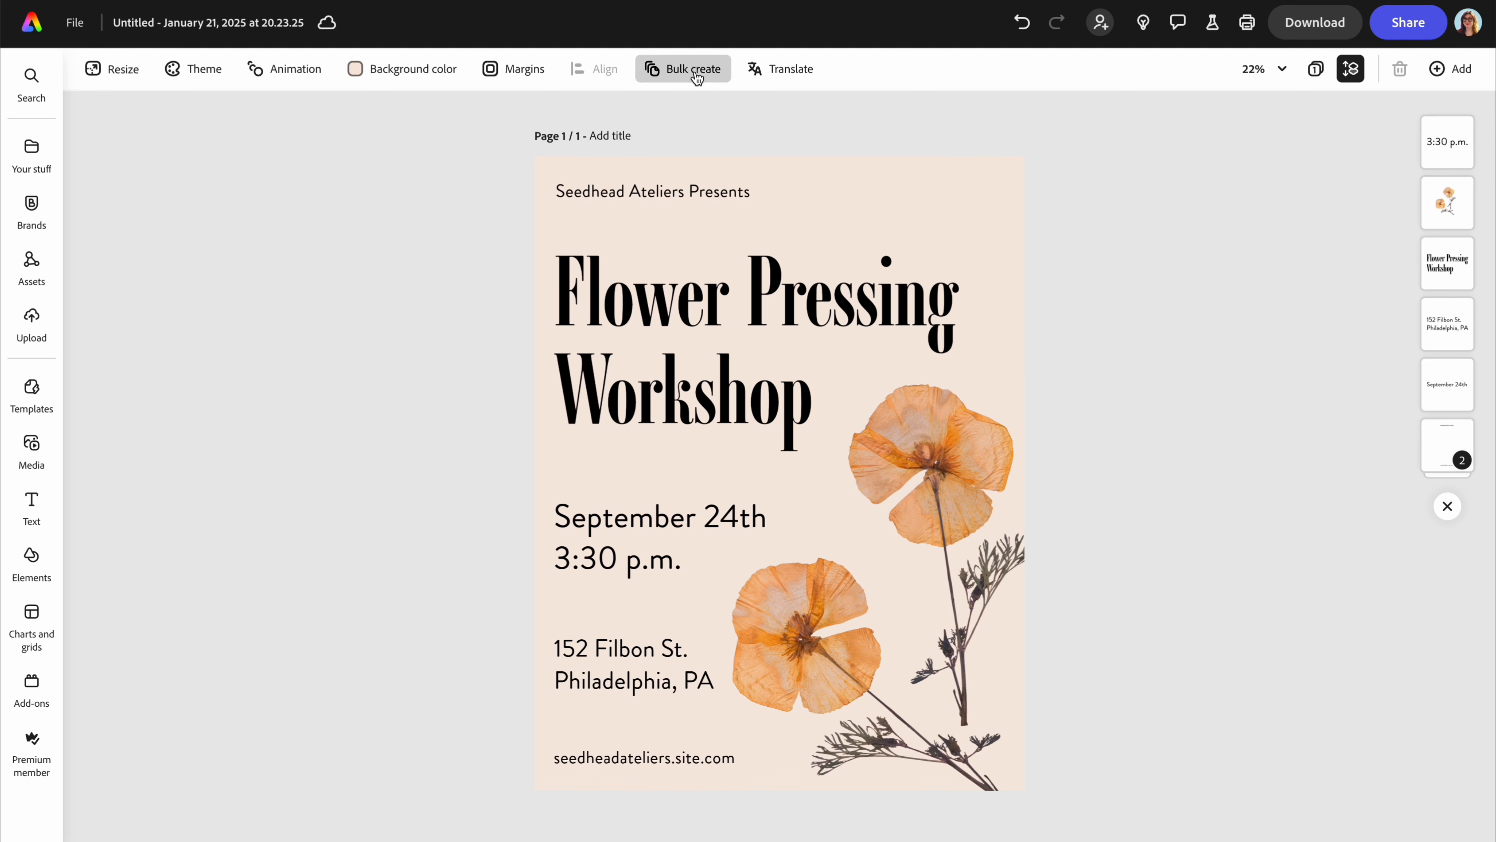
Start Bulk create, preview WorkshopEventList.csv in the PROJECTS folder, import it as the data, and proceed to the element setup
left_click(697, 77)
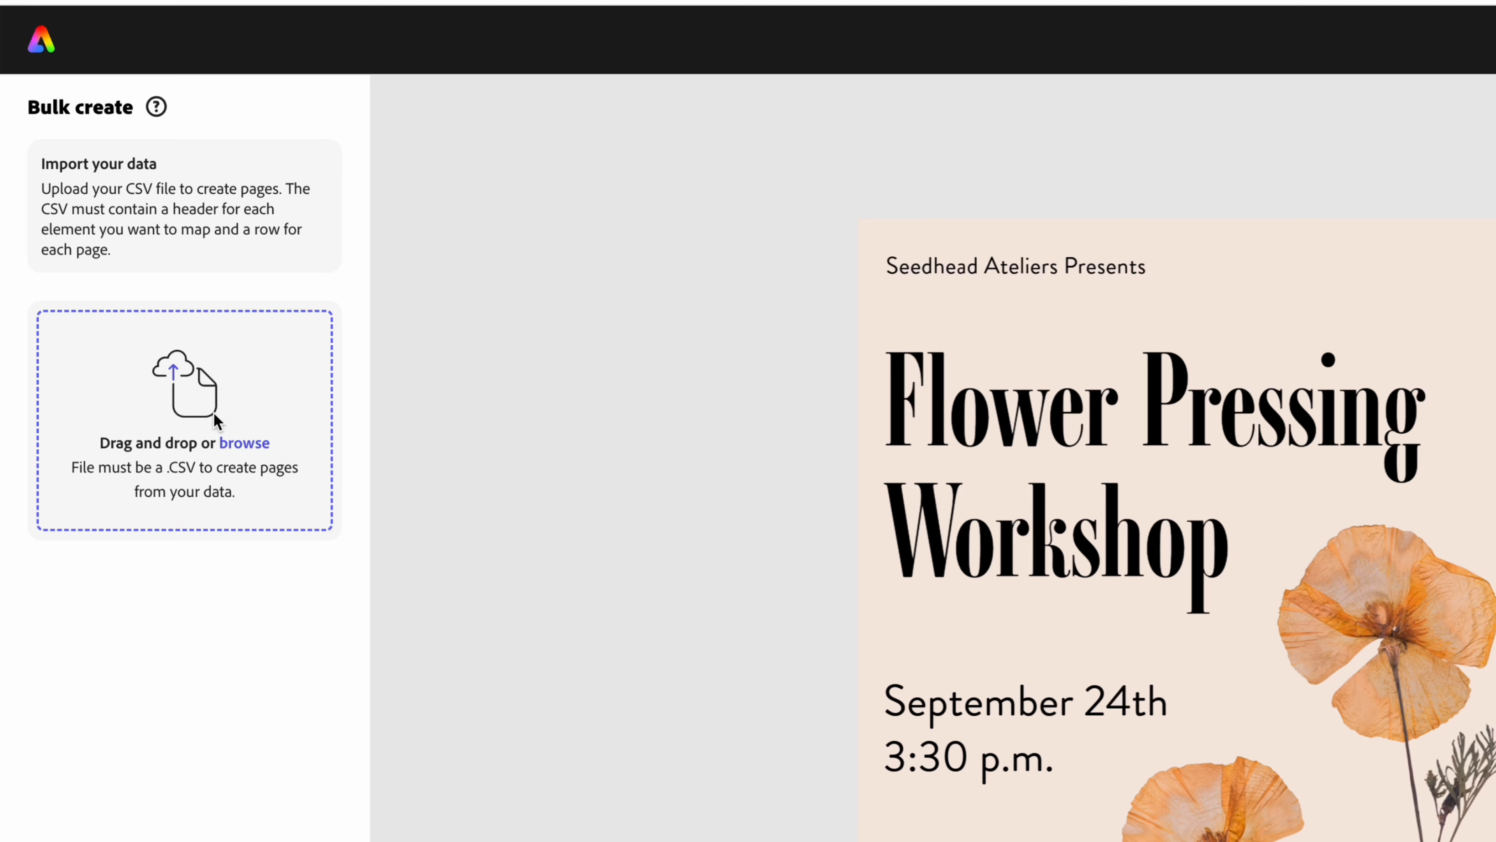
left_click(212, 422)
left_click(873, 634)
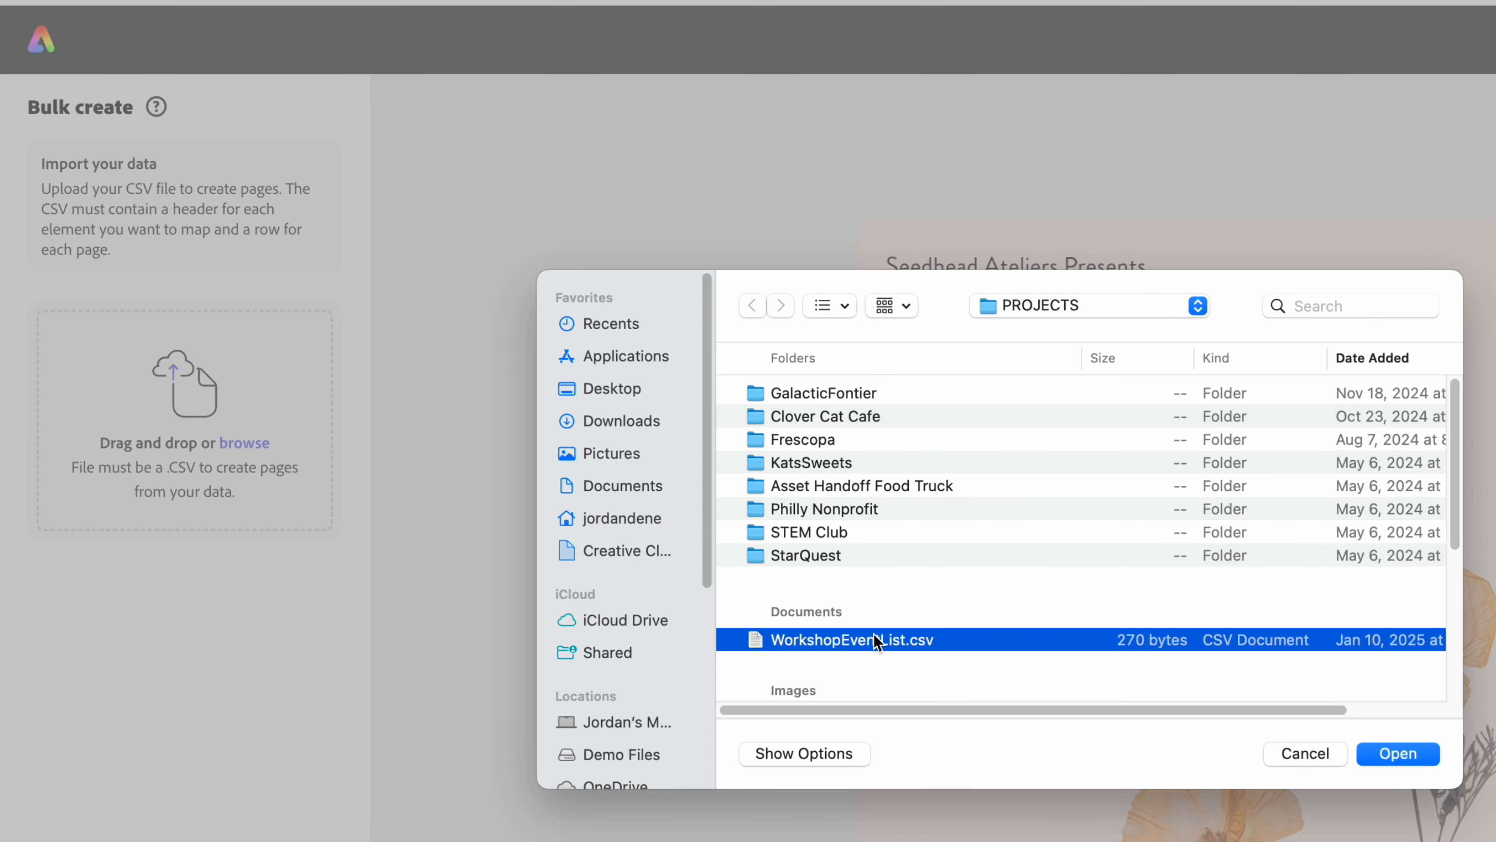
key("space")
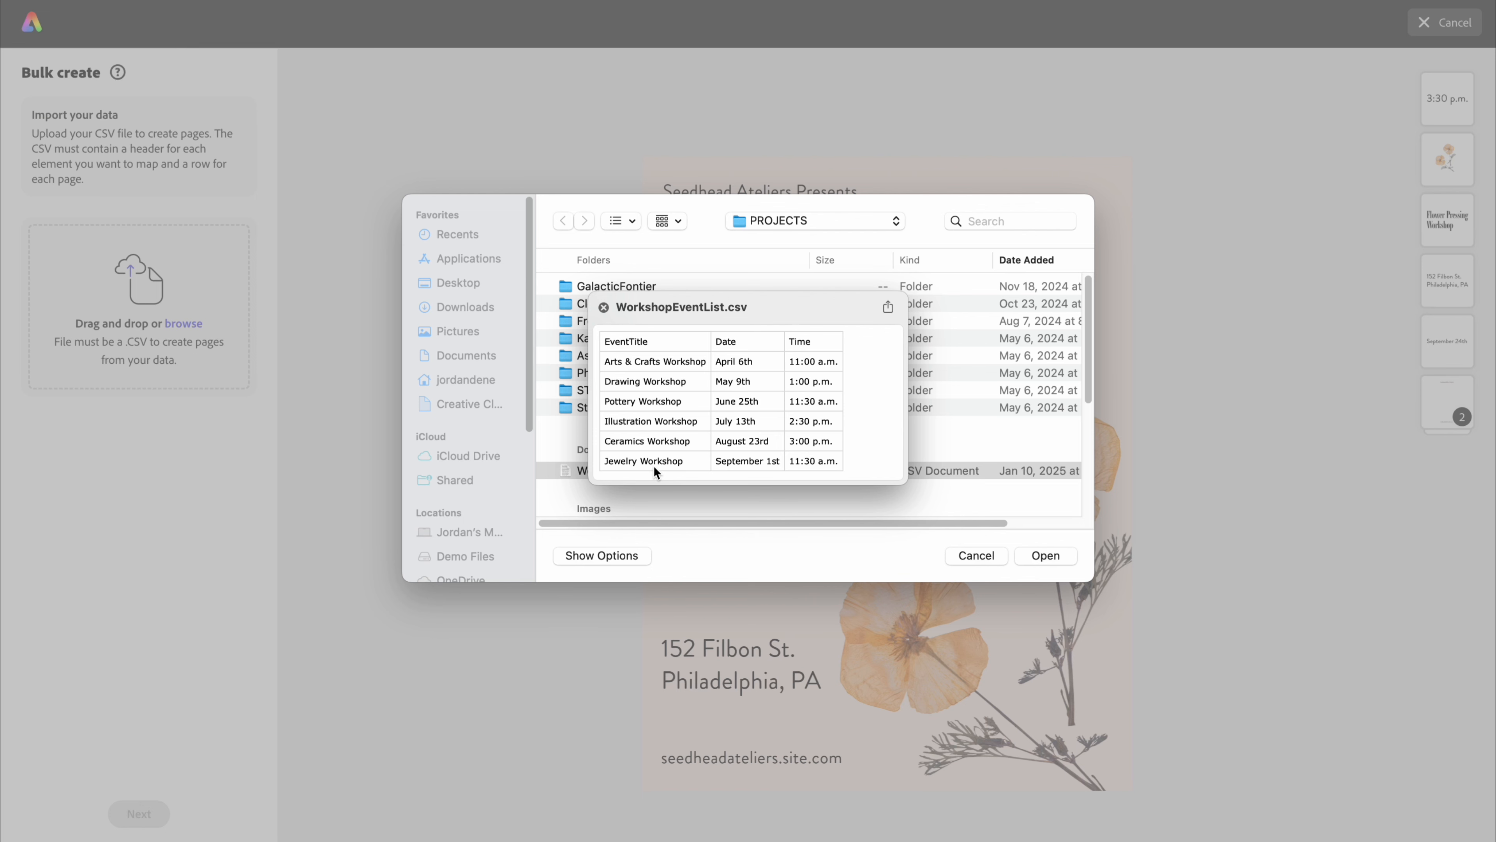
key("space")
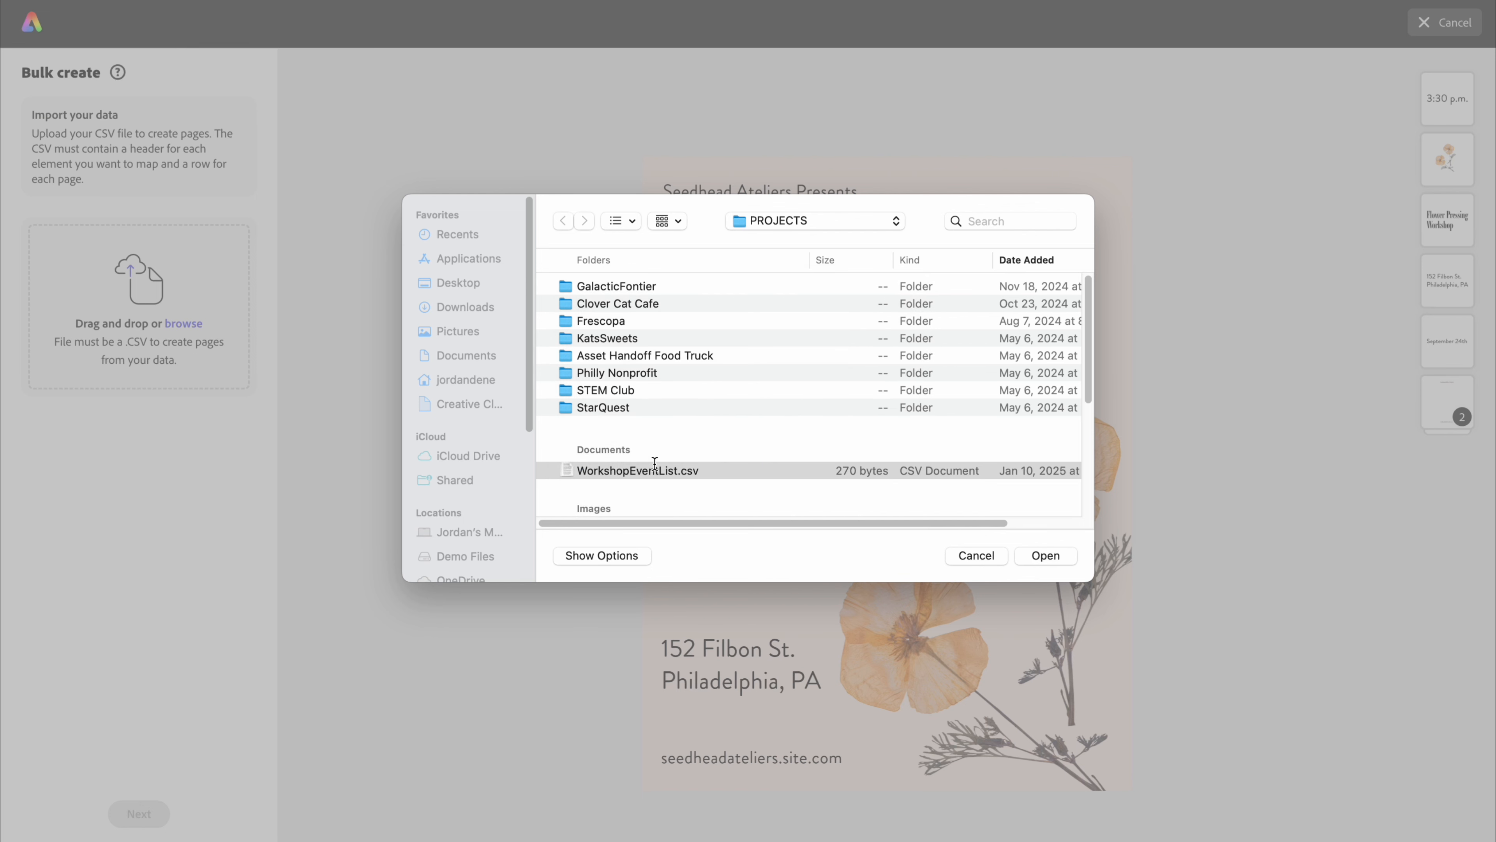
left_click(1067, 555)
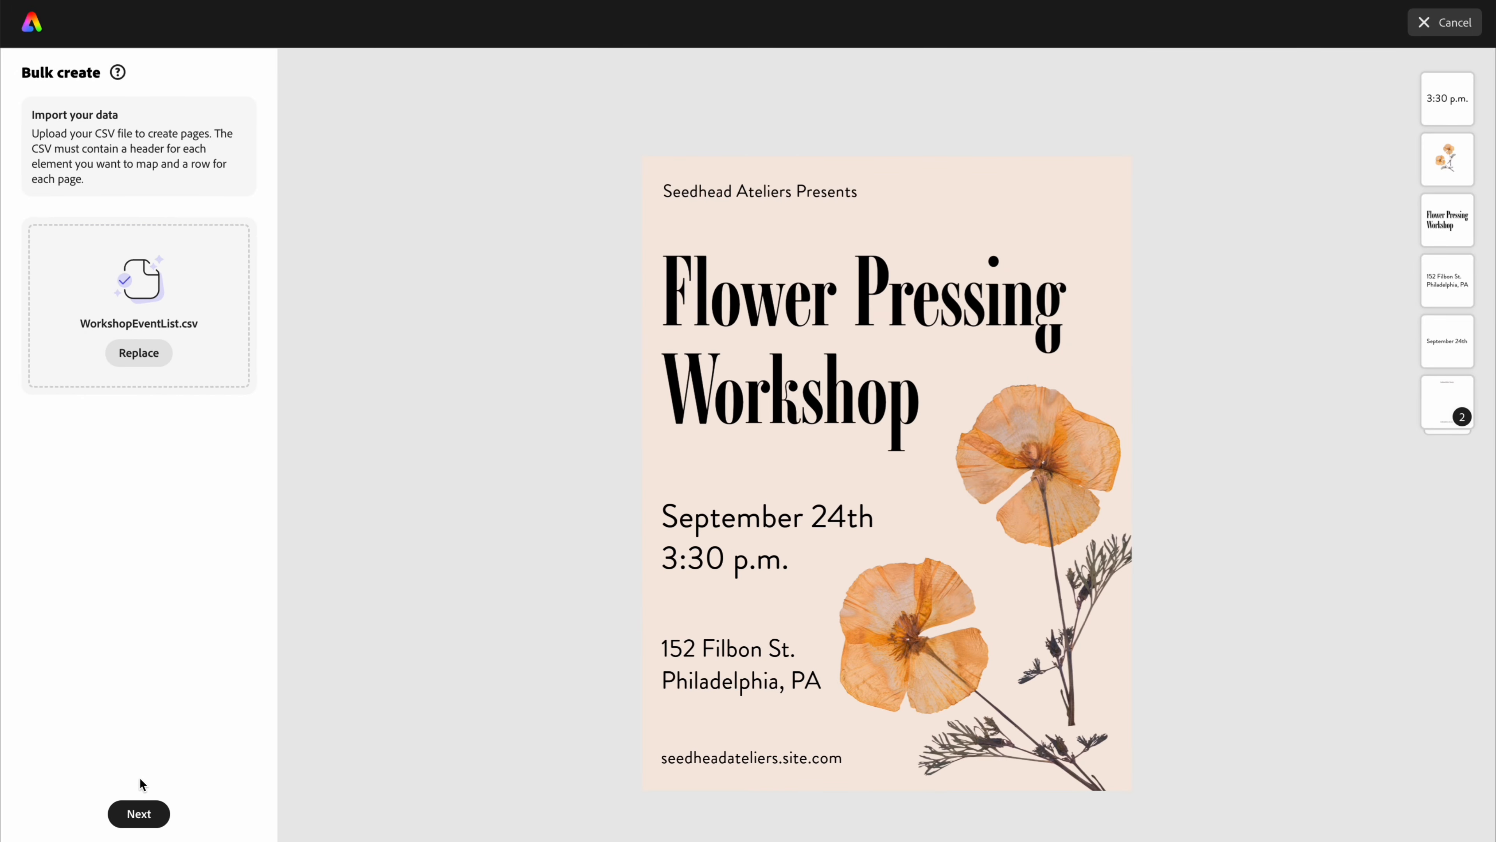
left_click(141, 813)
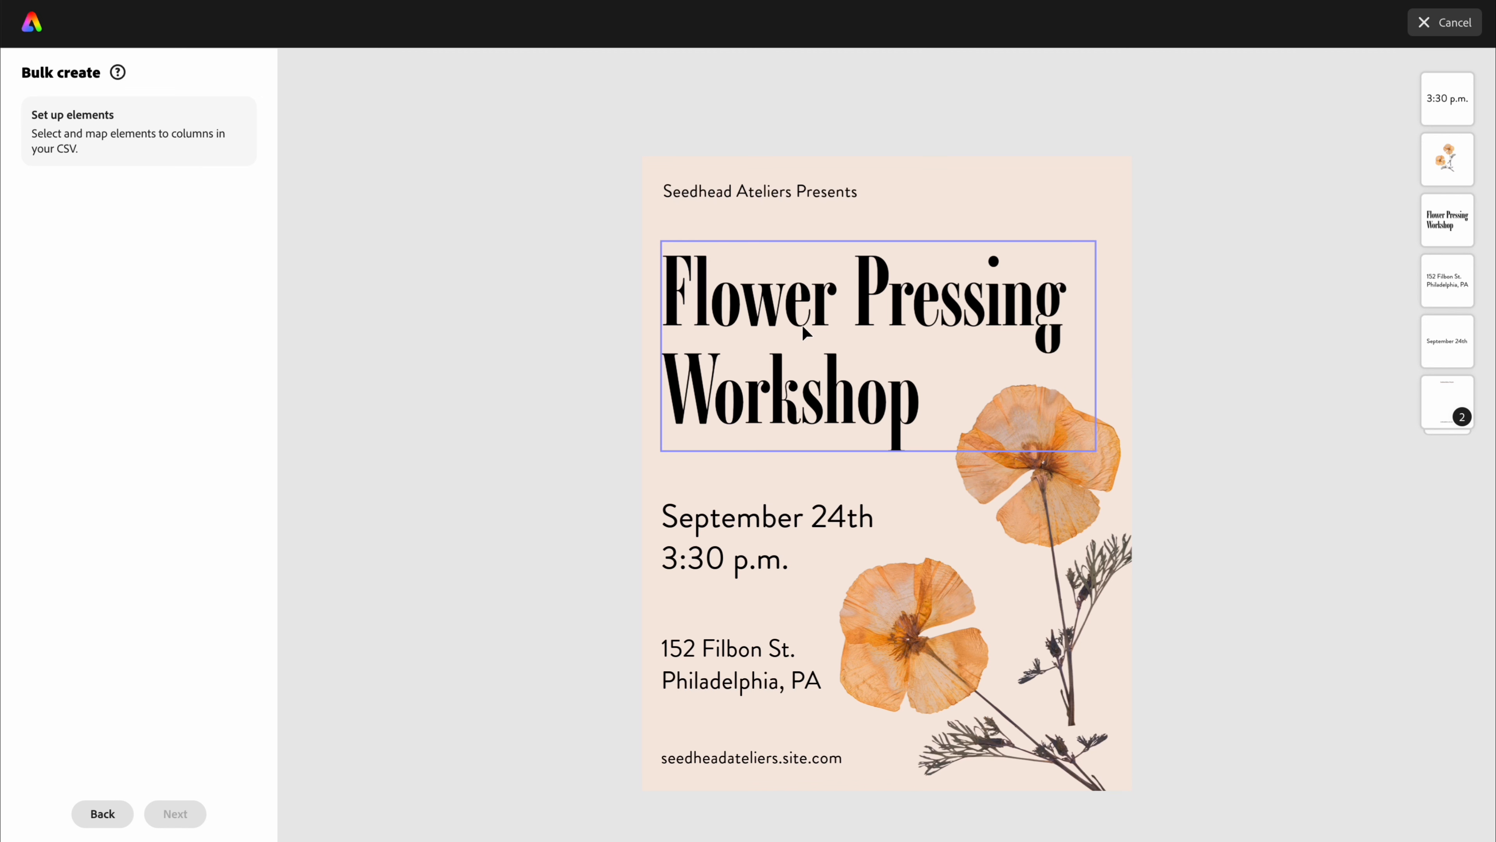
Connect the "Flower Pressing Workshop" title as an element and map it to the EventTitle column
left_click(831, 304)
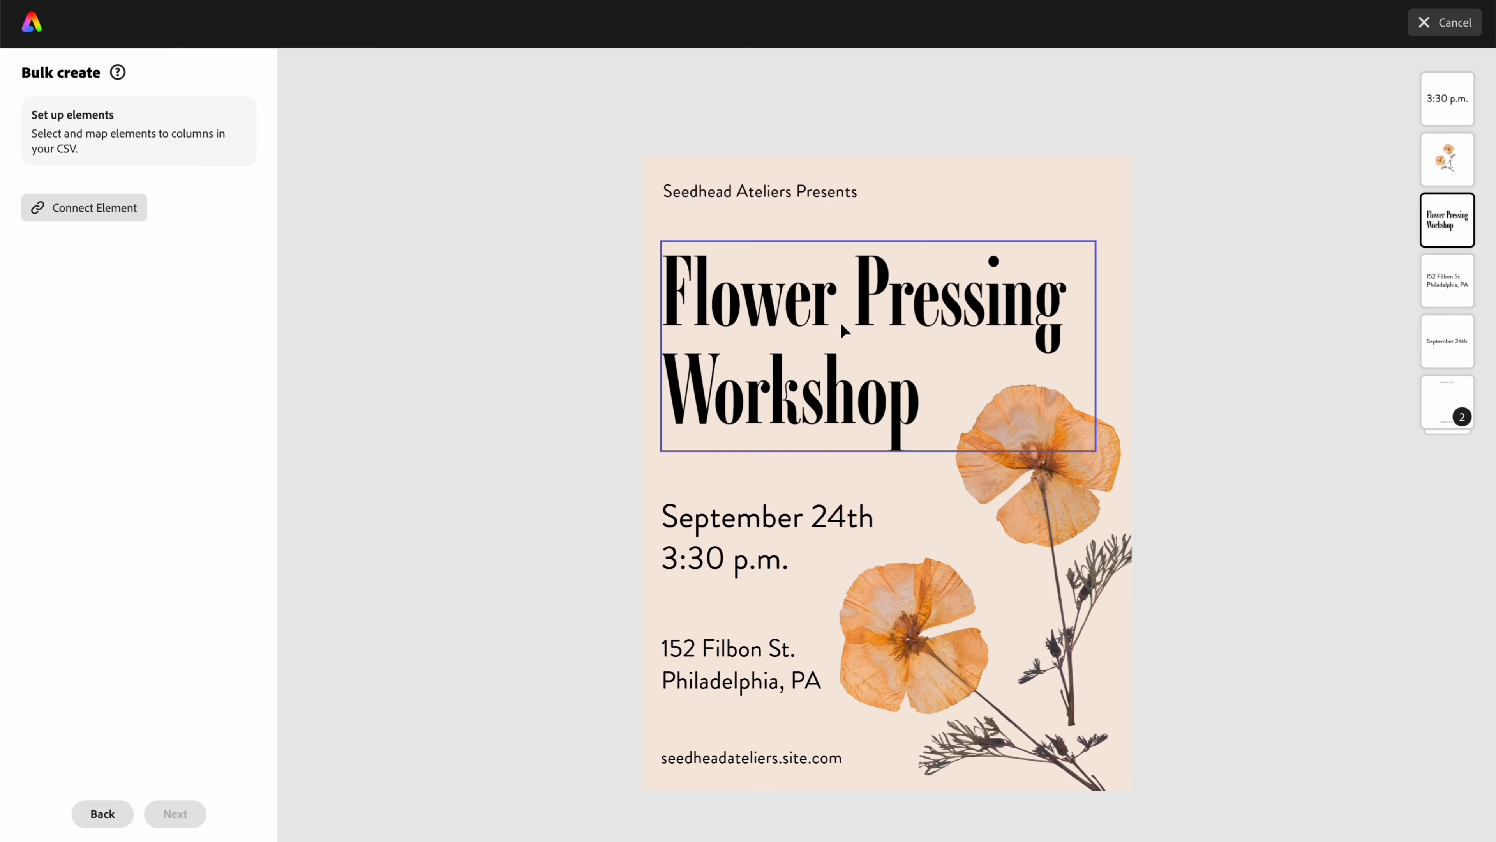
left_click(113, 215)
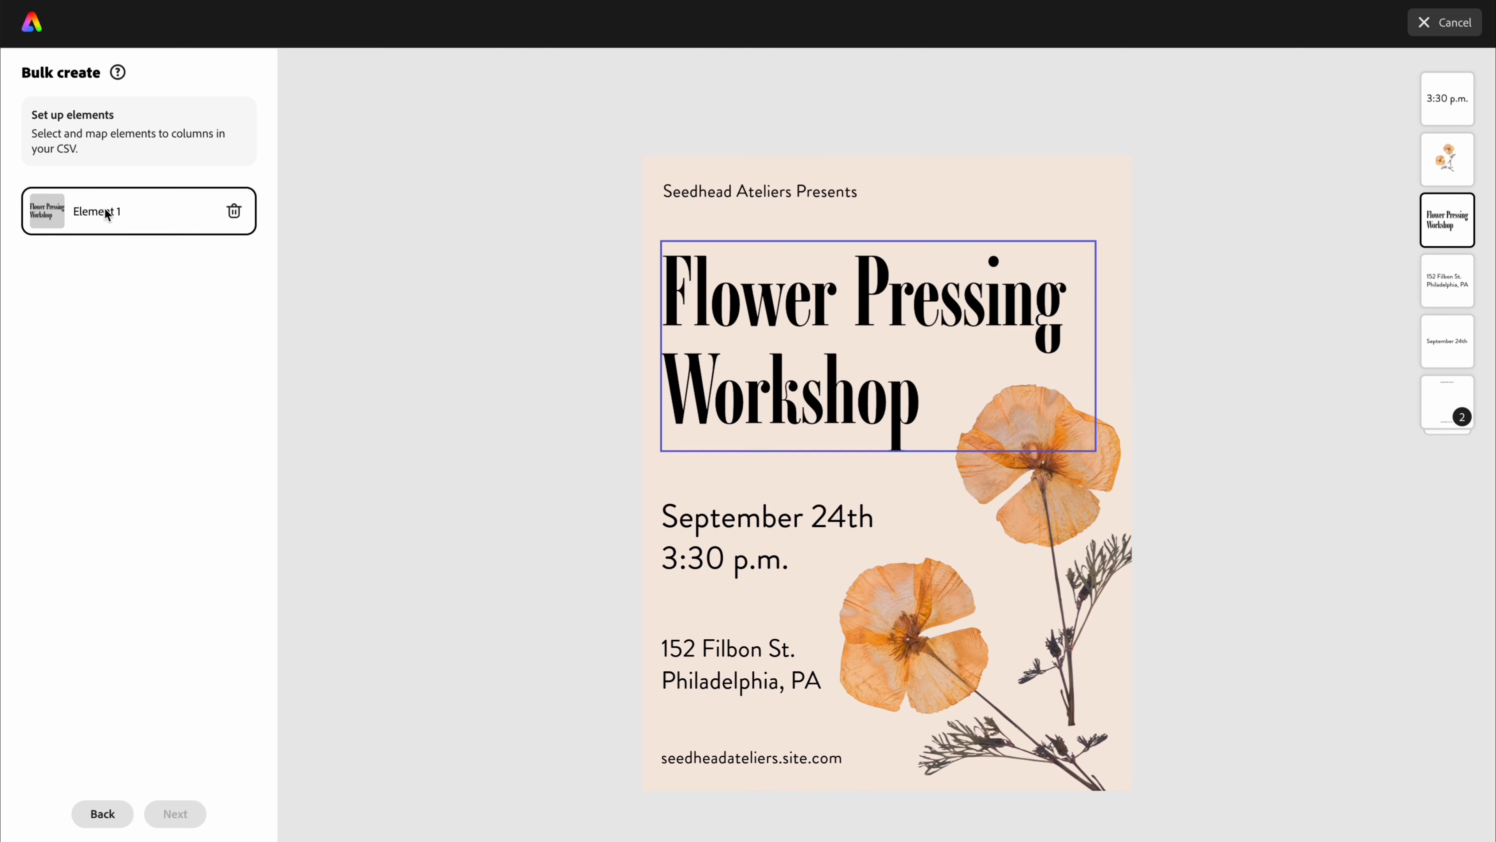
left_click(91, 214)
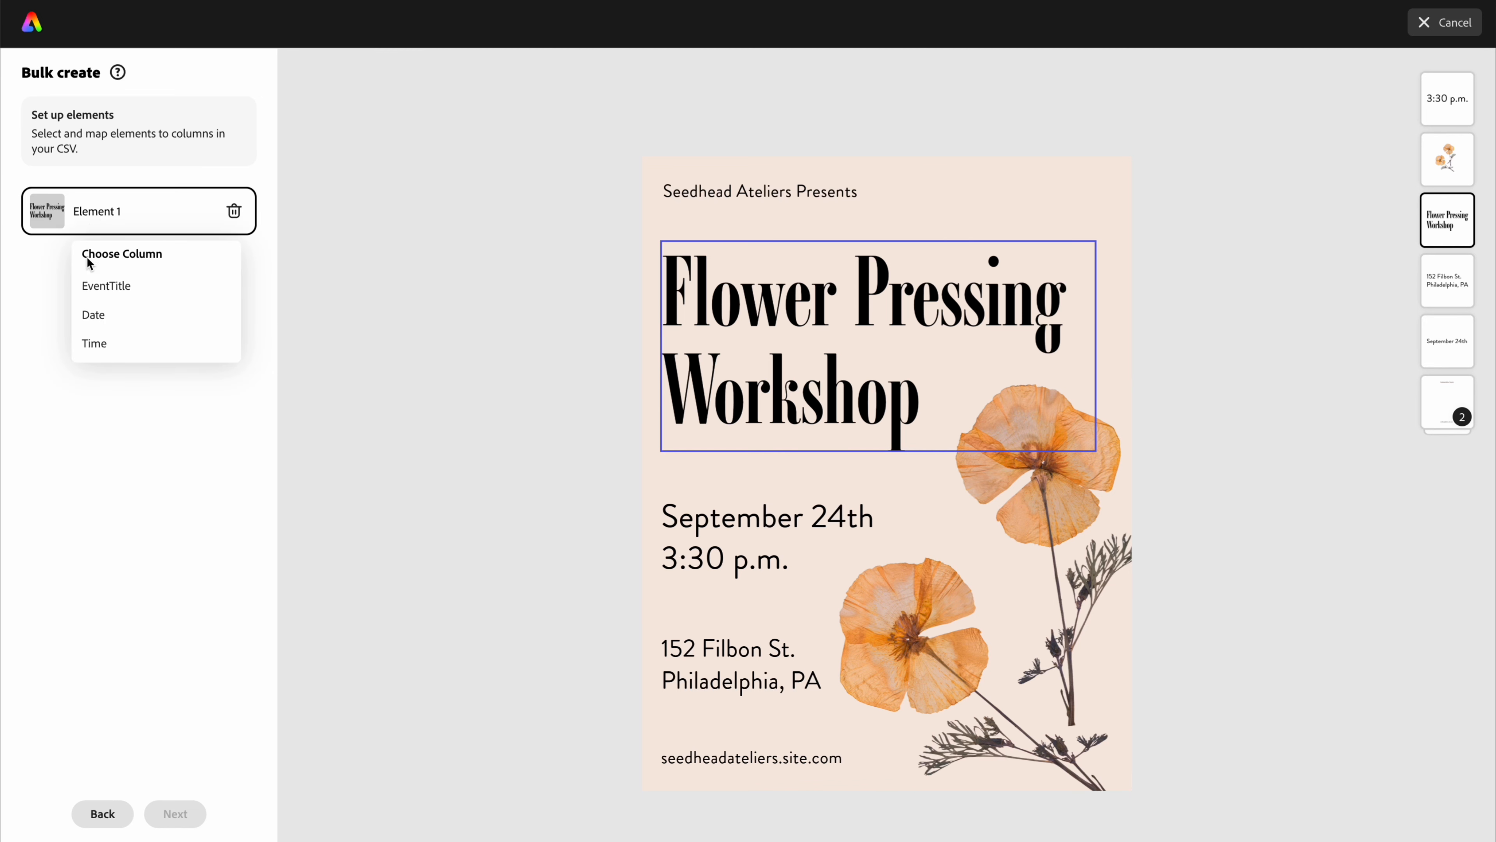
left_click(135, 287)
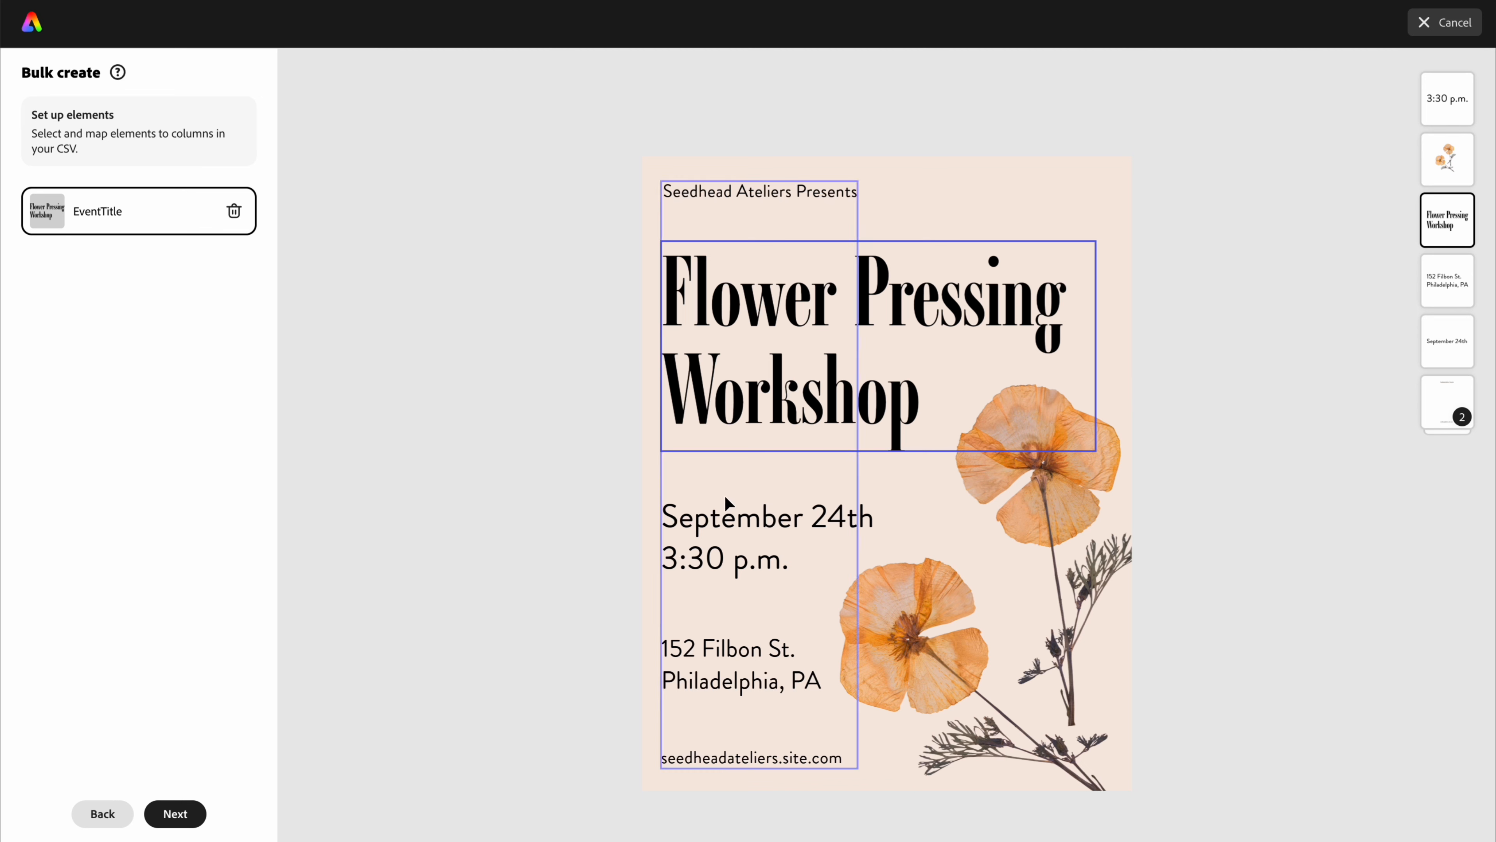
Connect the "September 24th" text as an element and map it to the Date column
left_click(743, 518)
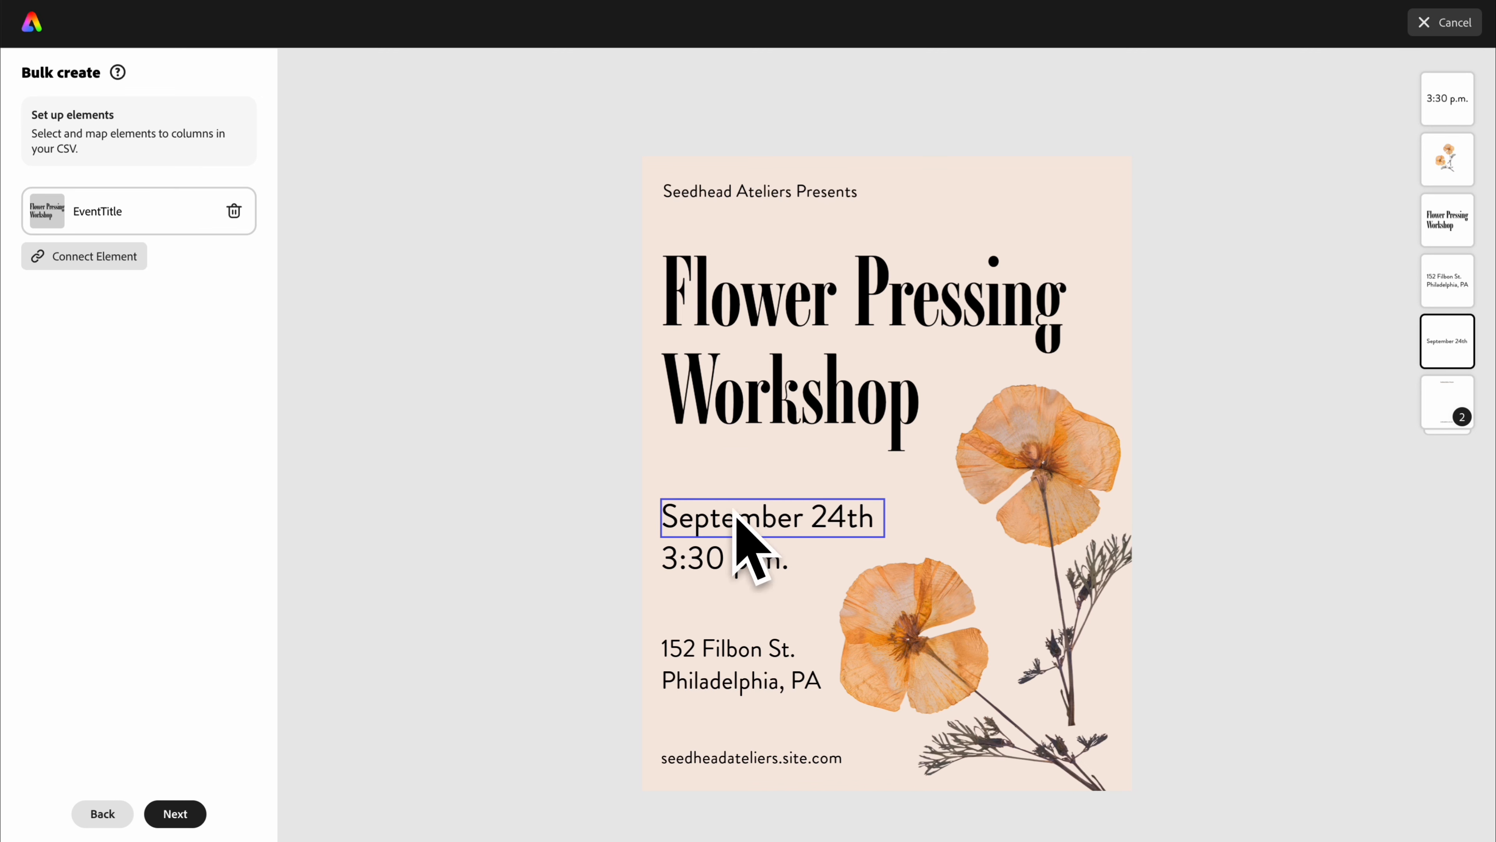
left_click(88, 269)
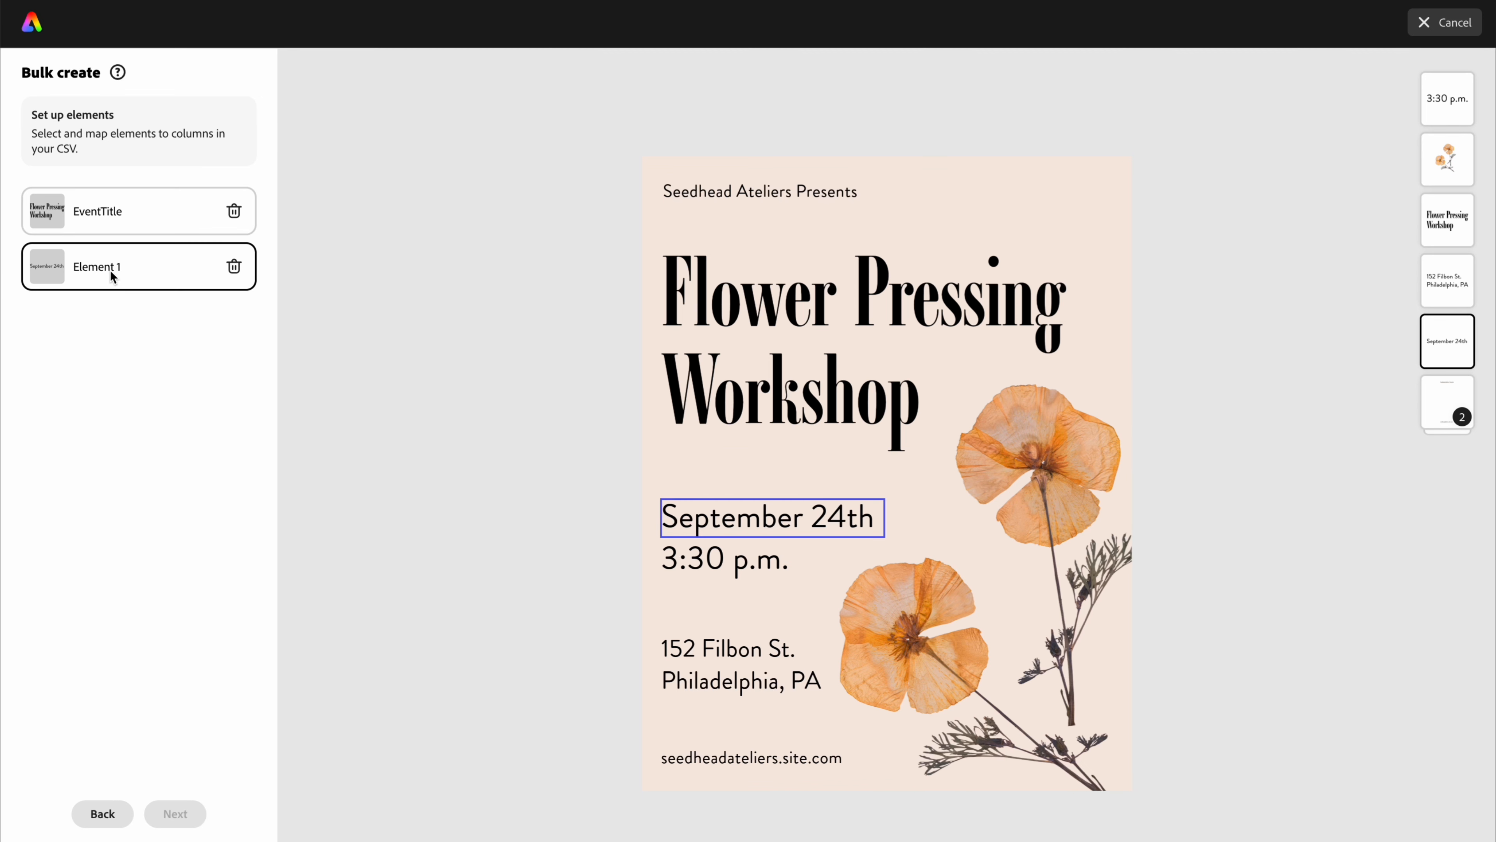
left_click(116, 278)
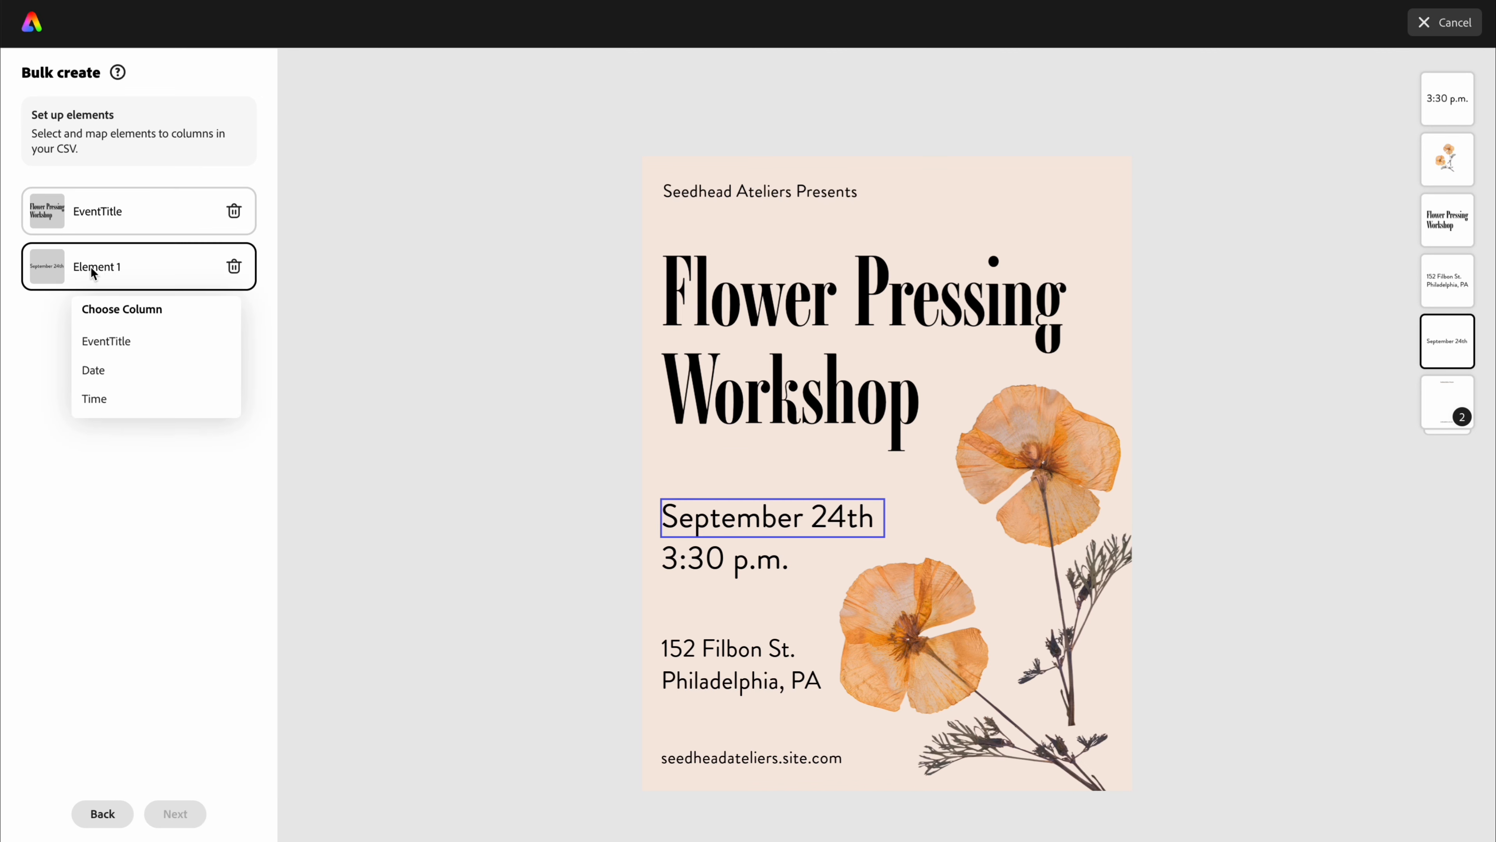
left_click(99, 373)
Connect the "3:30 p.m." text as an element and map it to the Time column
left_click(718, 567)
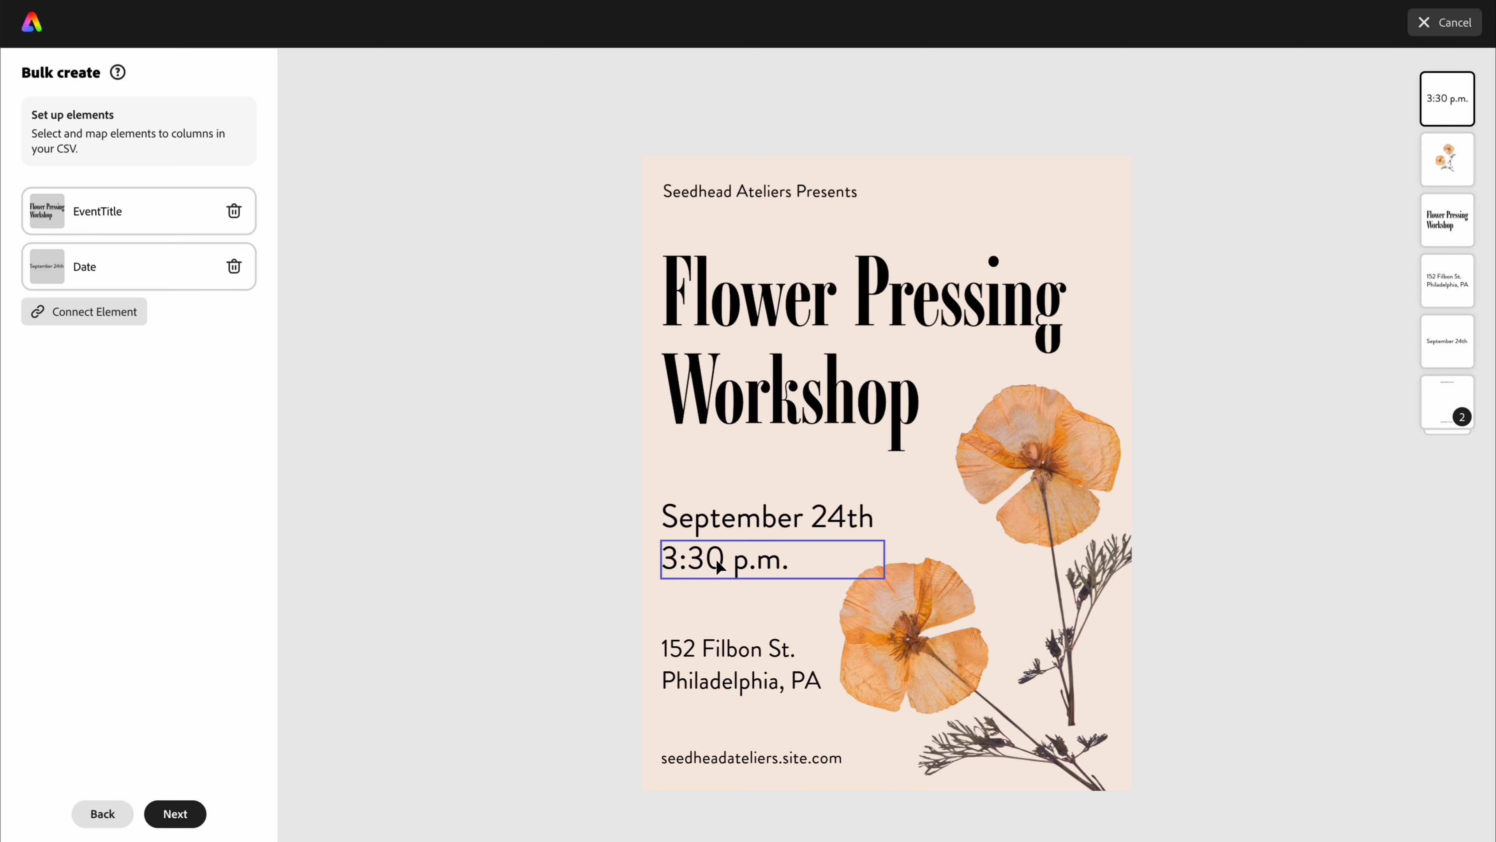
left_click(93, 315)
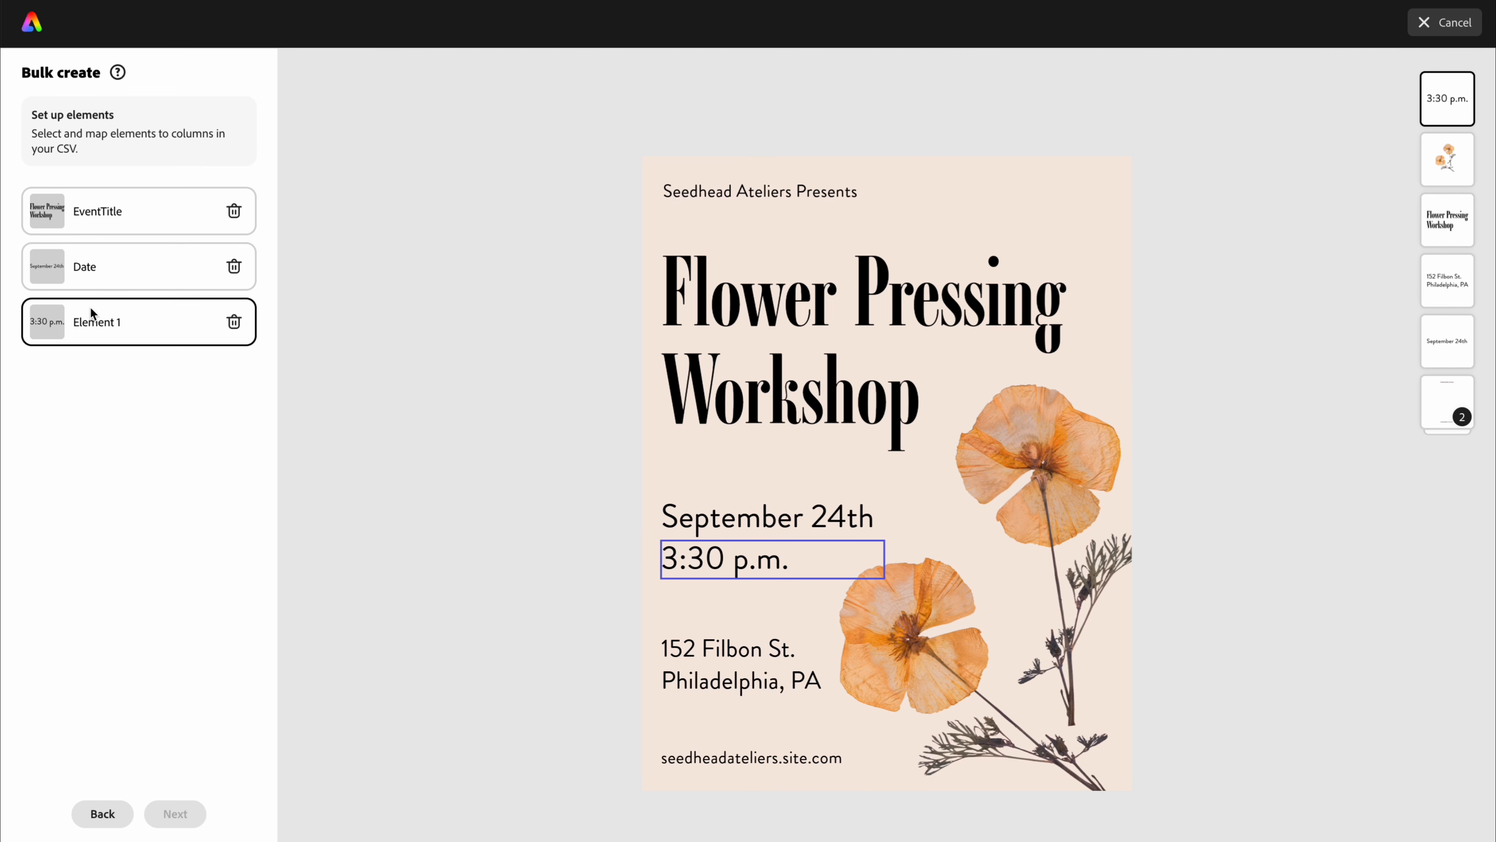
left_click(117, 326)
left_click(112, 460)
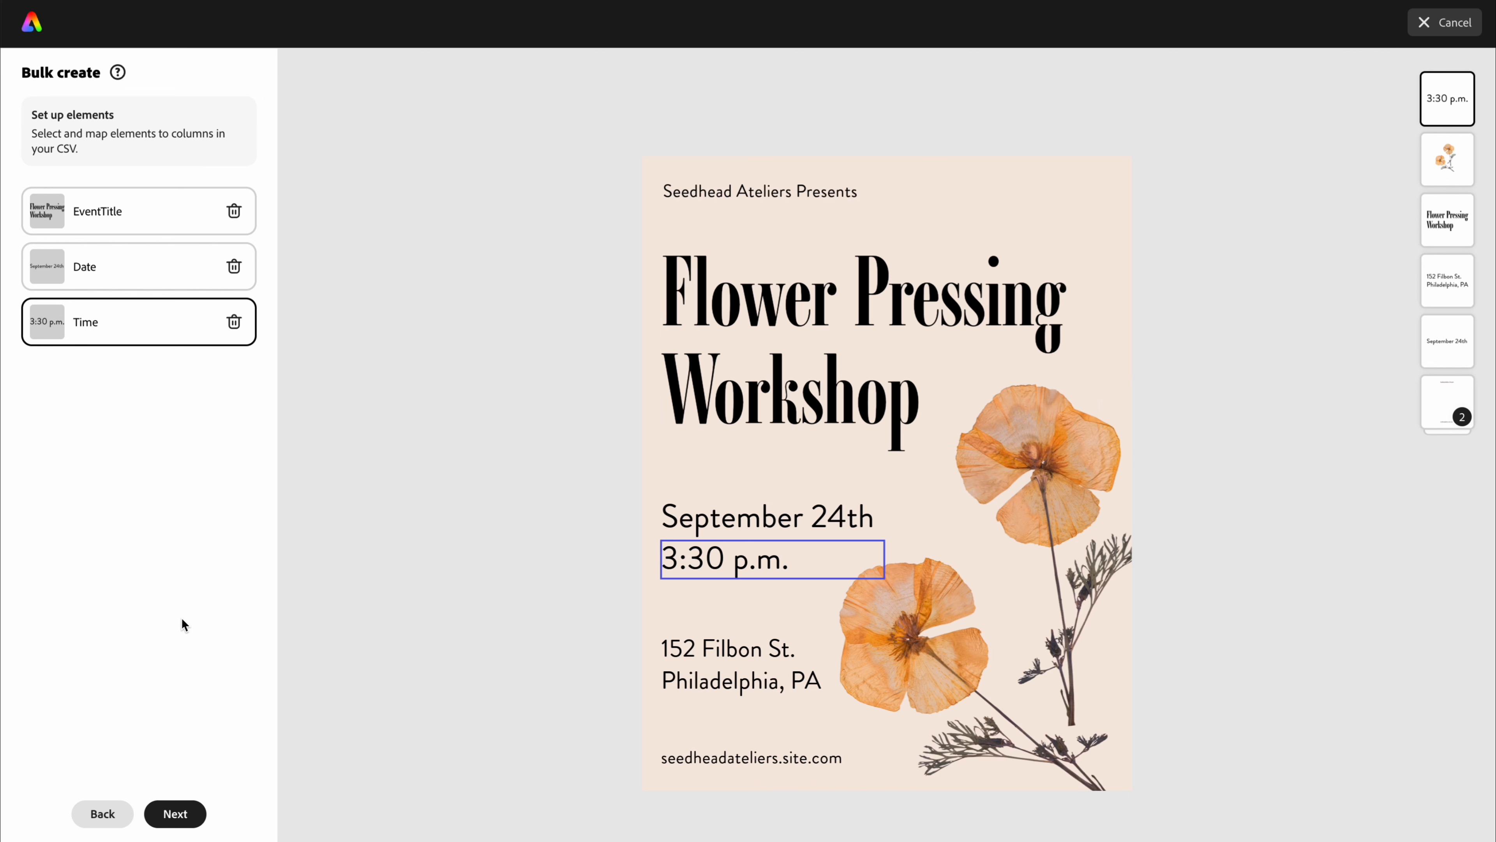
Proceed to the bulk preview, check the generated workshop flyers, and create the six pages
left_click(178, 804)
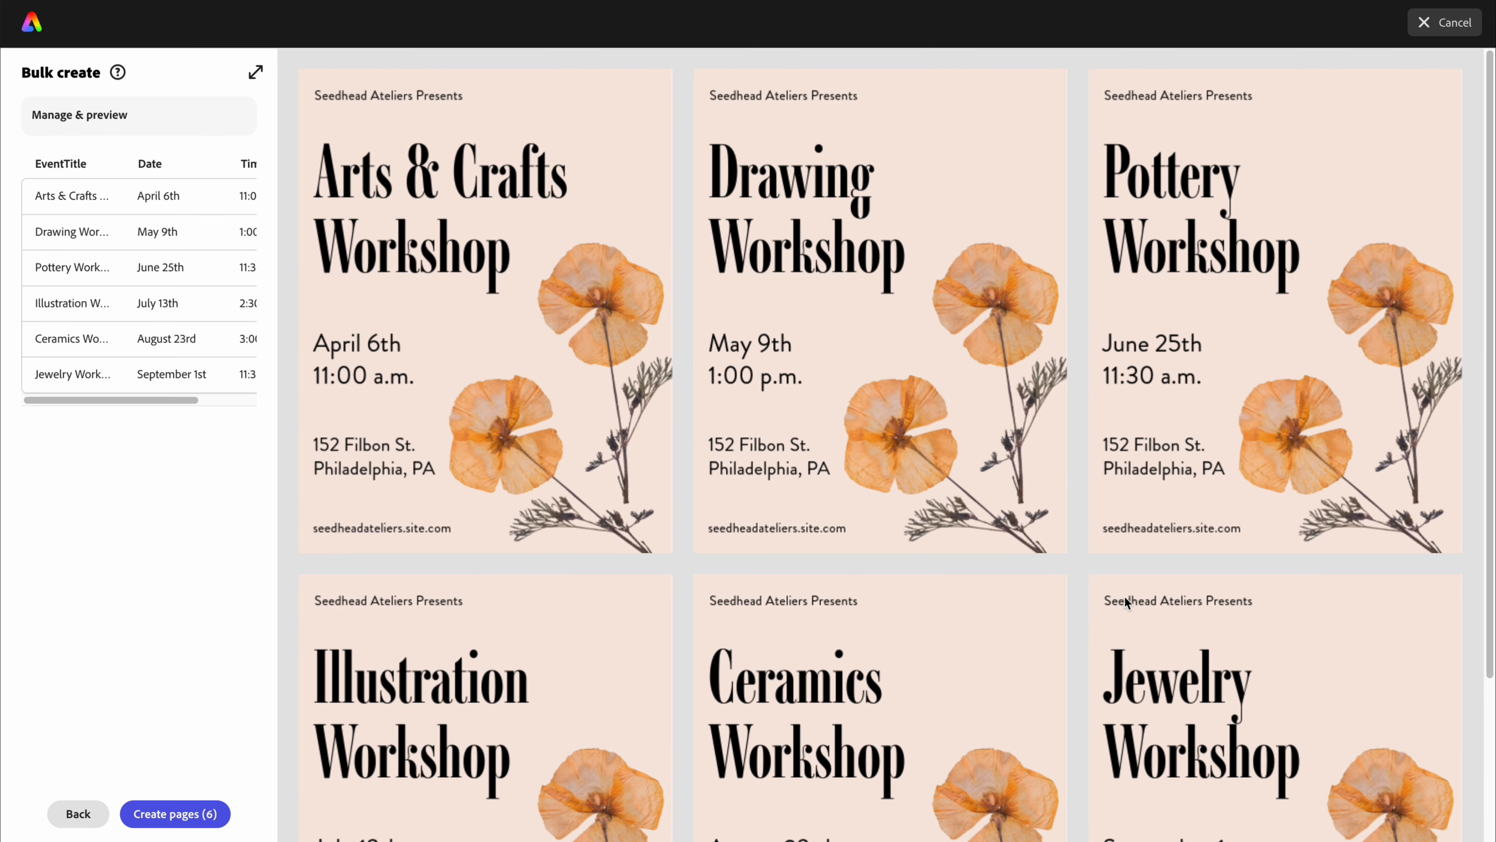
scroll(1140, 615, "down", 3)
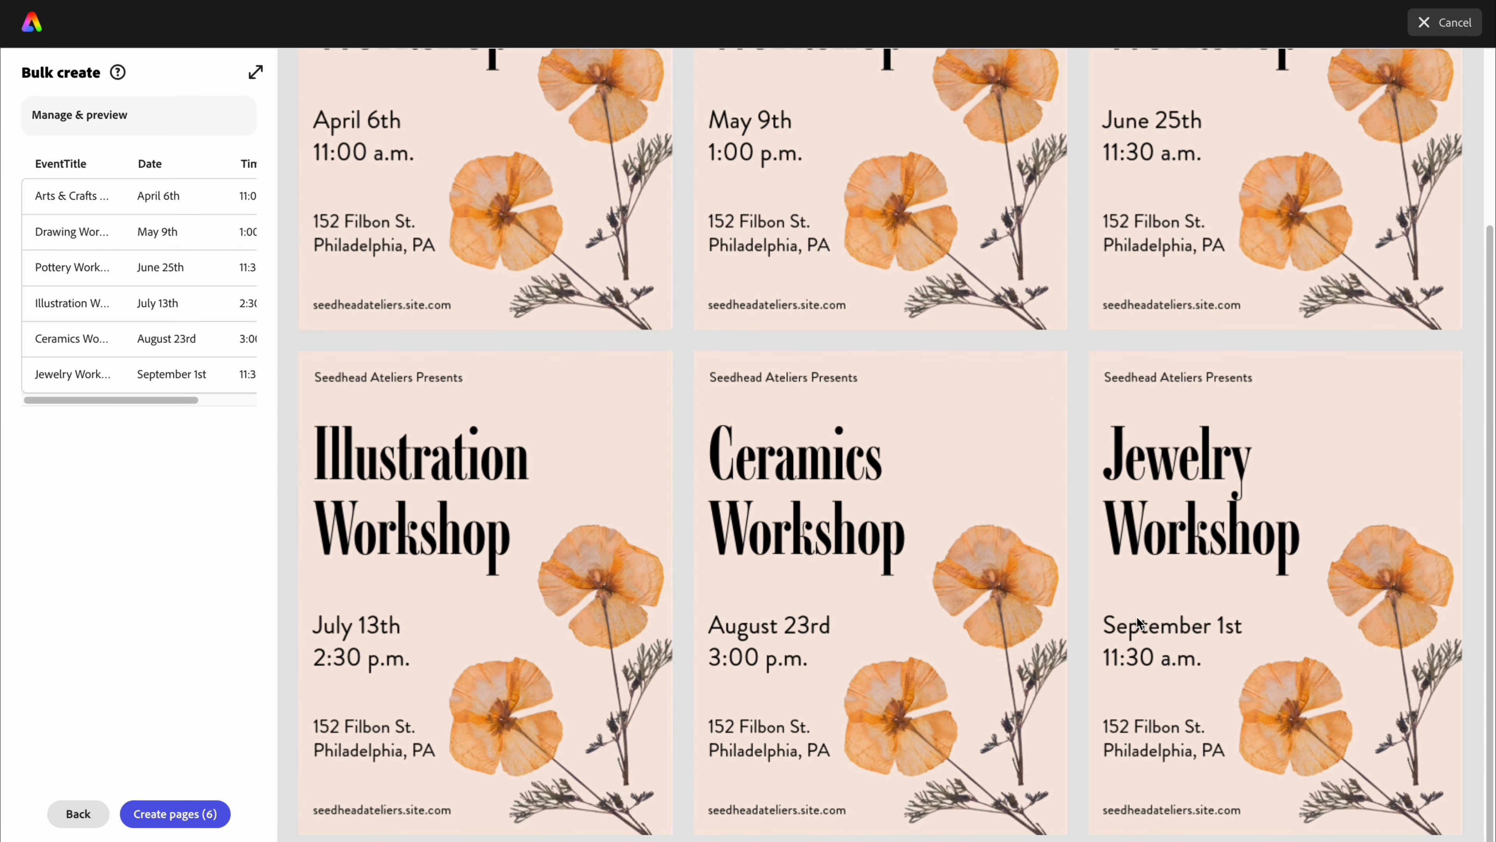
scroll(1138, 622, "up", 3)
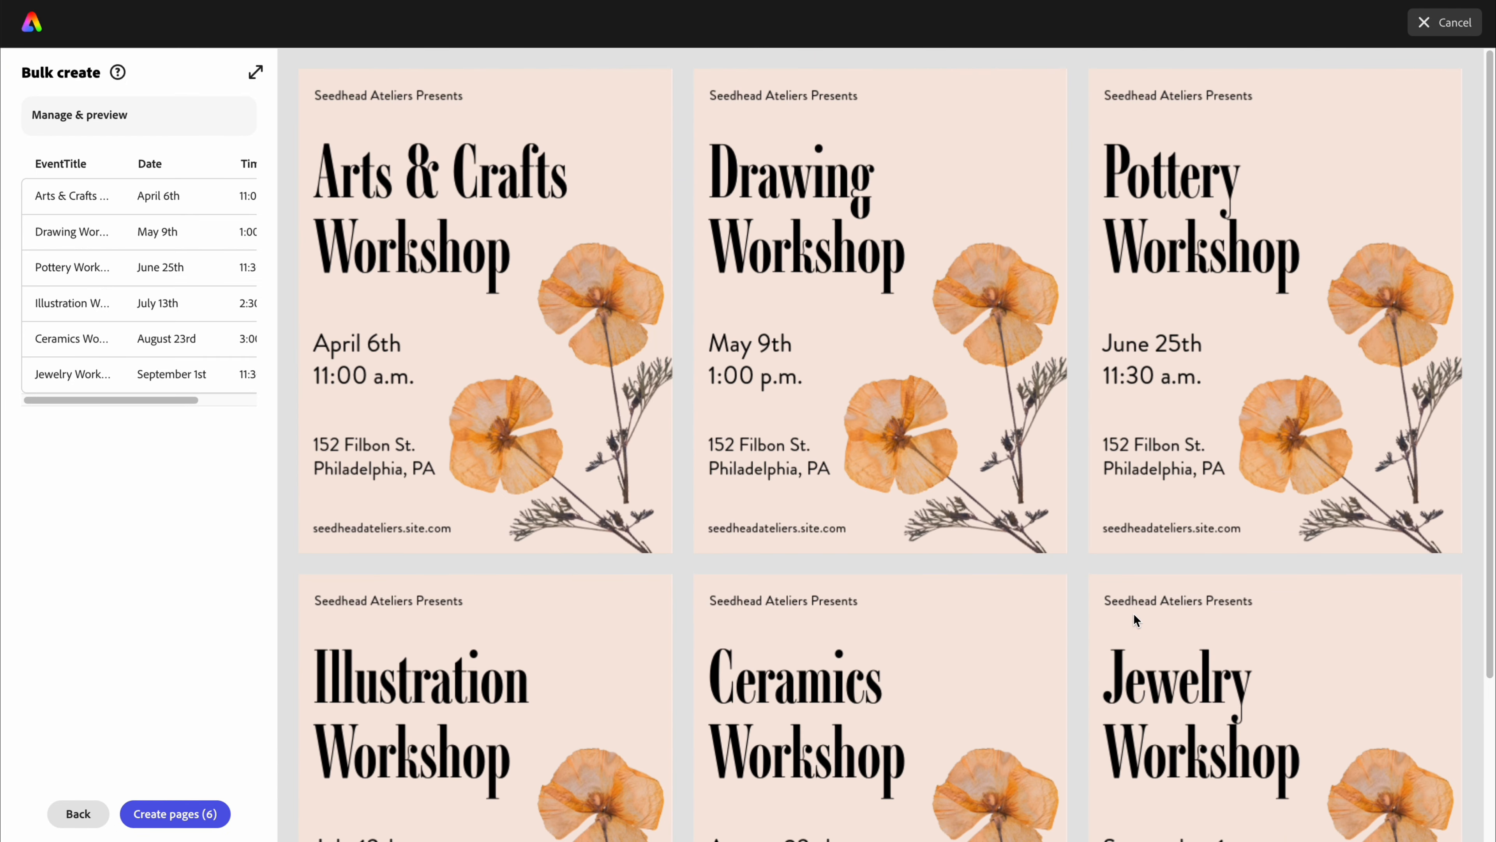
scroll(1134, 618, "down", 3)
left_click(180, 814)
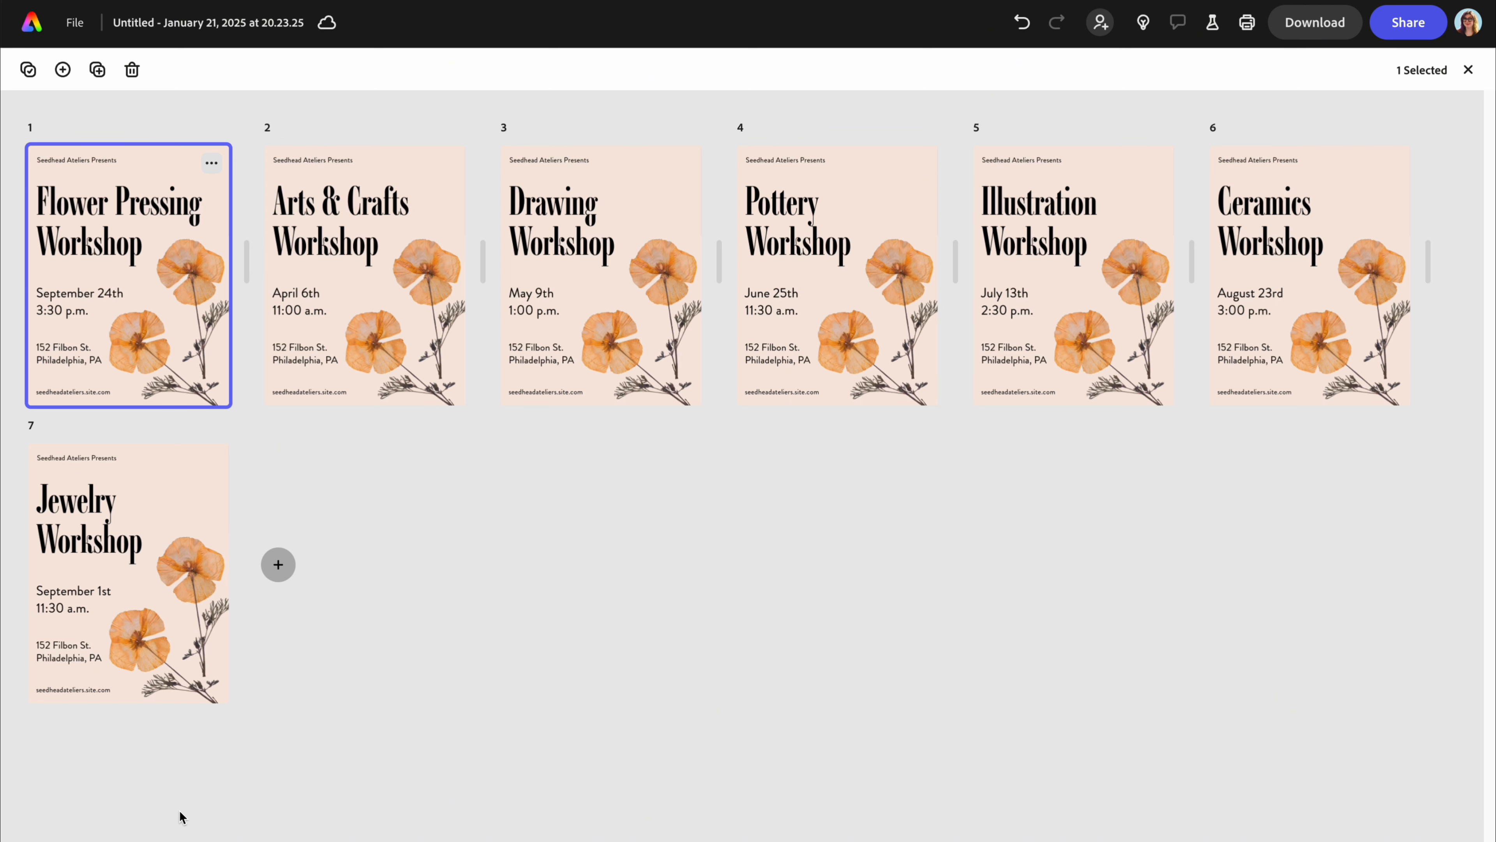
Open the Jewelry Workshop page and go back through the pages to the Illustration Workshop flyer
double_click(139, 541)
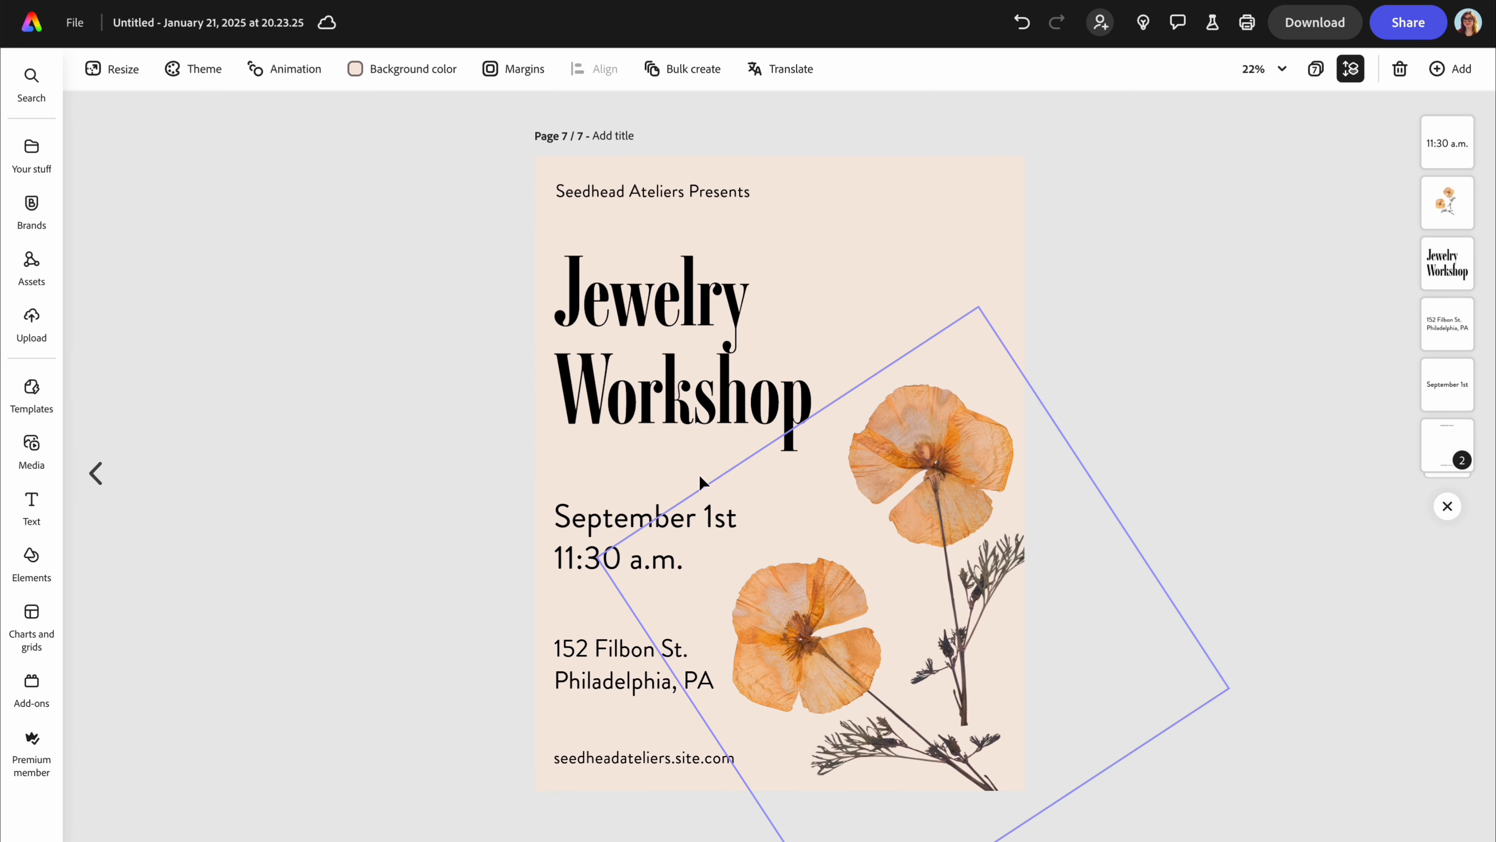
left_click(96, 473)
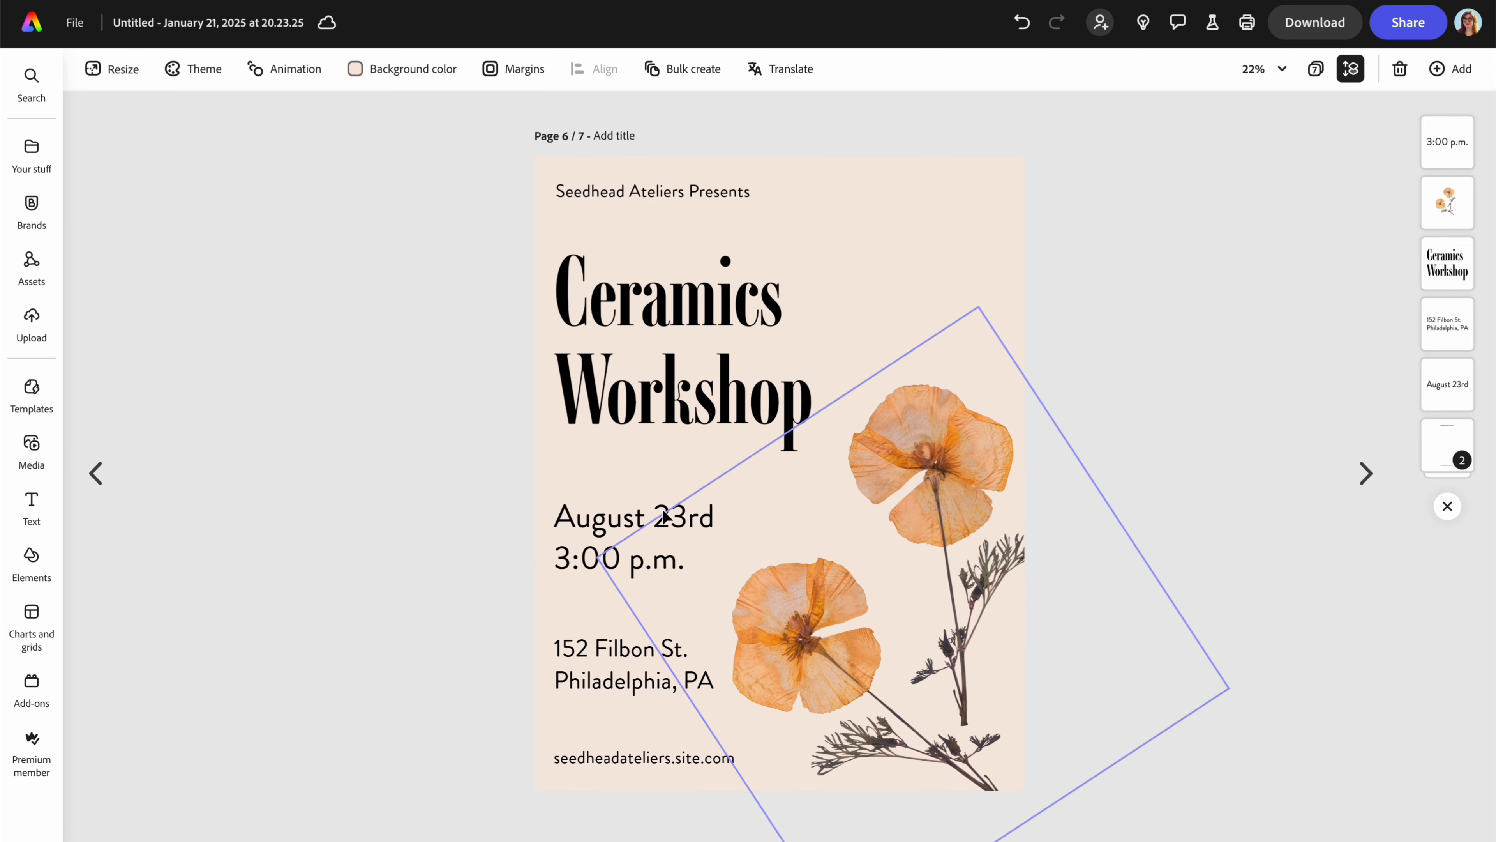
left_click(96, 474)
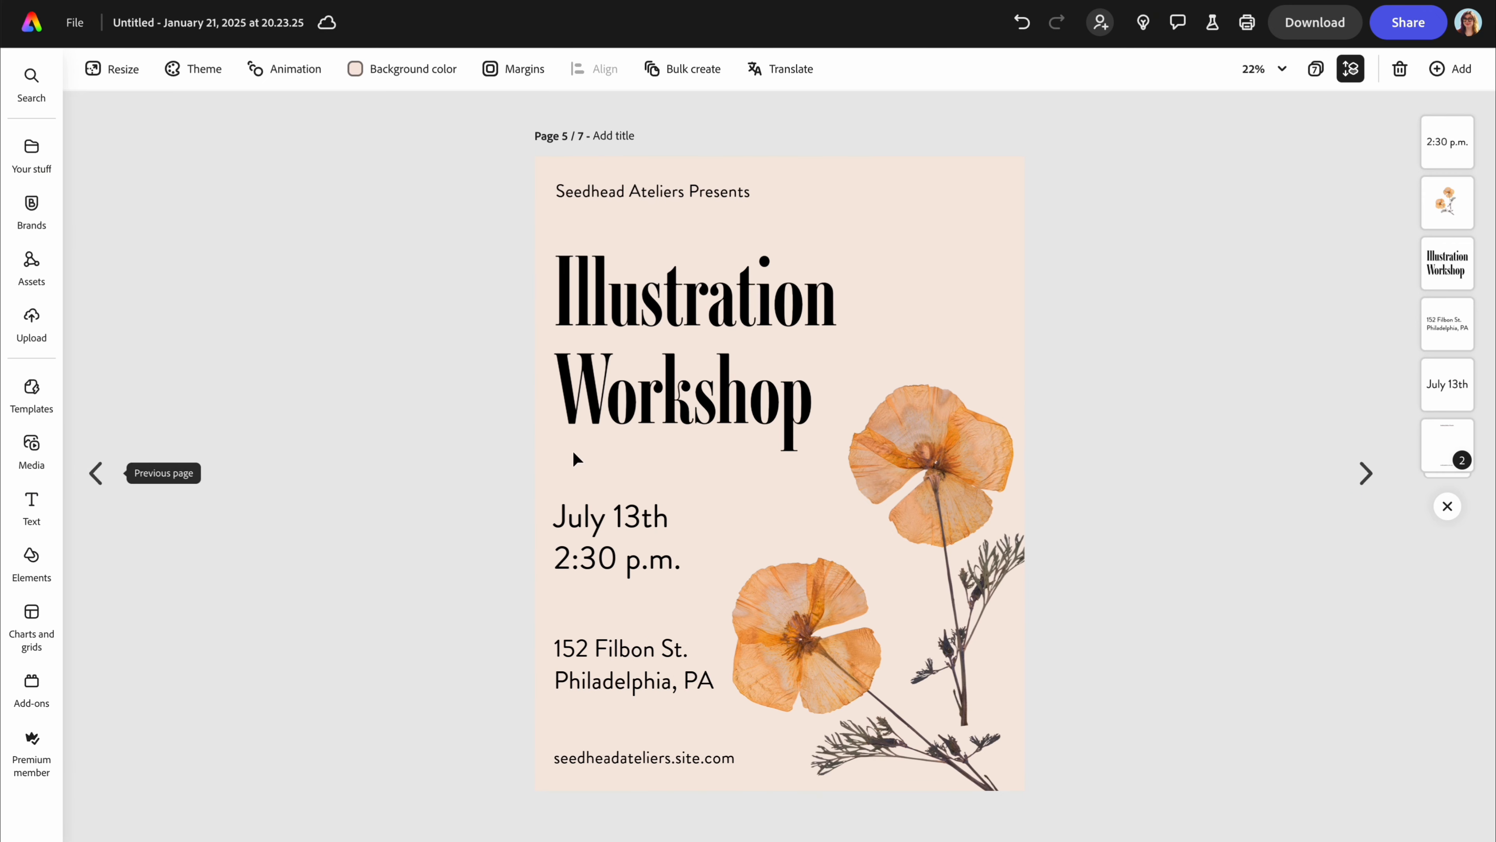
Replace the Illustration flyer's orange flower image with a "dried flower" photo showing a pale blossom, a brown seed head and thin sprigs
left_click(942, 486)
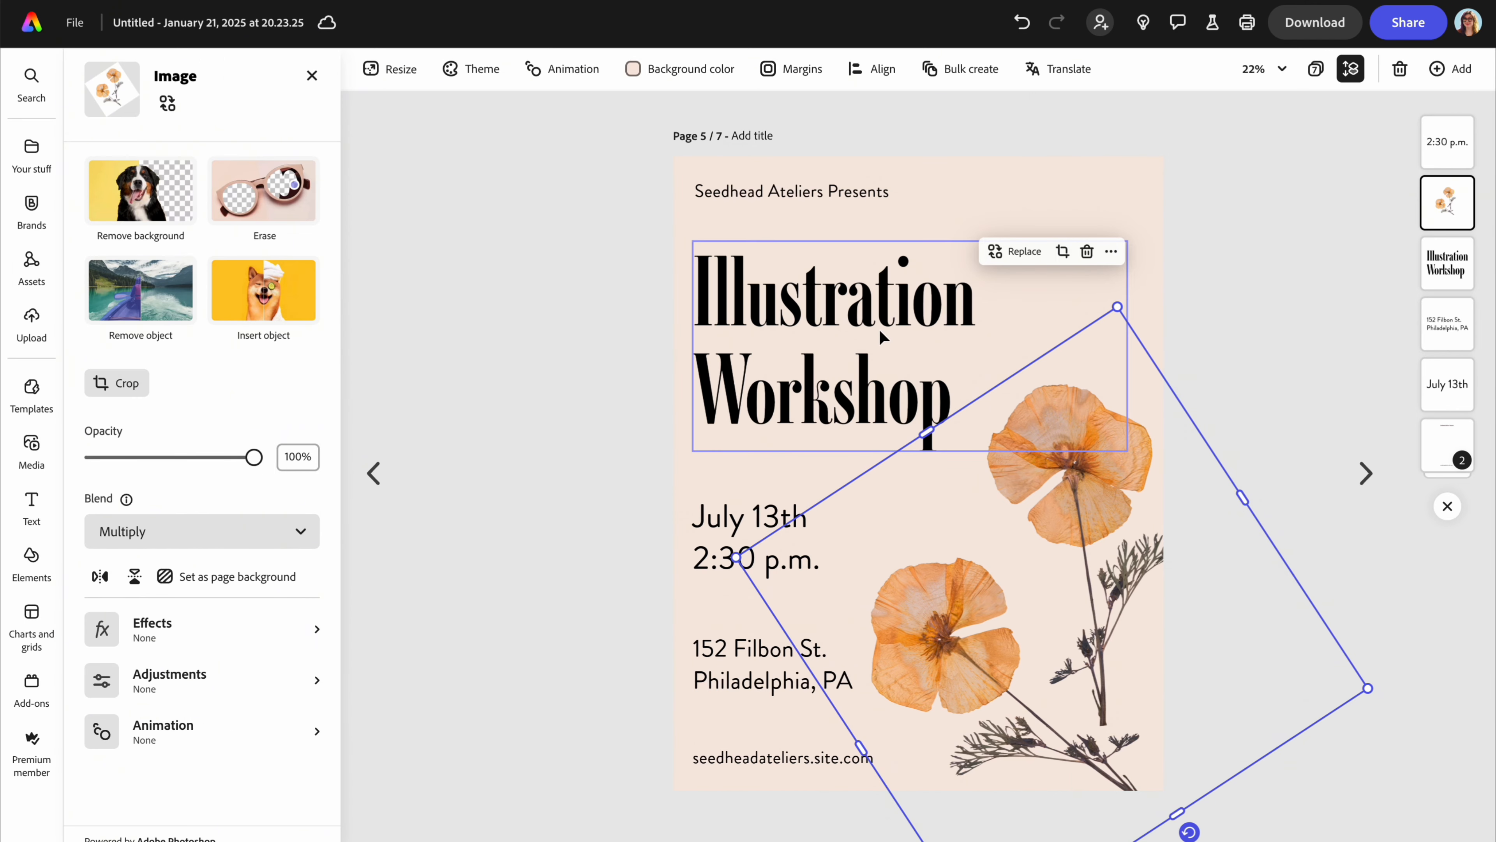
left_click(1014, 252)
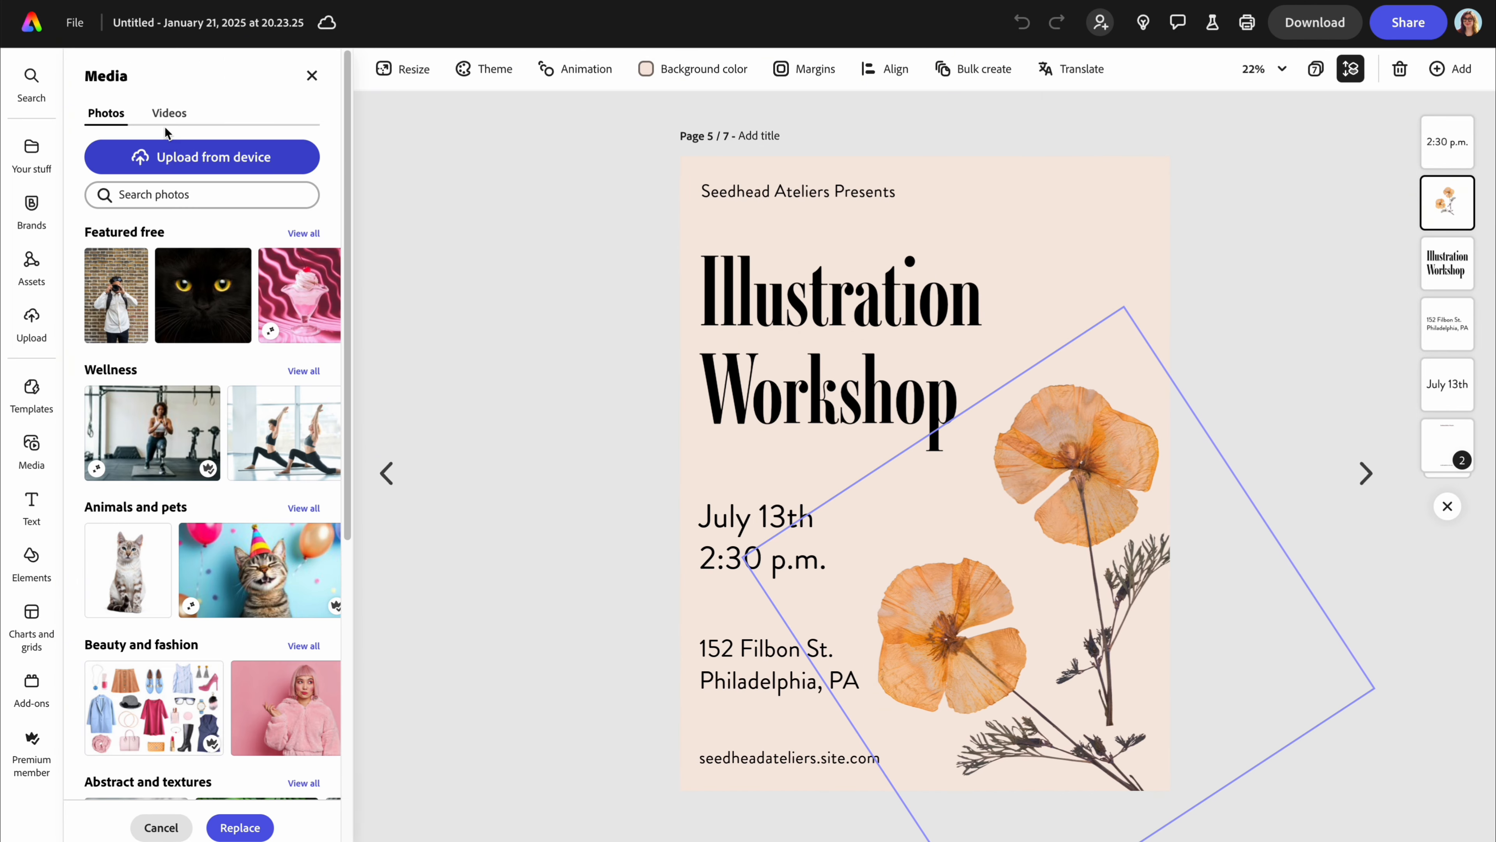
left_click(107, 194)
type("dr")
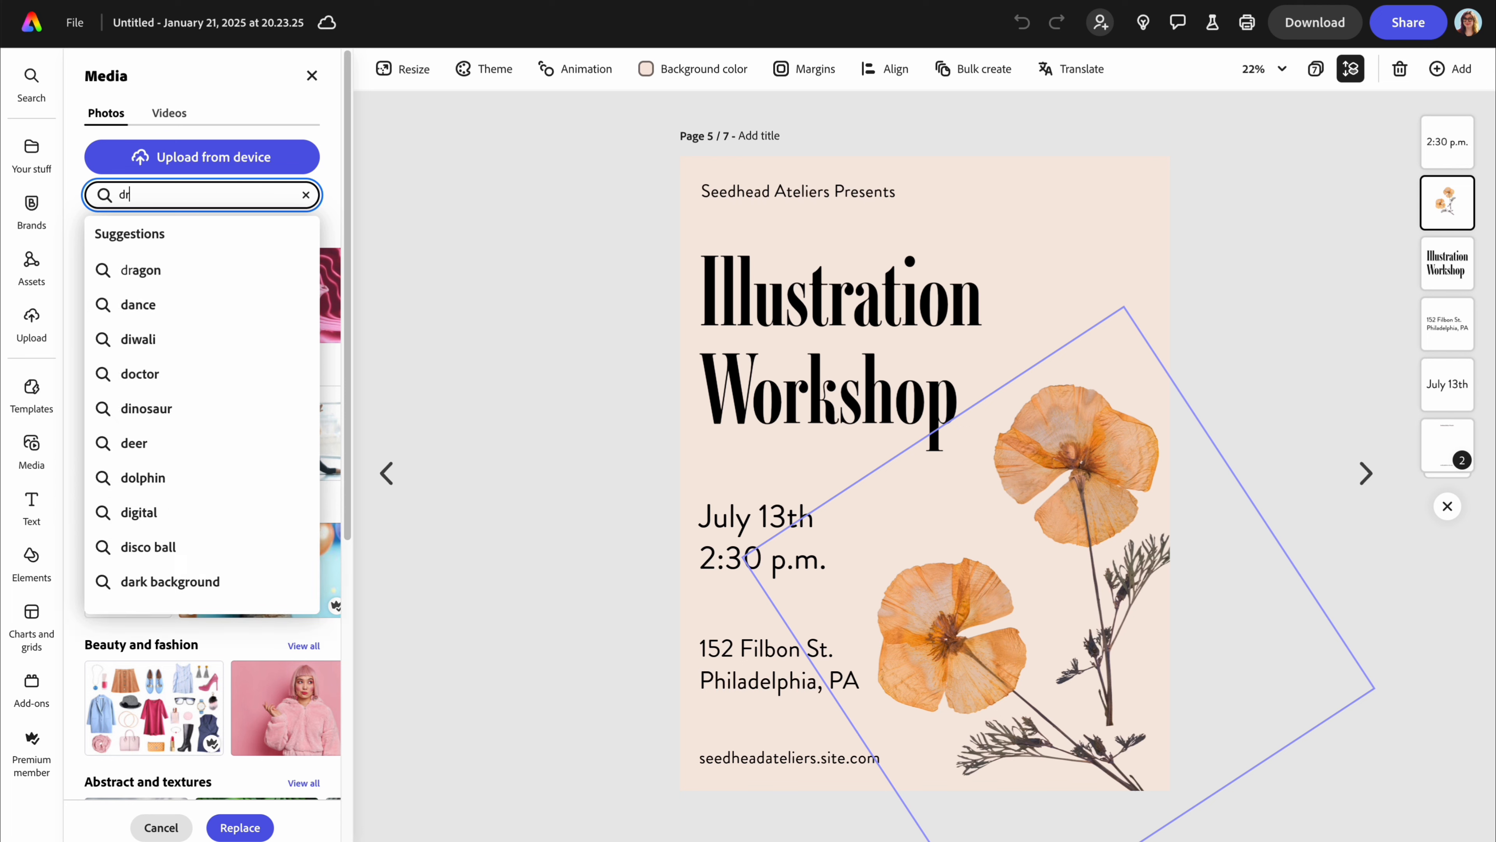
type("ied flower")
key("Return")
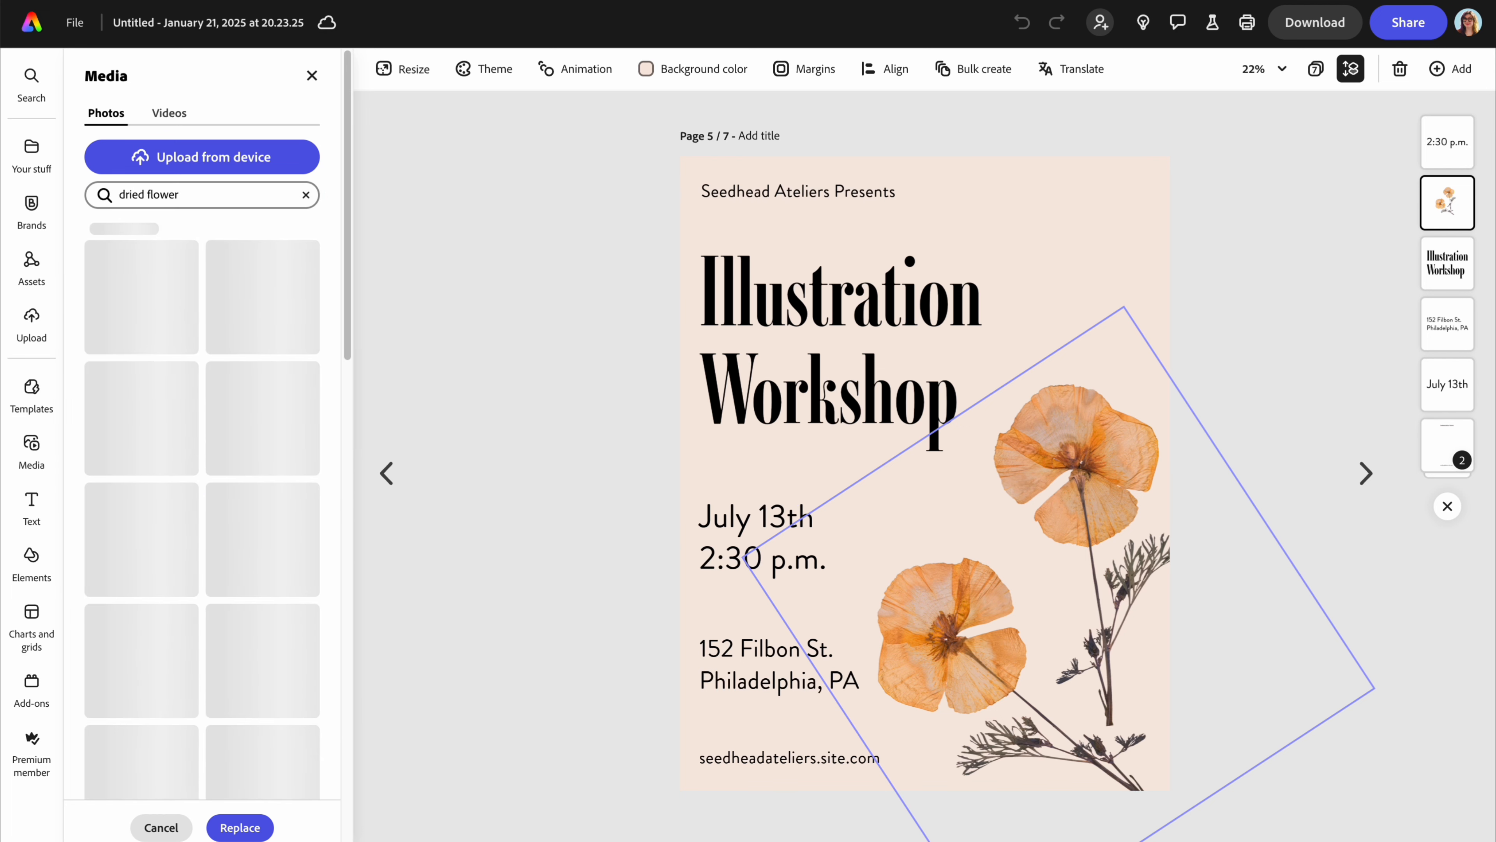
scroll(216, 478, "down", 10)
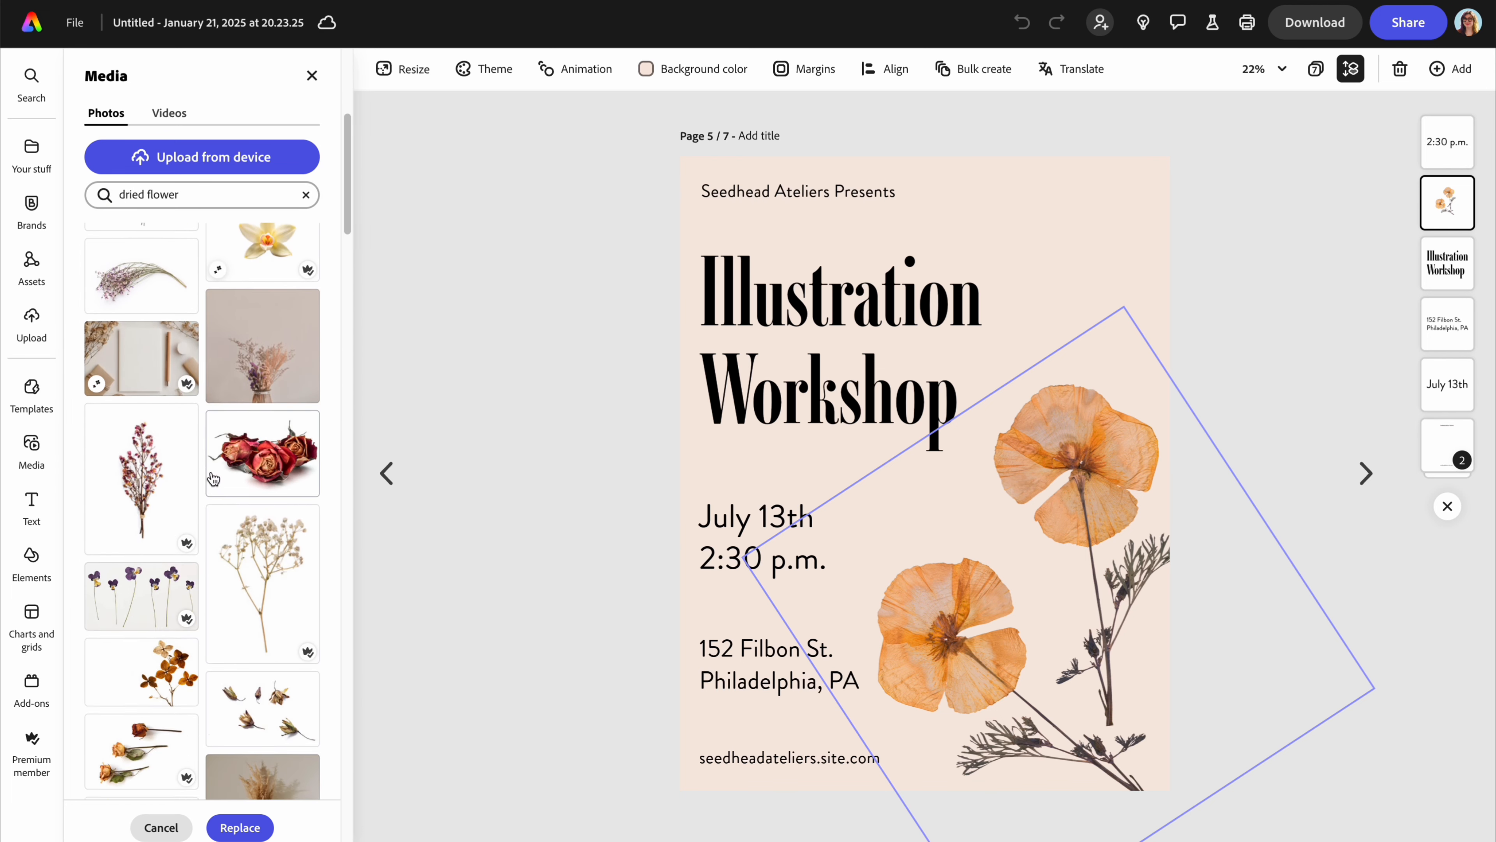
scroll(215, 478, "down", 10)
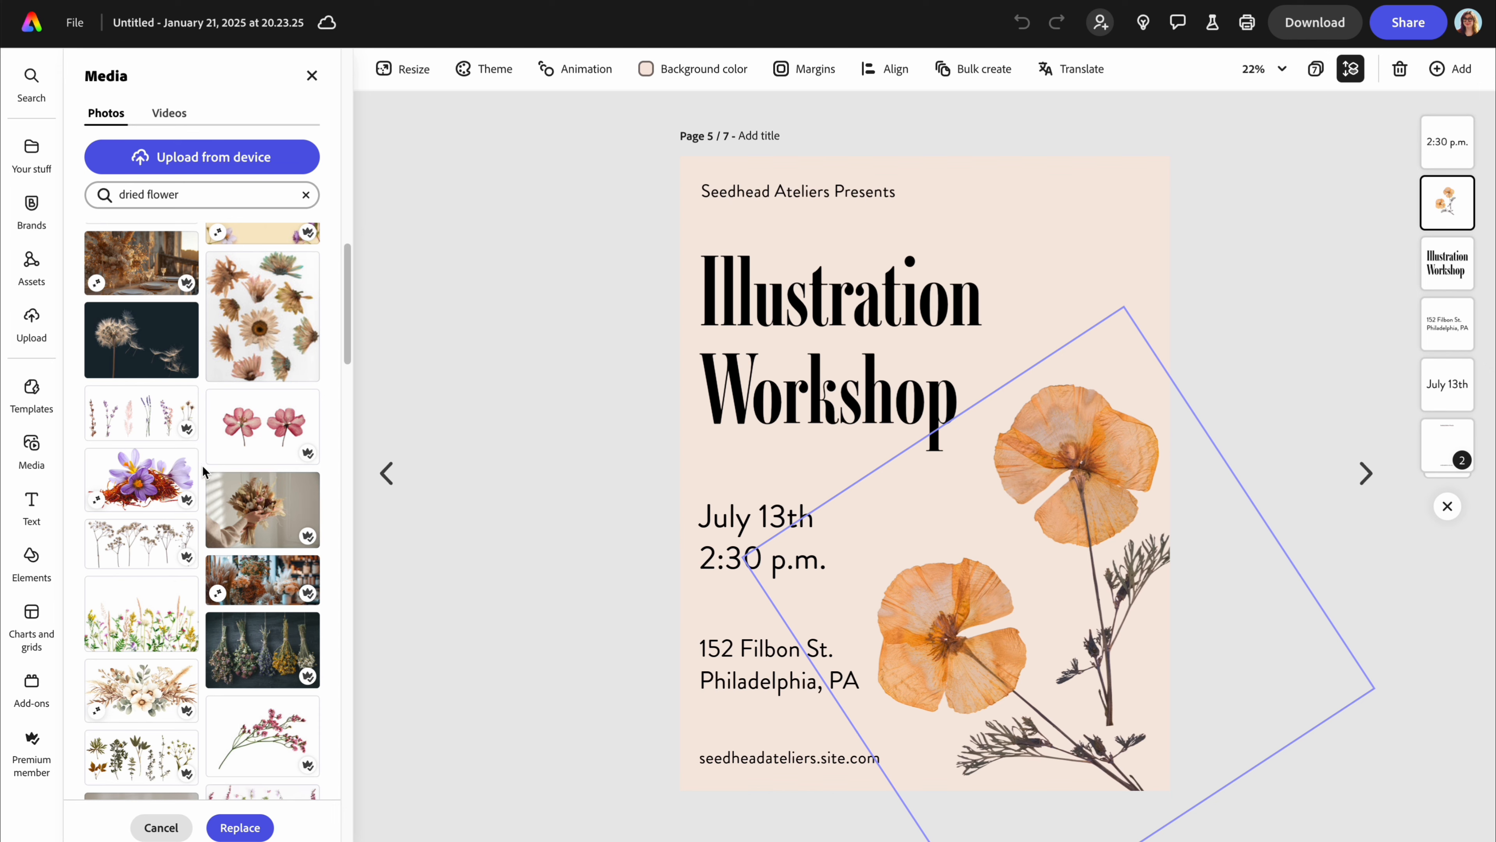
scroll(203, 470, "up", 8)
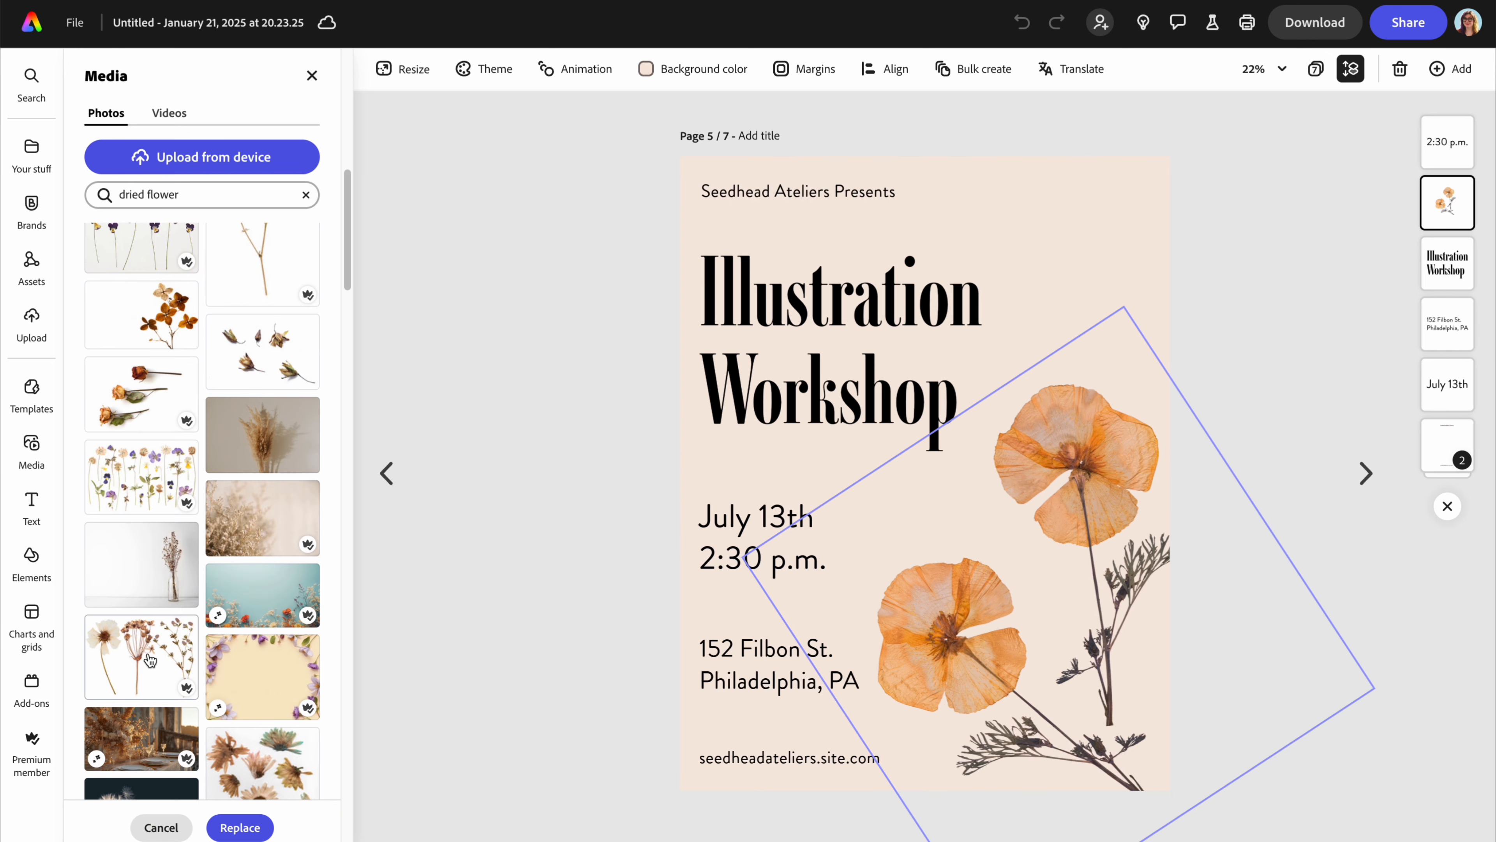
left_click(151, 659)
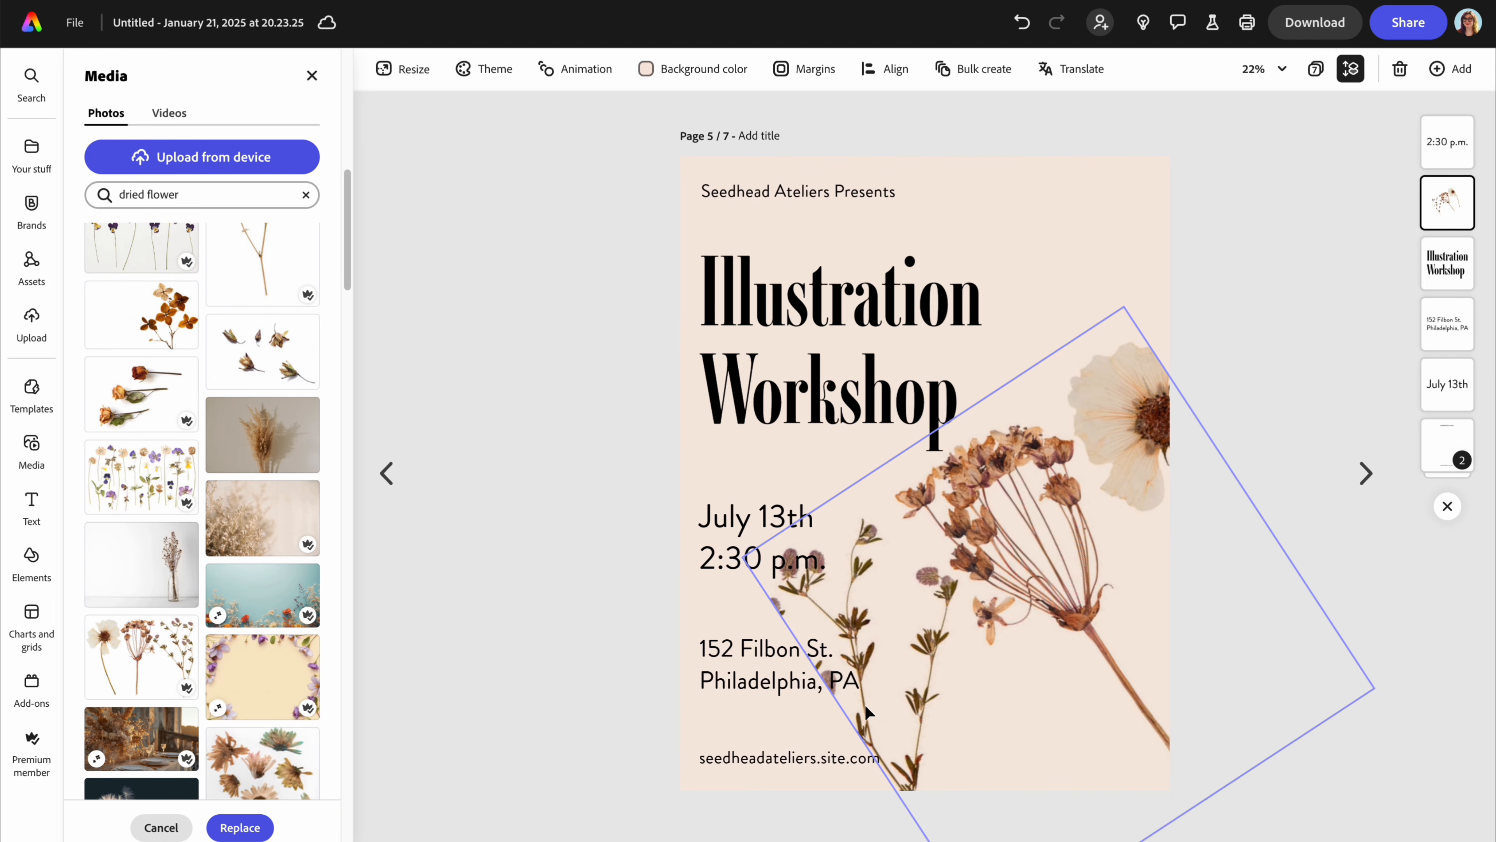
Resize, widen and reposition the dried flower image to fill the Illustration flyer's lower-right area, clear of the date and address text
left_click(1033, 613)
left_click_drag(738, 556, 865, 582)
left_click_drag(956, 736, 849, 796)
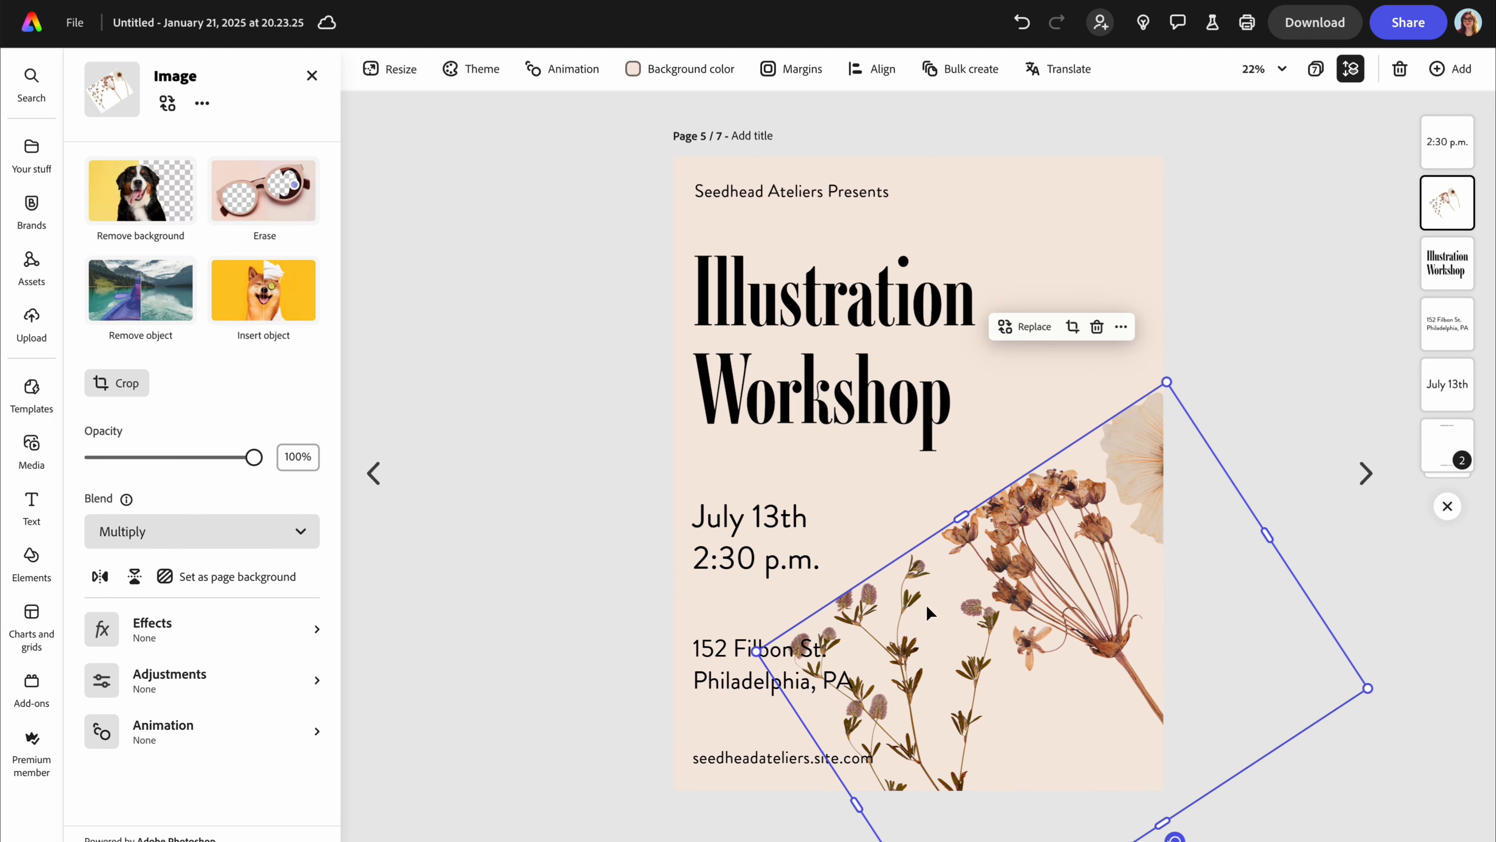
left_click_drag(963, 515, 932, 467)
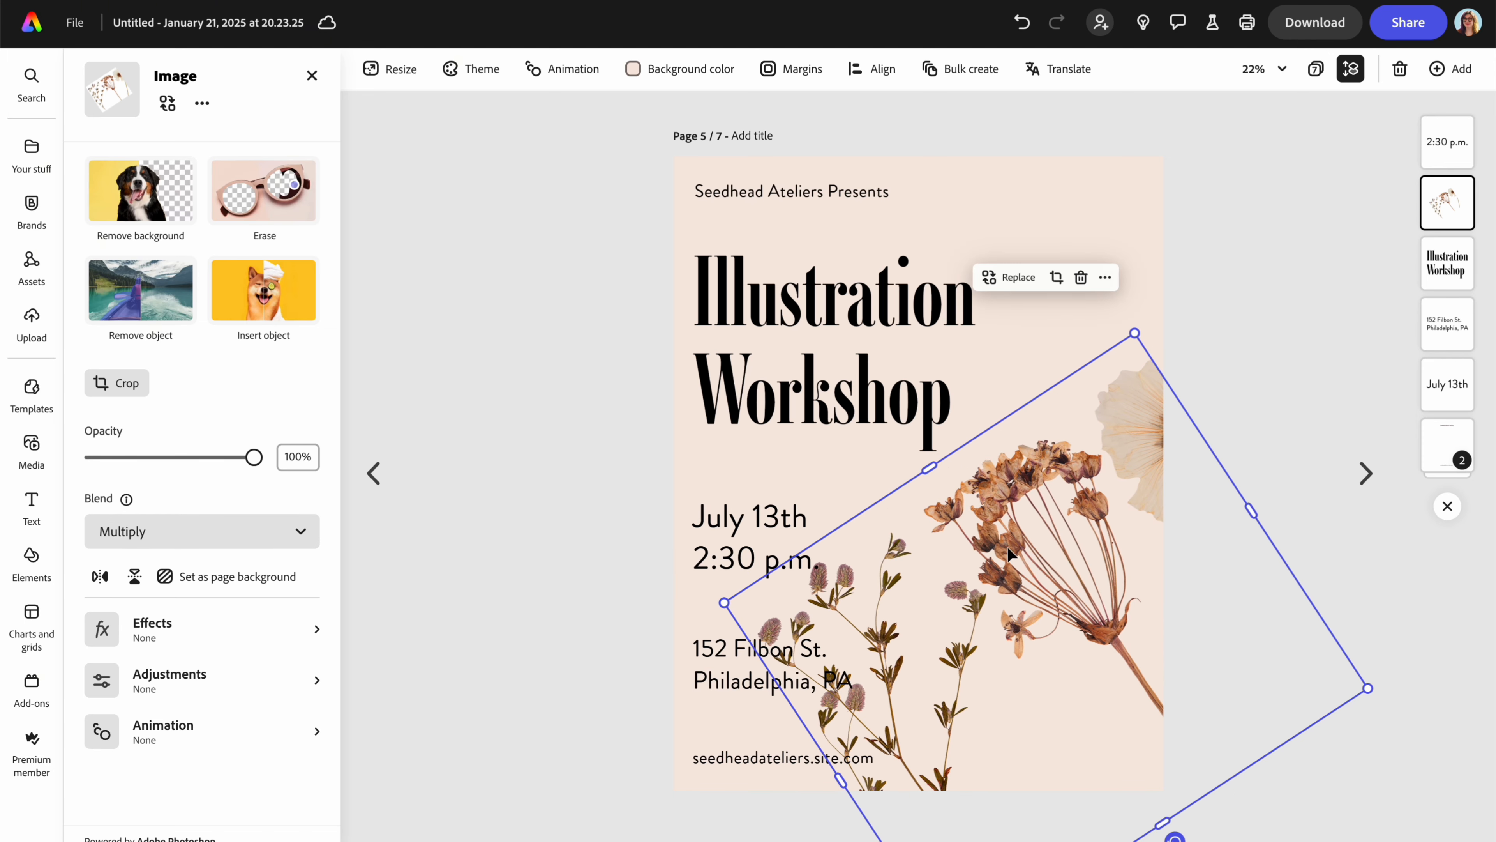
left_click_drag(1012, 556, 1060, 480)
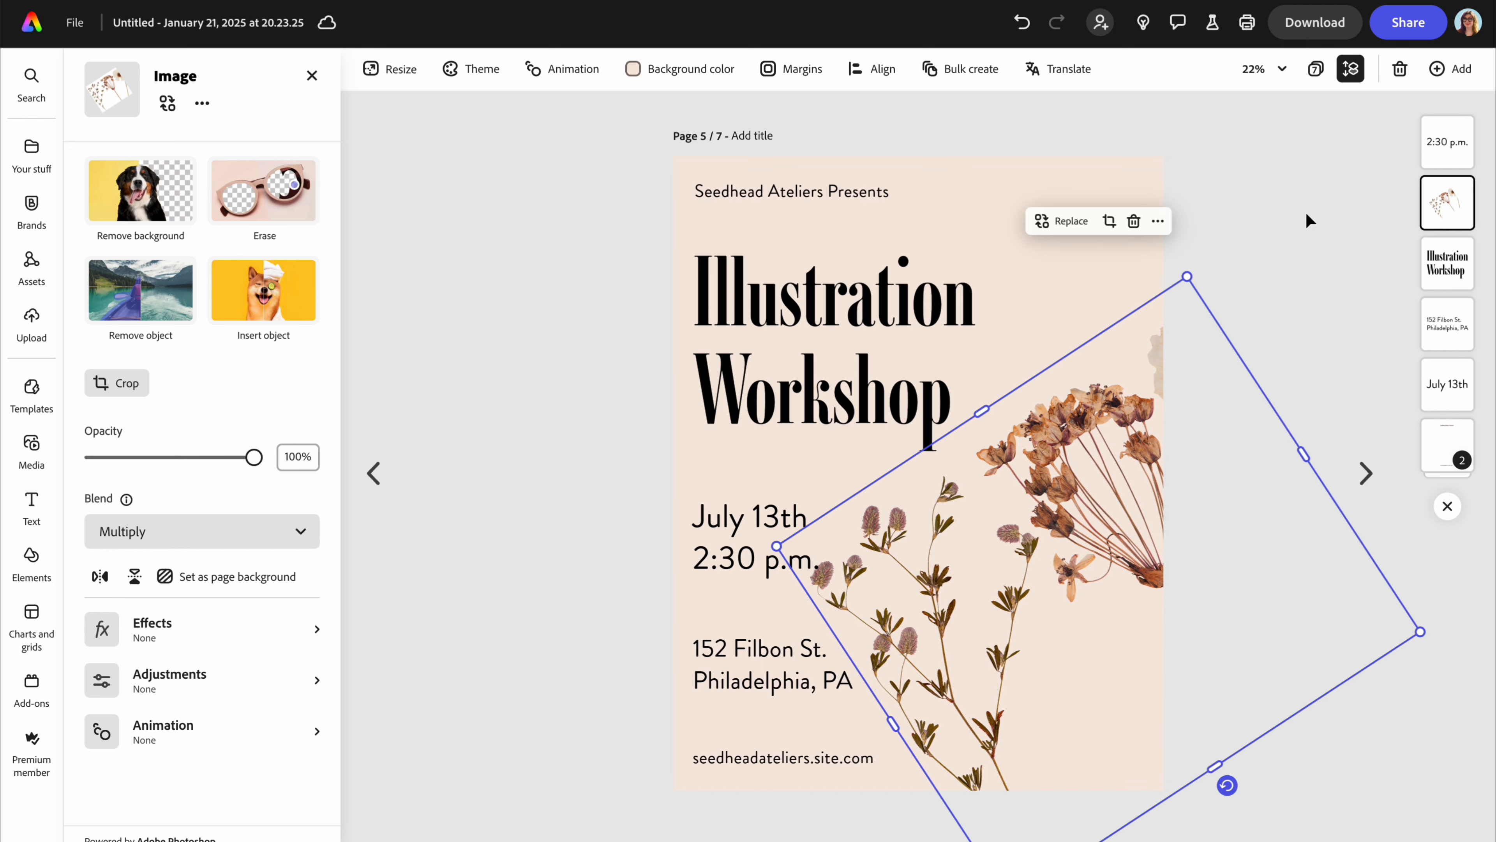
left_click_drag(1421, 631, 1234, 613)
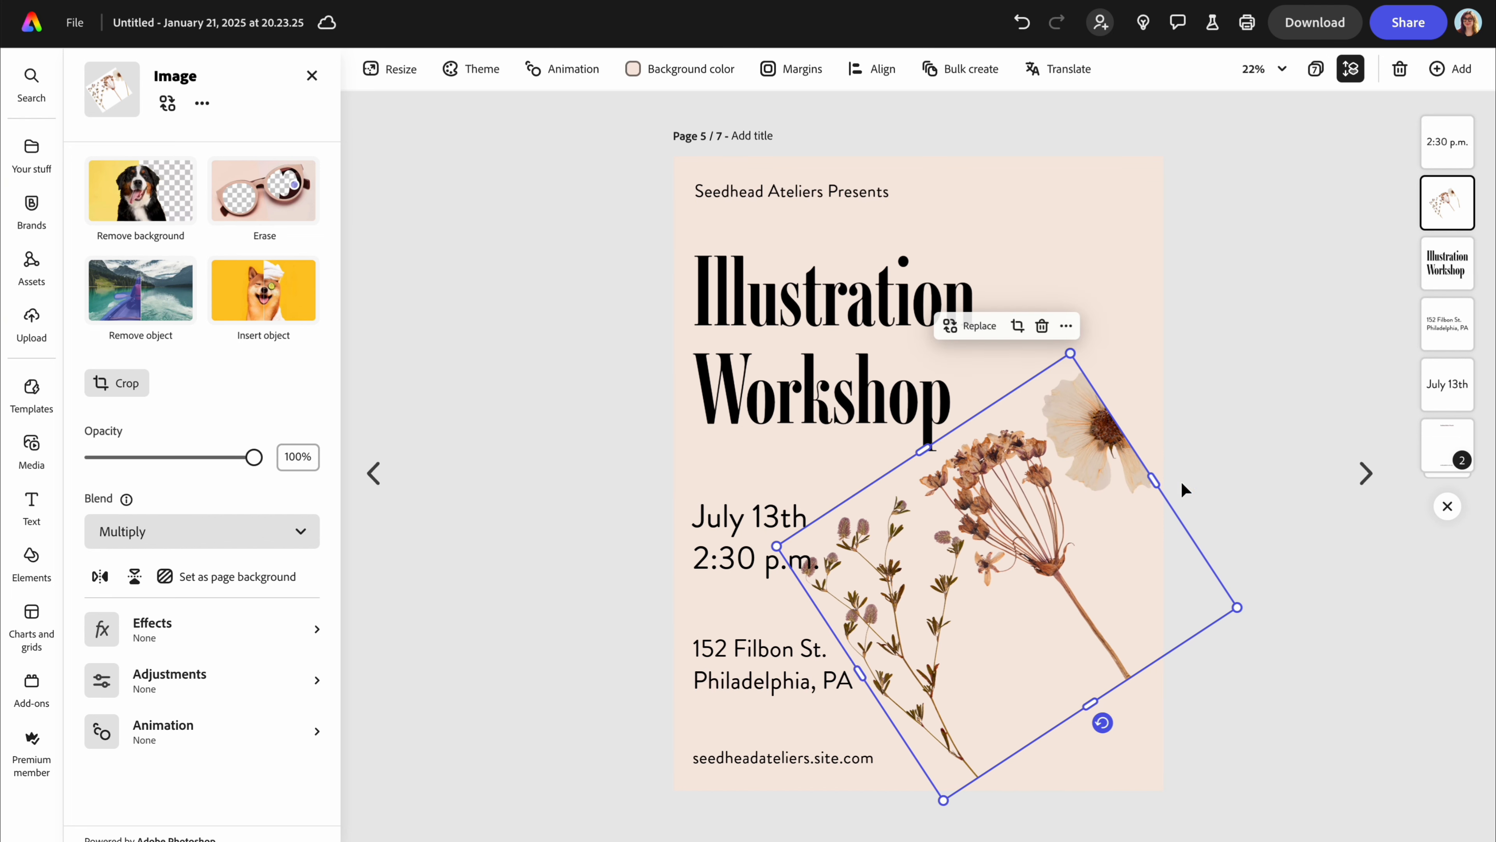
left_click_drag(1154, 480, 1223, 427)
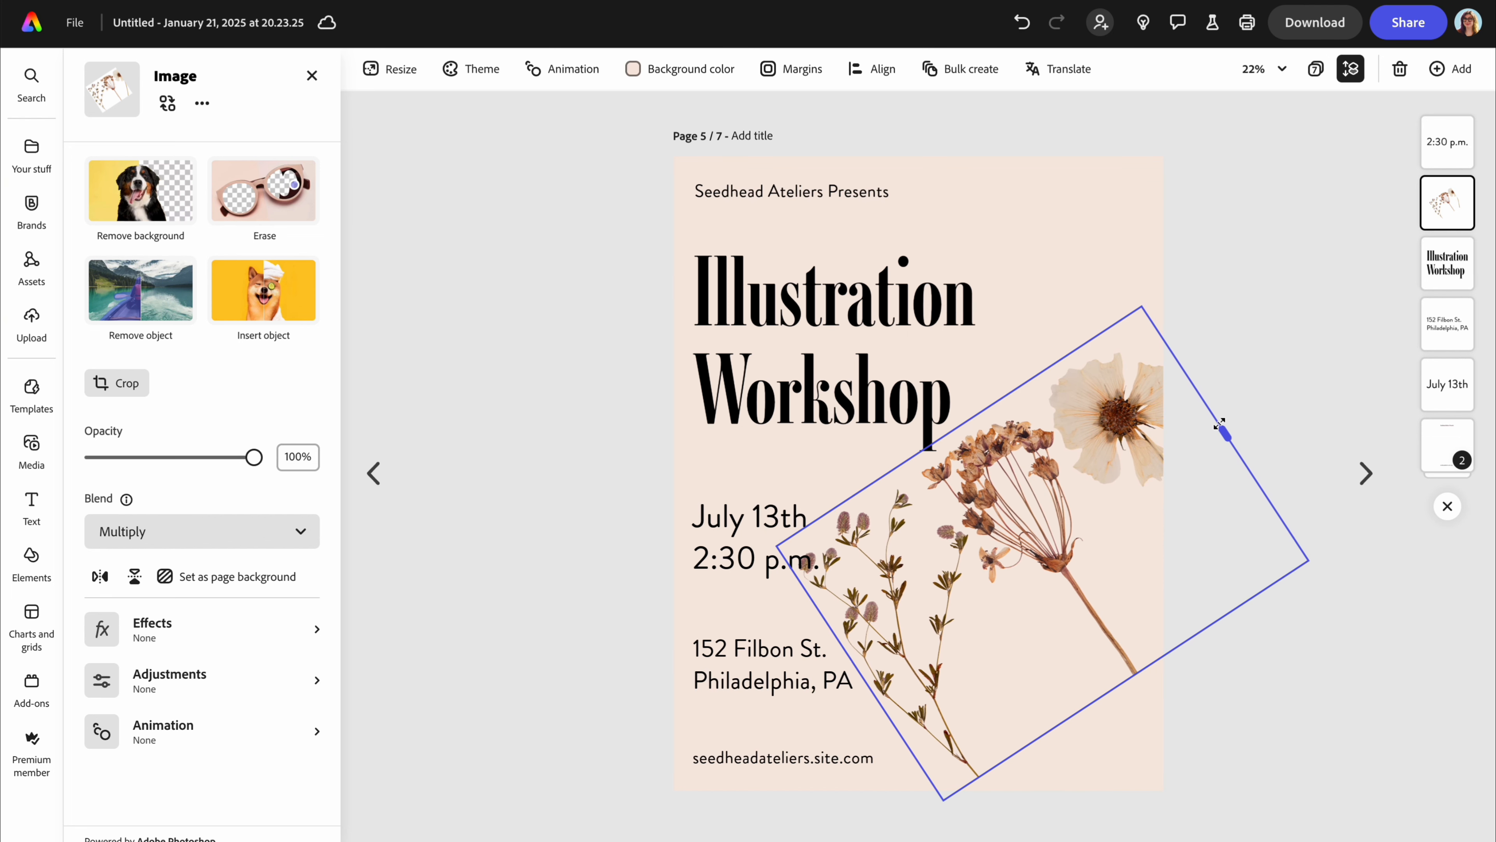
left_click_drag(1033, 492, 1041, 500)
left_click(525, 427)
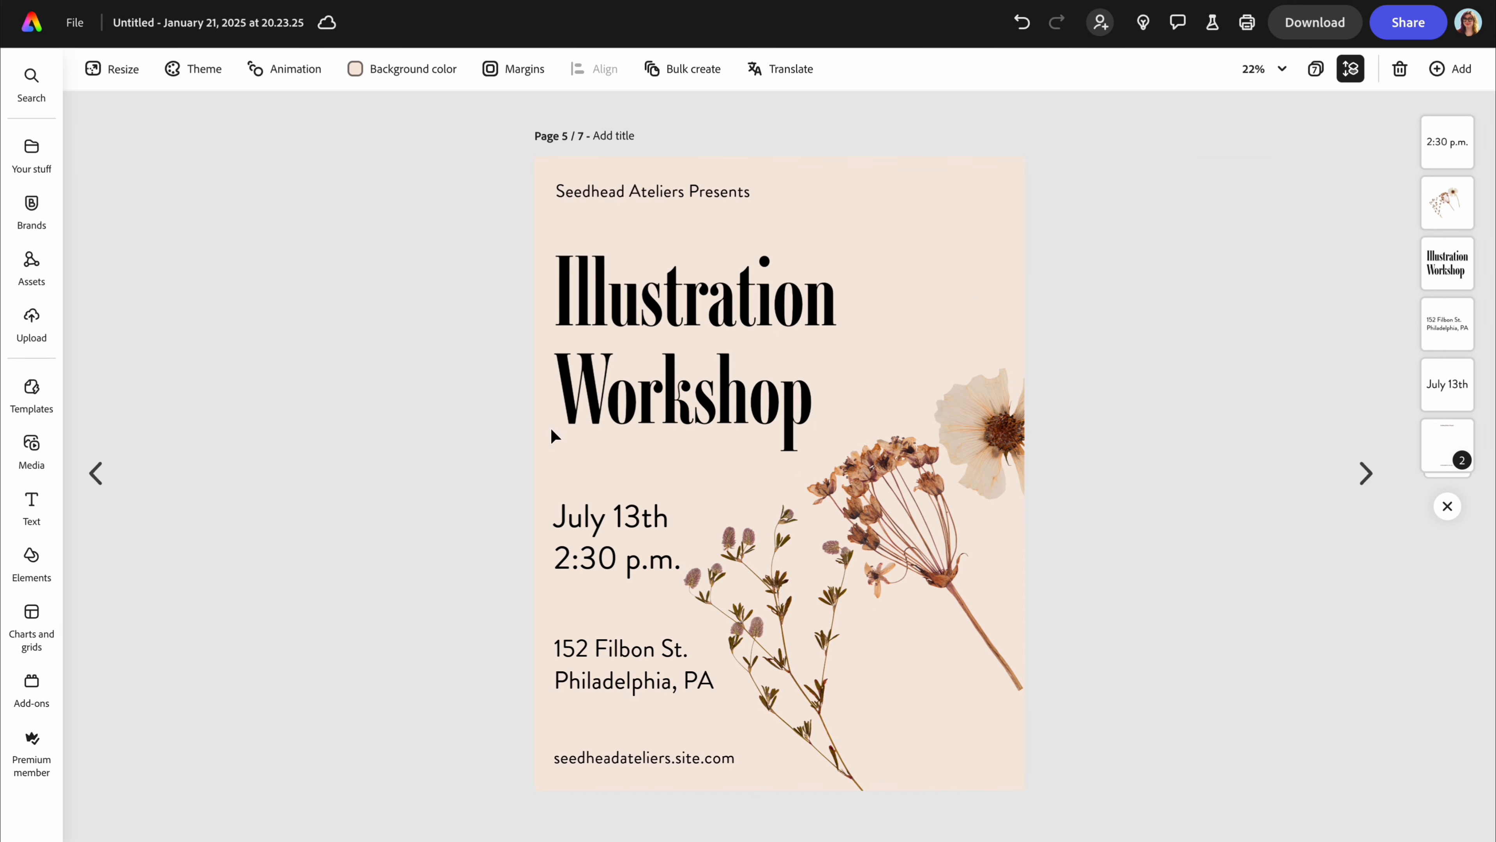
Return to the overview of all pages, open the Flower Pressing Workshop page, and start Translate
left_click(1328, 81)
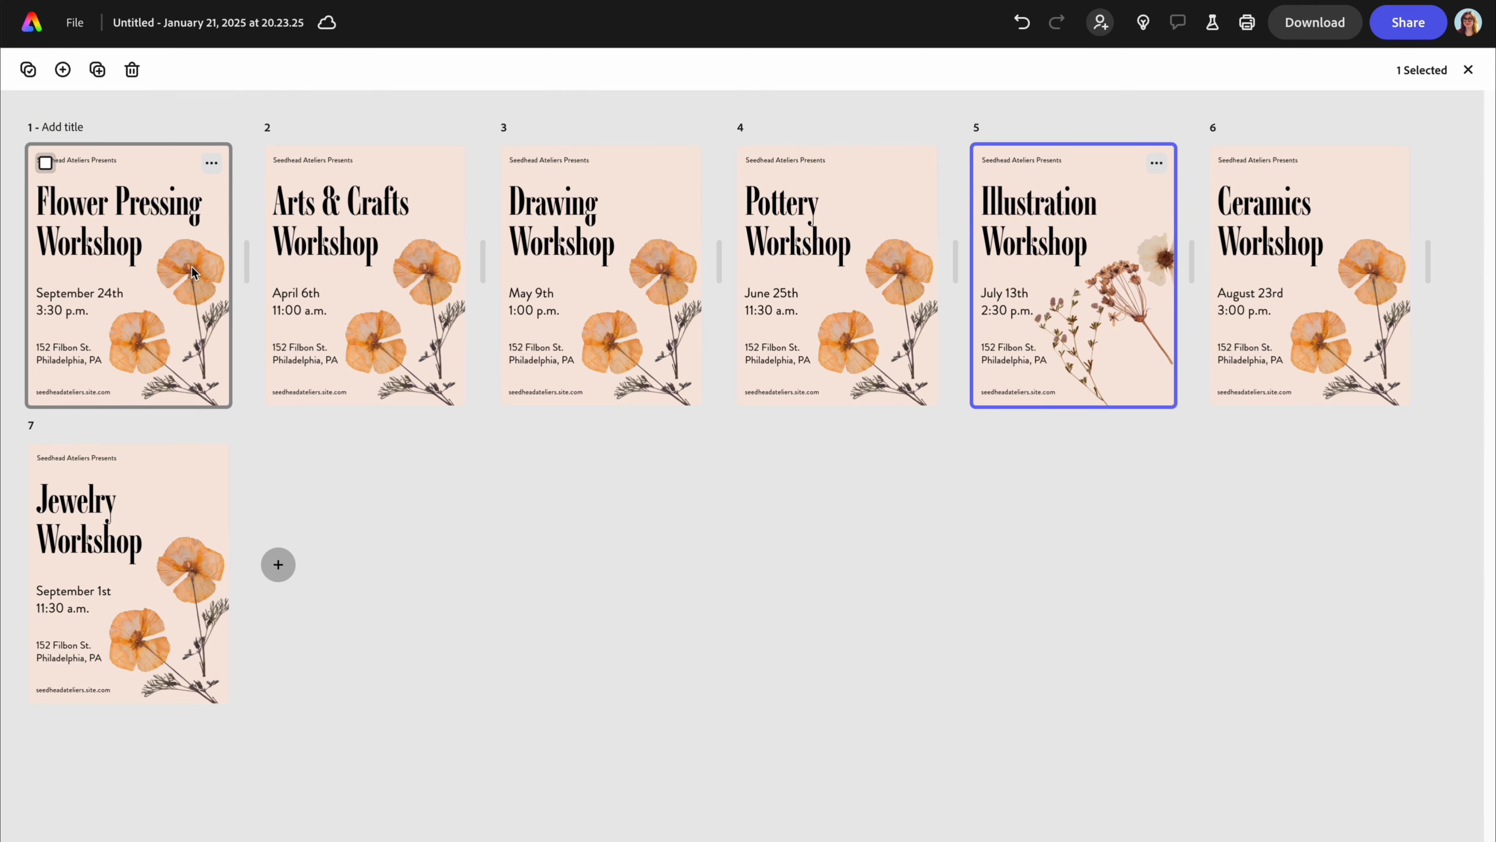
double_click(194, 272)
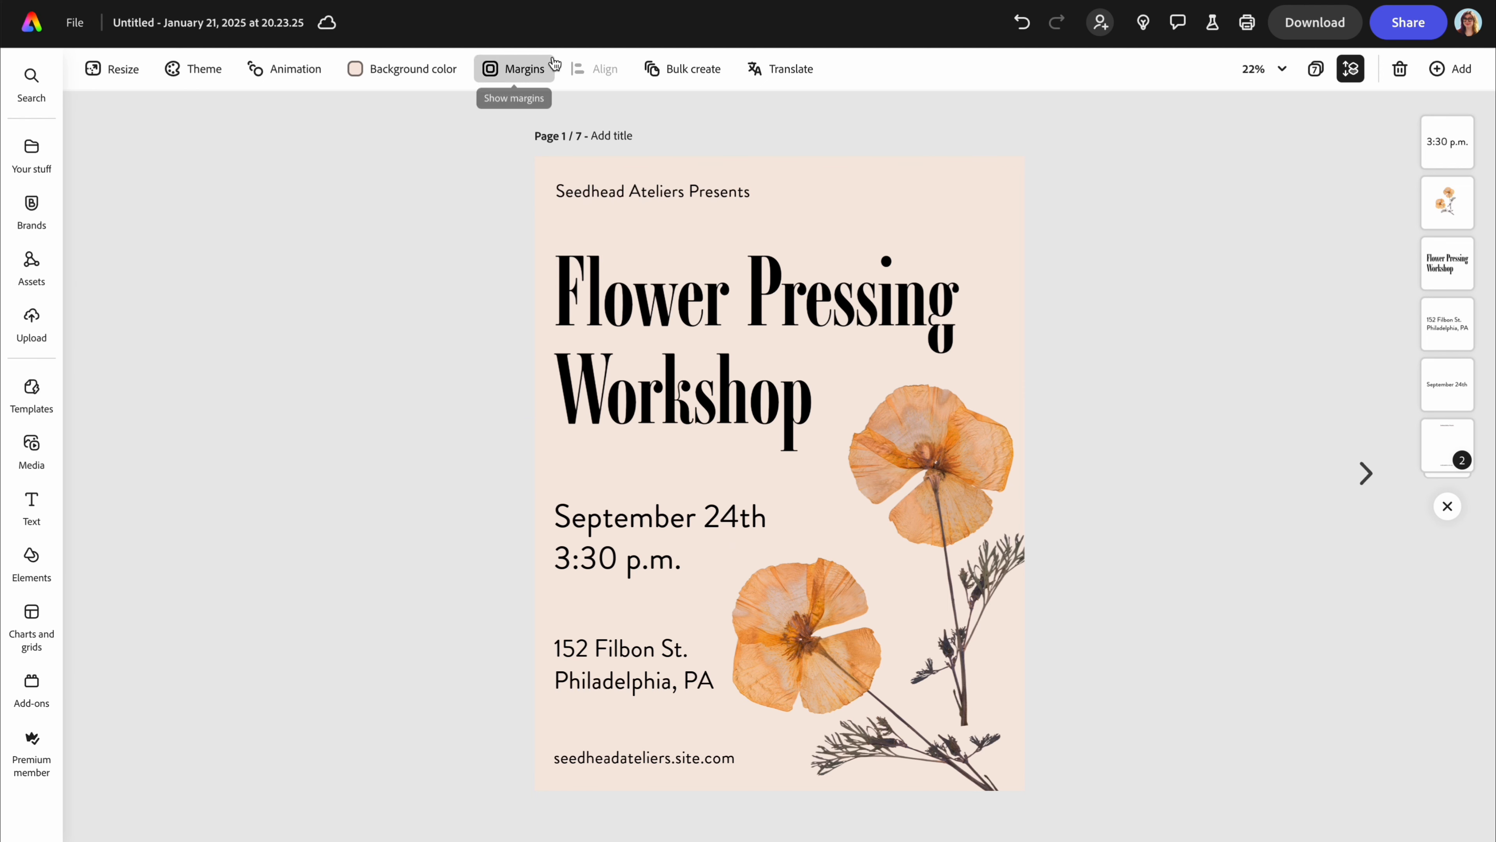
left_click(787, 69)
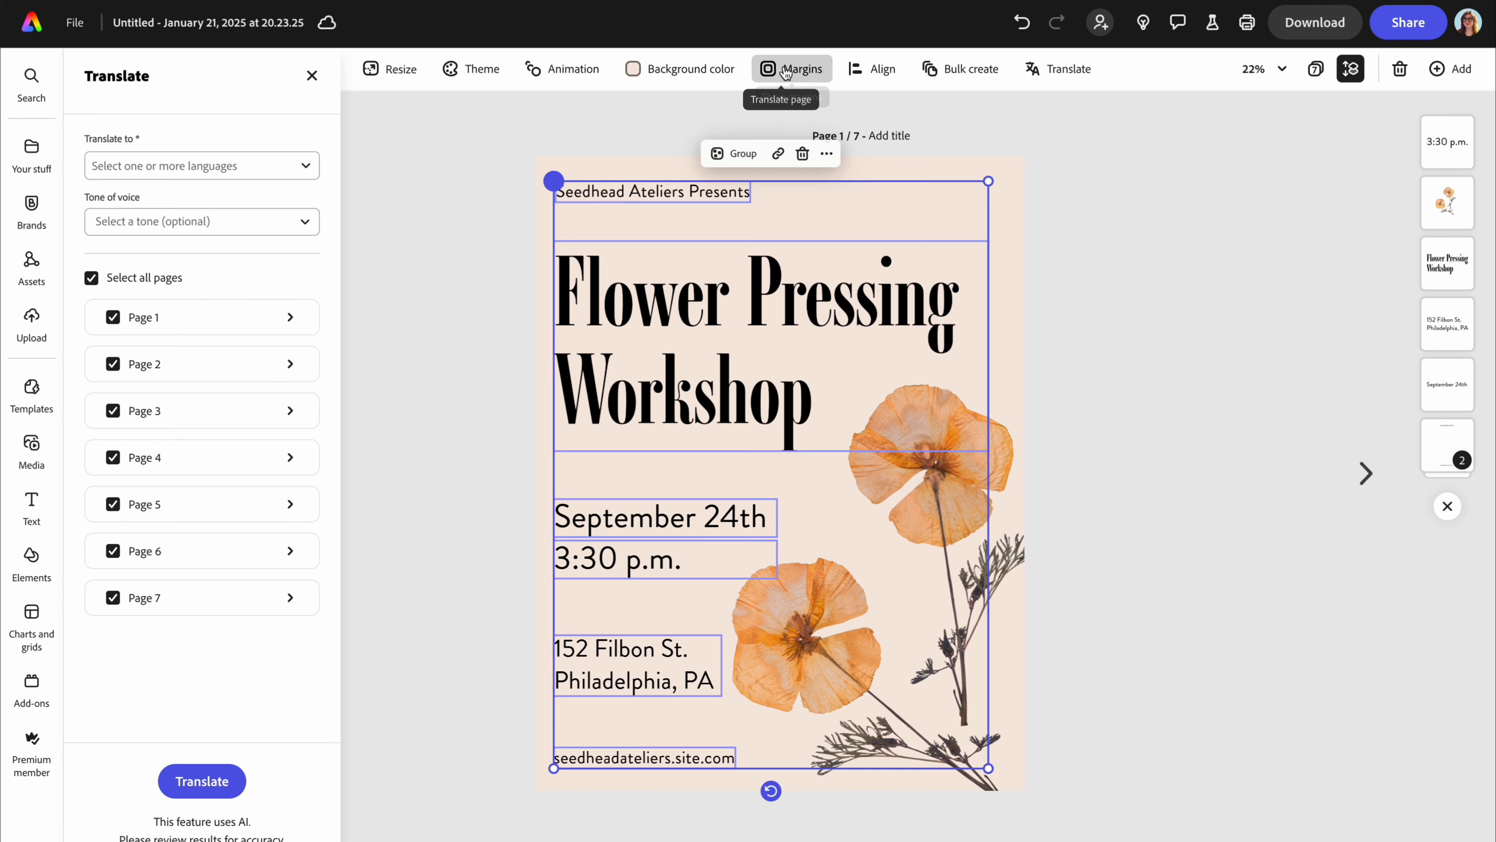
Choose Spanish and Japanese as the translation languages and close the language list
left_click(306, 169)
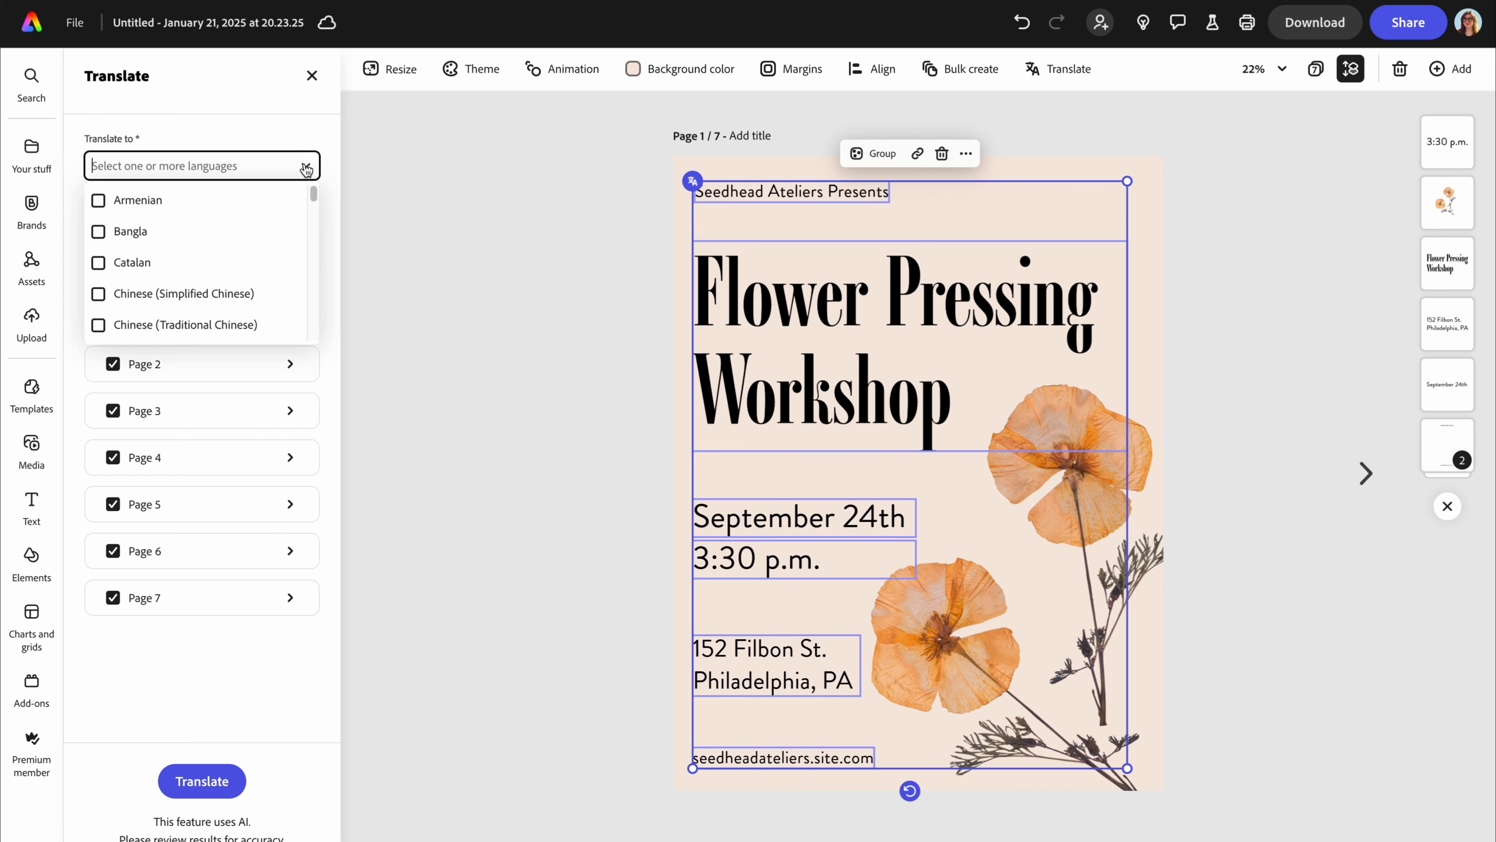
scroll(232, 298, "down", 10)
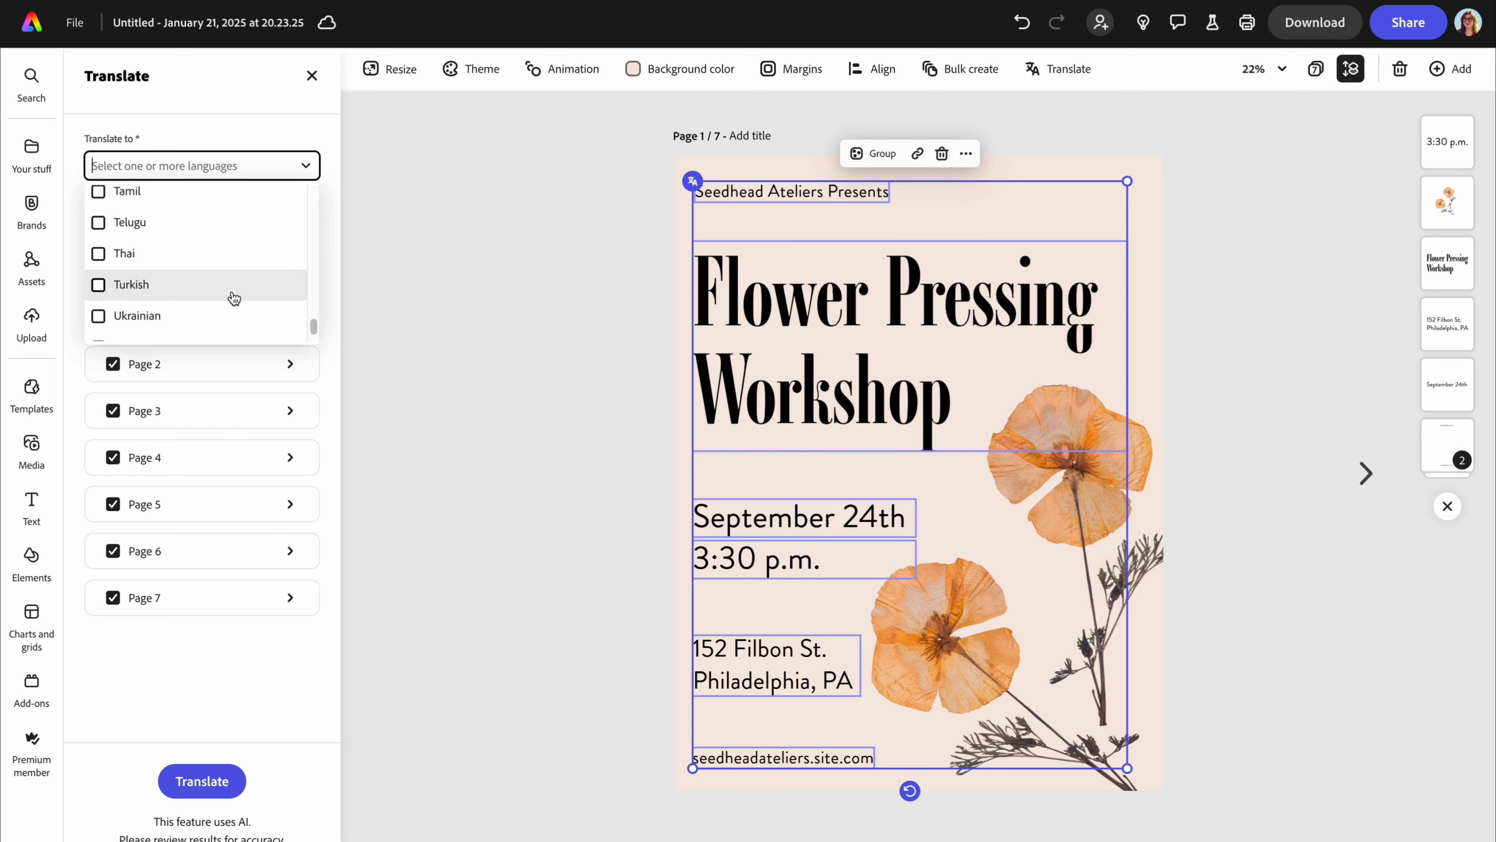
scroll(236, 299, "up", 4)
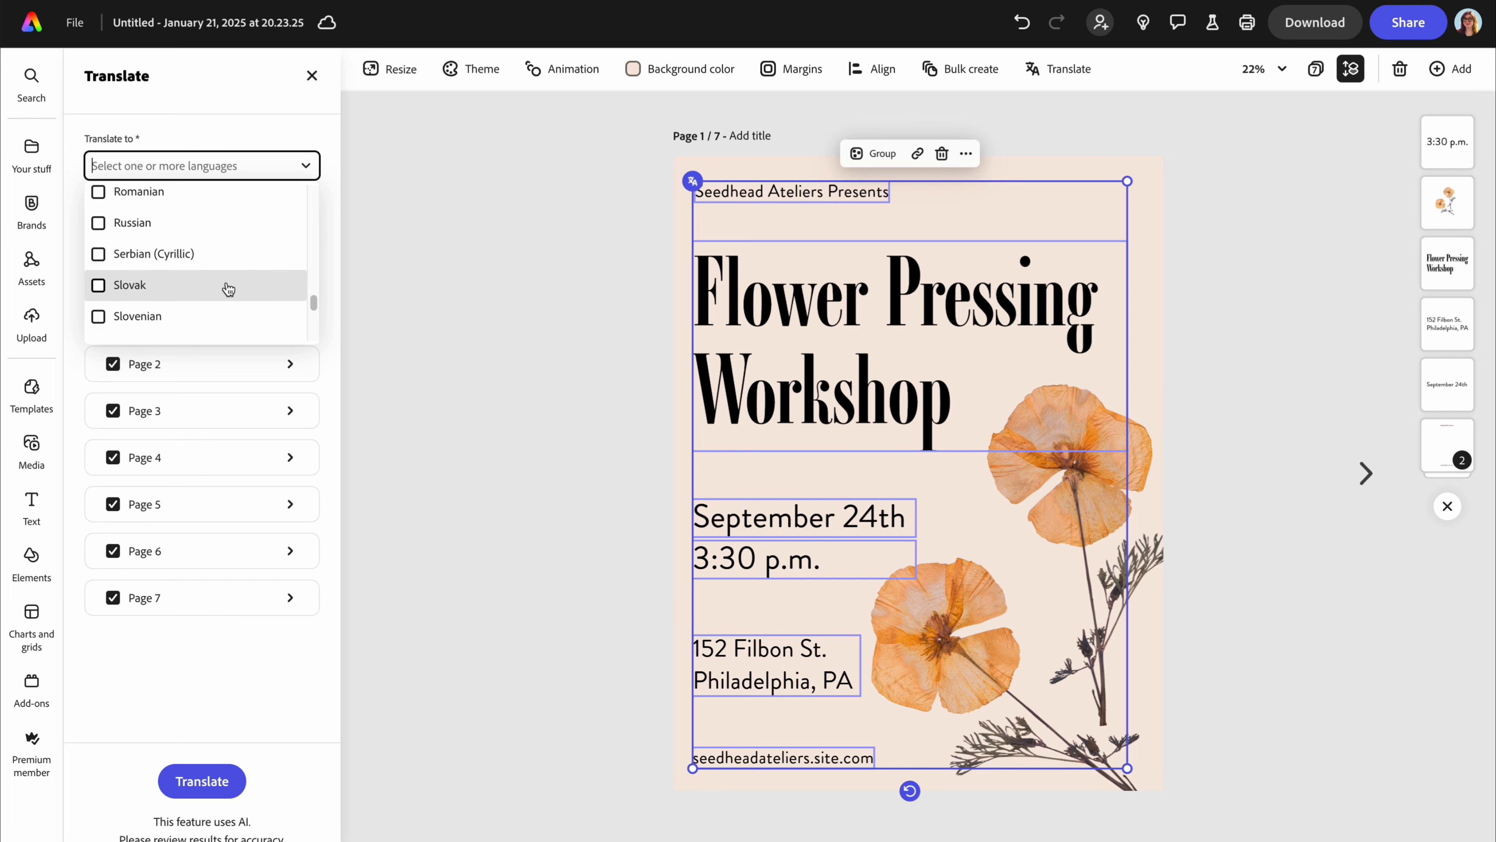
scroll(227, 288, "down", 2)
left_click(167, 308)
scroll(210, 289, "up", 5)
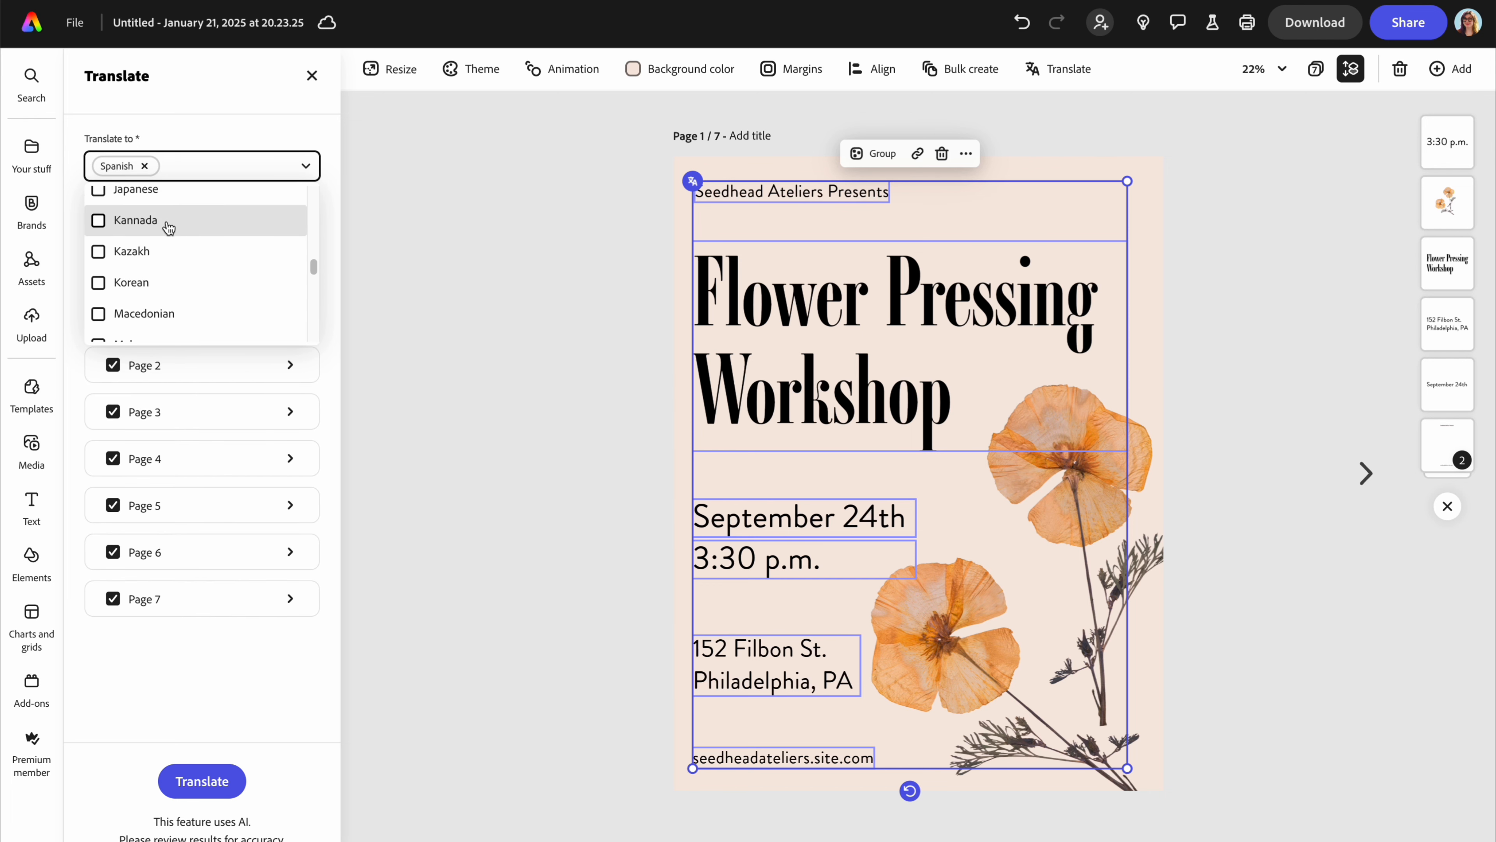
left_click(165, 193)
left_click(239, 120)
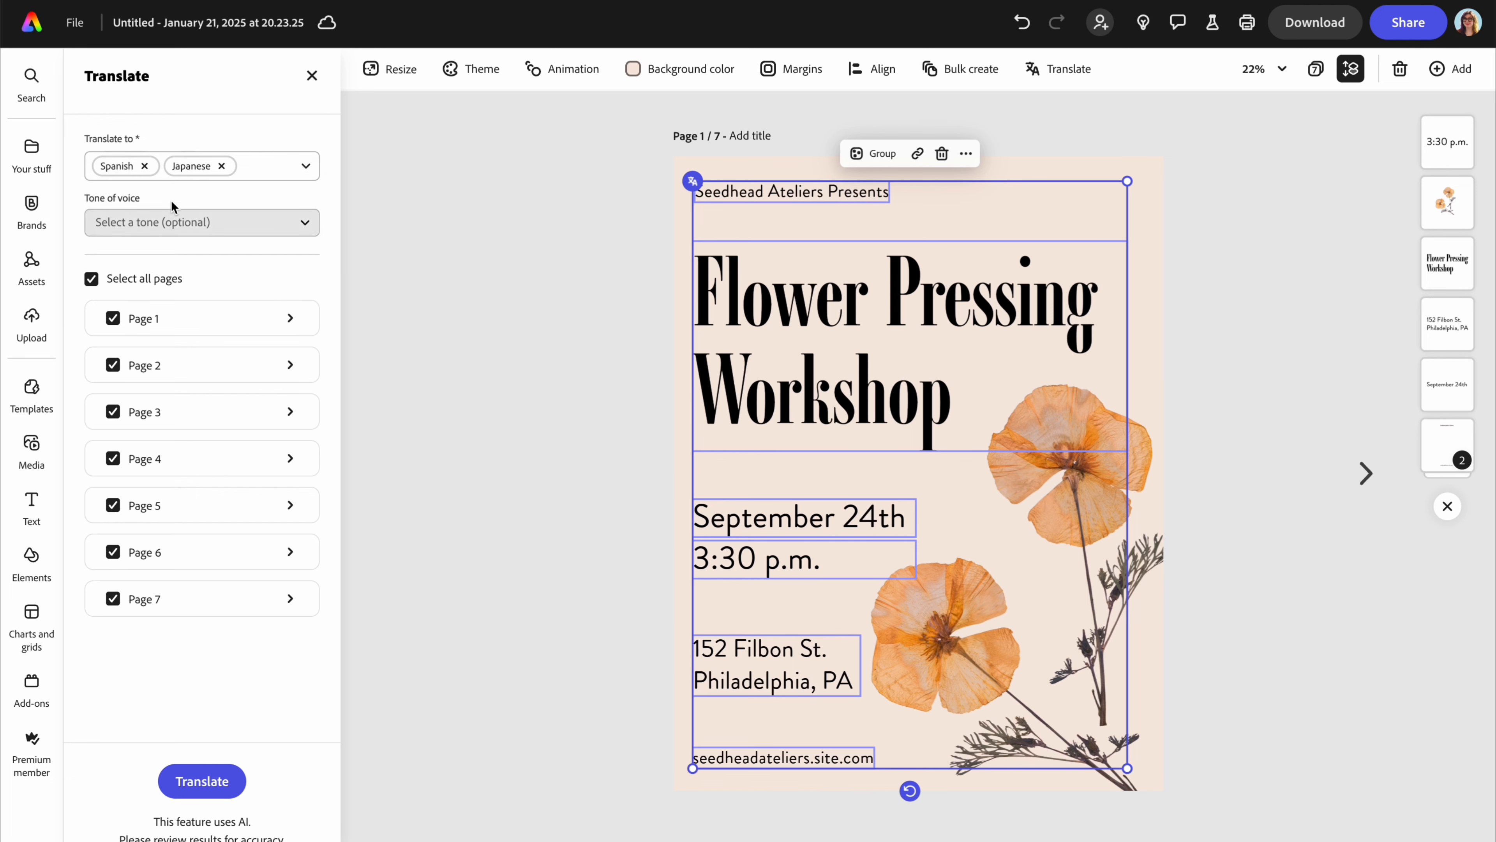
Set the translation tone to Informal and translate all seven pages into Spanish and Japanese
left_click(174, 220)
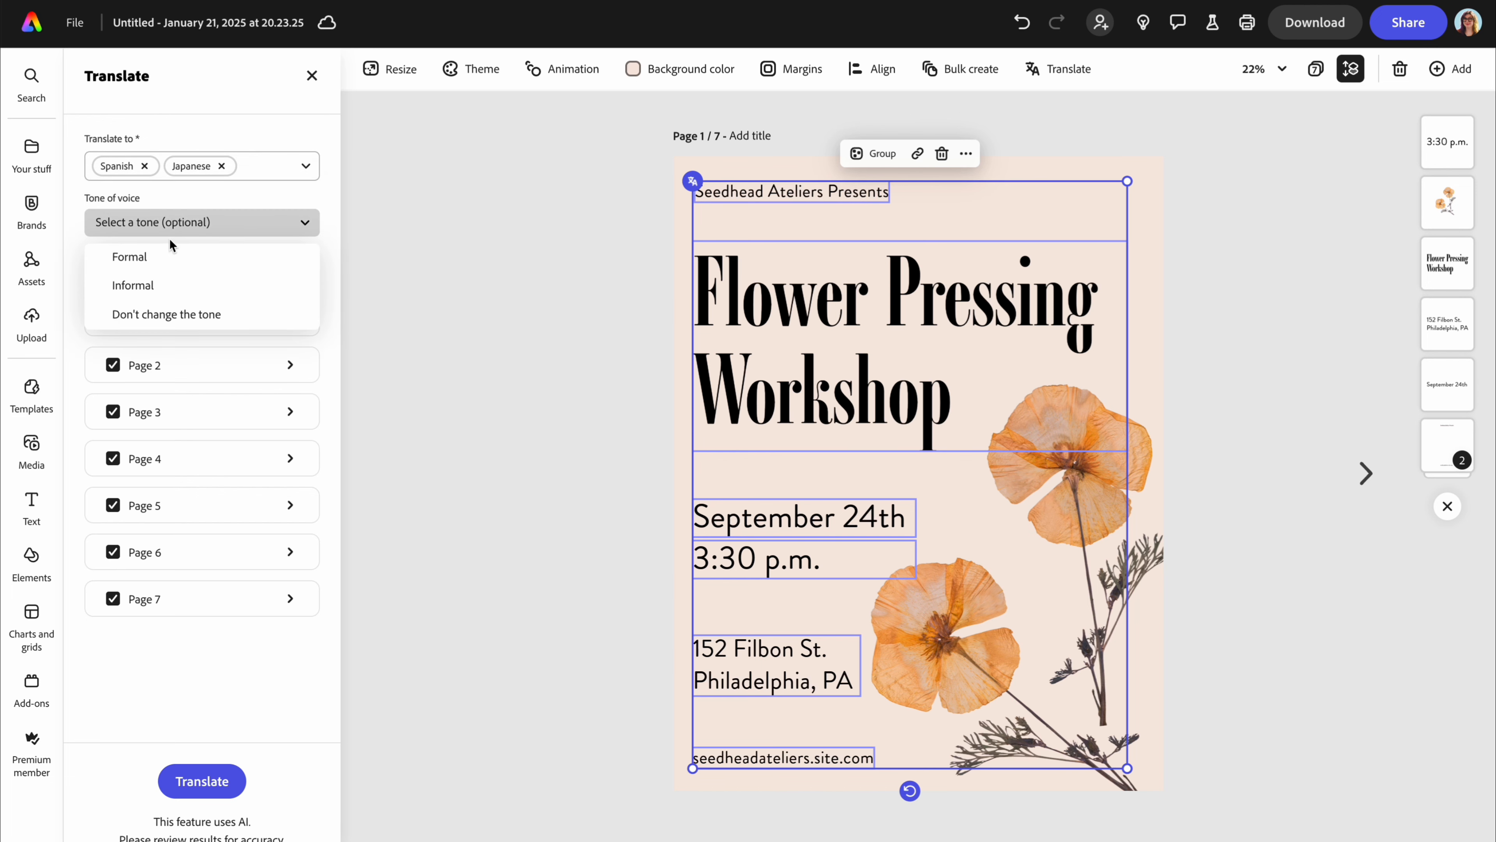
left_click(189, 282)
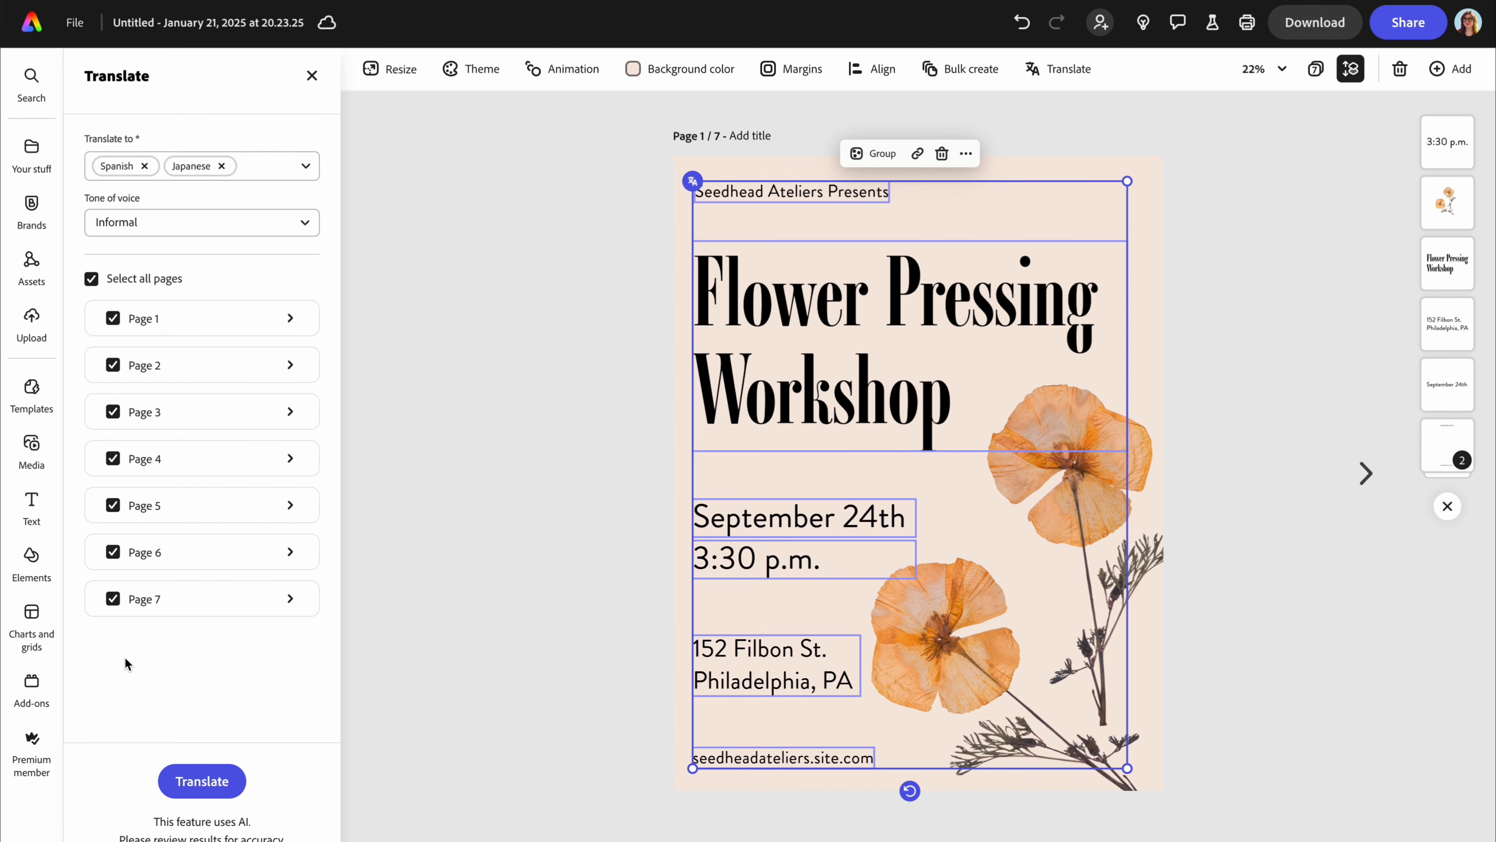
left_click(205, 779)
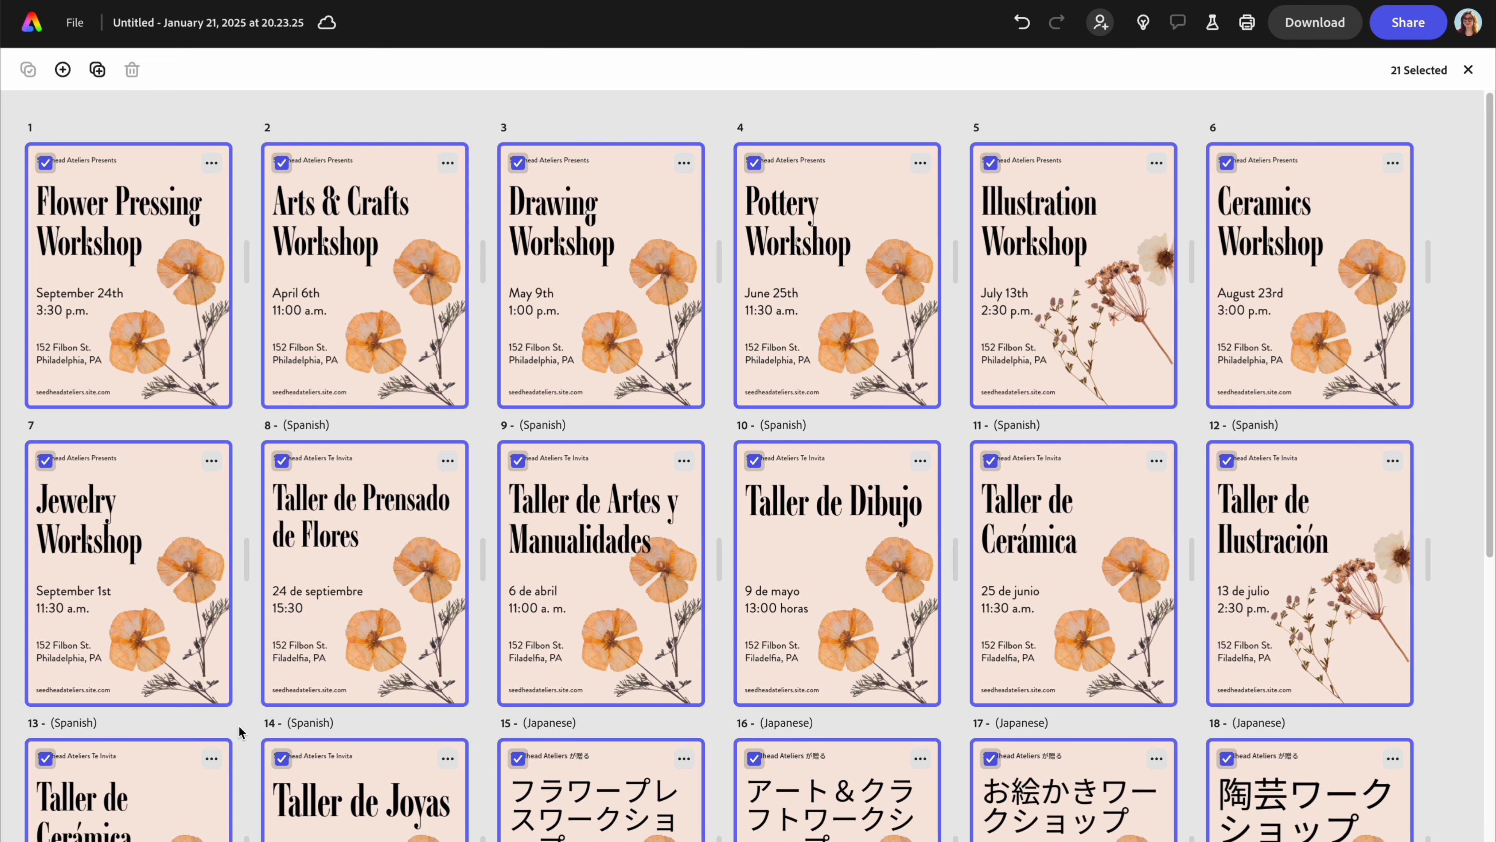
Look through the page overview to compare the Spanish and Japanese flyers with the English originals
scroll(373, 677, "down", 6)
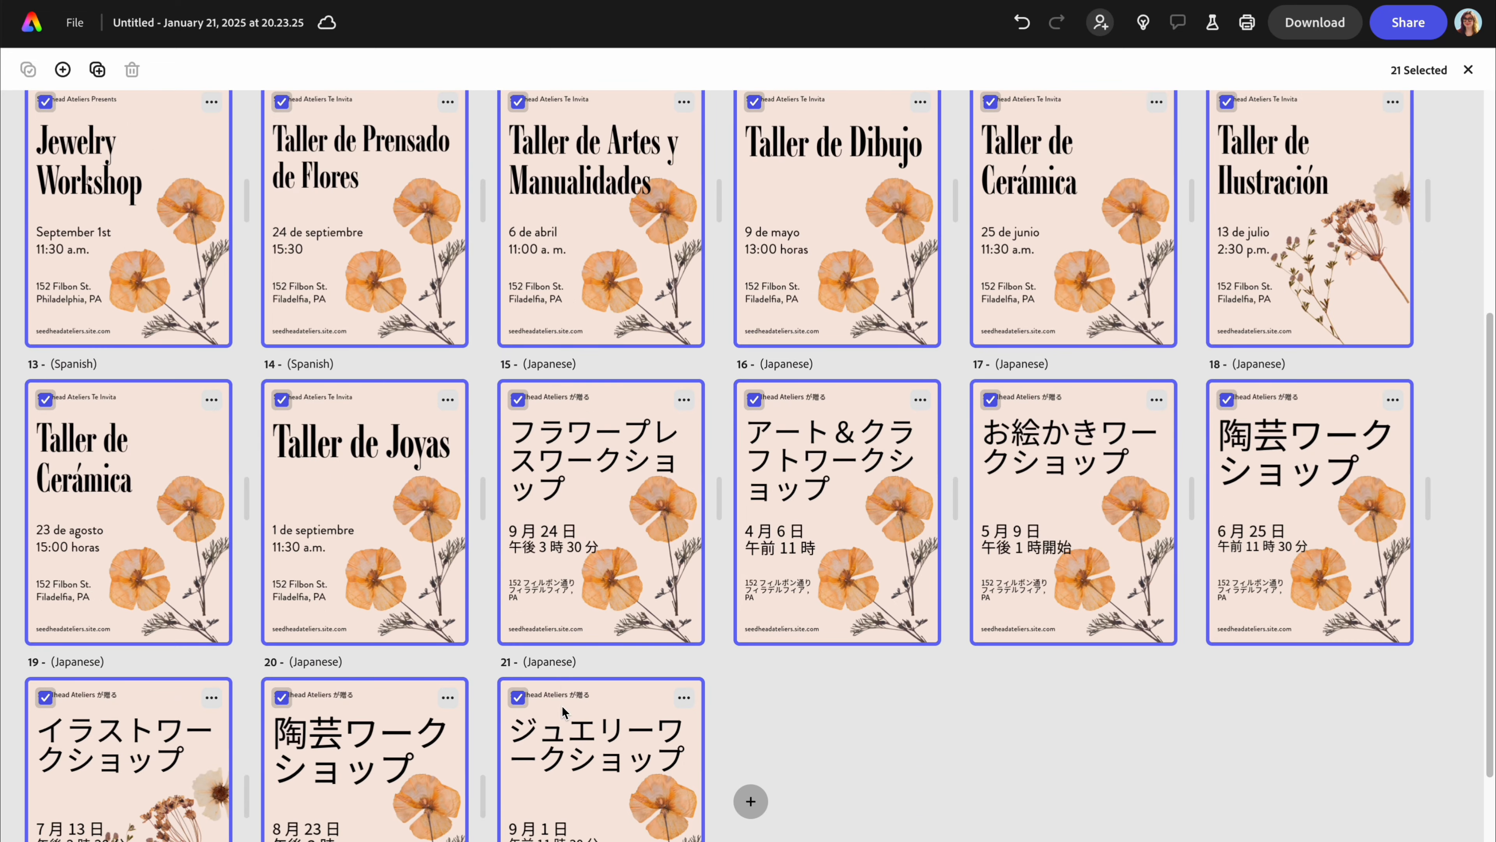
scroll(695, 601, "down", 2)
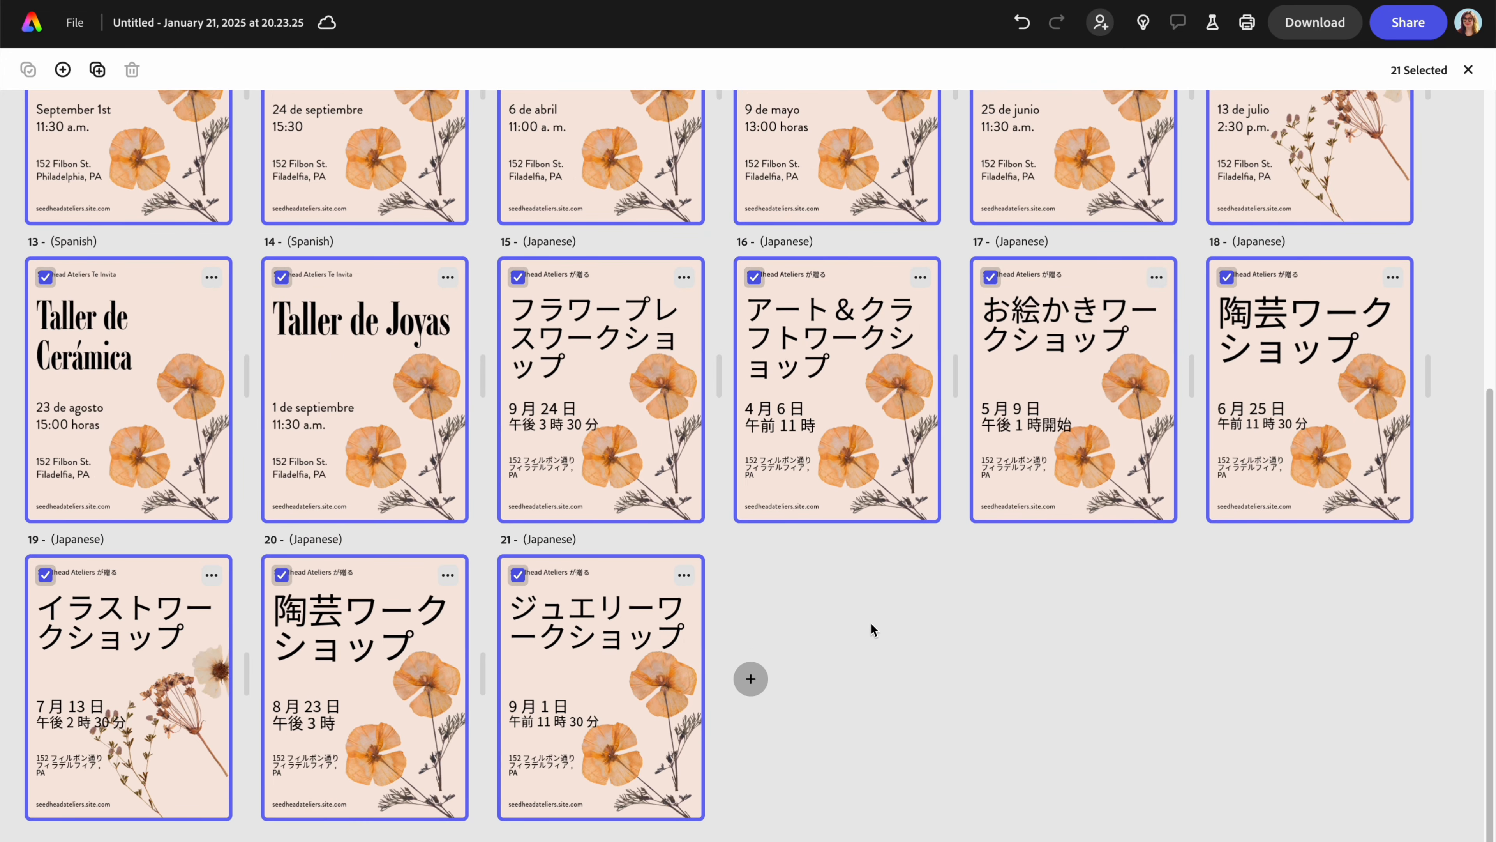
scroll(874, 629, "up", 6)
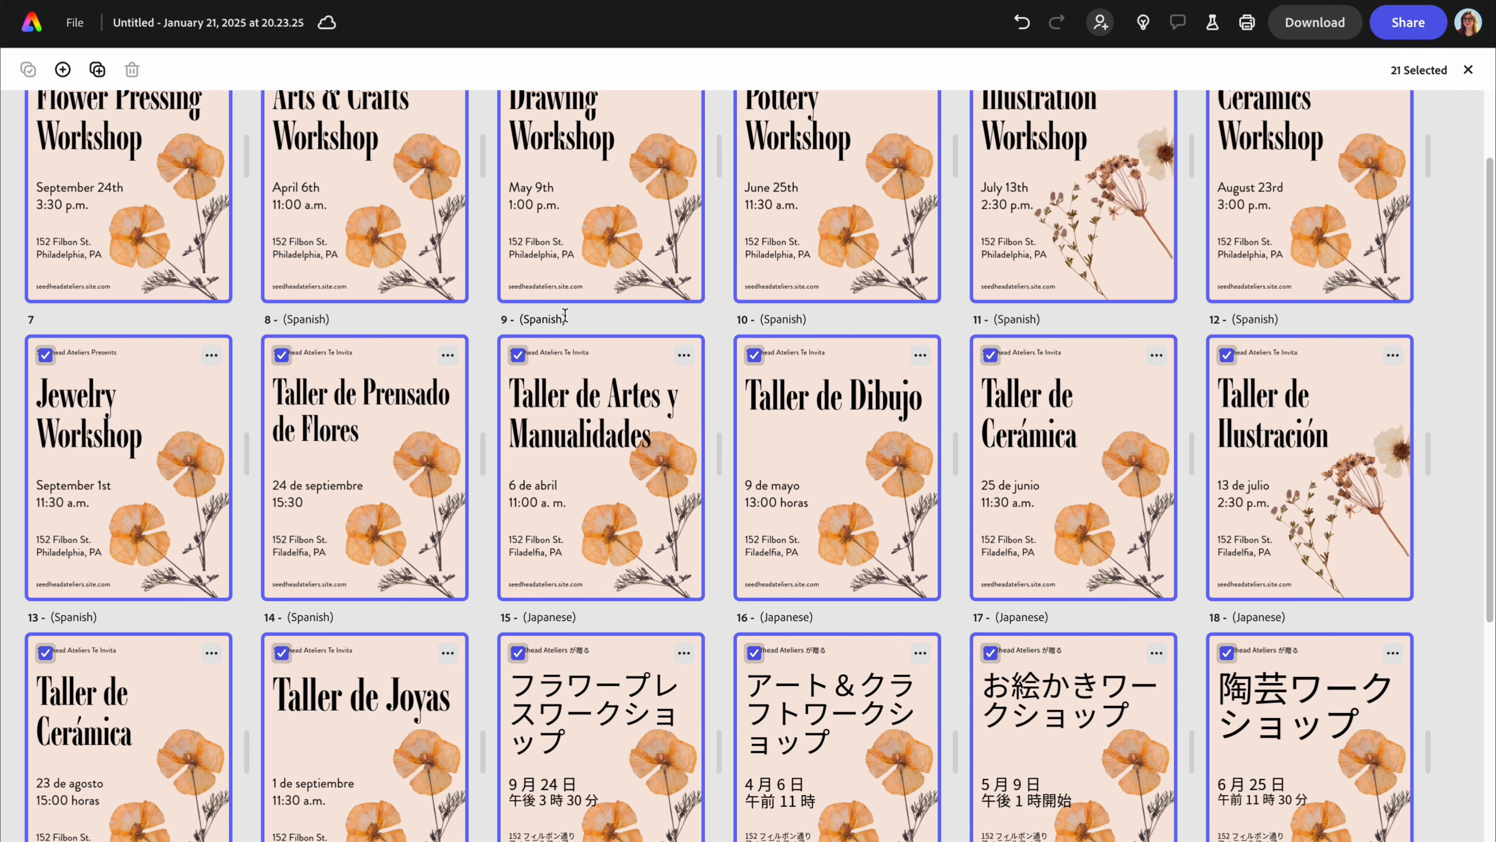
scroll(660, 435, "down", 6)
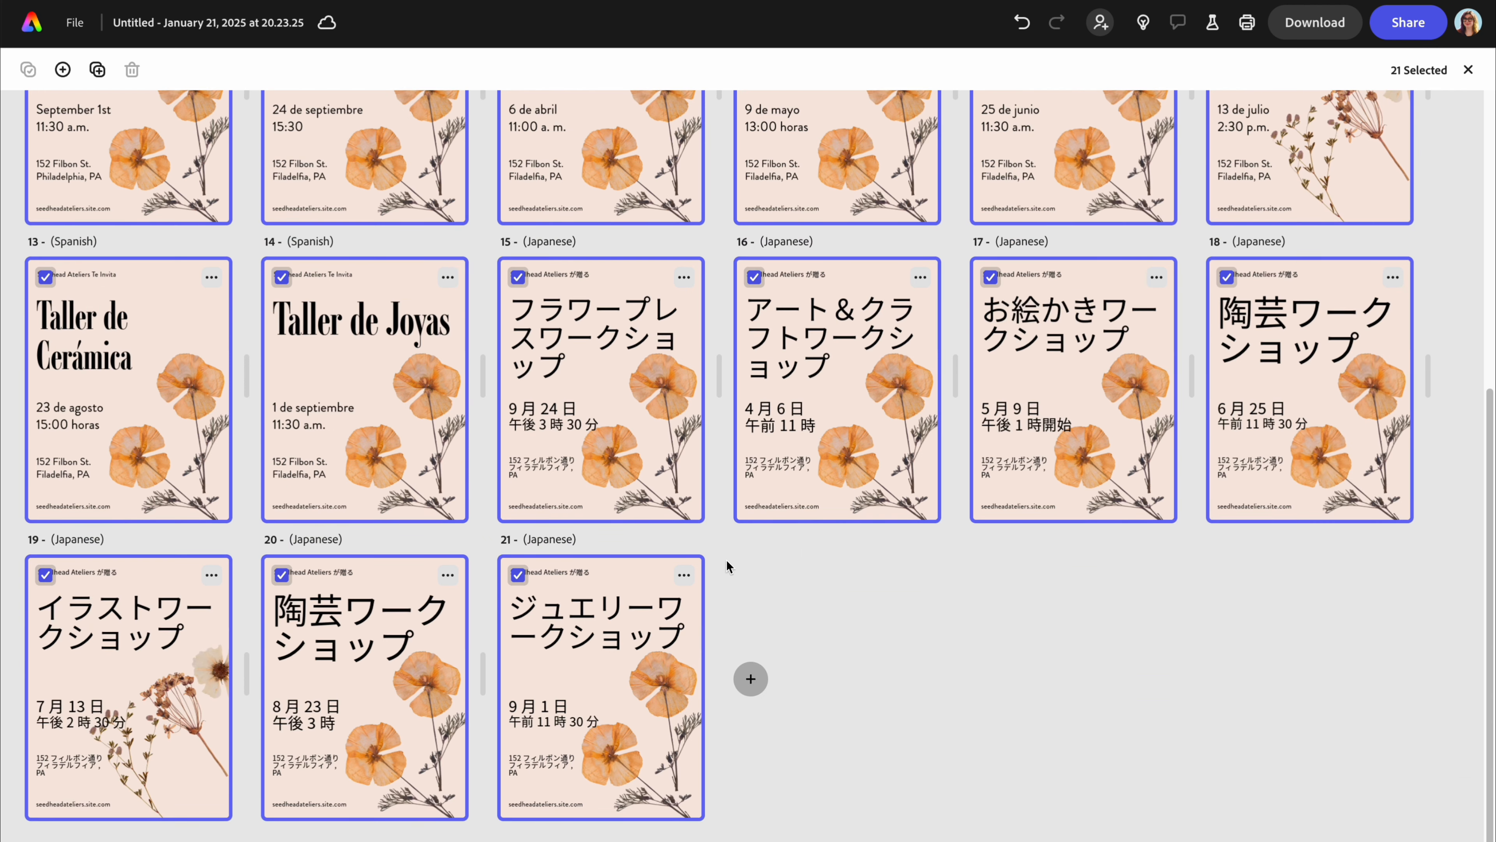
scroll(851, 679, "up", 8)
scroll(1440, 524, "down", 8)
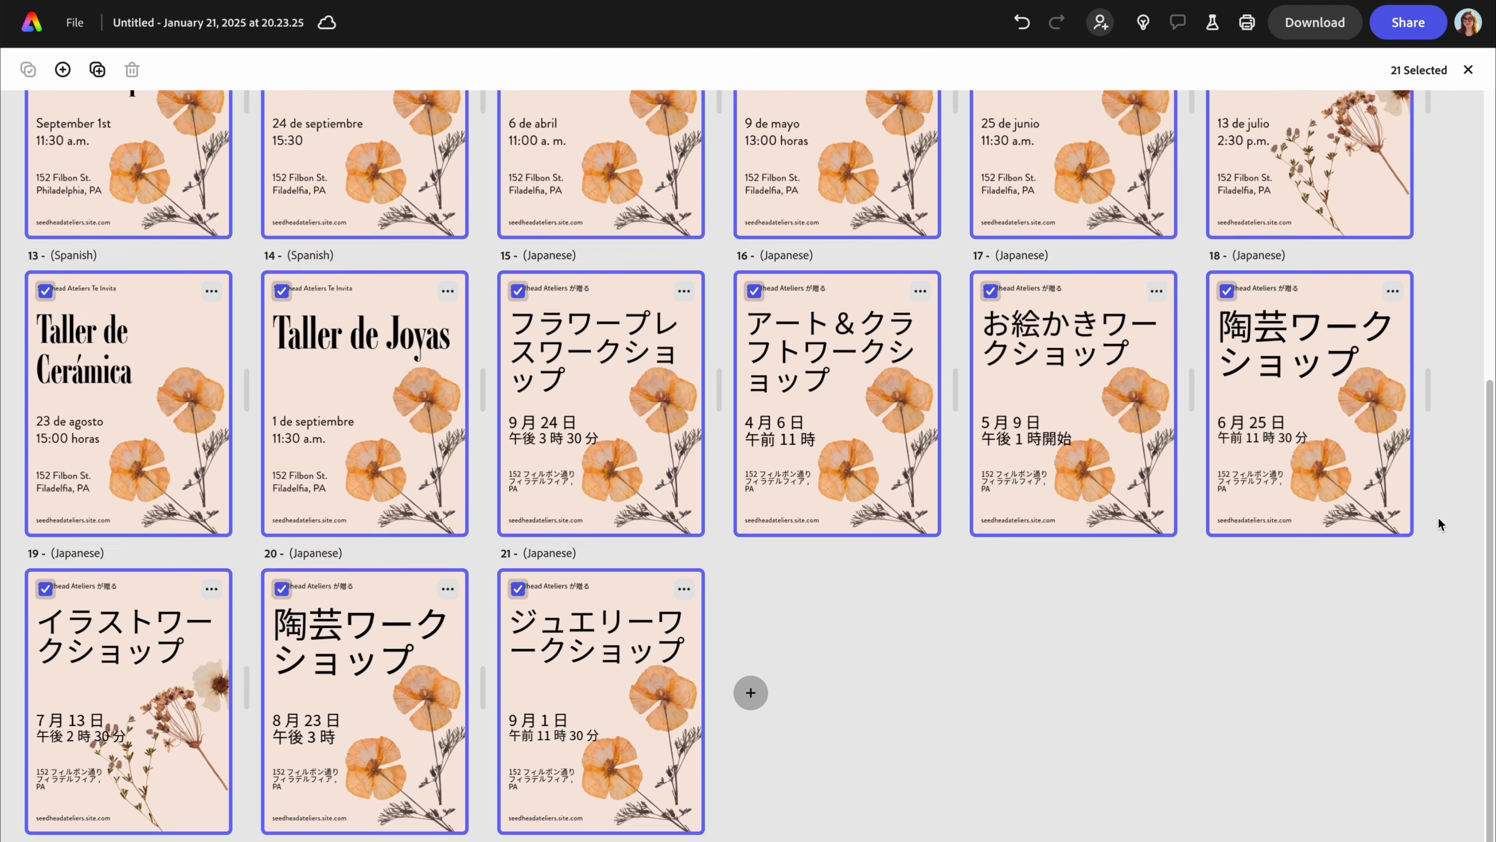
scroll(972, 624, "up", 8)
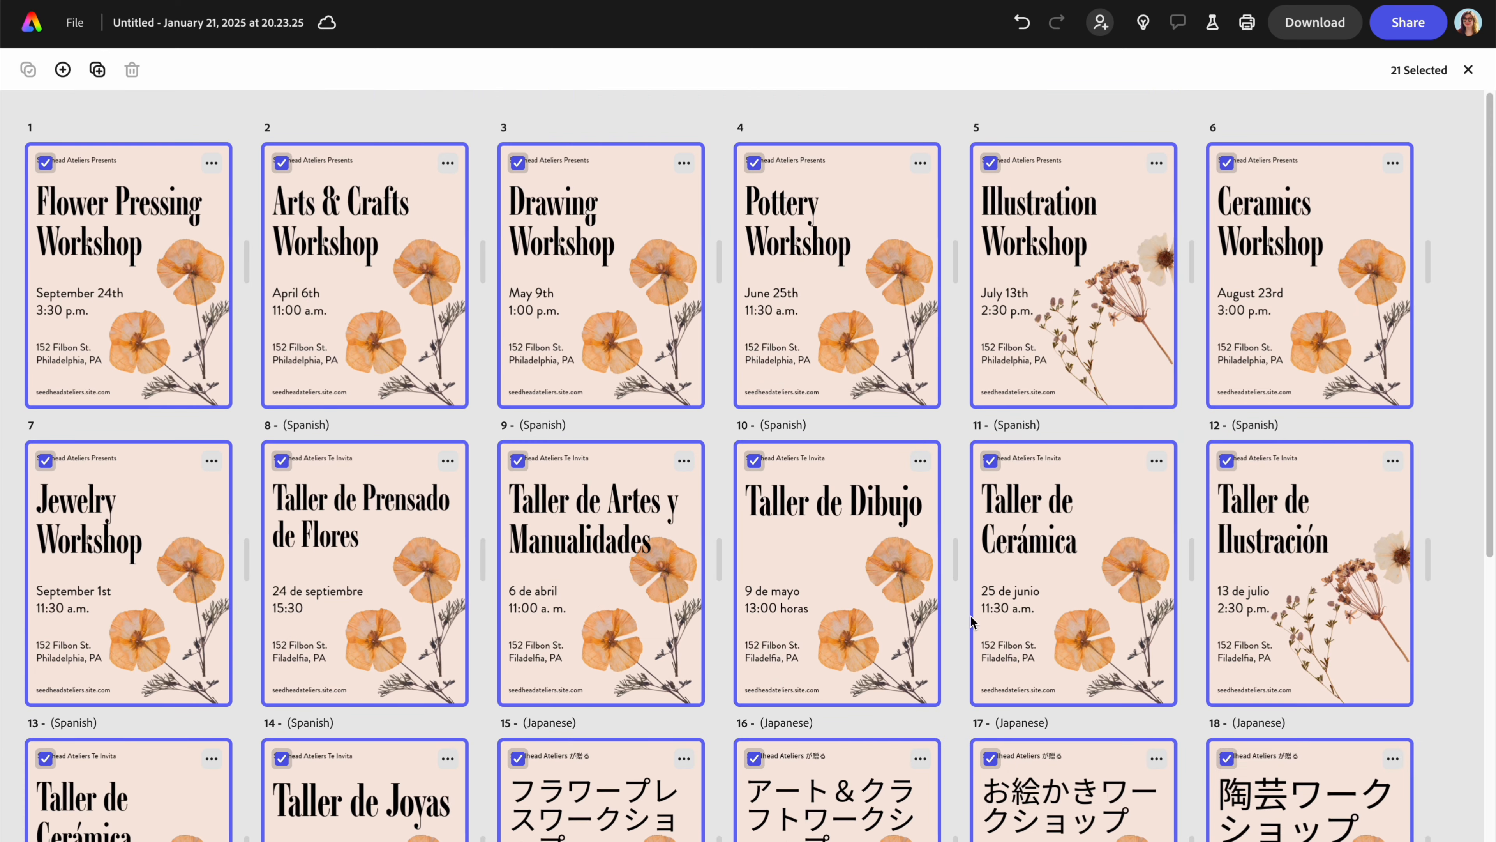
Duplicate and resize the English Flower Pressing Workshop page to Instagram square post, Flyer, Instagram story, Facebook post and Poster
double_click(101, 285)
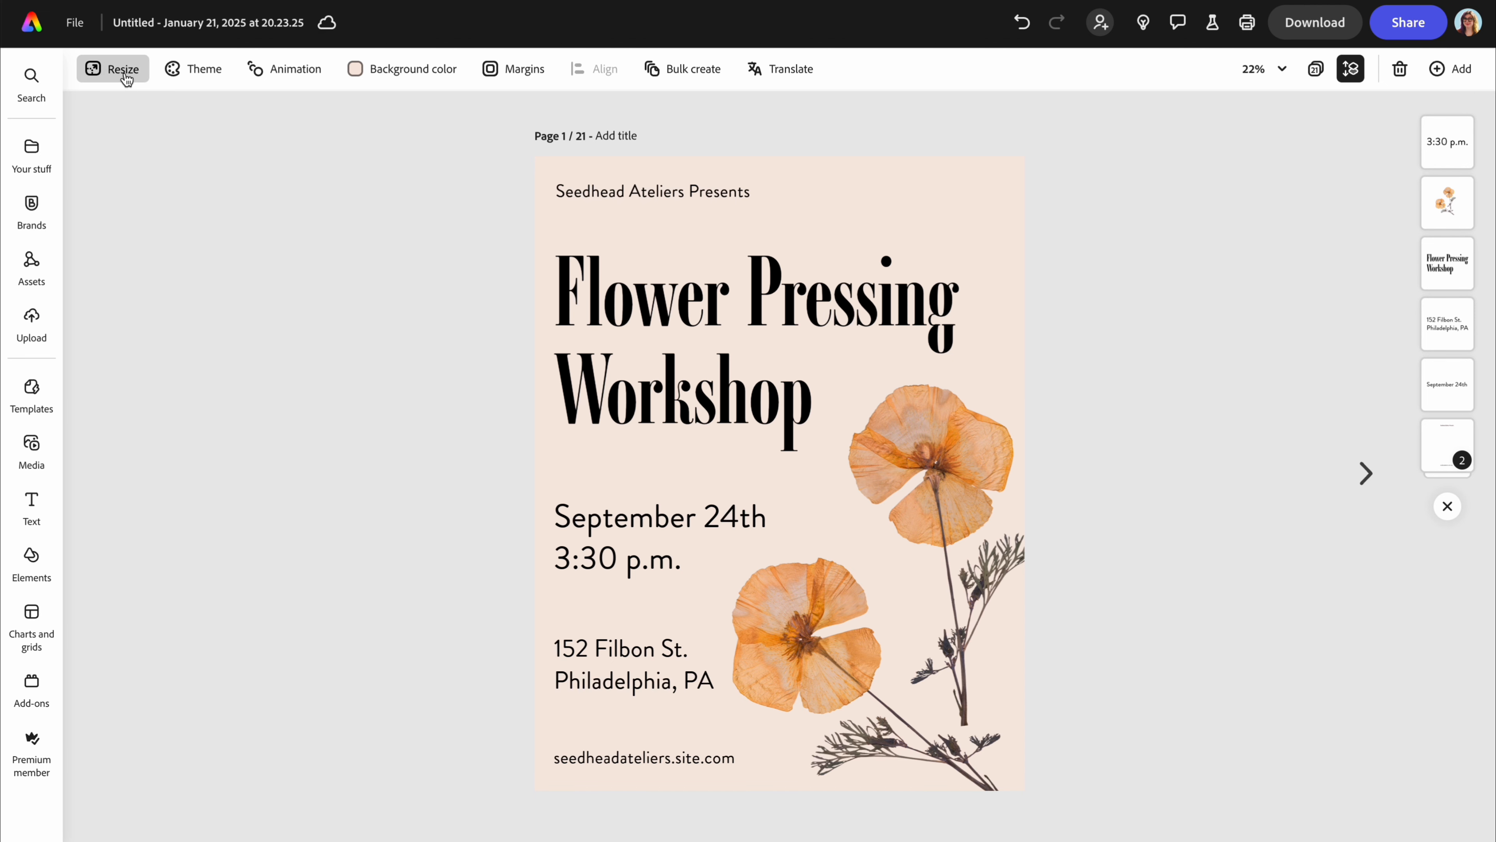
left_click(123, 70)
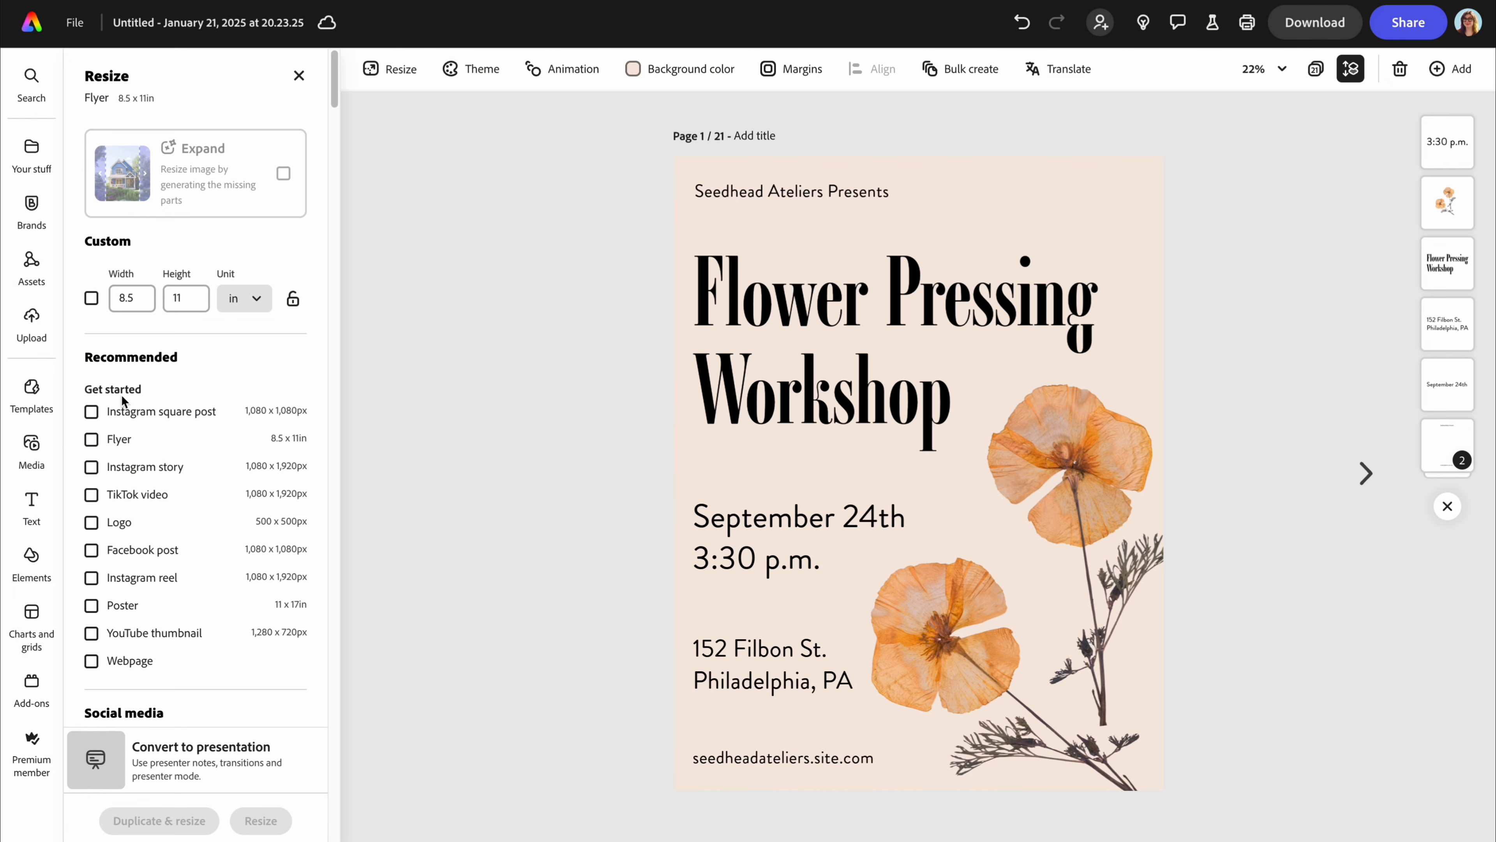
left_click(94, 412)
left_click(93, 439)
left_click(93, 467)
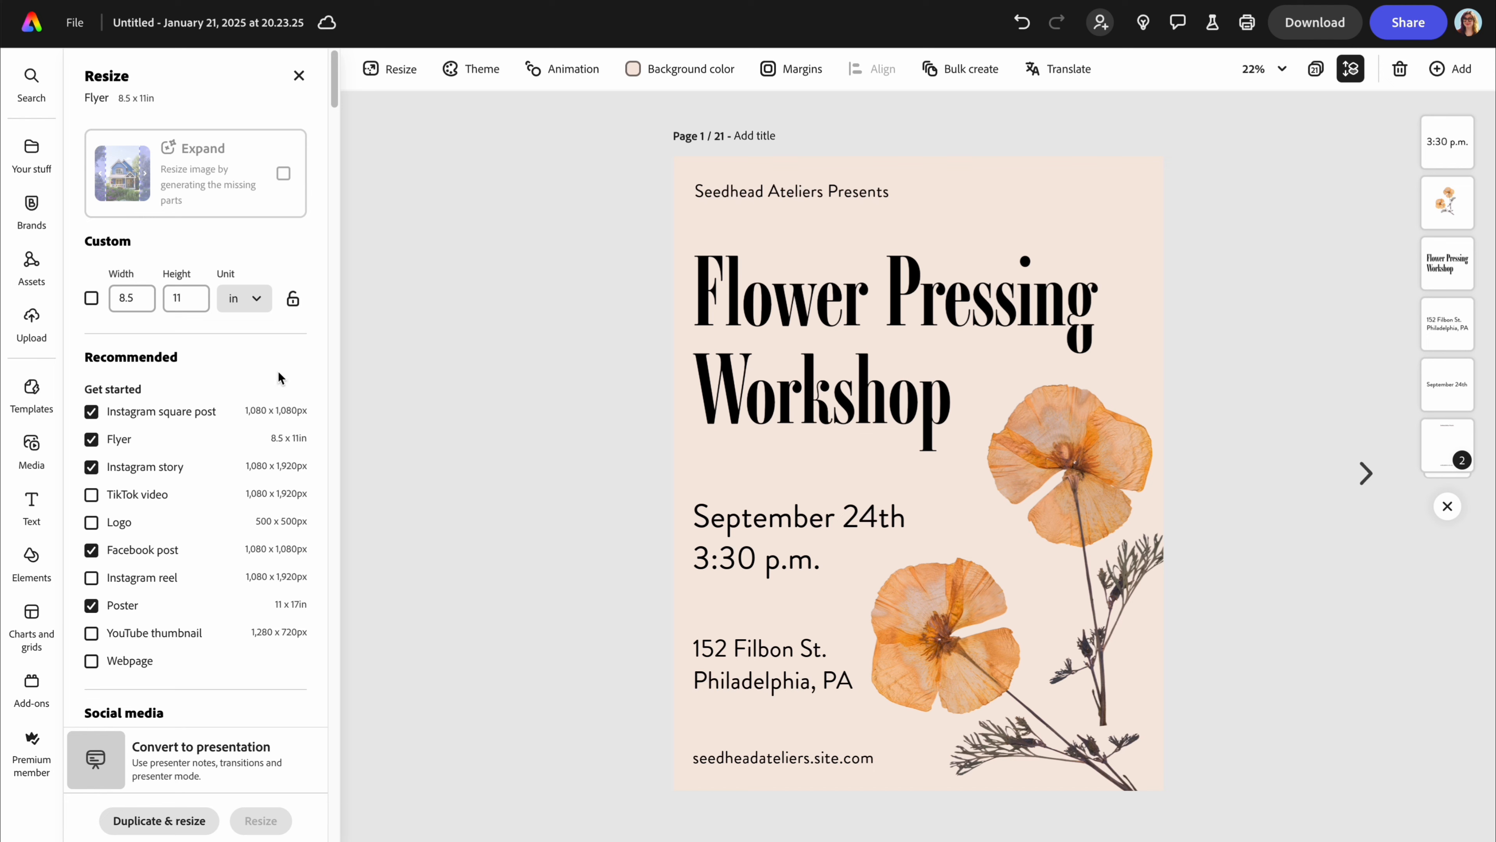
left_click(159, 820)
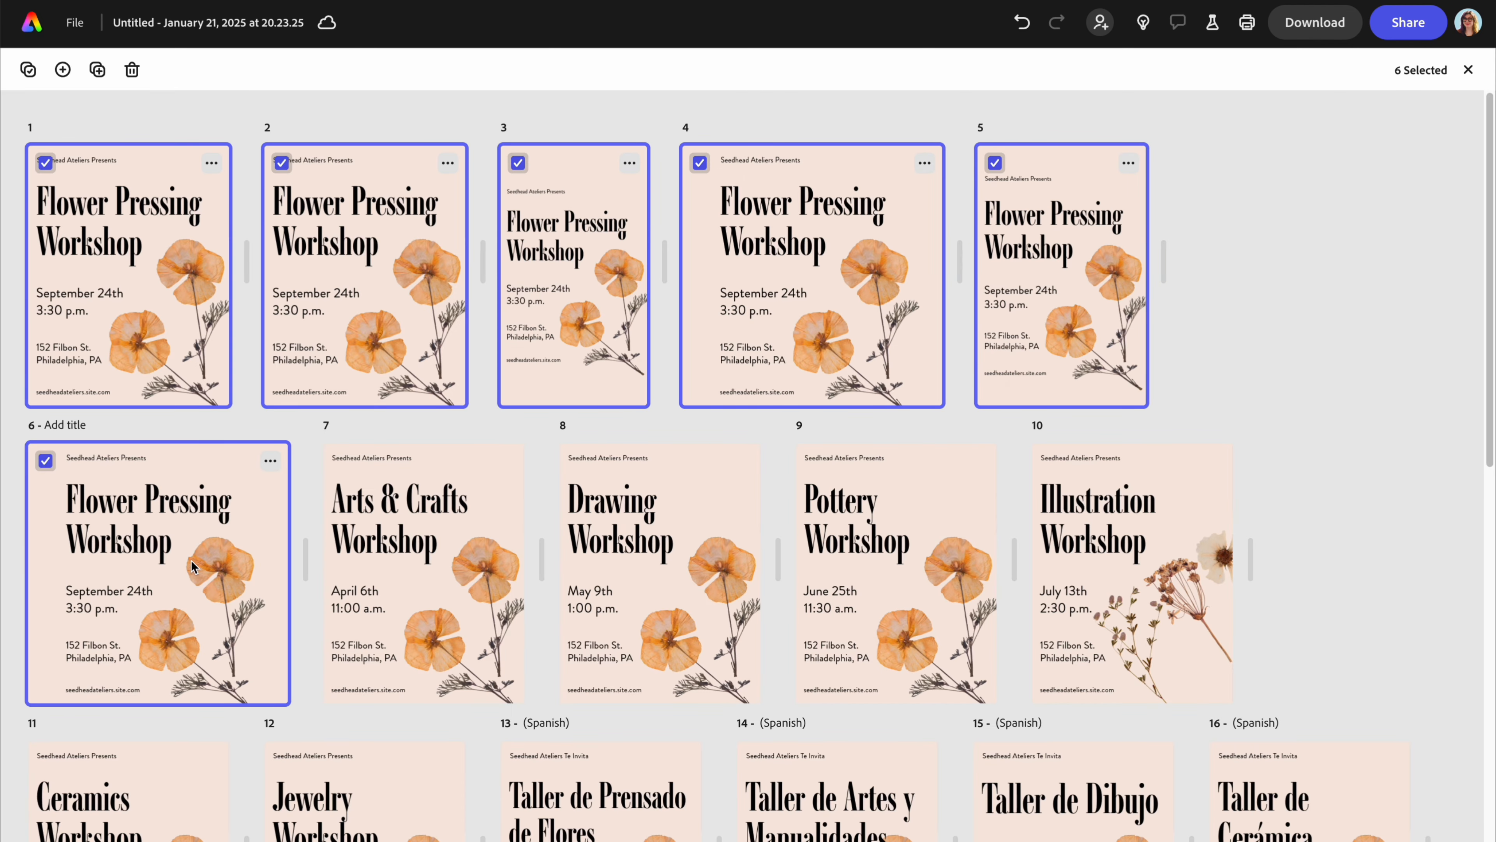
Examine the resized Flower Pressing Workshop copies one by one, and review the complete set in the page overview
double_click(190, 560)
left_click(378, 477)
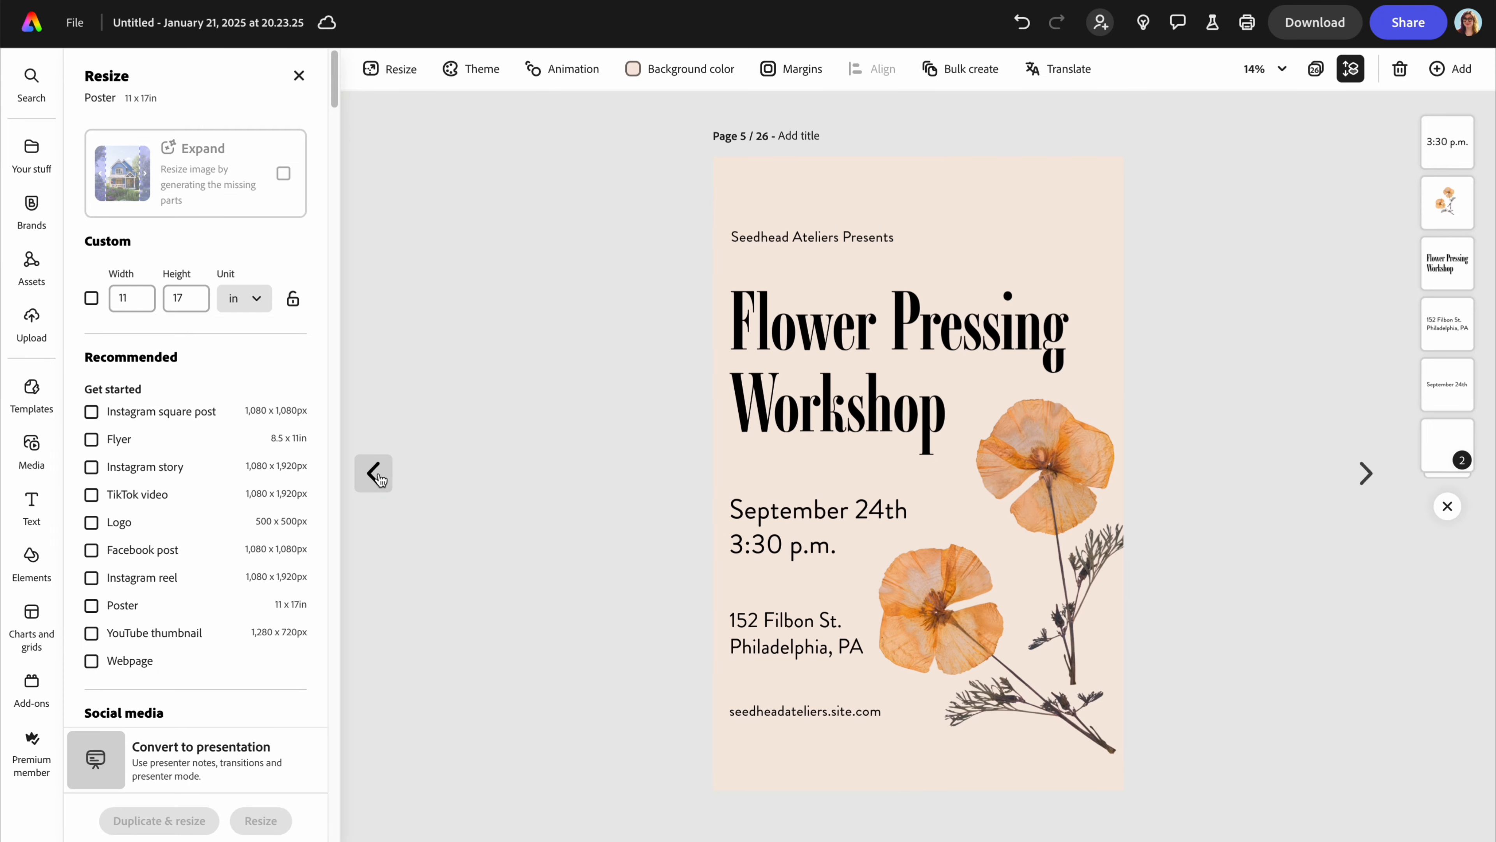
left_click(375, 473)
left_click(375, 473)
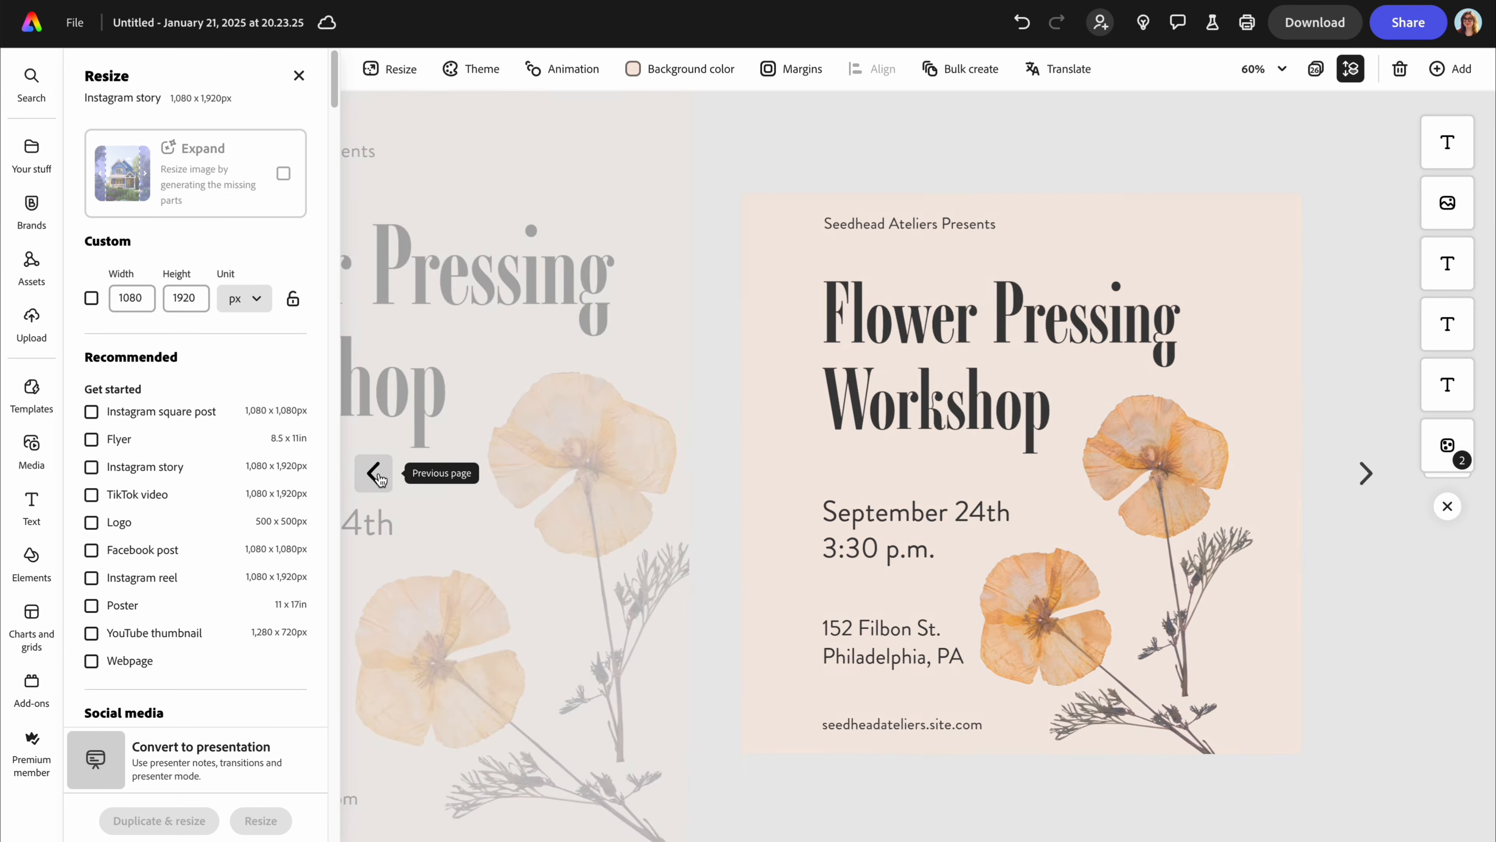
left_click(374, 473)
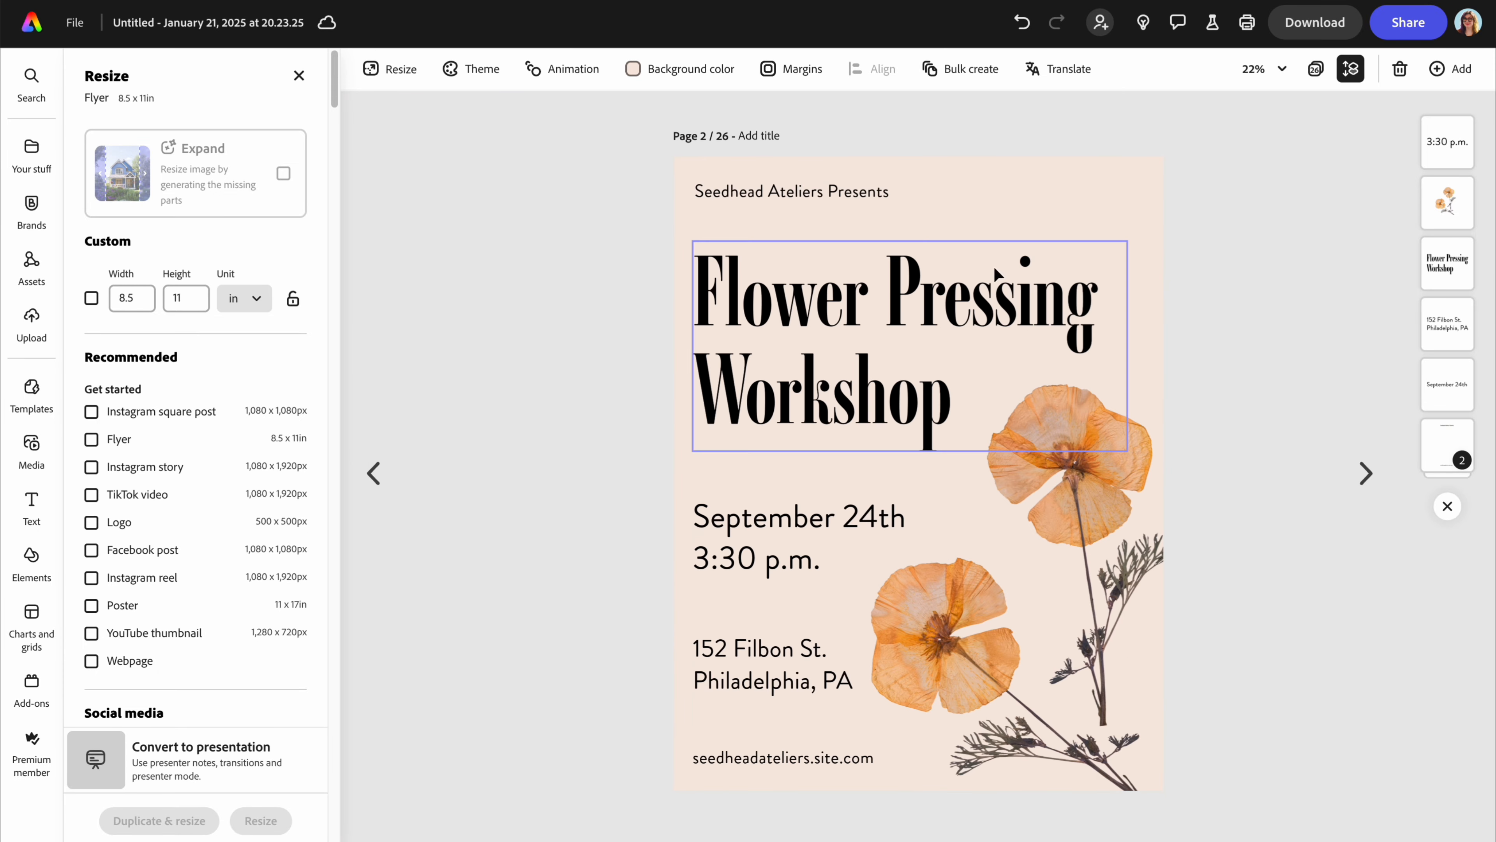
left_click(1316, 69)
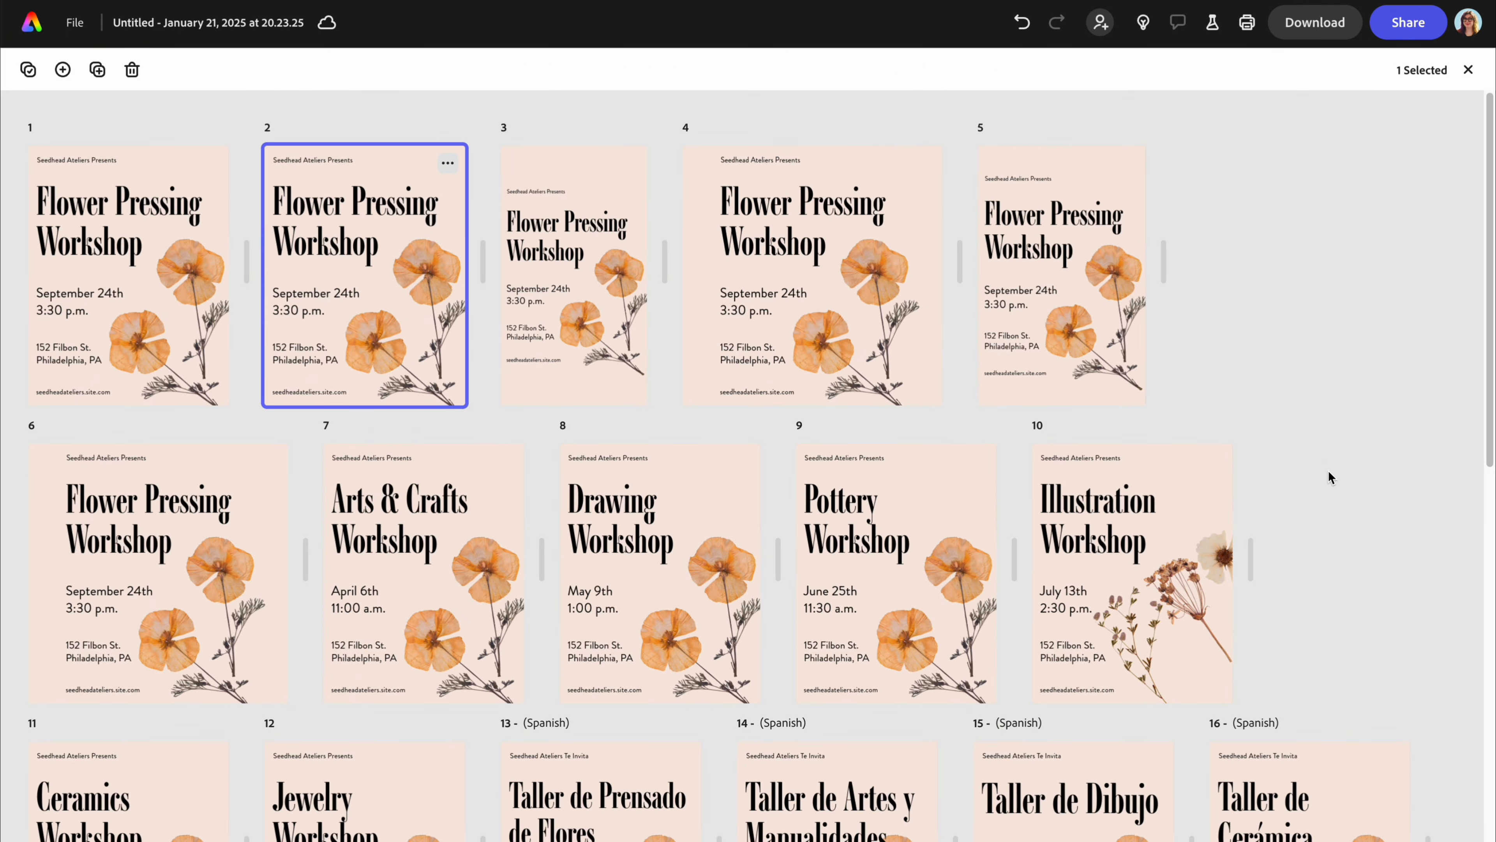
scroll(1329, 471, "down", 10)
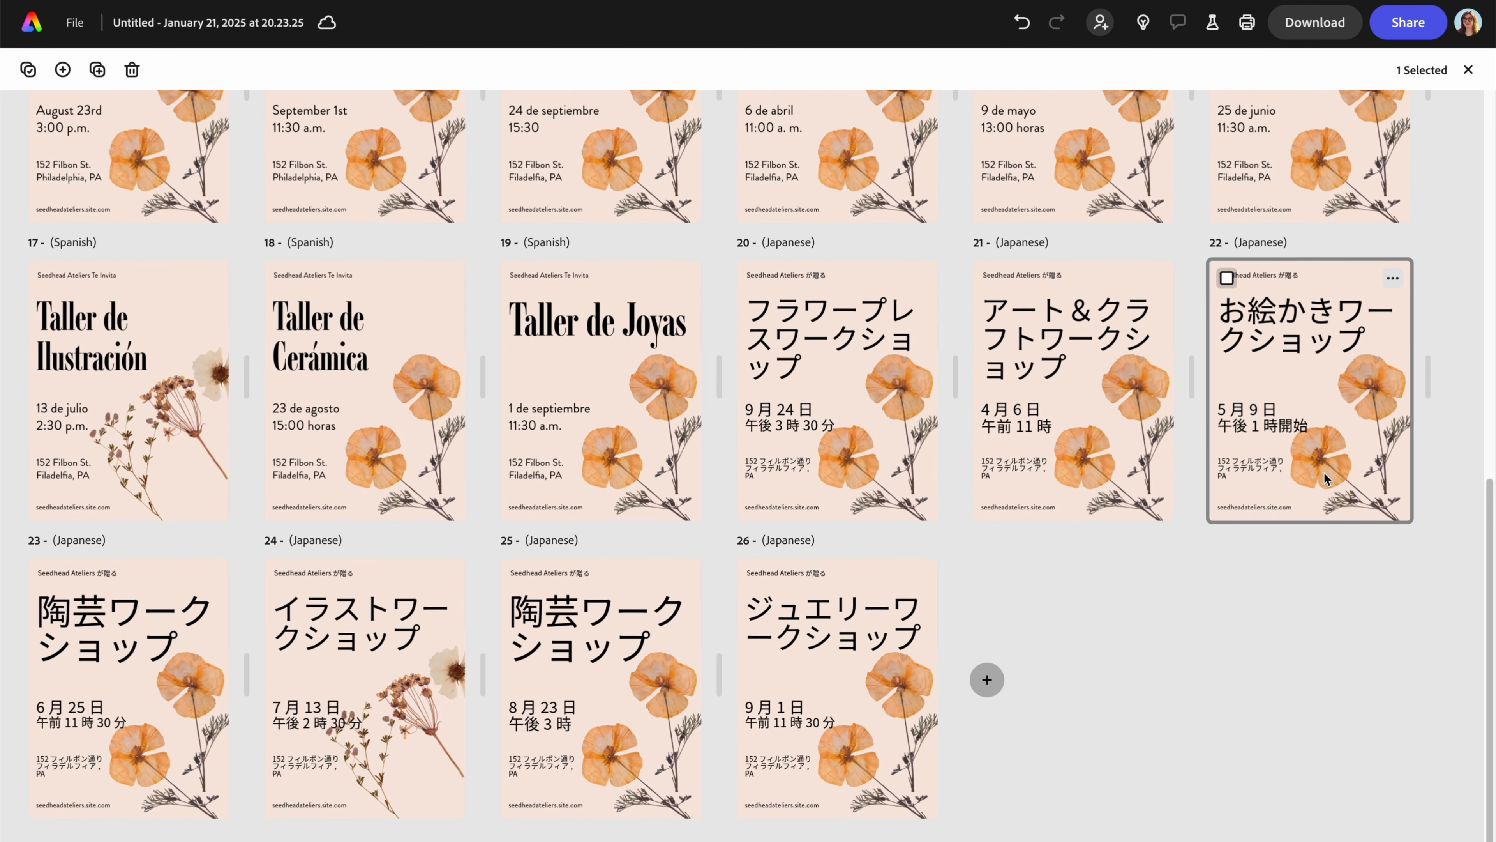
scroll(1324, 472, "up", 10)
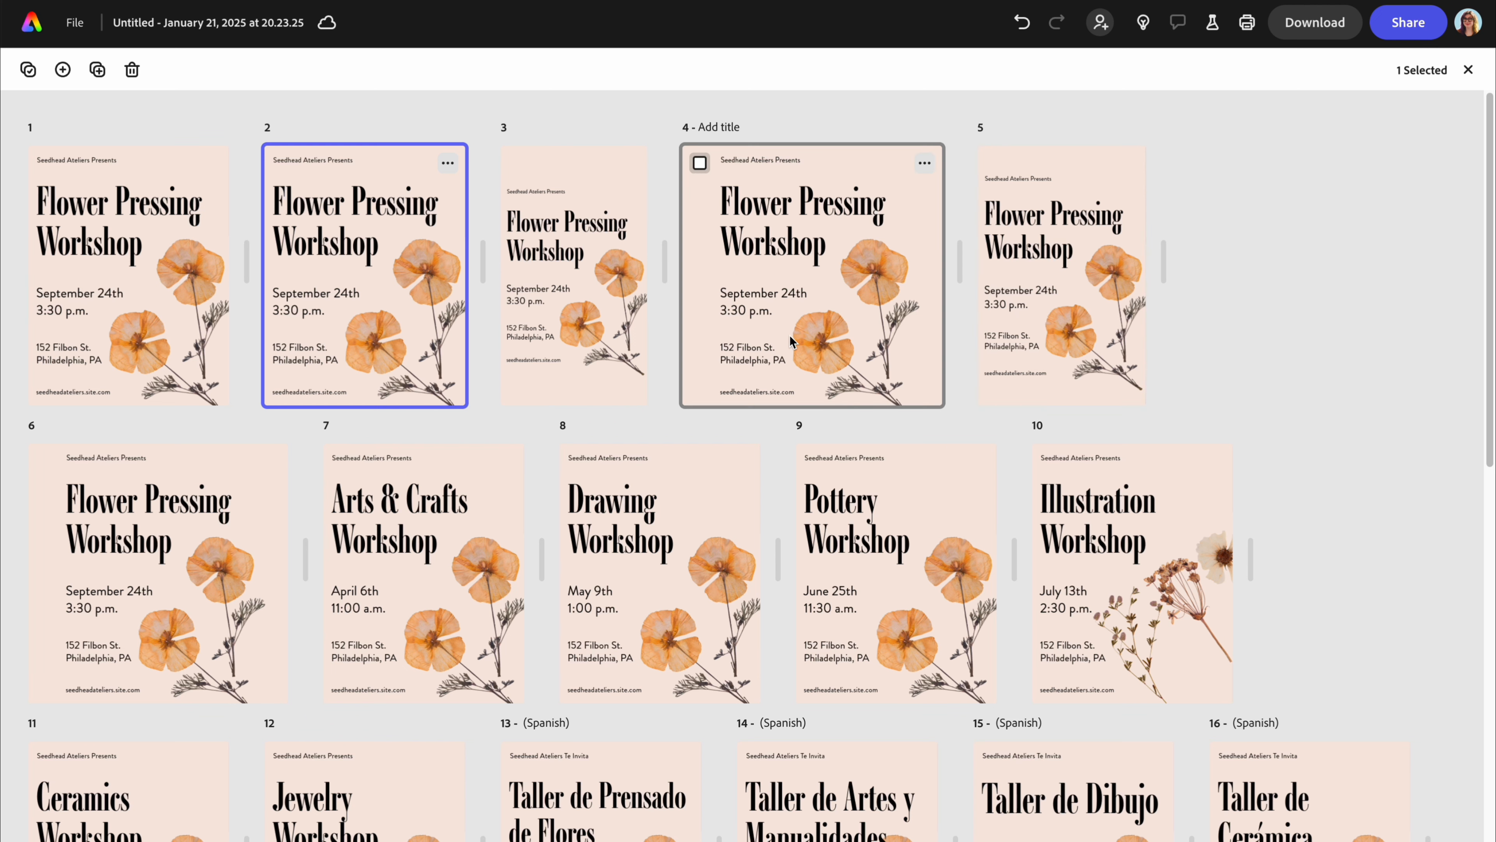
Open the Instagram story version of the Flower Pressing Workshop, animate all its text and objects with Bloom, and preview it
double_click(572, 329)
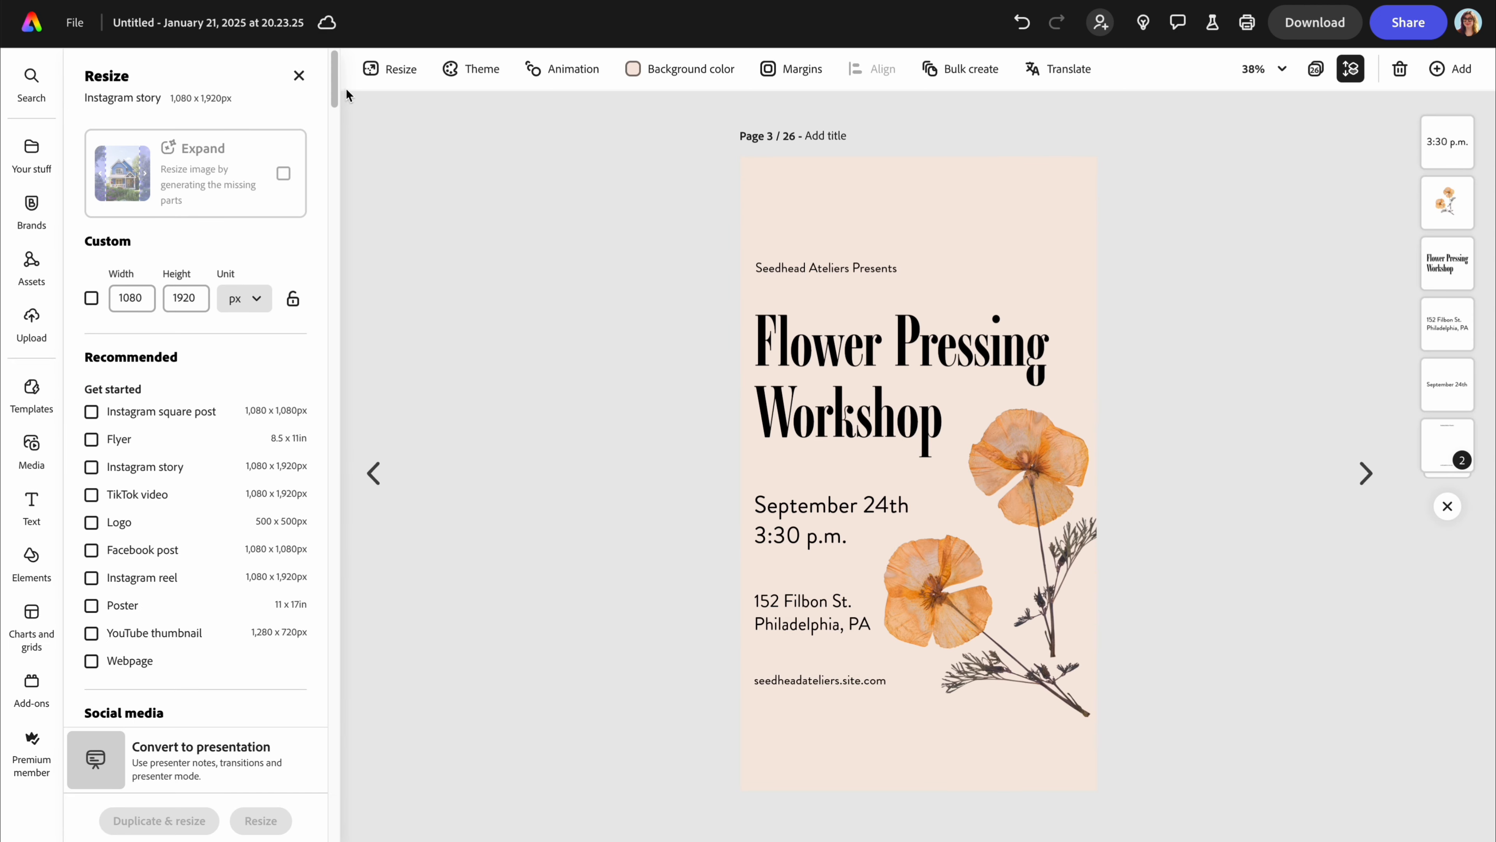
left_click(298, 76)
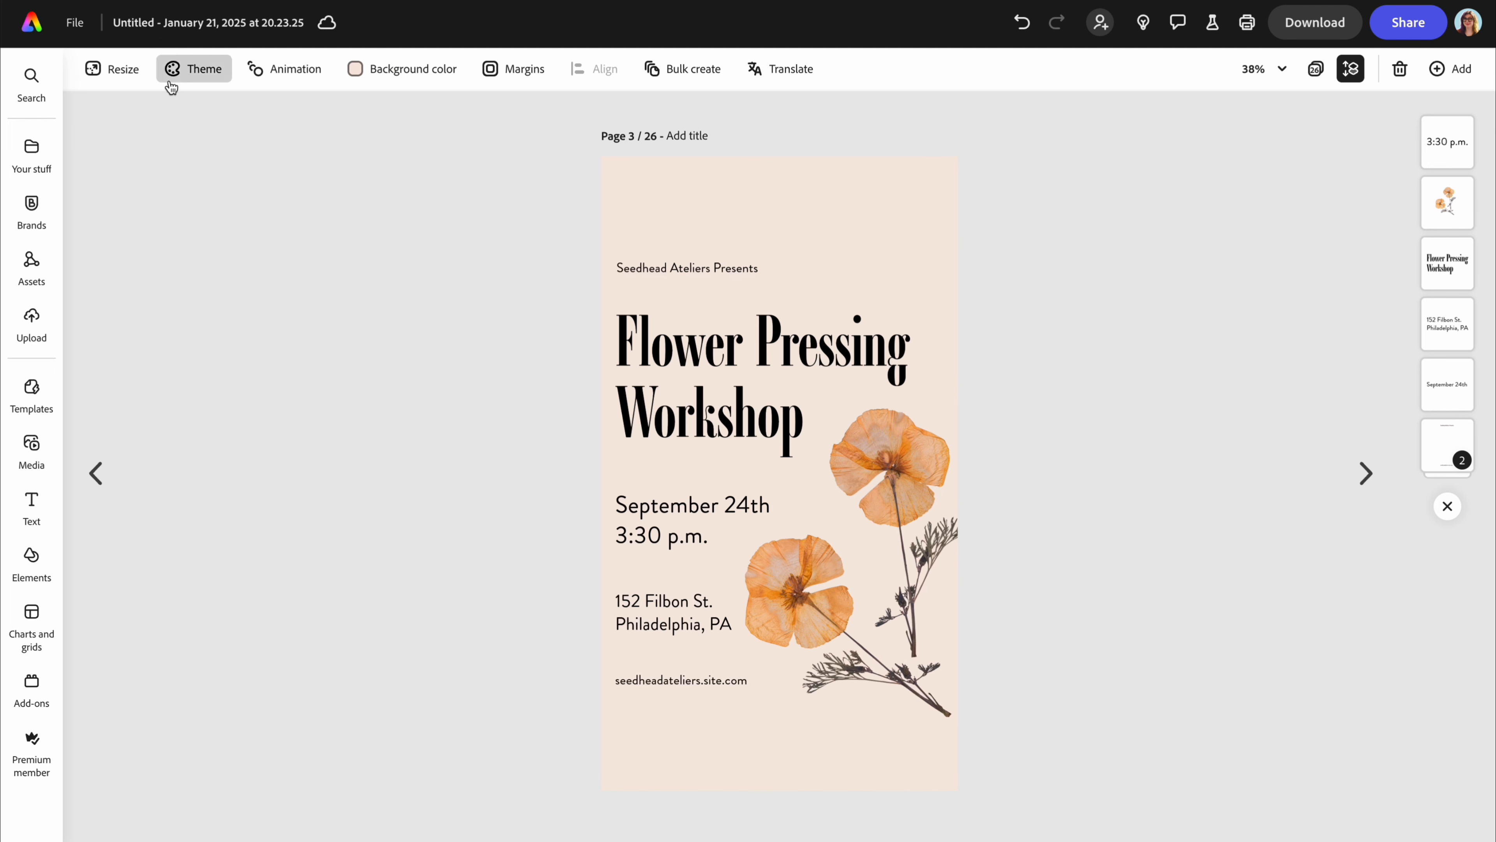
left_click(306, 74)
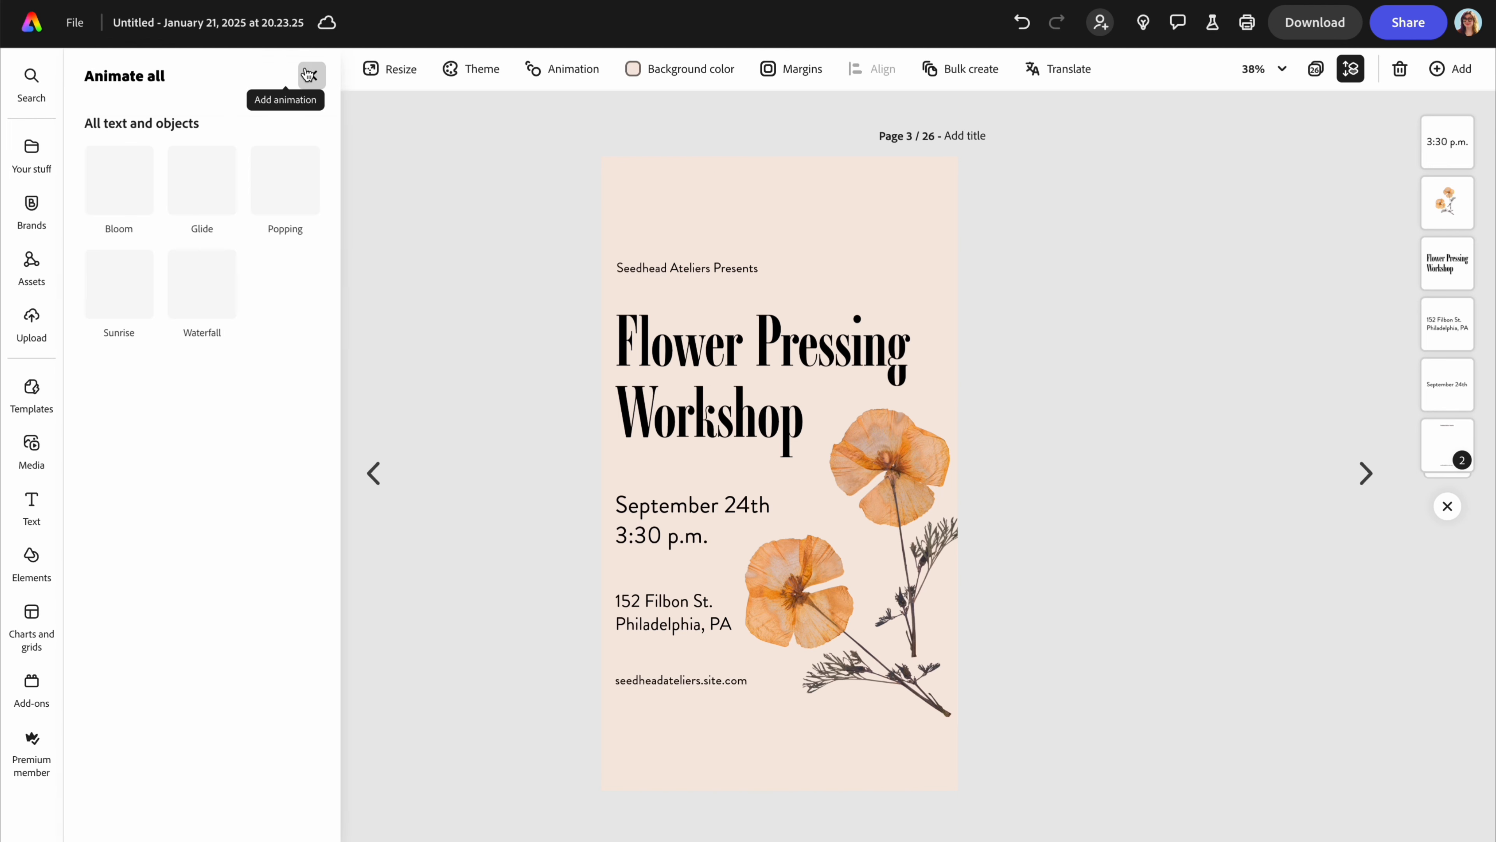
left_click(129, 173)
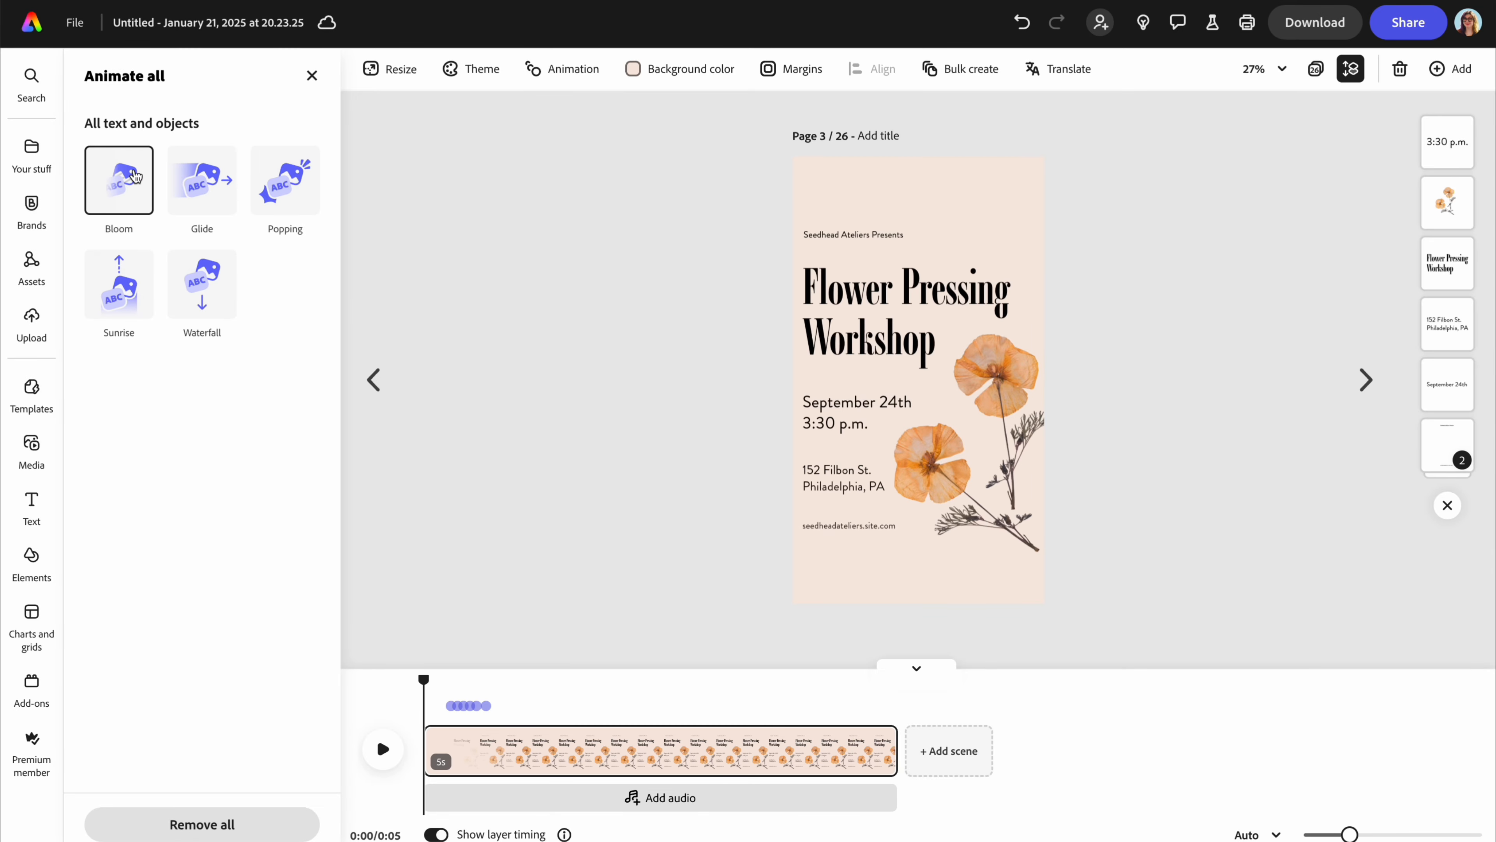
left_click(387, 757)
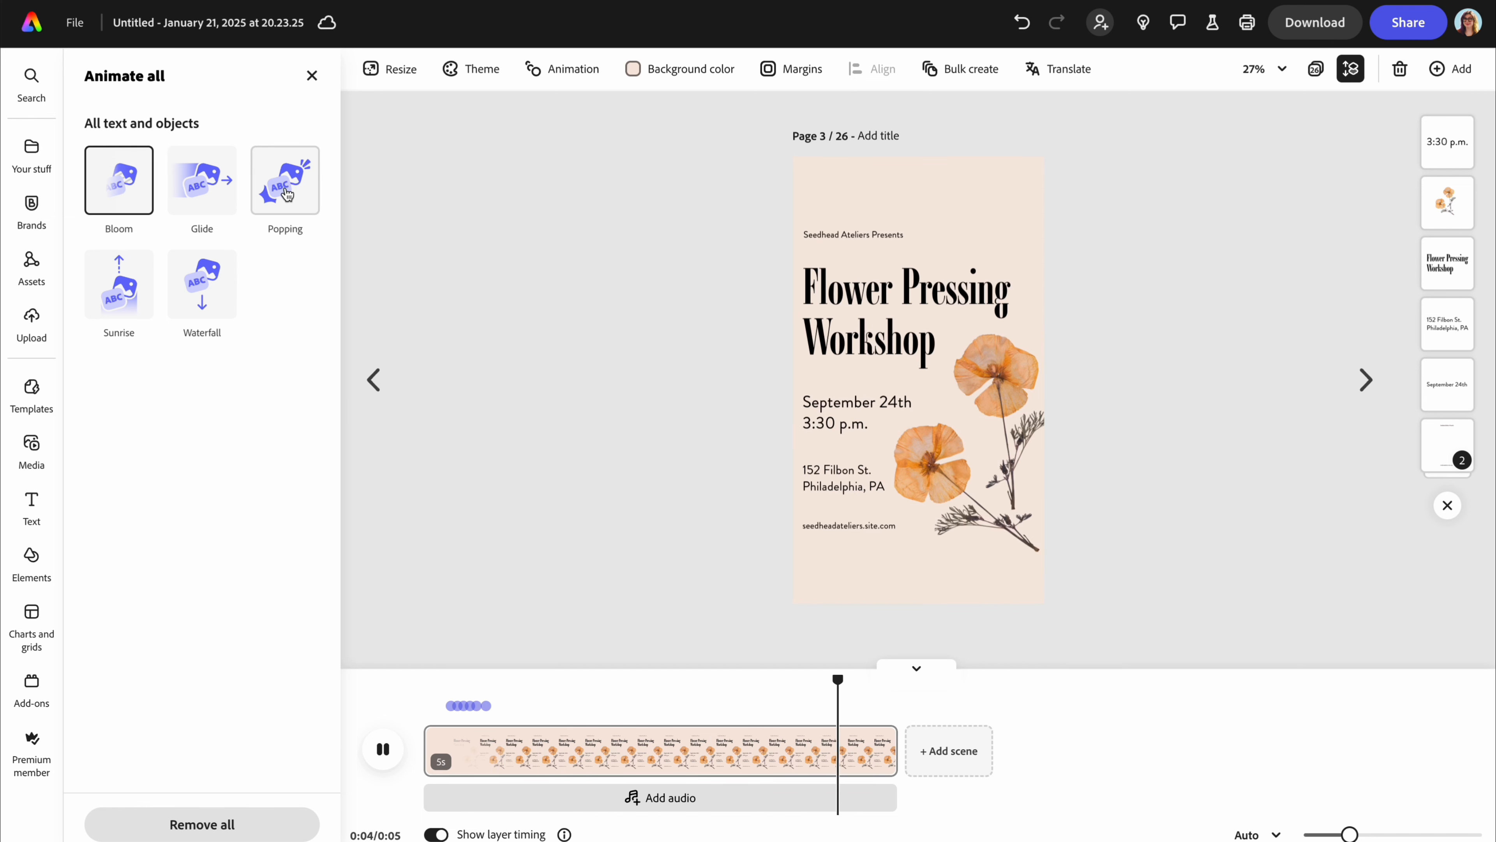
Try the Glide and Waterfall animations on the Instagram story page and preview each one
left_click(202, 180)
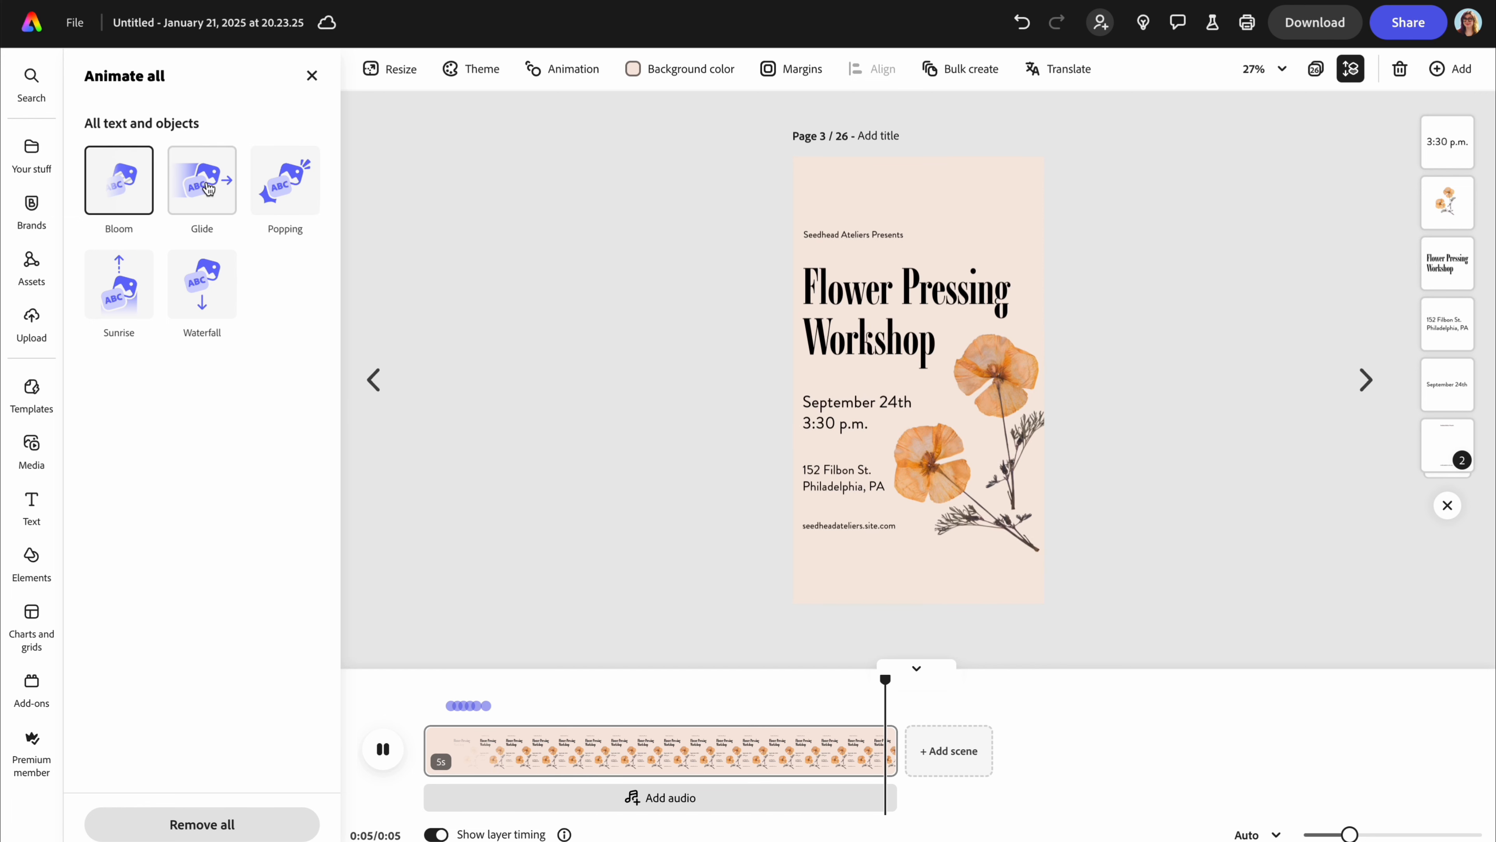
left_click(383, 749)
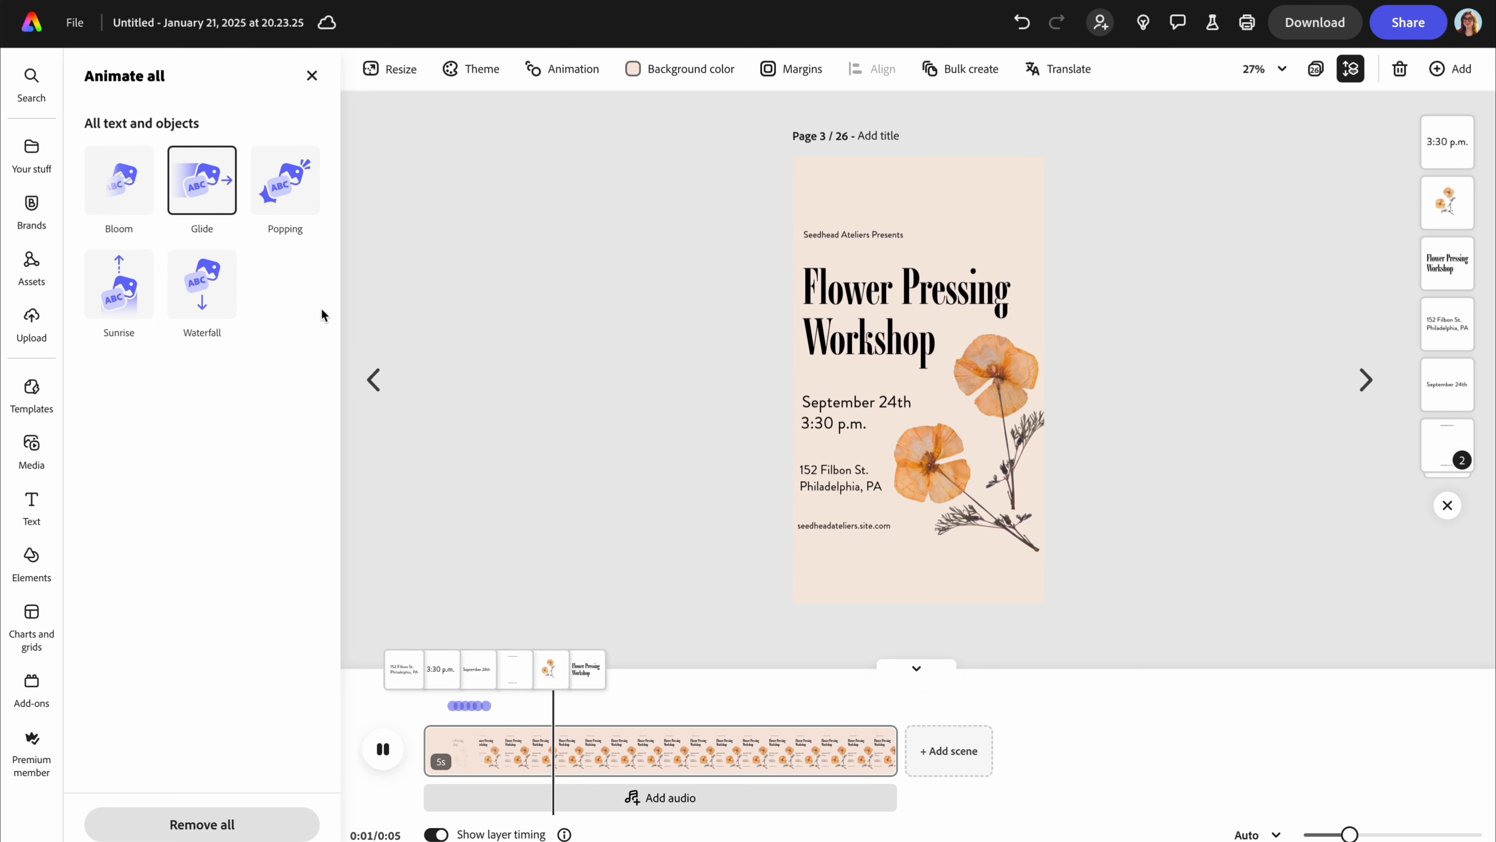
left_click(202, 284)
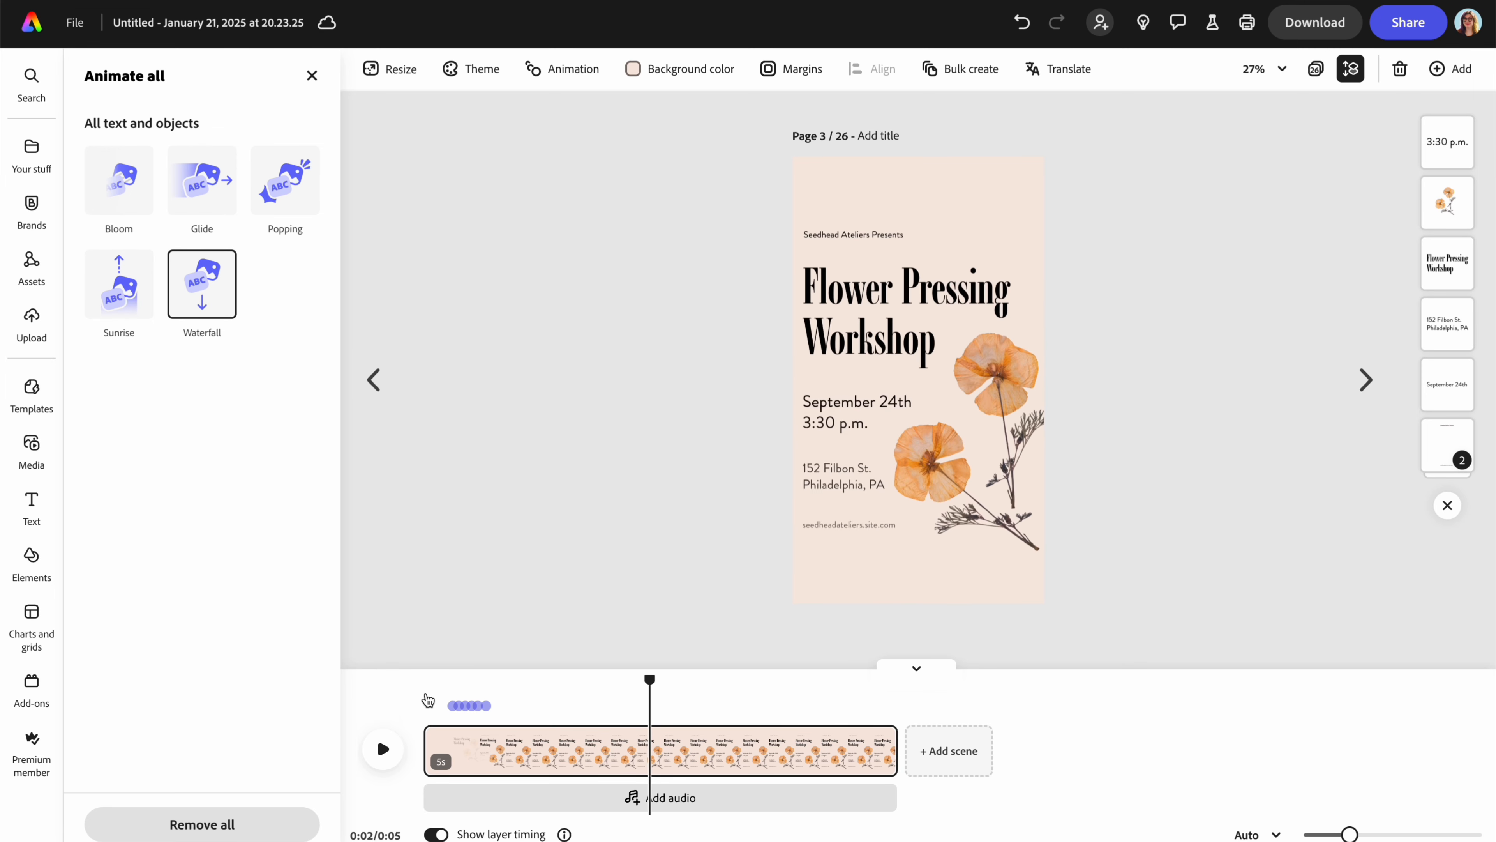
left_click(390, 751)
left_click(391, 750)
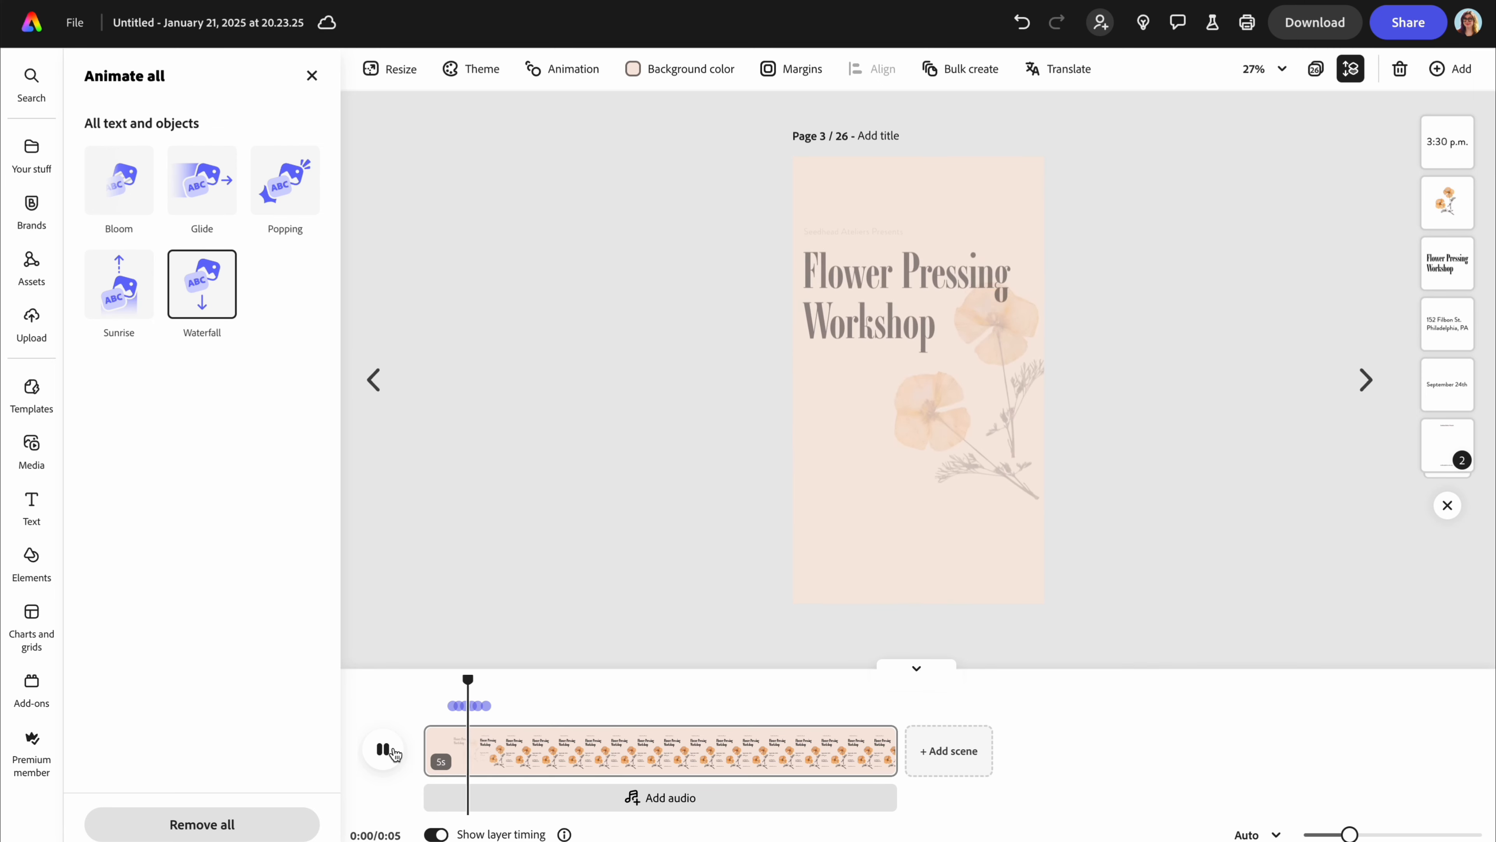
left_click(390, 750)
Reapply the Bloom animation to the Instagram story page, preview it, and close the animation options
left_click(139, 193)
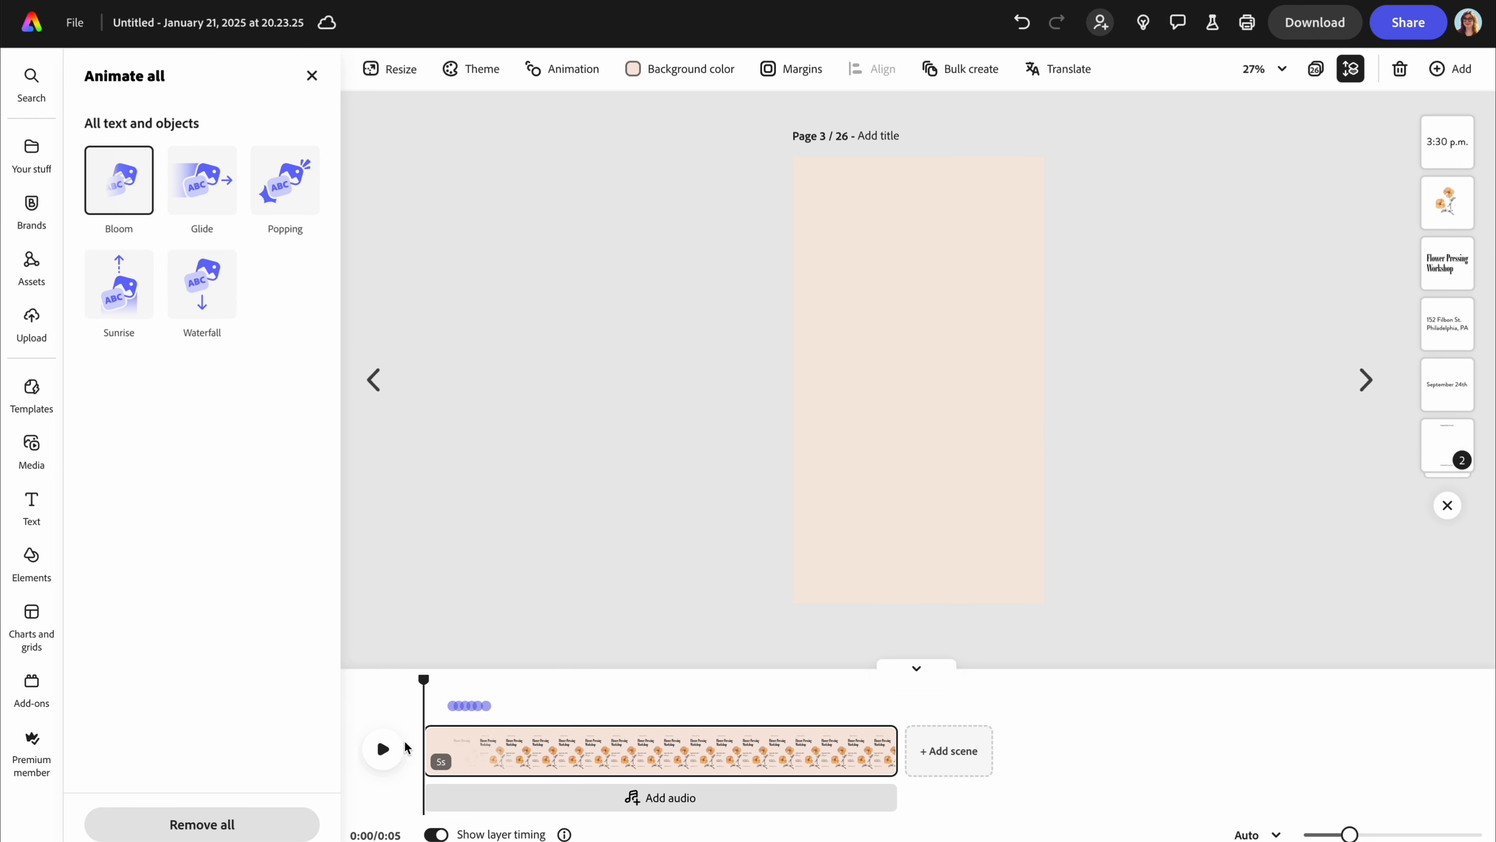
left_click(397, 754)
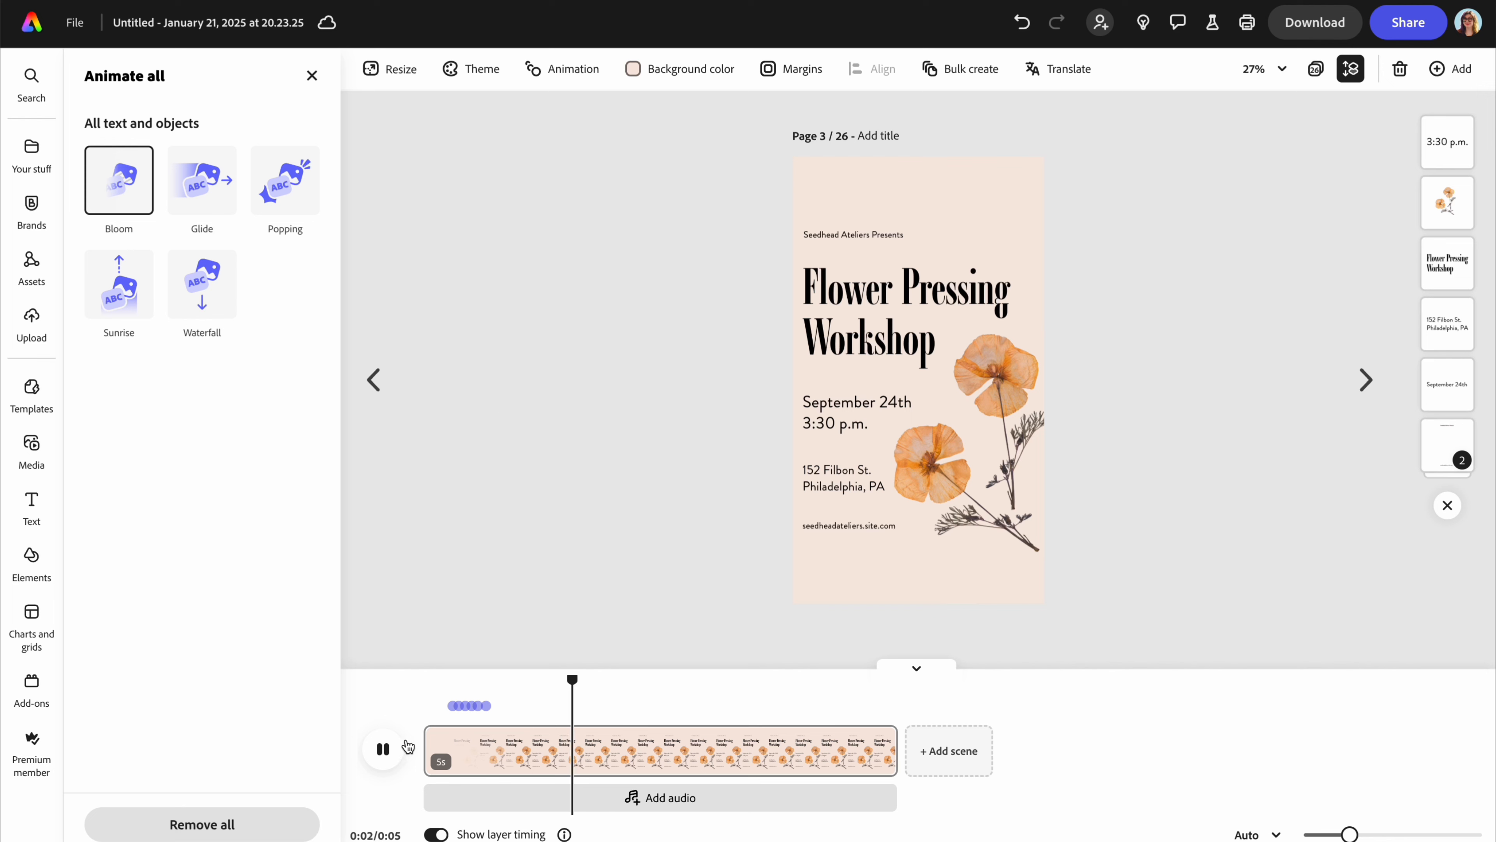
left_click(399, 756)
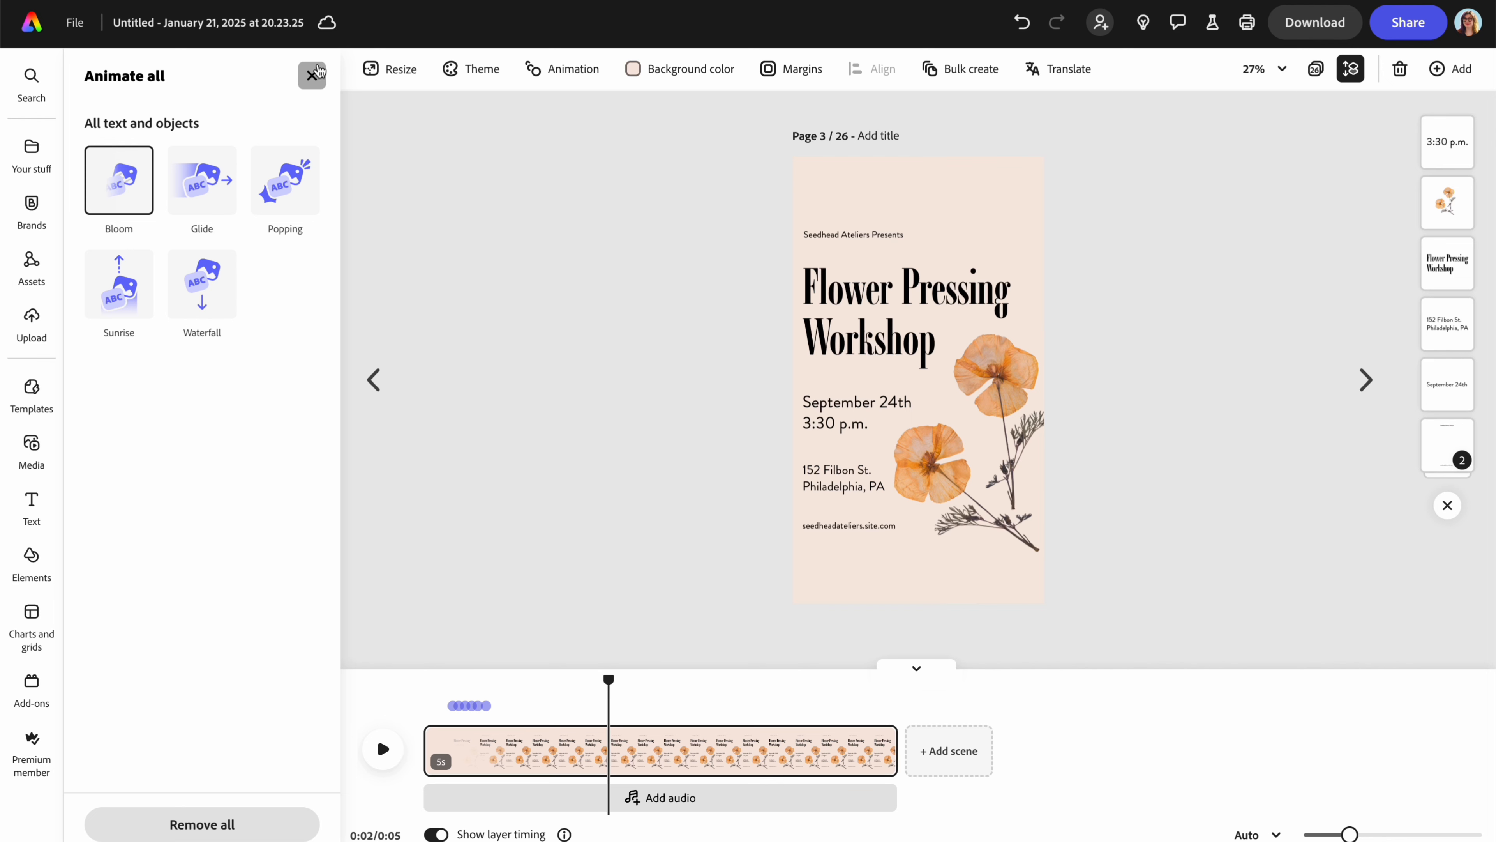
left_click(313, 74)
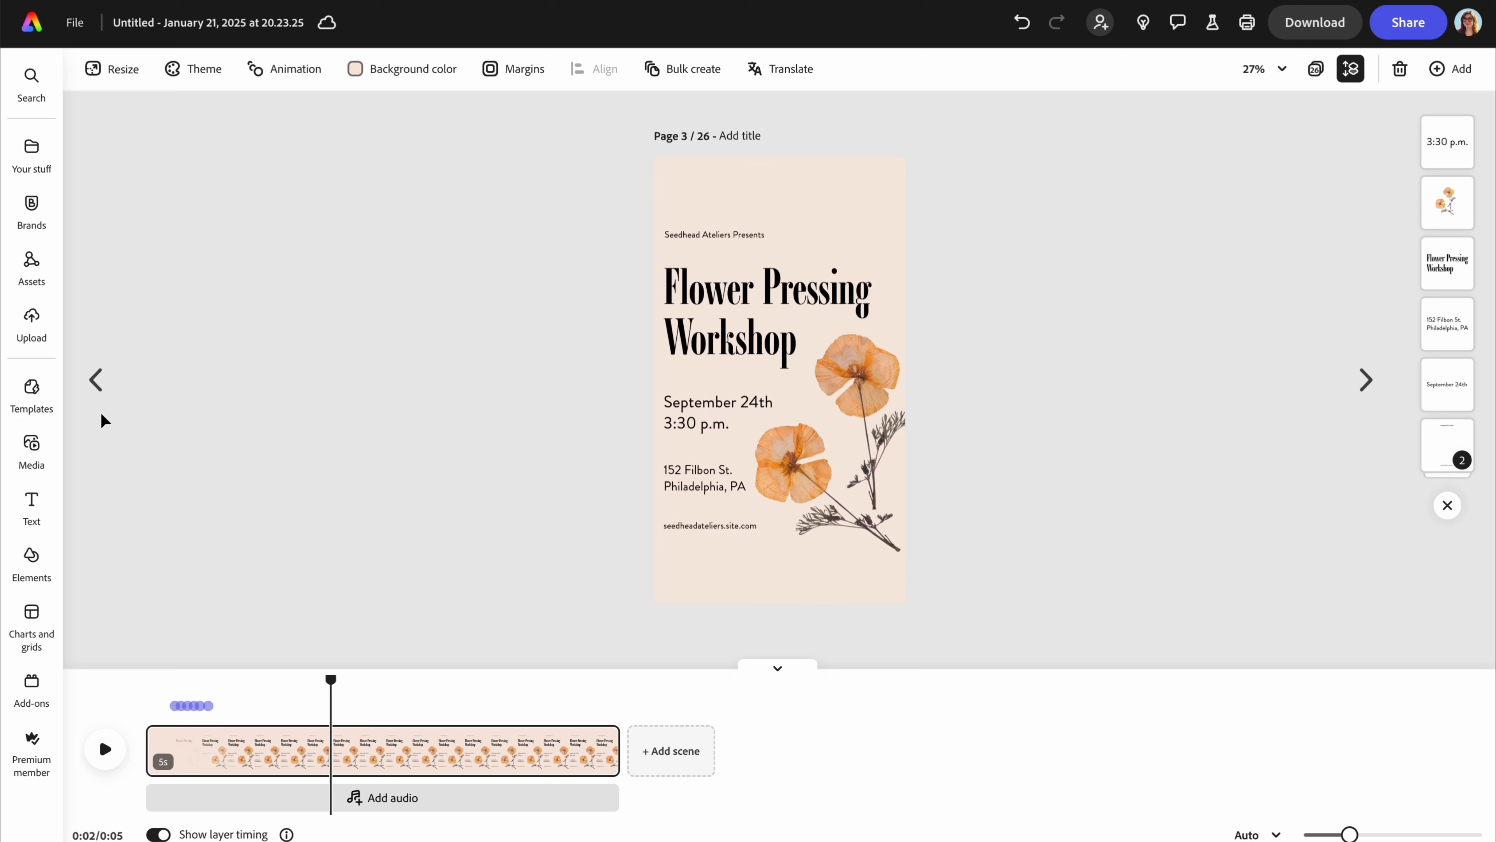
Search the stock videos for "paper texture"
left_click(31, 448)
left_click(210, 113)
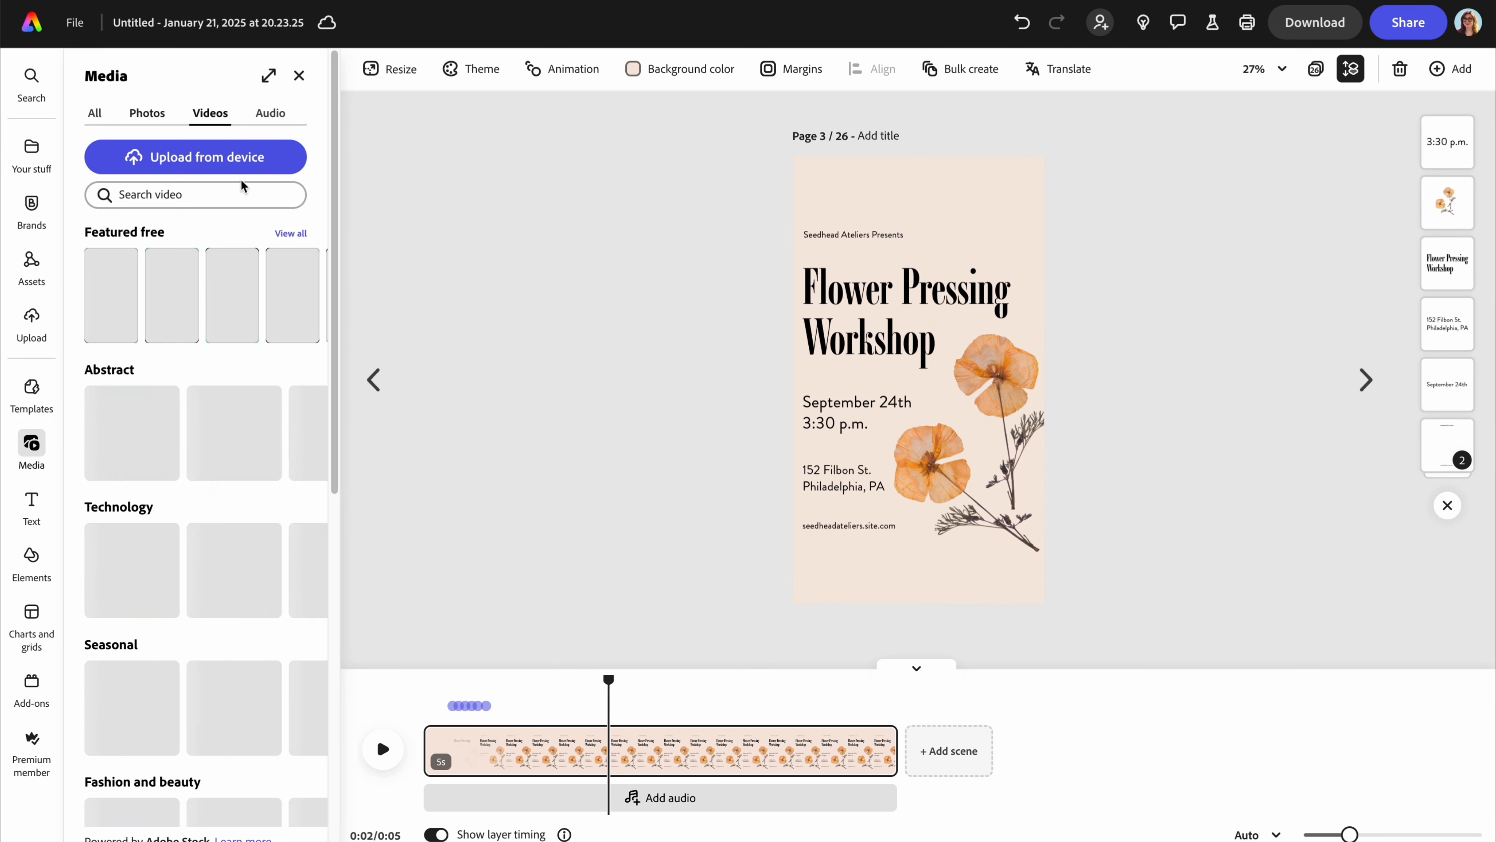
left_click(239, 190)
type("paper t")
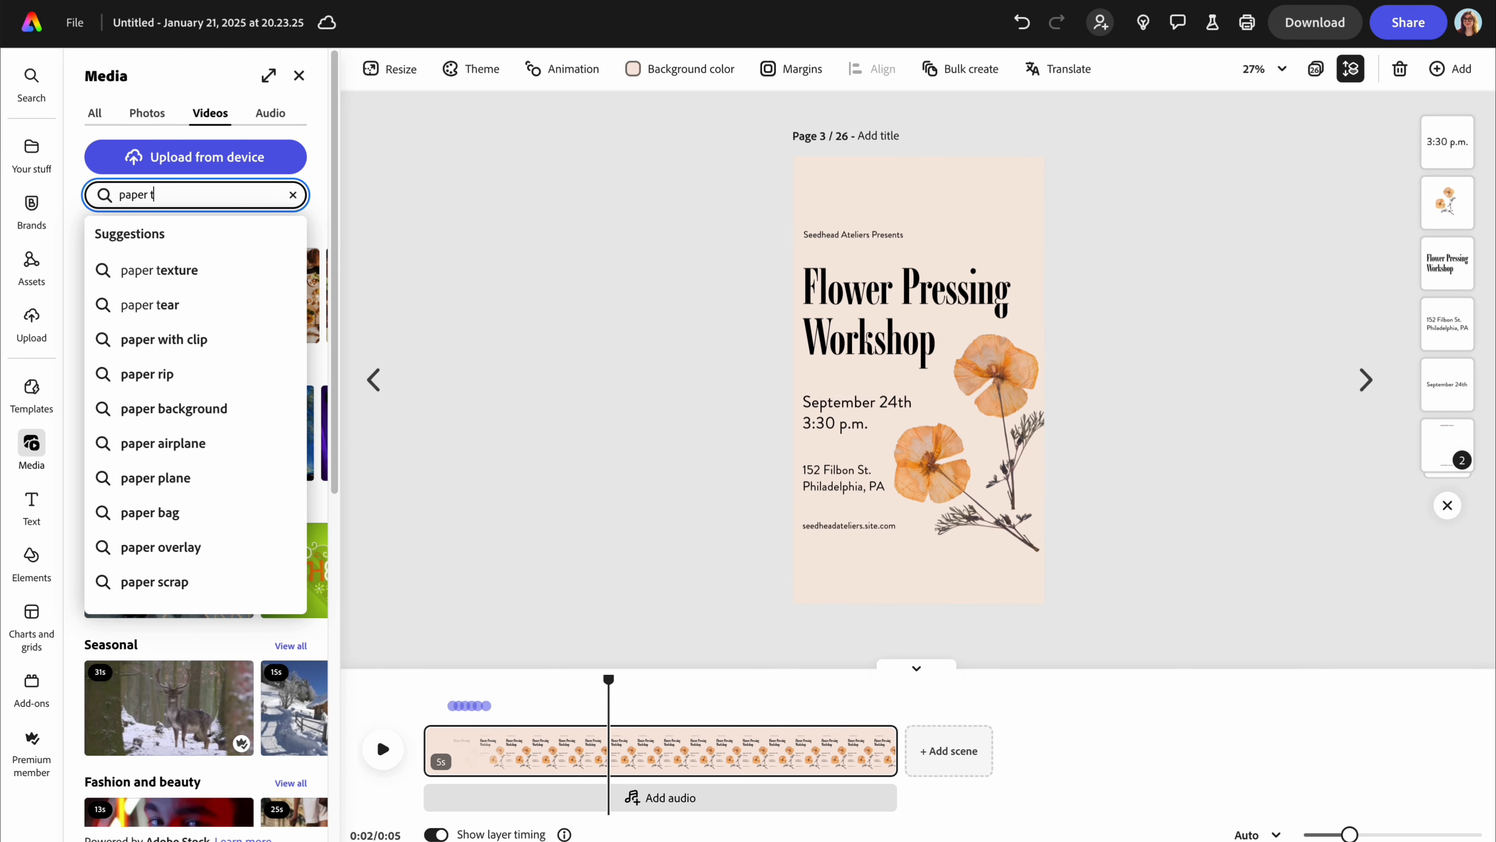
type("exture")
key("Return")
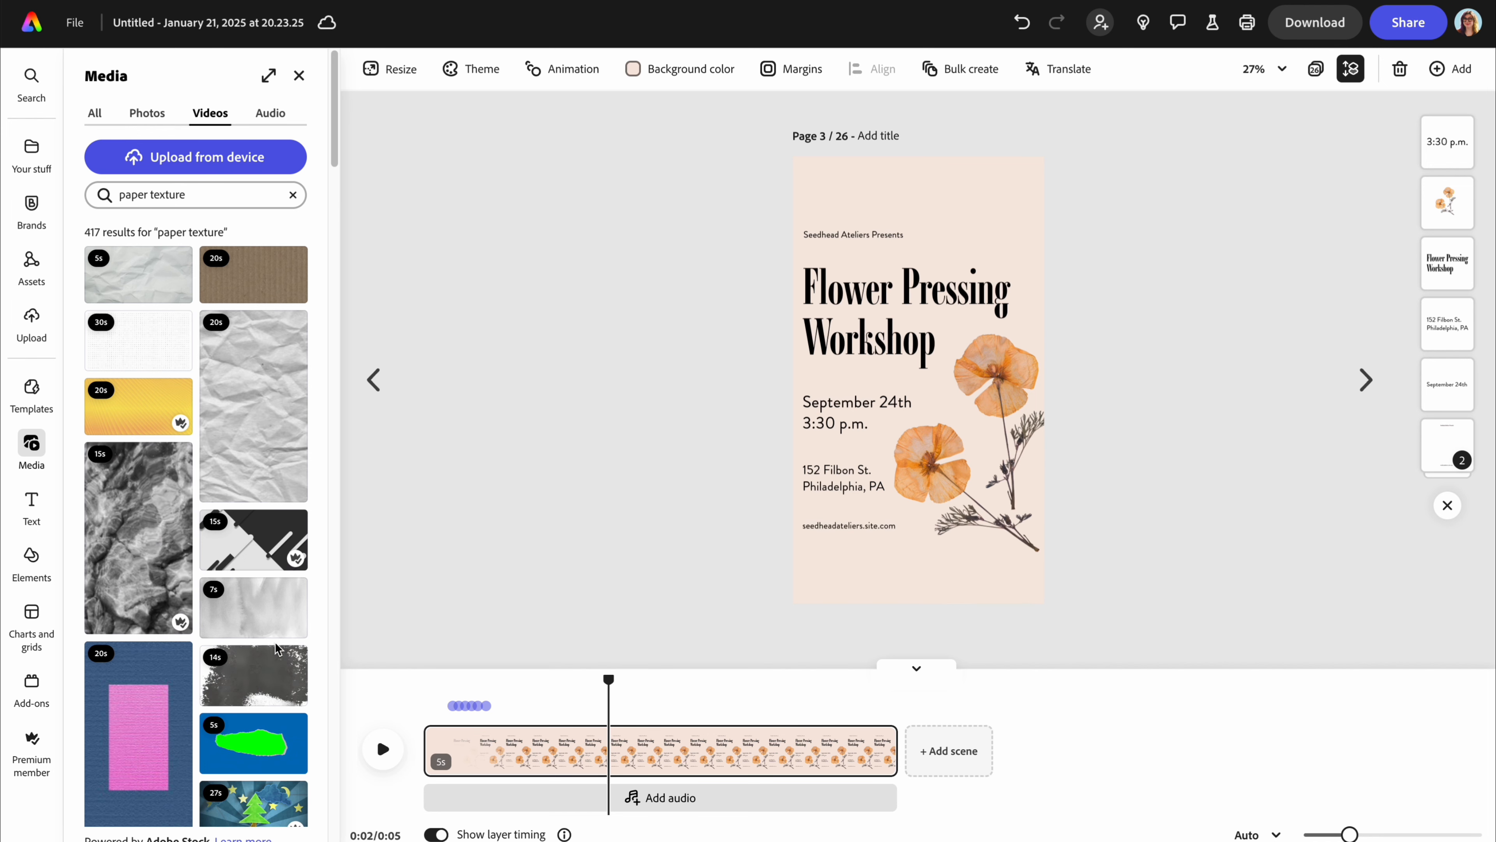
Add the tall 20-second crumpled paper video from the results to the Instagram story page and fit it to the page
scroll(176, 666, "down", 2)
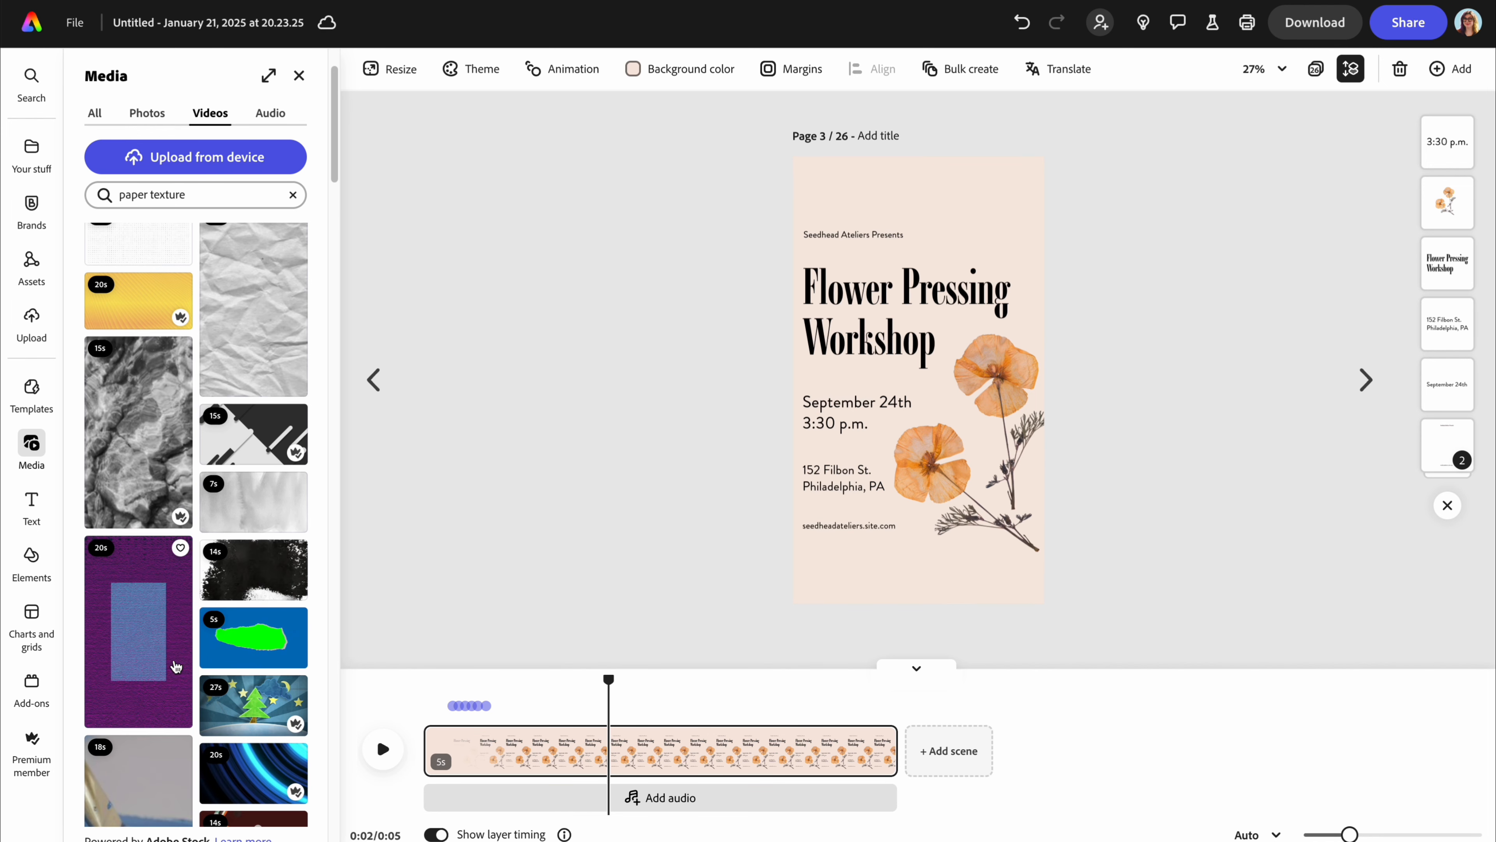
scroll(176, 666, "down", 5)
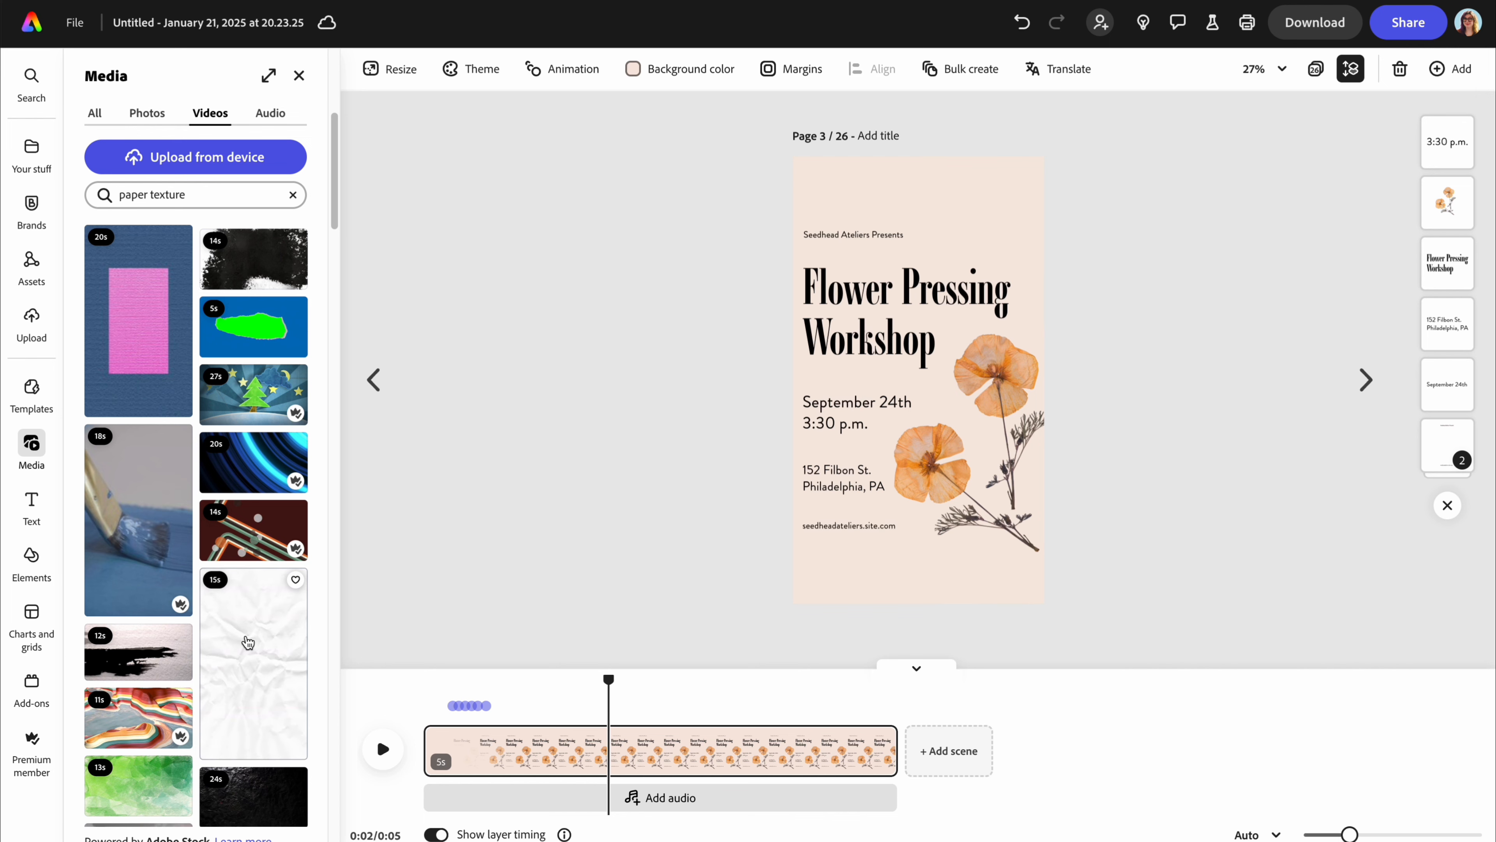
scroll(248, 640, "up", 7)
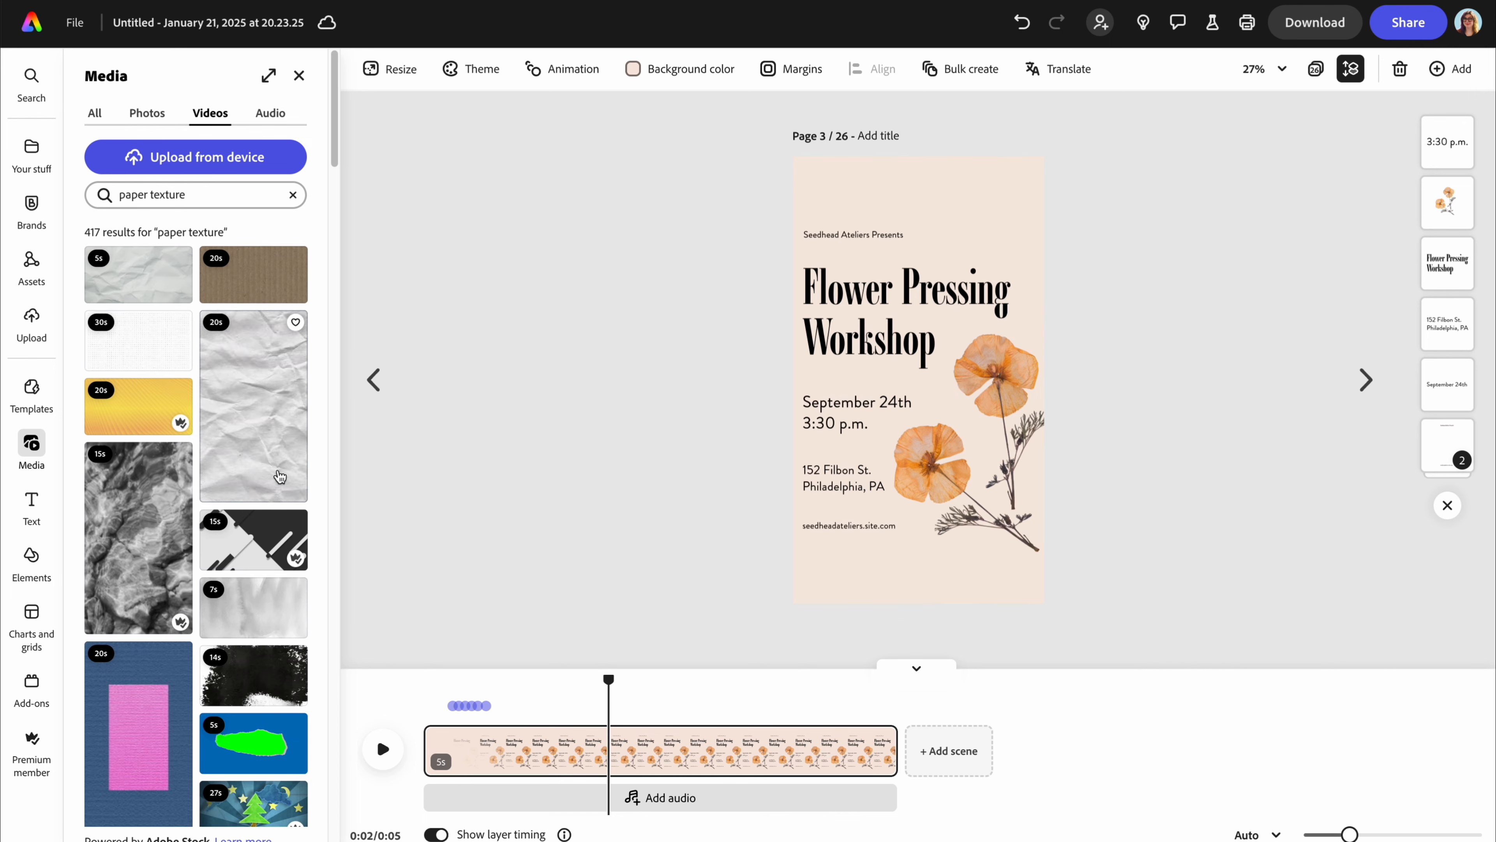
left_click(279, 476)
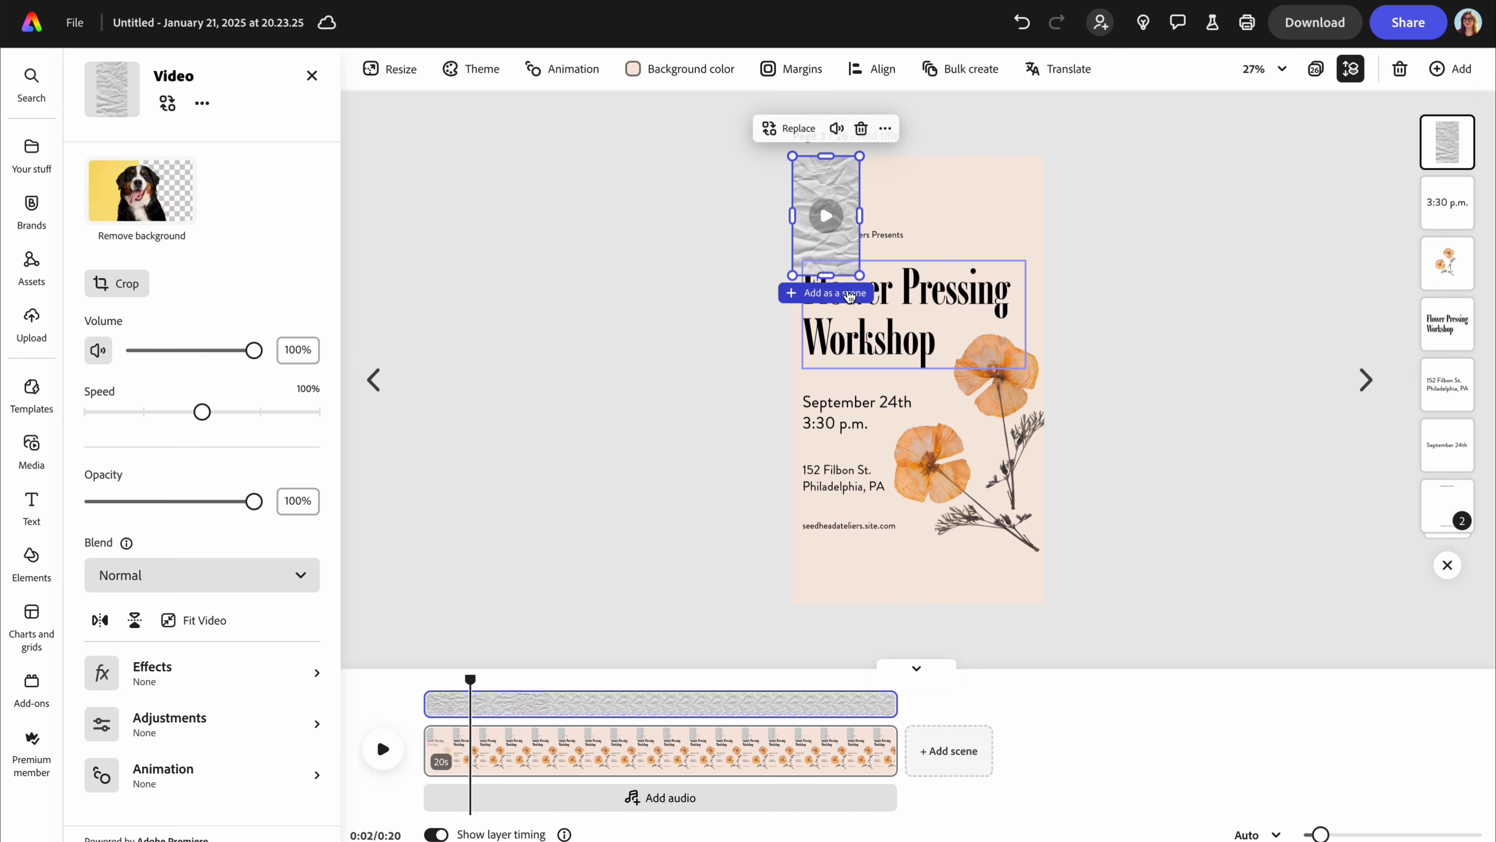
left_click(194, 620)
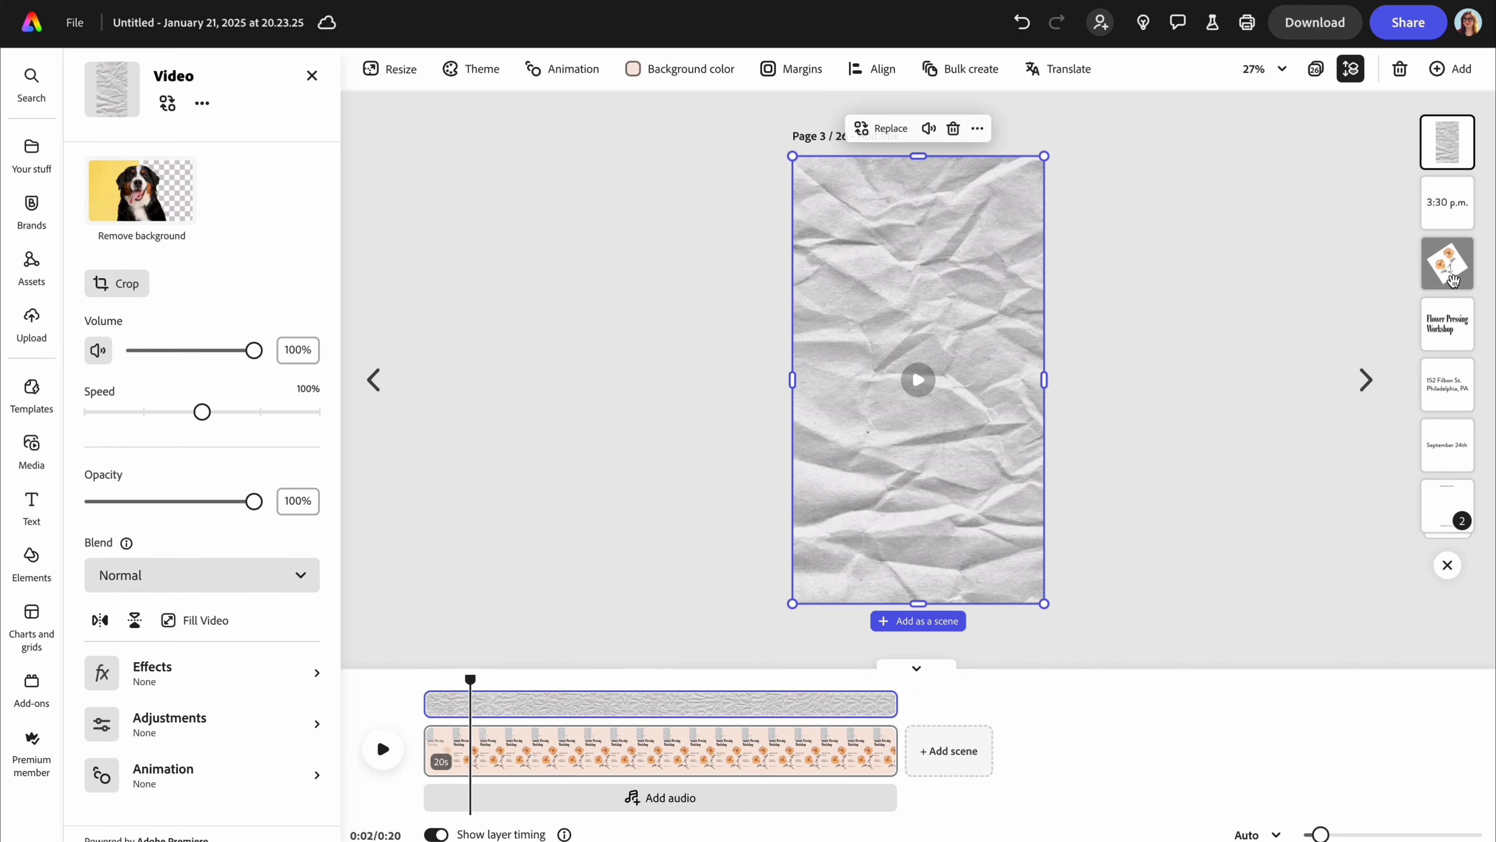
Move the crumpled paper video behind all other layers and preview the page
left_click_drag(1448, 141, 1446, 531)
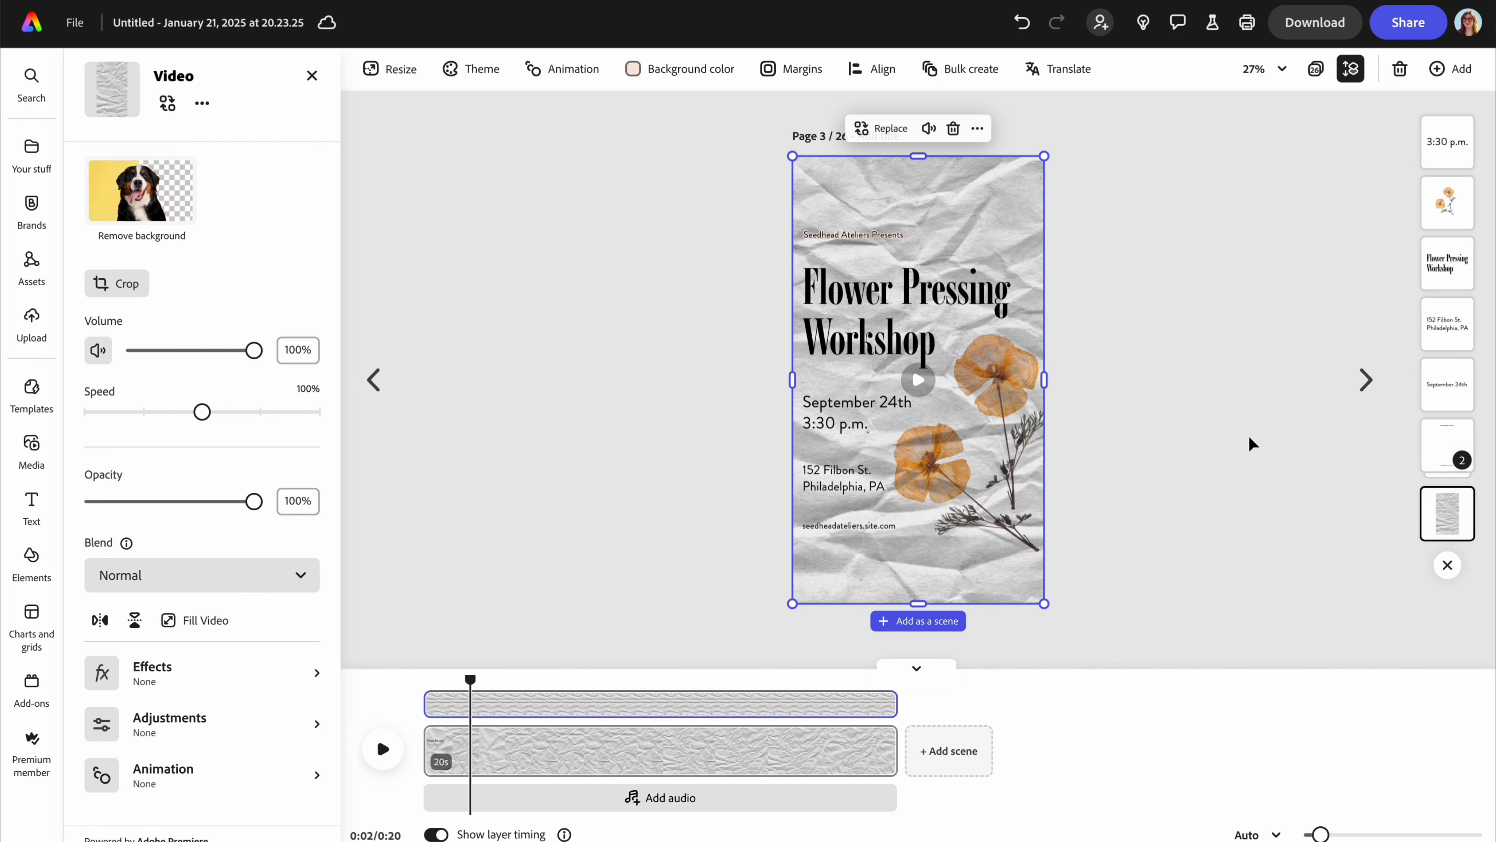
left_click(1203, 418)
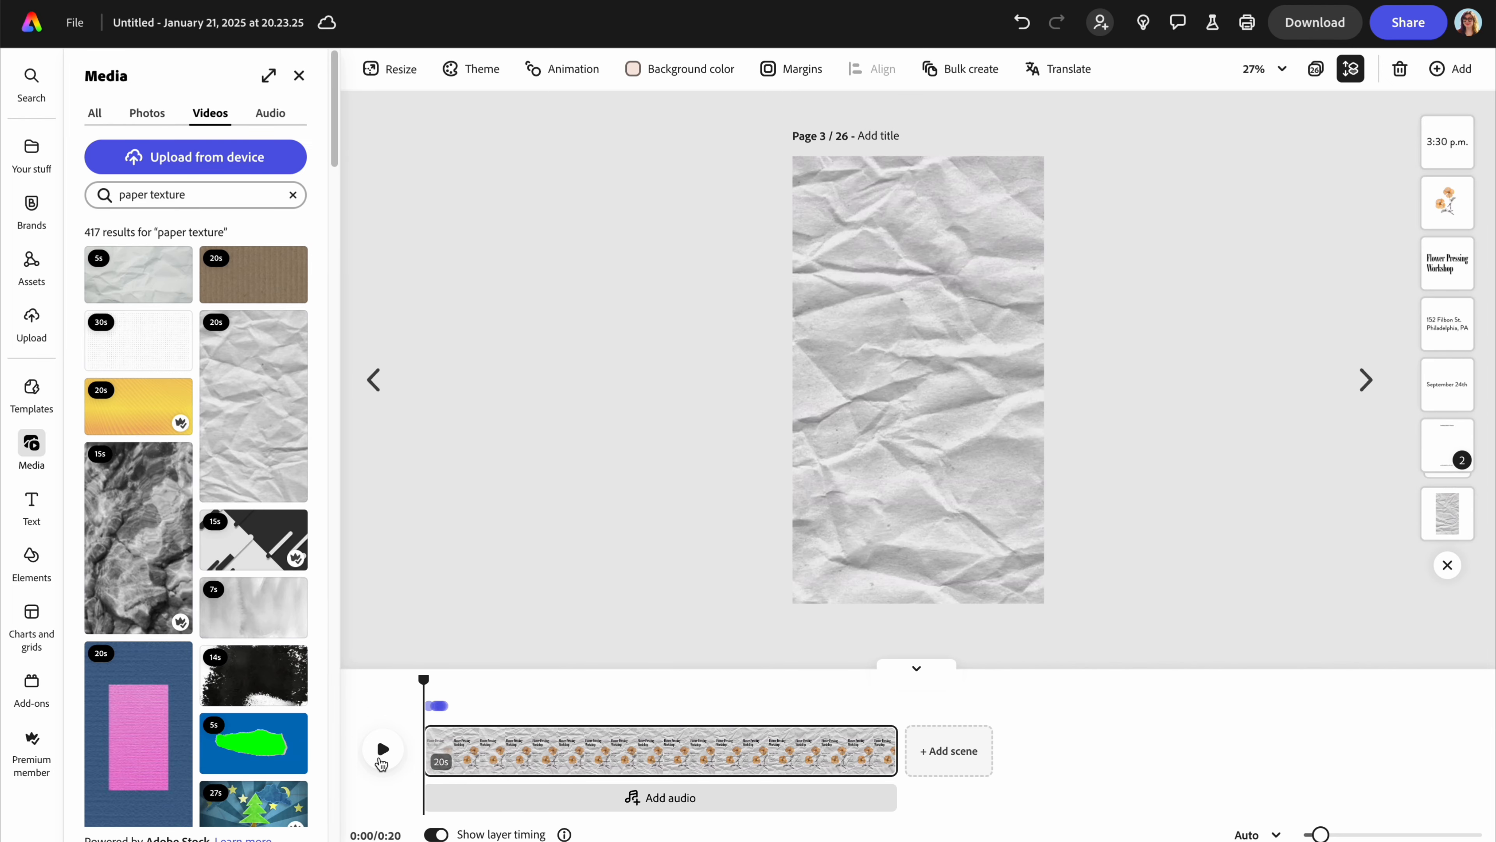
left_click(383, 750)
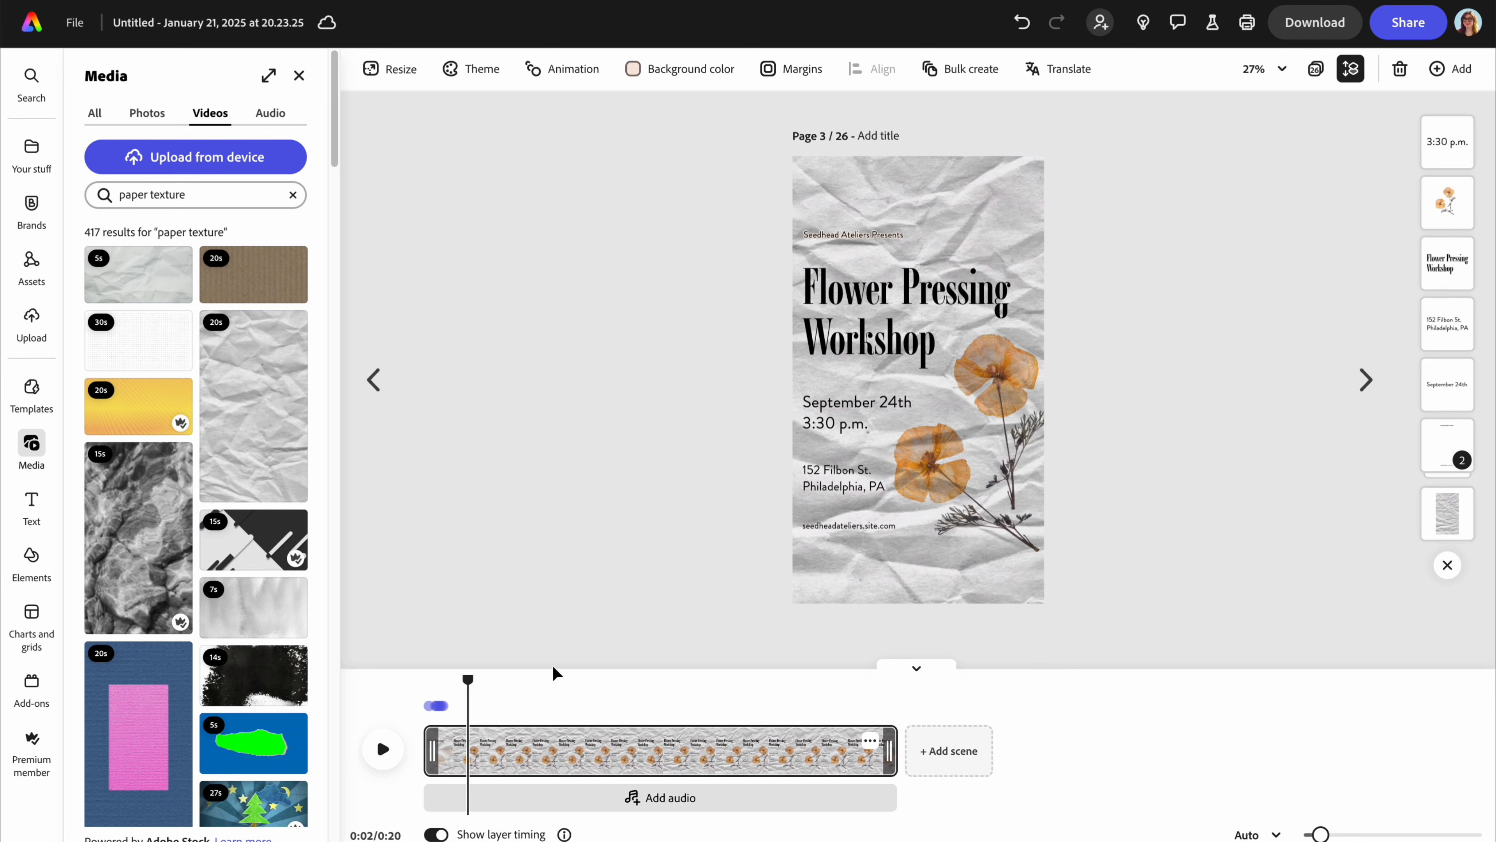
Bring the crumpled paper video to the top of the layer stack and set its blend mode to Multiply
left_click_drag(1454, 517, 1445, 113)
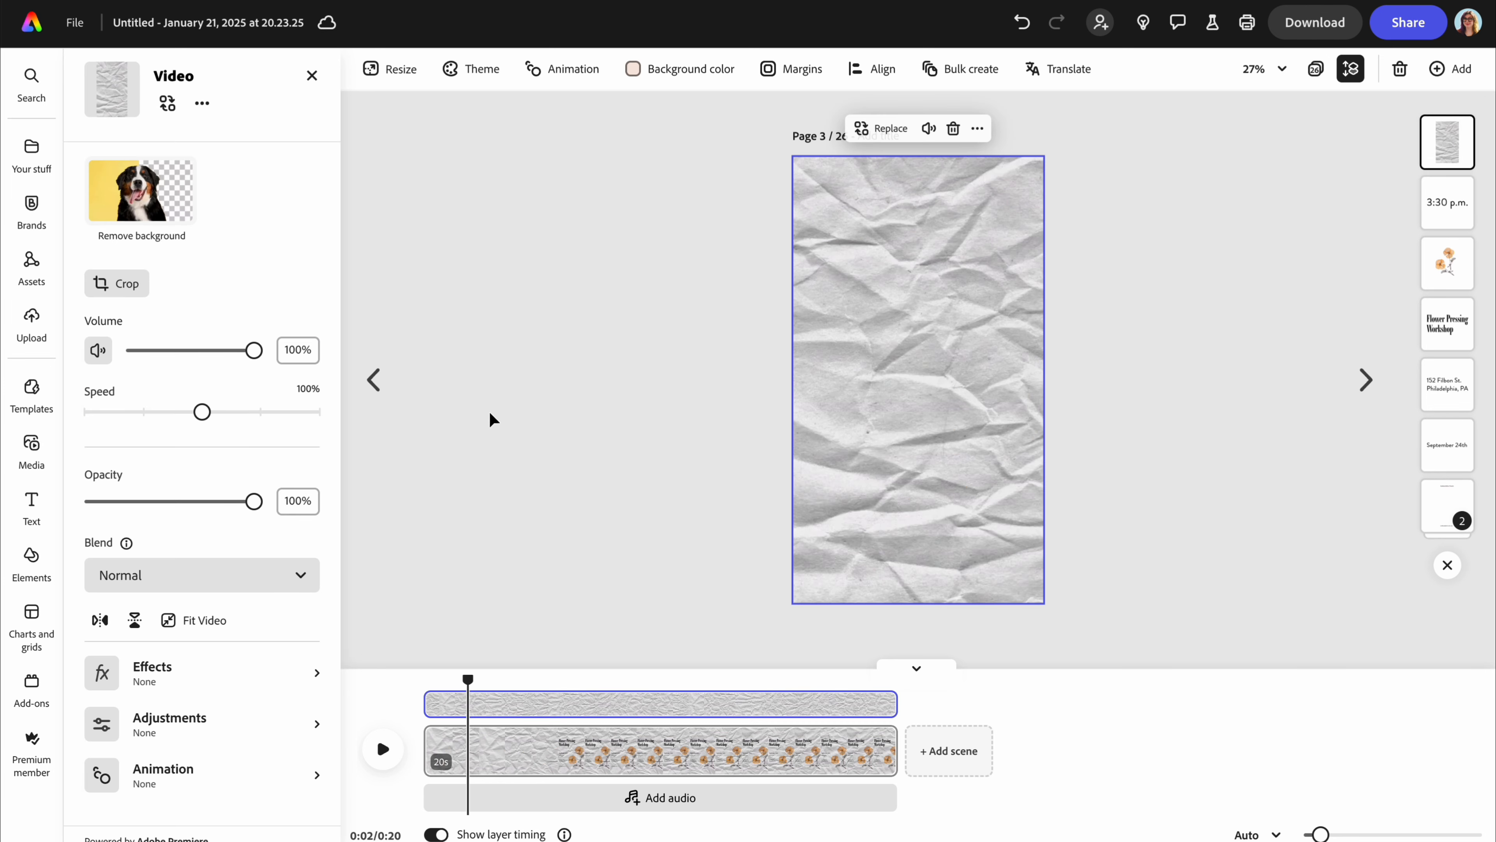
left_click(214, 575)
left_click(223, 710)
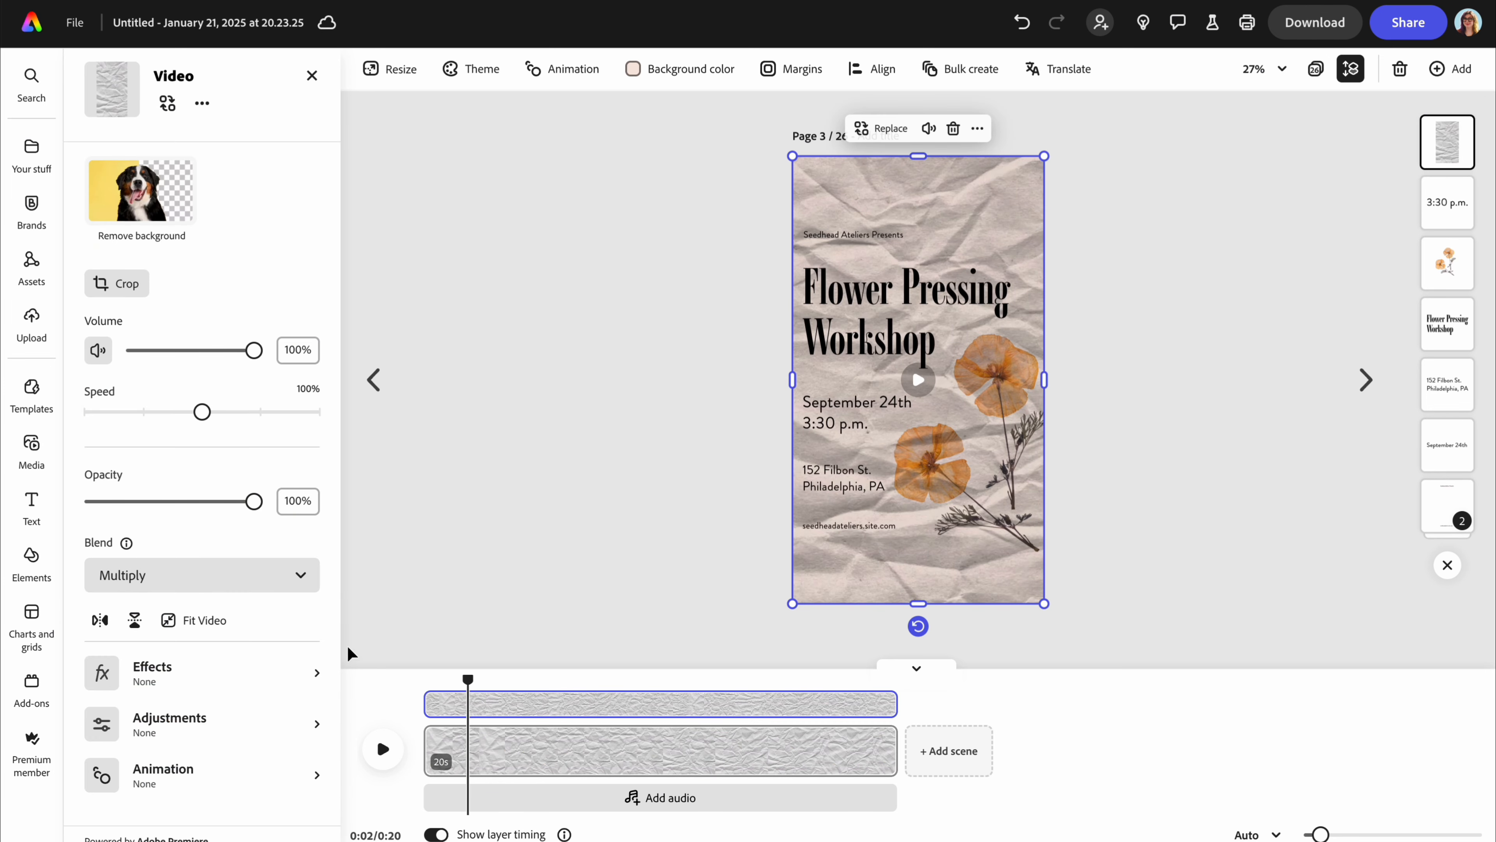
Play the story page from the beginning to preview the blended paper texture, and return the playhead to the start
left_click(425, 687)
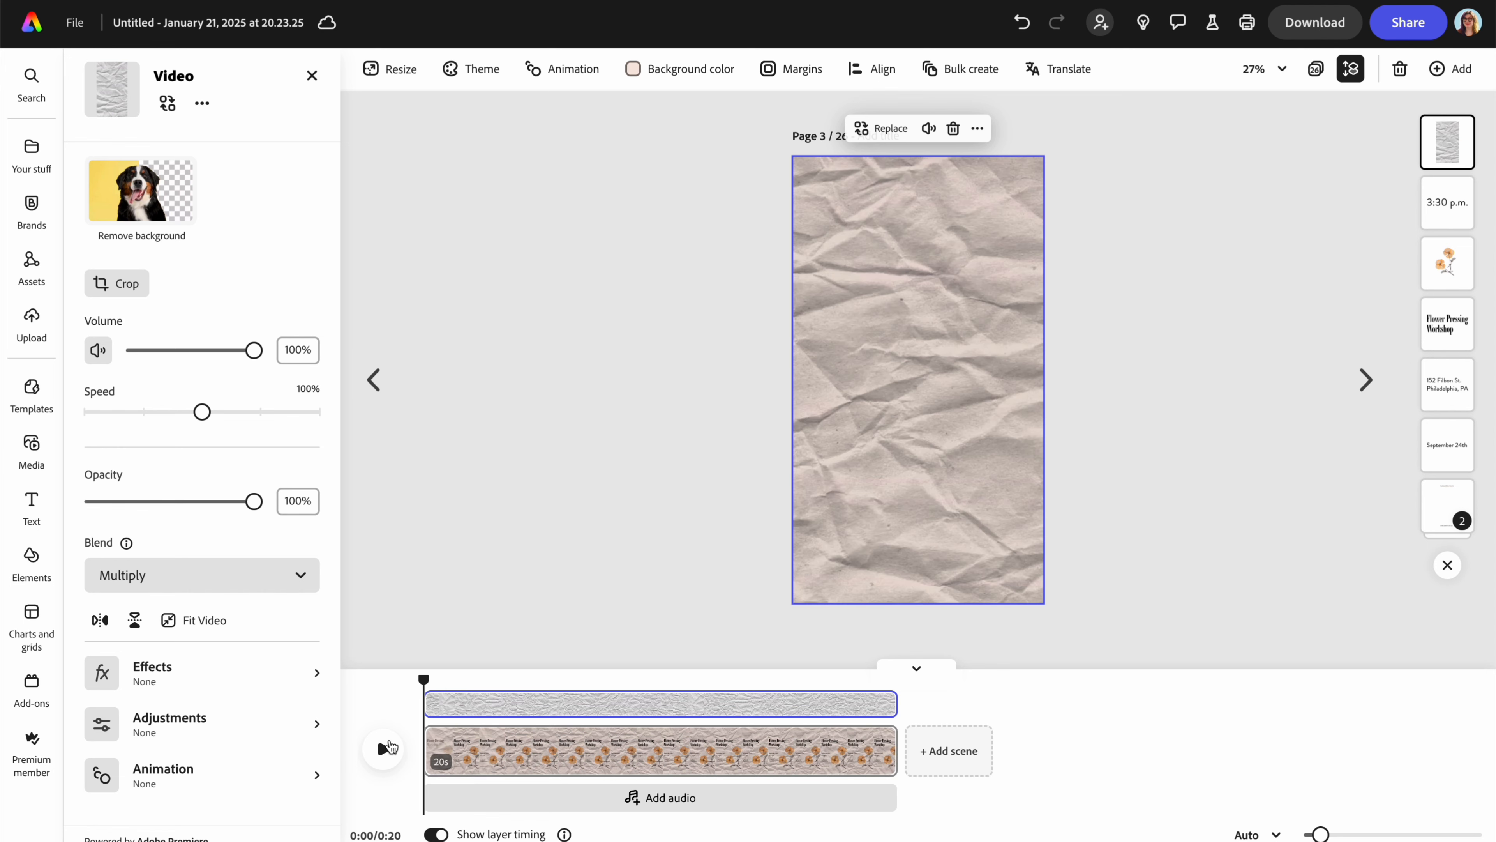
left_click(384, 749)
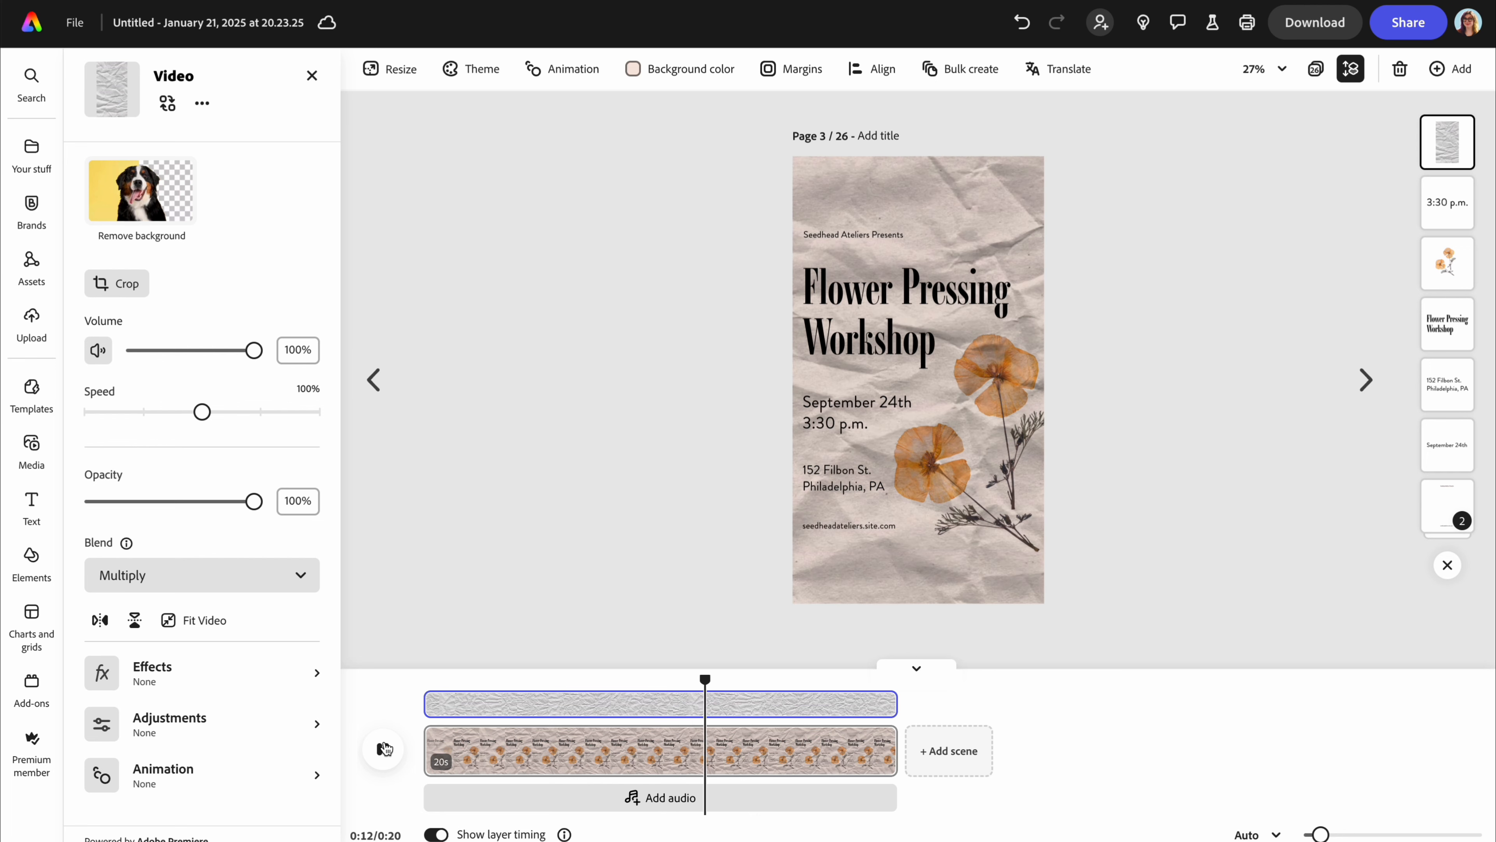
left_click(423, 680)
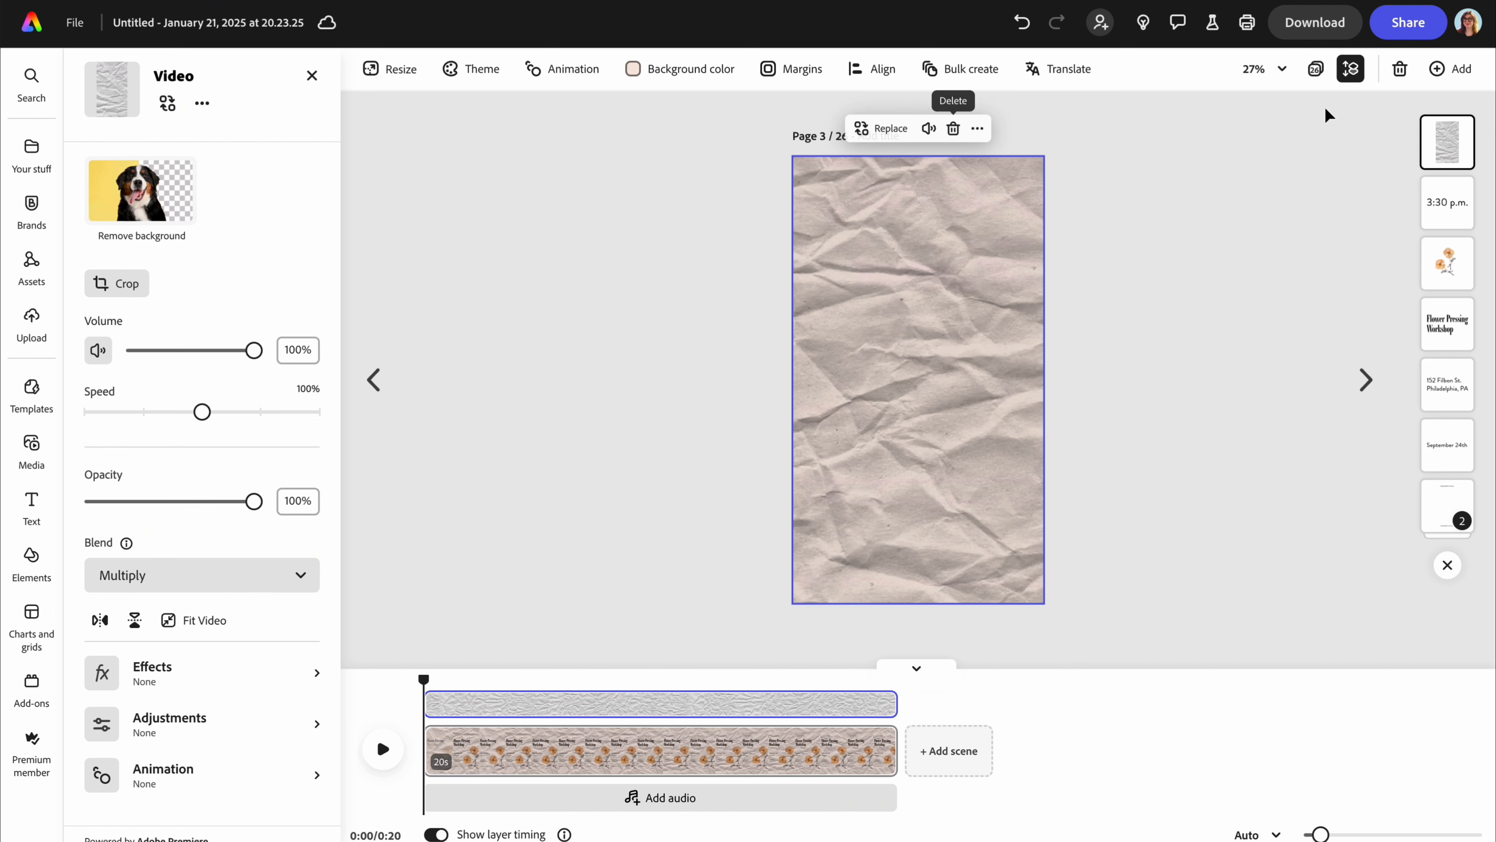
Open page 1, the original Flower Pressing Workshop flyer, from the all-pages overview and close the media library
left_click(1316, 69)
left_click(157, 268)
double_click(157, 269)
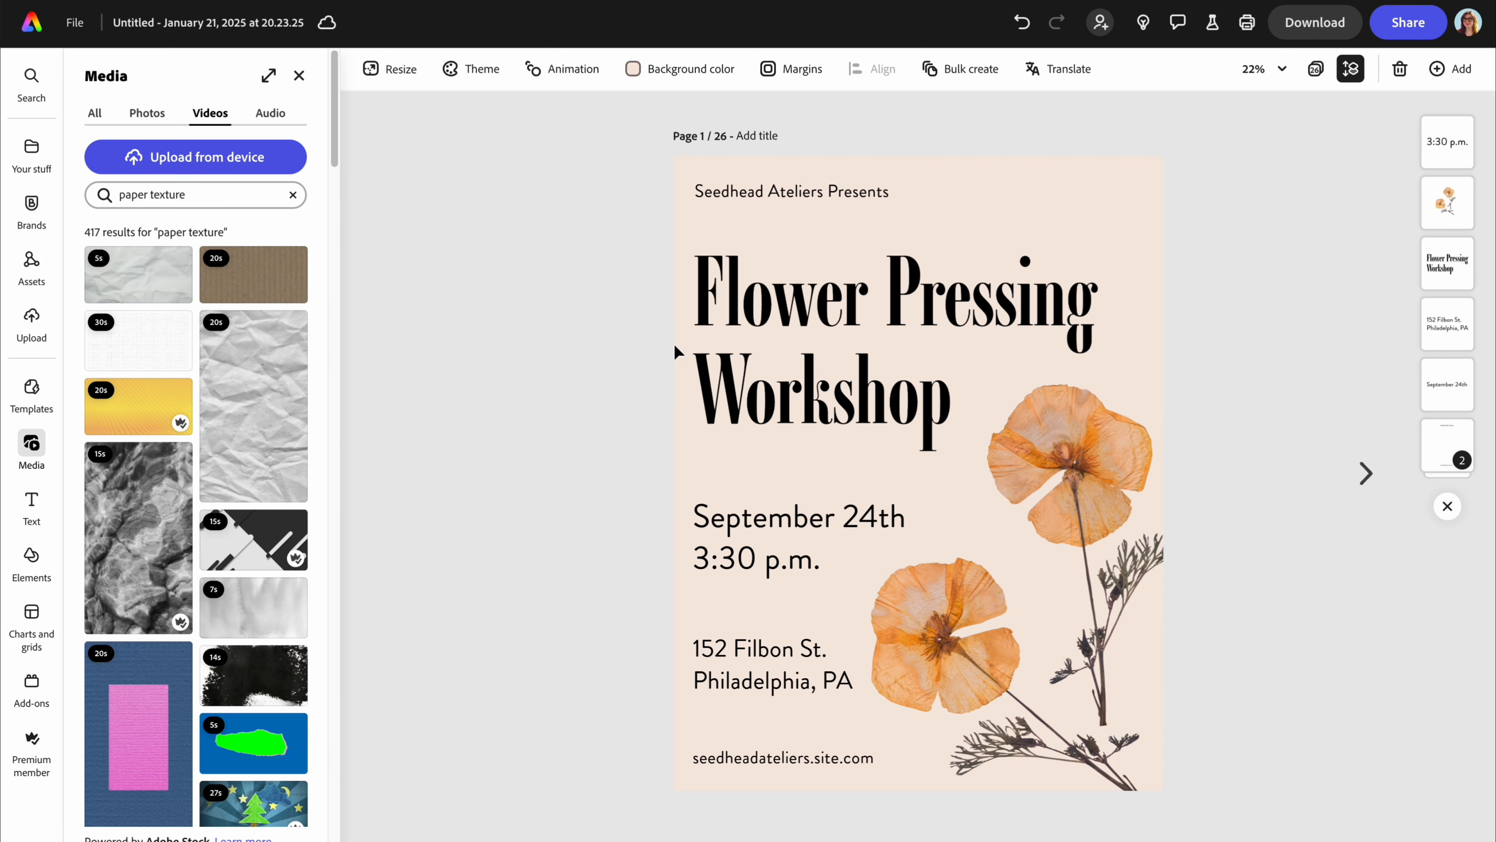
left_click(299, 75)
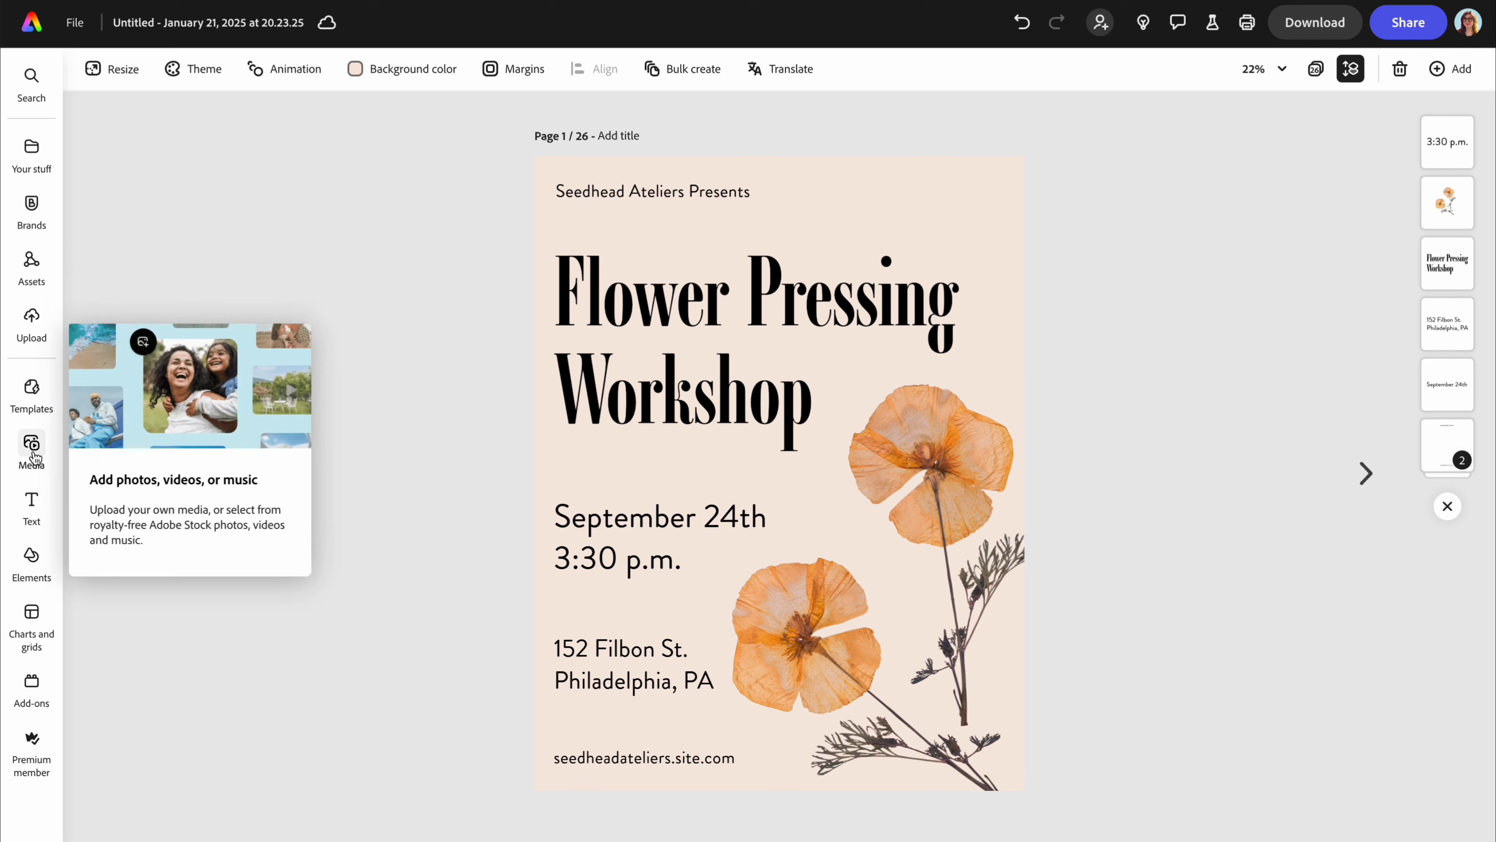
Look over the audio library and its search in the media collection, and close the library
left_click(35, 448)
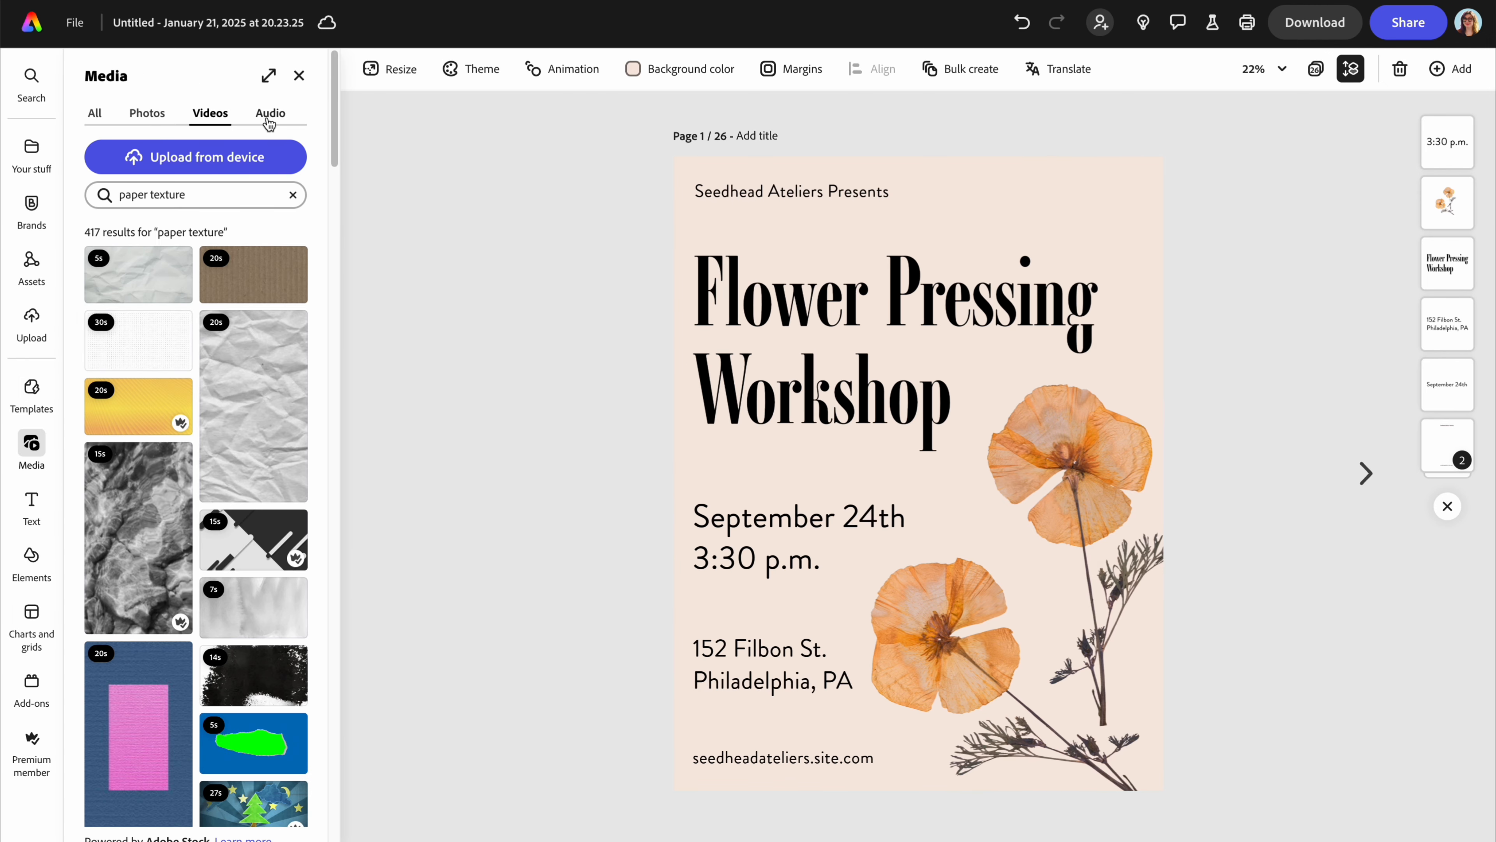
left_click(268, 118)
left_click(293, 243)
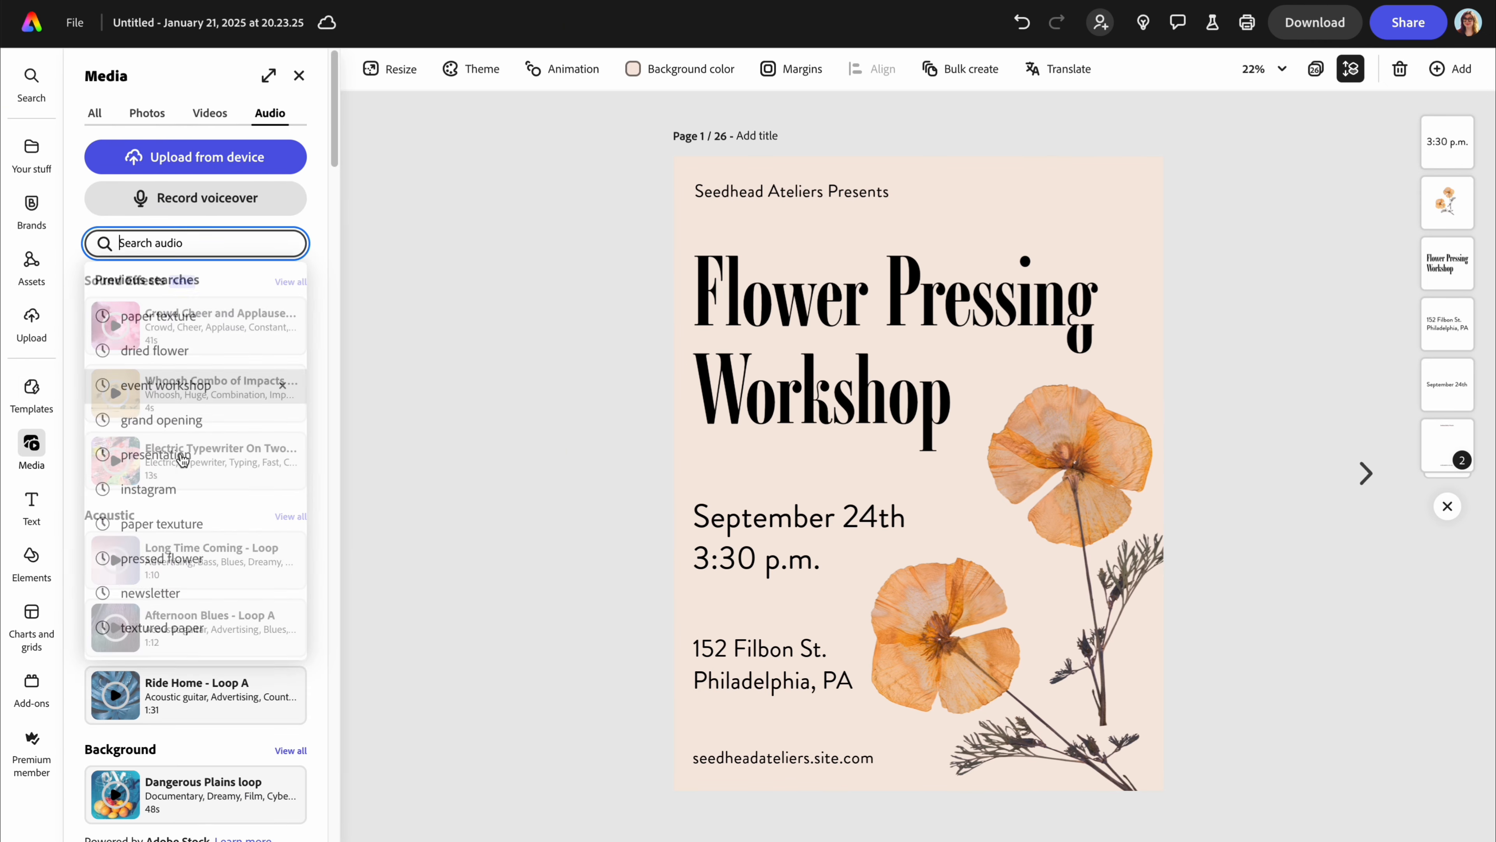
left_click(182, 115)
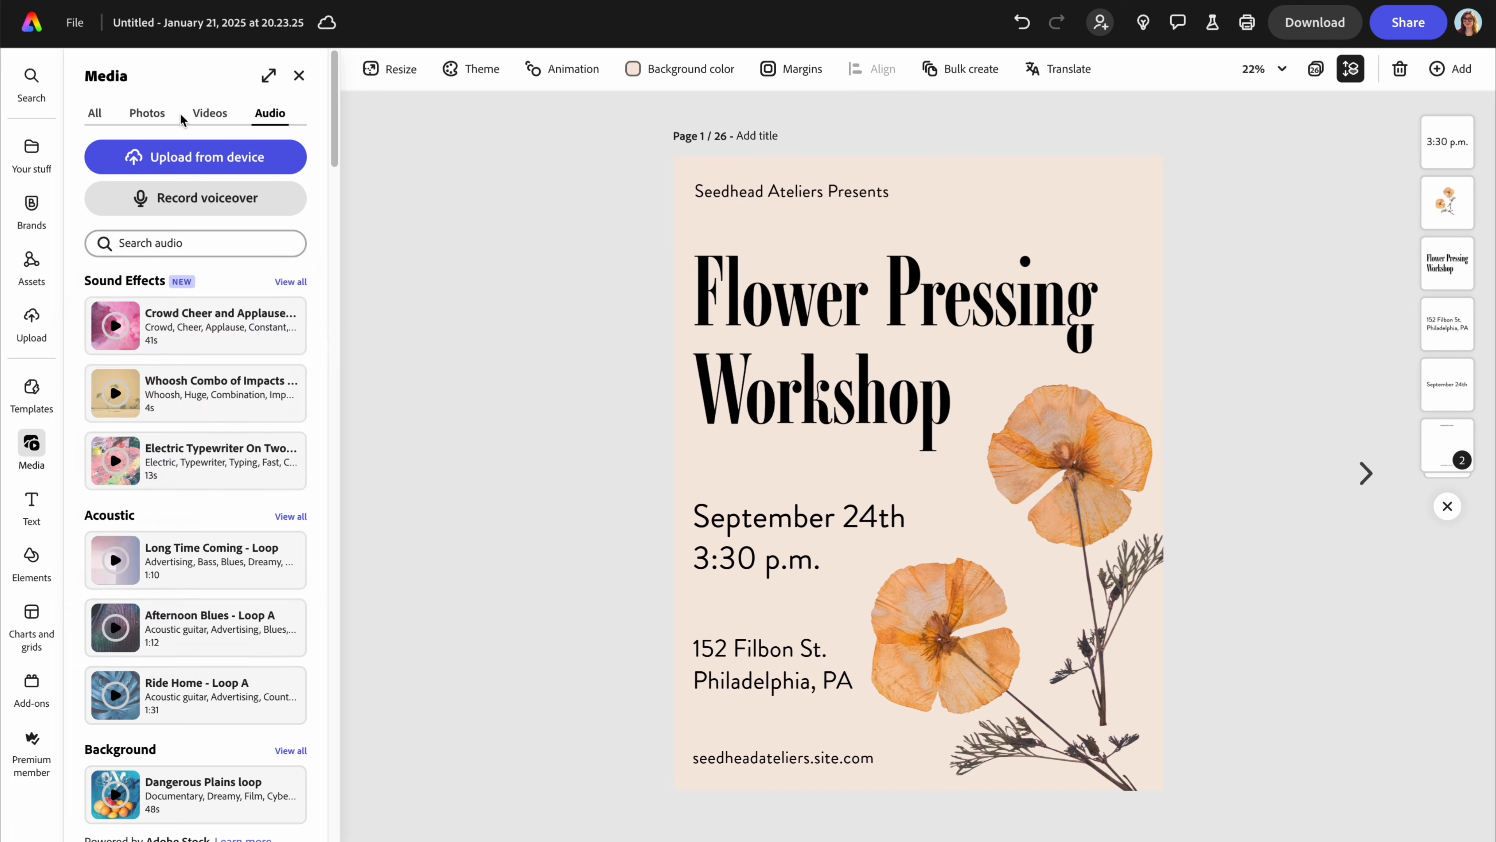
left_click(227, 118)
left_click(299, 76)
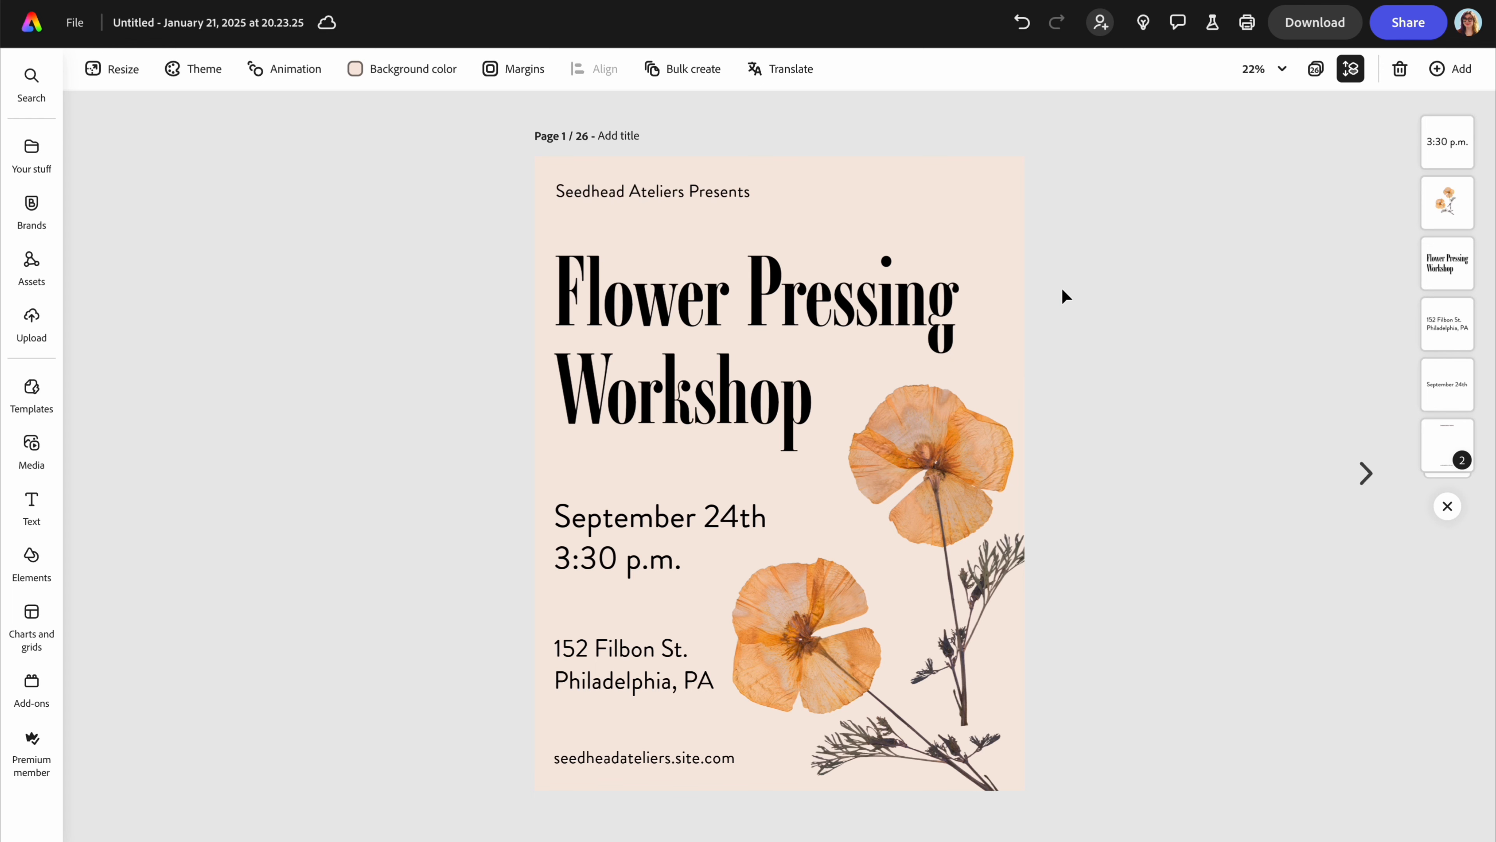
Select the "Flower Pressing Workshop" heading on page 1 and look over its Rewrite options
left_click(778, 357)
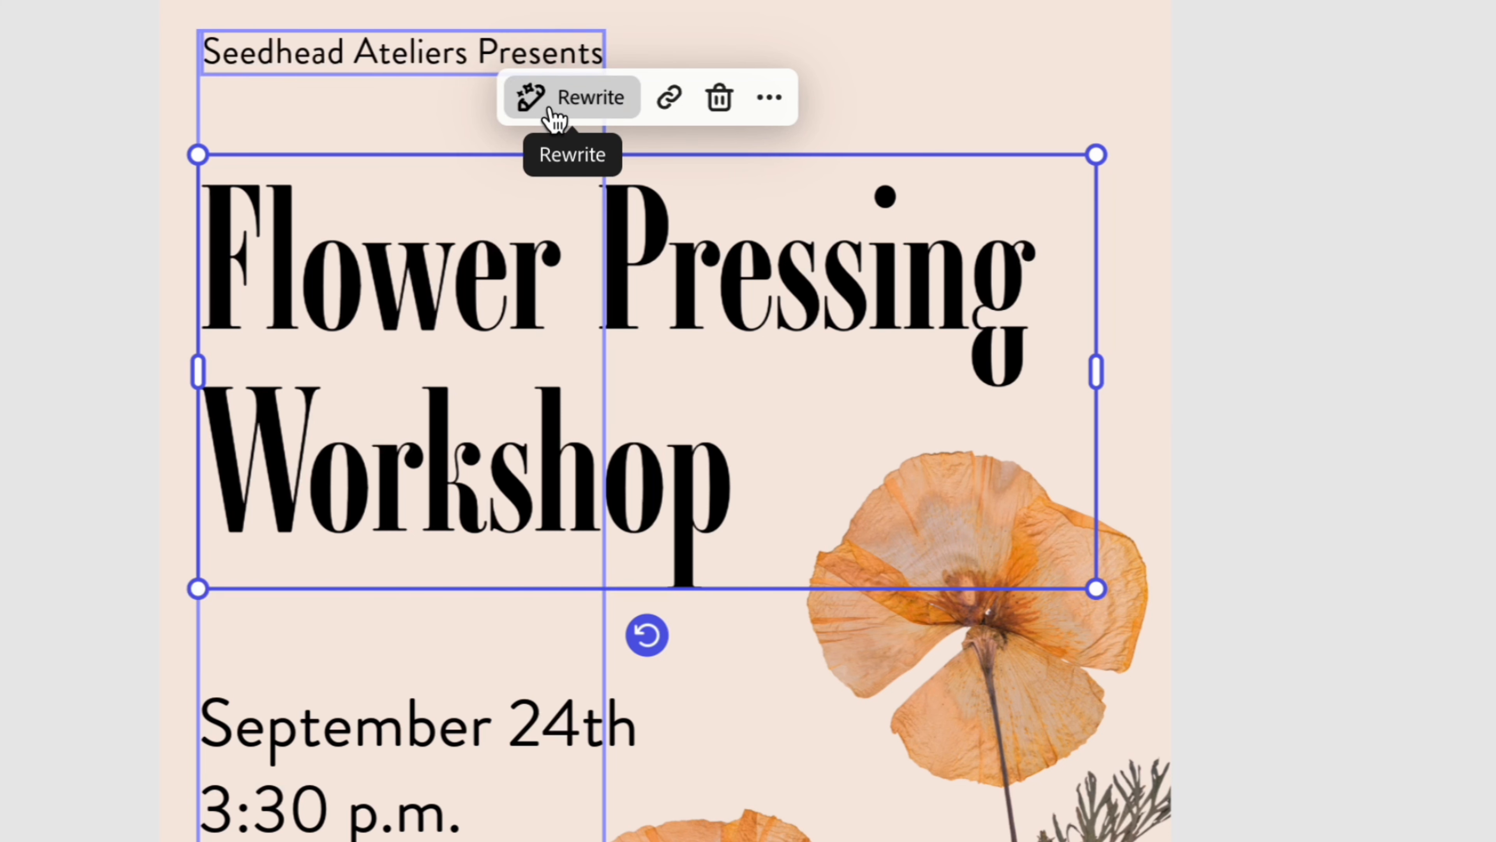
left_click(554, 115)
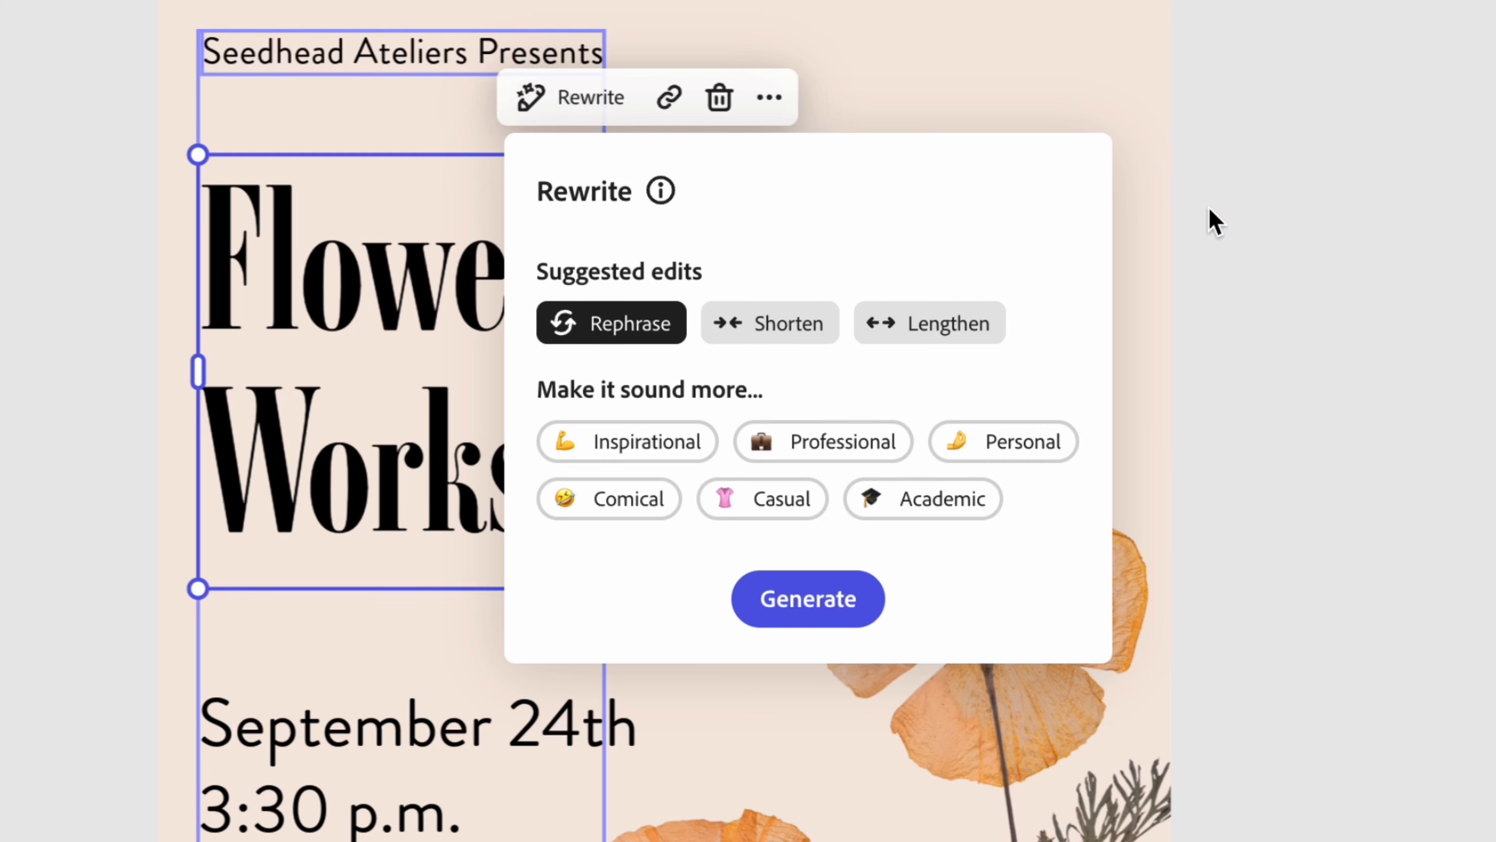
left_click(1327, 363)
left_click(1325, 366)
left_click(47, 256)
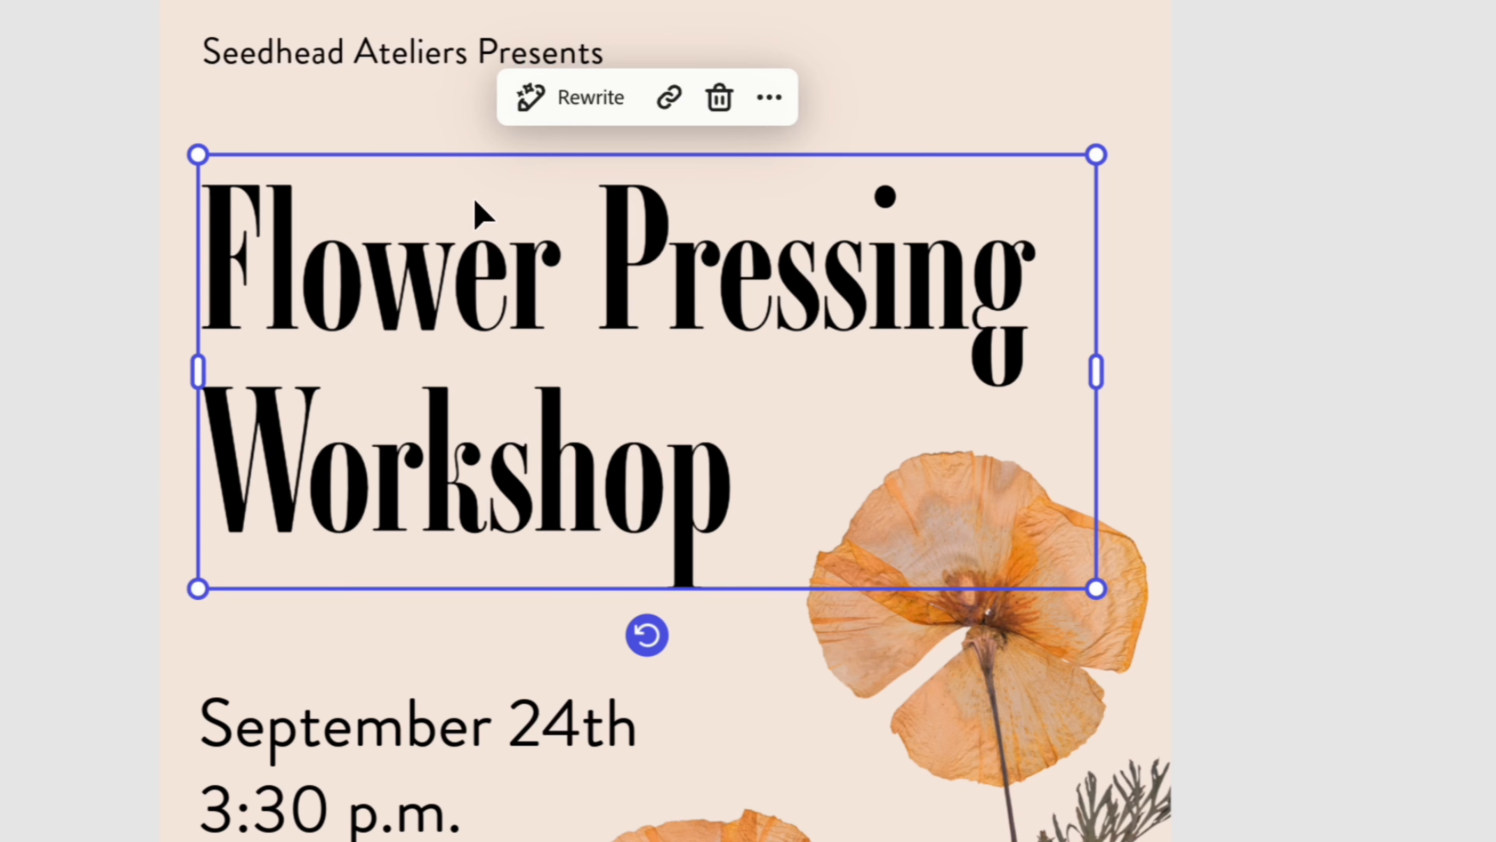
Generate rephrased versions of the "Flower Pressing Workshop" heading in a Casual tone with Rewrite
left_click(592, 118)
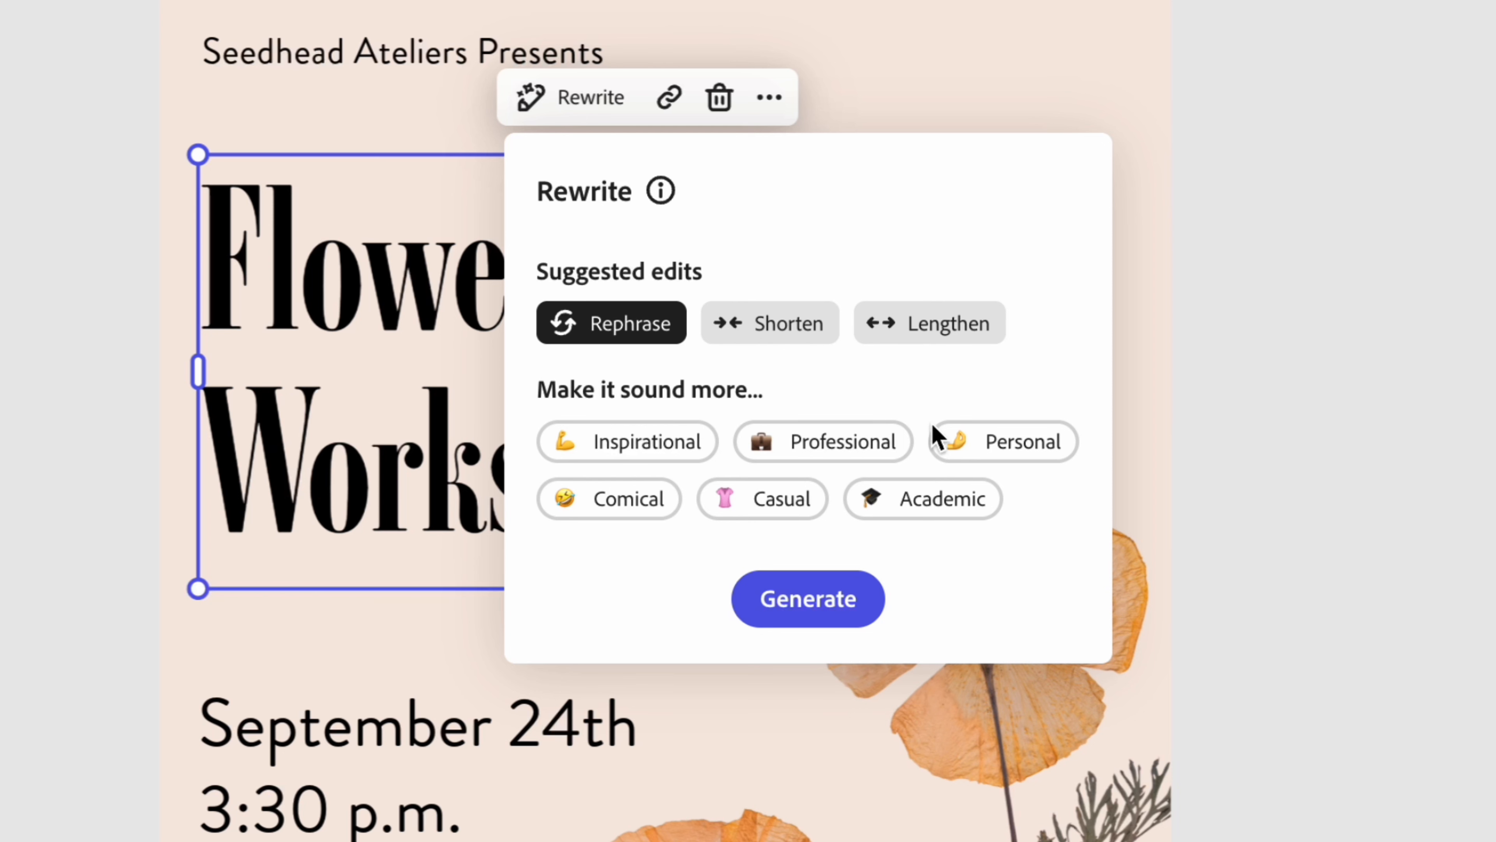
left_click(796, 502)
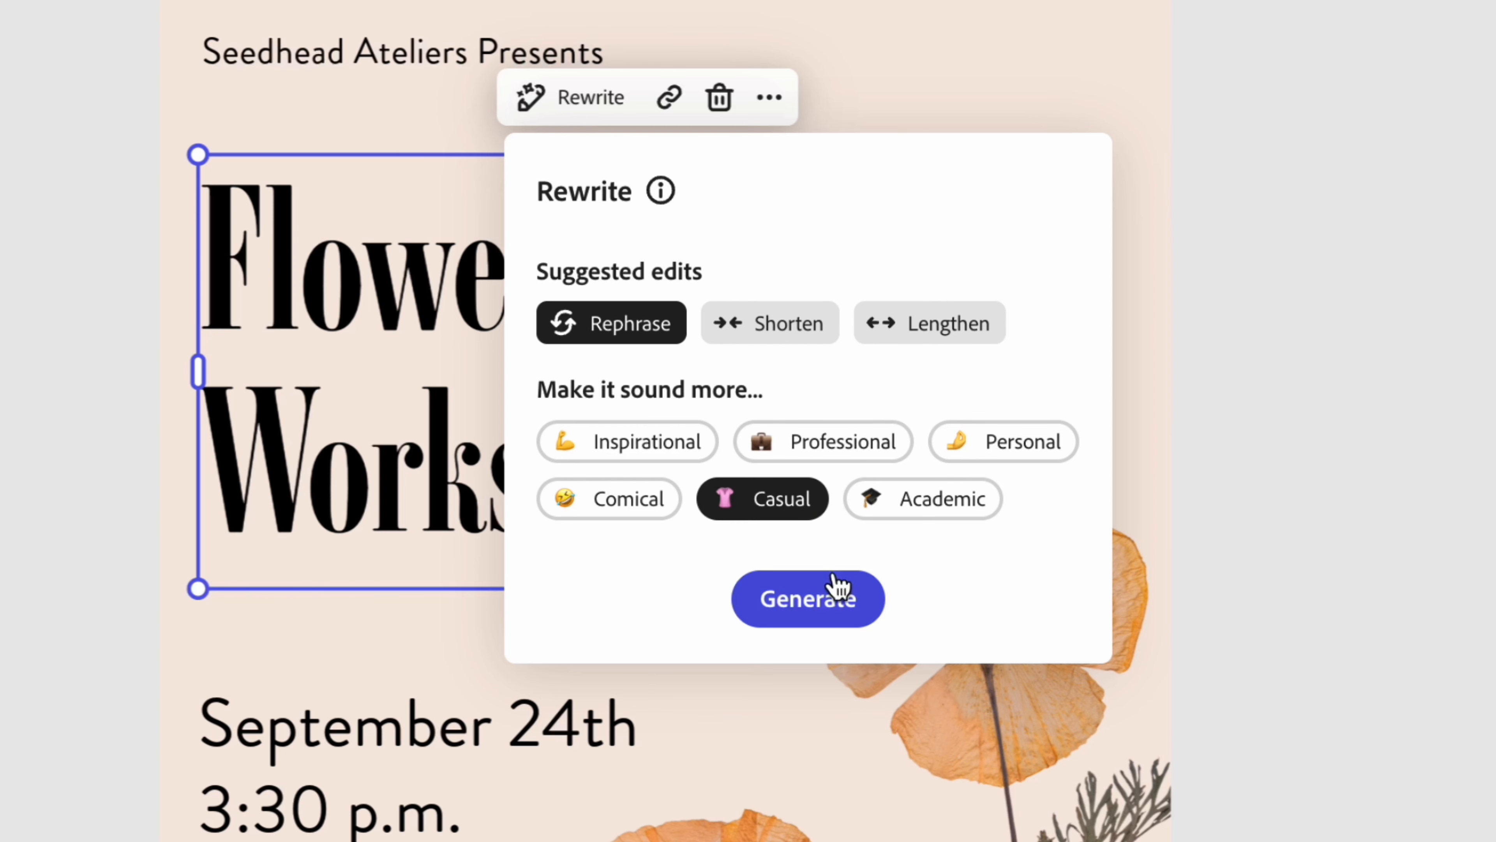
left_click(844, 604)
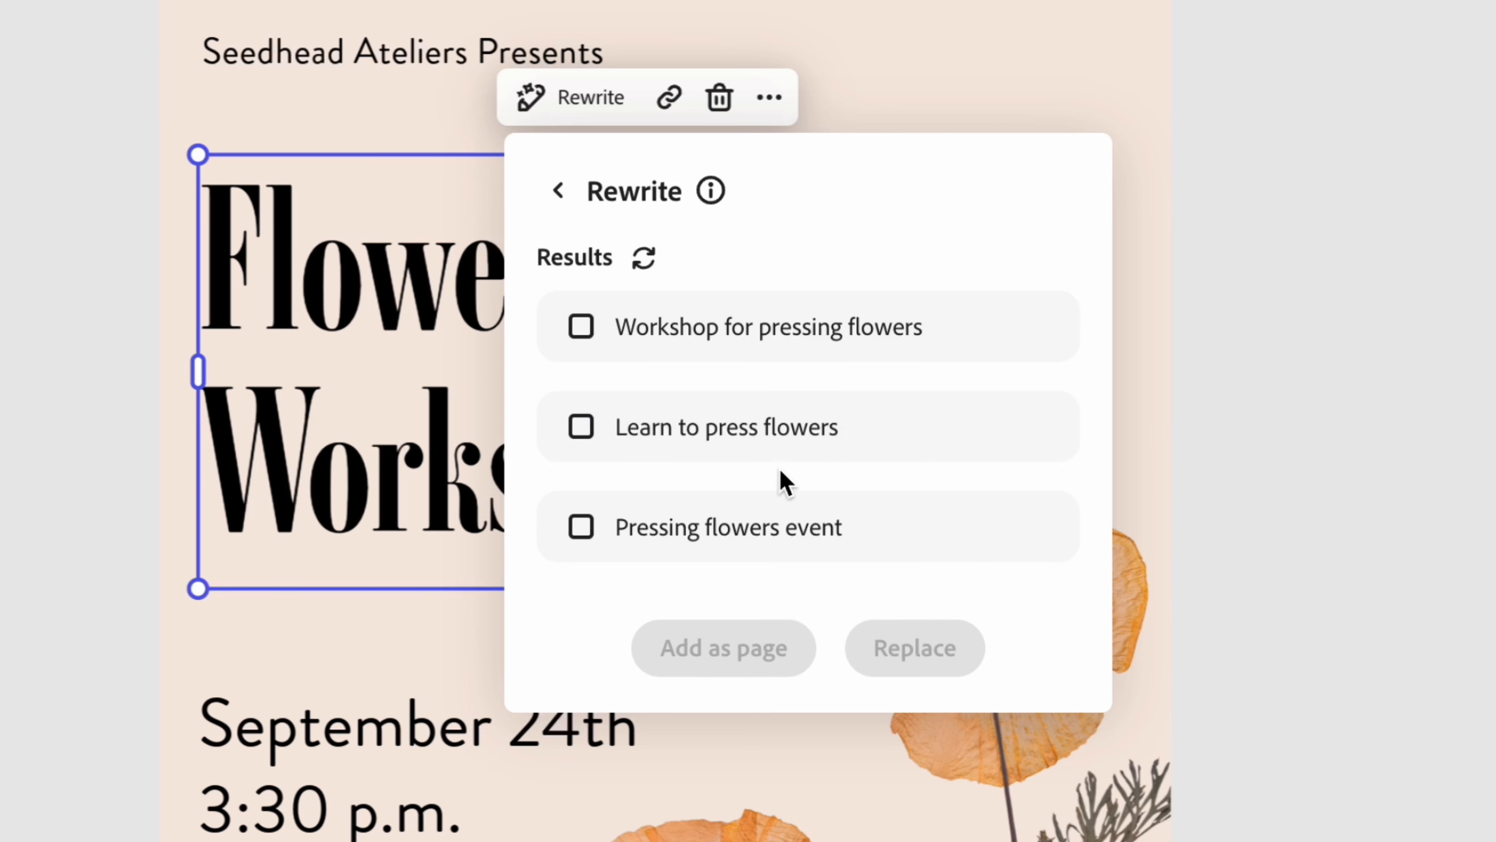
Add the rewrites "Learn to press flowers" and "Workshop for pressing flowers" as new pages
left_click(581, 429)
left_click(582, 327)
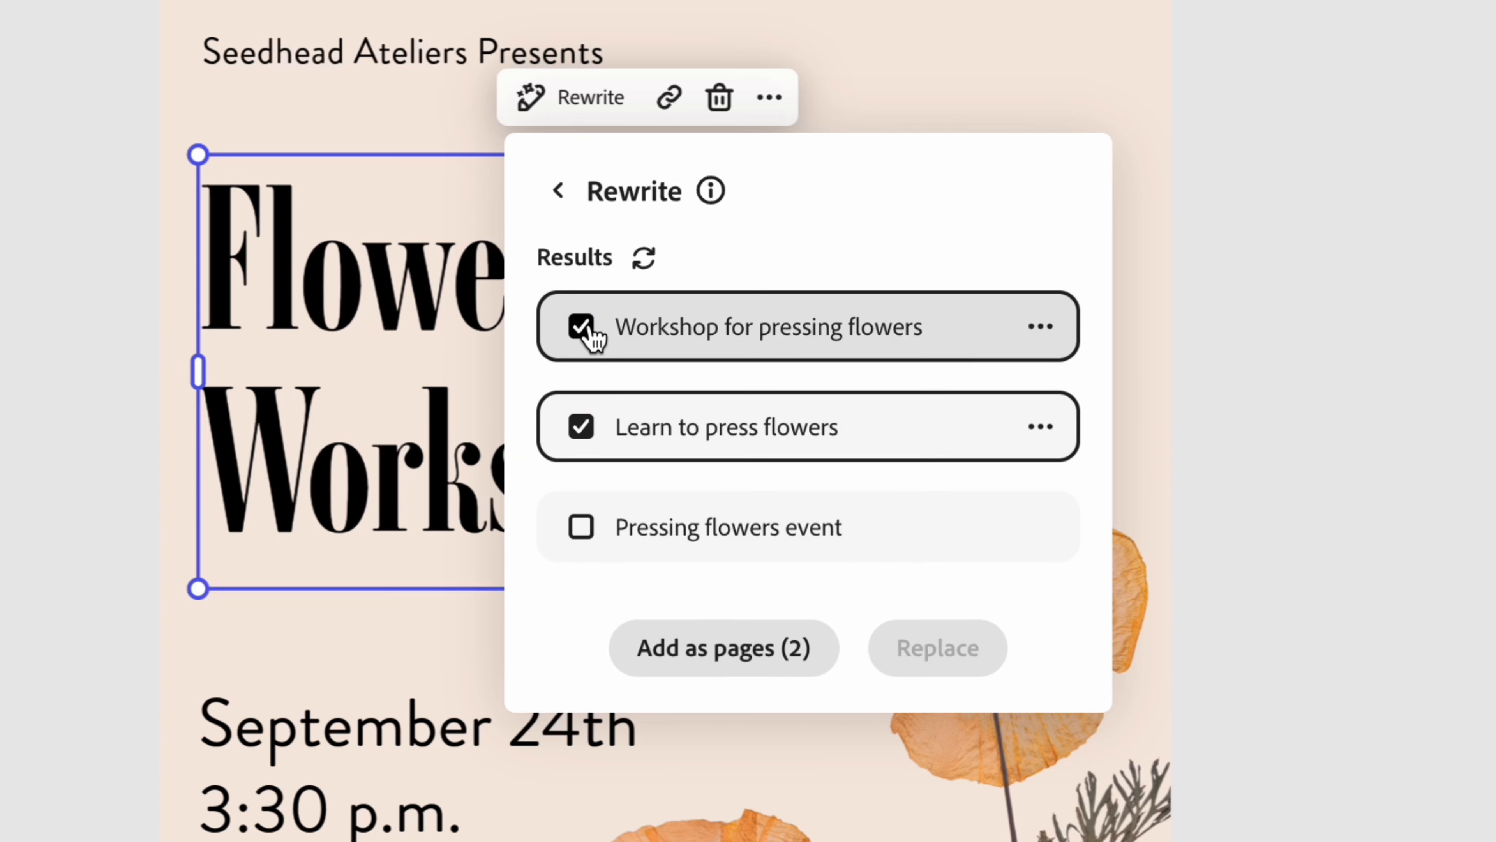
left_click(721, 653)
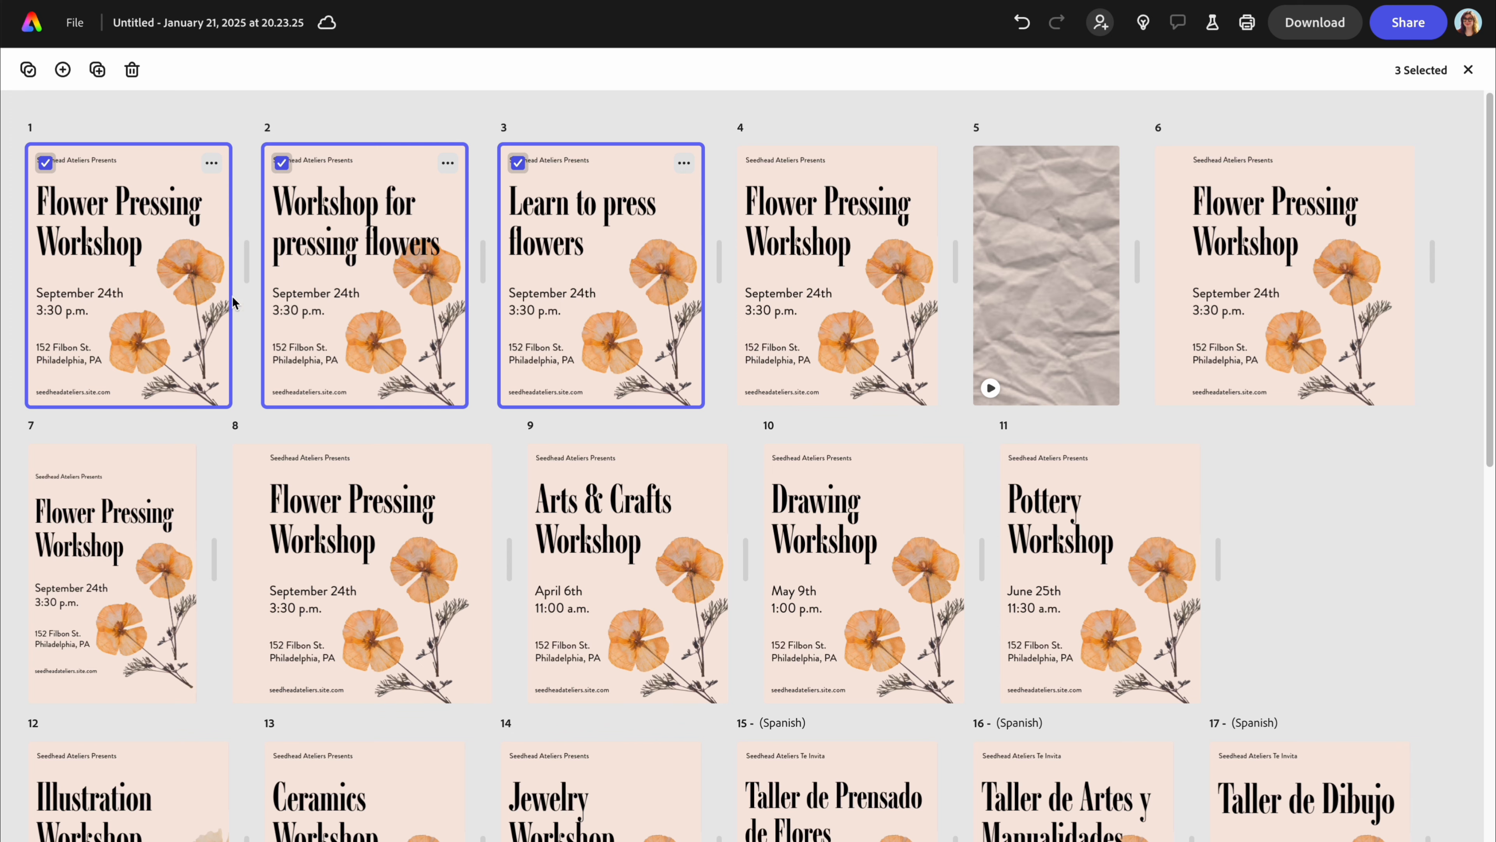
Reopen page 1 from the all-pages overview and deselect its heading
left_click(177, 289)
left_click(177, 288)
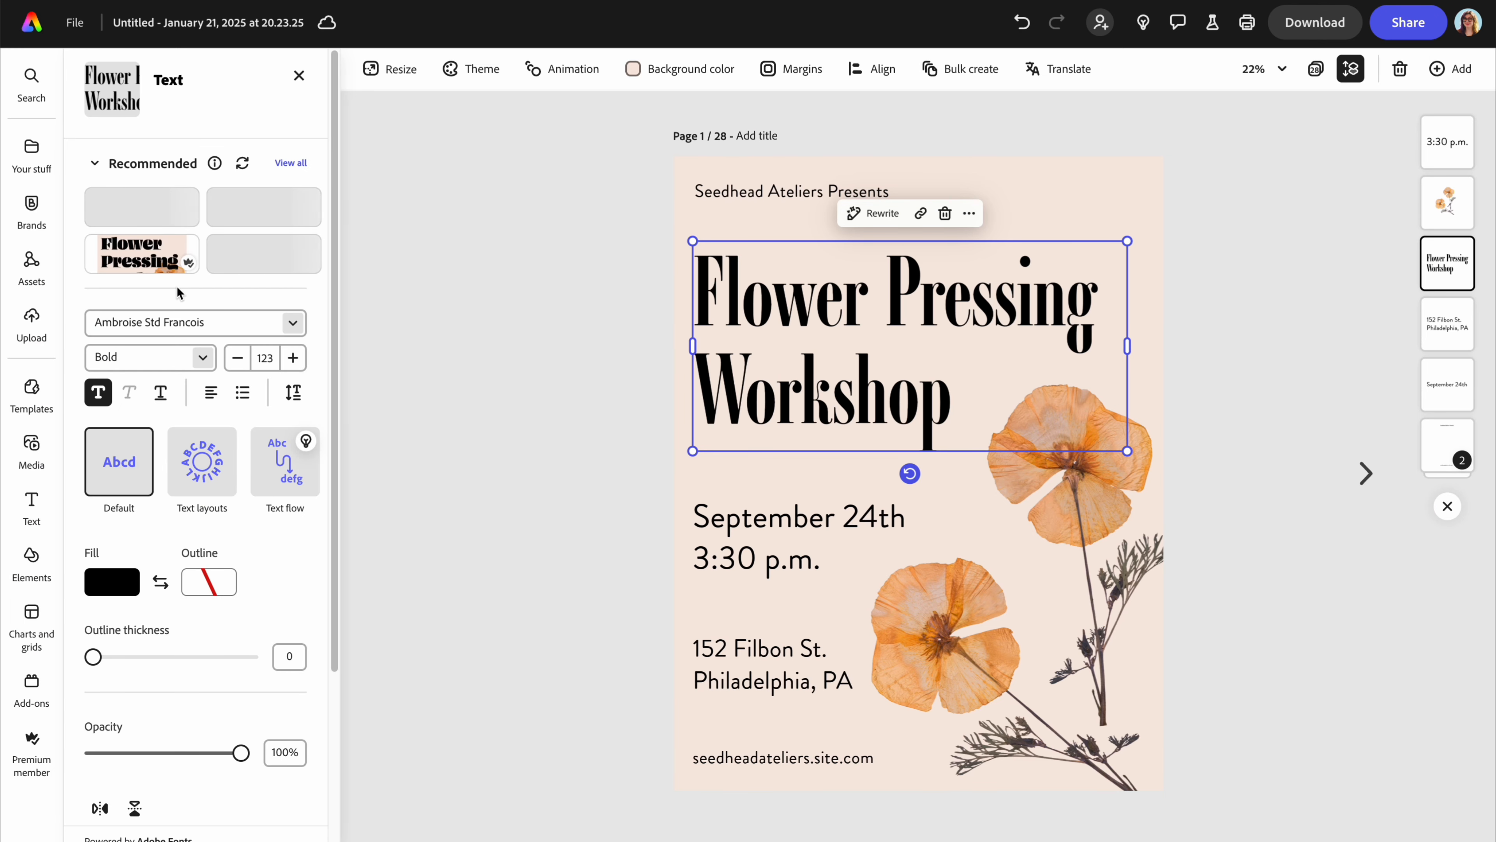
left_click(451, 311)
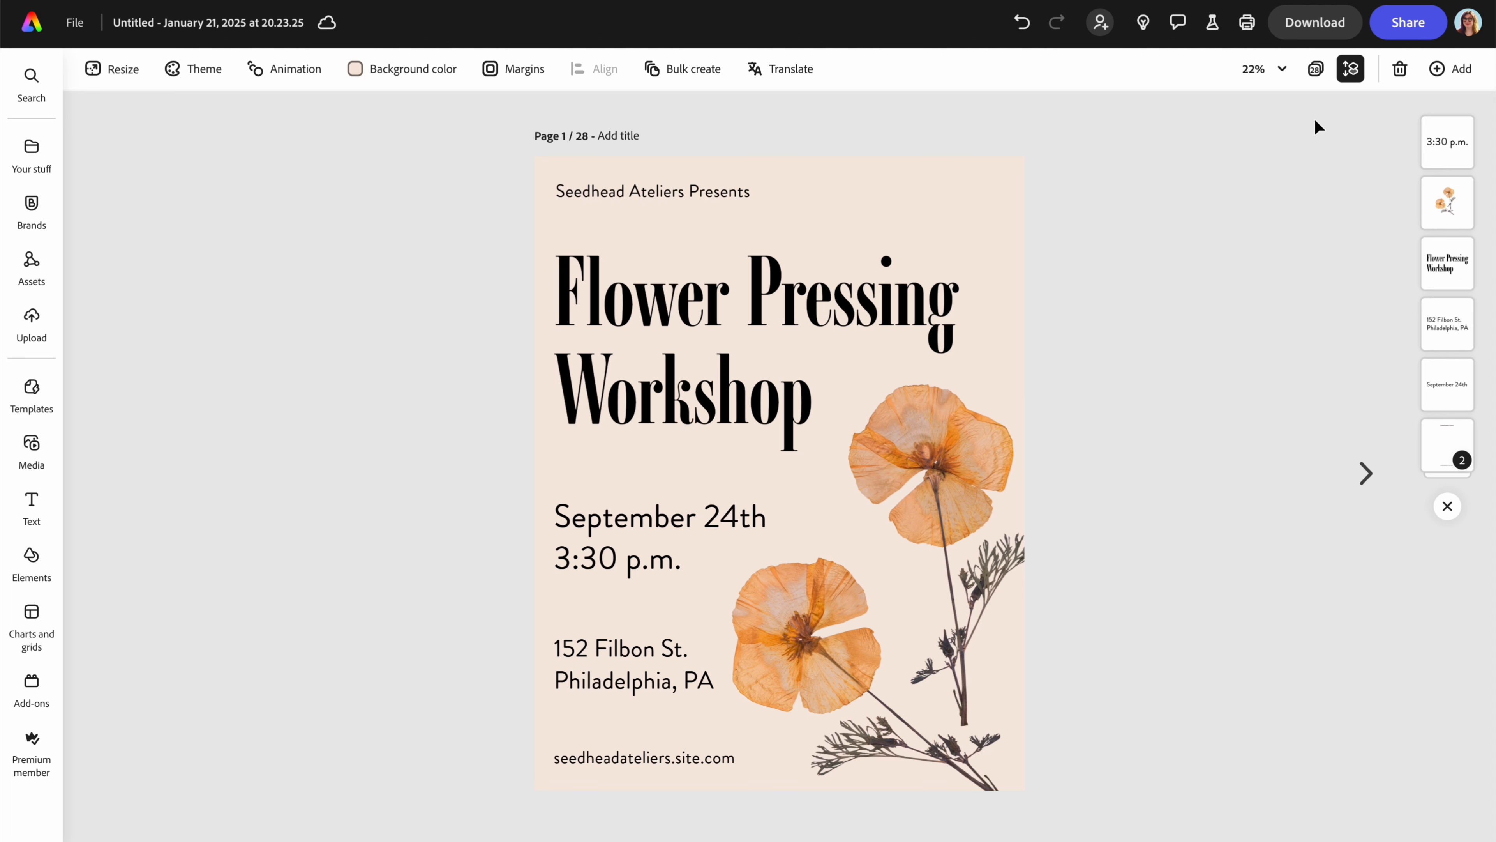
Examine the download file formats for the selected page and for all pages, and close the download options
left_click(1316, 22)
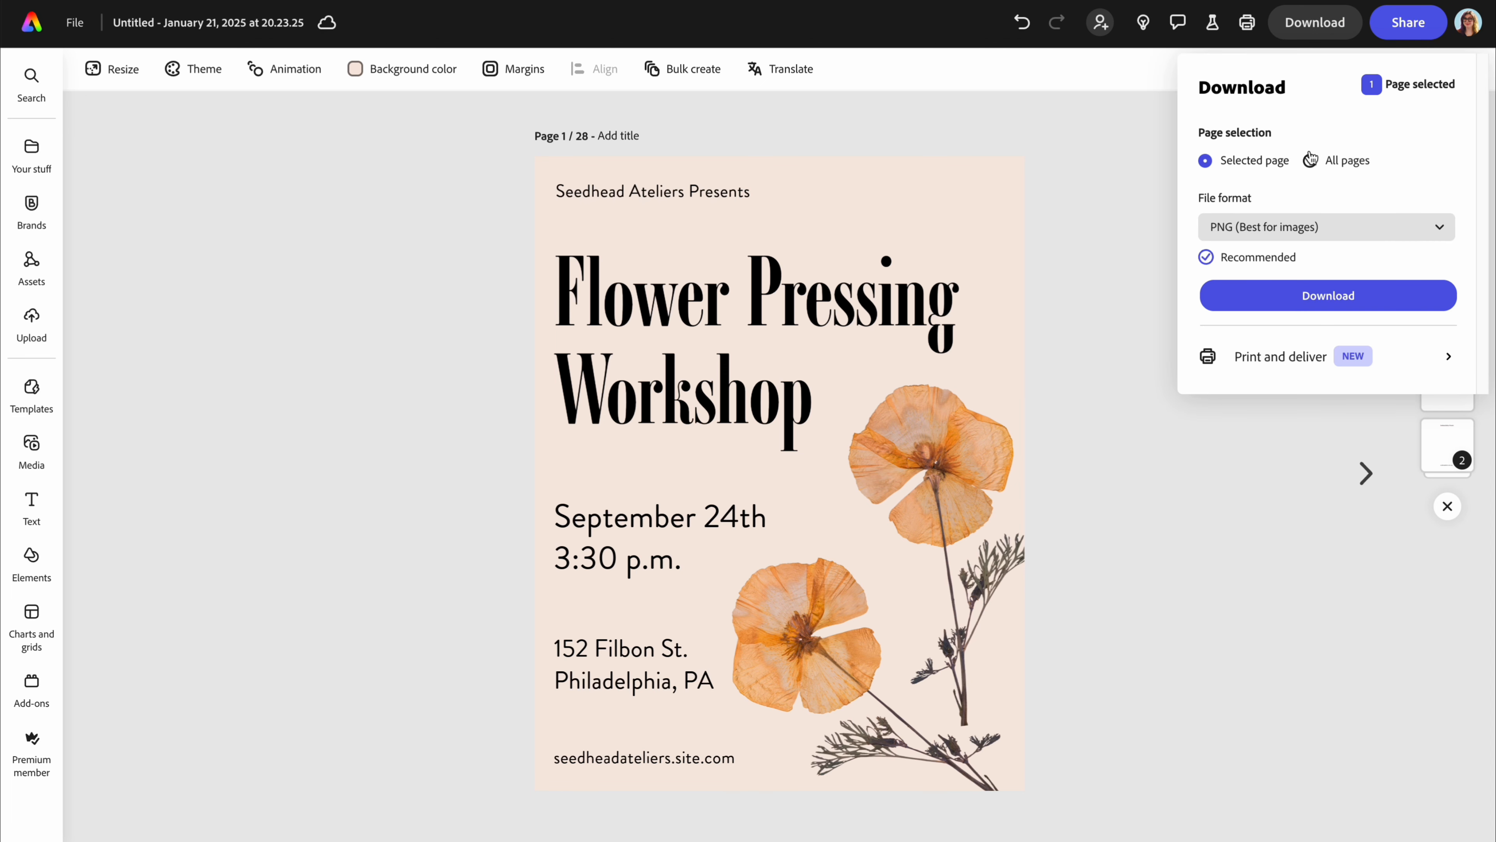
left_click(1296, 226)
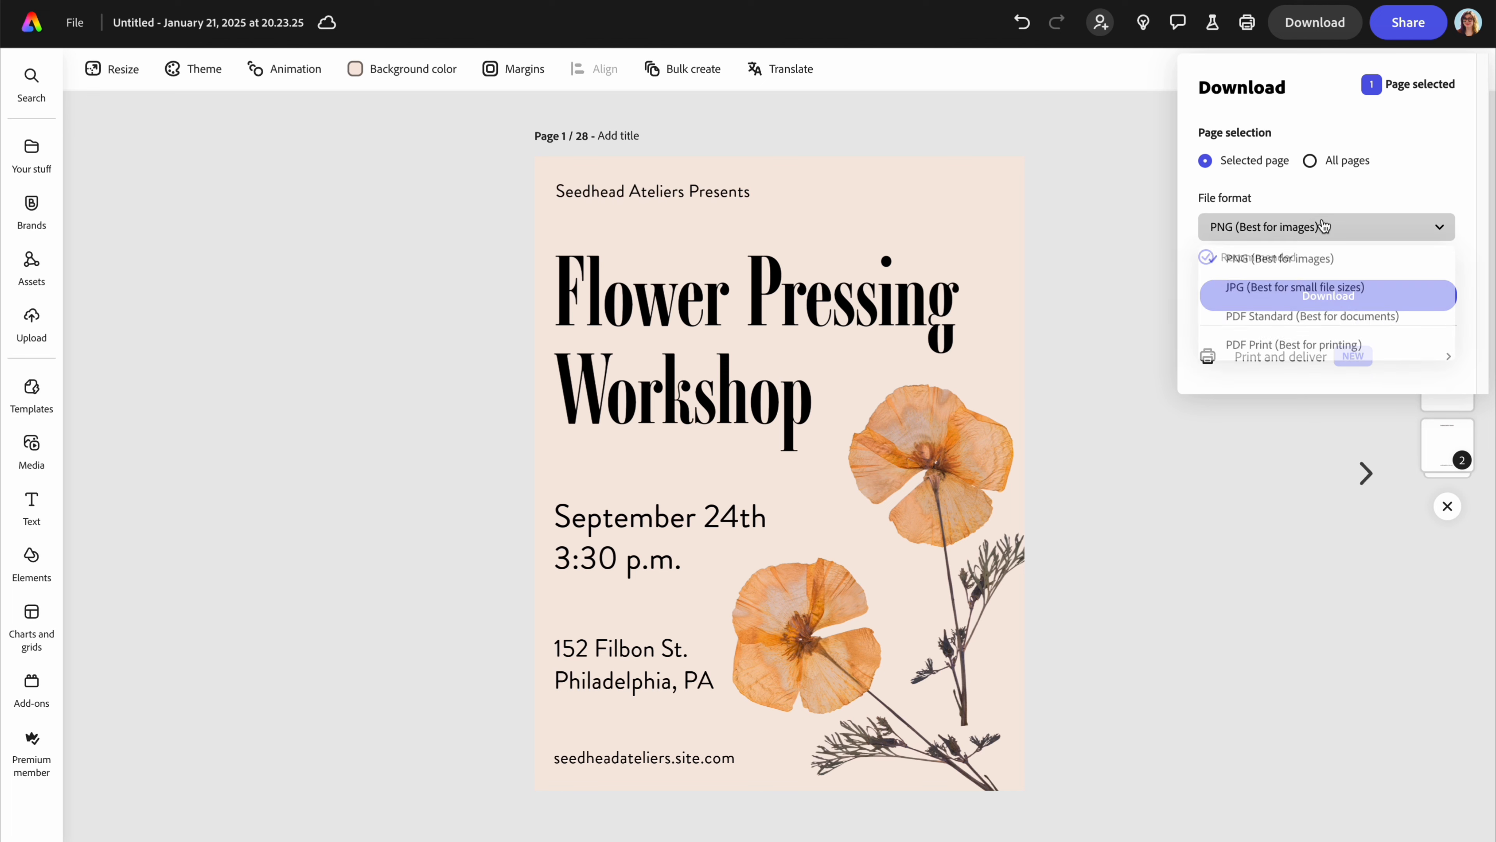
left_click(1159, 138)
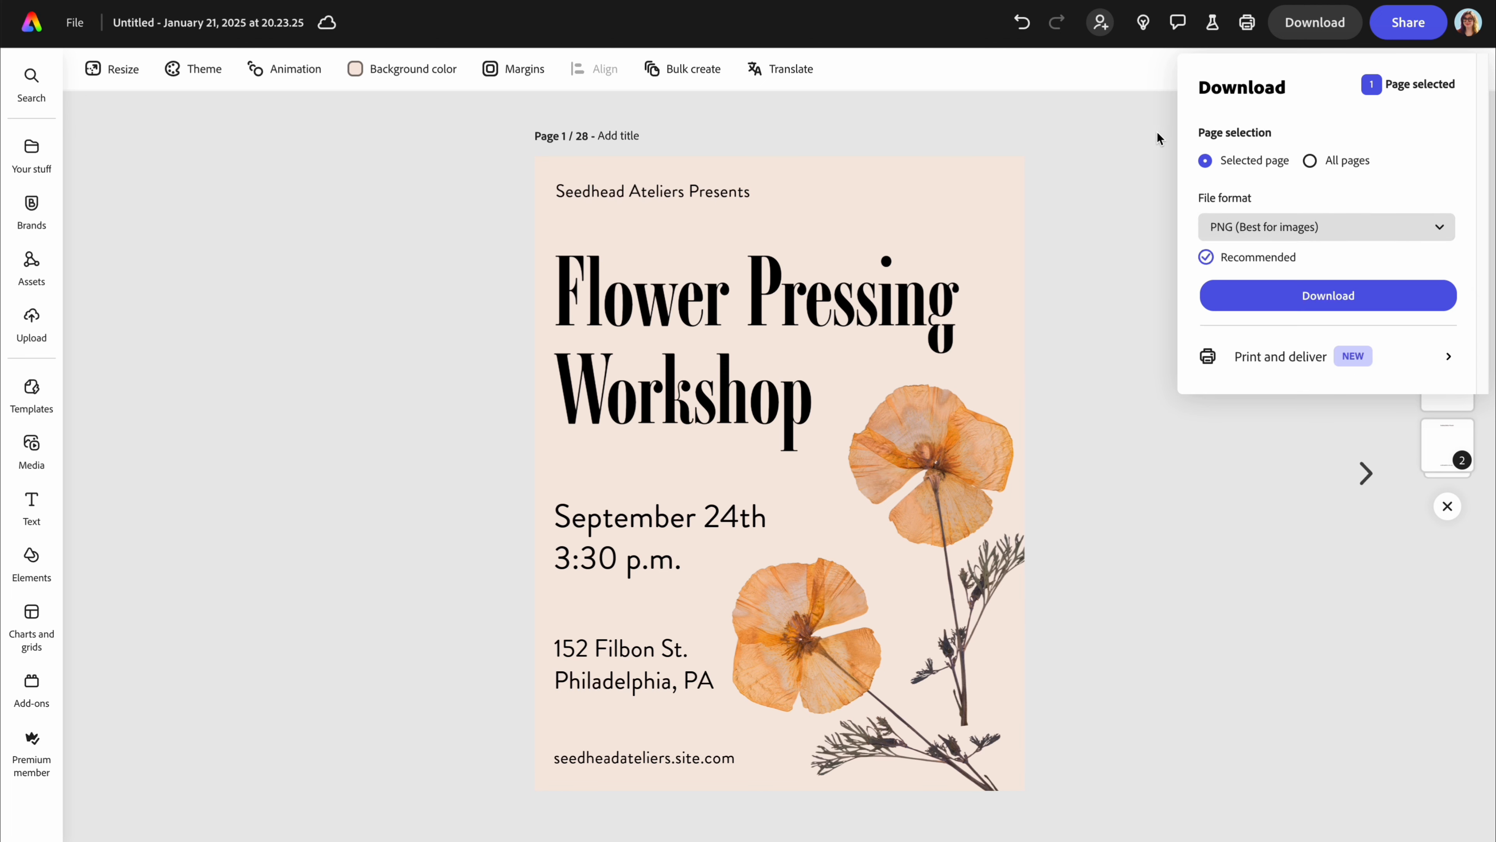
left_click(1309, 161)
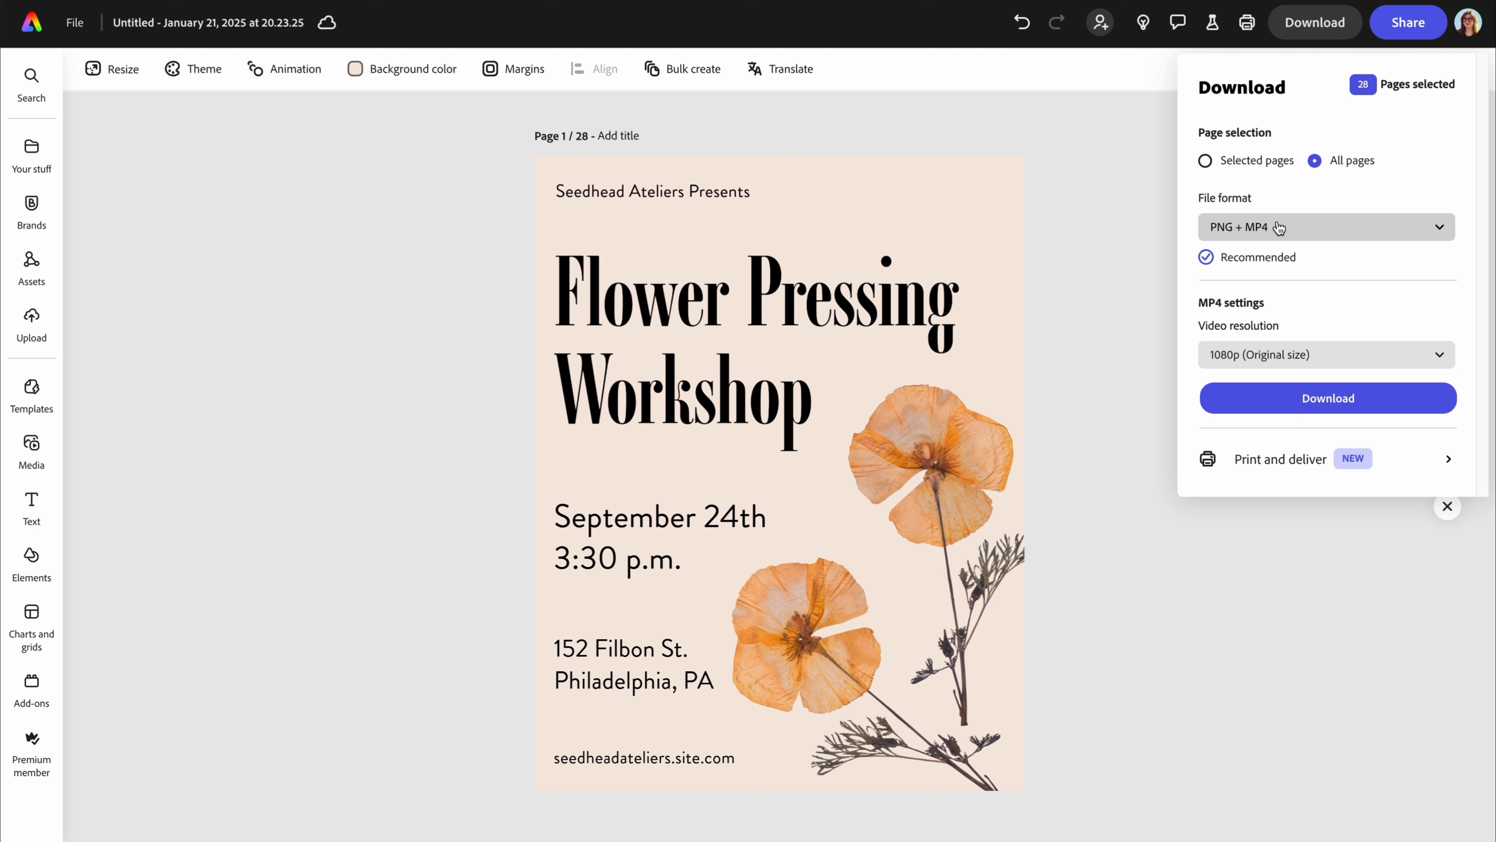
left_click(1115, 139)
Start making a template from the file and review the brands it can be saved to
left_click(1410, 30)
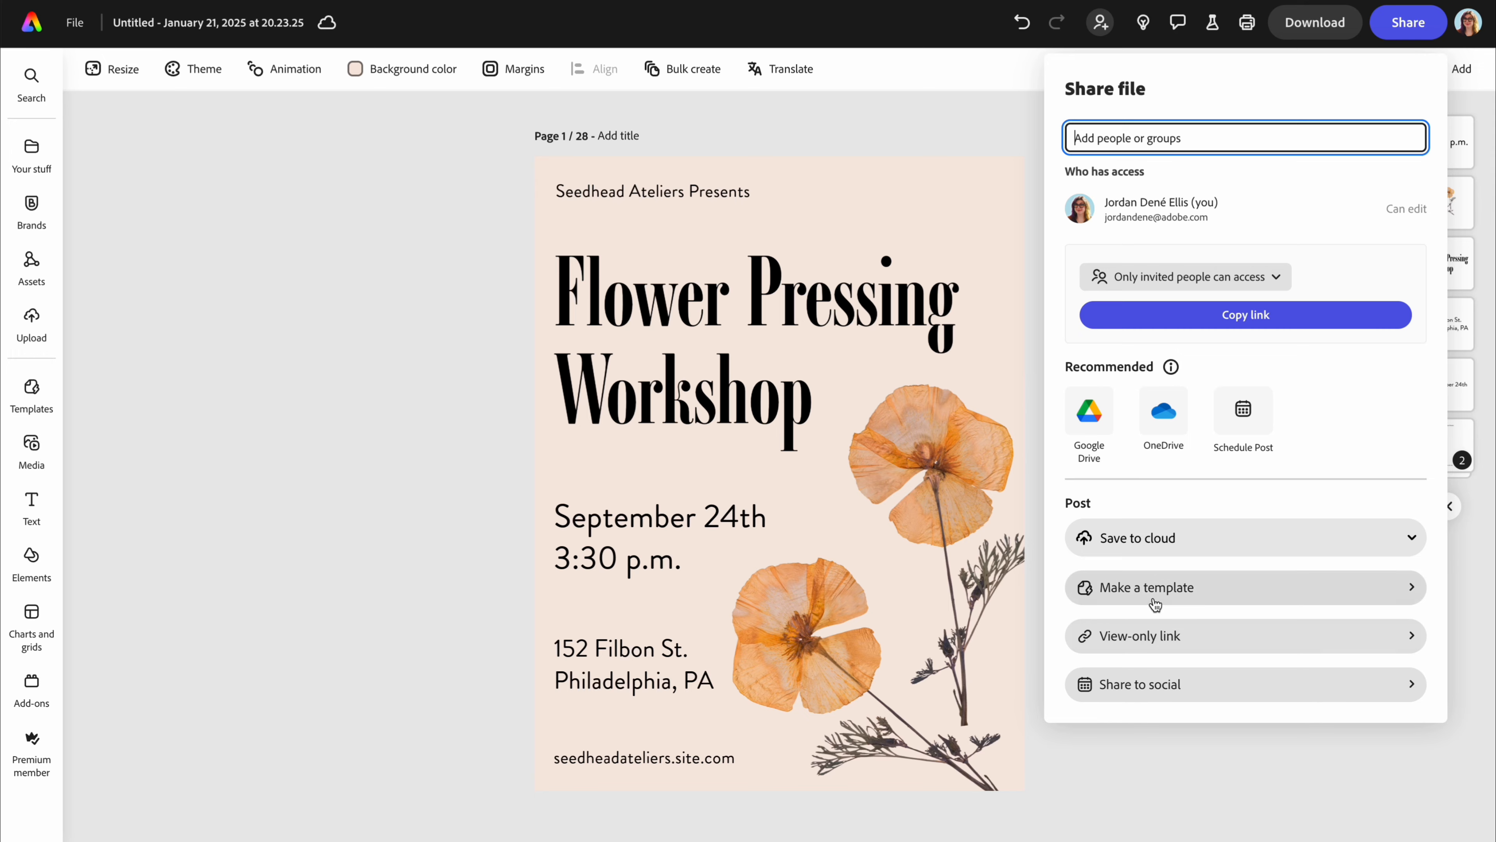
left_click(1155, 601)
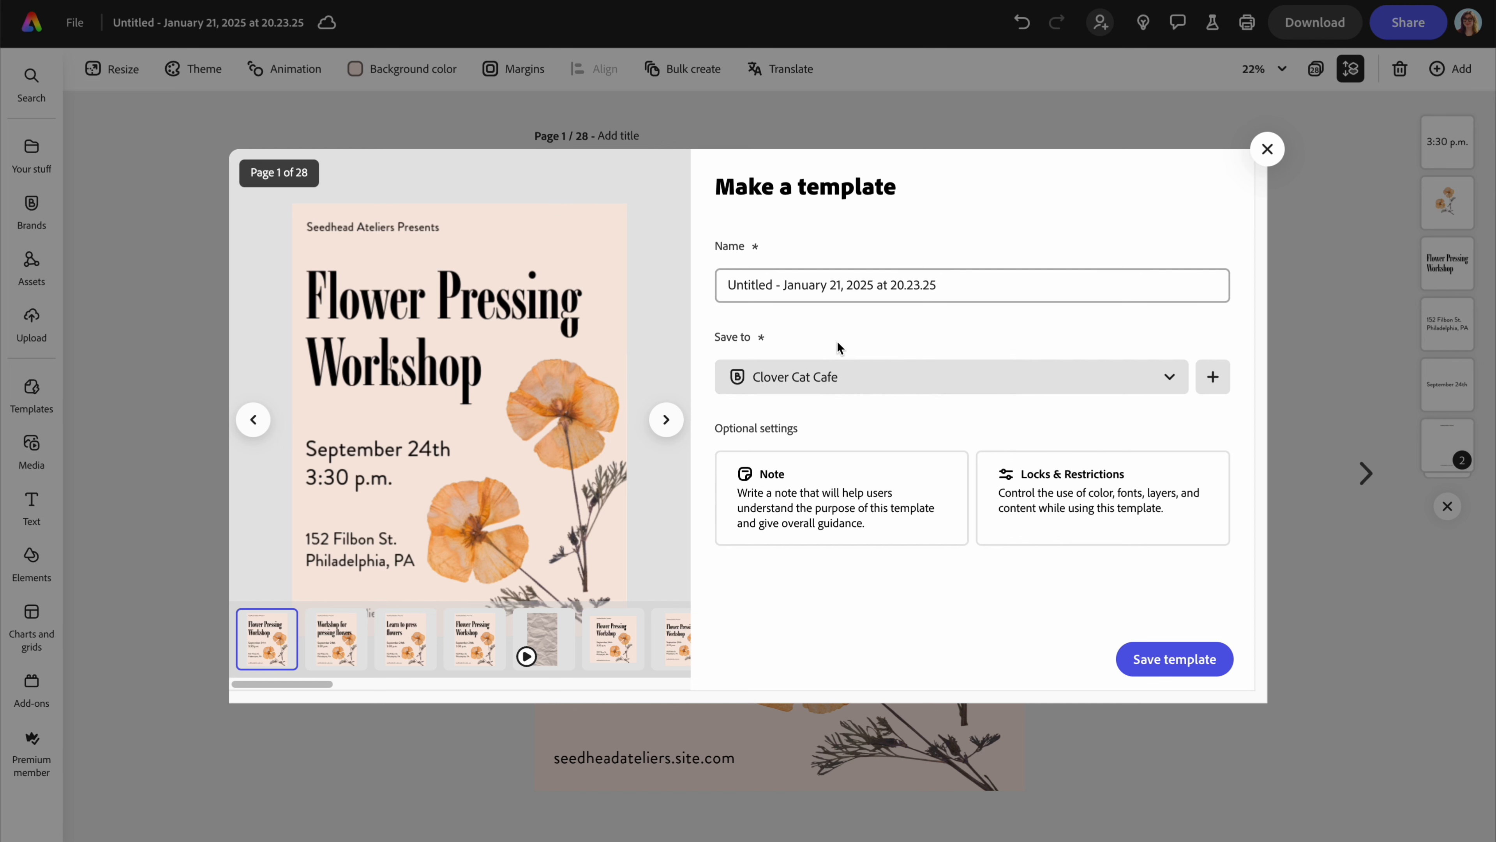
left_click(974, 381)
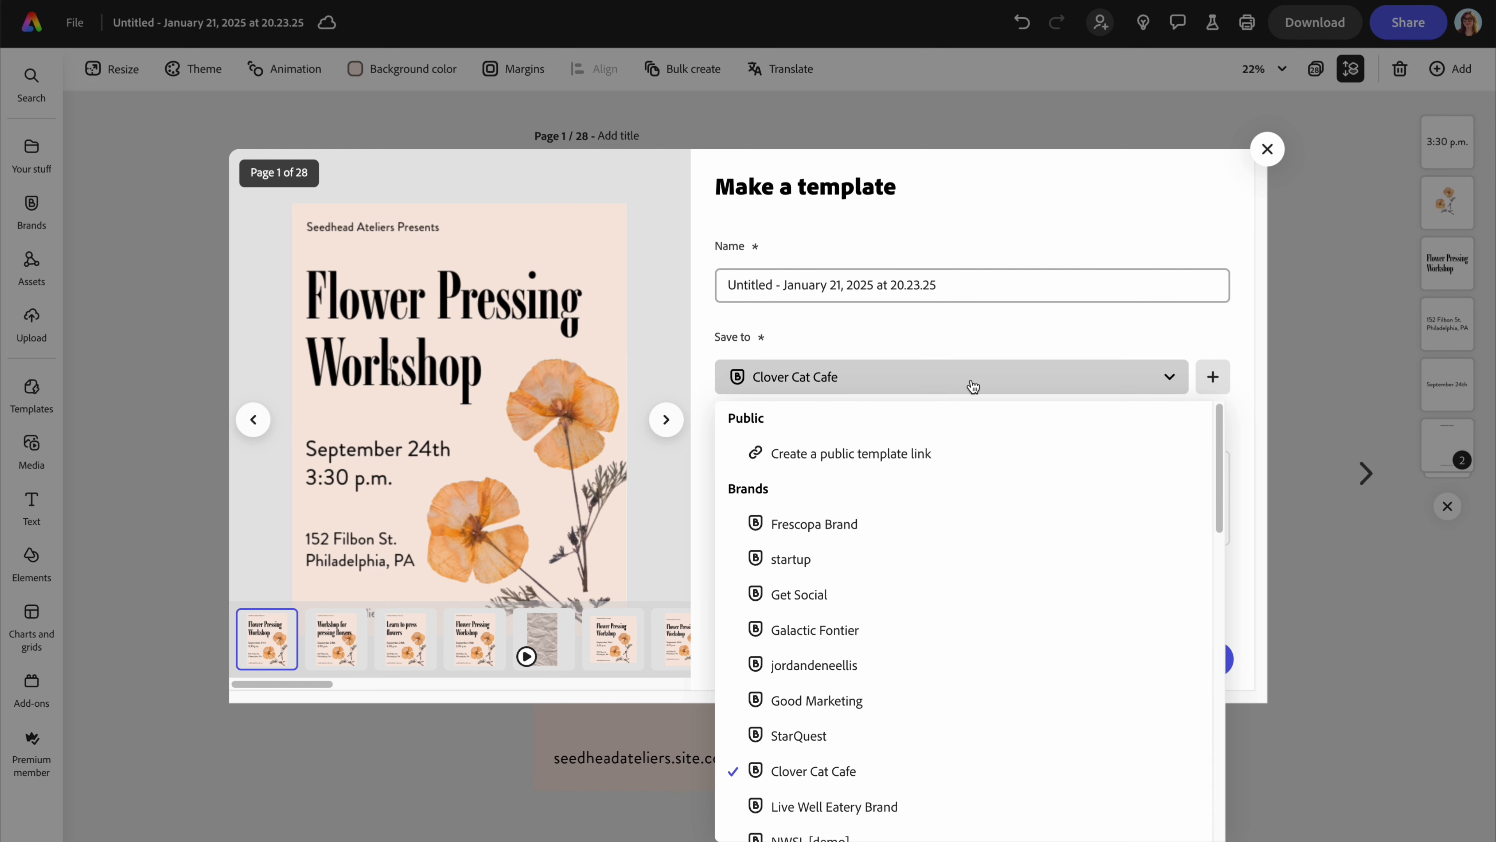
left_click(952, 339)
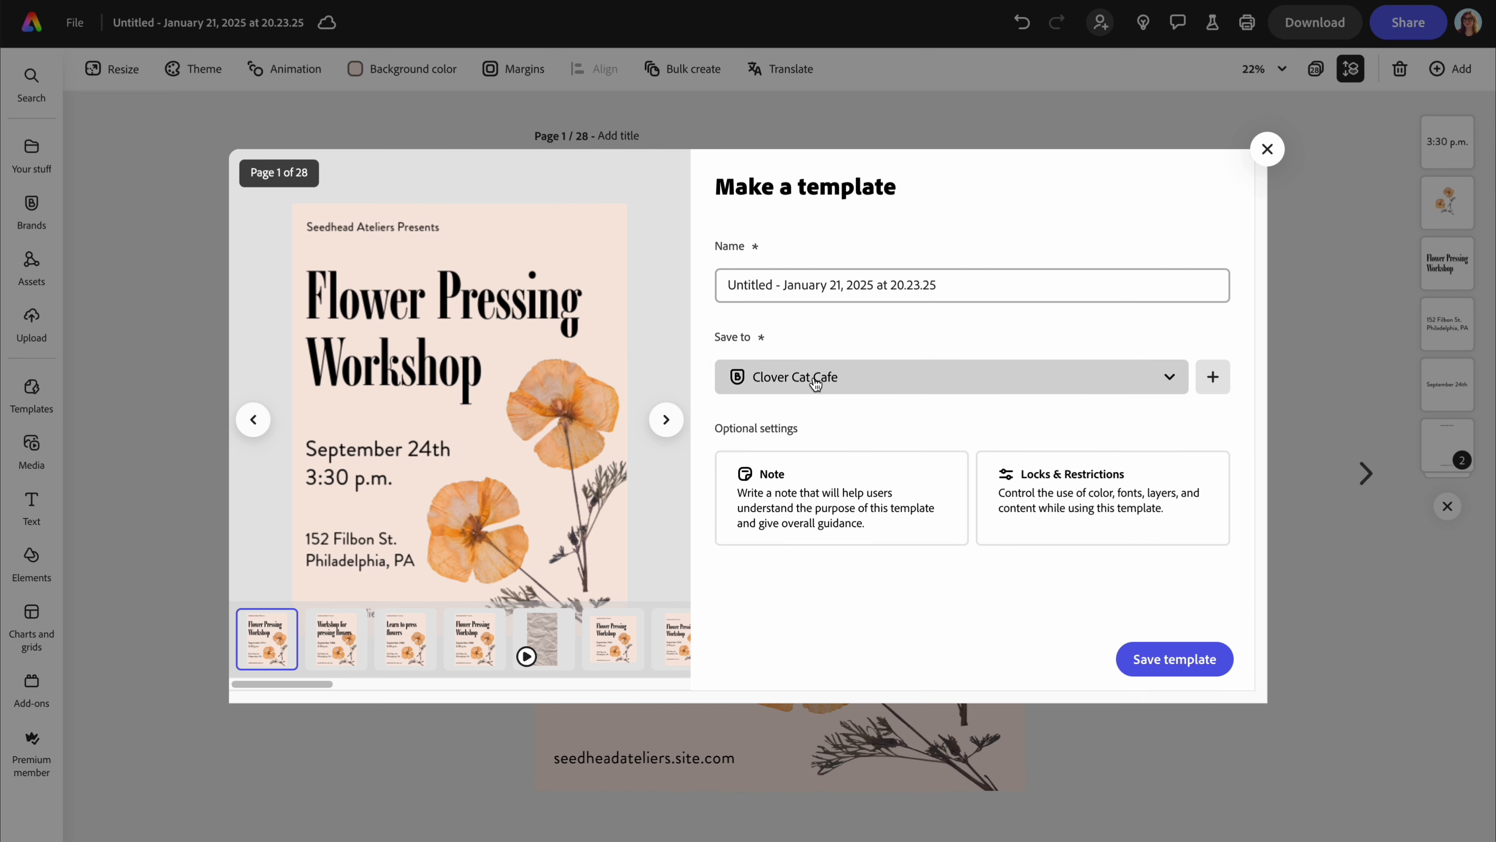
Try restricting the template to Clover Cat Cafe colors and fonts, and leave the template setup without saving
left_click(1037, 477)
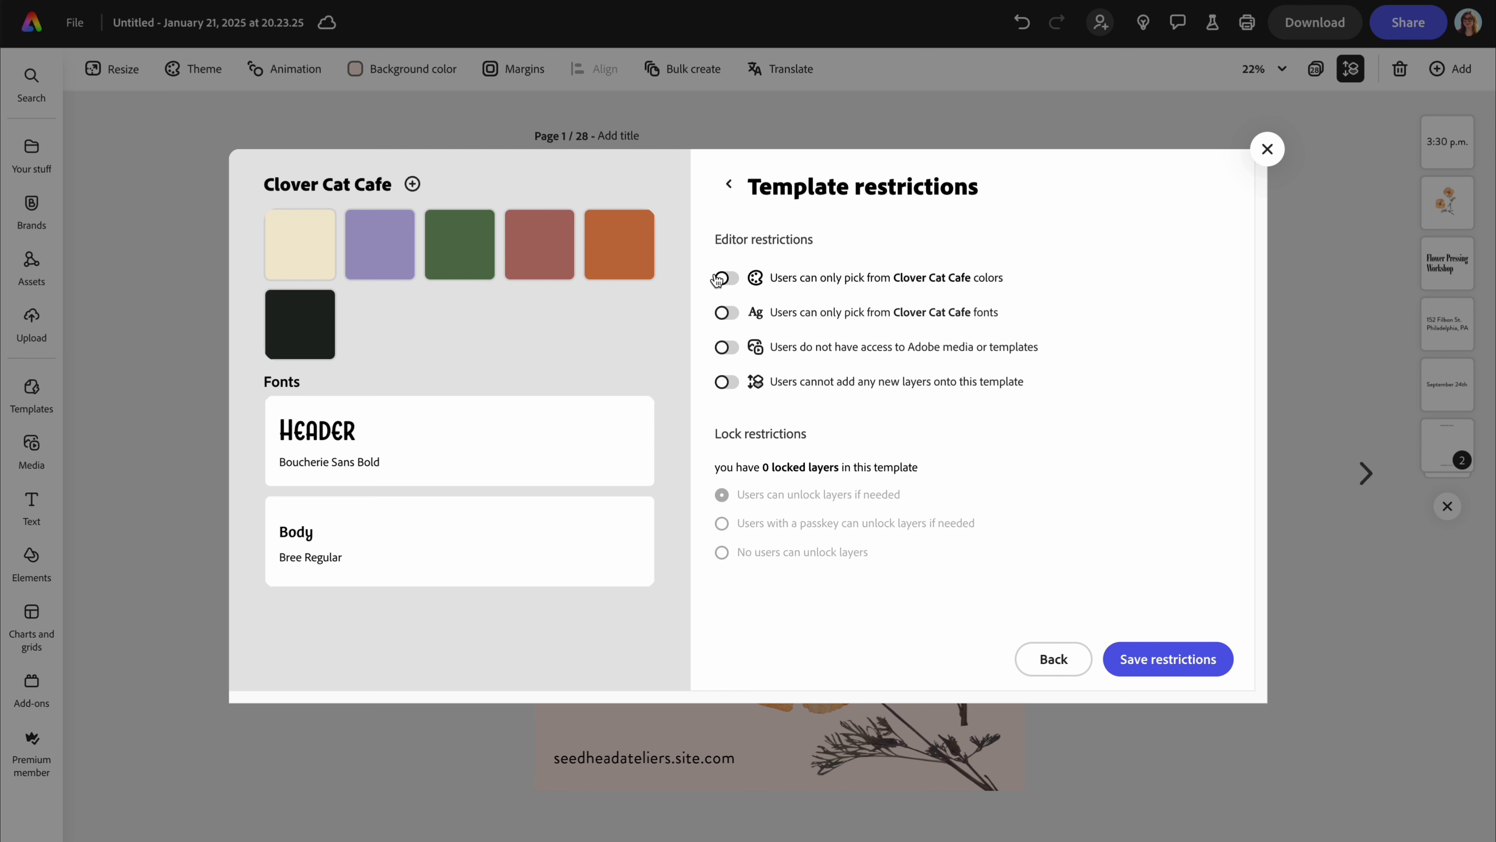
left_click(731, 277)
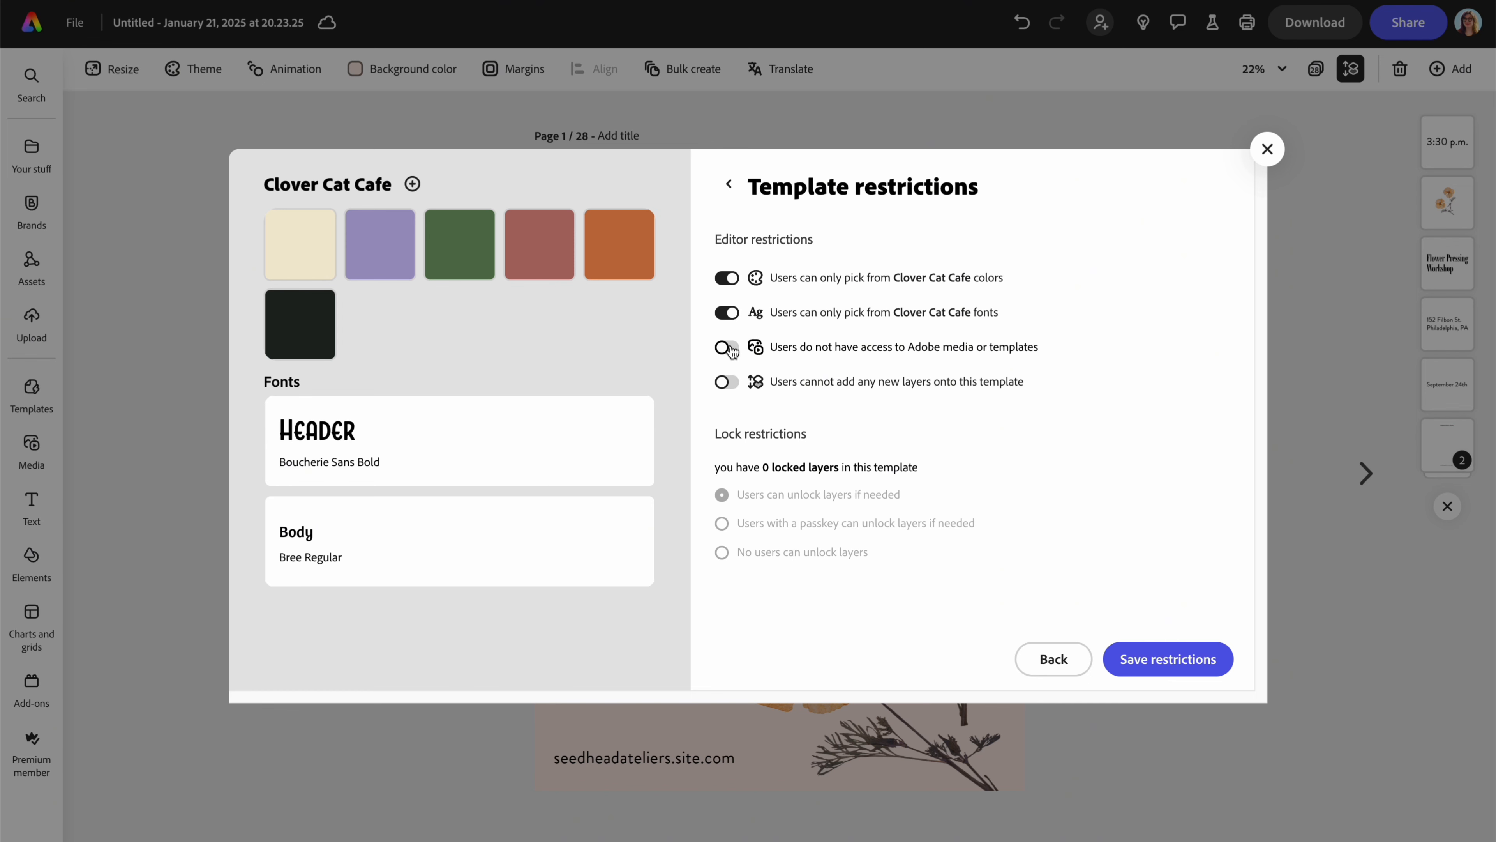
left_click(1266, 150)
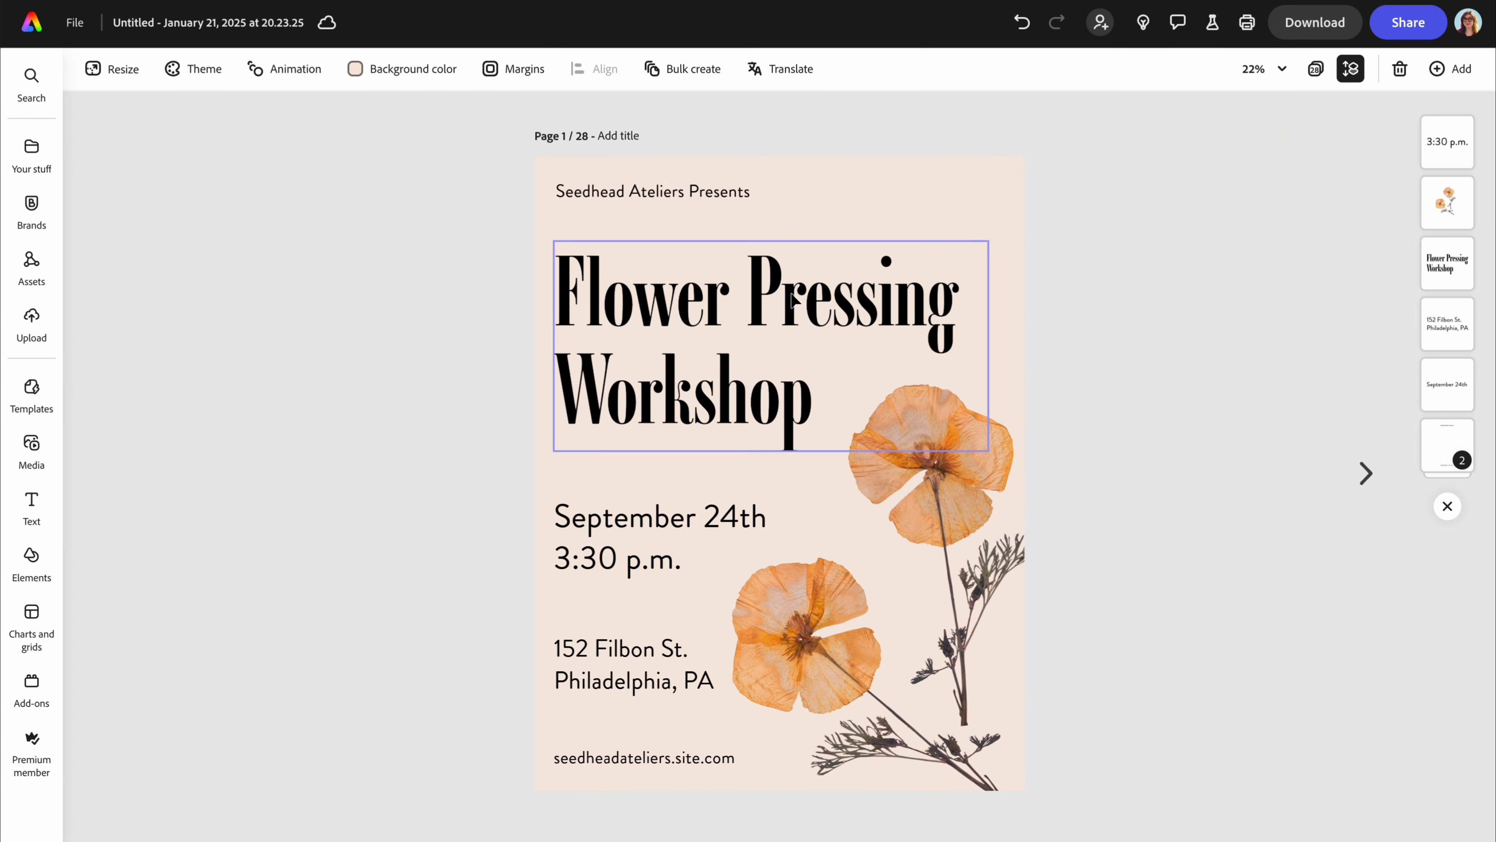
Lock the "Flower Pressing Workshop" heading on page 1 while allowing its text to be replaced
left_click(794, 333)
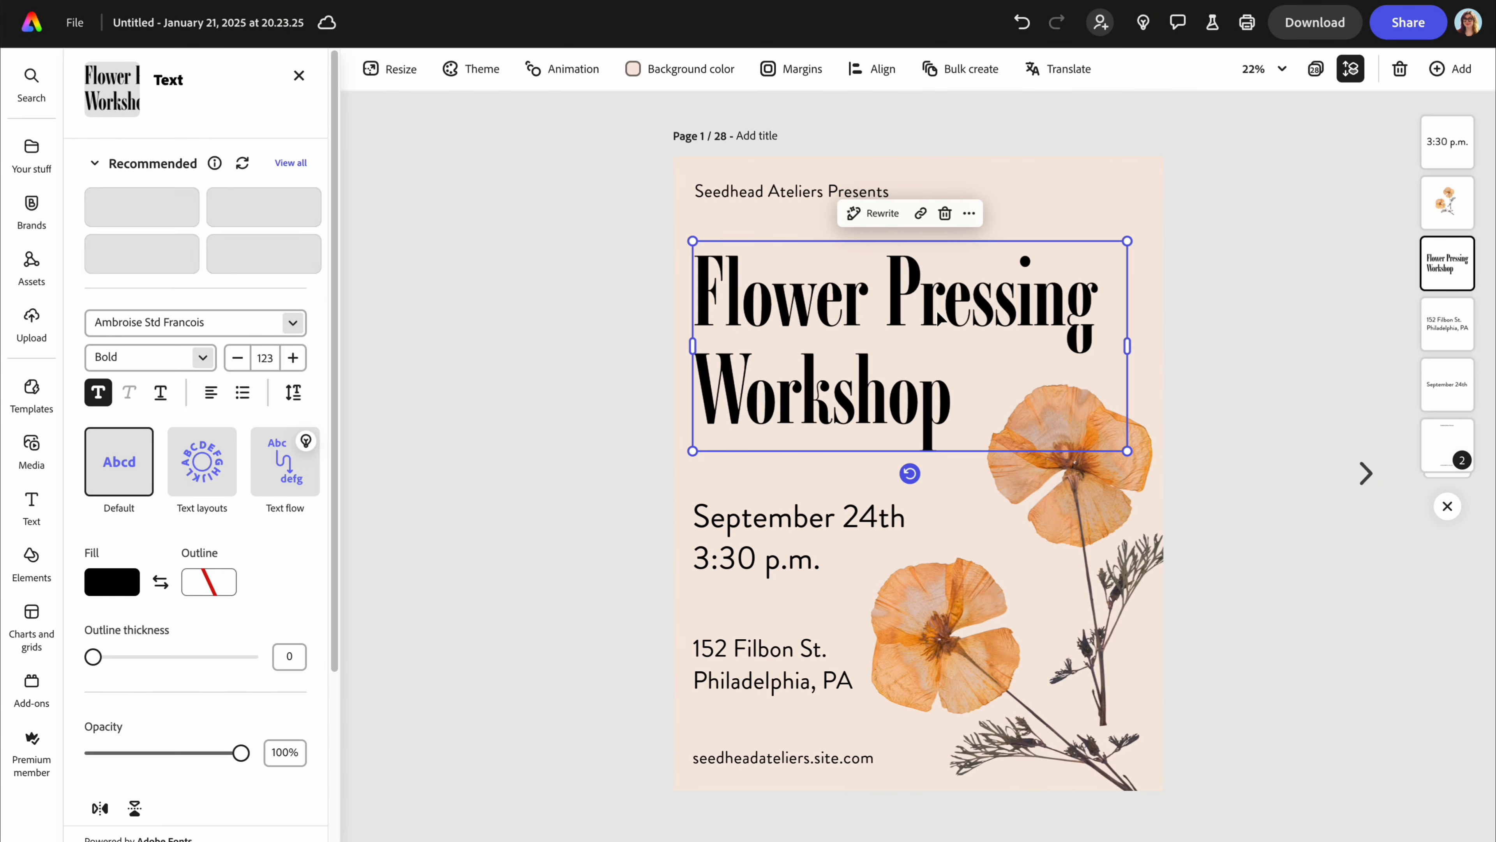
left_click(969, 213)
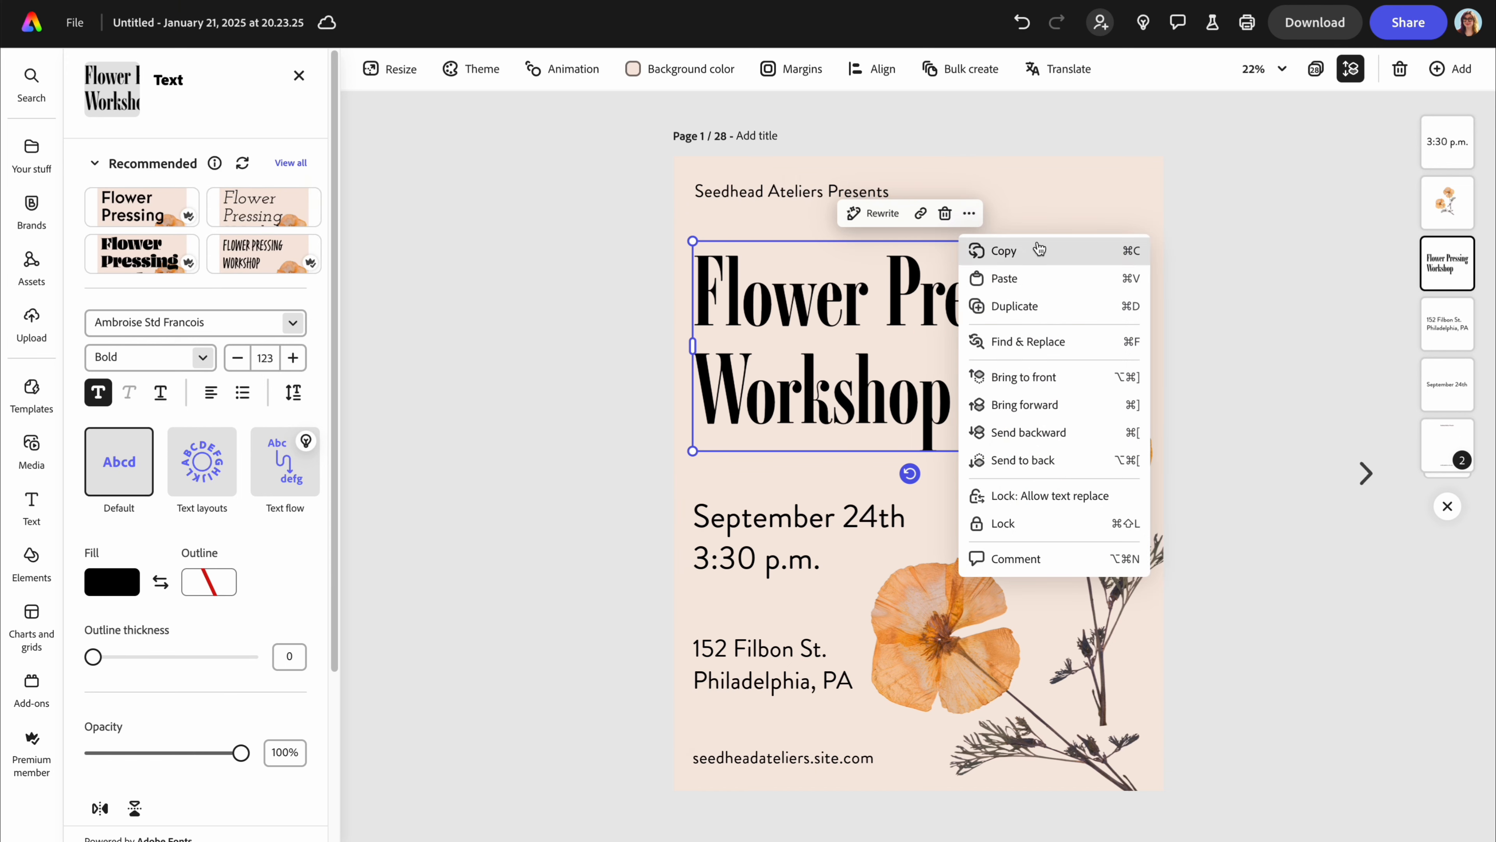
left_click(1055, 494)
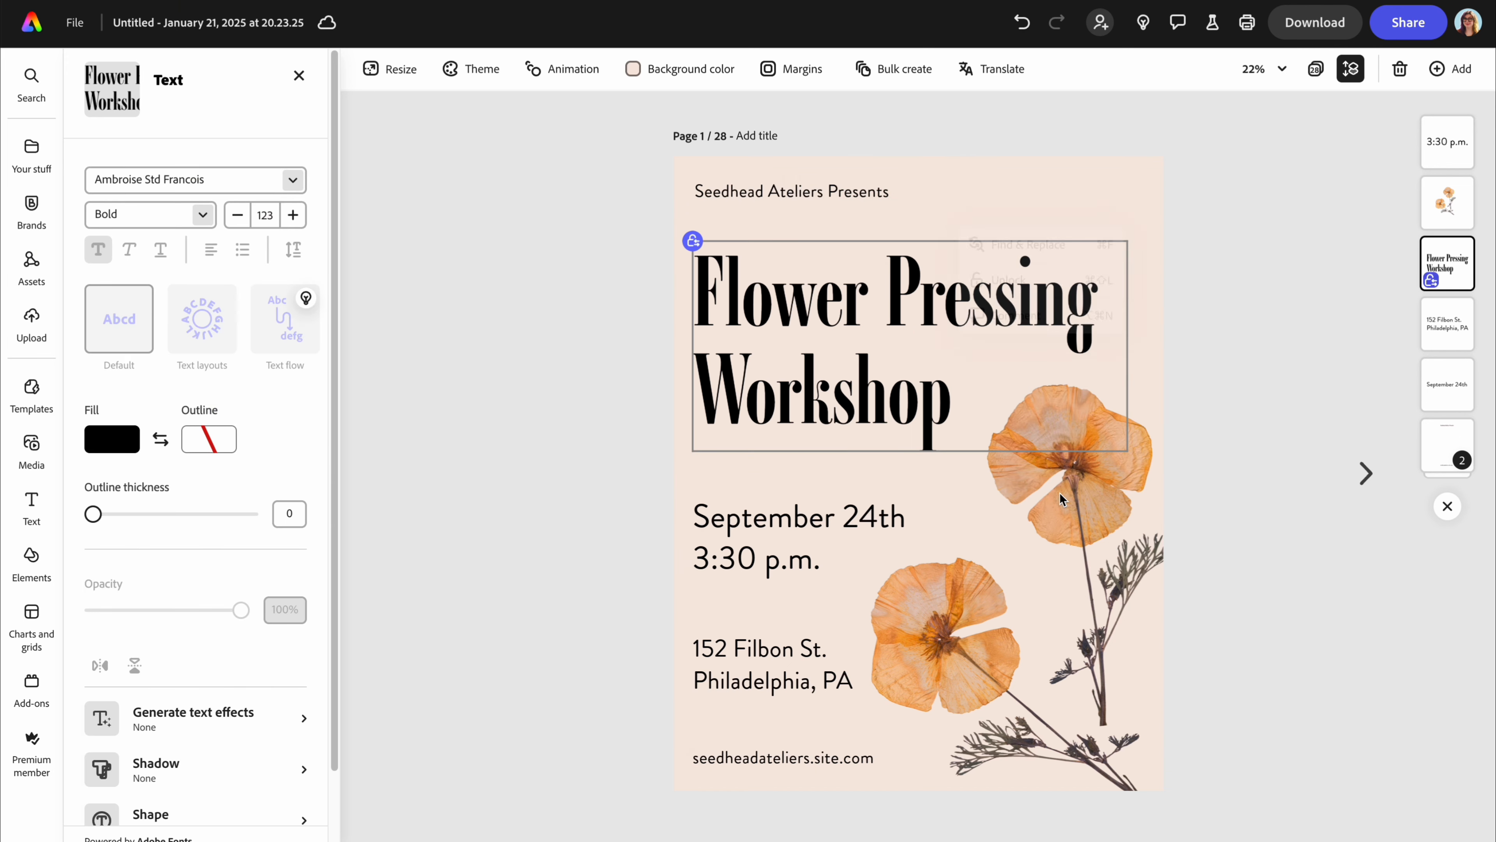
Lock the pressed-flower image on page 1 while allowing the image to be replaced, and deselect it
left_click(1025, 567)
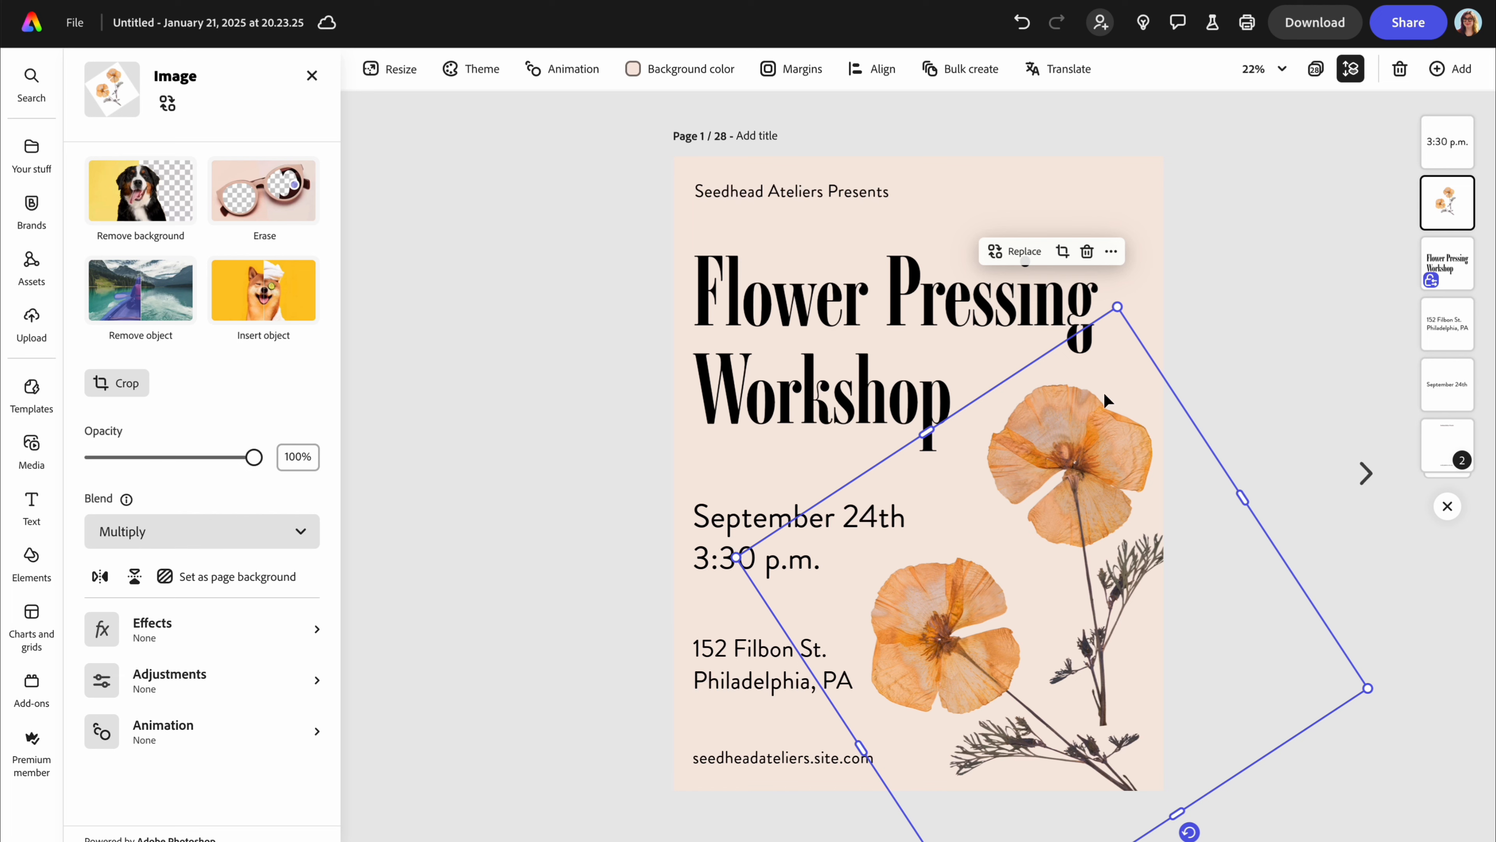
left_click(1111, 251)
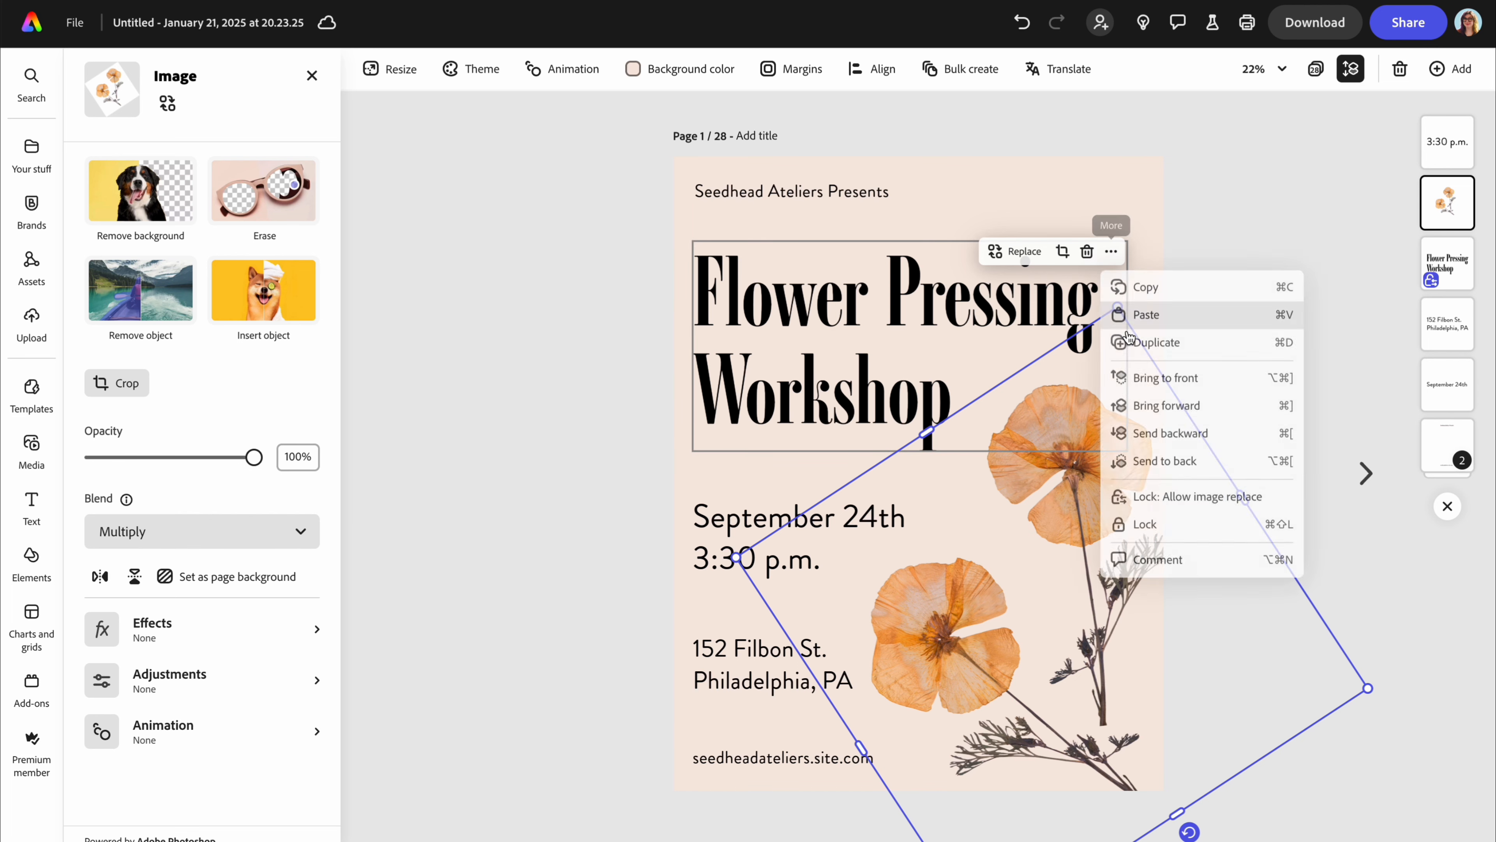
left_click(1158, 500)
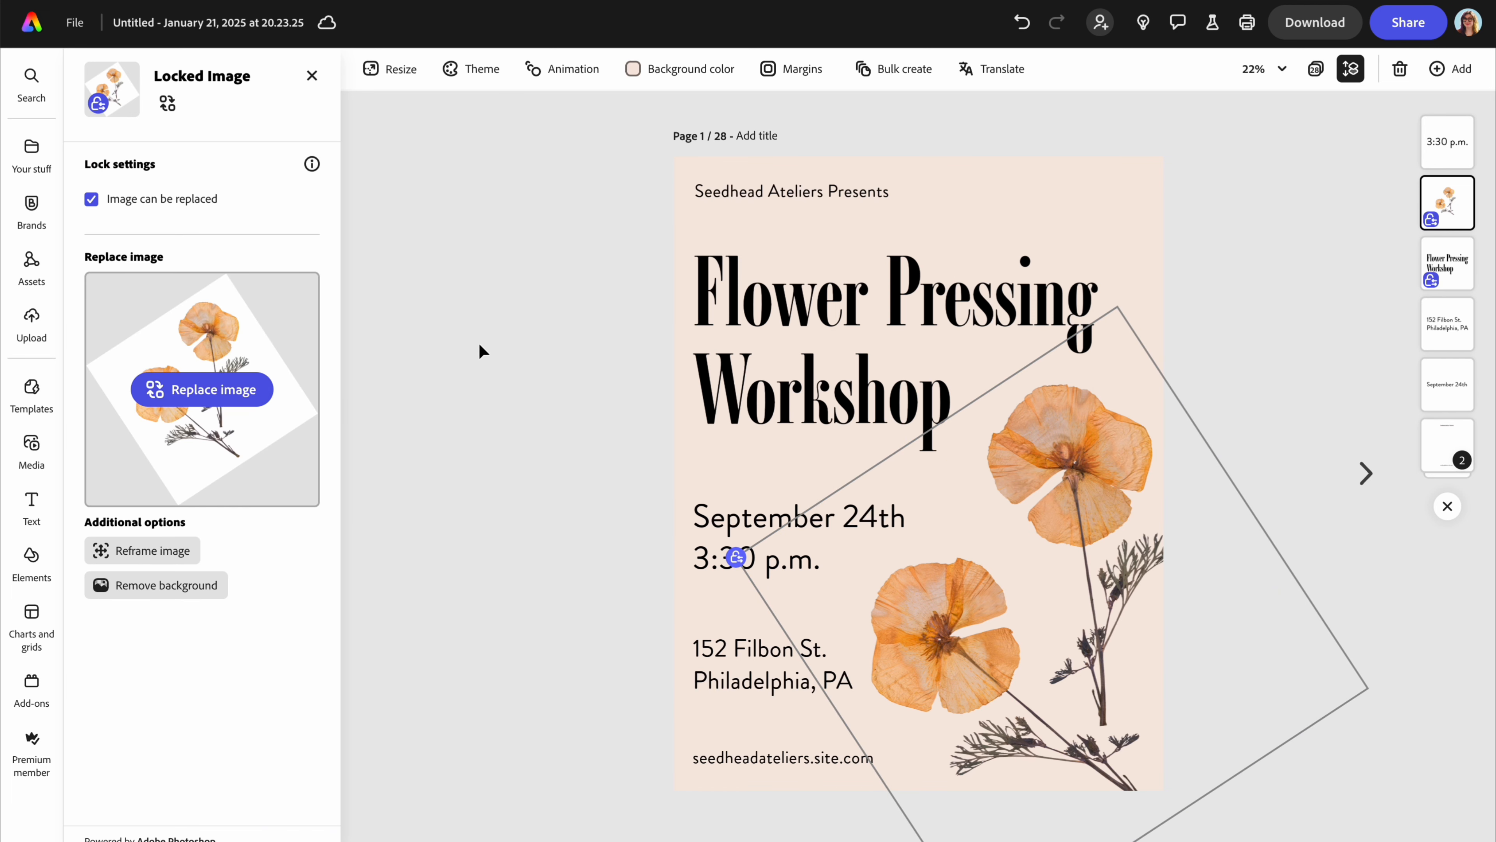
left_click(508, 218)
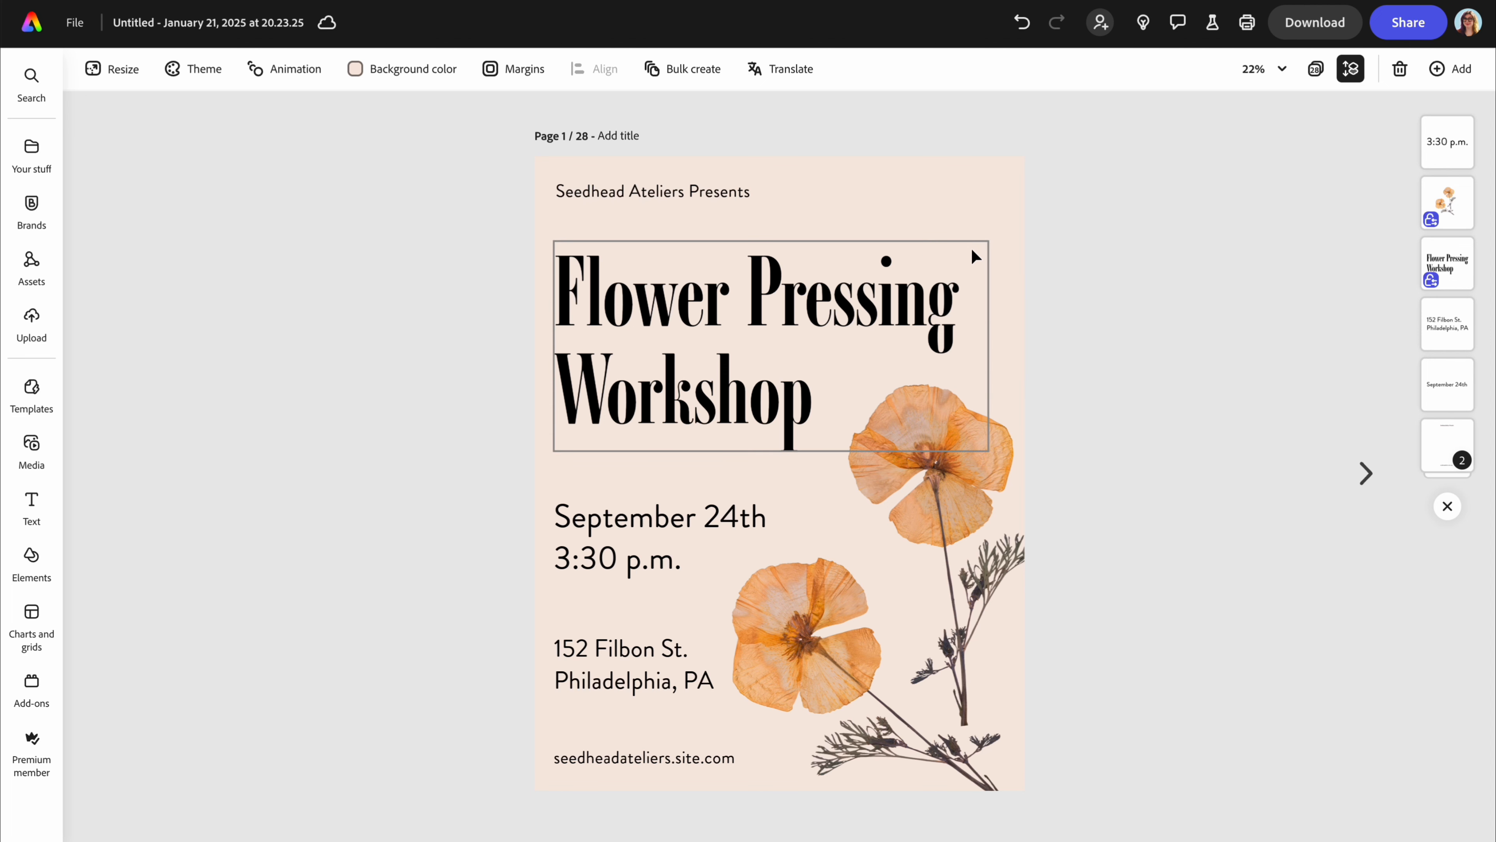
Open page 6, the square flyer, from the all-pages overview and start sharing it to social media
left_click(1315, 69)
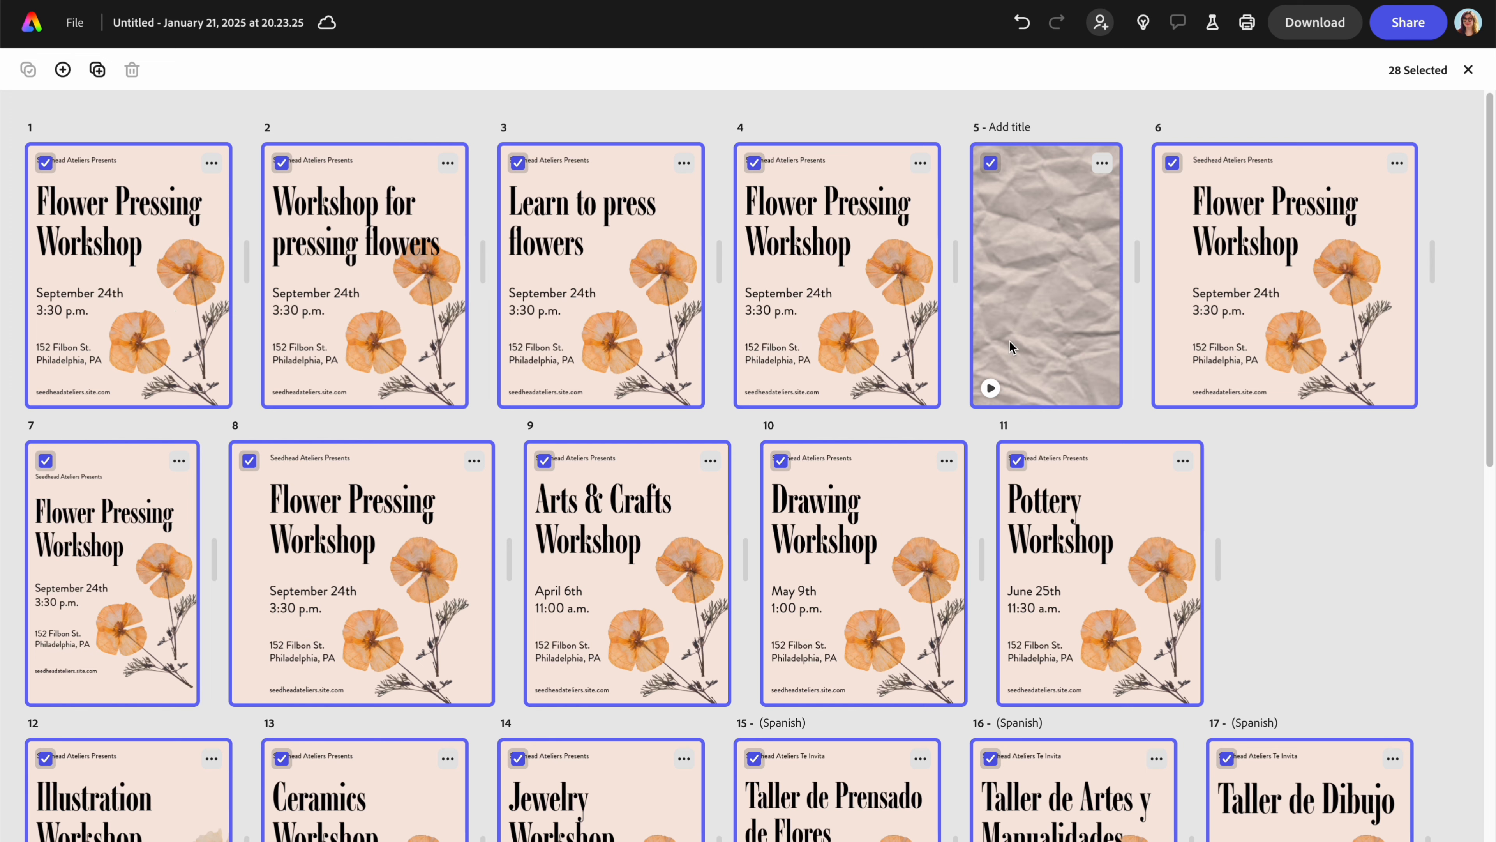
left_click(1199, 318)
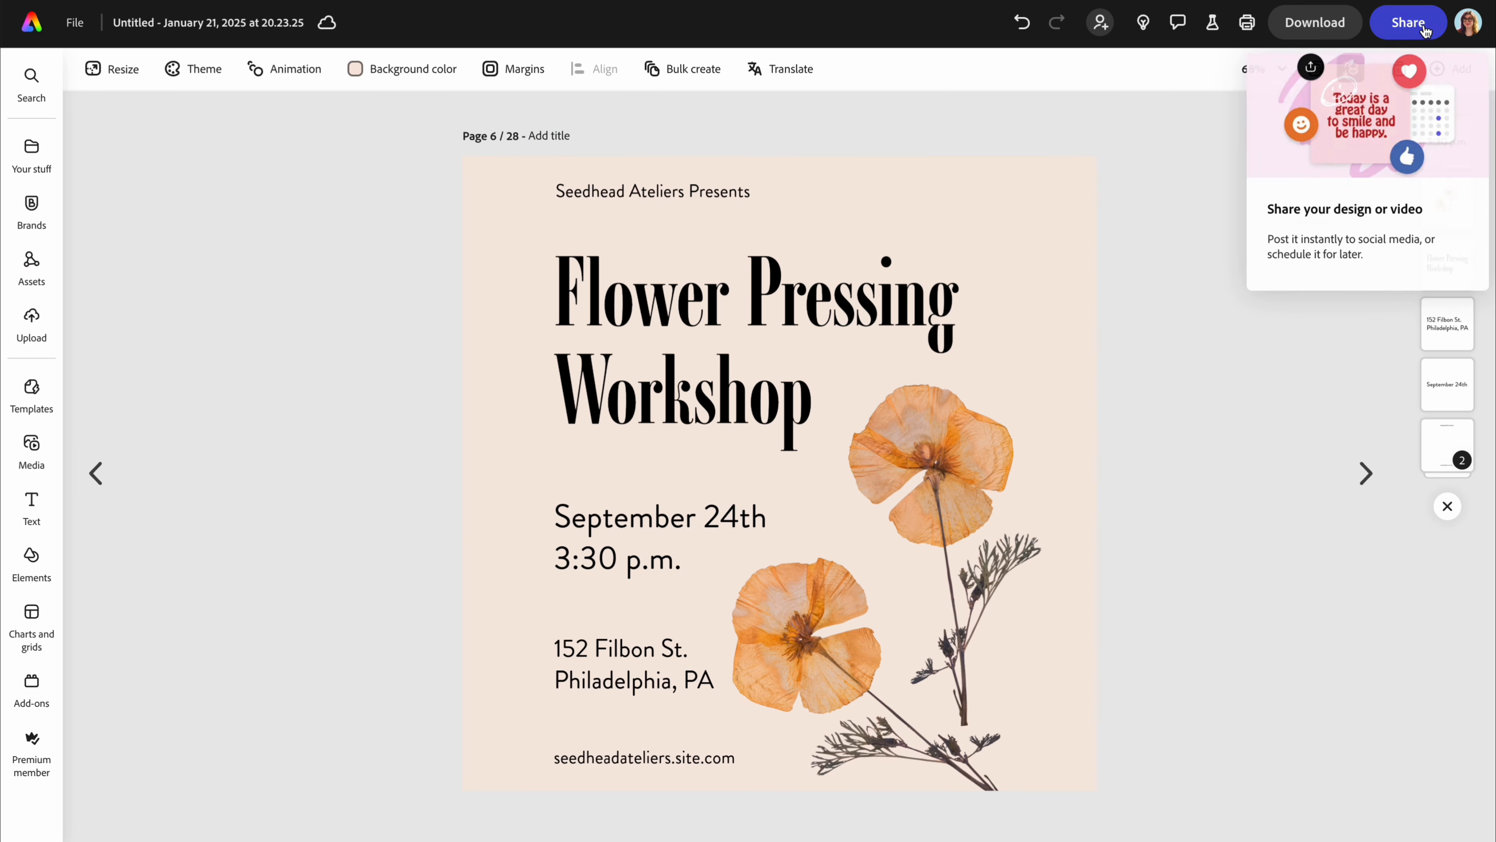
left_click(1417, 35)
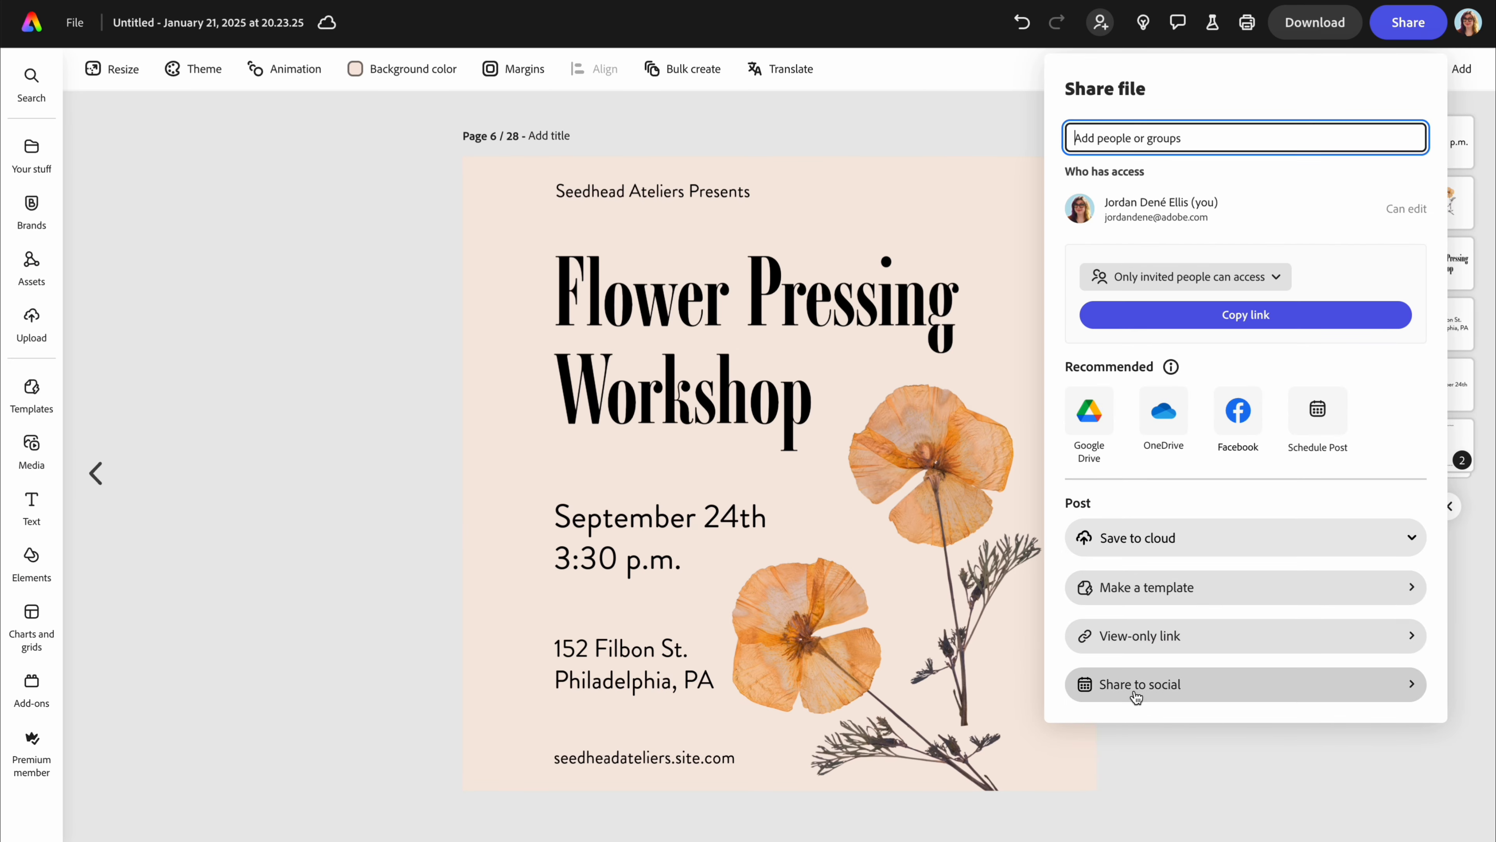
left_click(1168, 688)
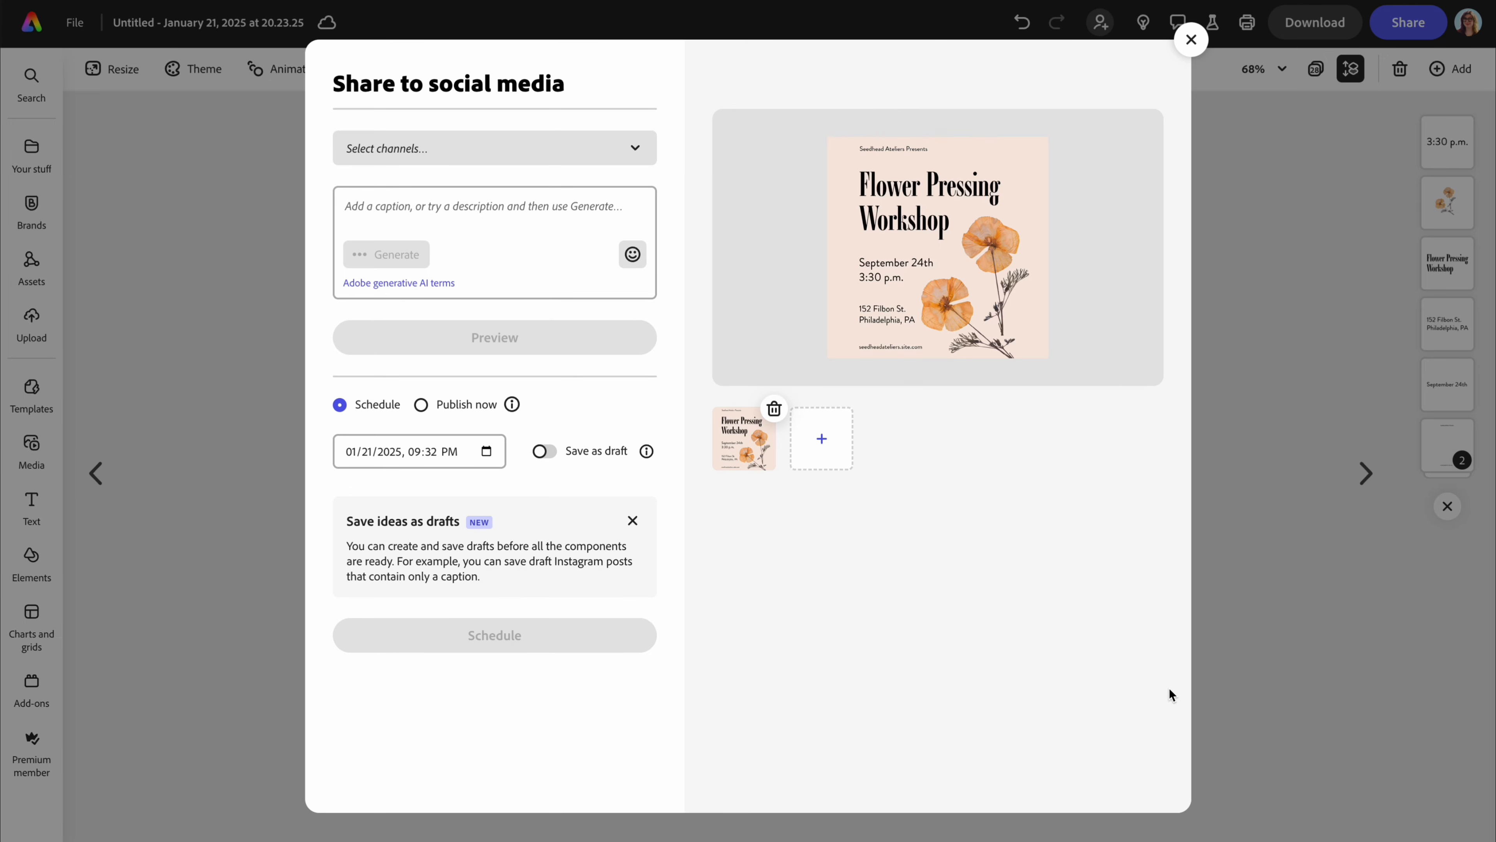
Refresh the Facebook account's connection in the personal calendar connections, review the other channels, and close the connections
left_click(635, 150)
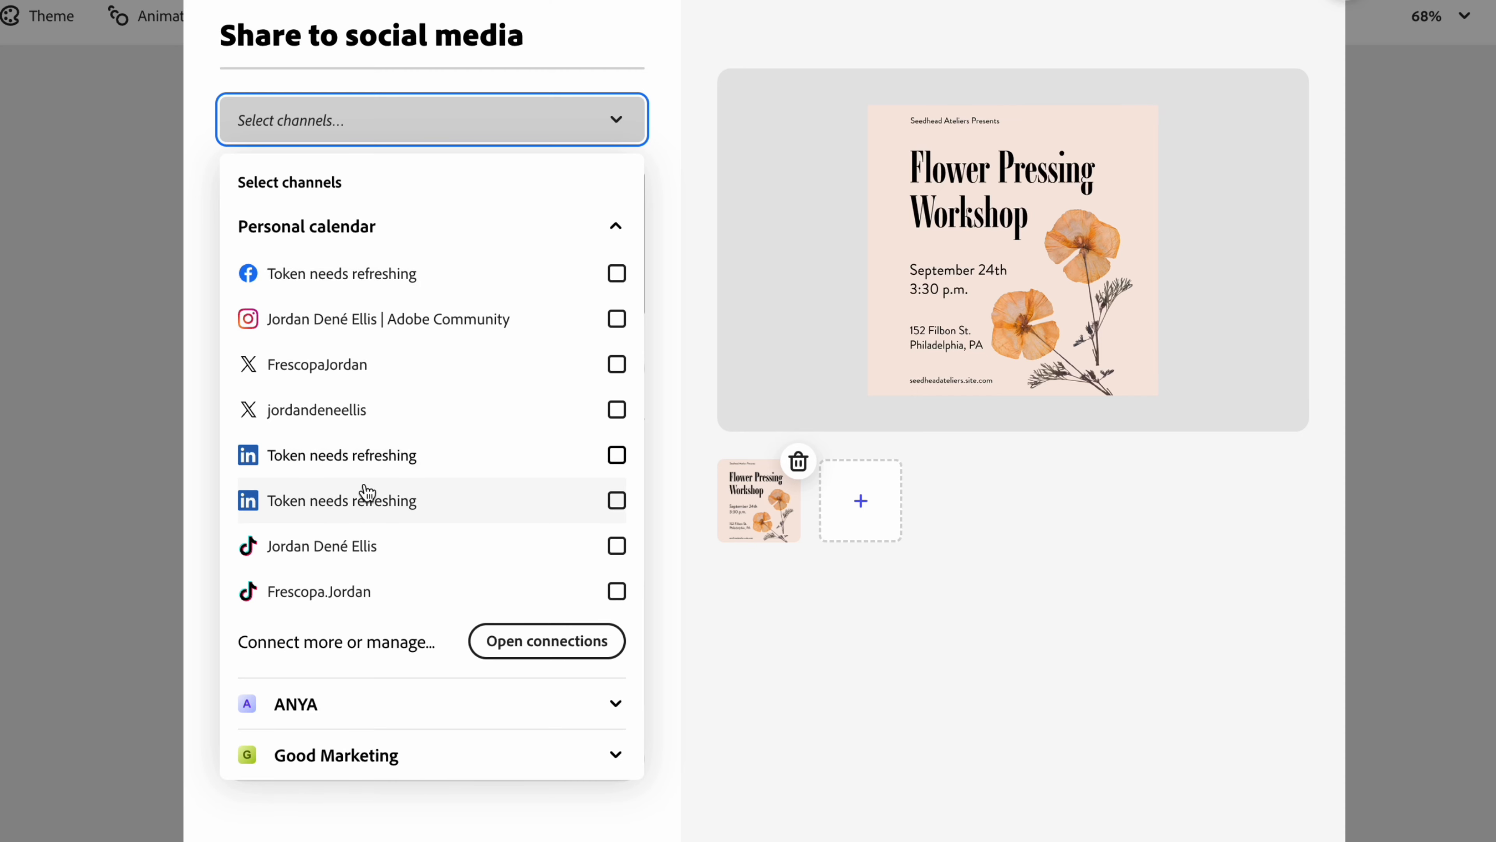
left_click(547, 640)
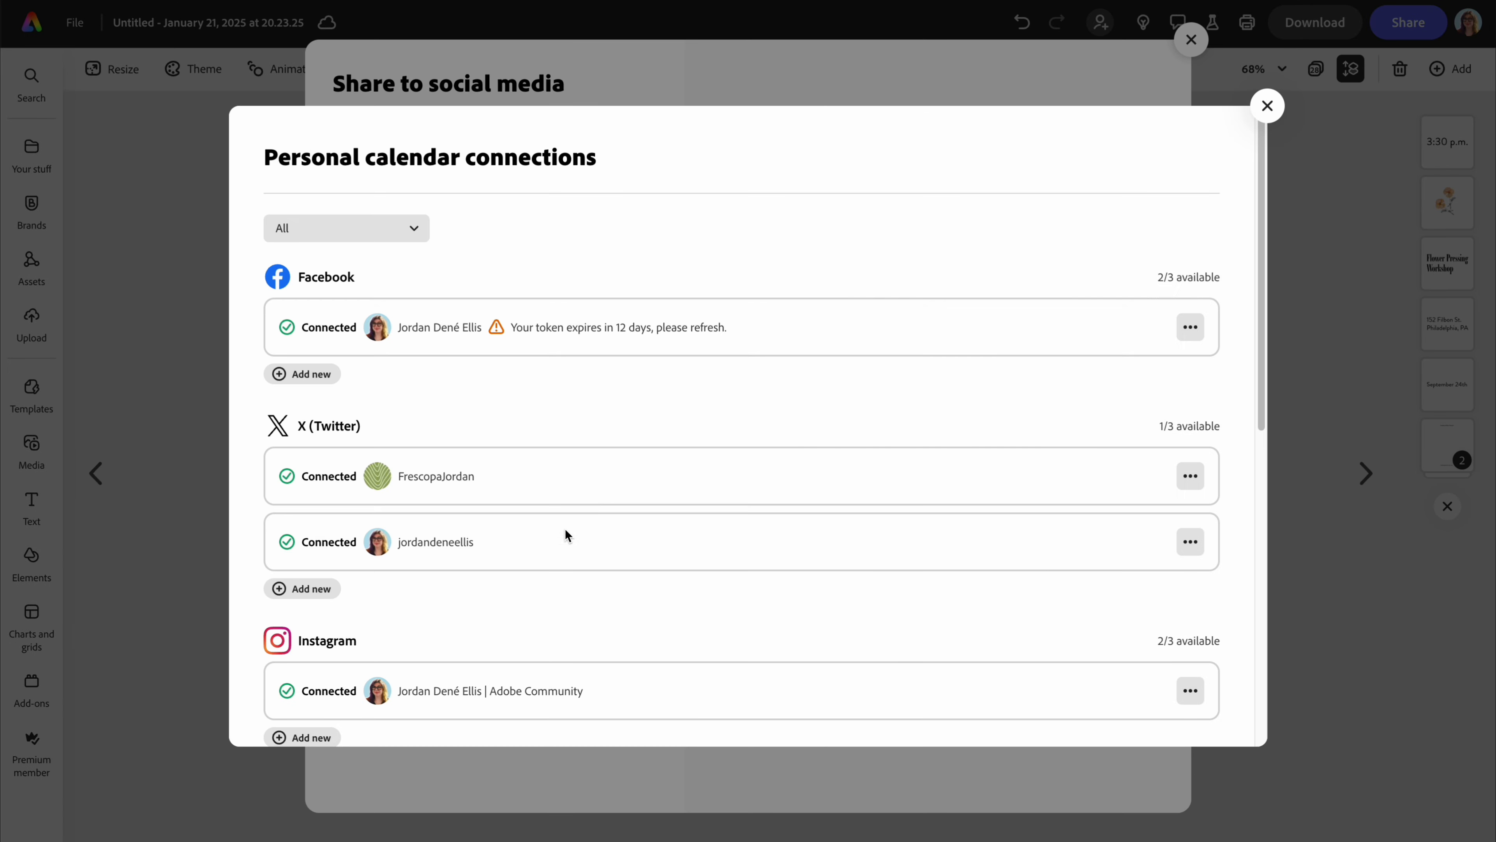
left_click(1191, 326)
left_click(1105, 361)
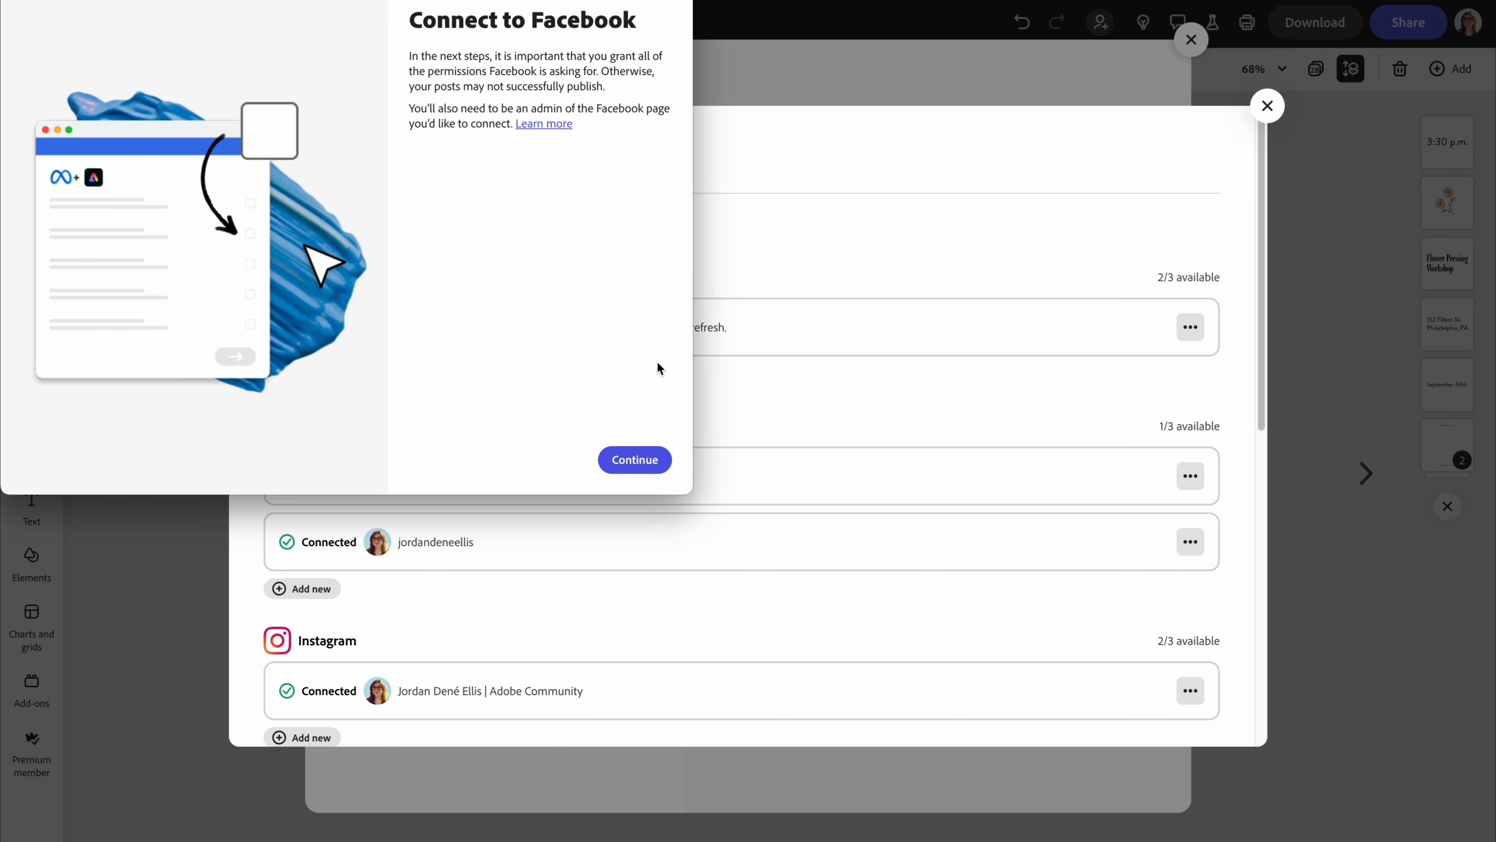
left_click(630, 461)
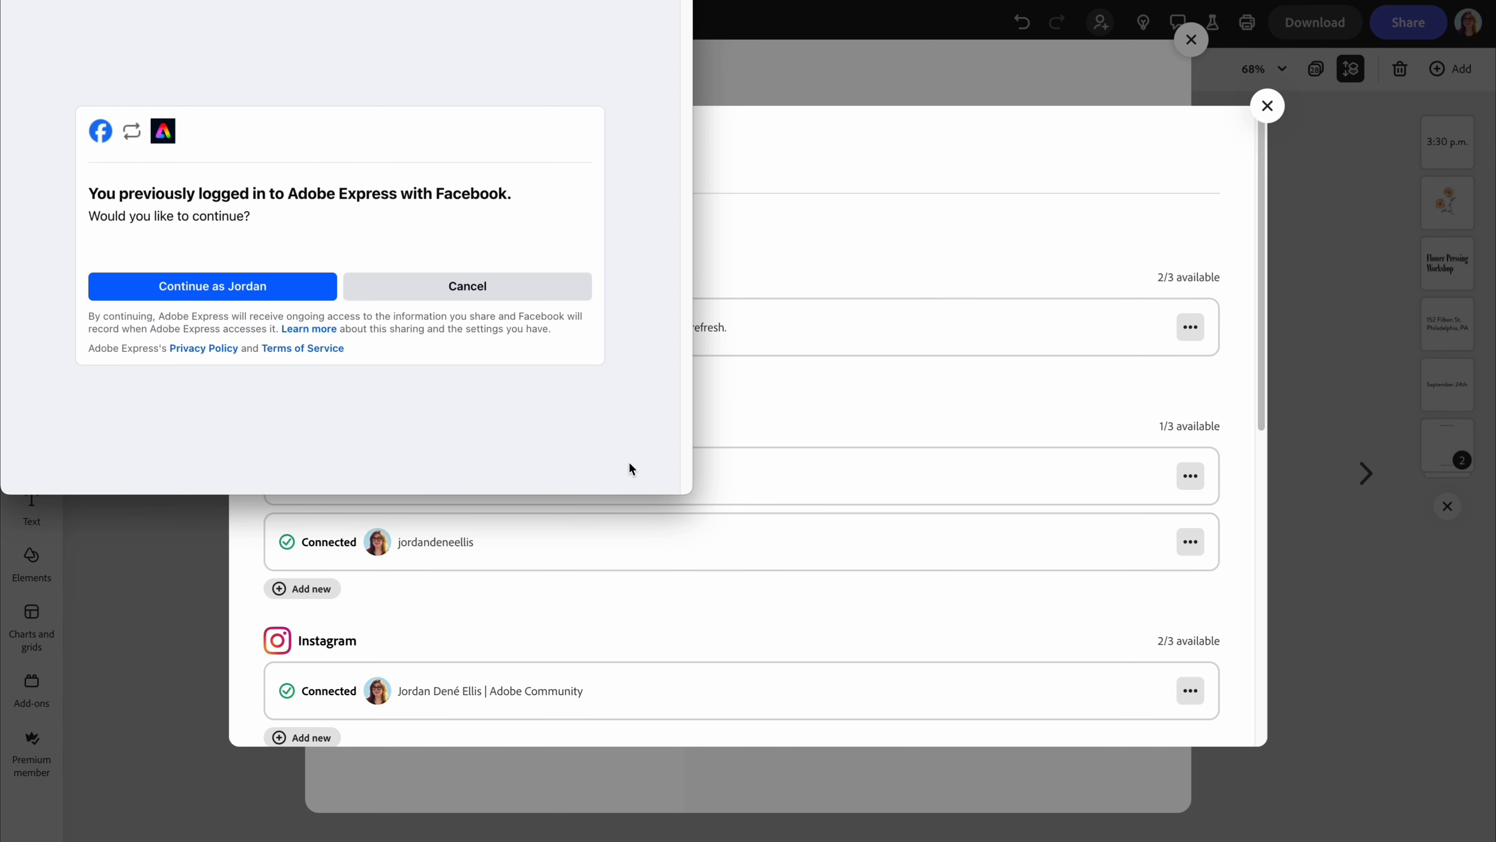
left_click(283, 288)
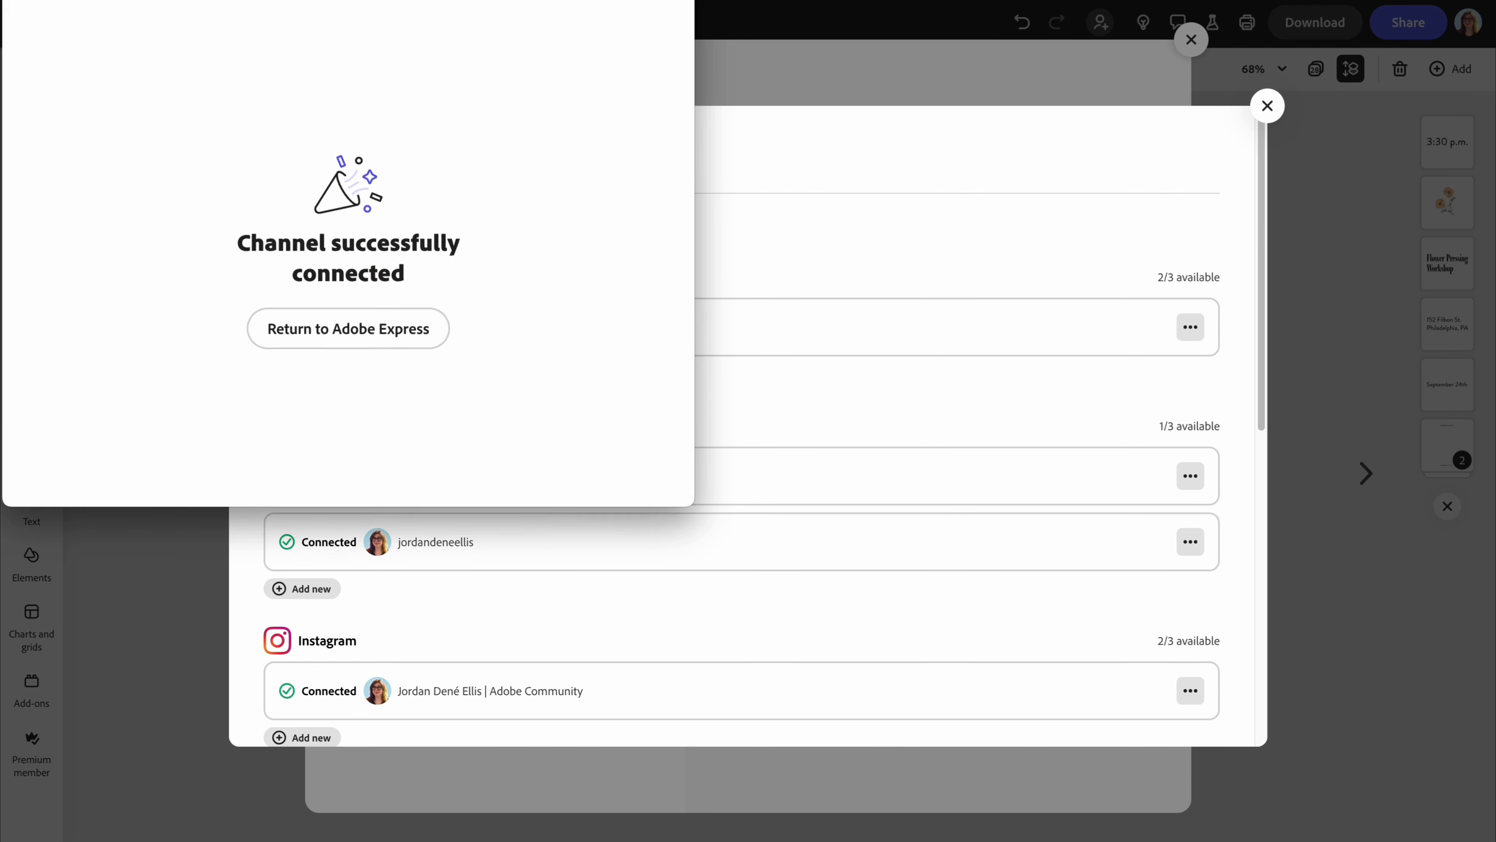
left_click(342, 371)
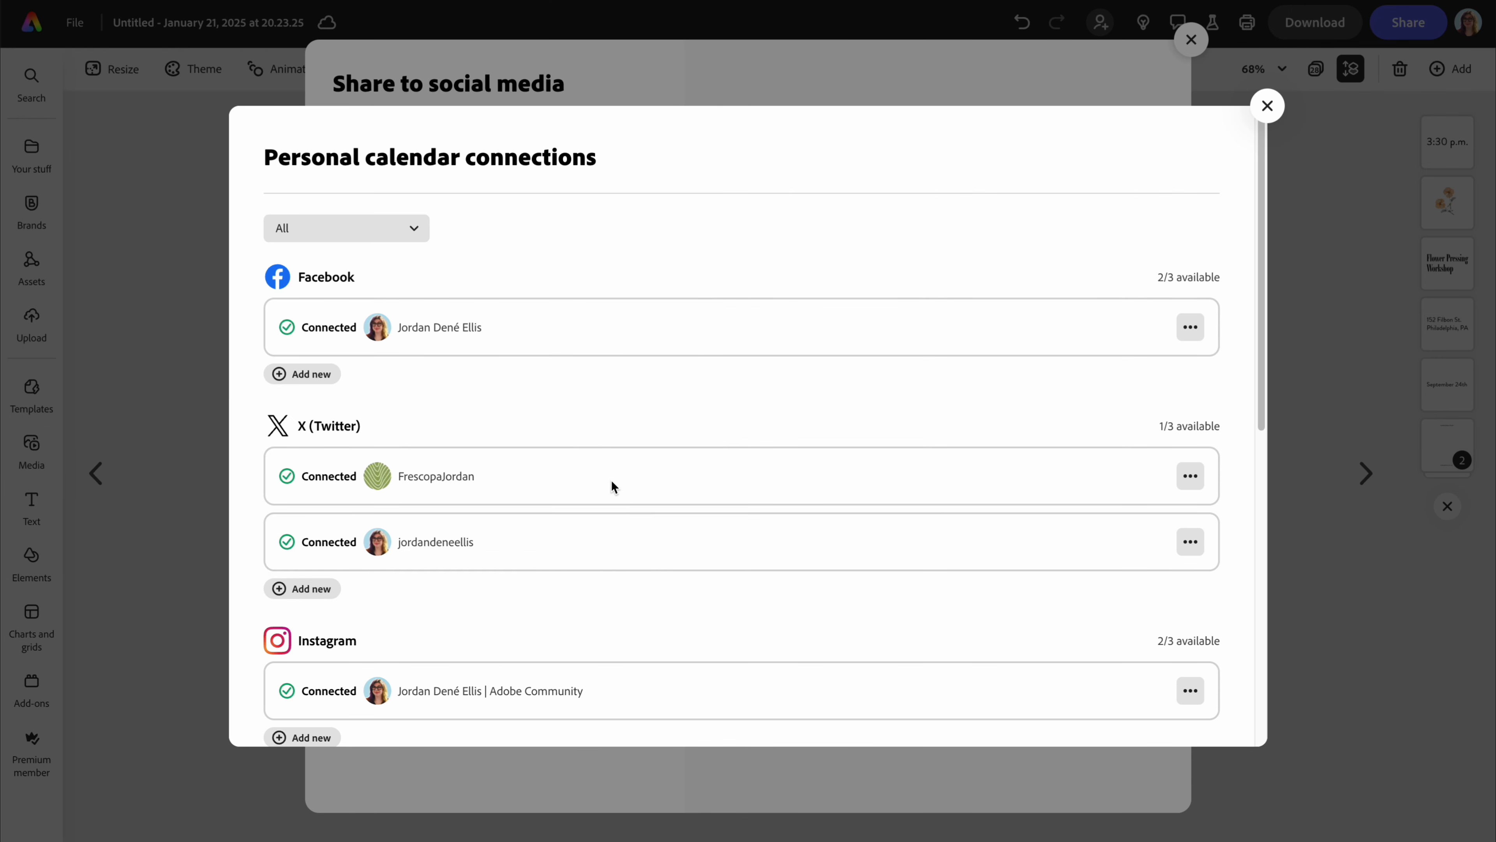
scroll(612, 480, "down", 10)
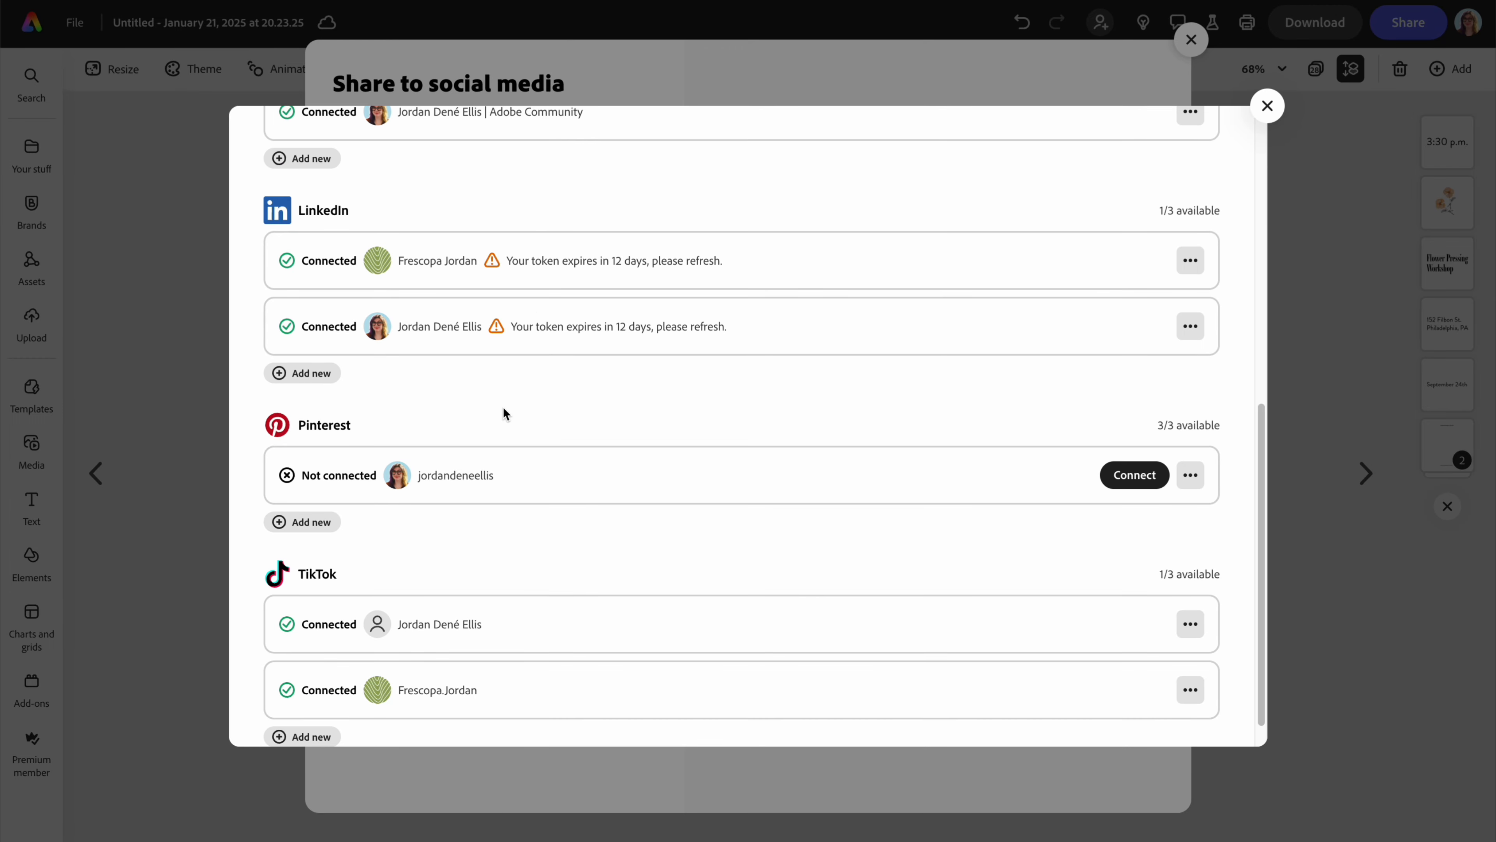
scroll(518, 501, "down", 1)
left_click(1262, 109)
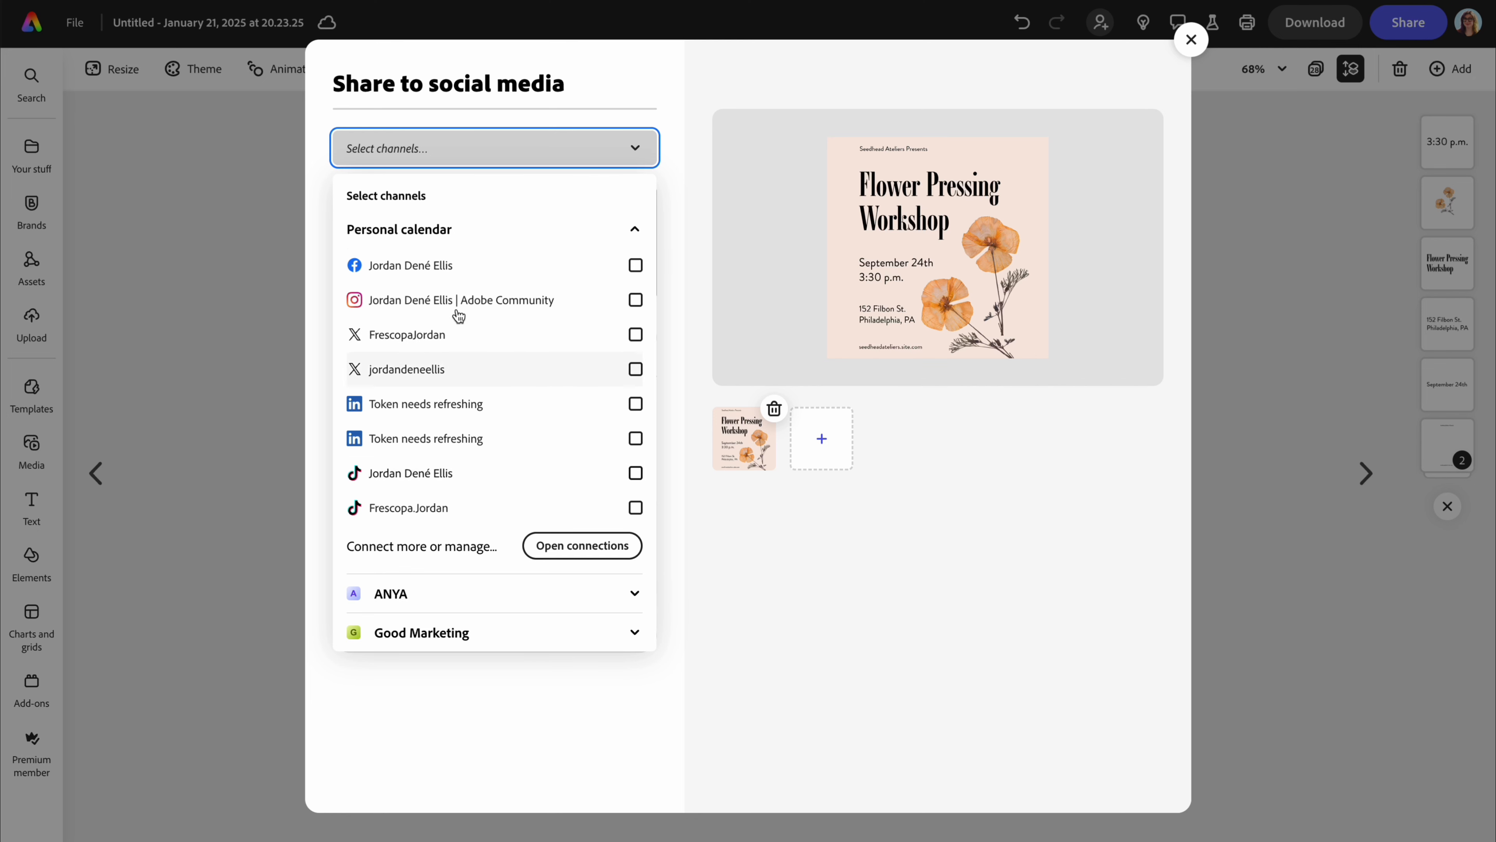
Select the Facebook account, the Instagram account and the second X account as channels for the post
left_click(454, 267)
left_click(501, 302)
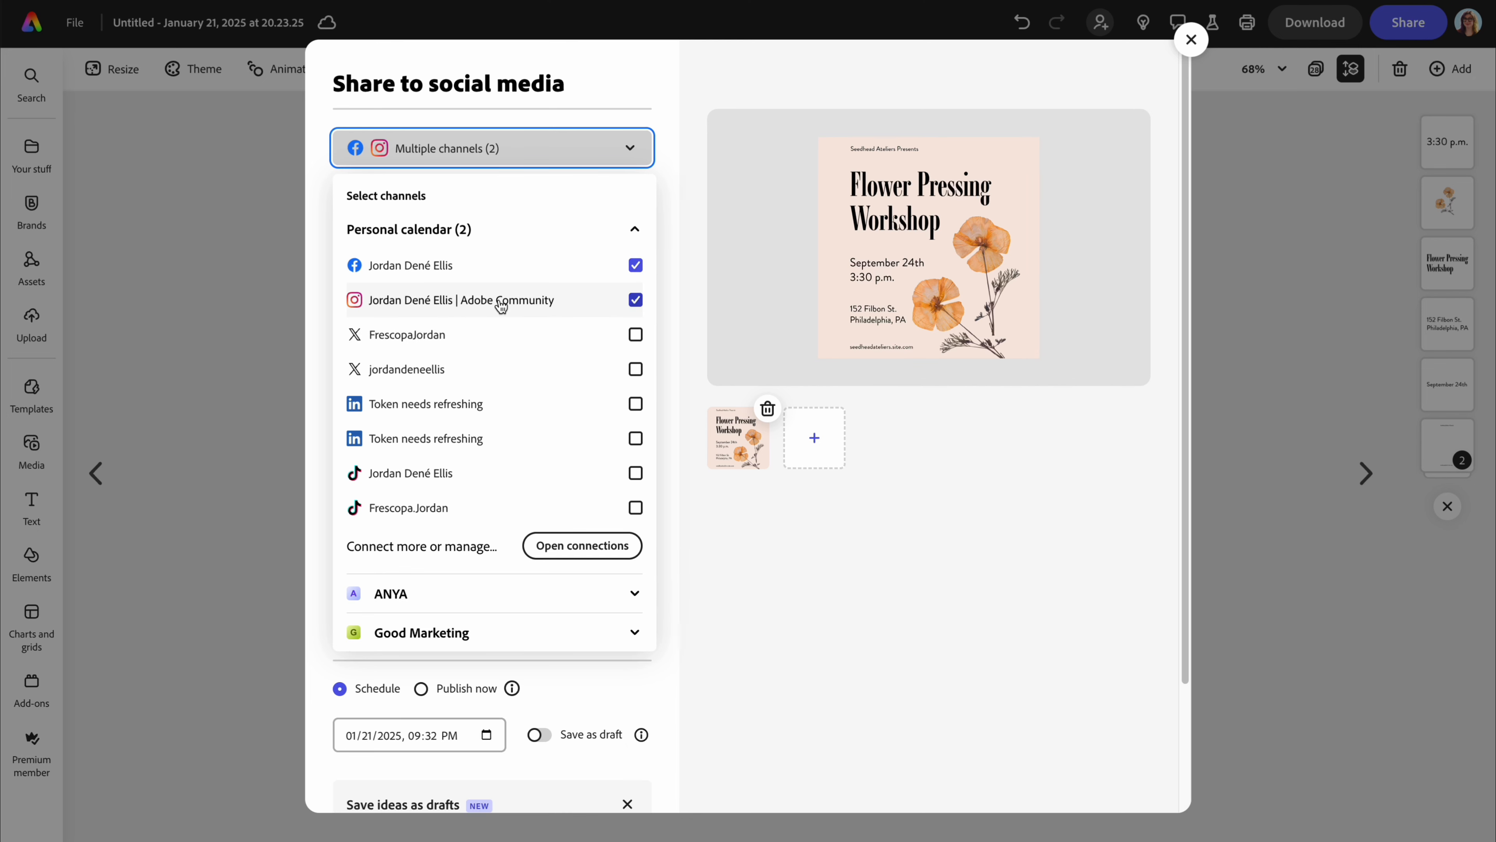
left_click(467, 372)
left_click(671, 371)
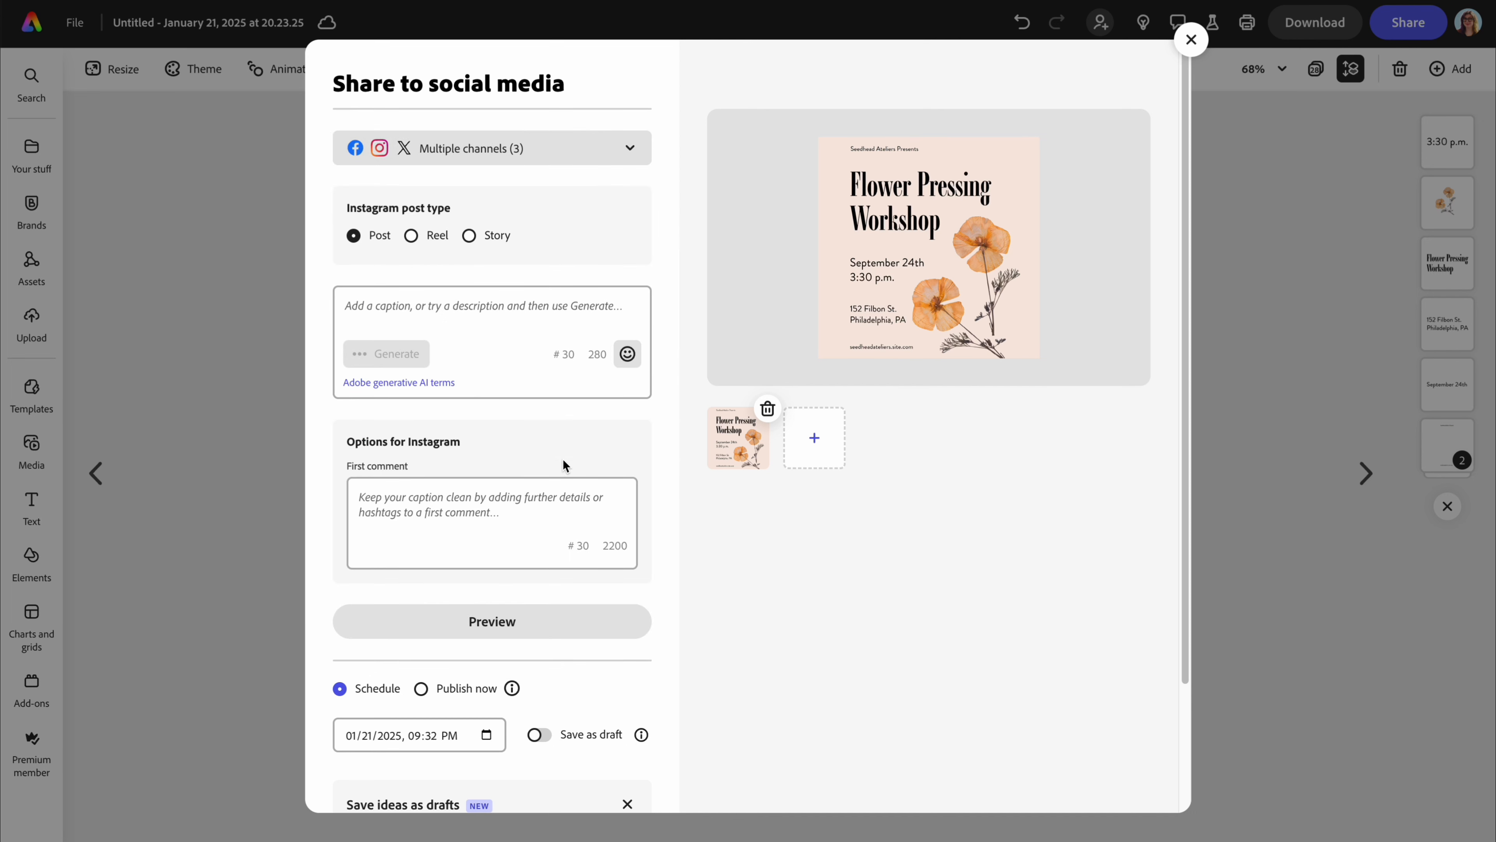
Generate a new caption from "come to our flower pressing workshop this weekend" and insert it into the post
scroll(666, 464, "down", 2)
scroll(664, 464, "up", 2)
scroll(523, 620, "down", 2)
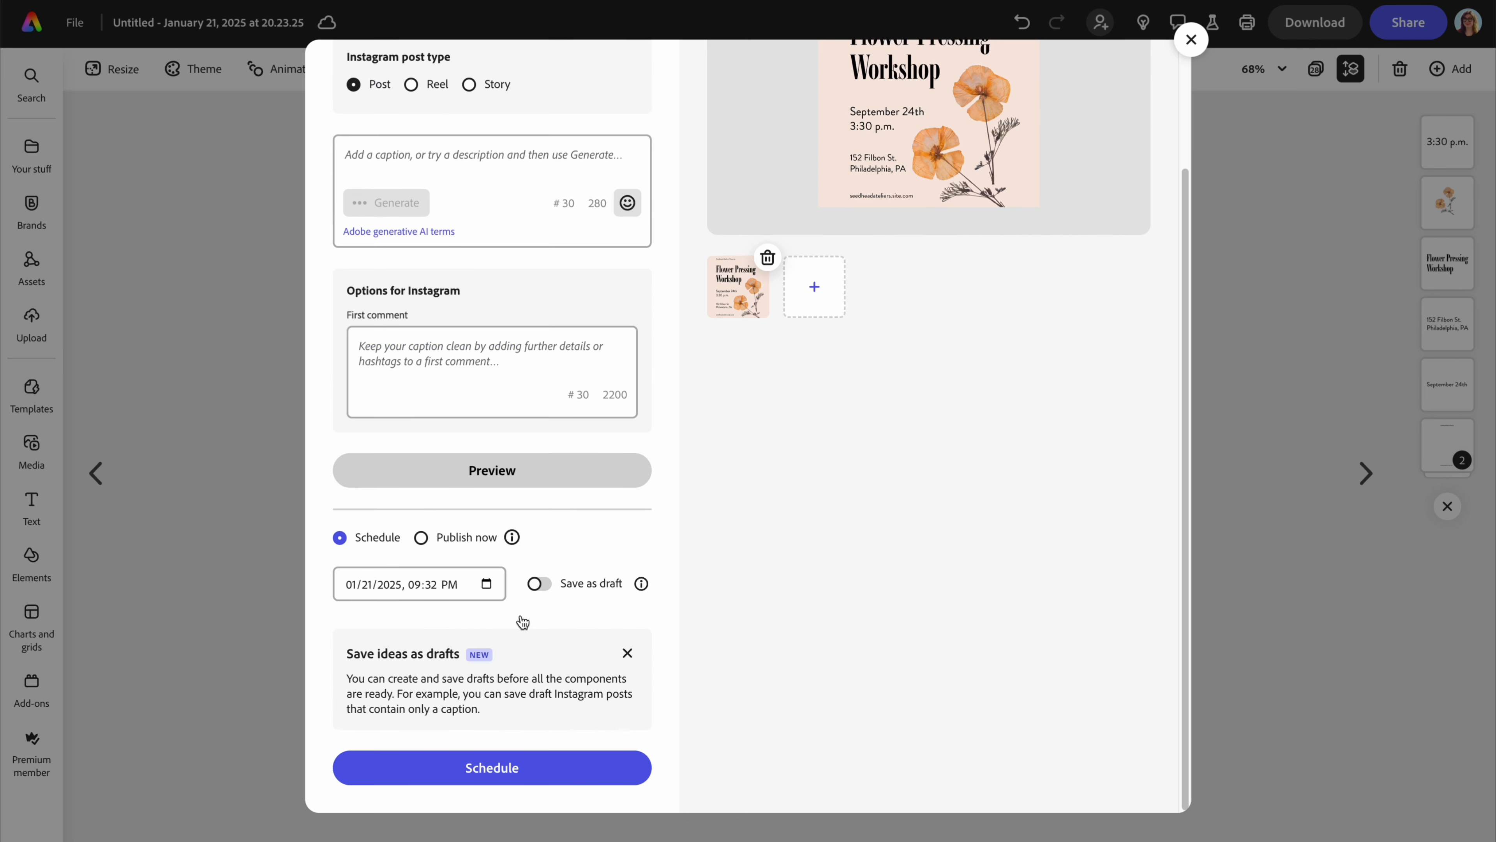
scroll(522, 618, "up", 2)
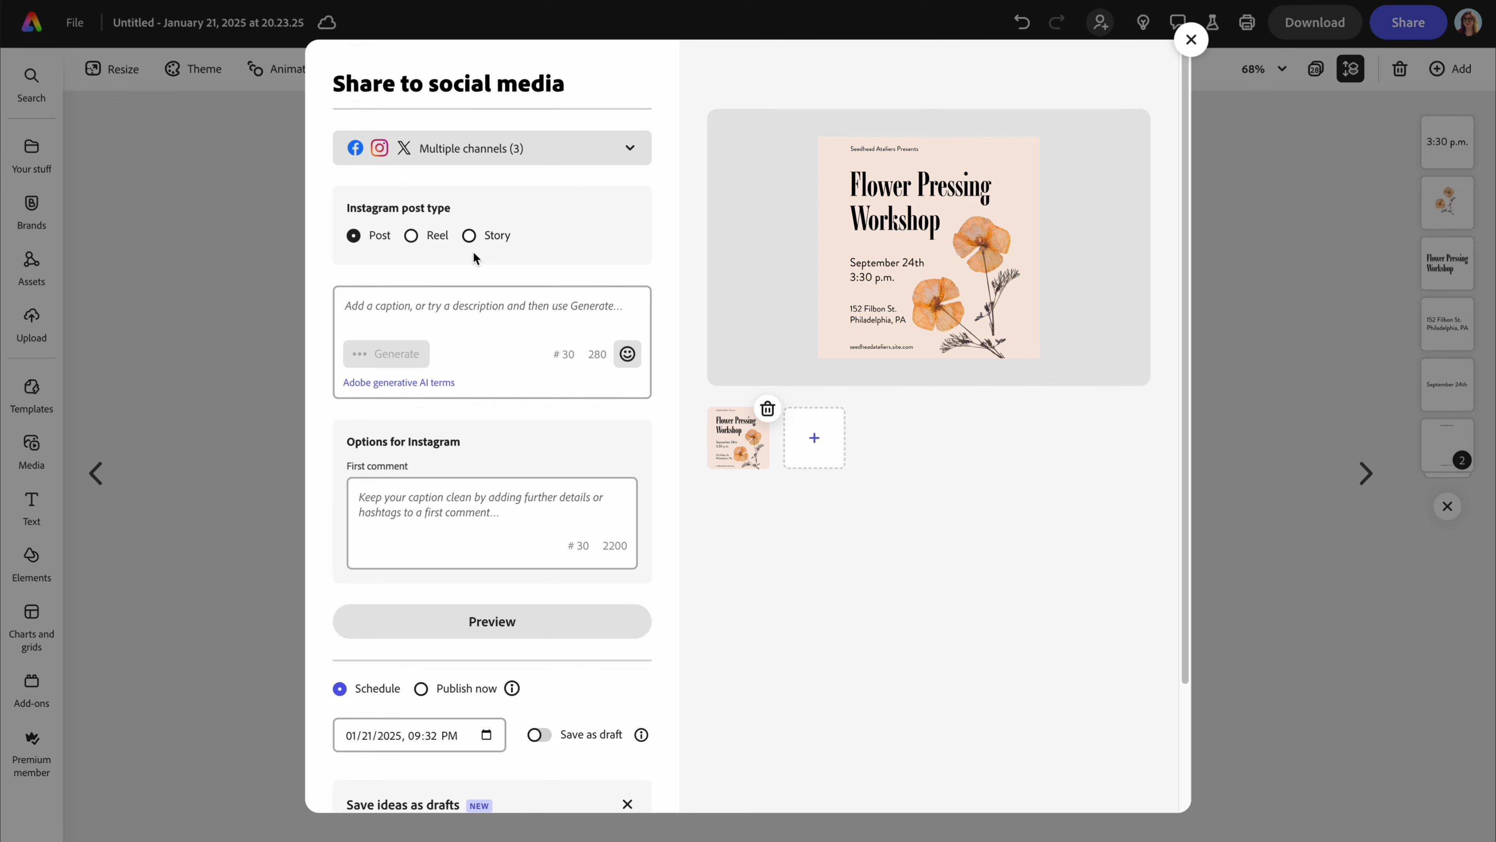
left_click(470, 307)
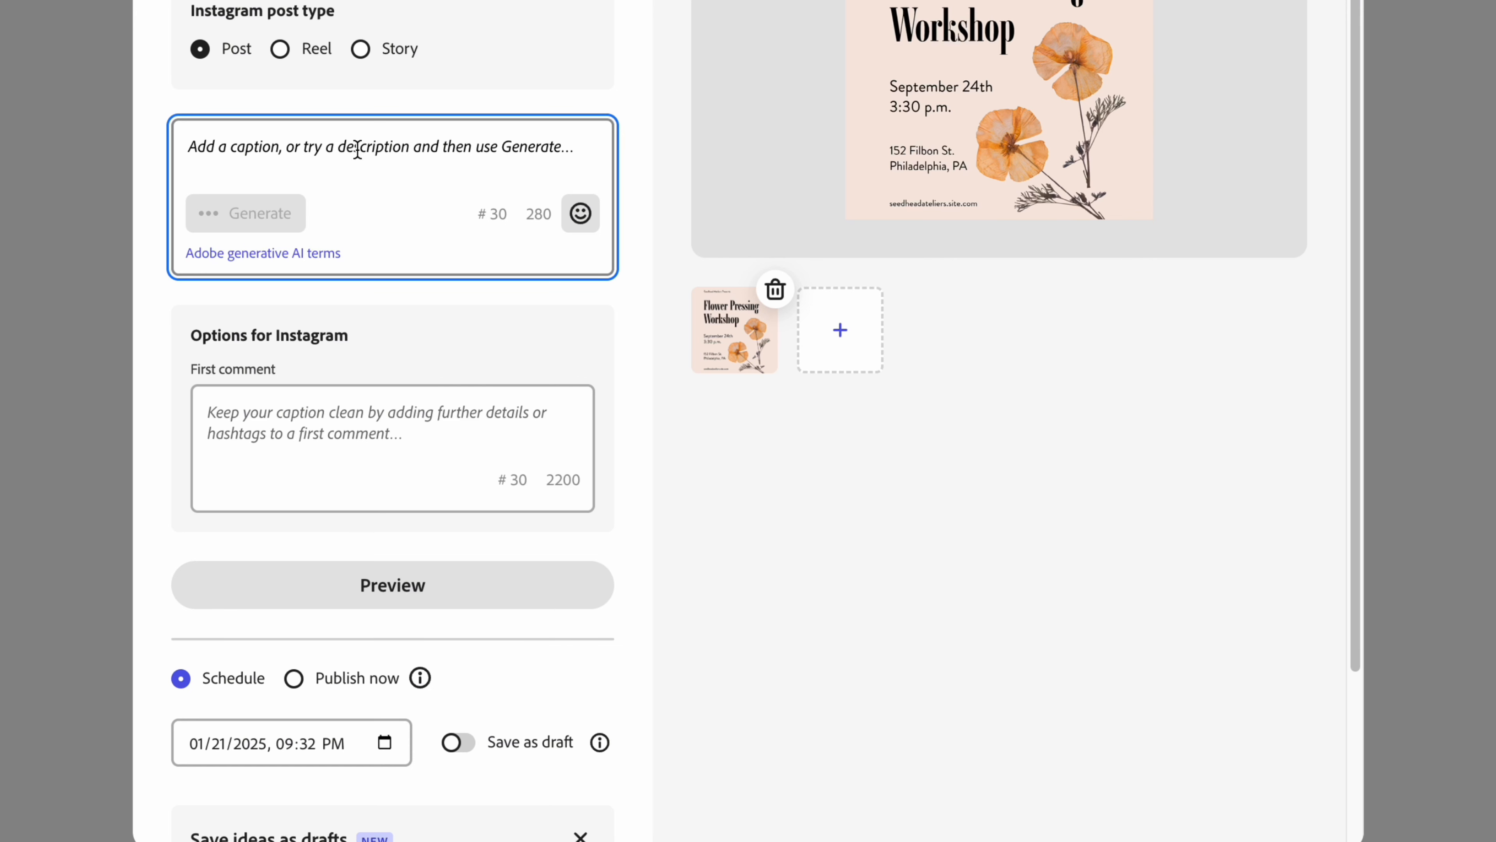
type("come to our")
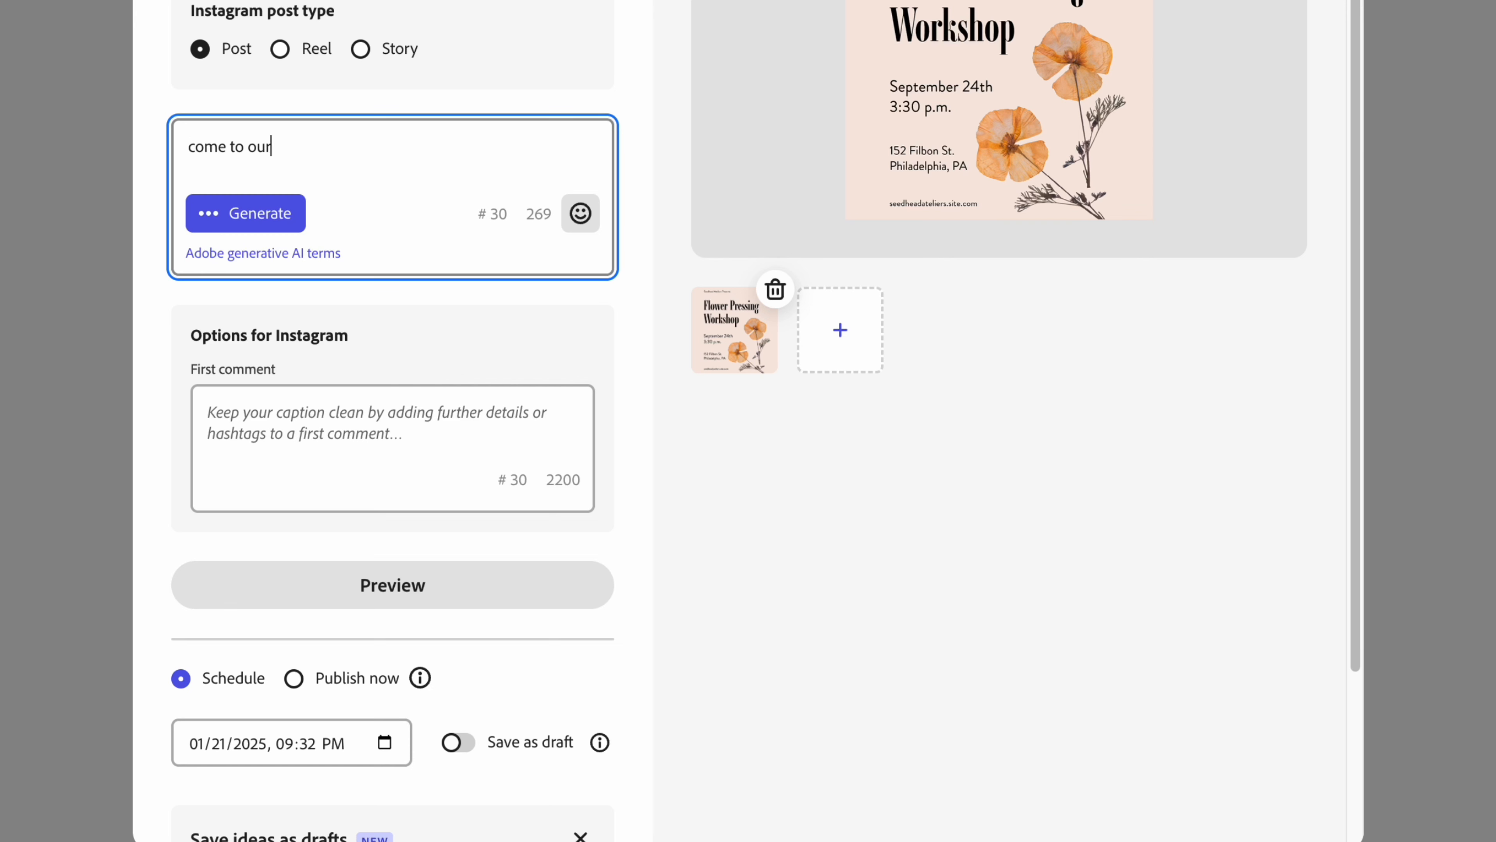
type(" flower pressing works")
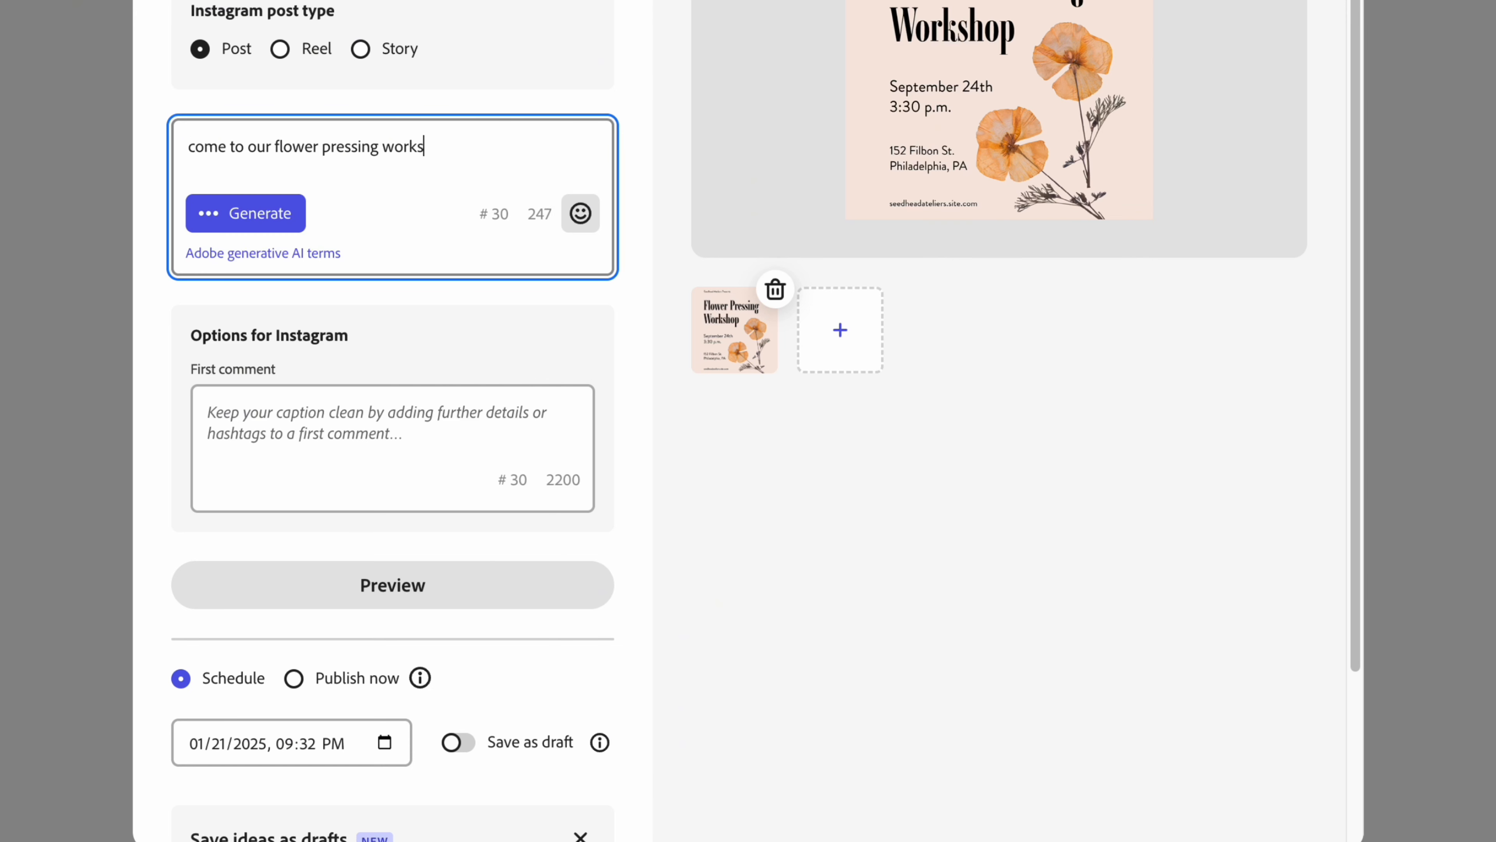
type("hop this weekend")
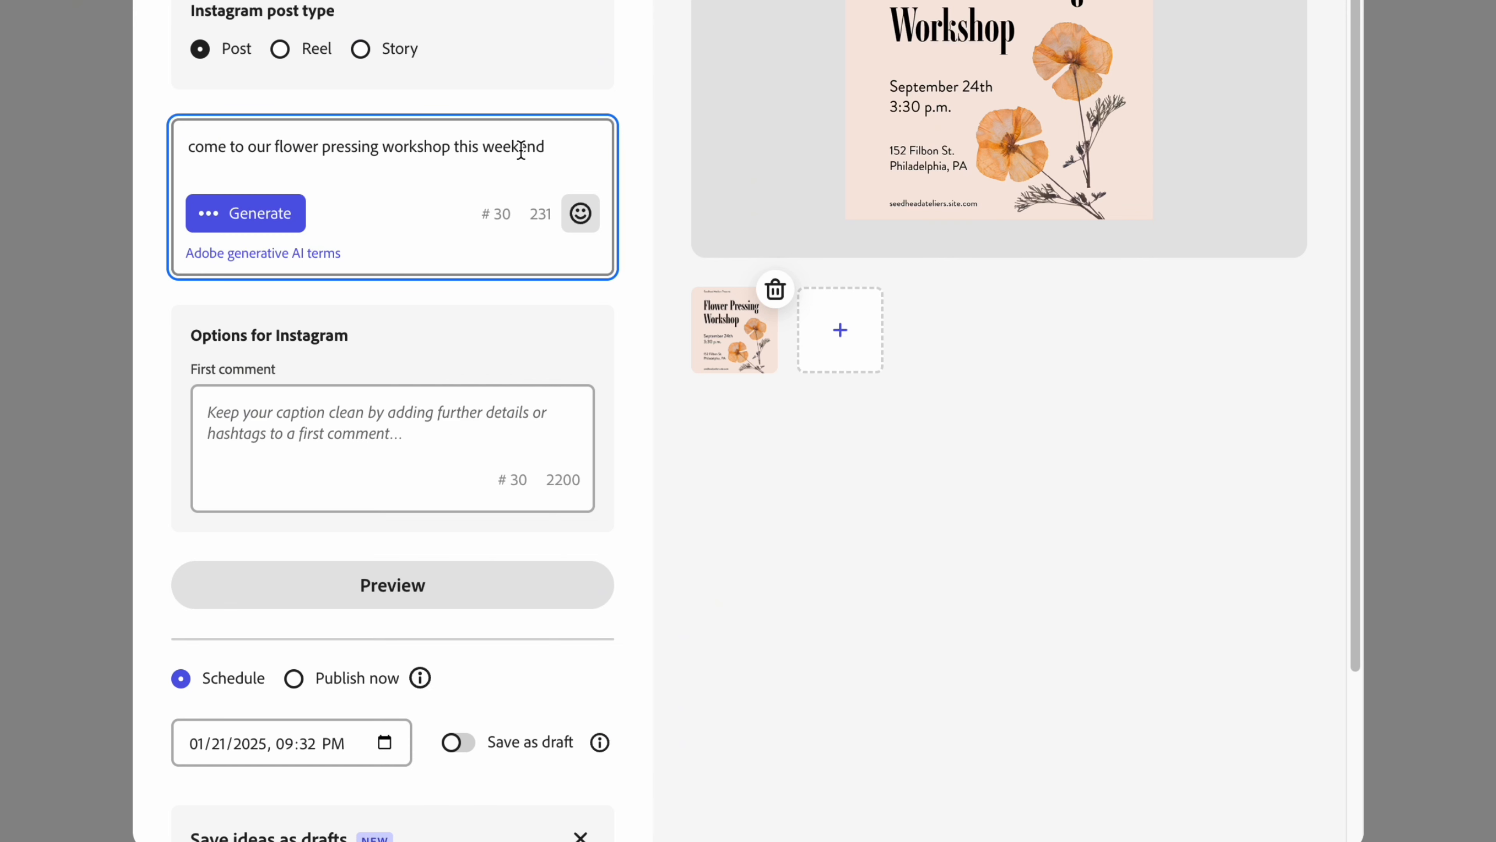
left_click(272, 215)
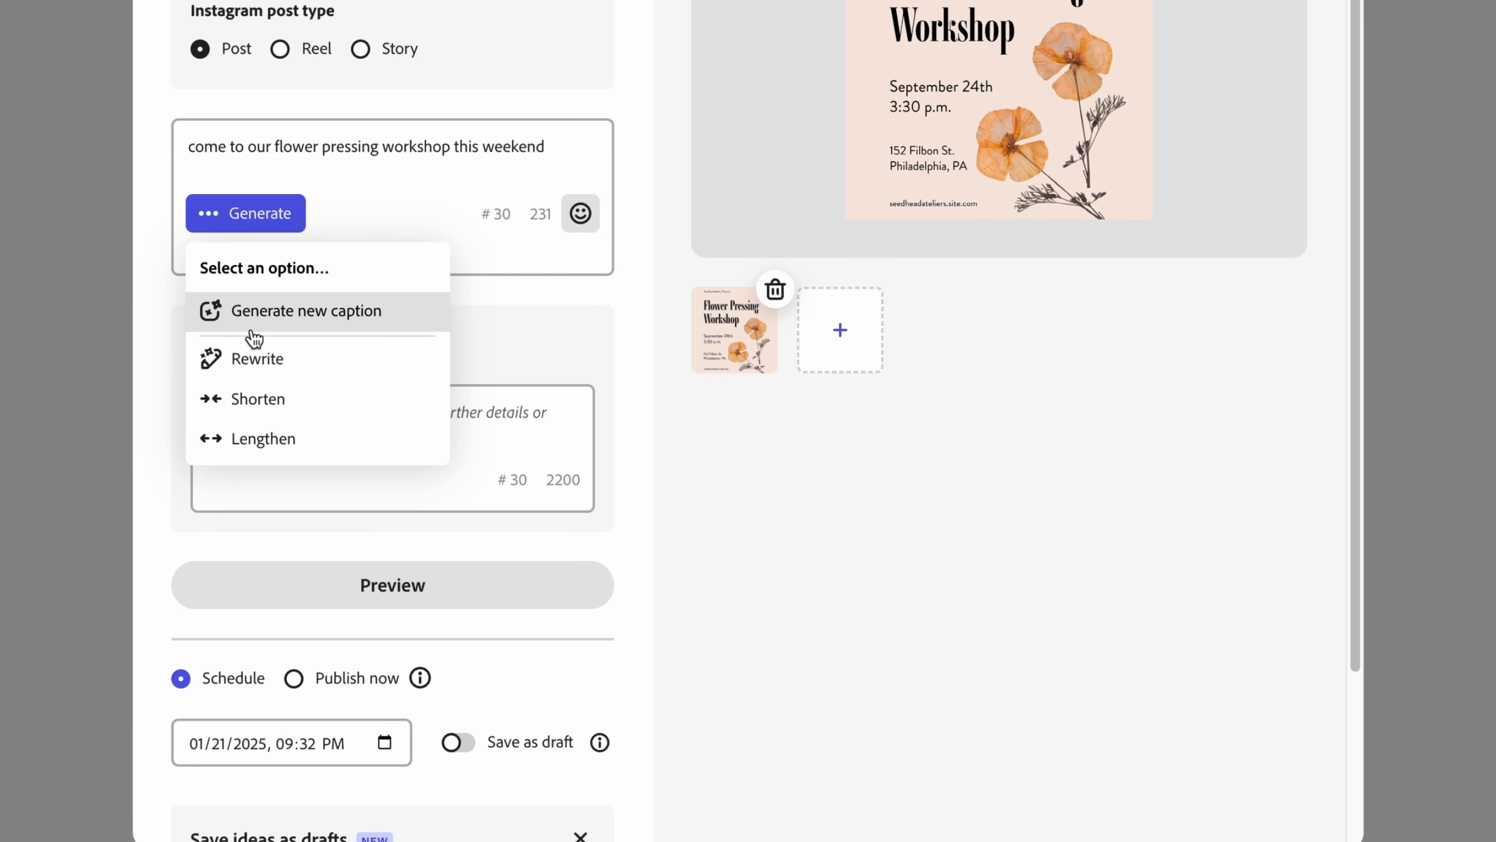
left_click(279, 324)
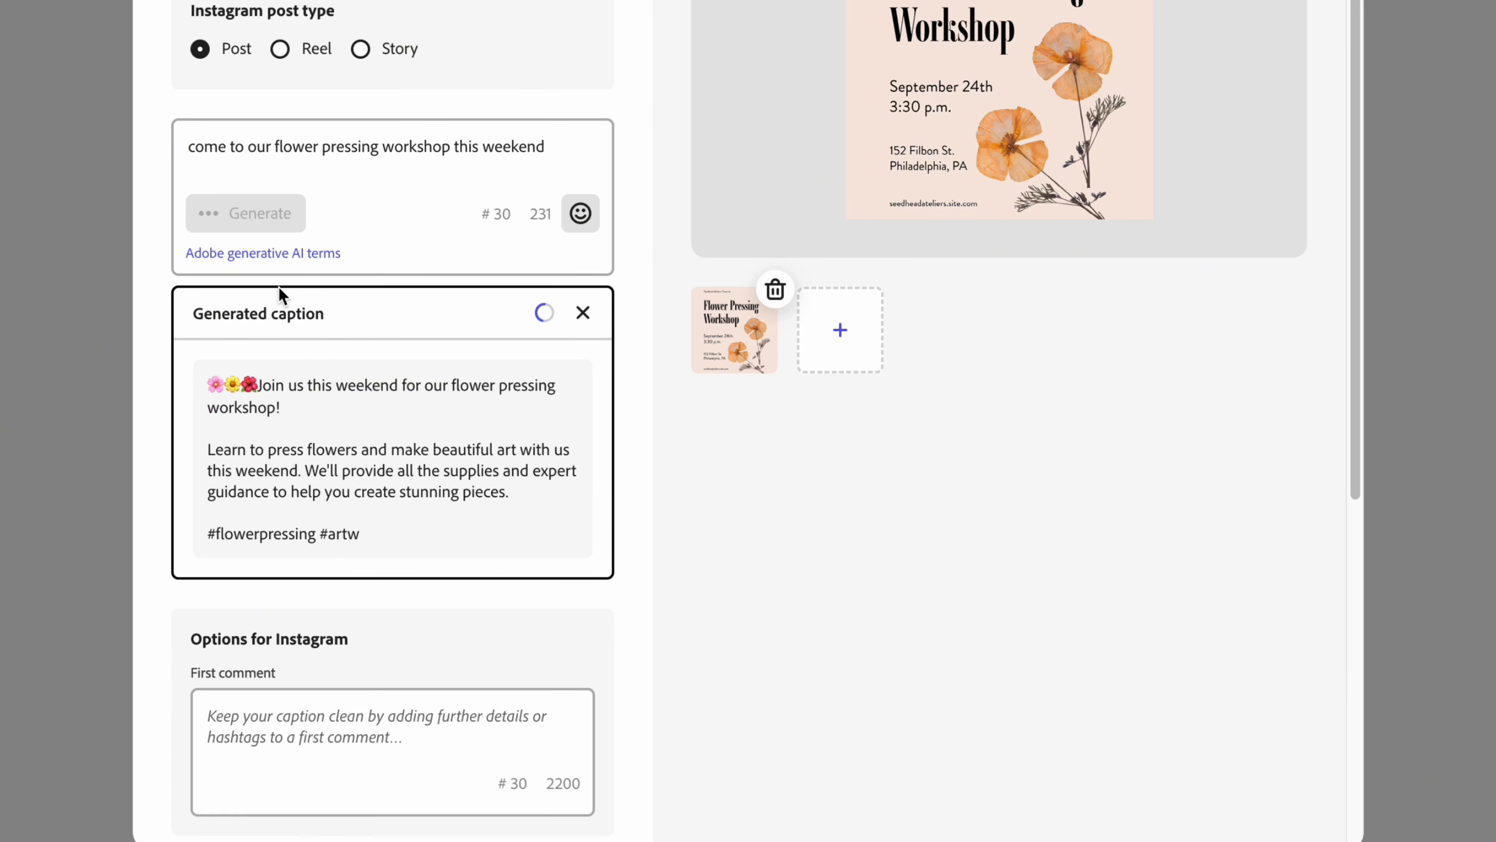
left_click(251, 620)
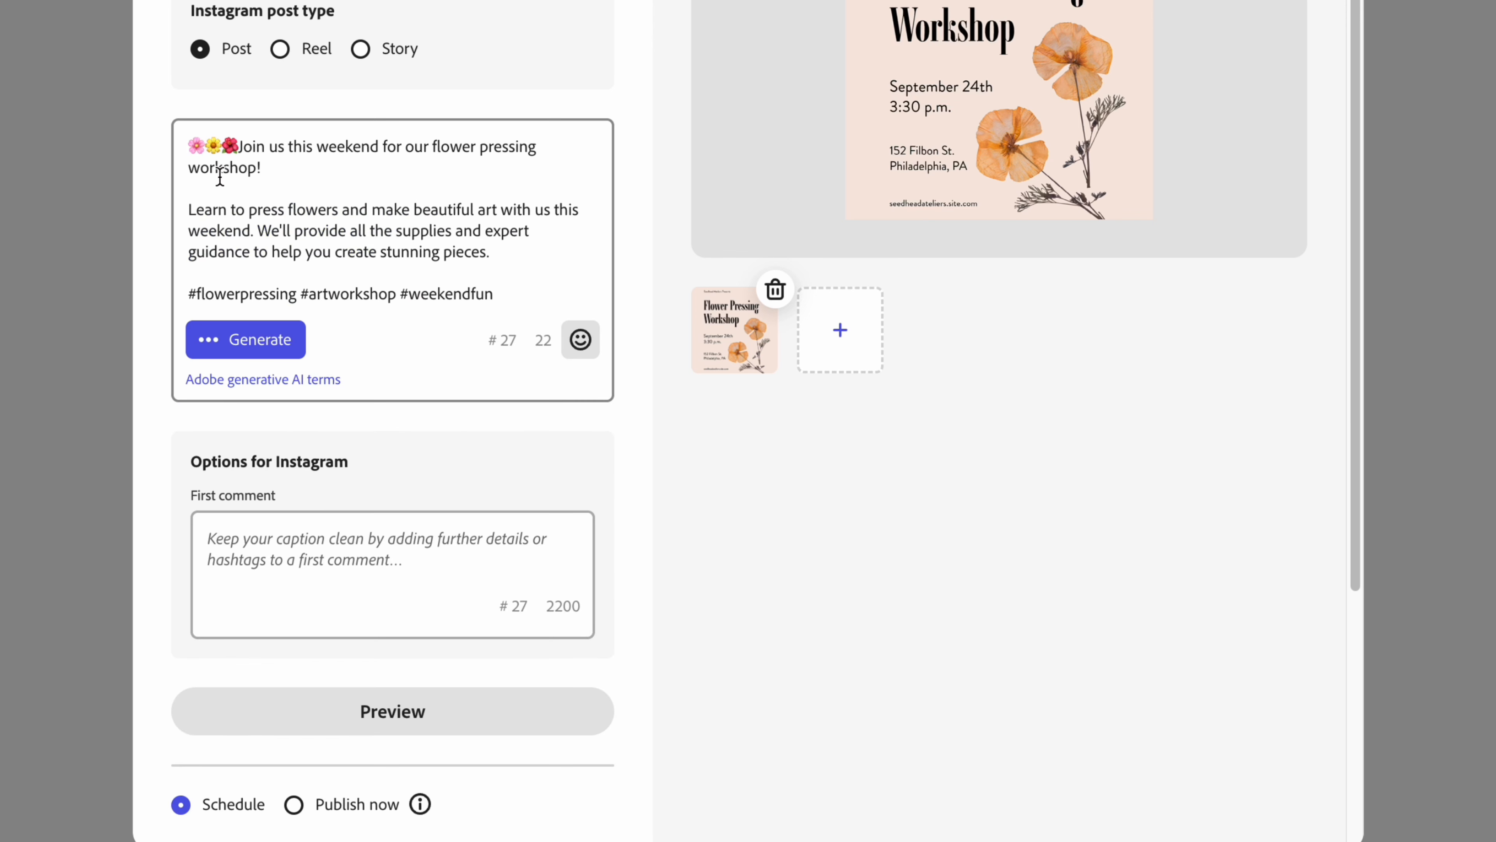
Delete the line of hashtags at the end of the caption
left_click_drag(507, 294, 188, 285)
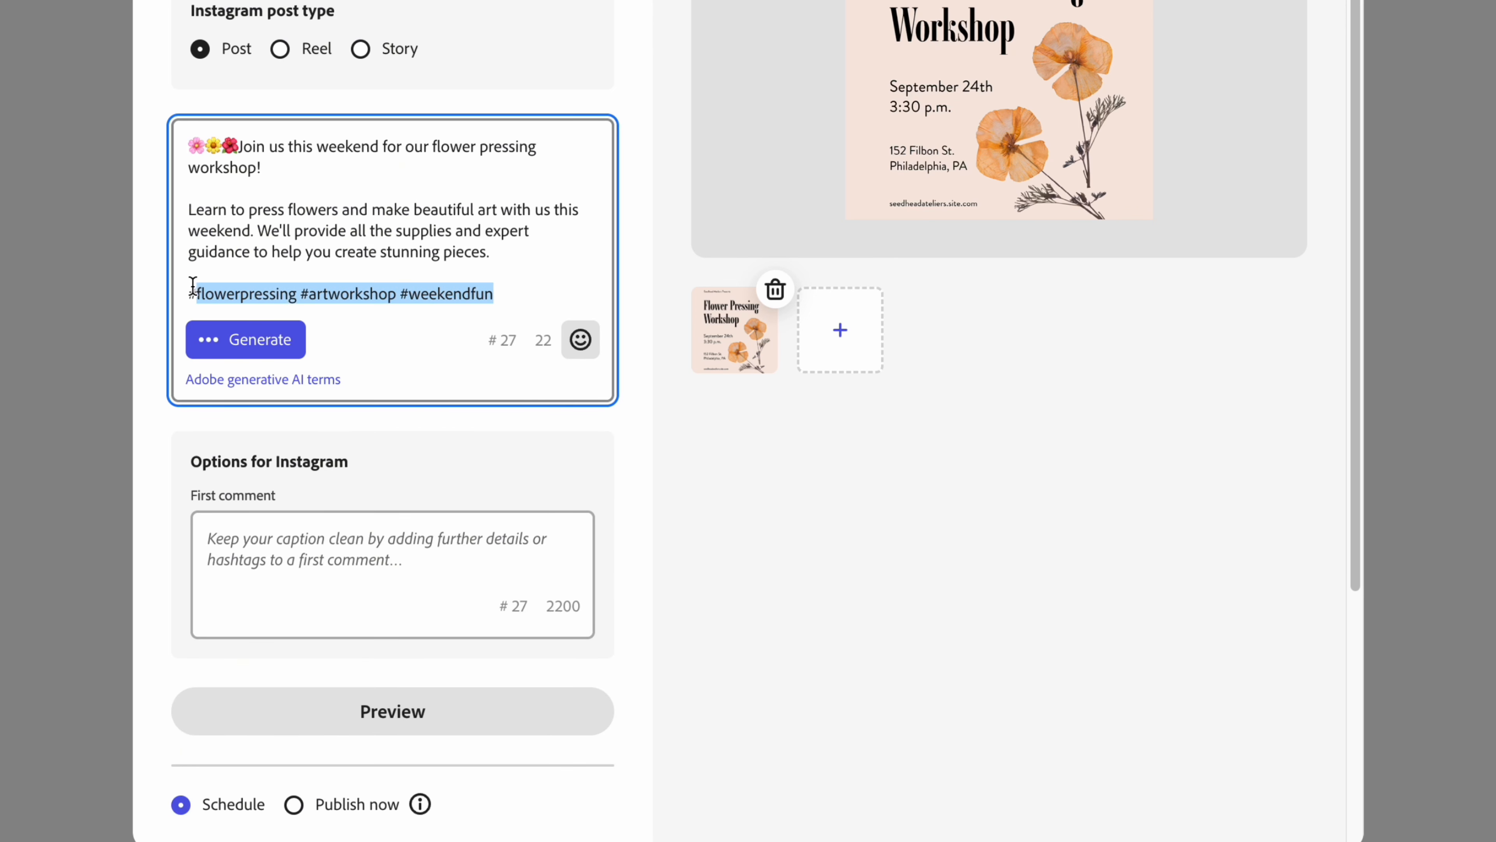
key("BackSpace")
key("BackSpace")
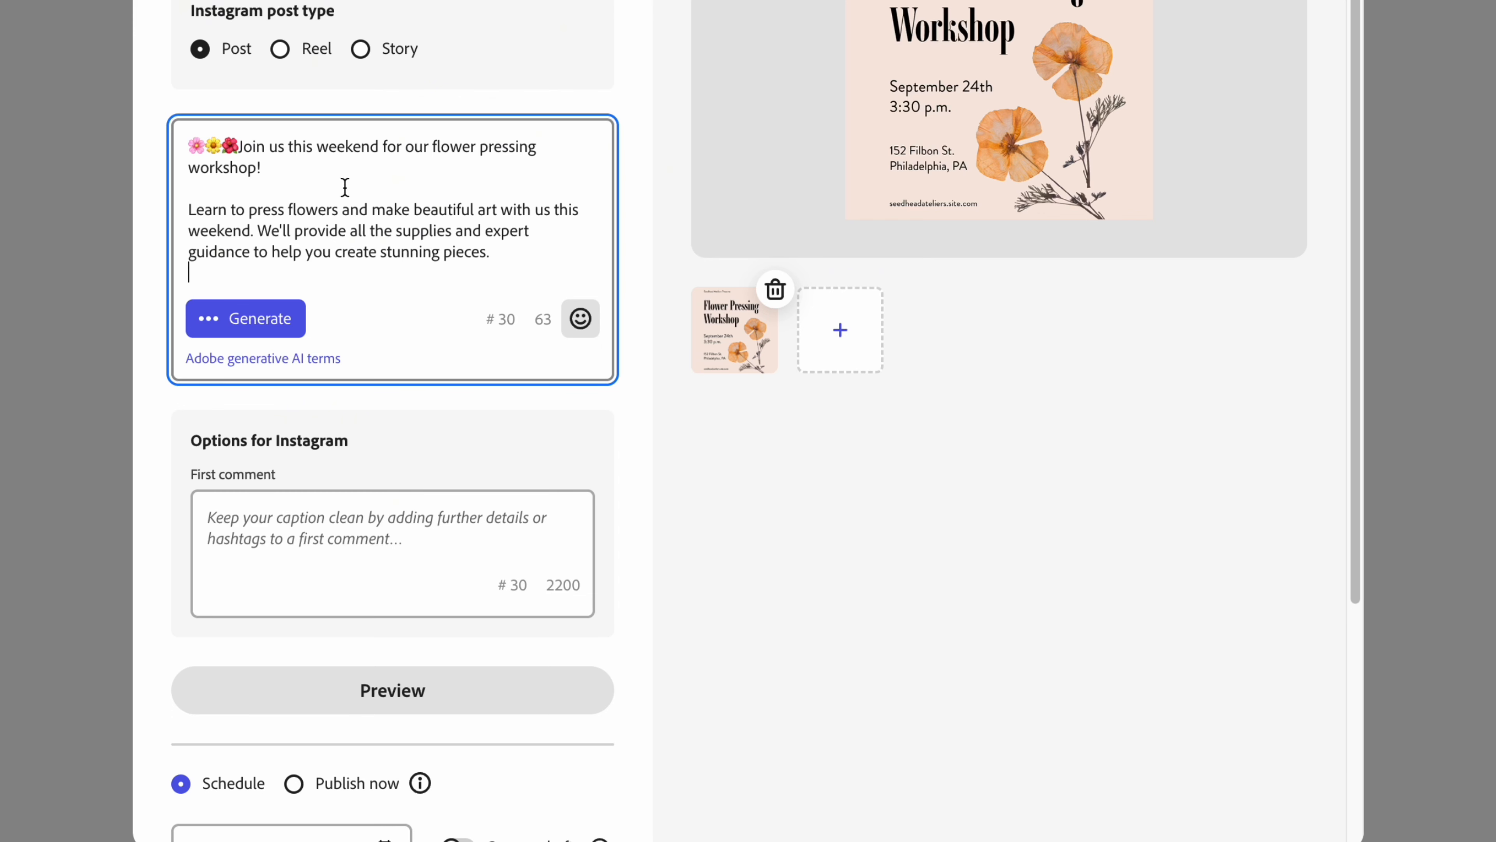
Rewrite the caption's opening sentence after the emojis with the caption generator and insert the new version
left_click_drag(260, 167, 239, 146)
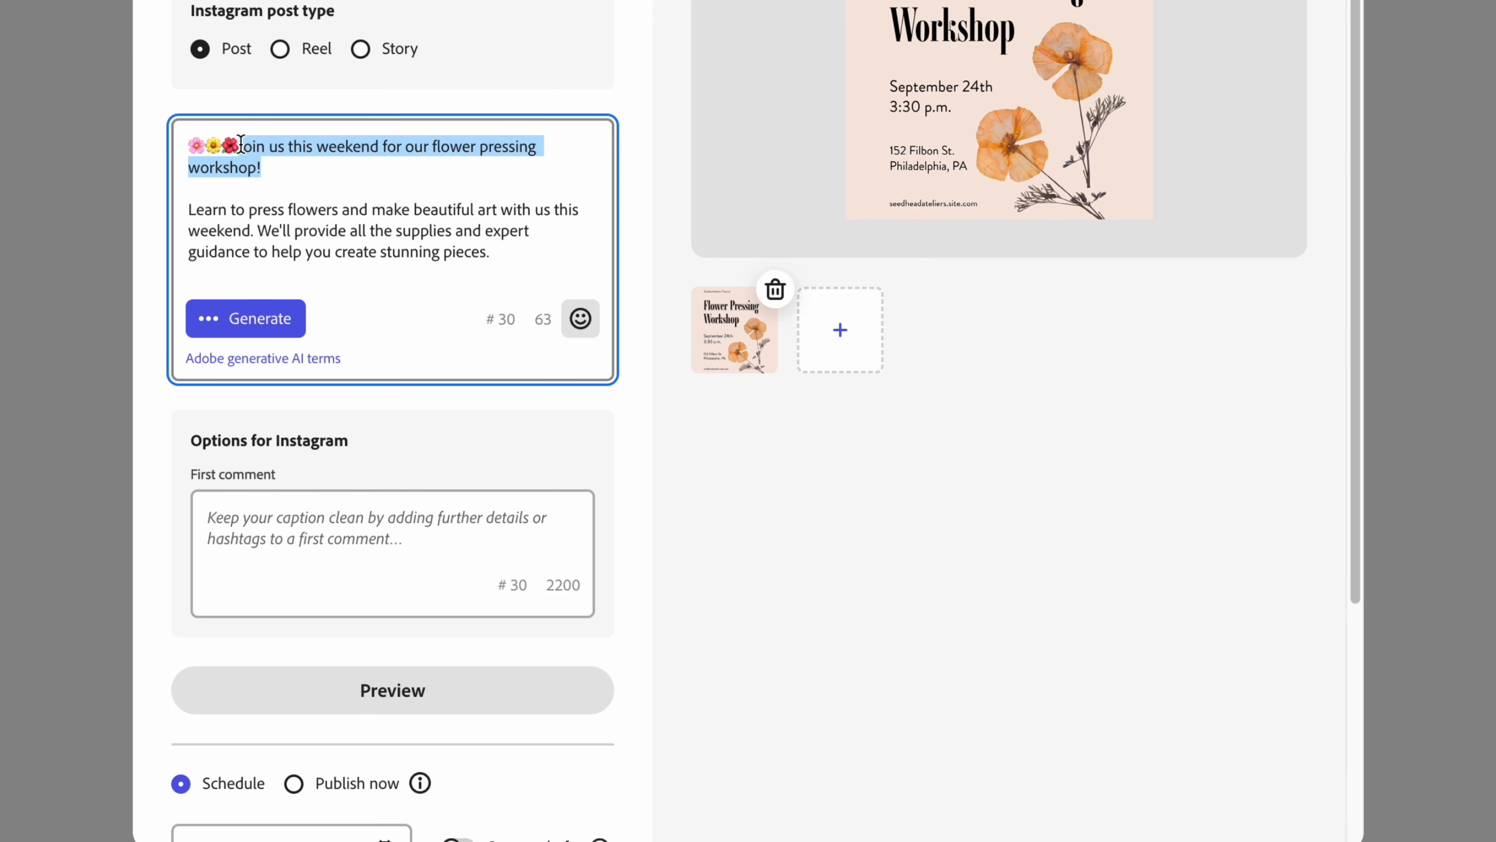
left_click(265, 327)
left_click(268, 414)
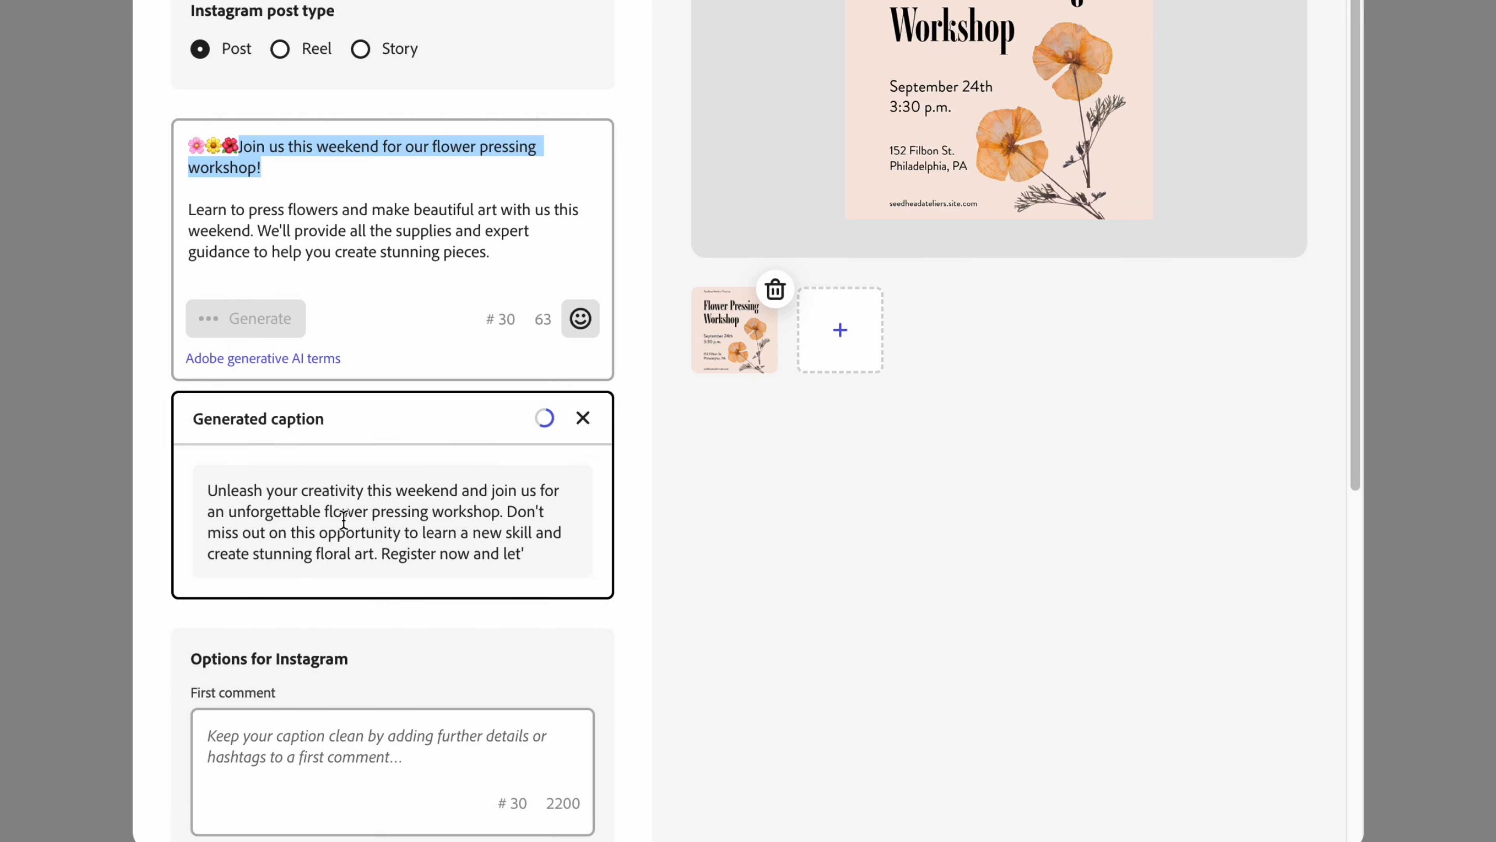
left_click(242, 659)
left_click(457, 282)
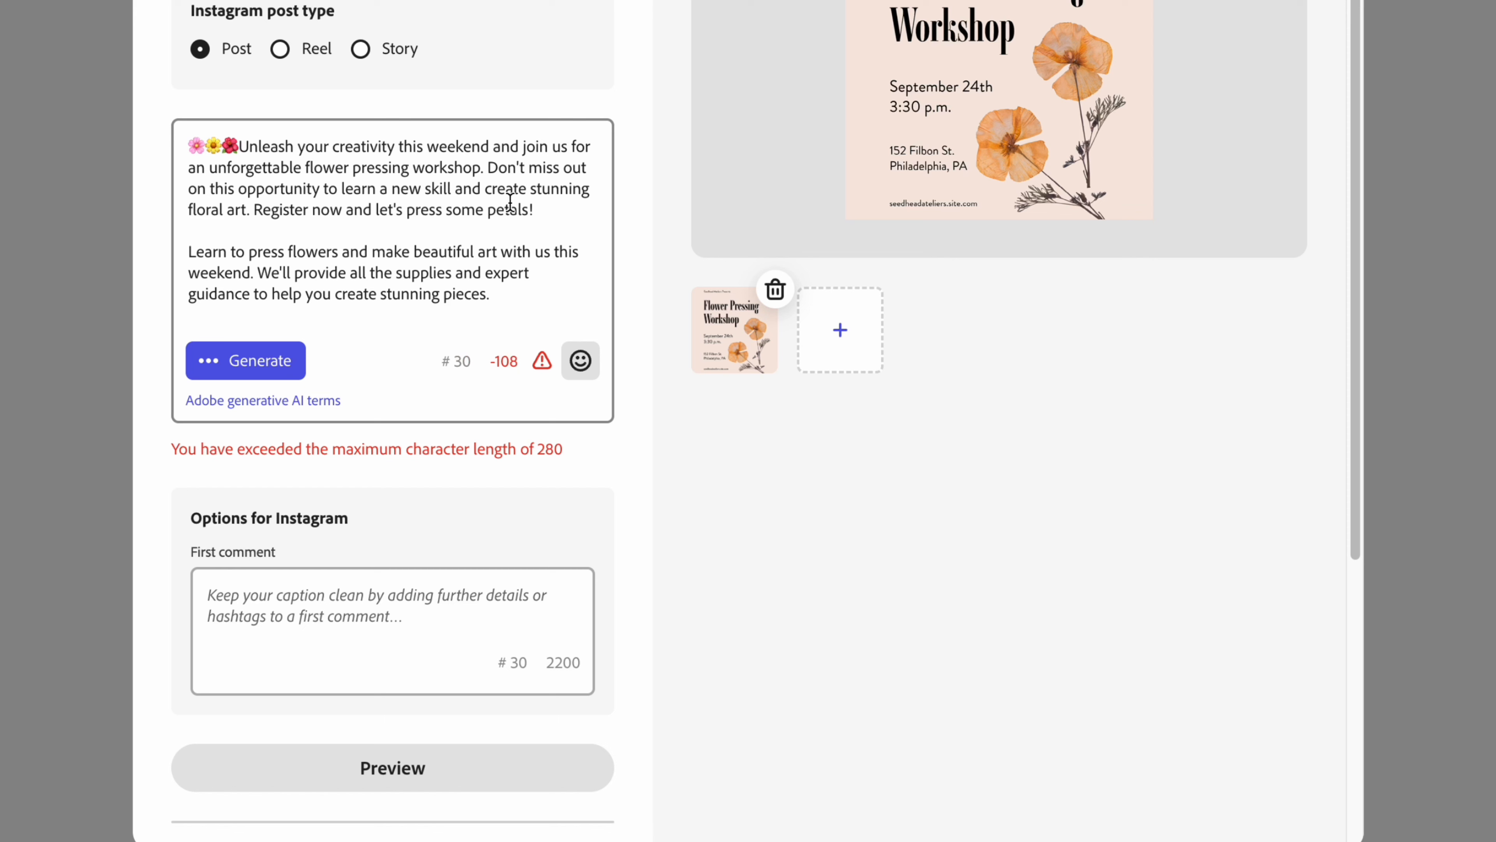
Shorten the caption's opening paragraph with the caption generator and insert the shorter version
mouse_move(510, 201)
left_mouse_down()
mouse_move(241, 147)
mouse_move(357, 158)
mouse_move(534, 210)
left_mouse_up()
left_click(251, 361)
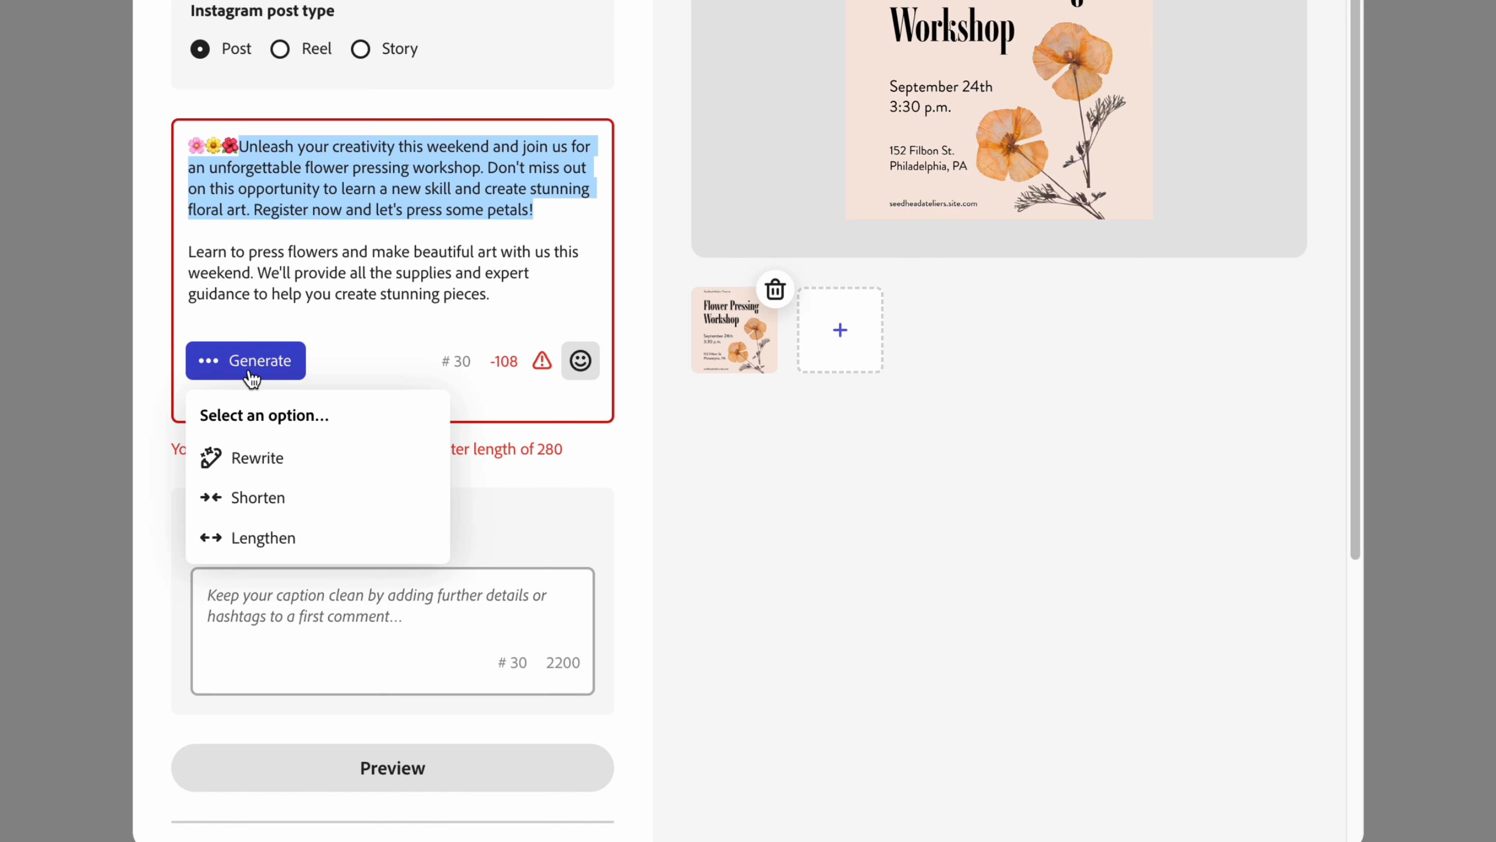
left_click(266, 495)
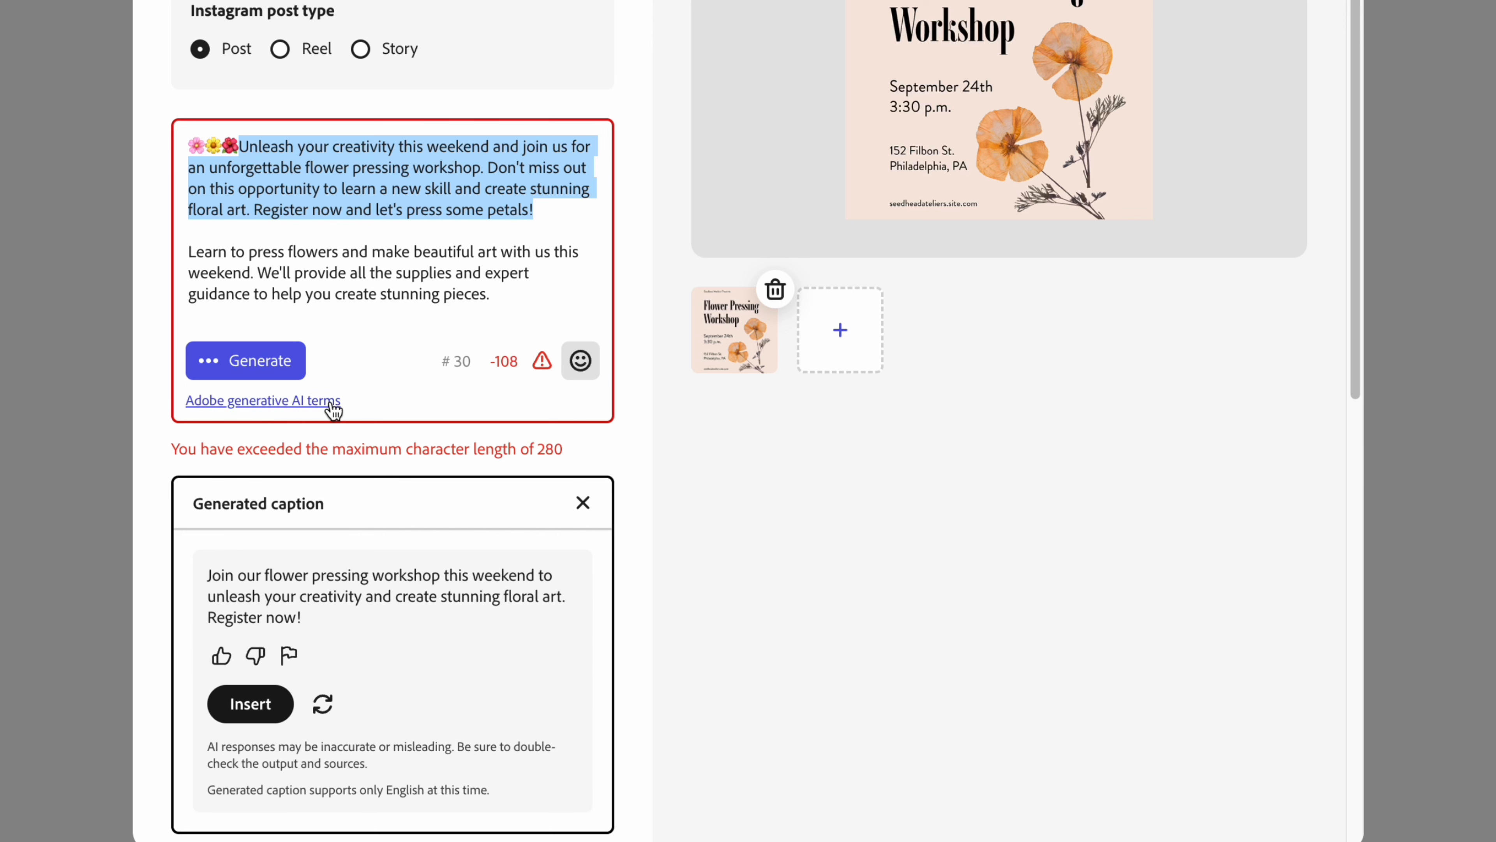
left_click(259, 711)
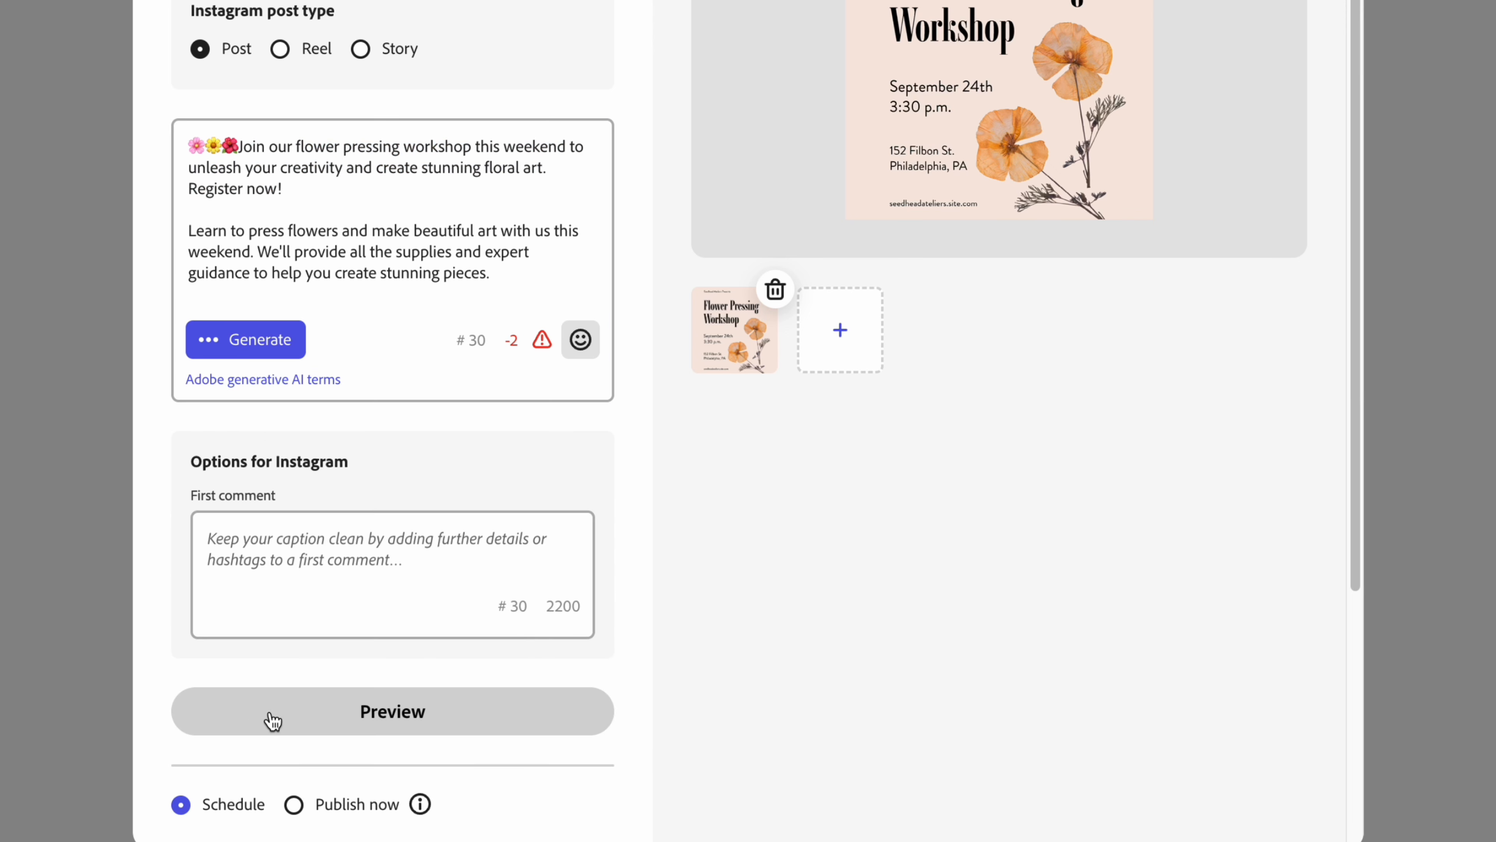
Remove the first two flower emojis from the caption and add a space after the remaining red flower
left_click(218, 144)
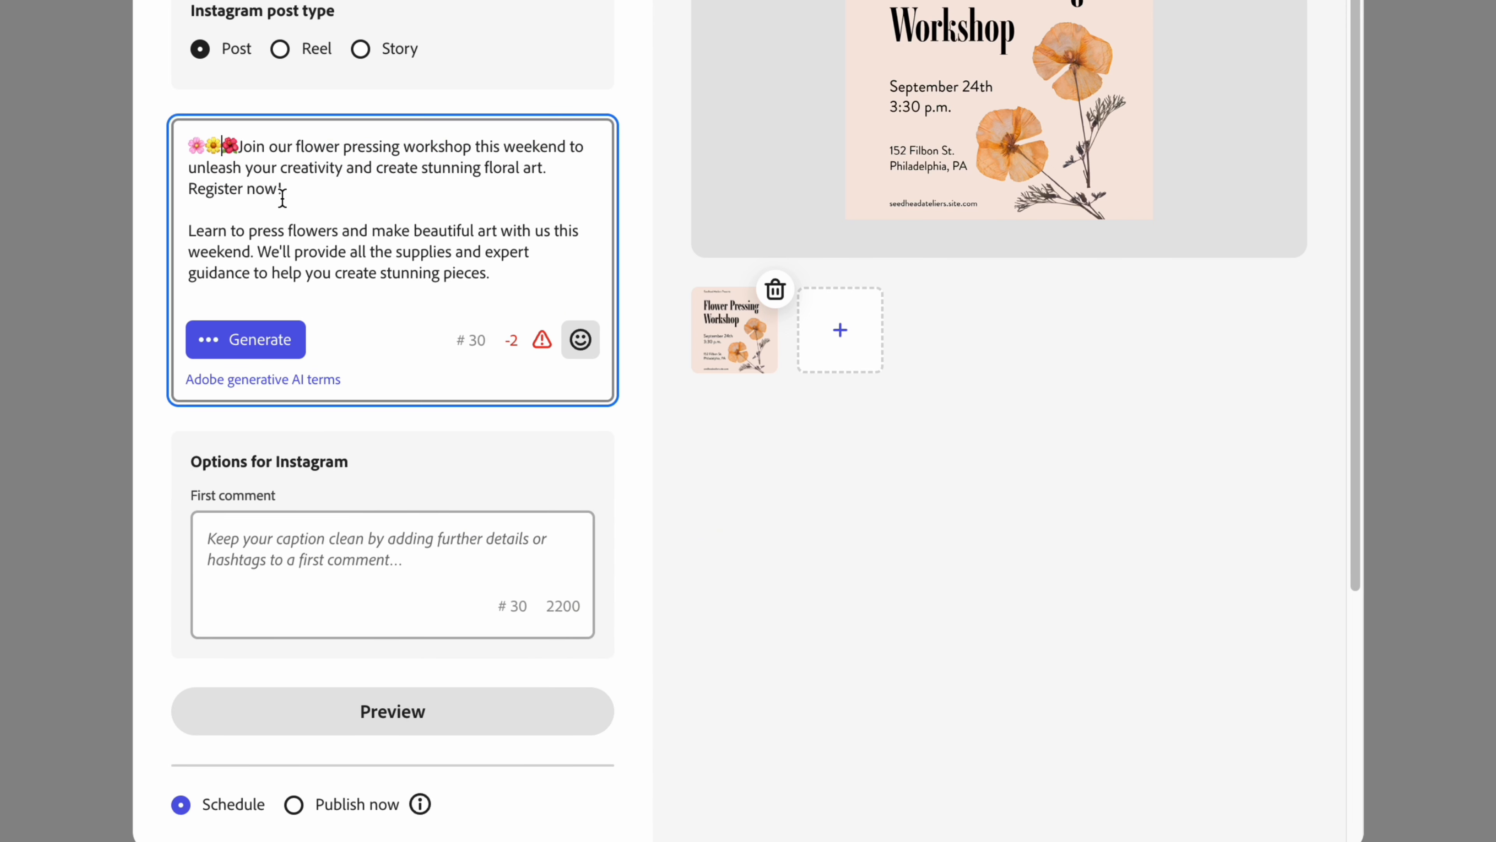
key("BackSpace")
key("BackSpace")
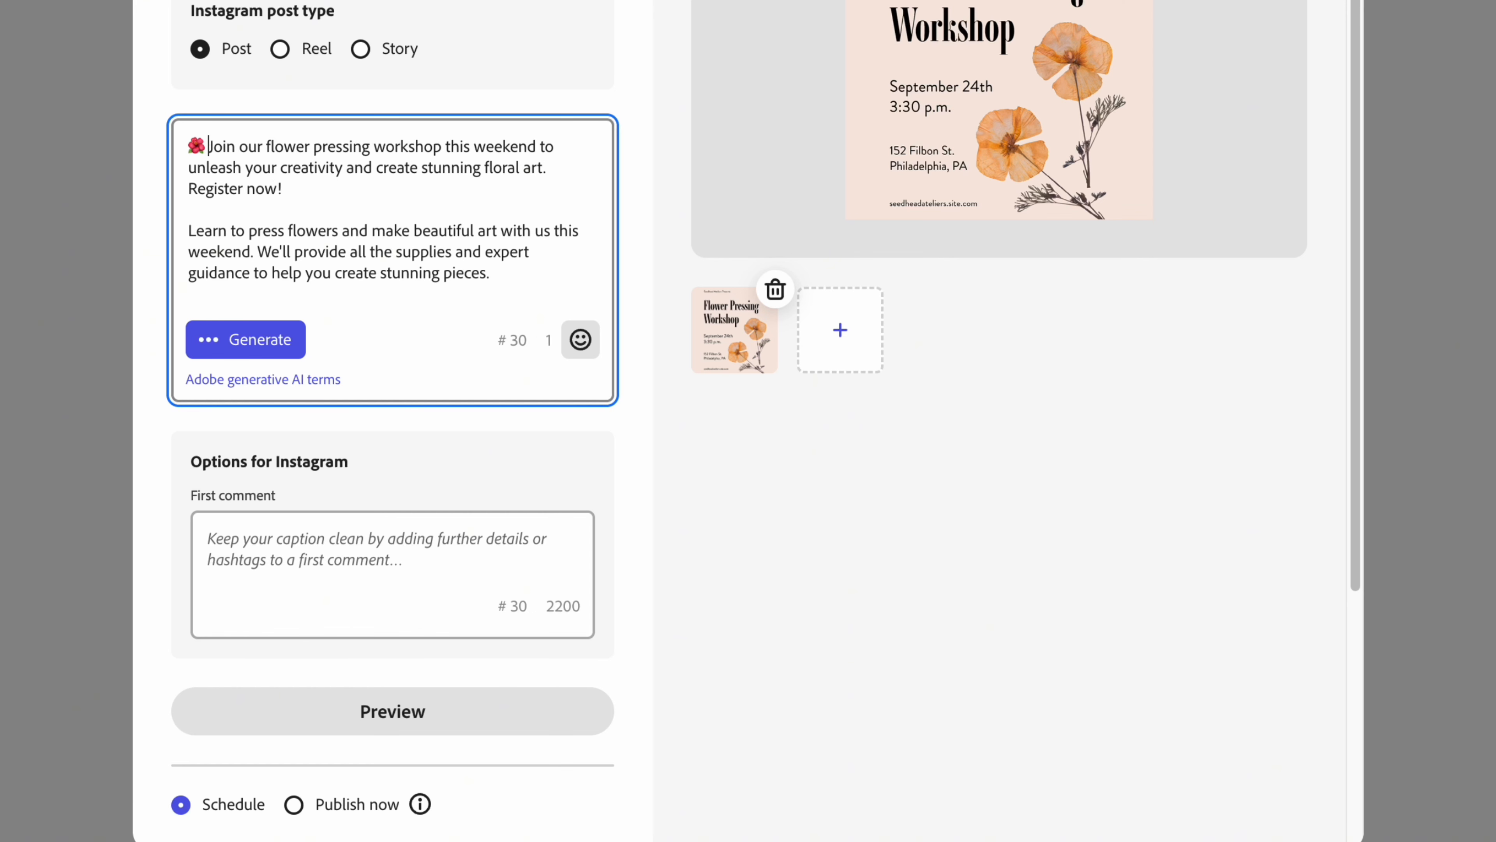
left_click(644, 201)
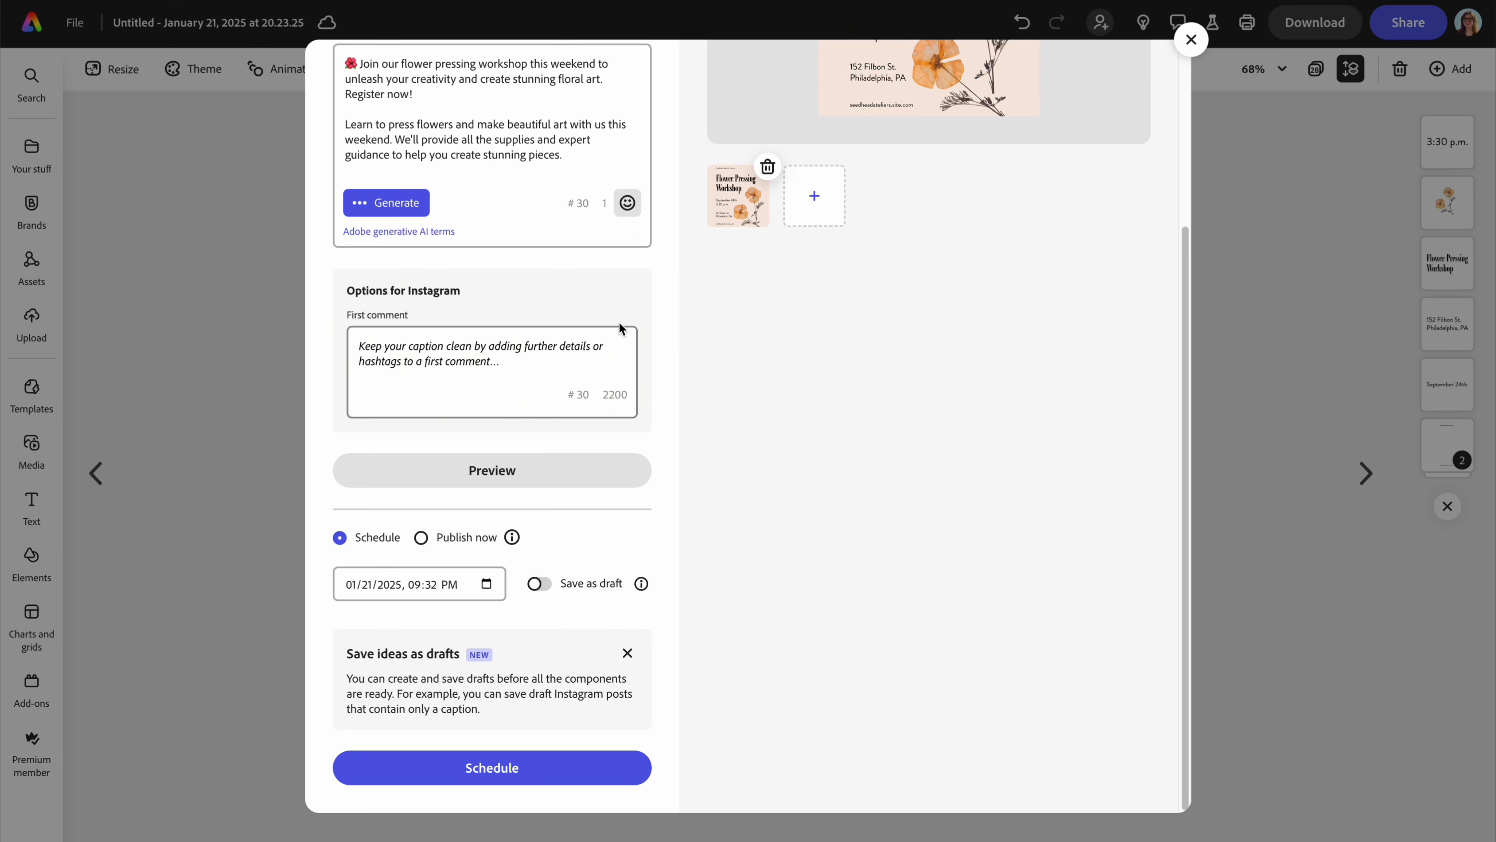
Preview the post on each selected channel, including Instagram and X (Twitter), and close the preview
left_click(511, 470)
left_click(847, 186)
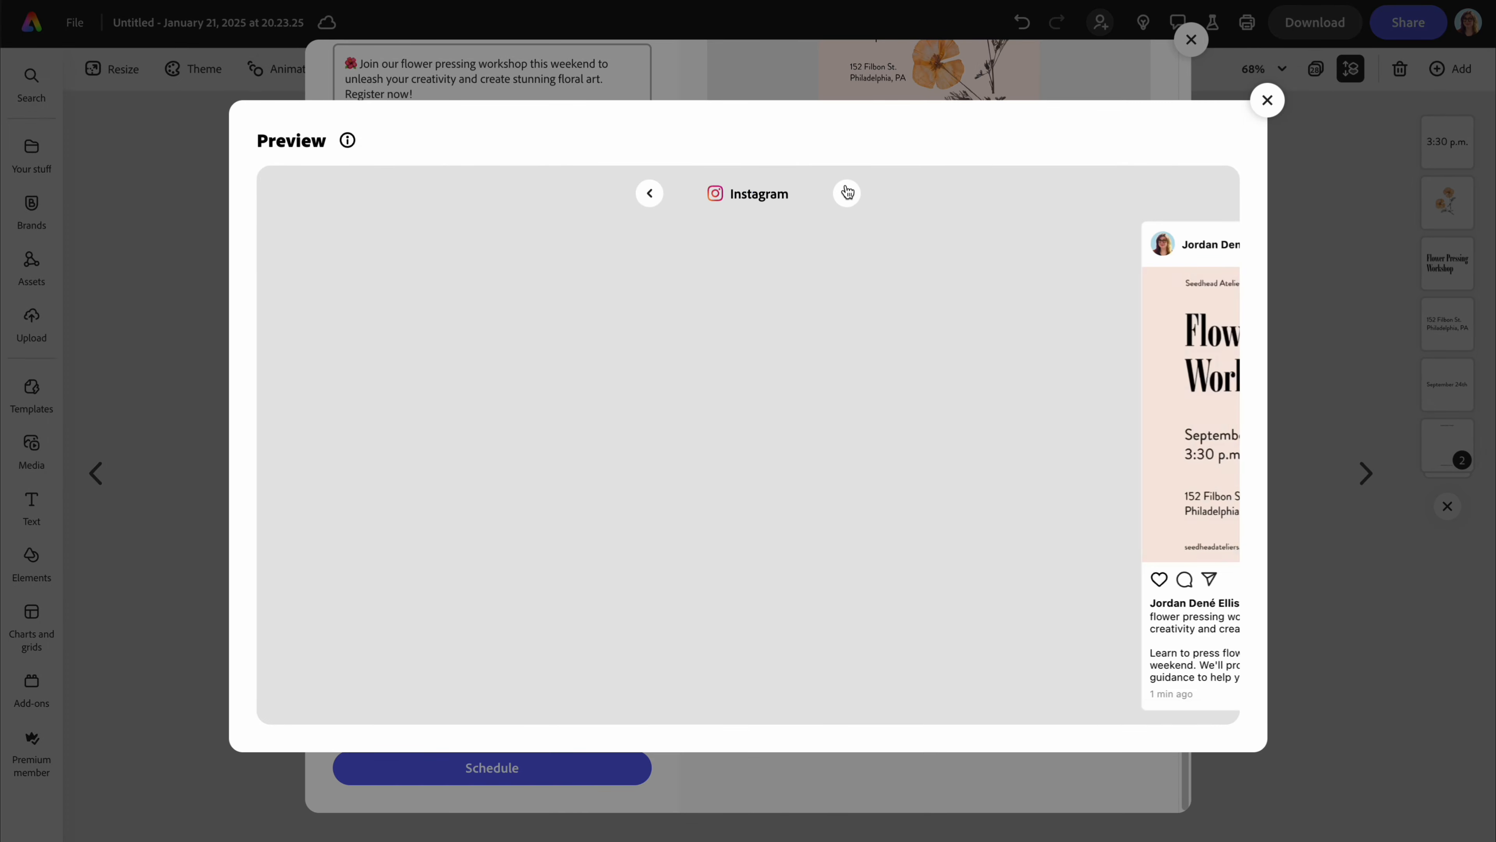
left_click(846, 192)
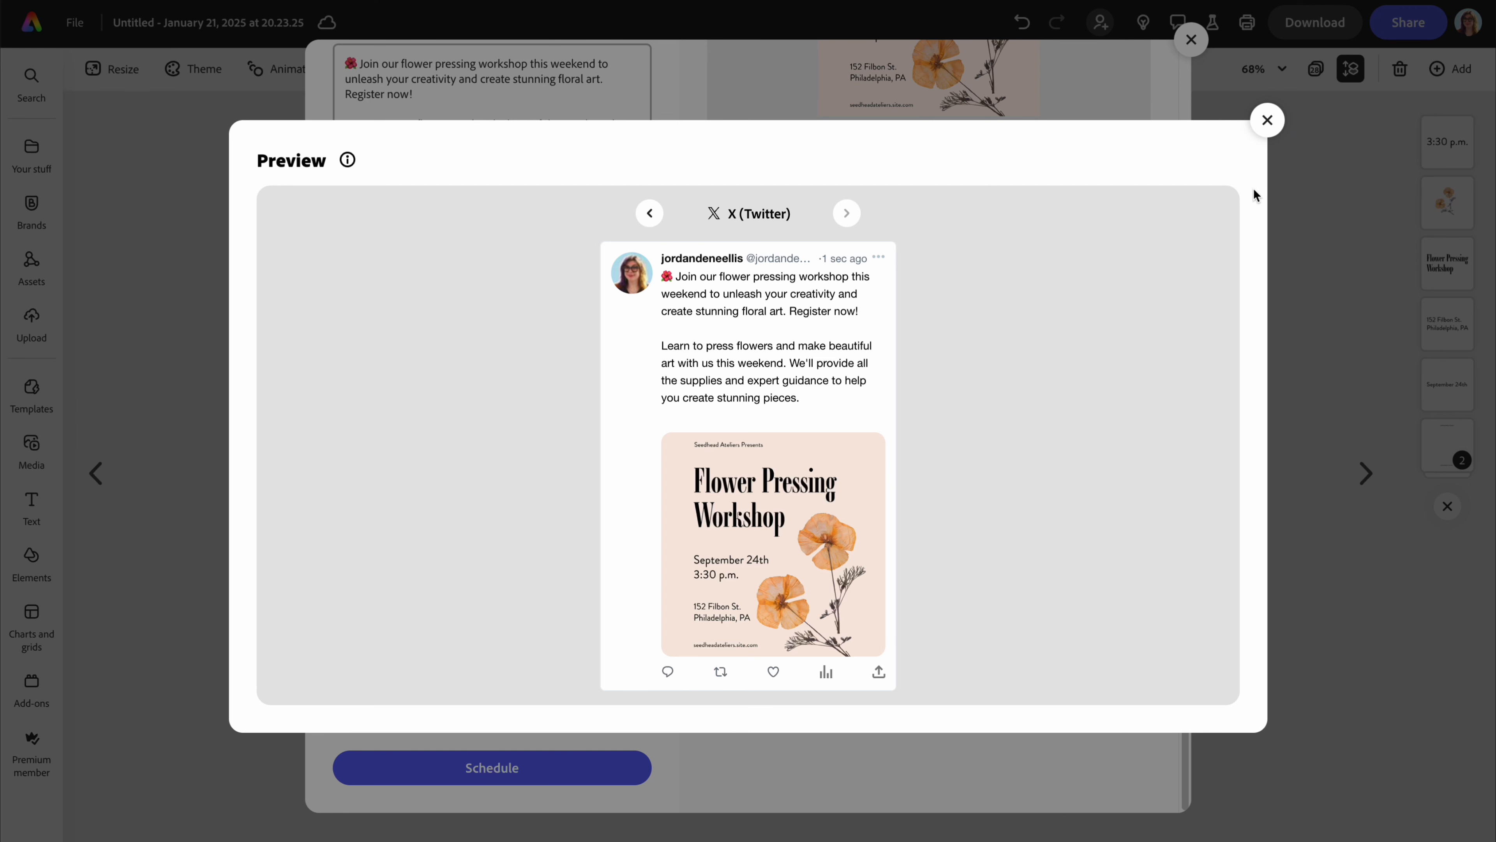
left_click(1267, 122)
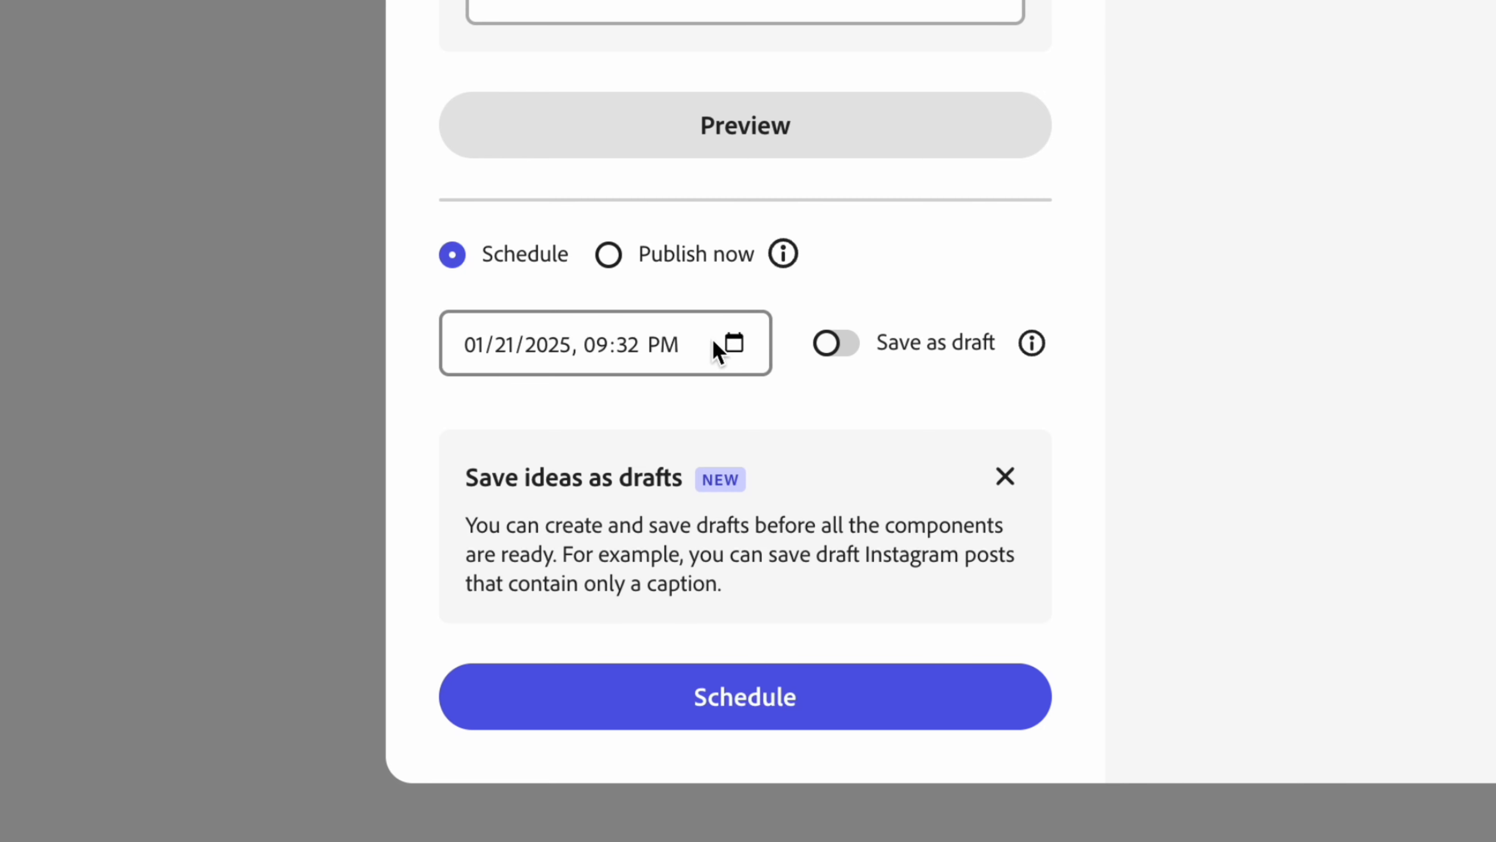
Set the post's schedule to 01/22/2025, 09:32 AM and add it as a draft
left_click(735, 345)
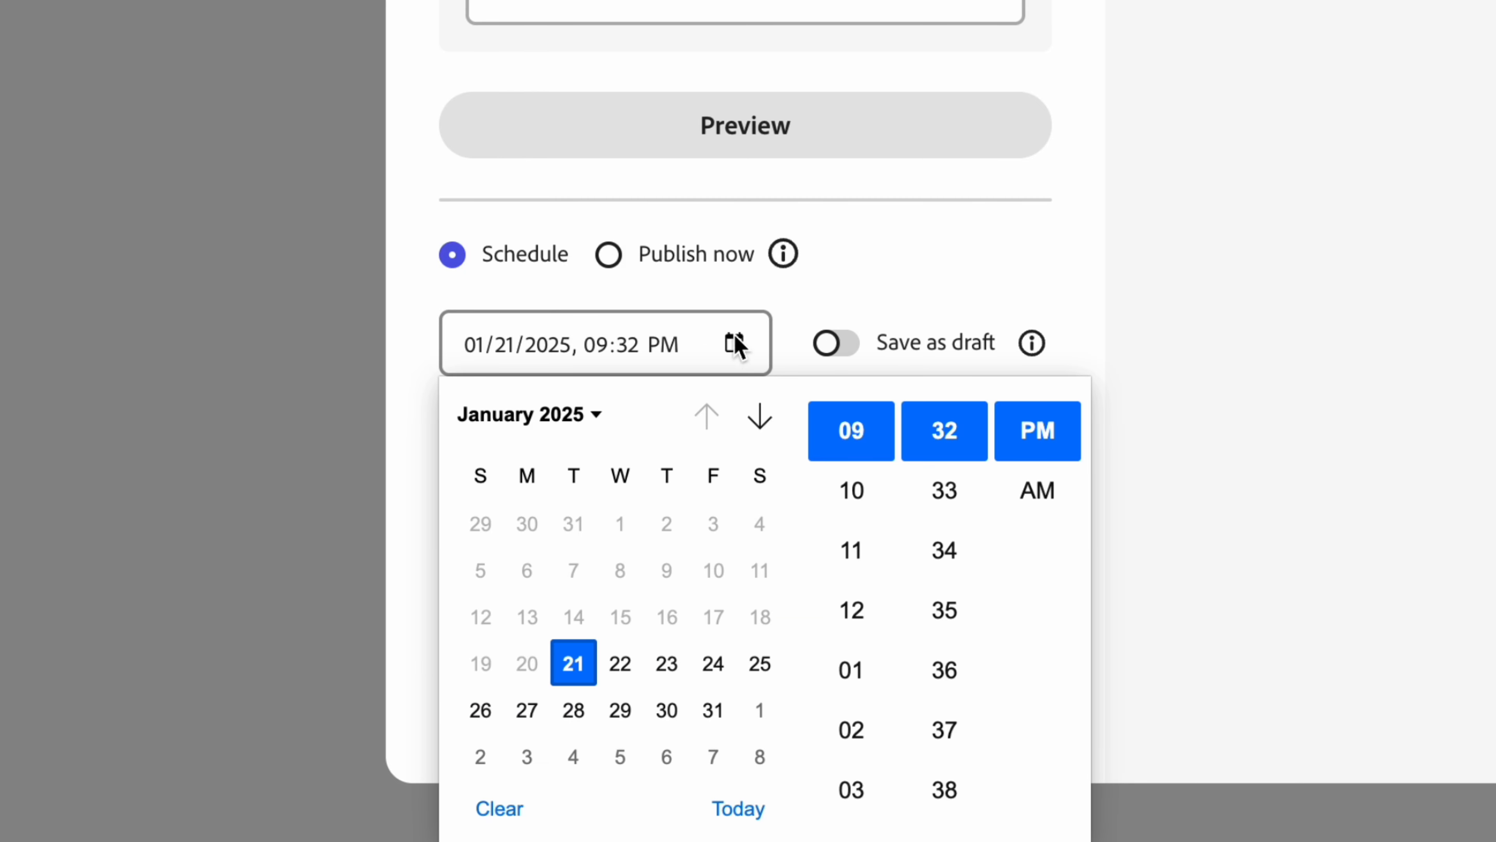
left_click(630, 675)
left_click(1002, 492)
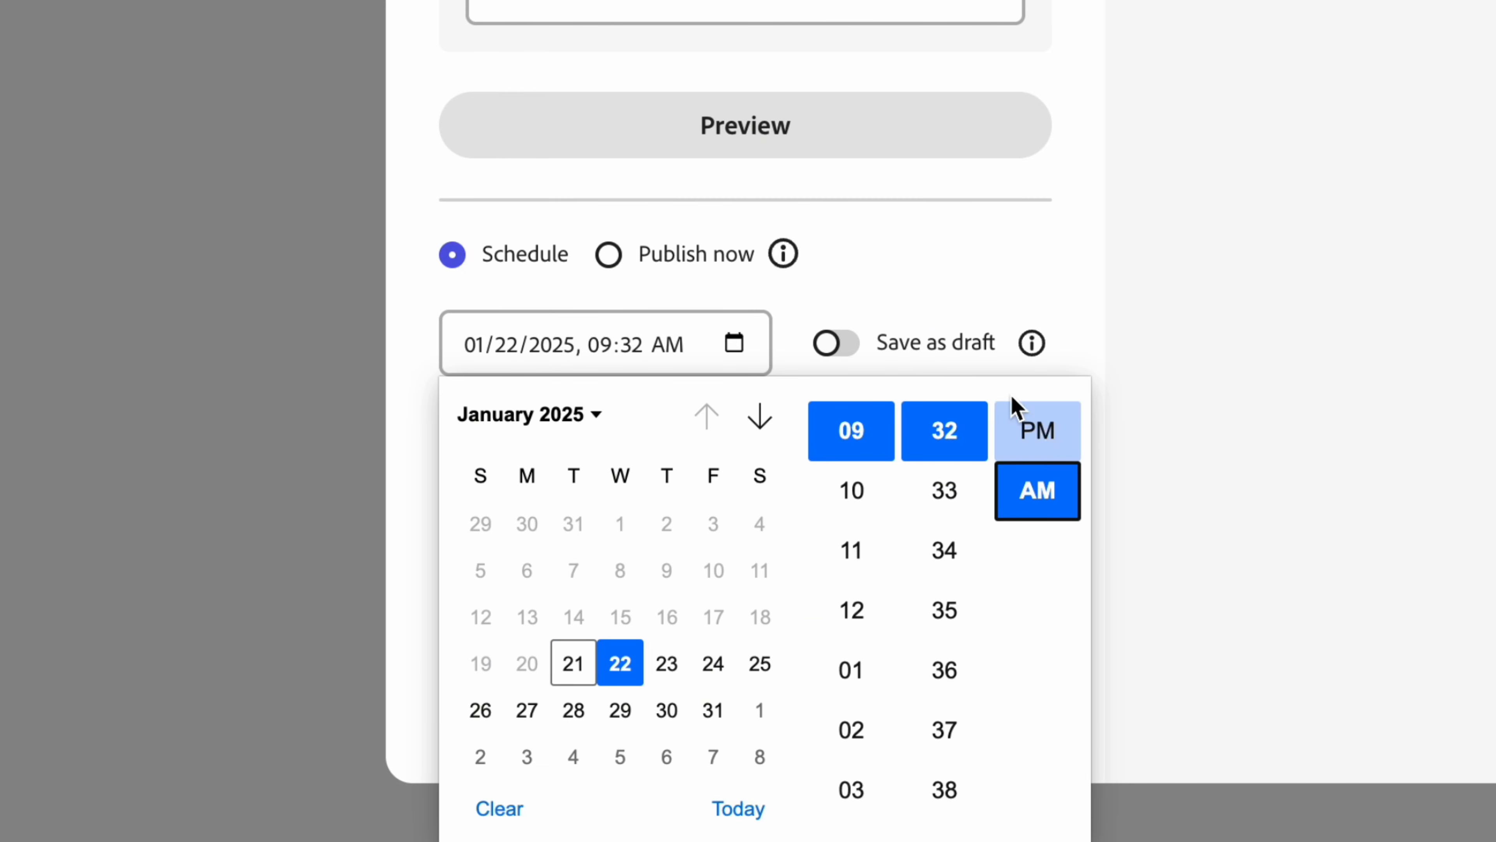
left_click(984, 275)
left_click(846, 354)
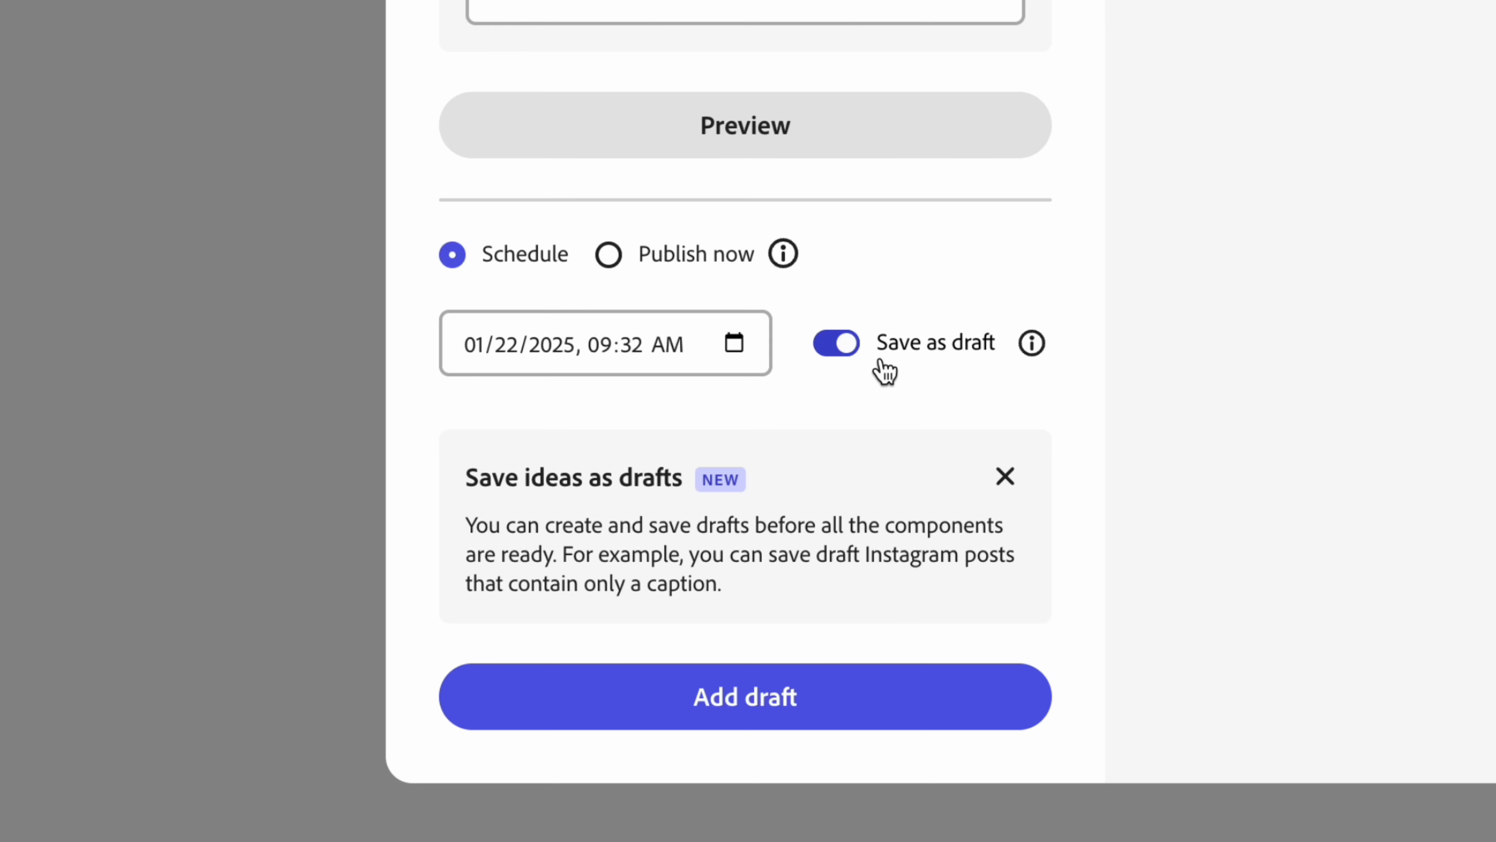
left_click(802, 702)
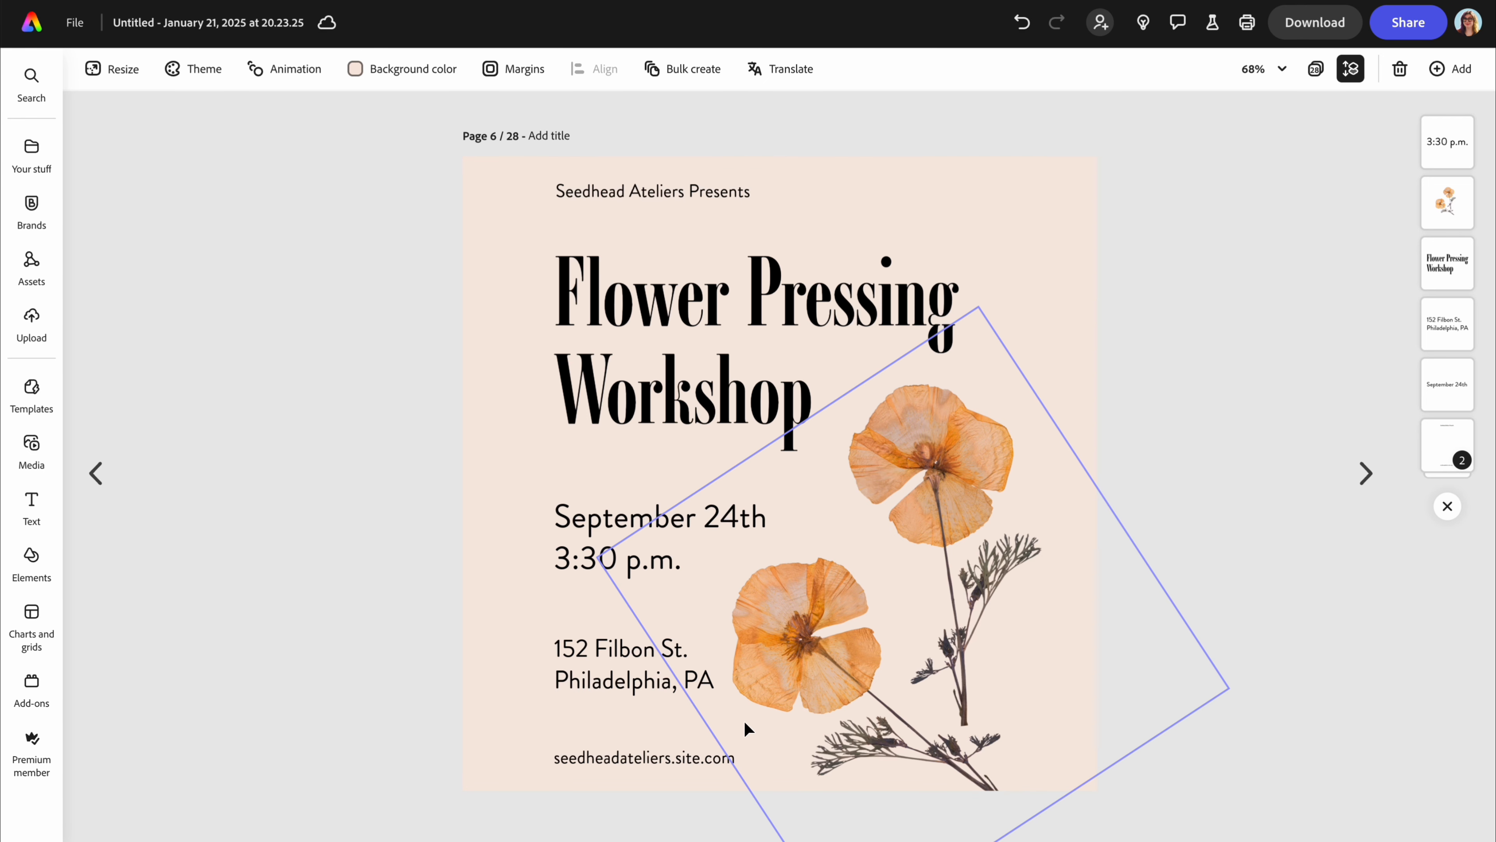
Open the personal calendar and examine the flower pressing workshop drafts on January 22
left_click(891, 821)
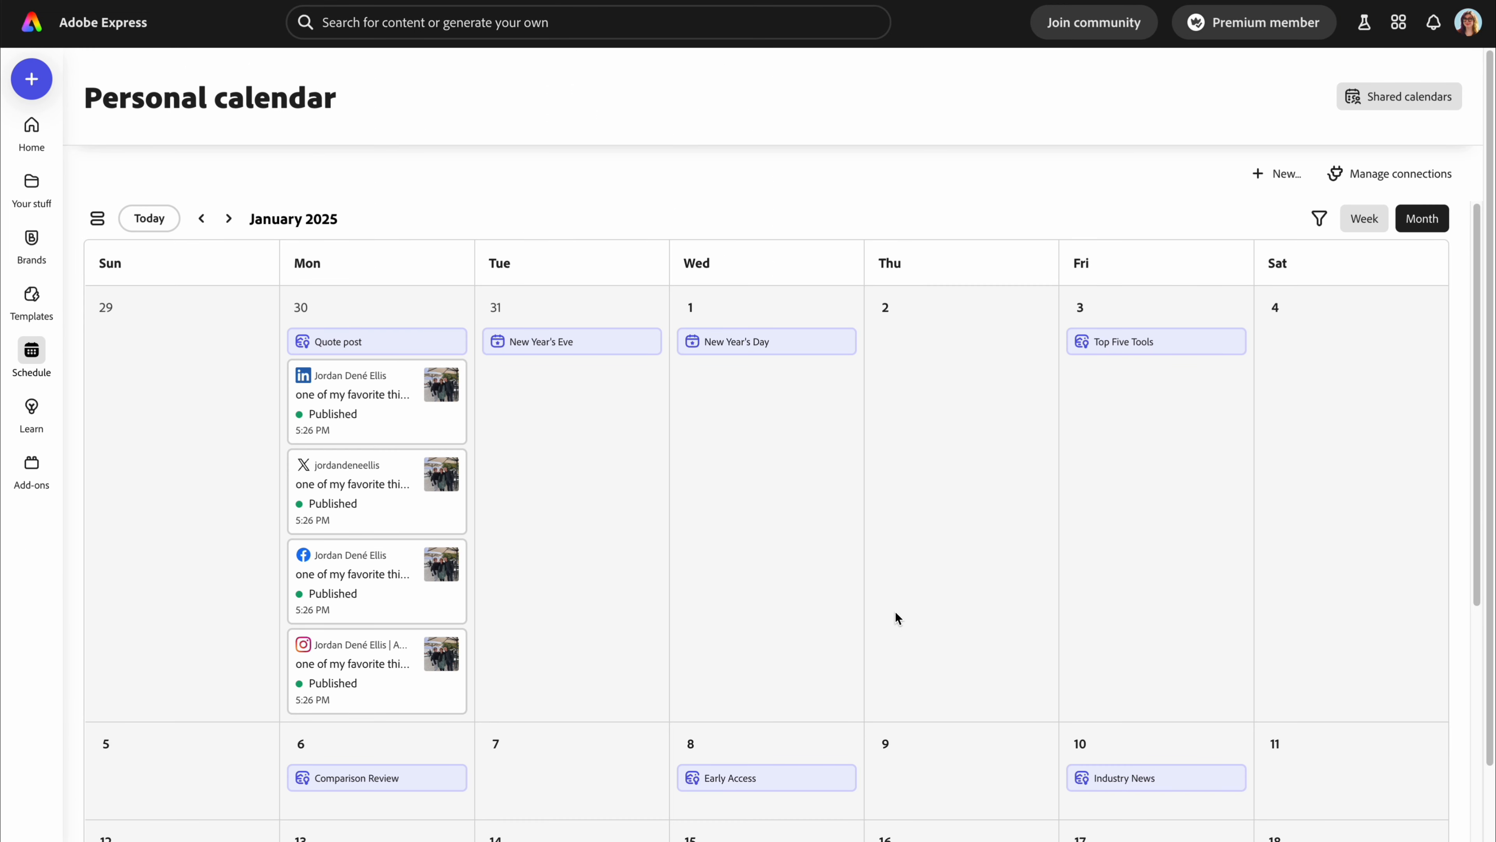
scroll(896, 613, "down", 10)
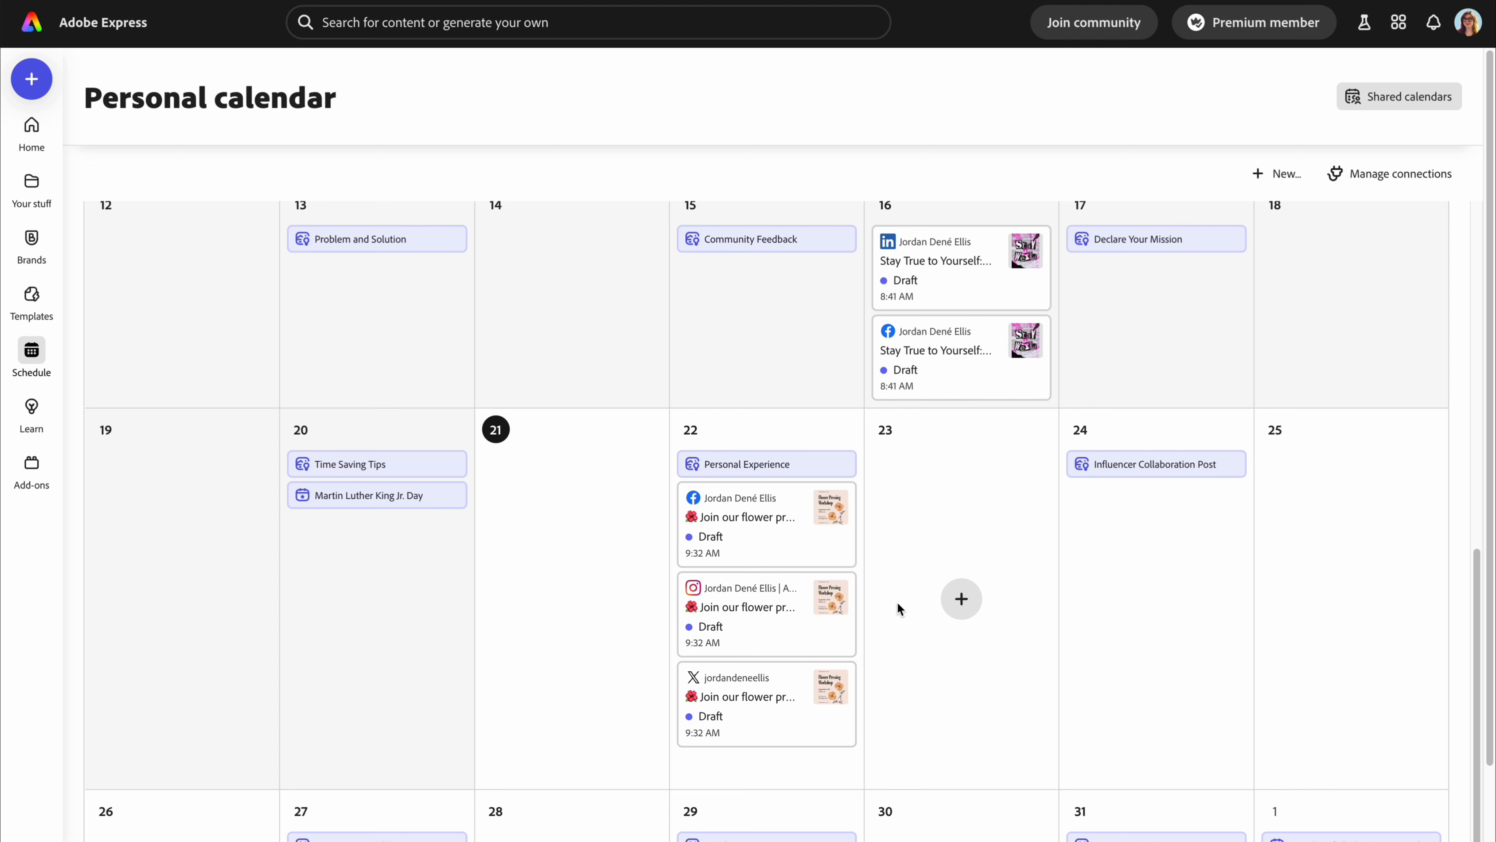
scroll(899, 601, "up", 10)
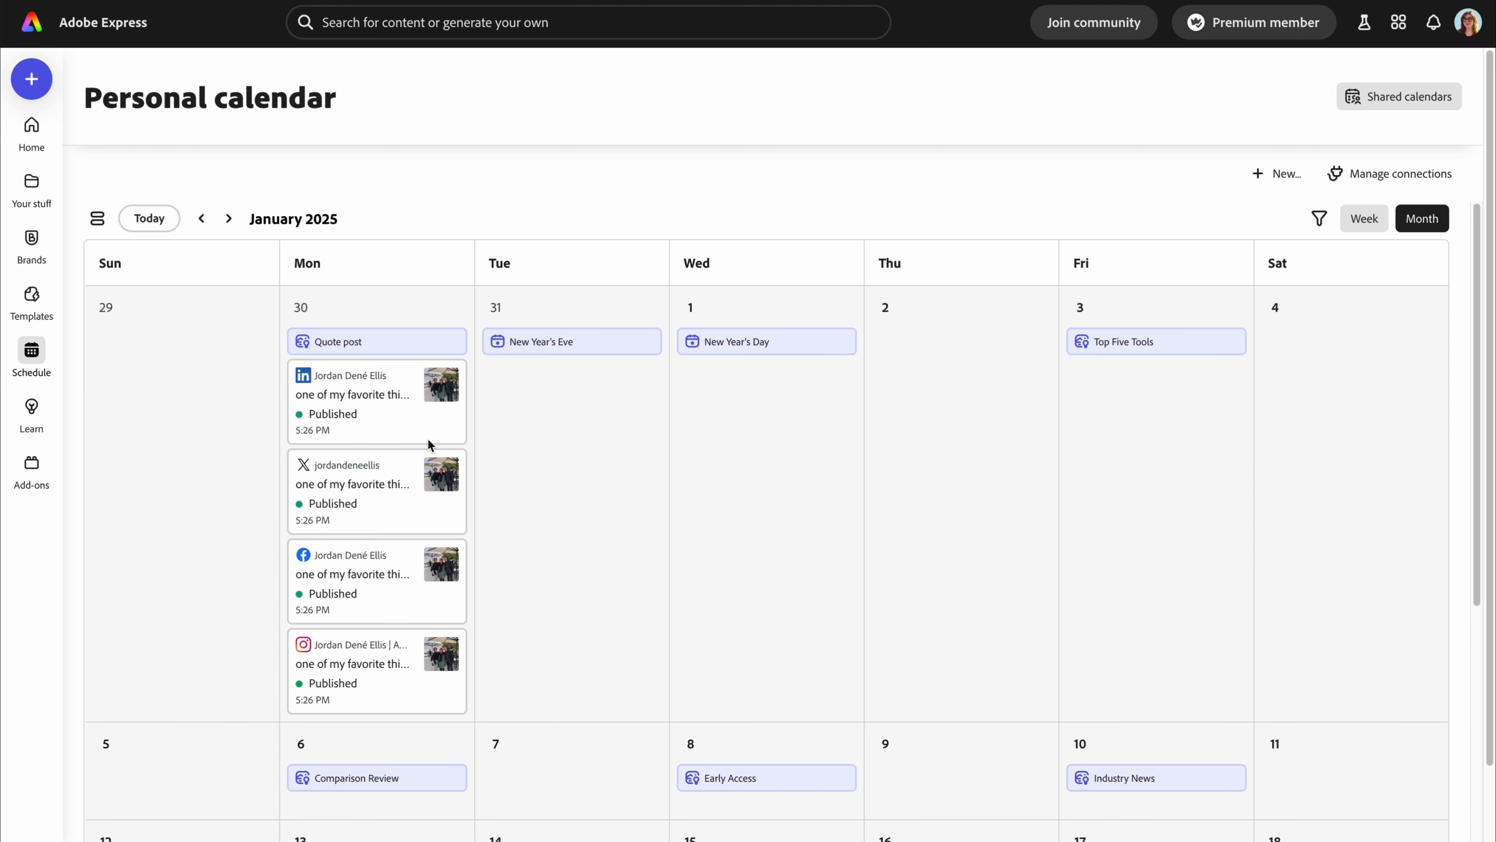
Open the published LinkedIn post from December 30 to examine its details, and close it
left_click(354, 399)
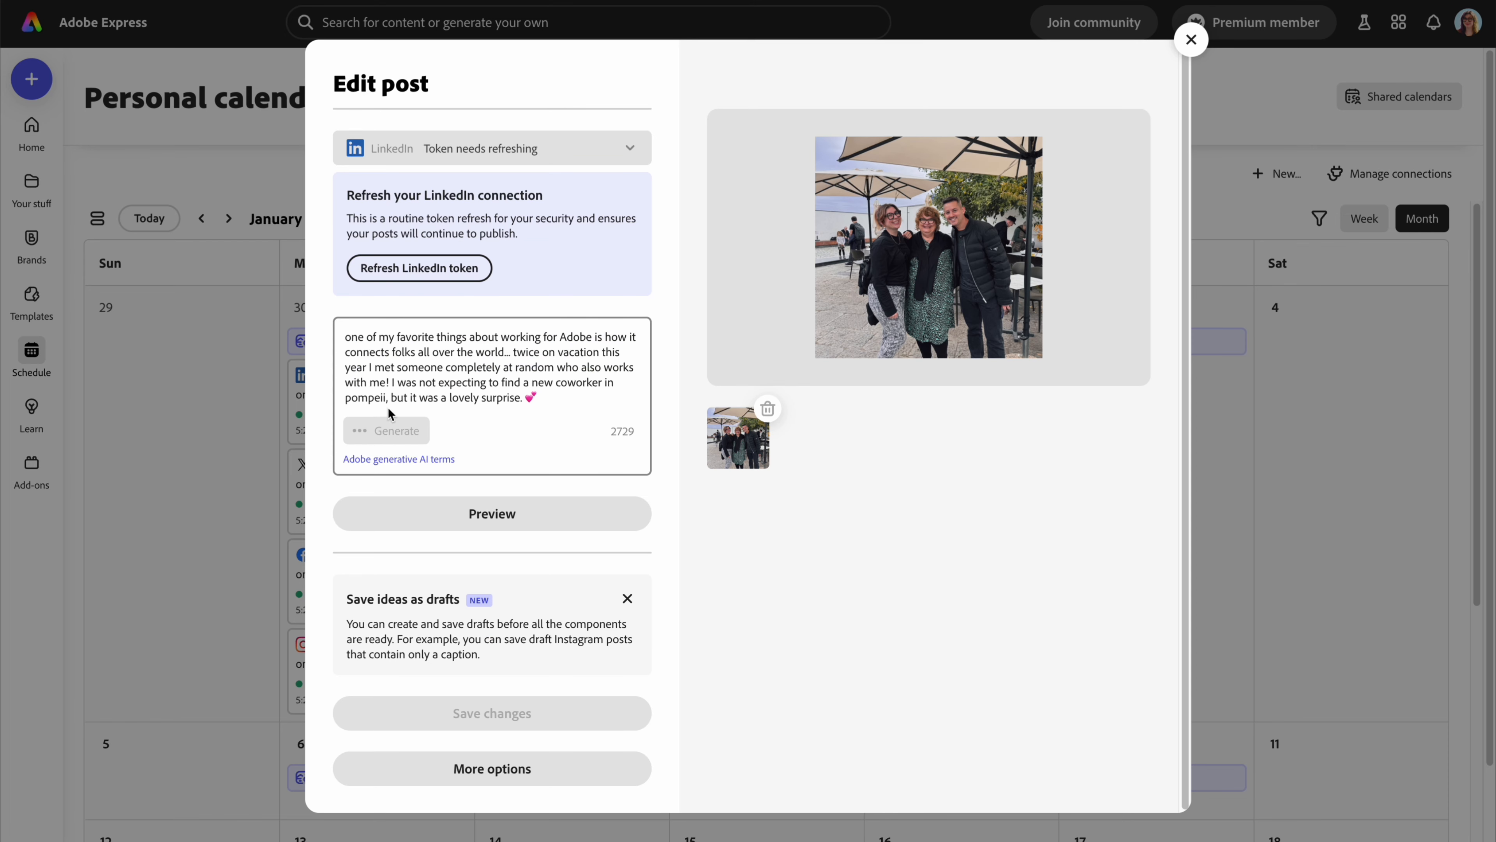
left_click(1190, 42)
scroll(1026, 528, "down", 5)
scroll(1026, 528, "up", 5)
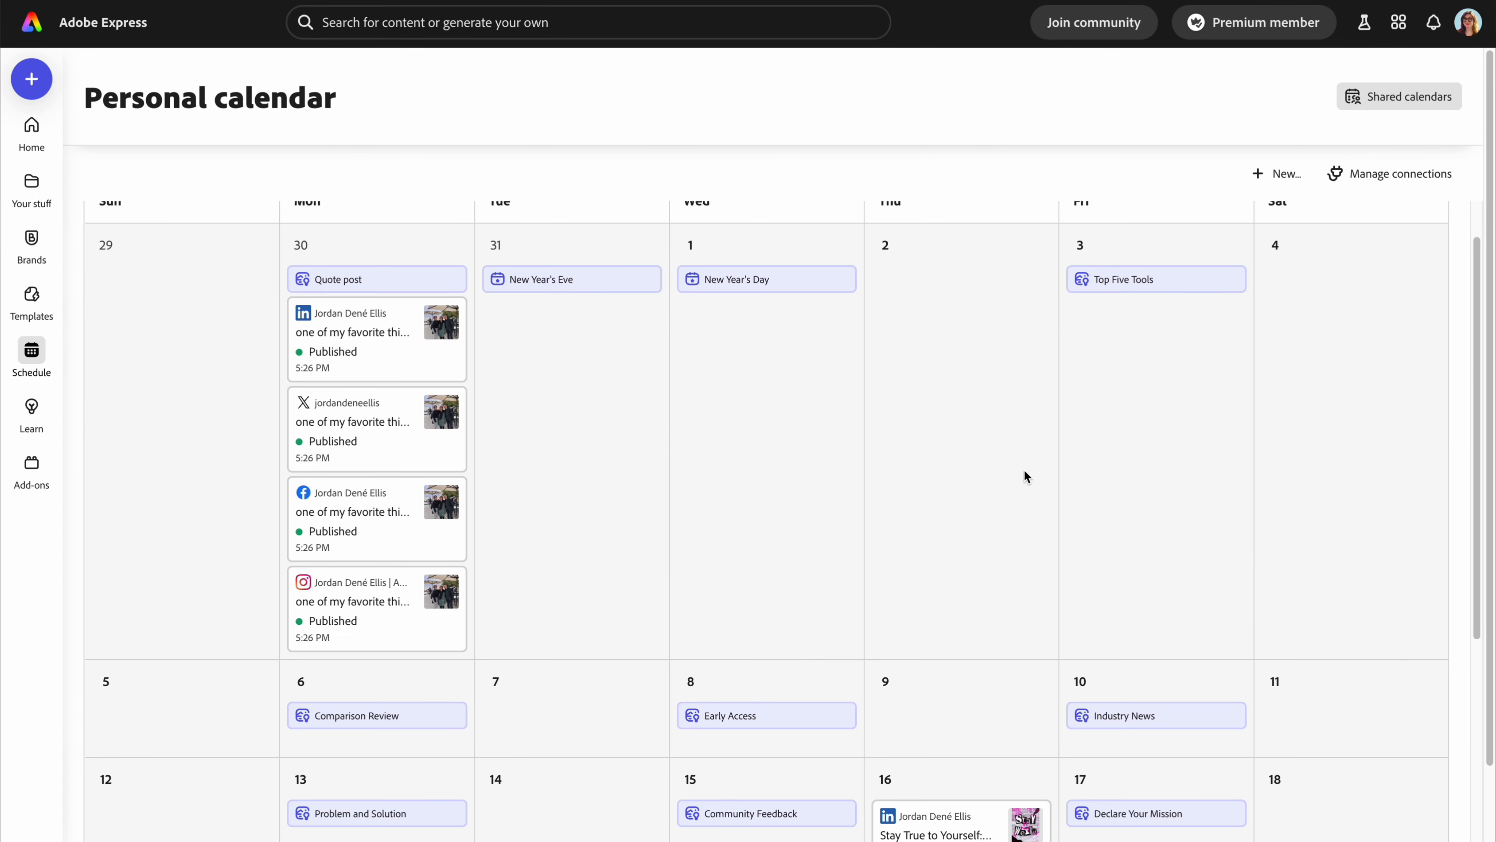
scroll(782, 448, "up", 2)
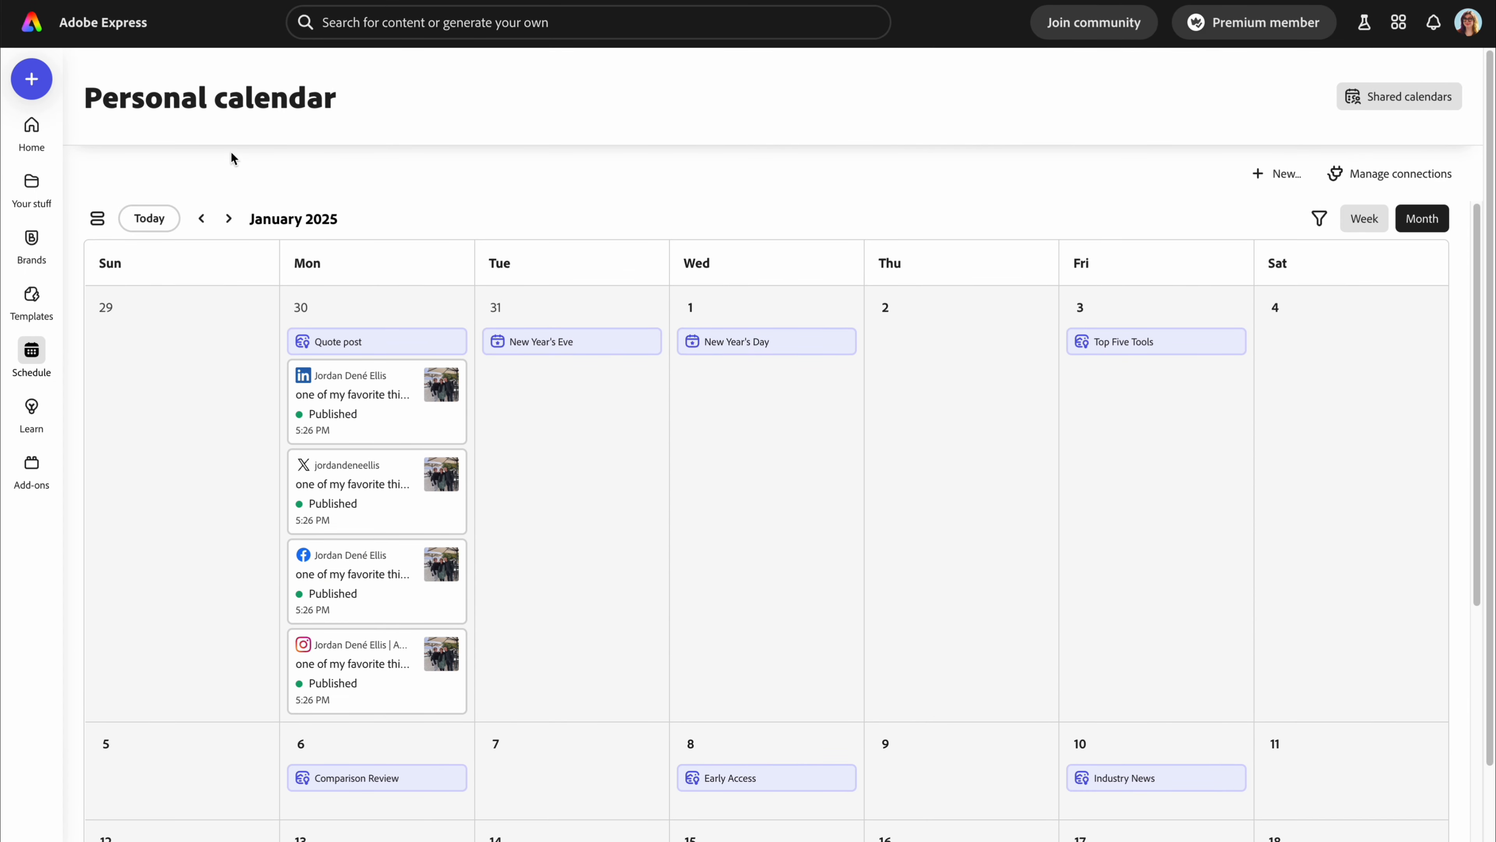
Page the personal calendar back to October 2024 to review the earlier posts
left_click(202, 218)
left_click(202, 218)
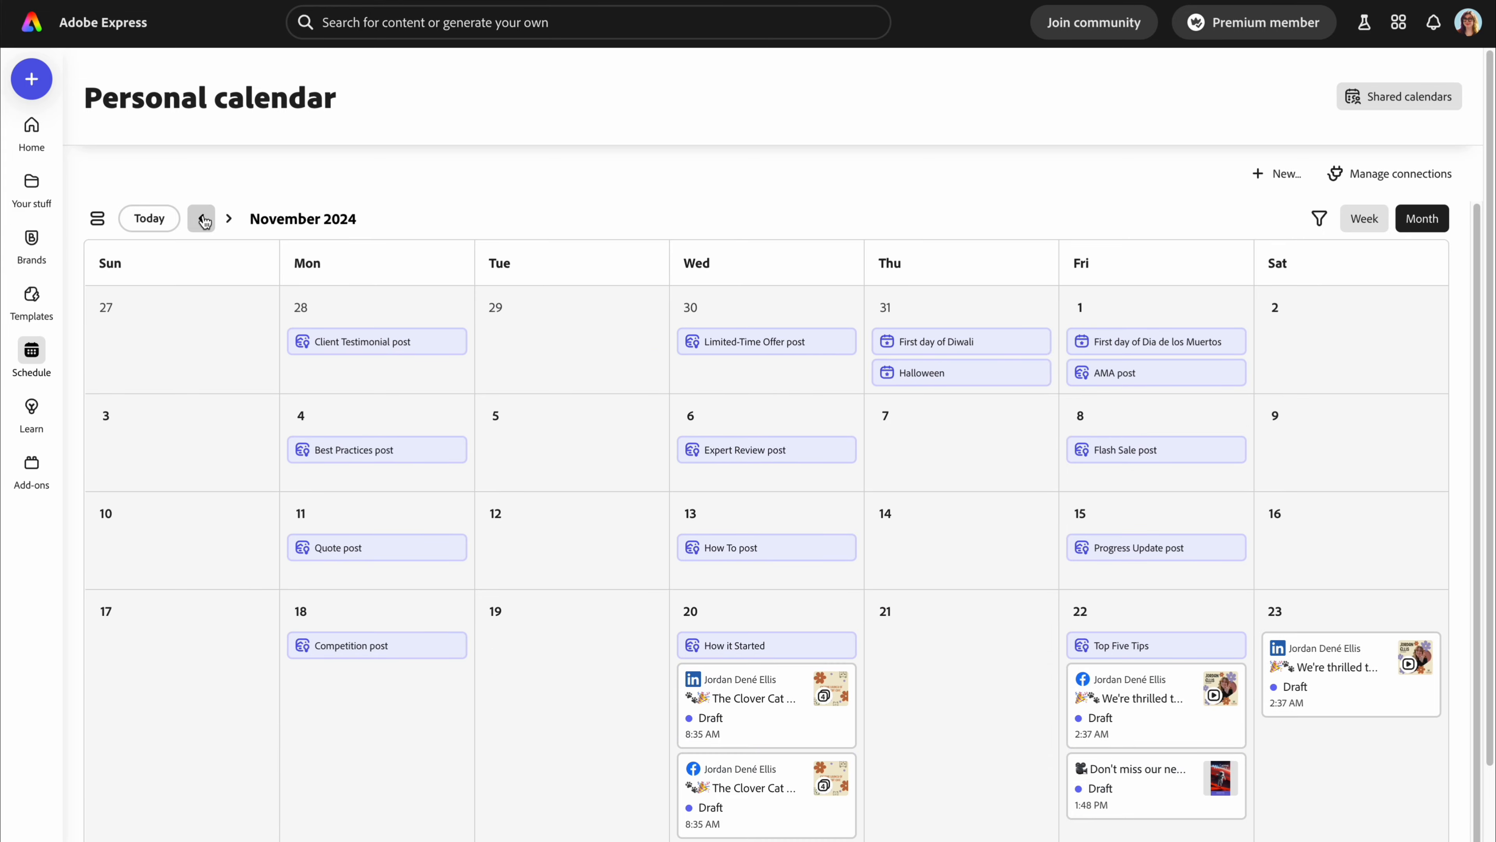
left_click(202, 218)
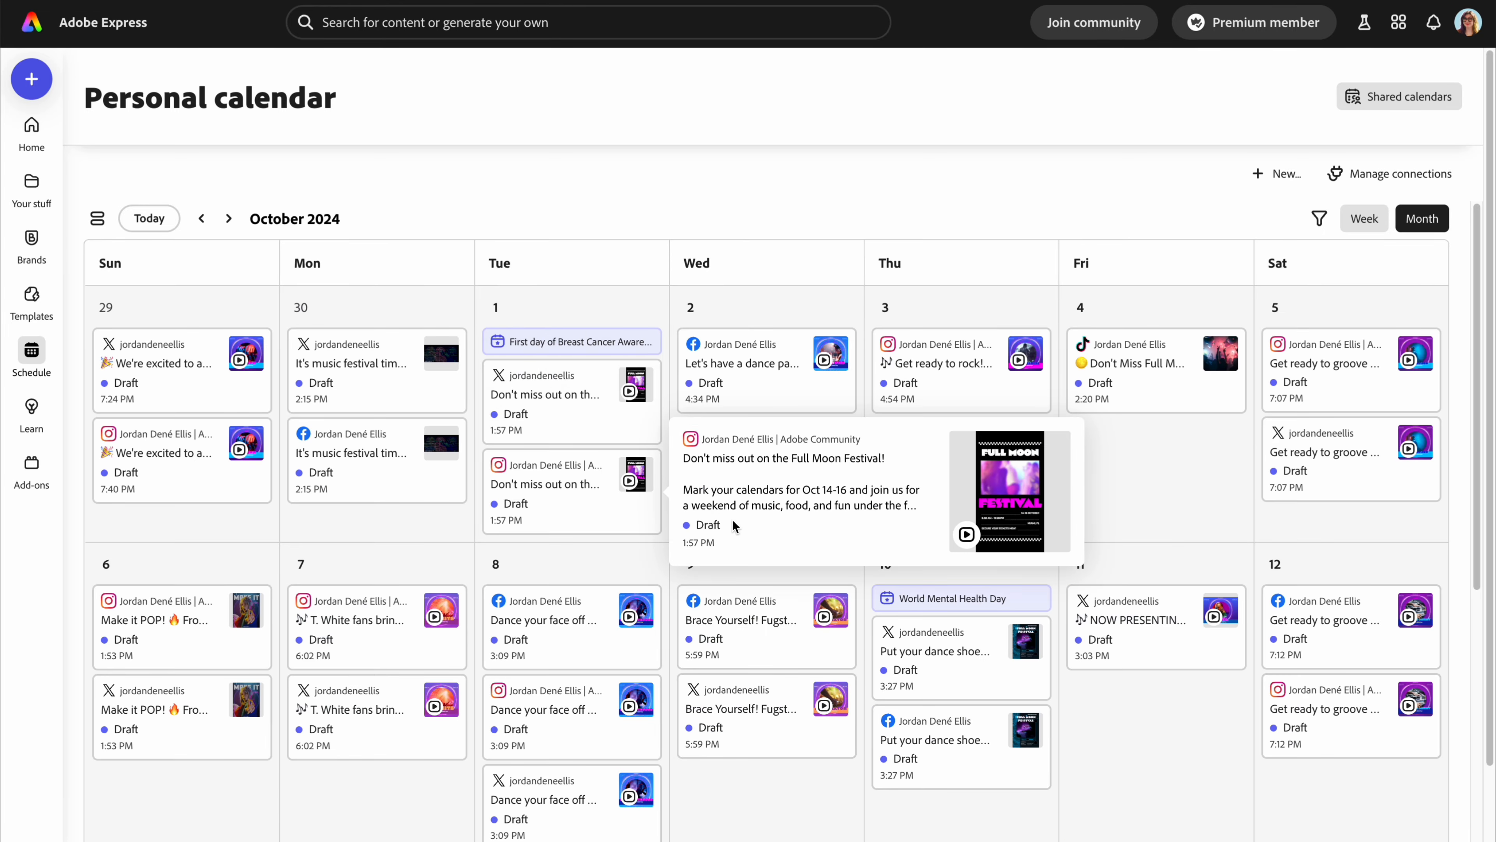
Page the personal calendar forward from October 2024 to February 2025 to view the upcoming events and post suggestions
scroll(852, 615, "down", 10)
scroll(852, 615, "up", 10)
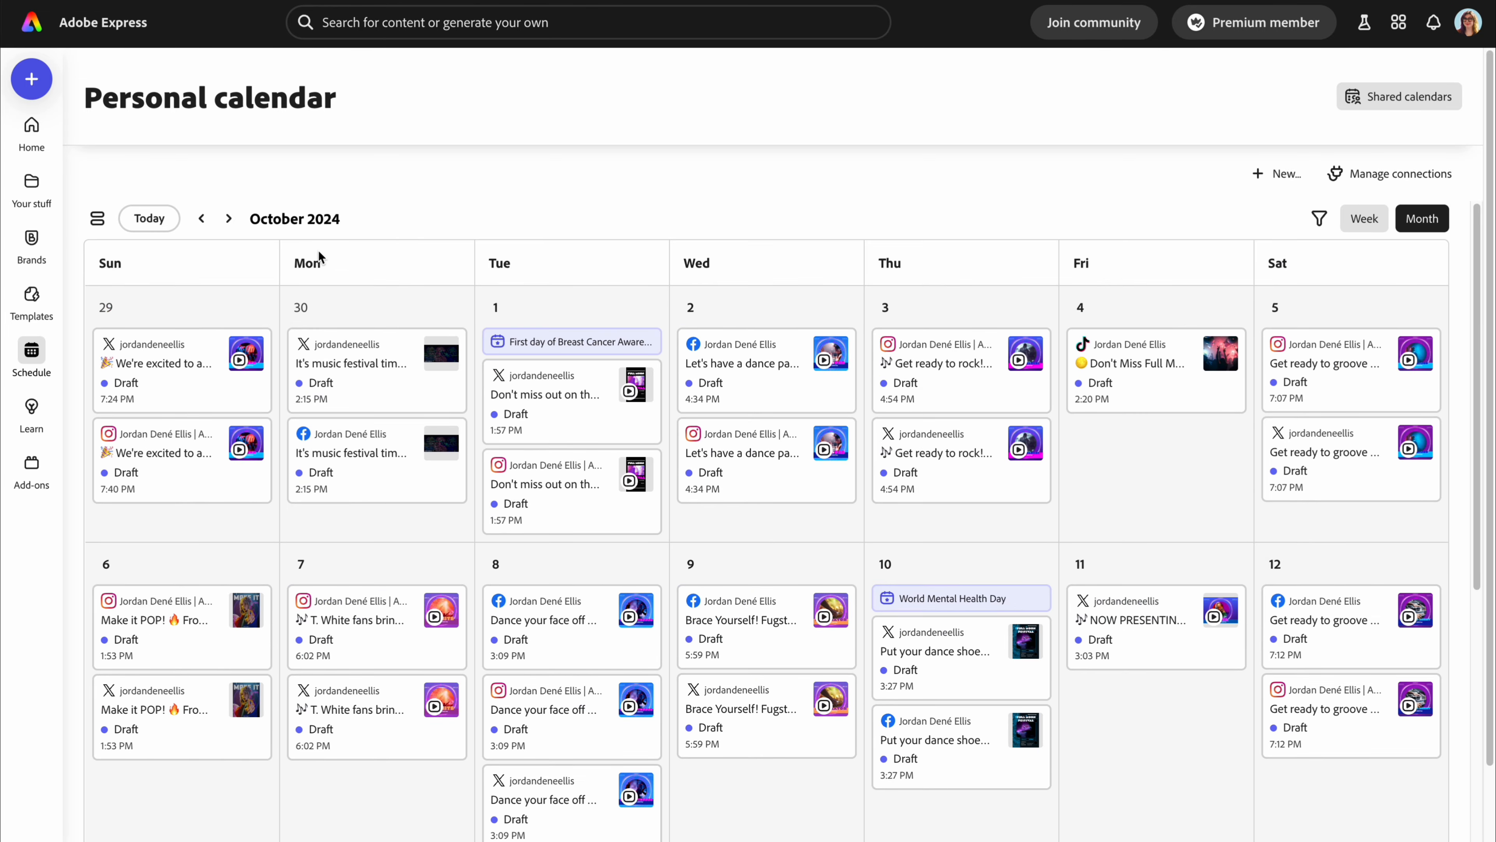
left_click(229, 219)
left_click(229, 218)
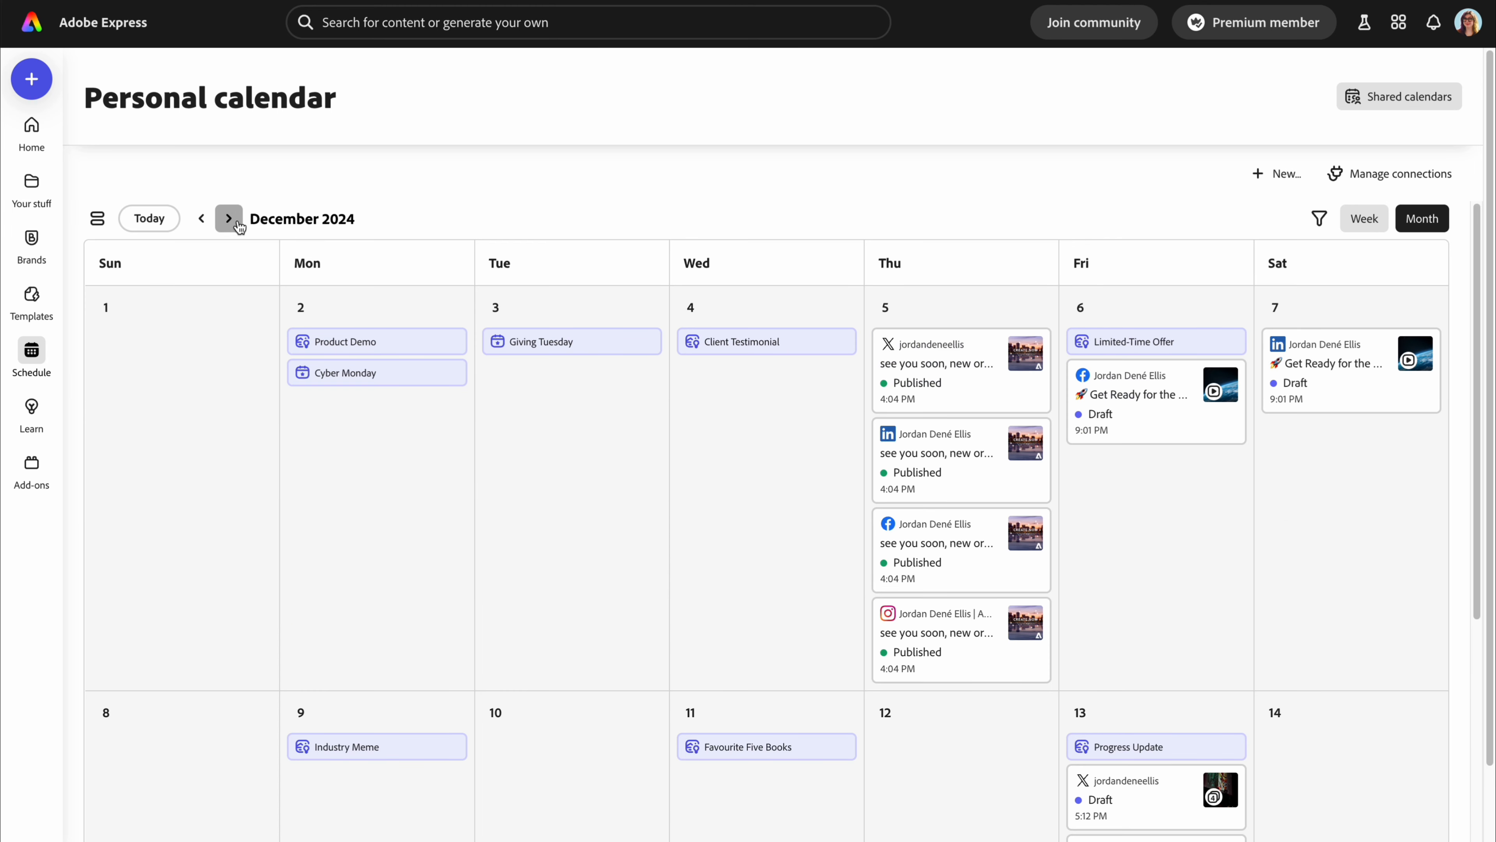
left_click(229, 218)
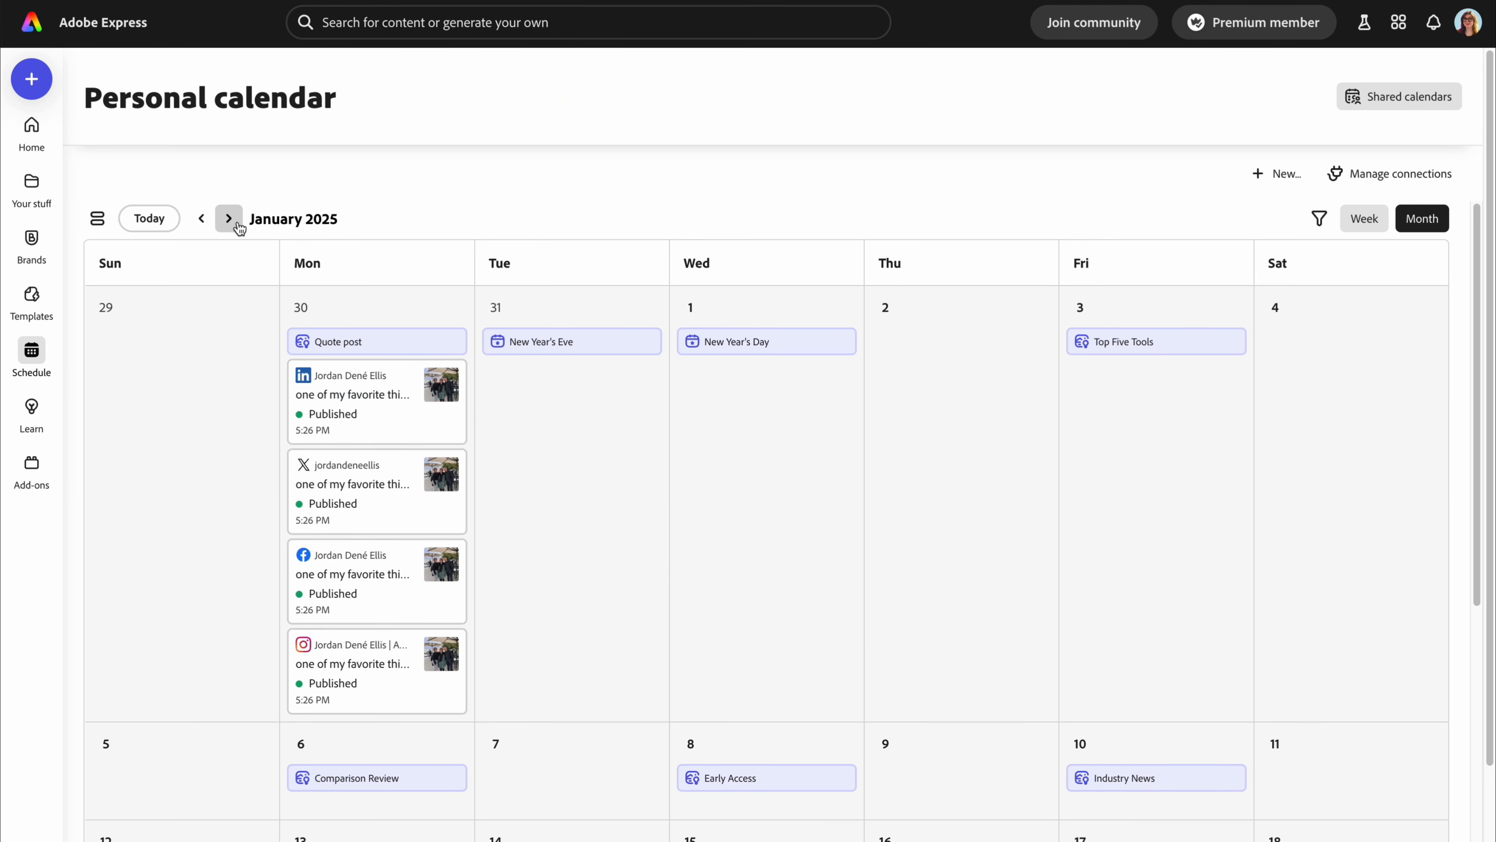
left_click(229, 219)
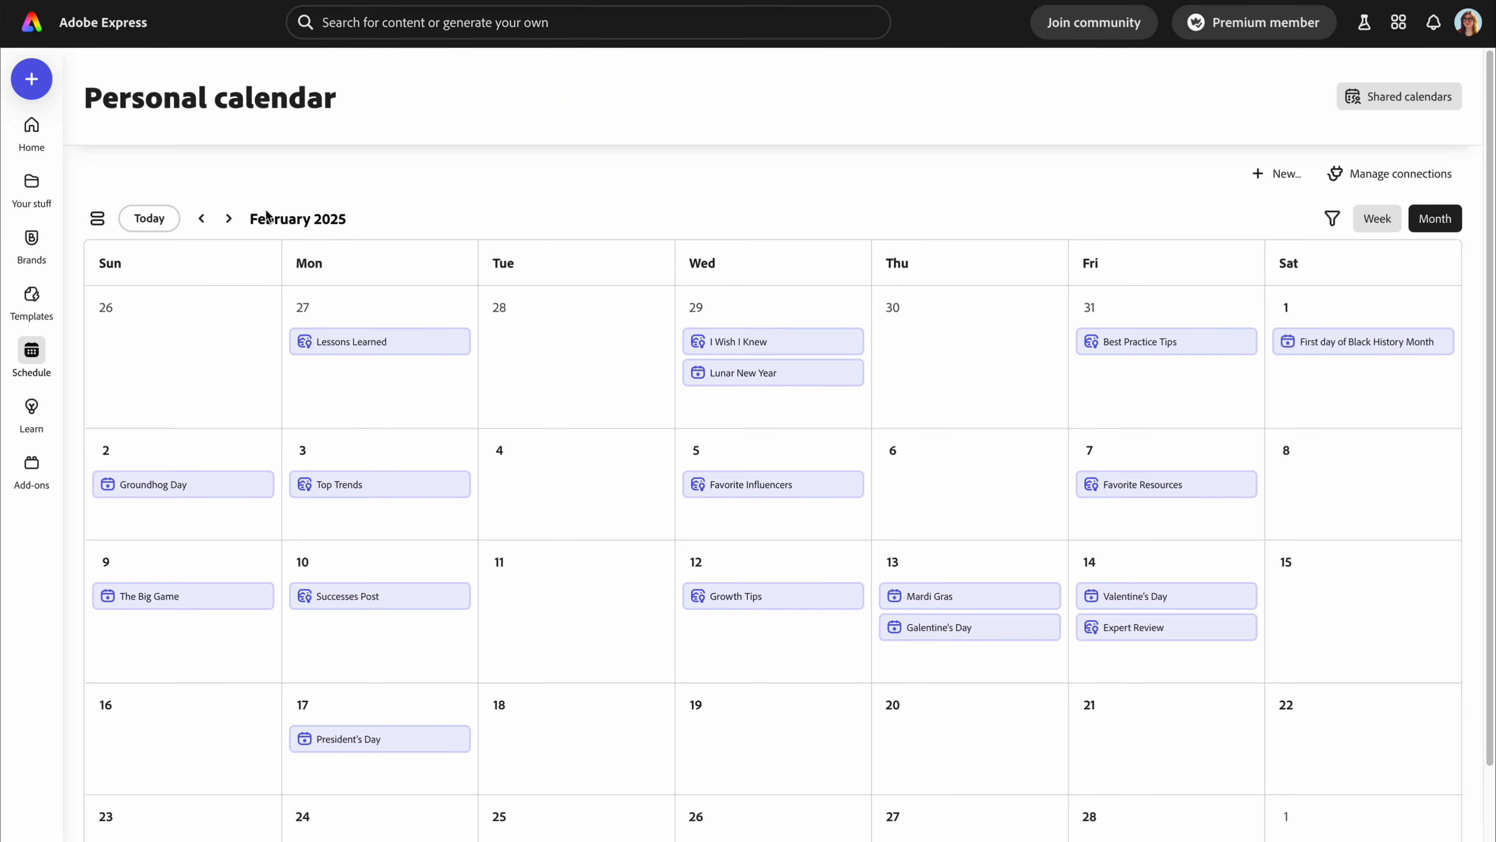
scroll(1345, 698, "down", 2)
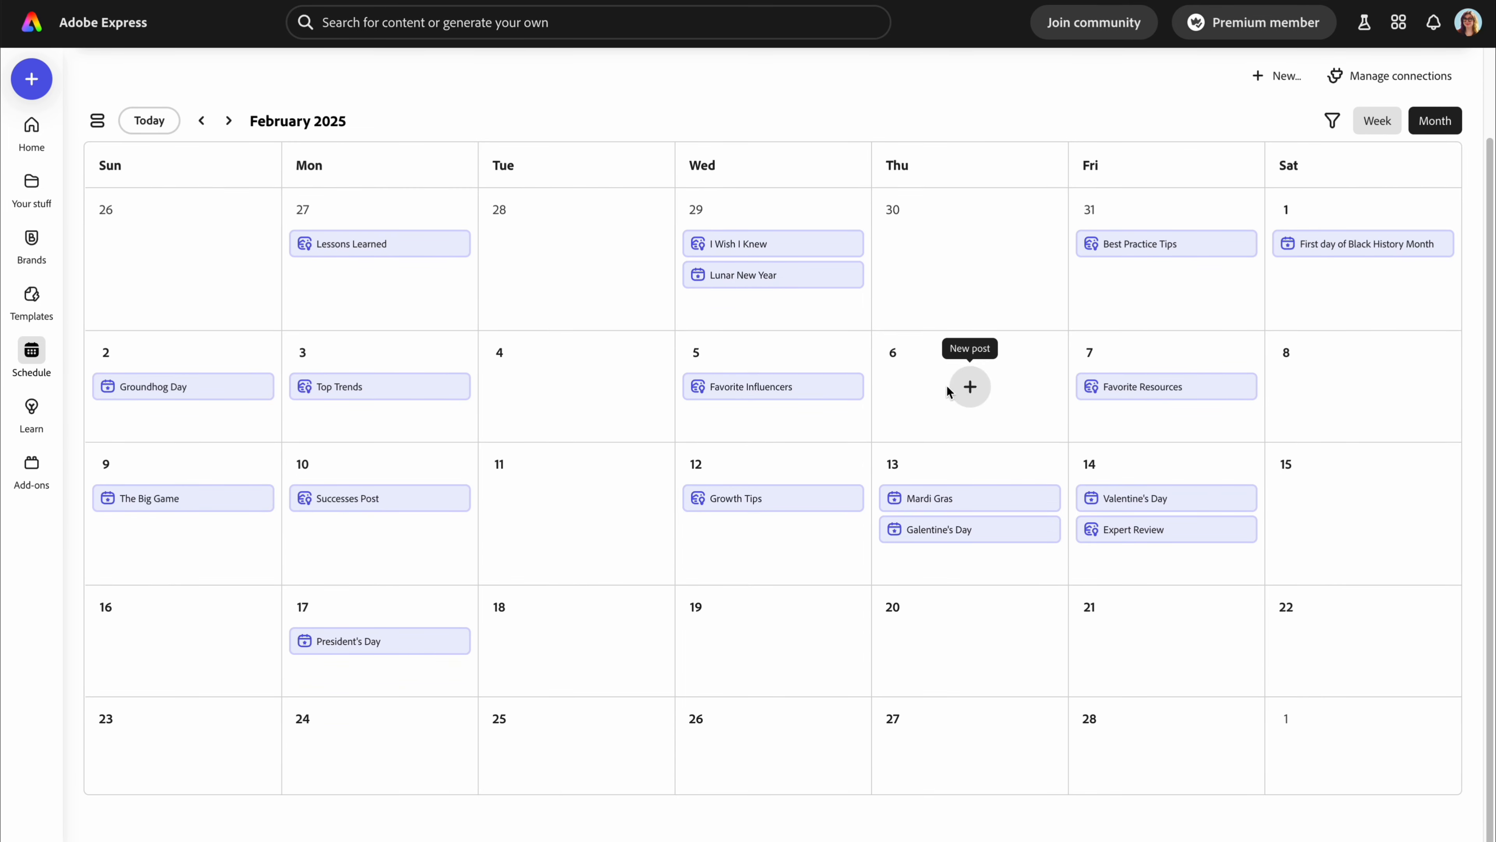
Examine the calendar's filter options, close them, and preview the I Wish I Knew, Lunar New Year and Valentine's Day entries
left_click(1333, 121)
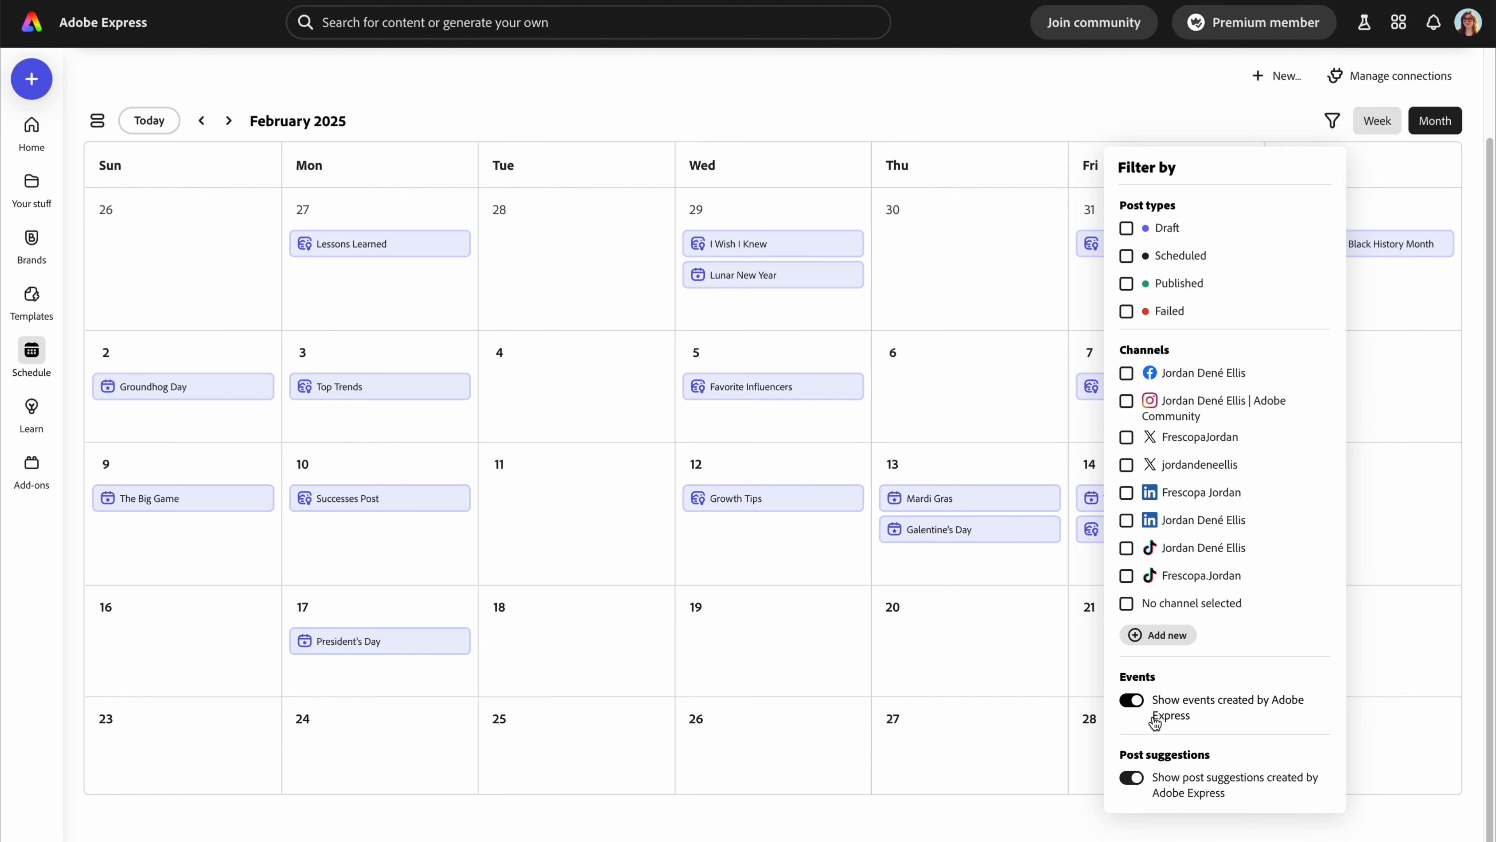
left_click(994, 97)
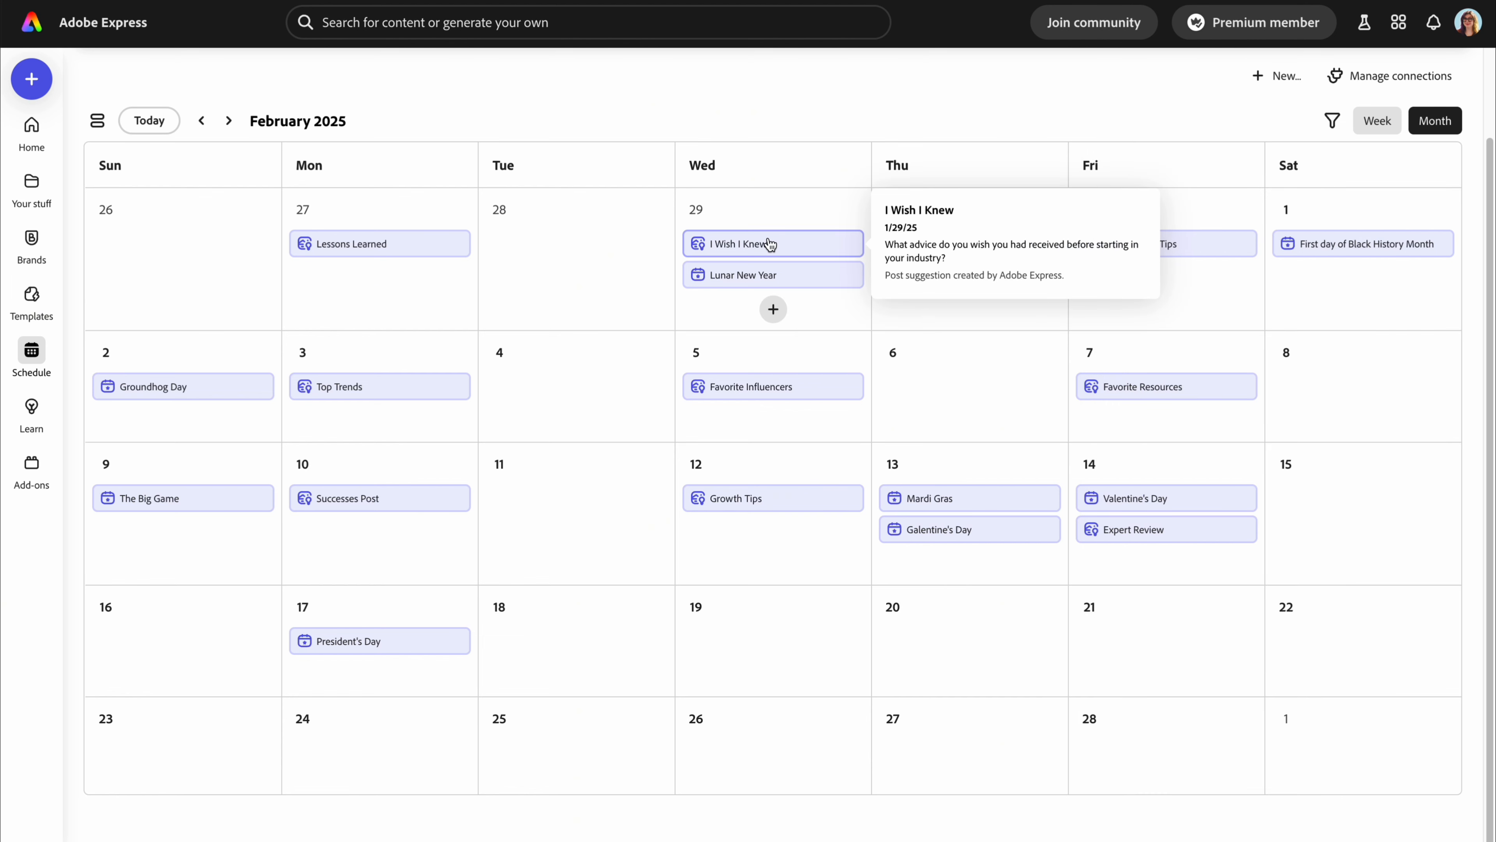
mouse_move(735, 287)
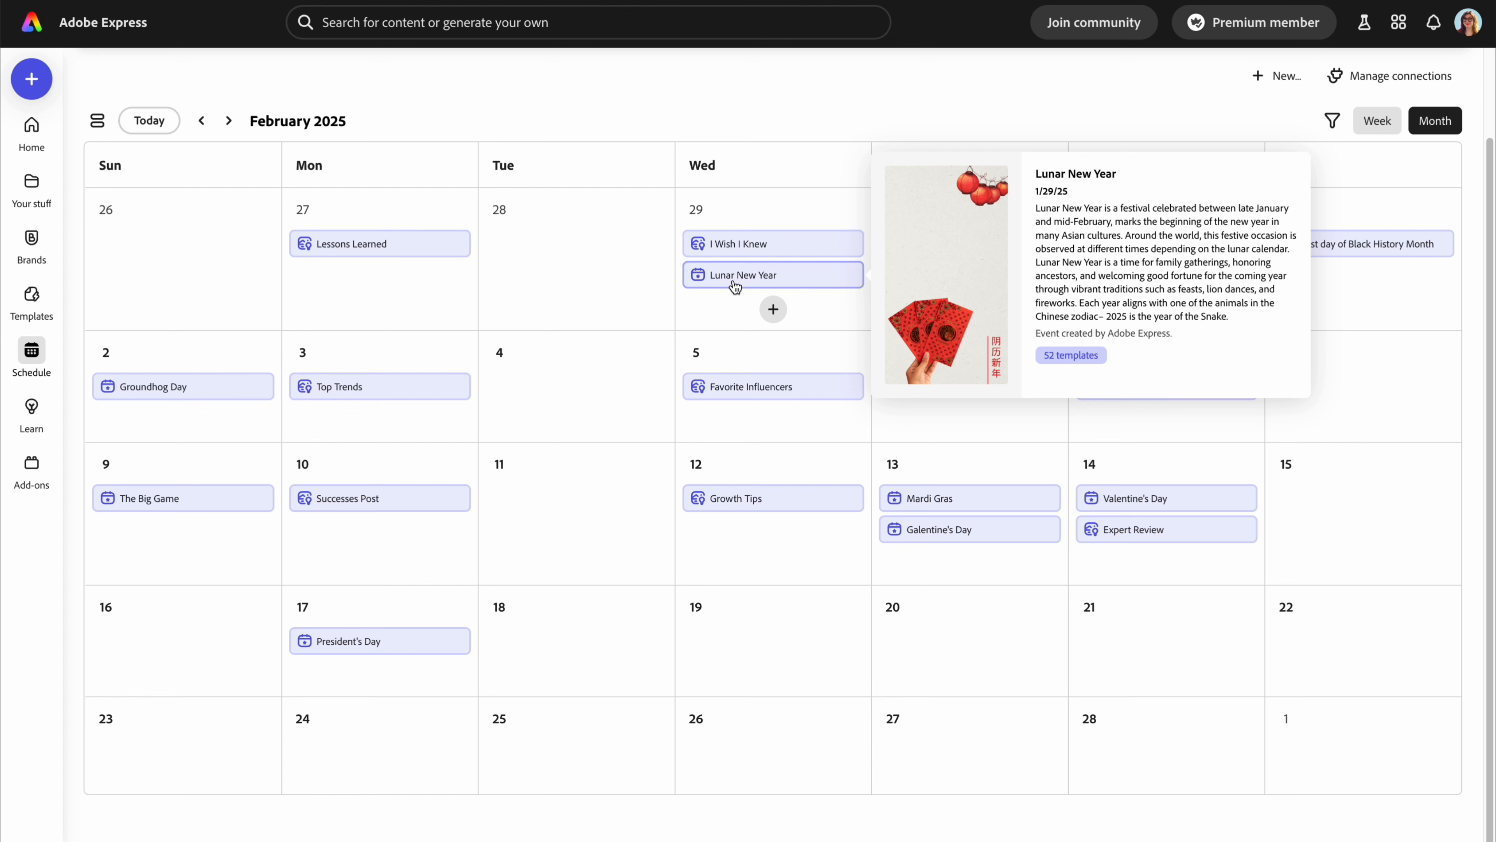
mouse_move(1141, 497)
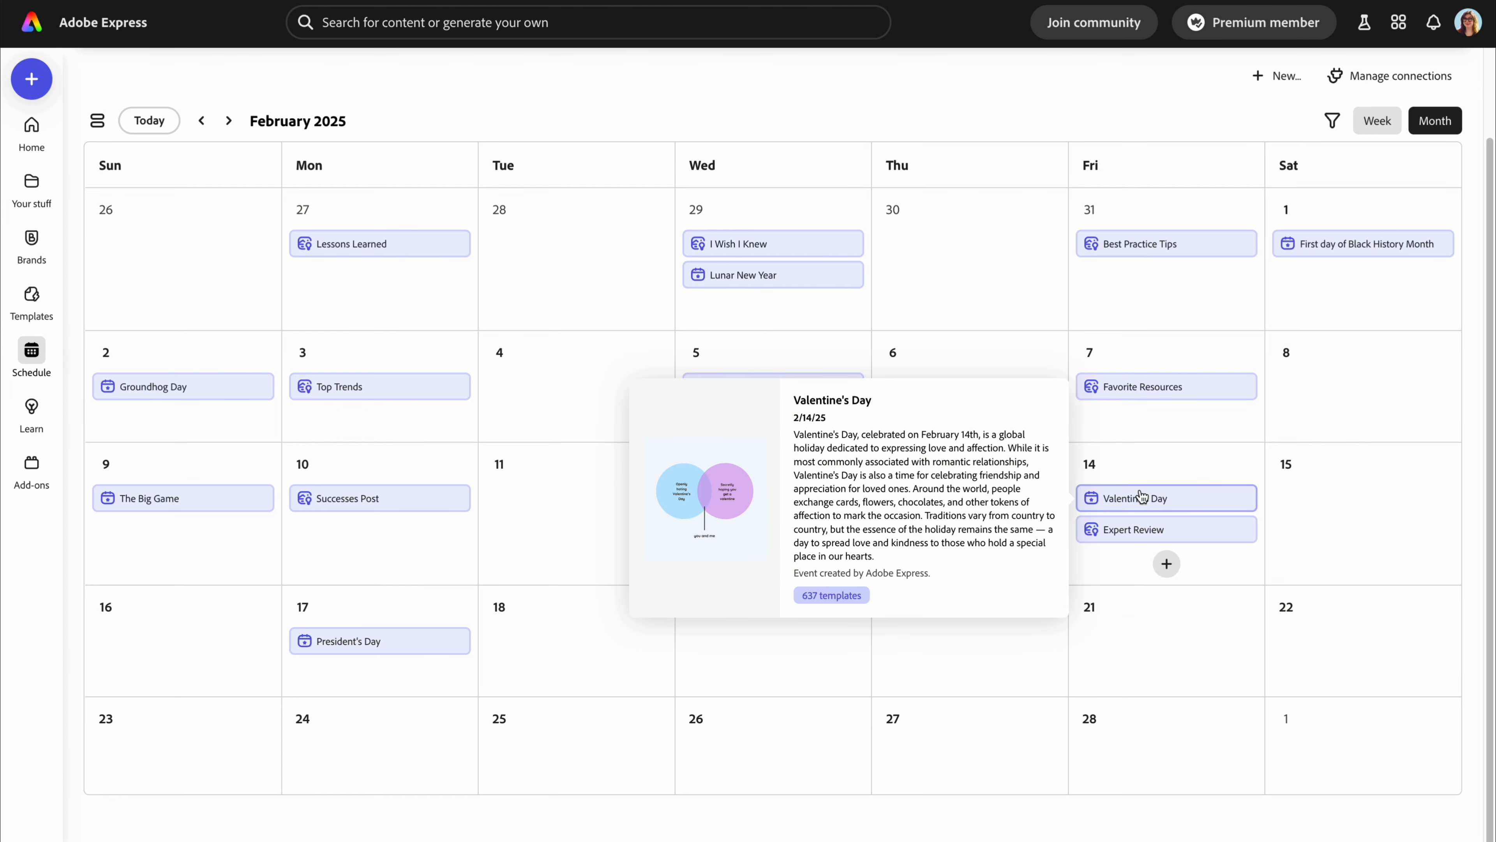
Open the first day of Black History Month event, browse its template suggestions, and close it
left_click(1319, 252)
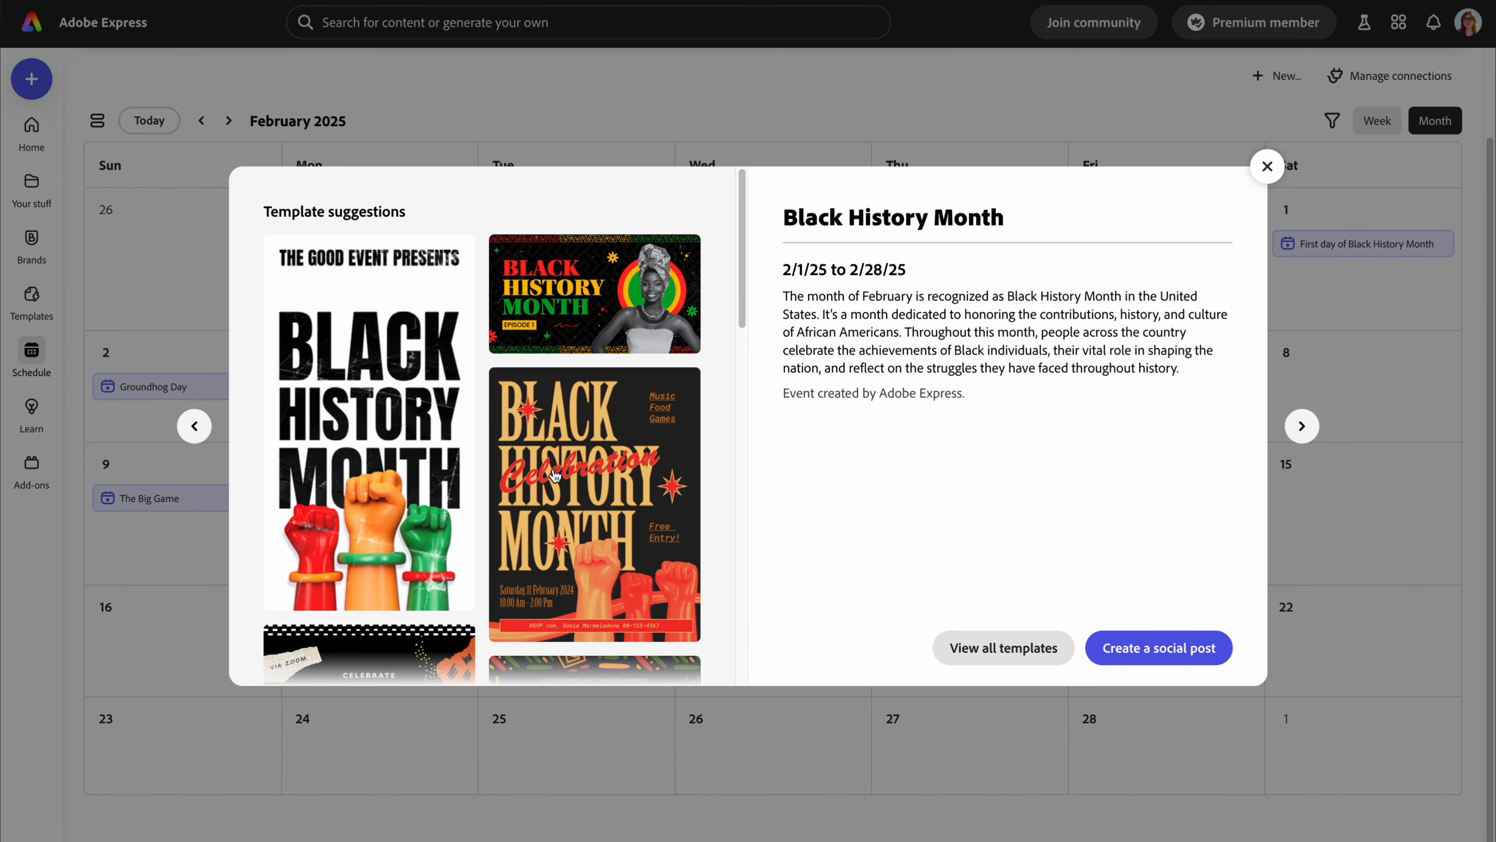
scroll(555, 475, "down", 5)
scroll(555, 475, "down", 3)
scroll(596, 415, "up", 10)
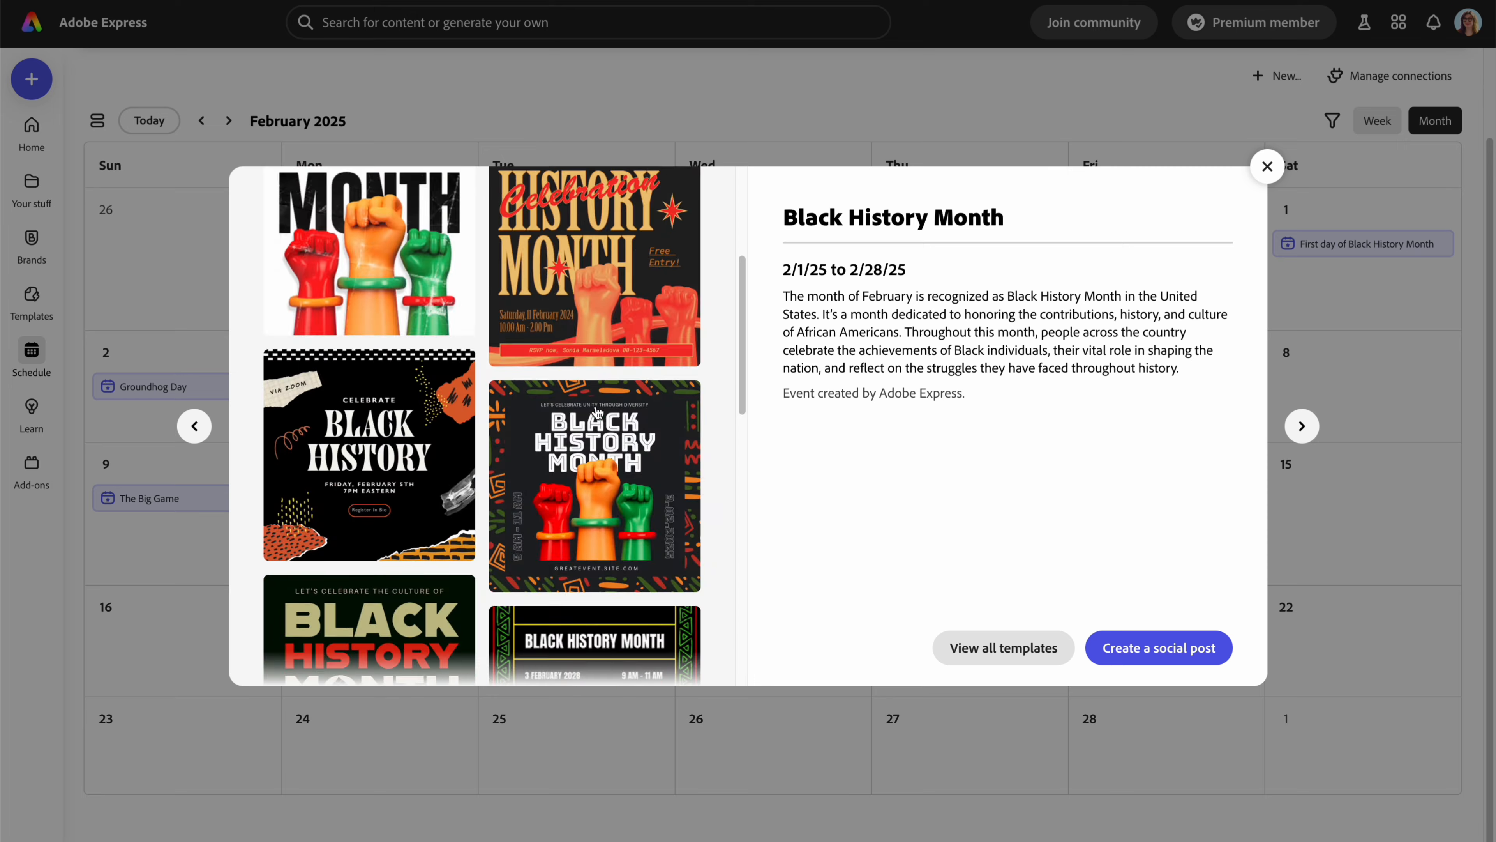
left_click(1267, 166)
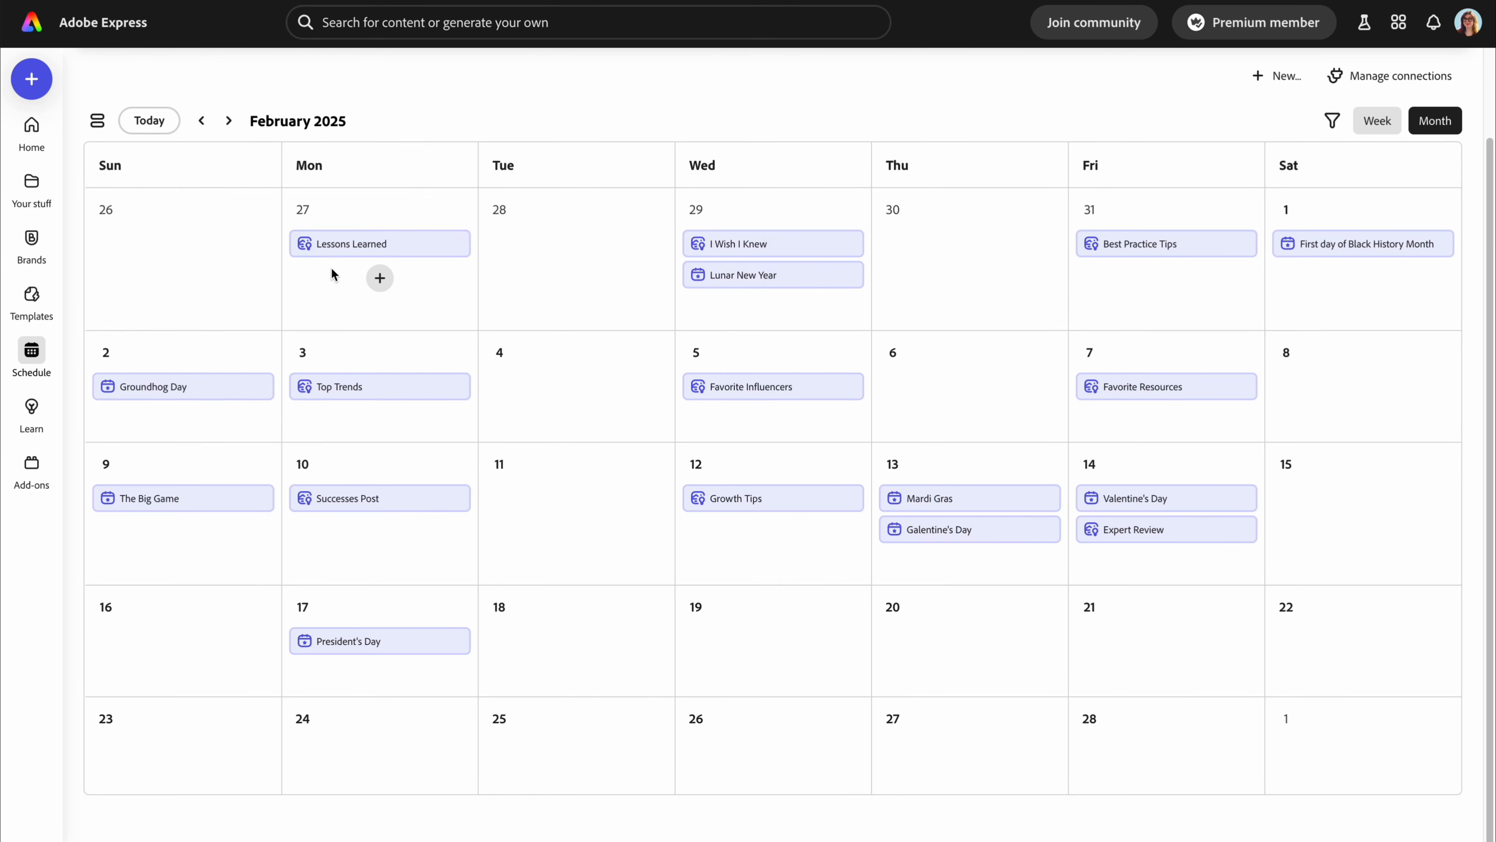
Examine the post suggestions on the February 2025 calendar, such as Top Trends, Favorite Resources and Best Practice Tips
mouse_move(357, 252)
mouse_move(342, 390)
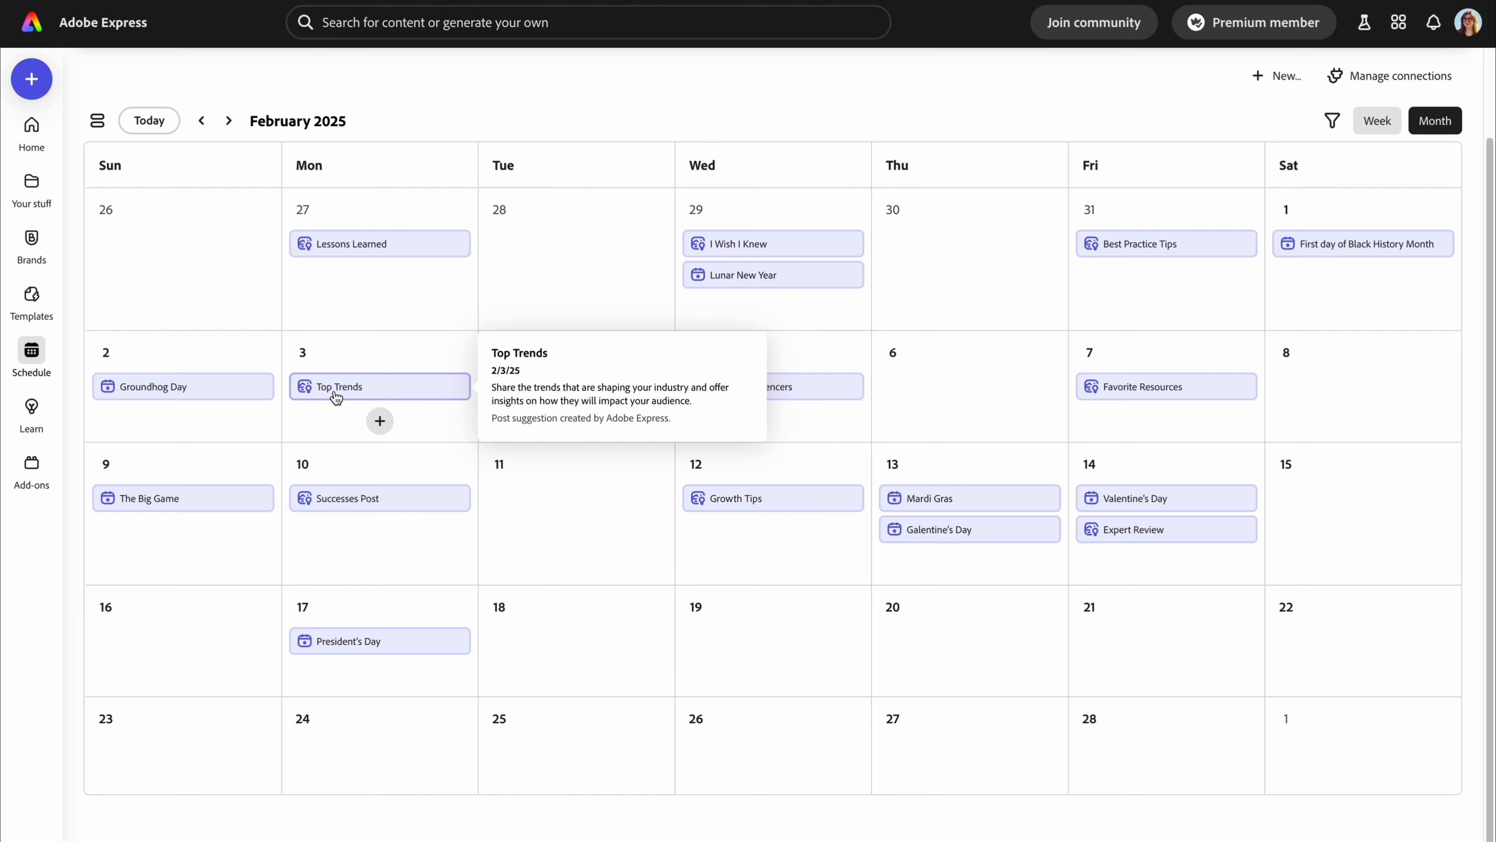
mouse_move(345, 497)
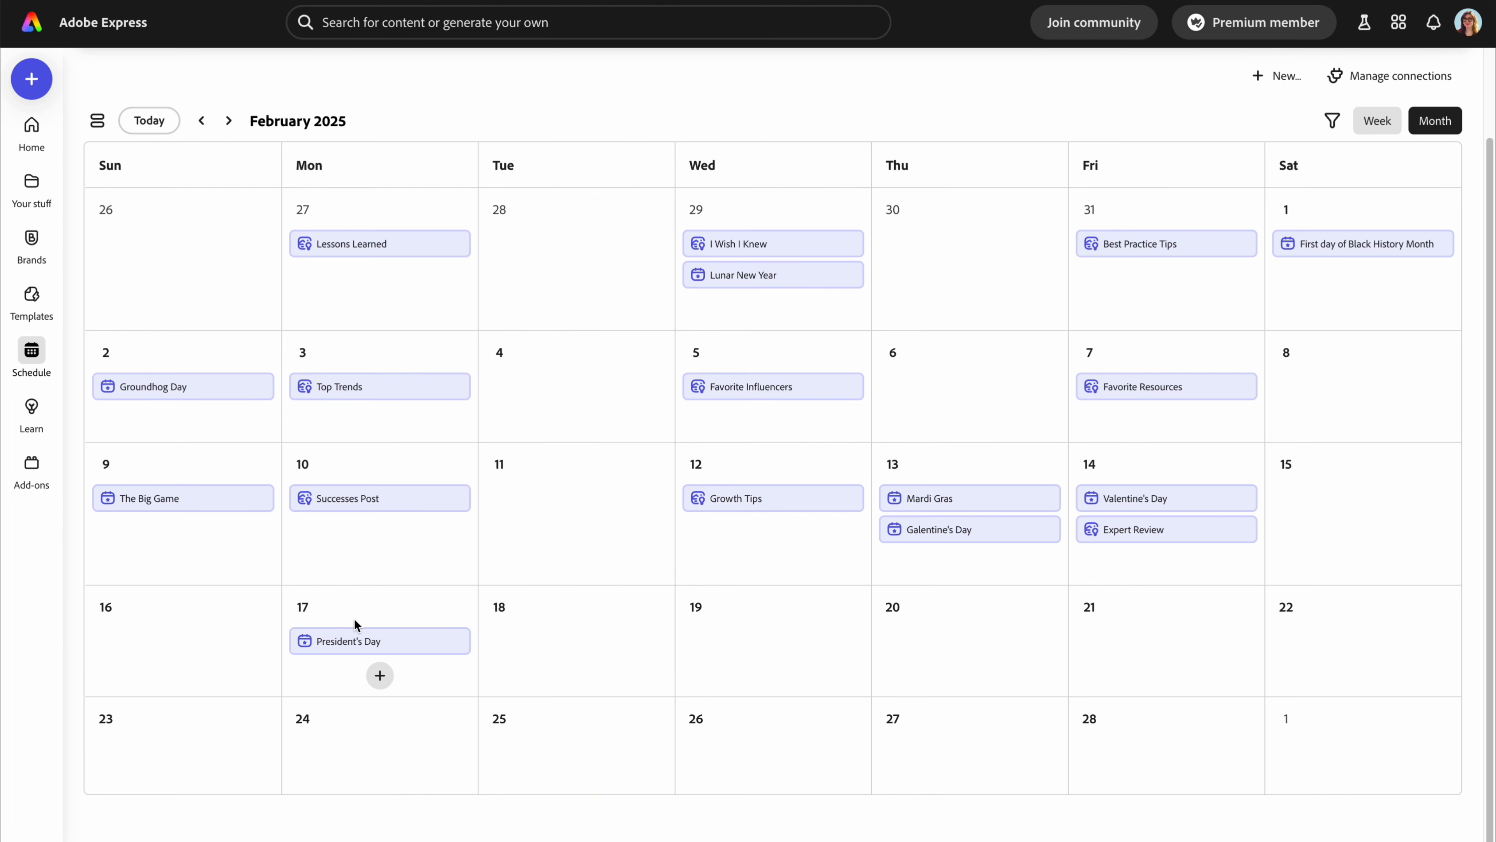
mouse_move(1013, 500)
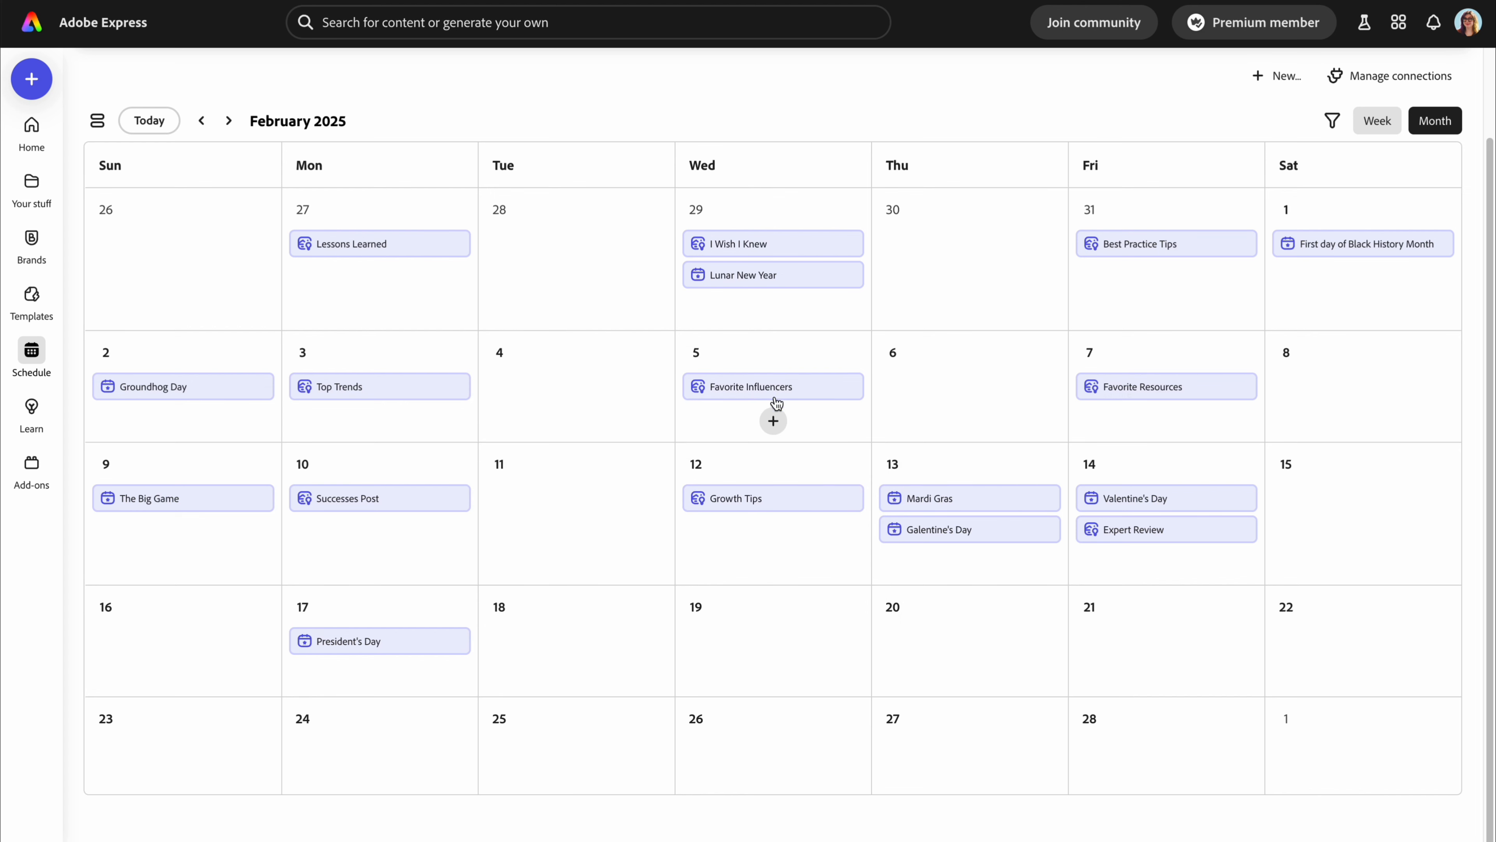
mouse_move(752, 496)
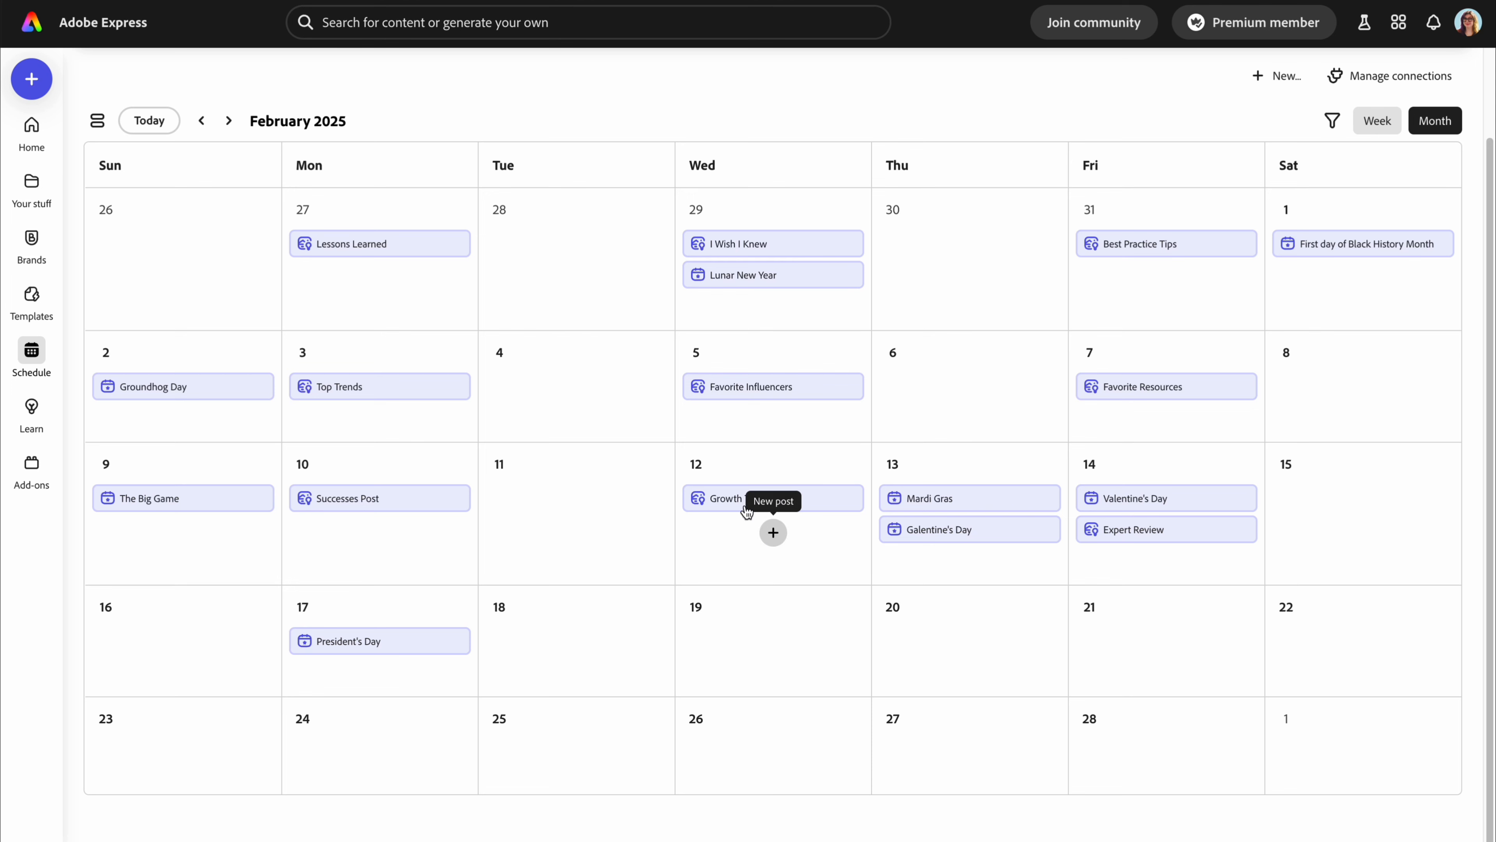
mouse_move(1183, 390)
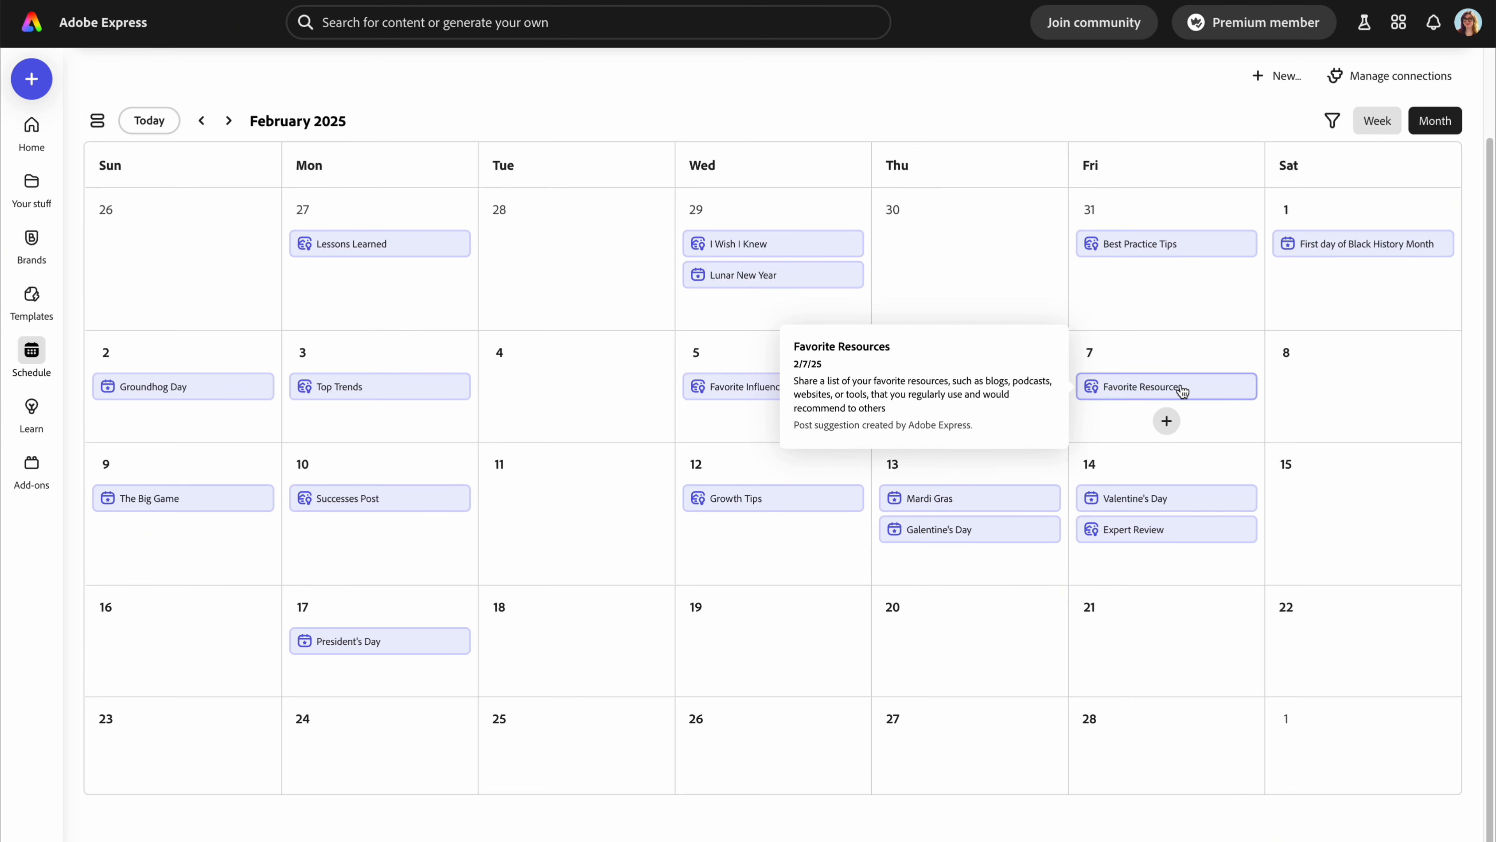
mouse_move(1180, 252)
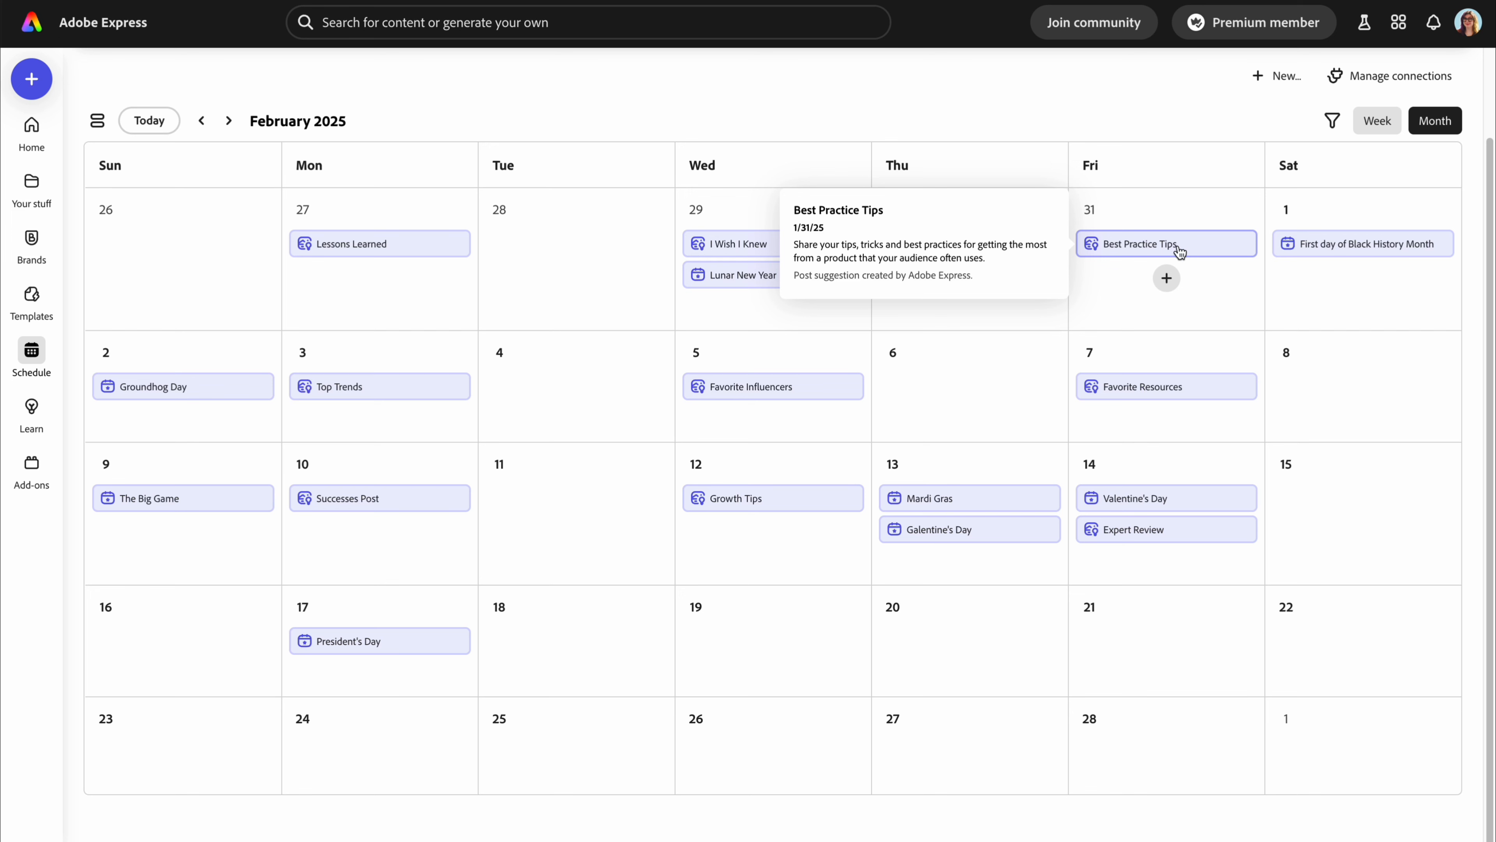
mouse_move(407, 394)
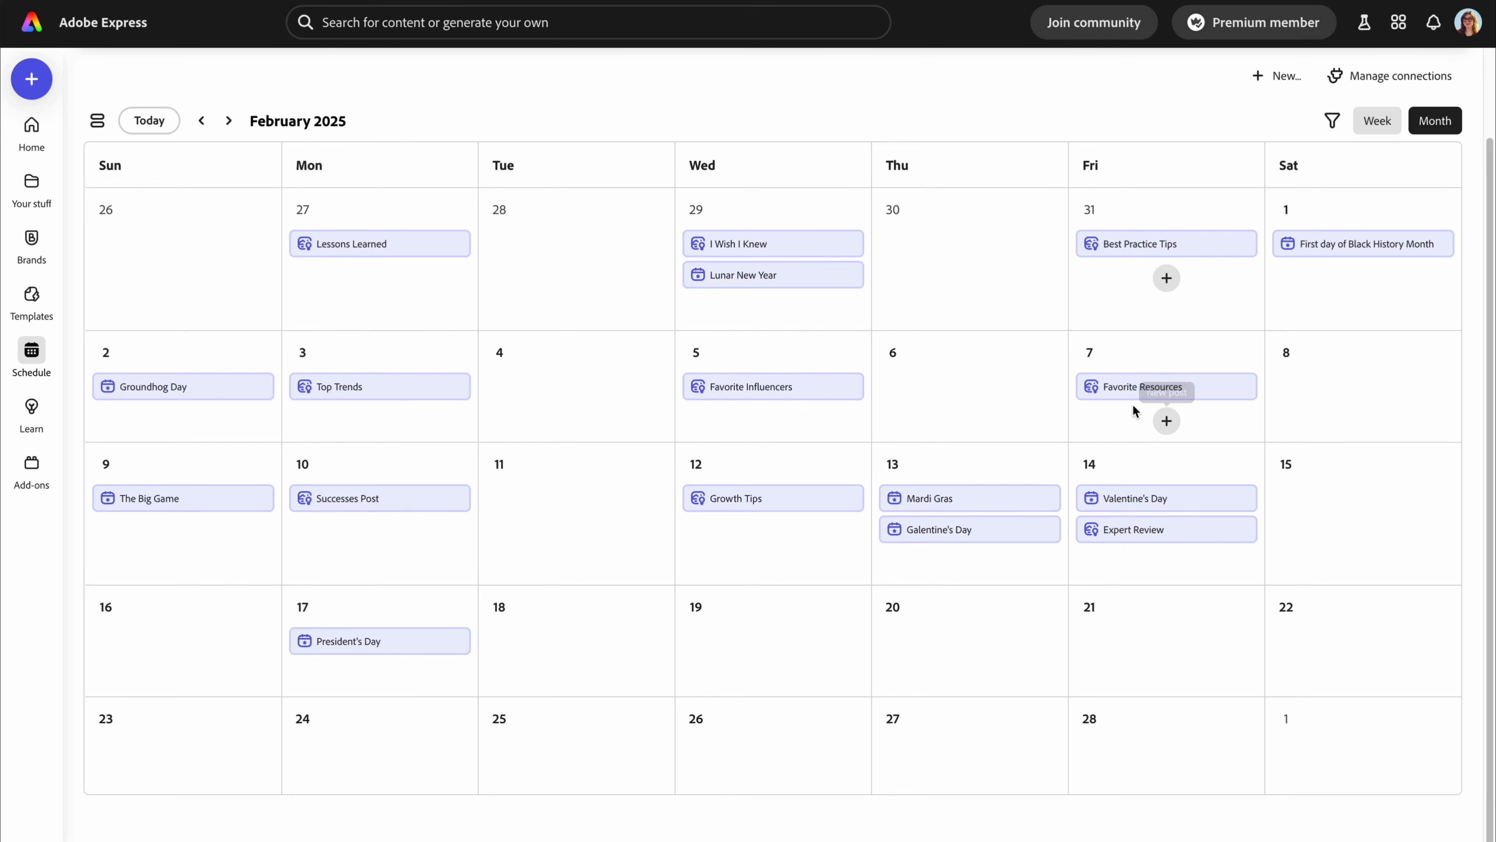
Return to January 2025 and move the Facebook and Instagram flower pressing drafts from January 22 to January 23
left_click(201, 120)
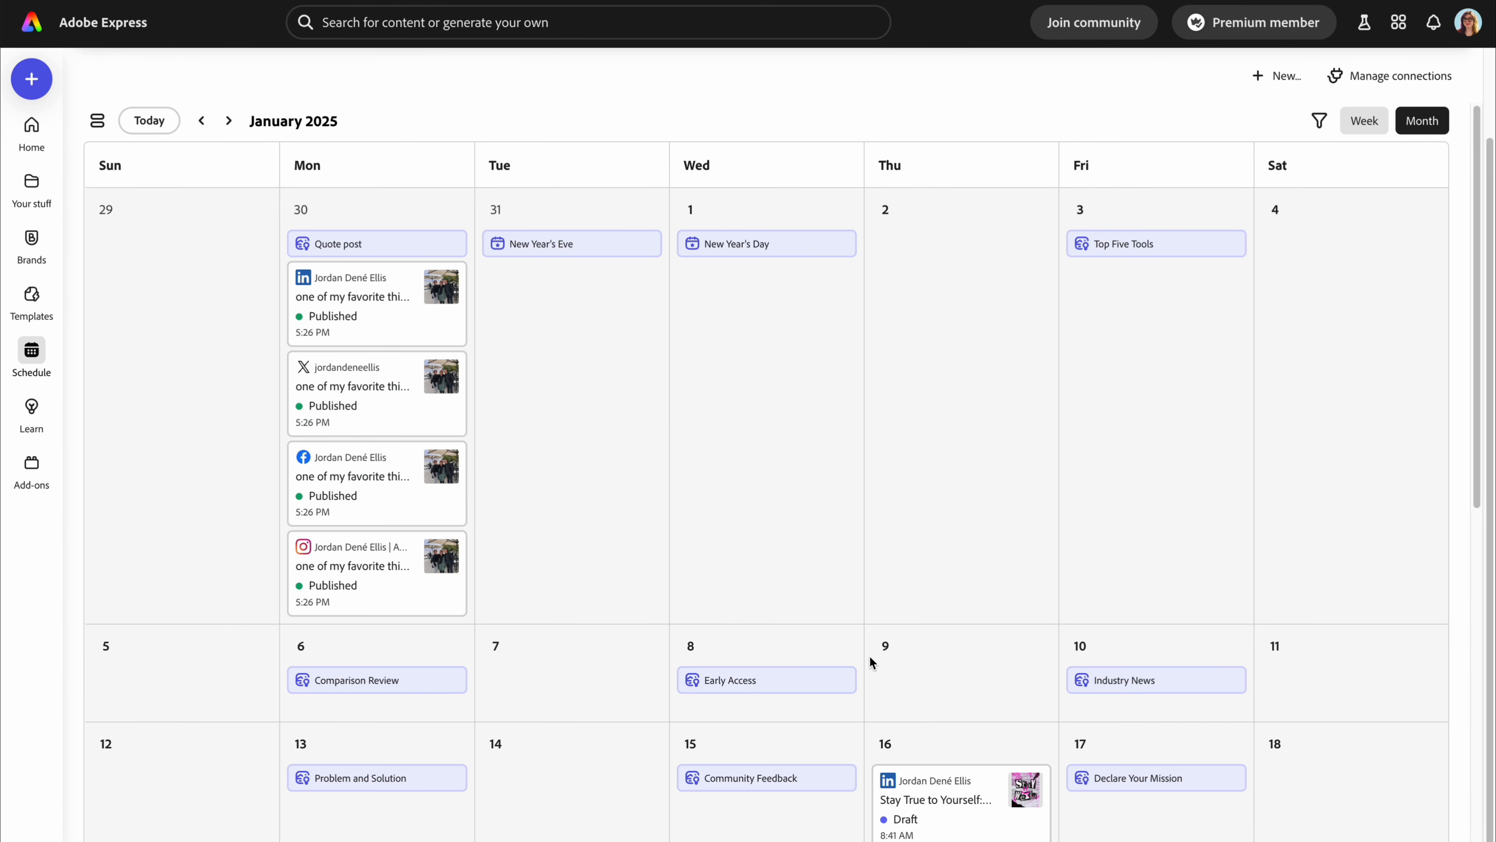
scroll(1011, 644, "down", 10)
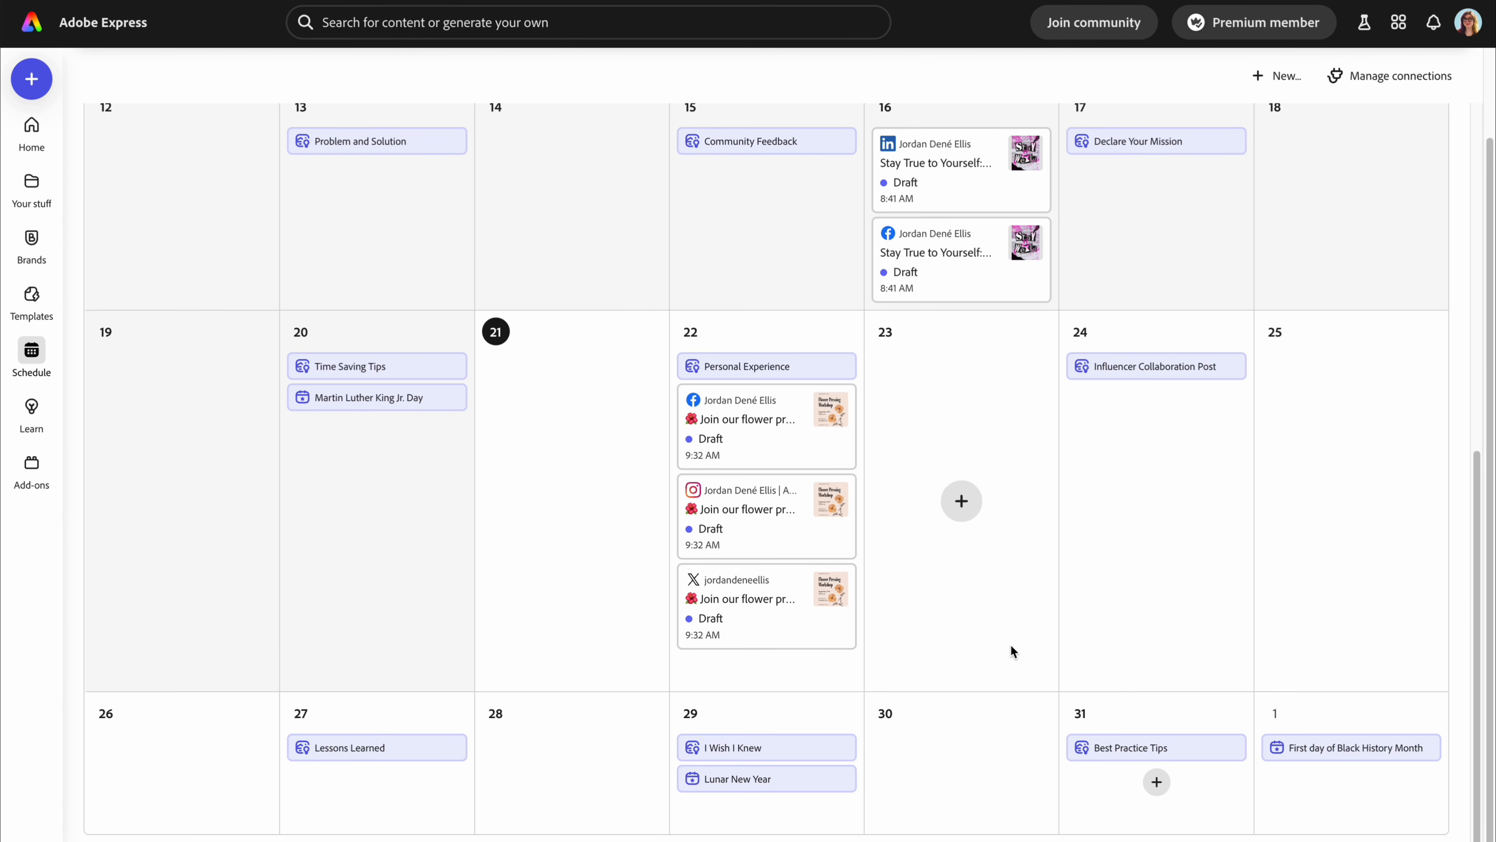
mouse_move(1090, 368)
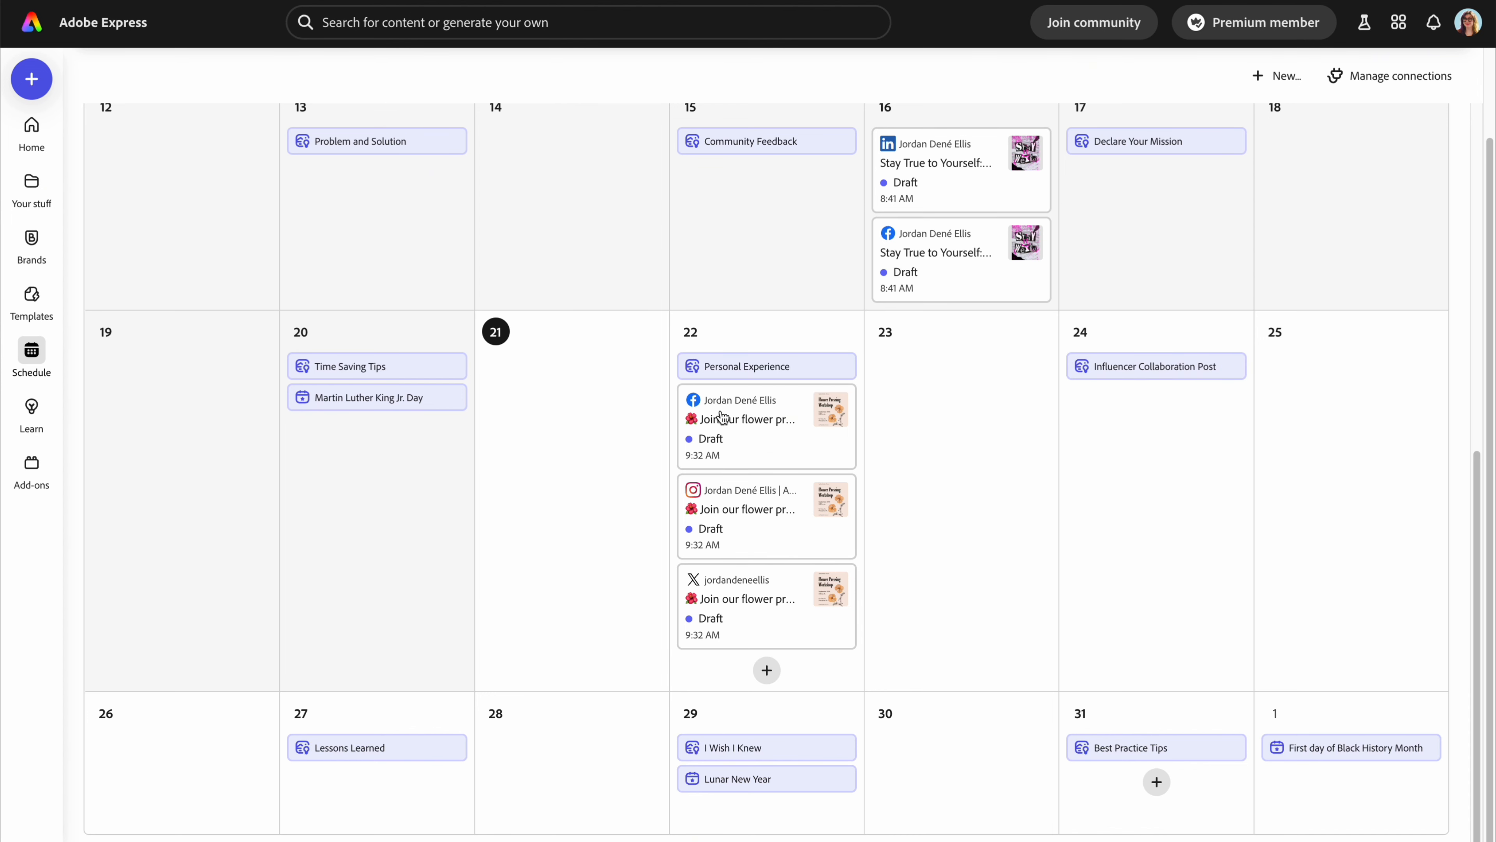
left_click_drag(715, 418, 924, 424)
left_click_drag(754, 510, 940, 575)
Open the X flower pressing draft on January 22 to examine its editing options, and close it without changes
left_click(775, 568)
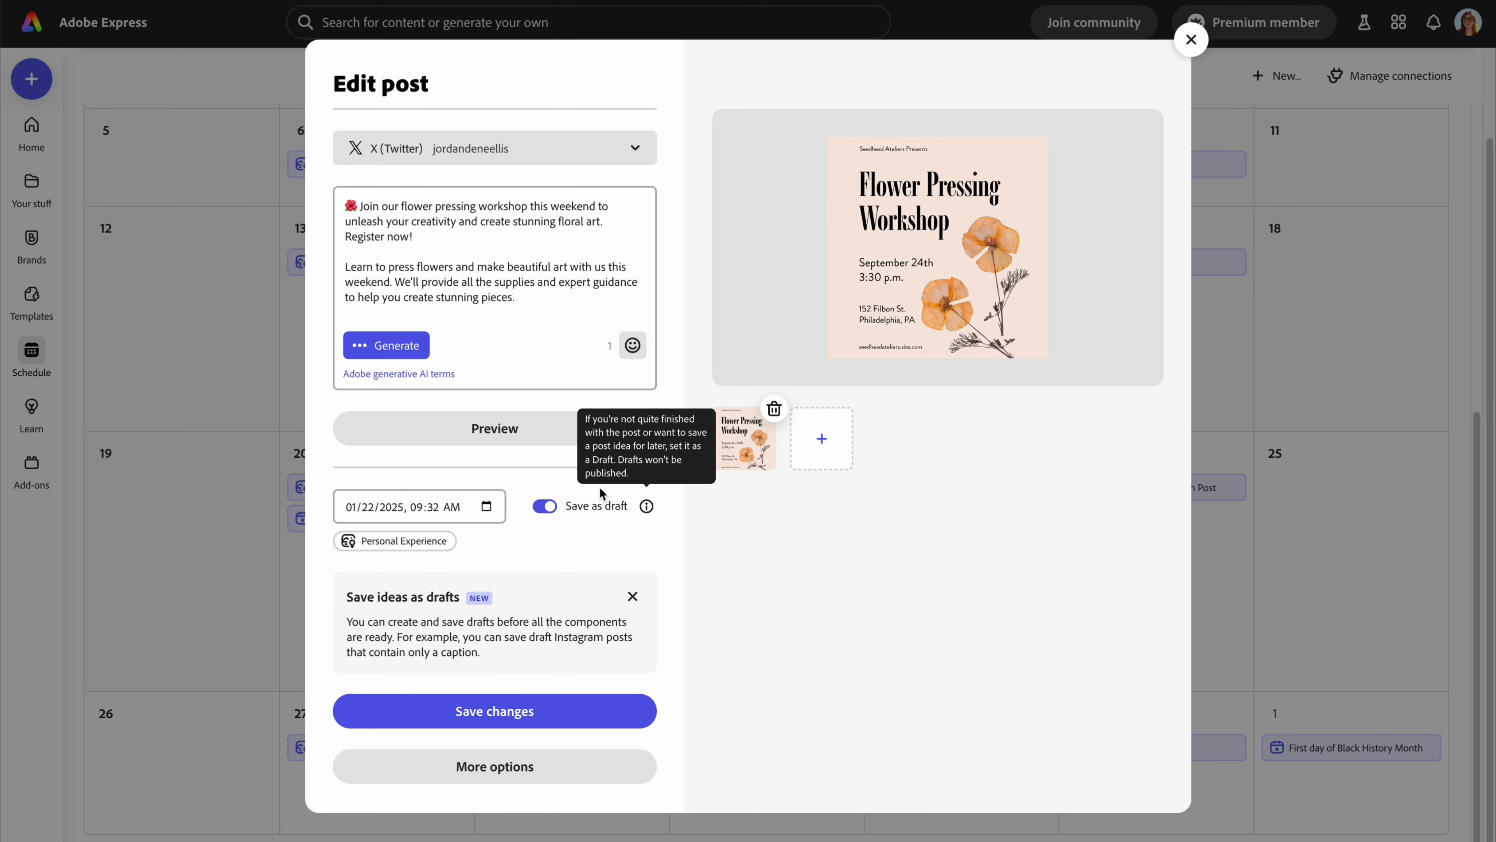
left_click(1191, 40)
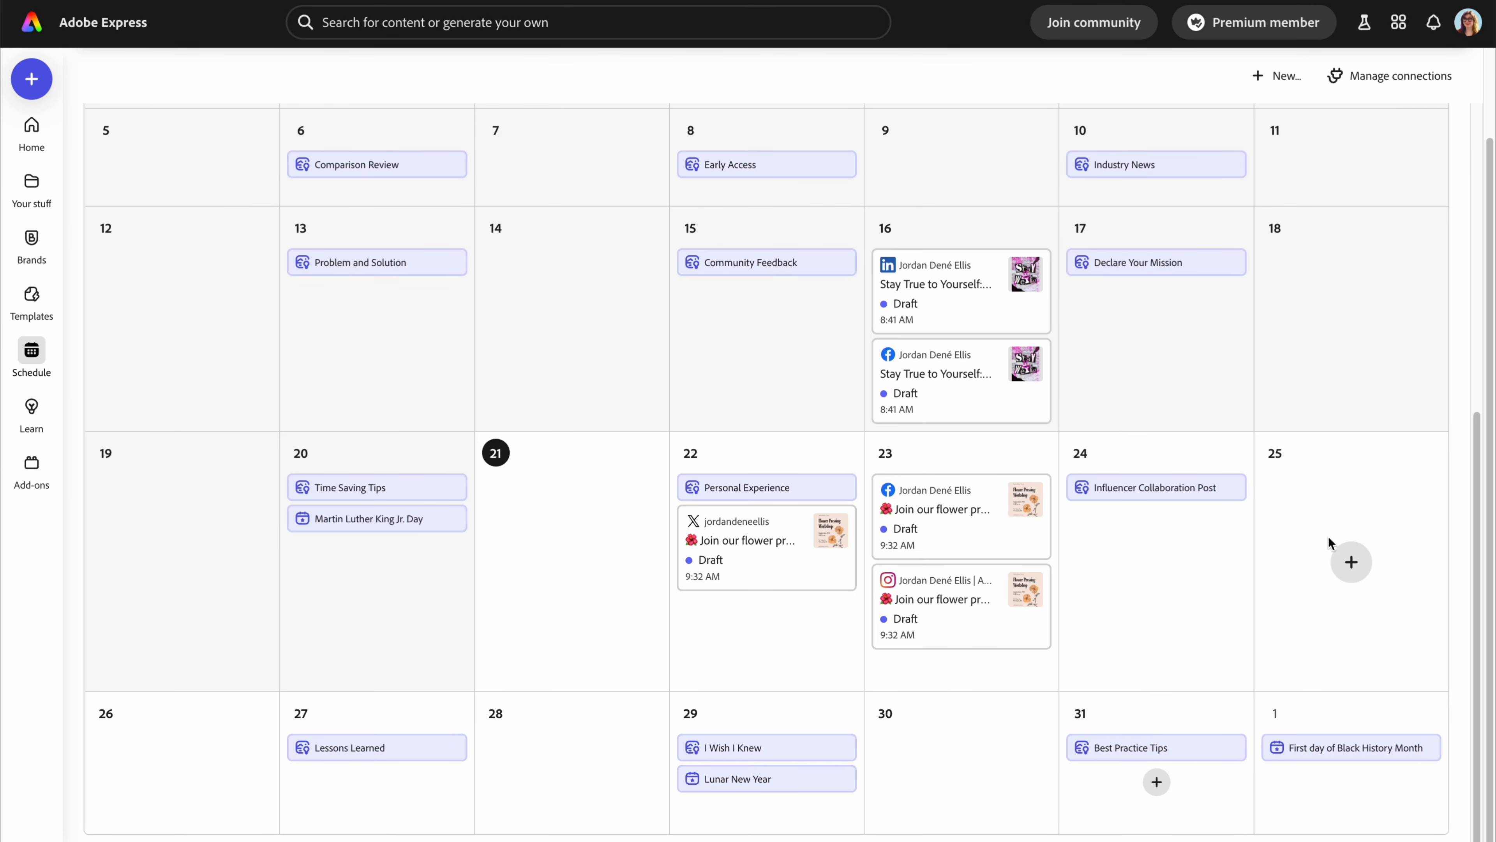
Open a new post form for January 25 to examine it, close it, and return to the home page
left_click(1351, 563)
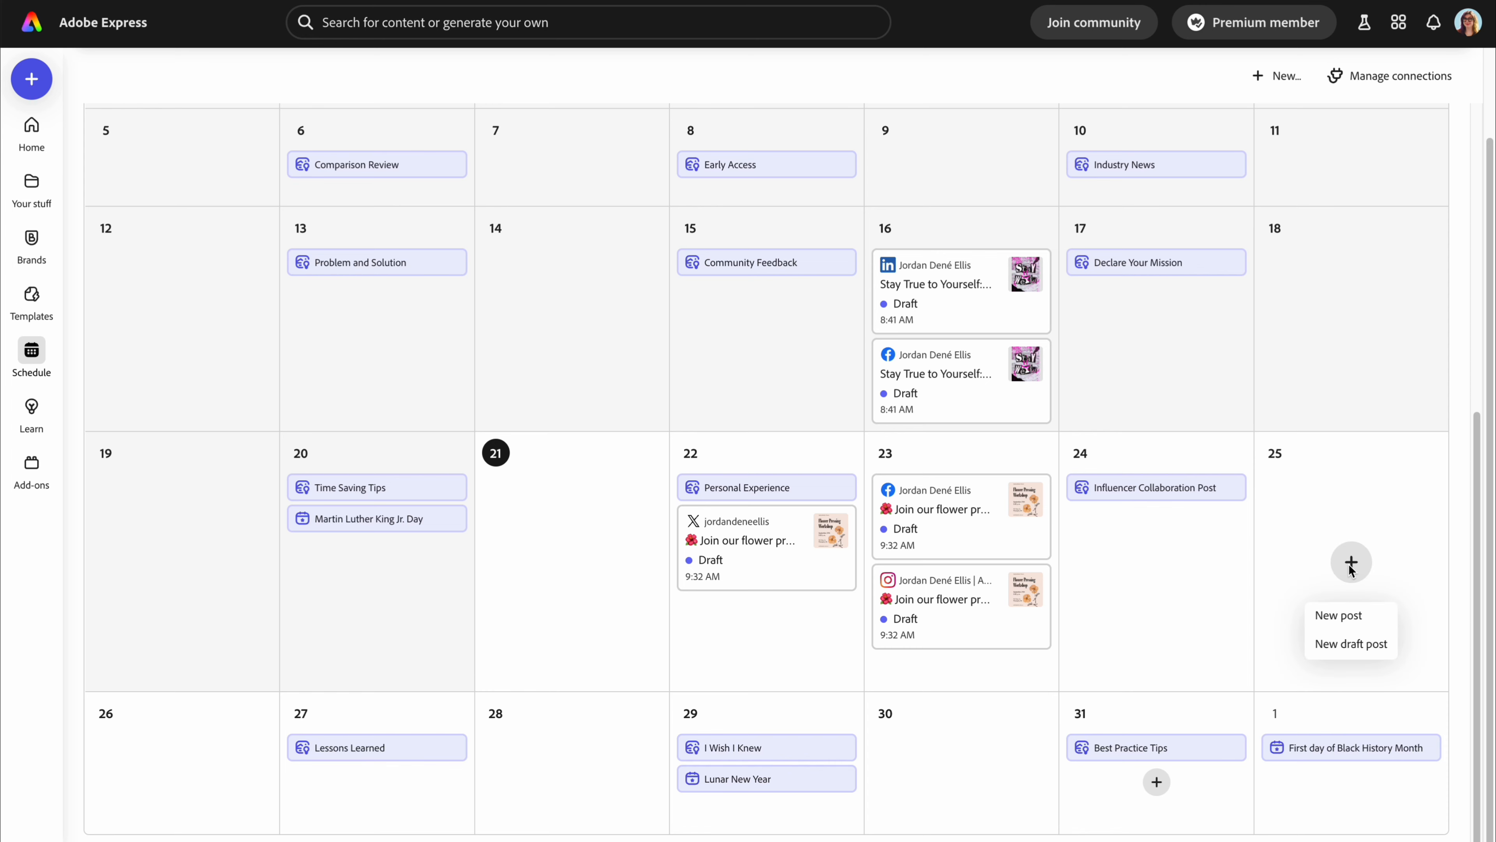
left_click(1340, 616)
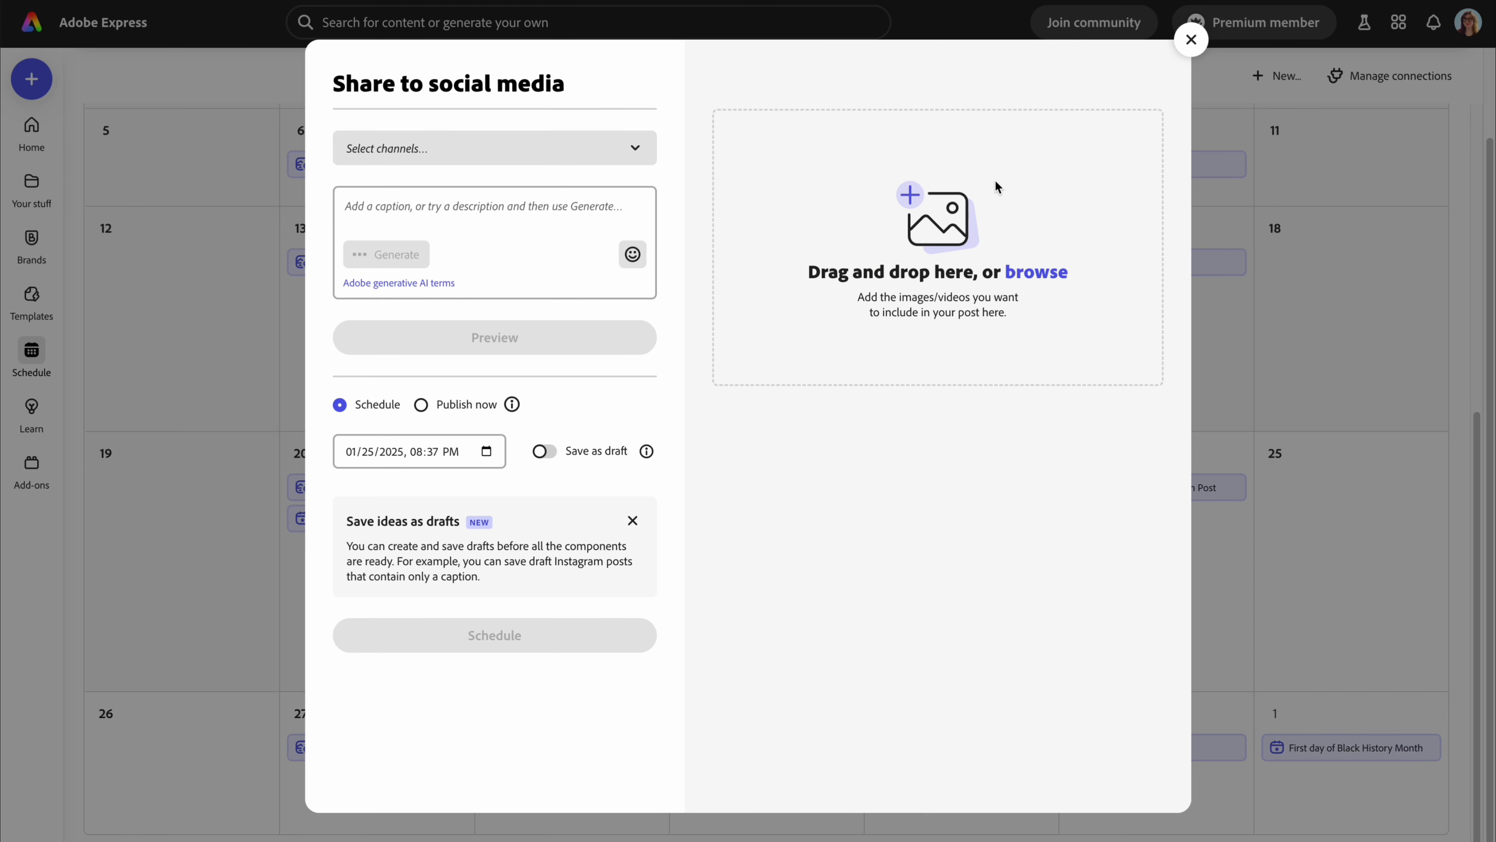
left_click(1191, 39)
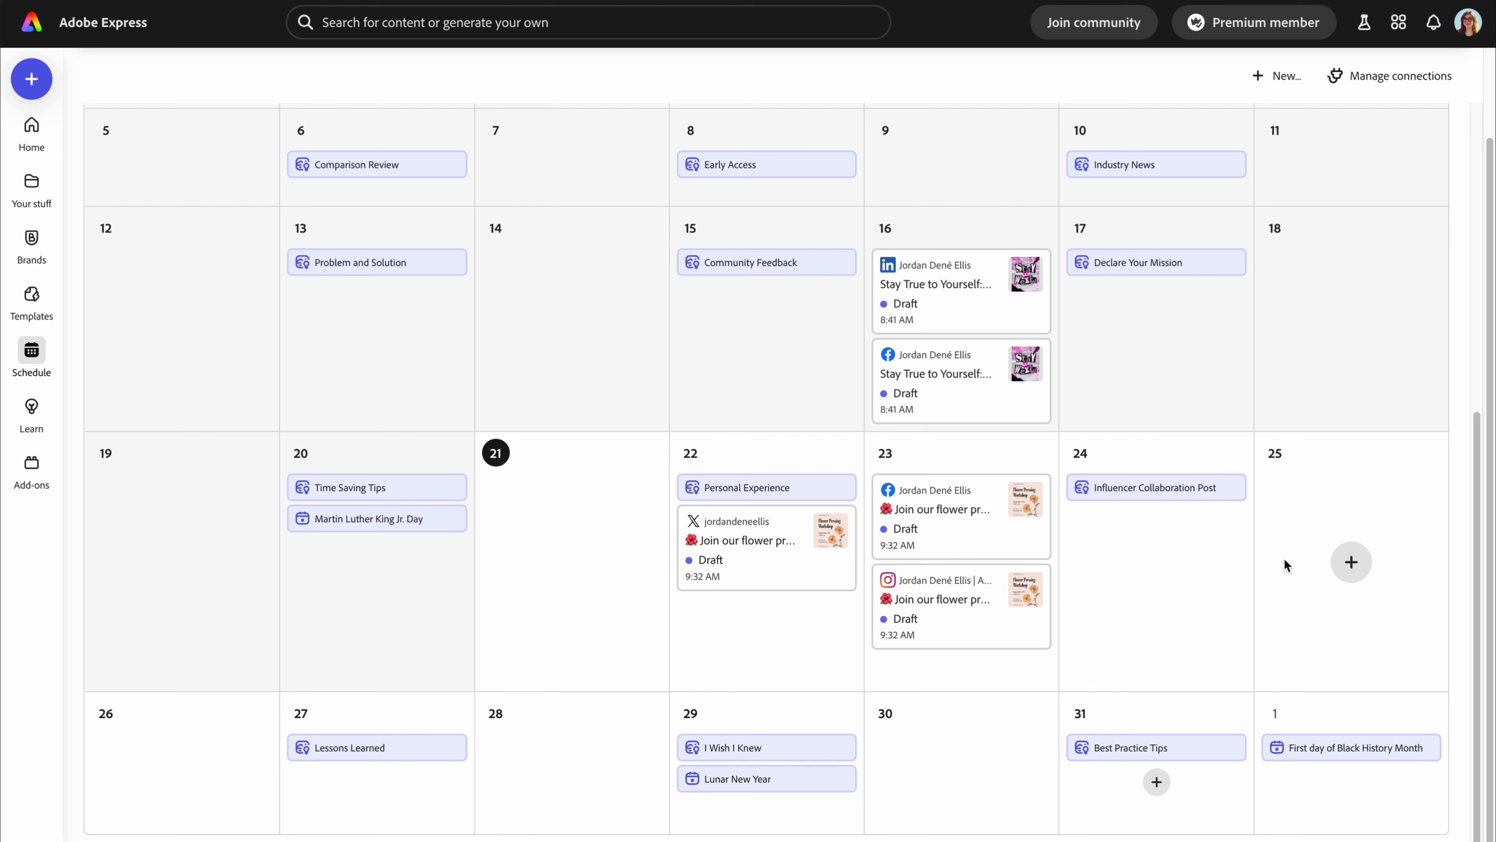
left_click(33, 22)
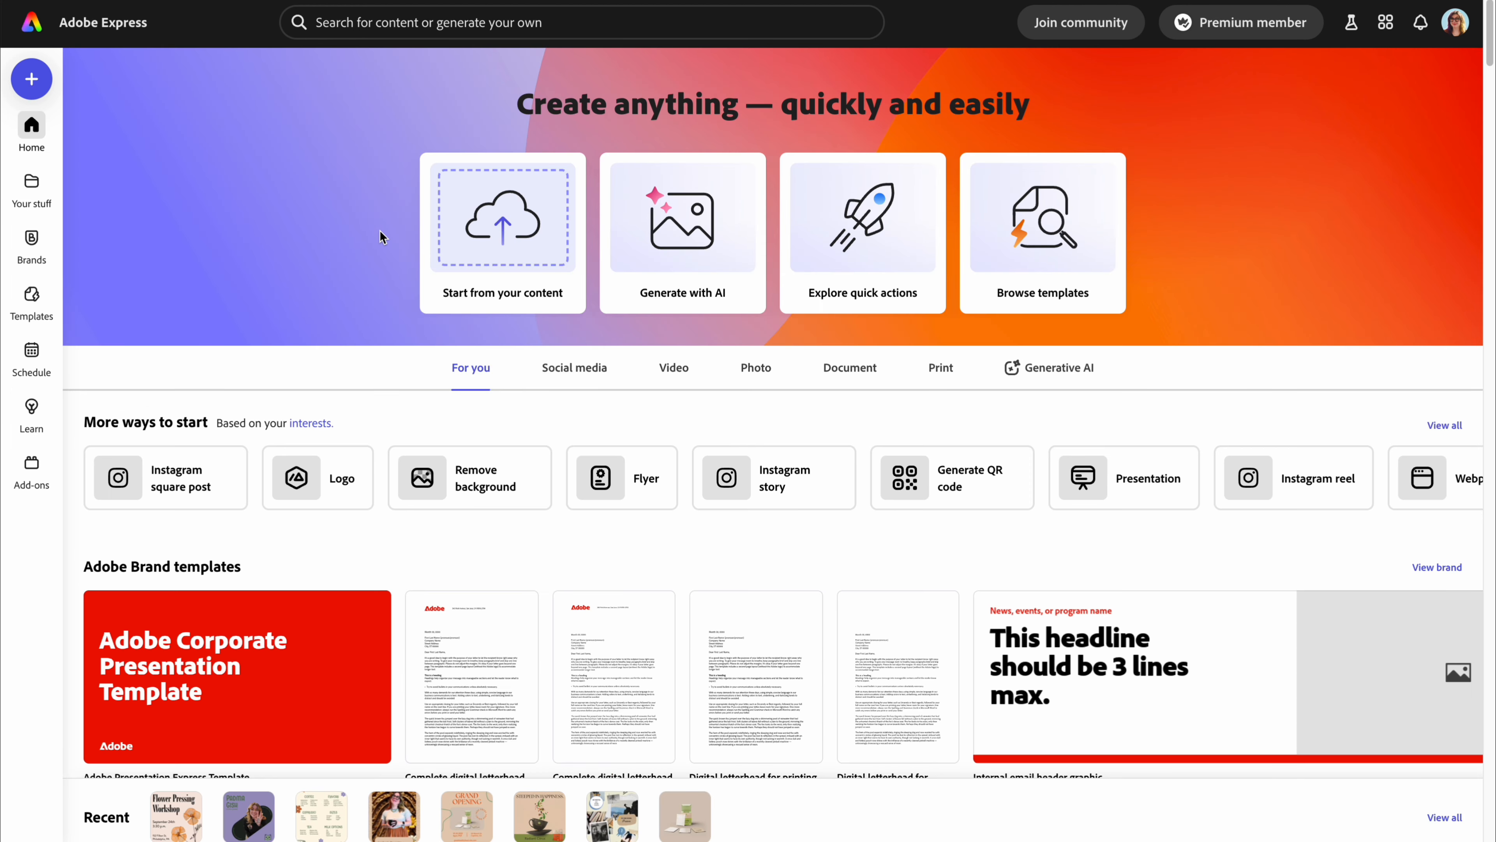